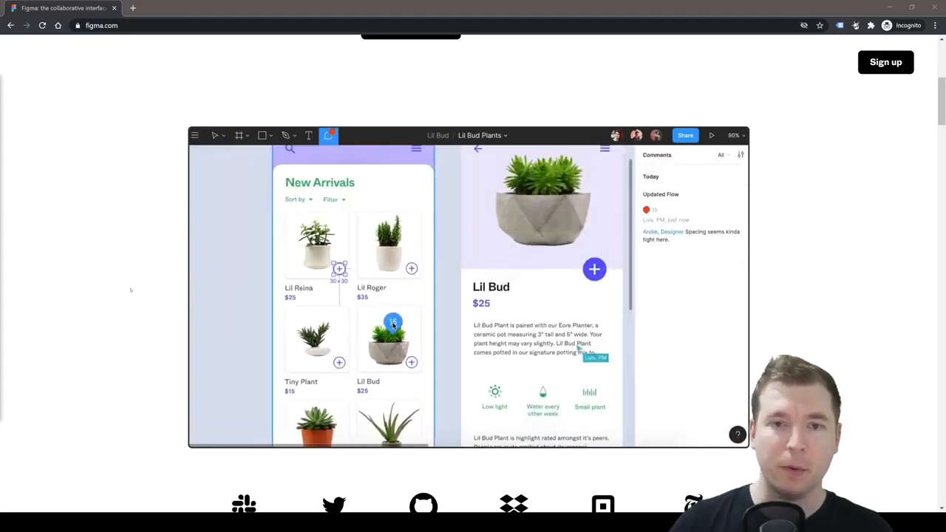
- Scroll the figma.com homepage and sign in to reach the file browser's Search page
scroll(148, 280, down, 3)
scroll(214, 247, down, 1)
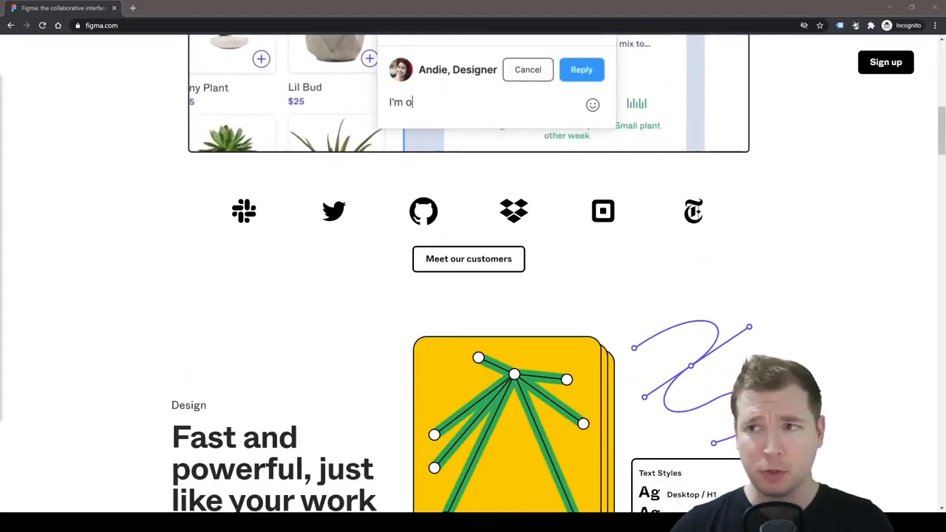
click(883, 62)
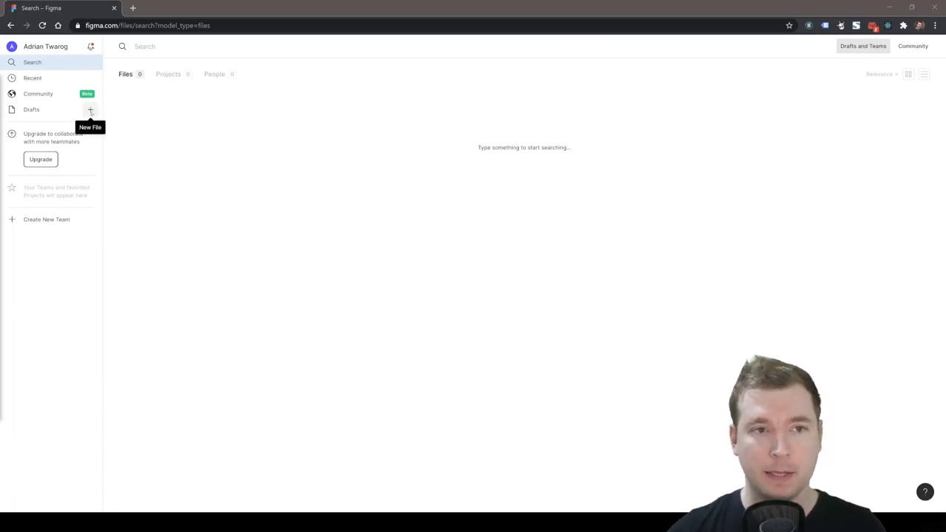
- Create a new blank design file in Drafts and name it 'freeCodeCamp Website UI'
click(90, 110)
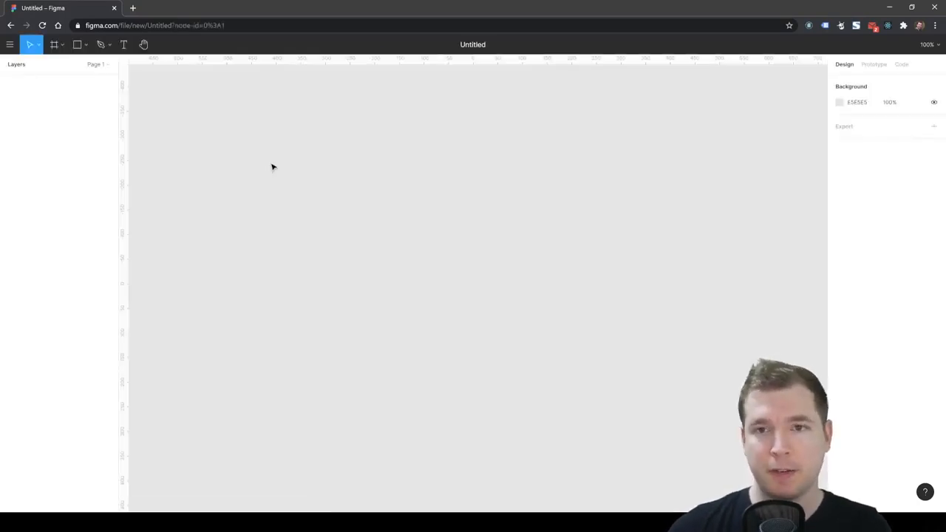
click(485, 44)
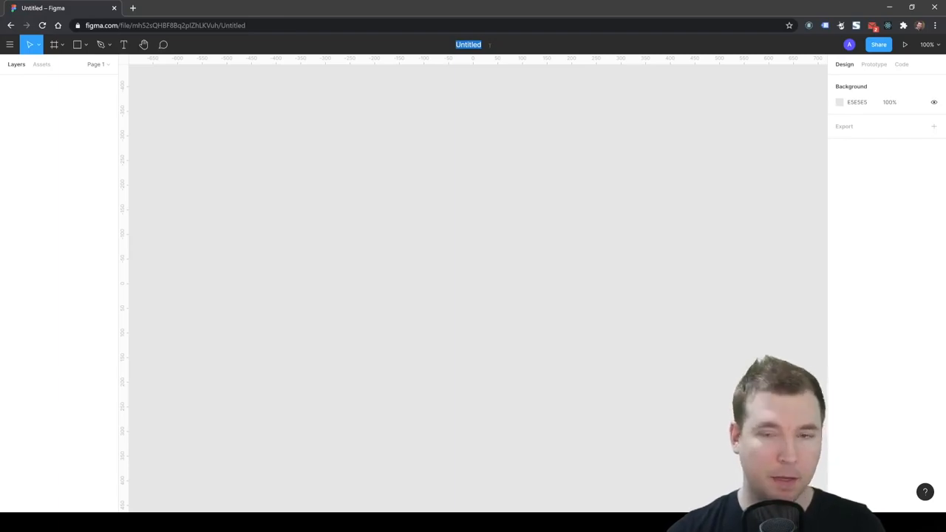
text(freeCodeCamp)
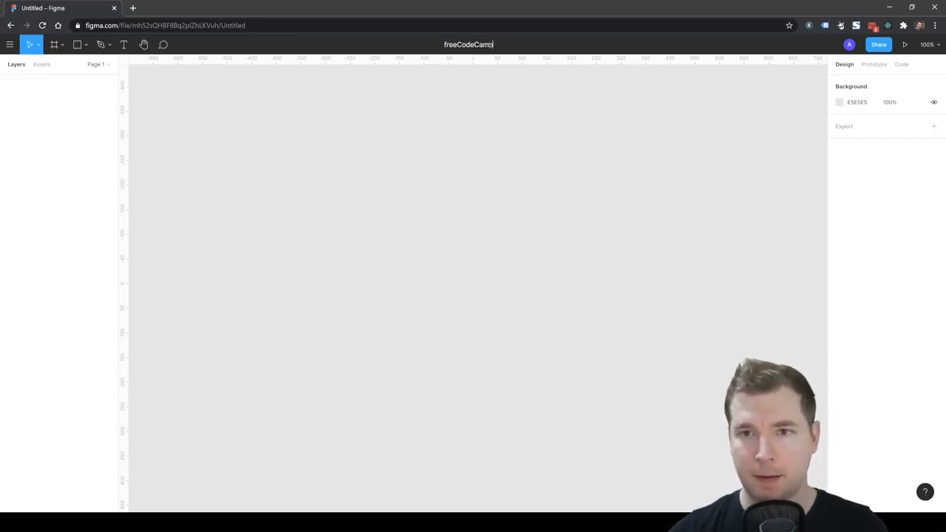
text( Website UI)
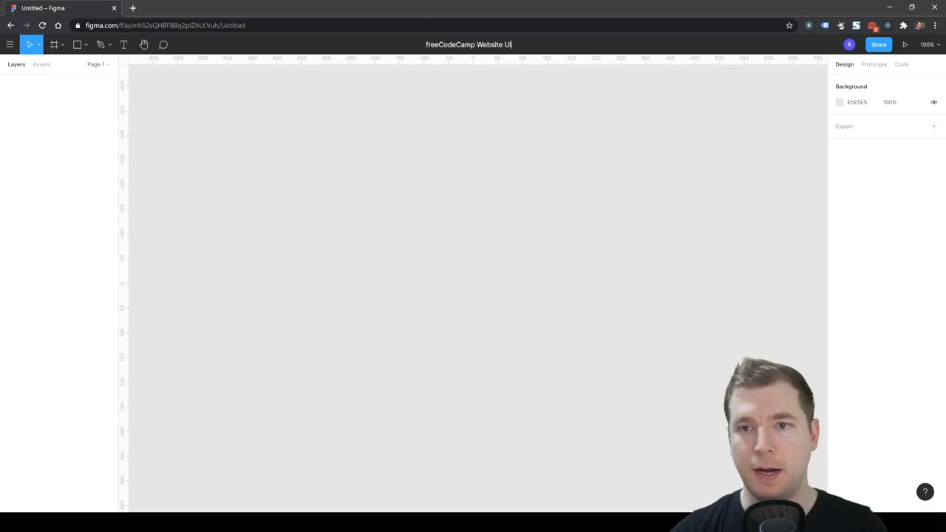
key(Return)
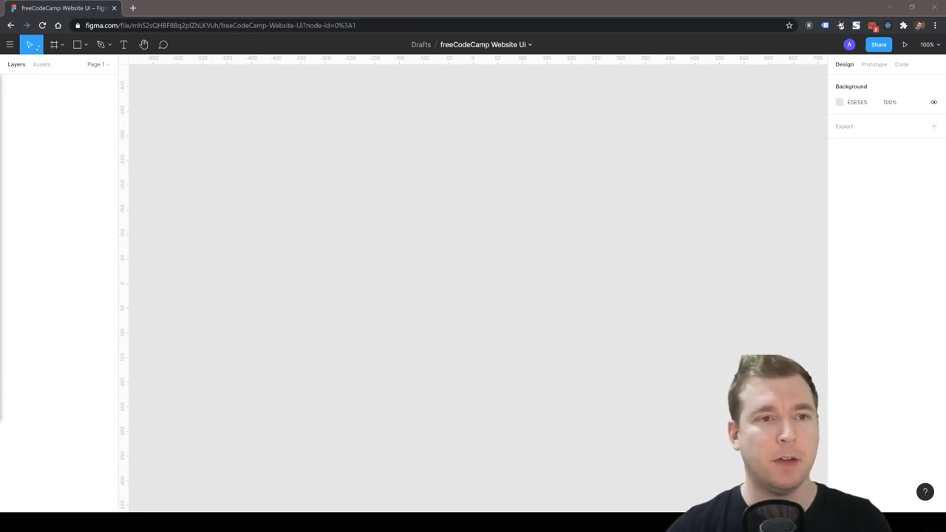
click(35, 45)
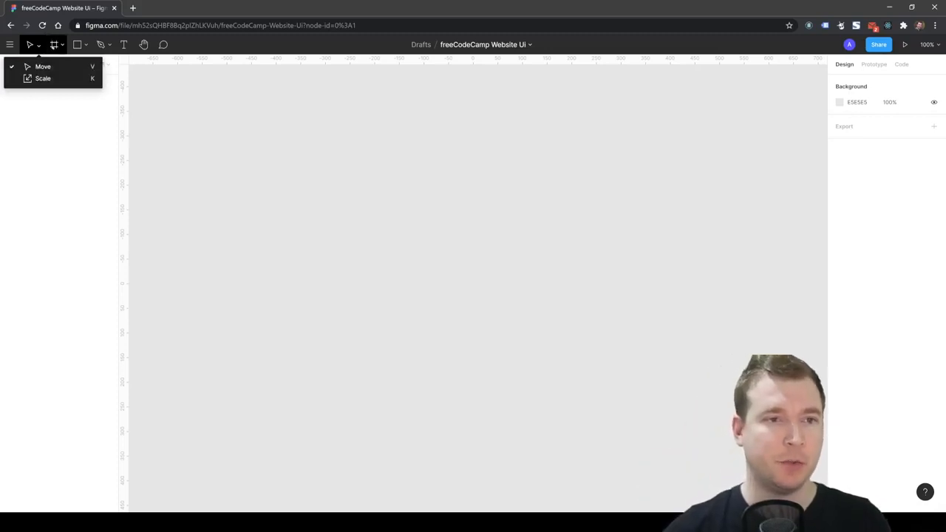
click(54, 45)
click(60, 45)
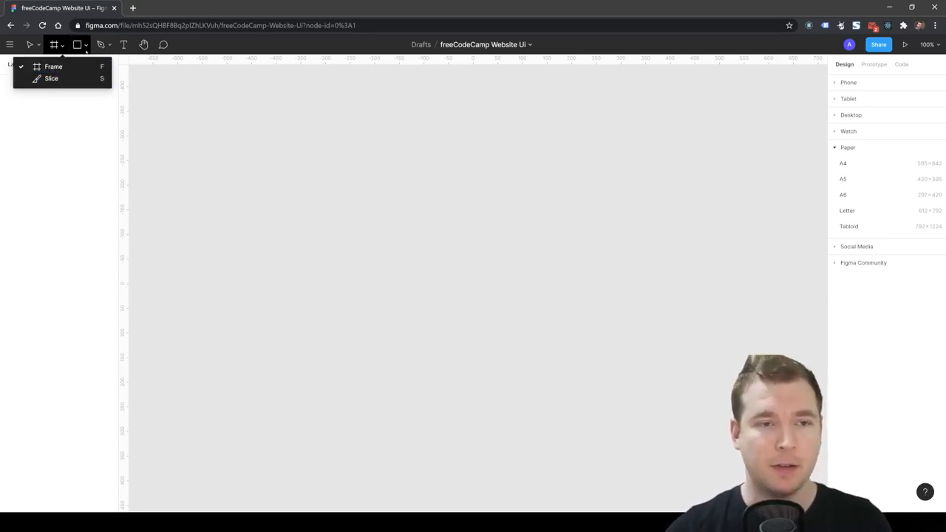
click(77, 45)
click(85, 44)
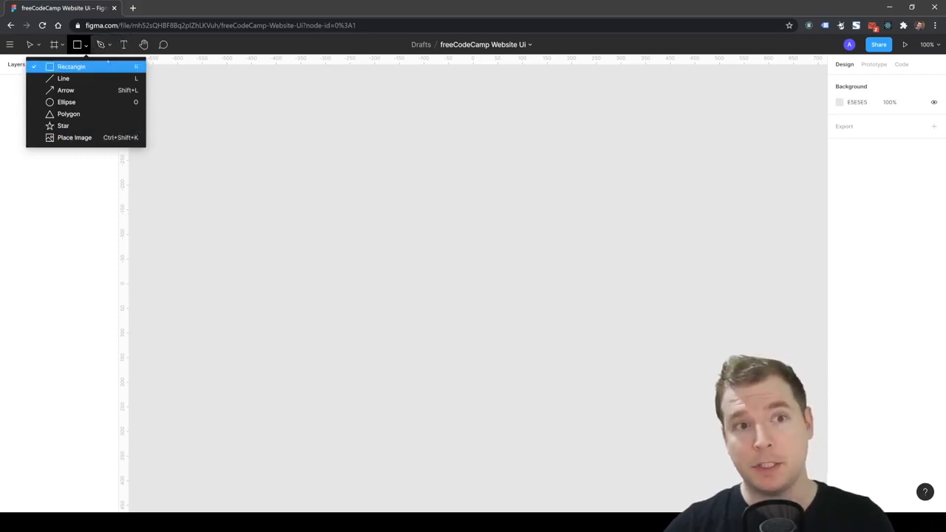
click(100, 45)
click(110, 46)
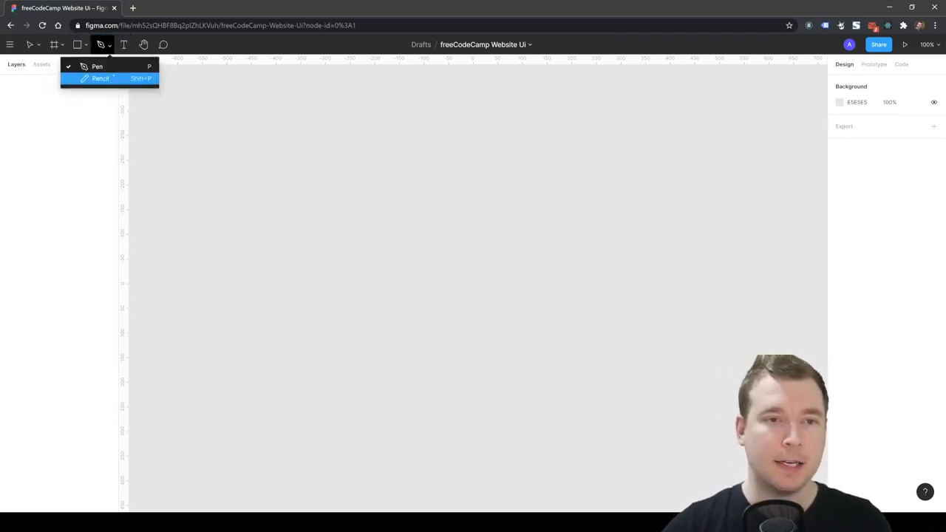
click(124, 44)
click(144, 44)
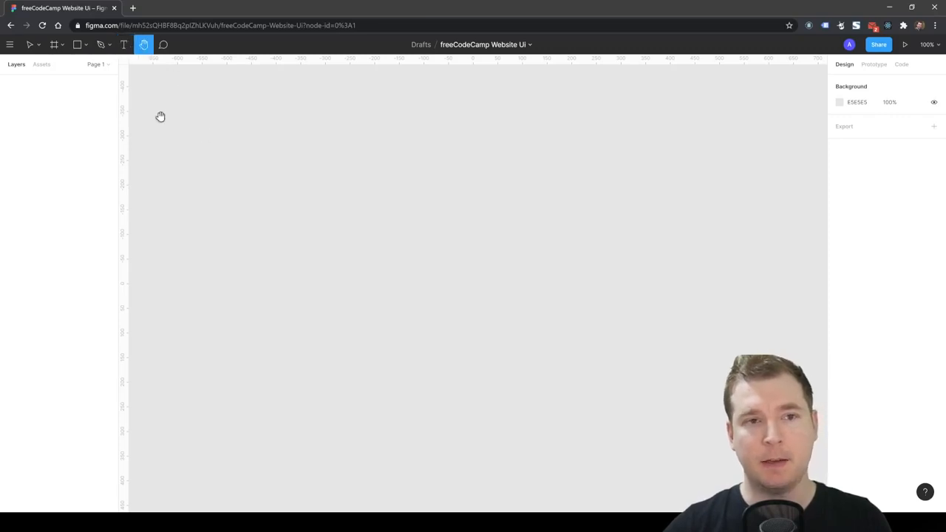
drag(454, 165, 446, 138)
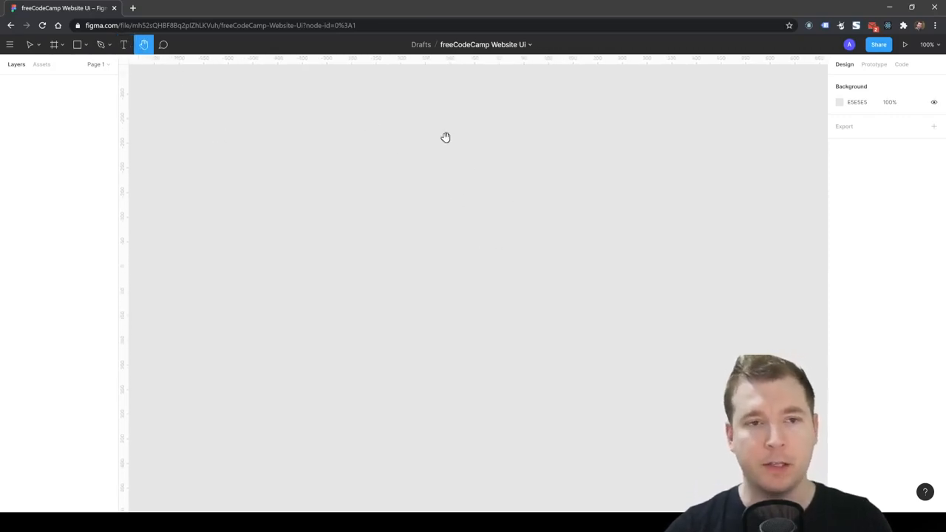
key(v)
click(163, 44)
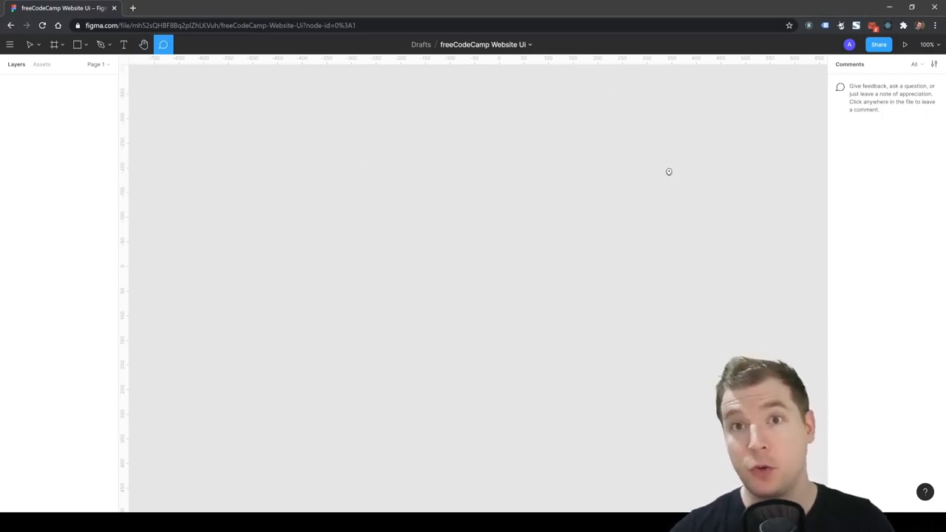
click(30, 45)
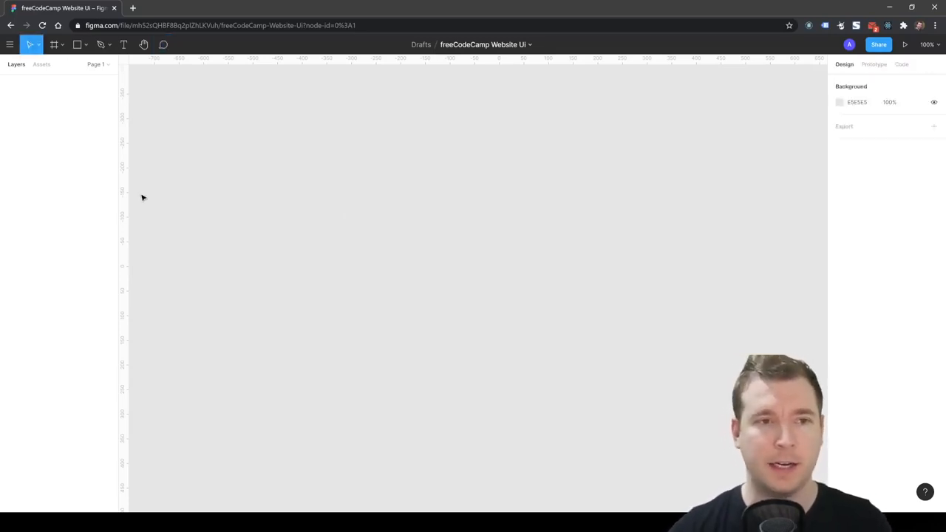
- With the Frame tool, add a Desktop 1440 × 1024 preset frame, Desktop - 1, and select it
click(53, 44)
click(62, 45)
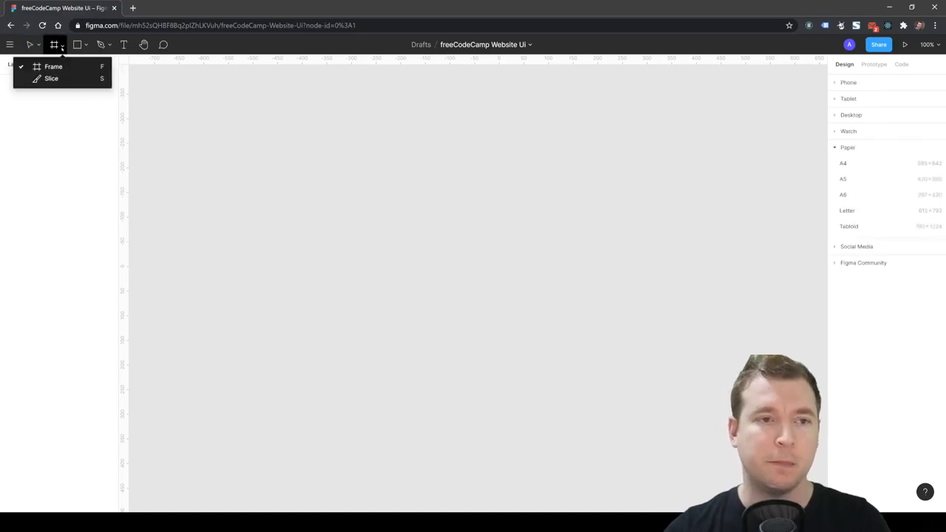
click(59, 67)
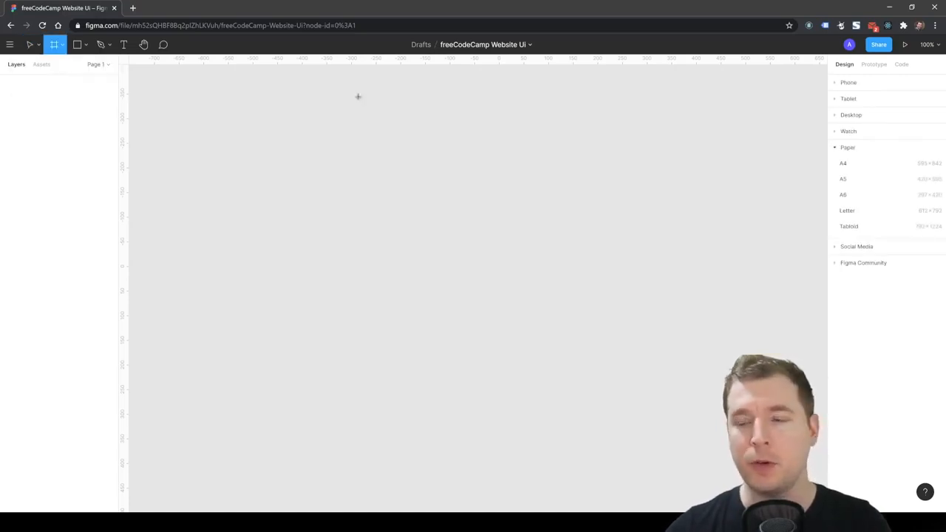
click(836, 147)
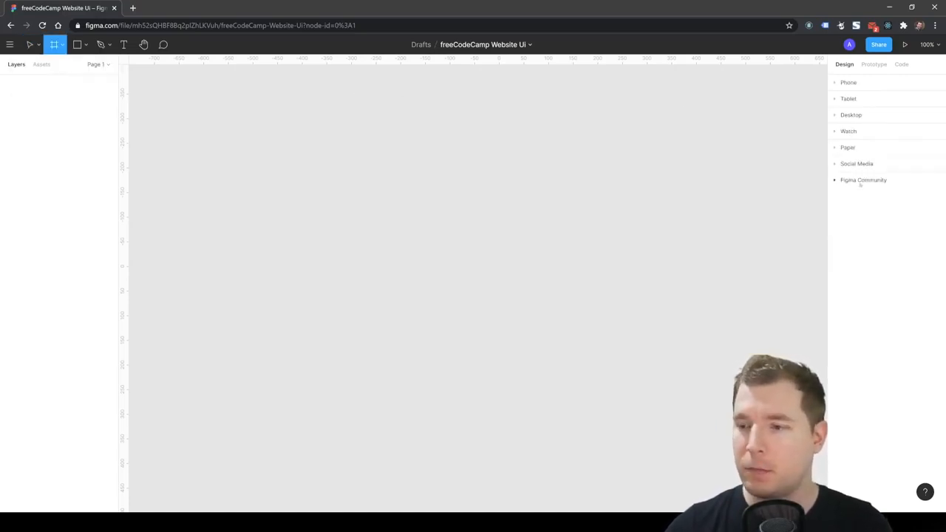
click(835, 83)
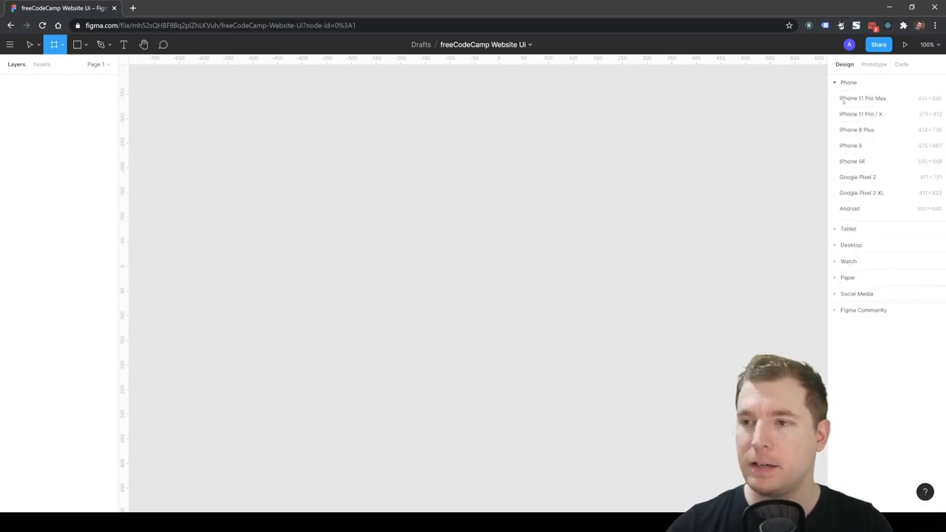
click(848, 230)
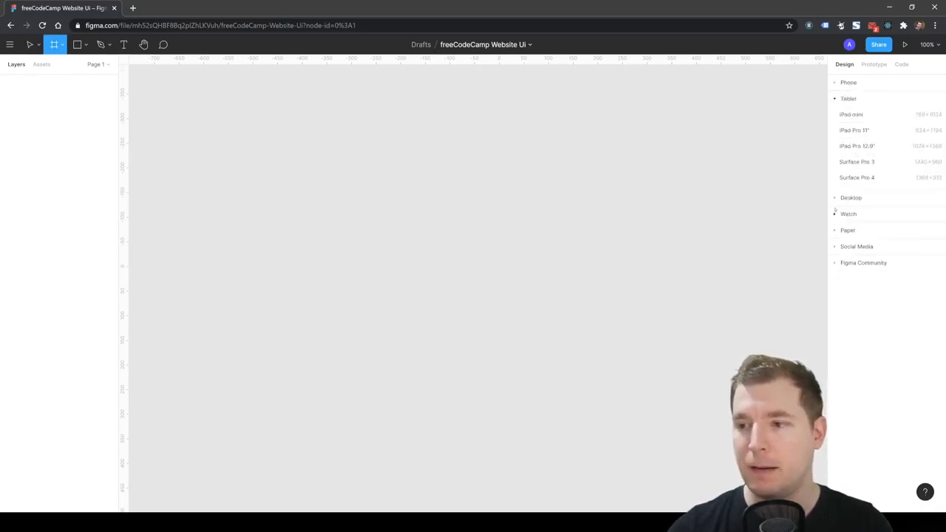
click(836, 198)
click(861, 231)
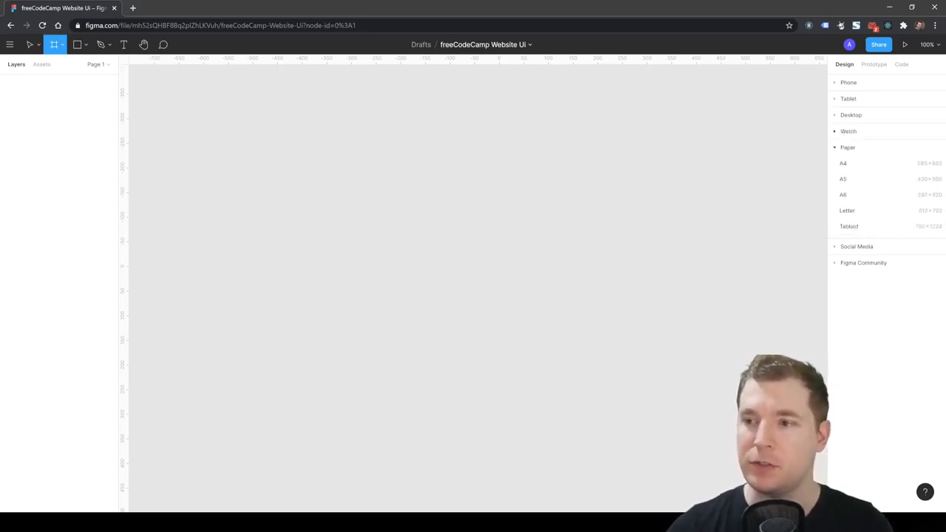
click(833, 115)
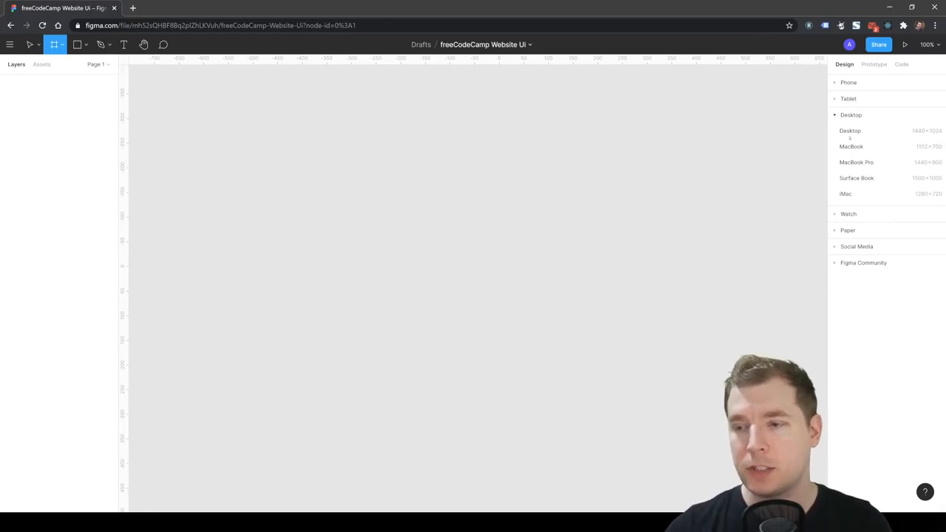
click(849, 135)
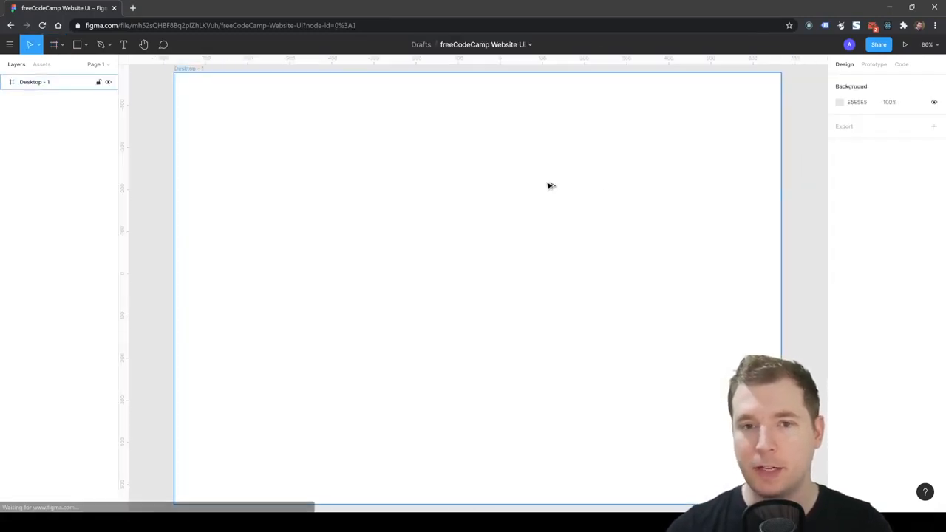
click(327, 105)
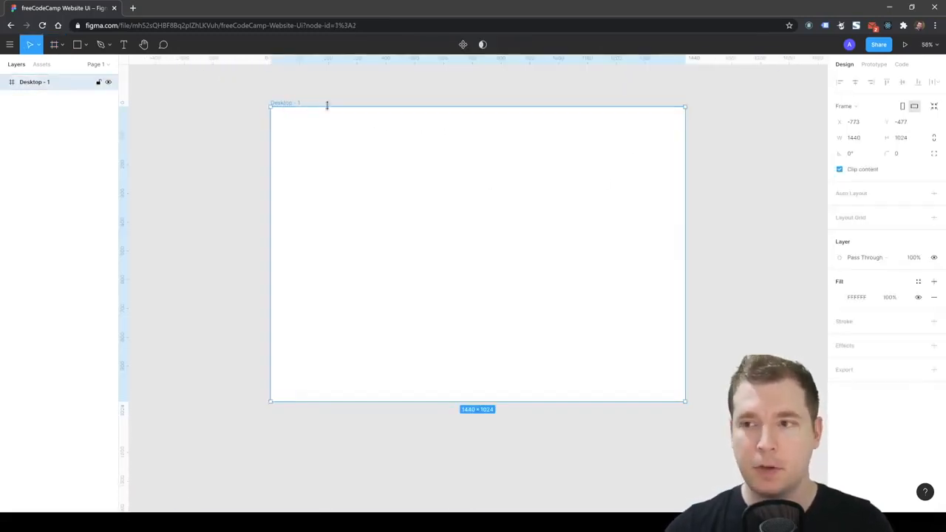
- Resize the Desktop - 1 frame to 1980 wide and 1980 tall, then reselect it
click(862, 142)
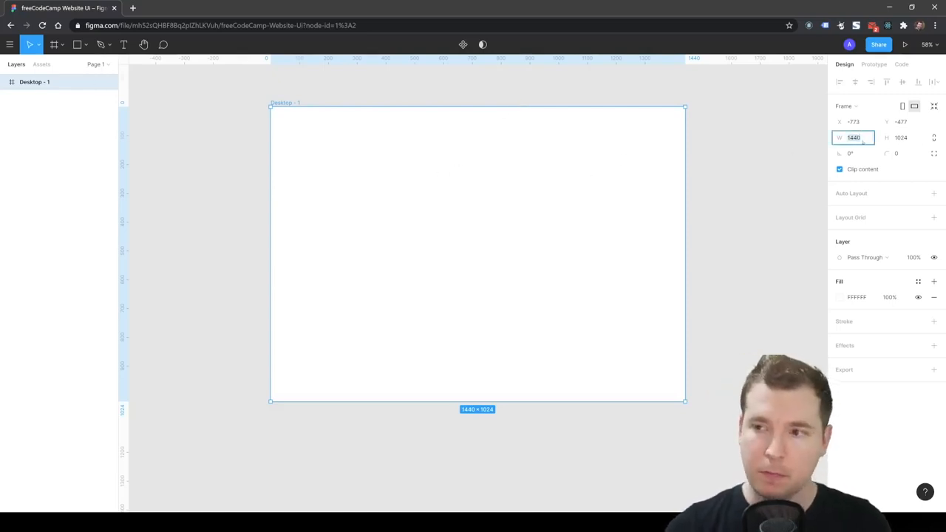
text(1980)
key(Return)
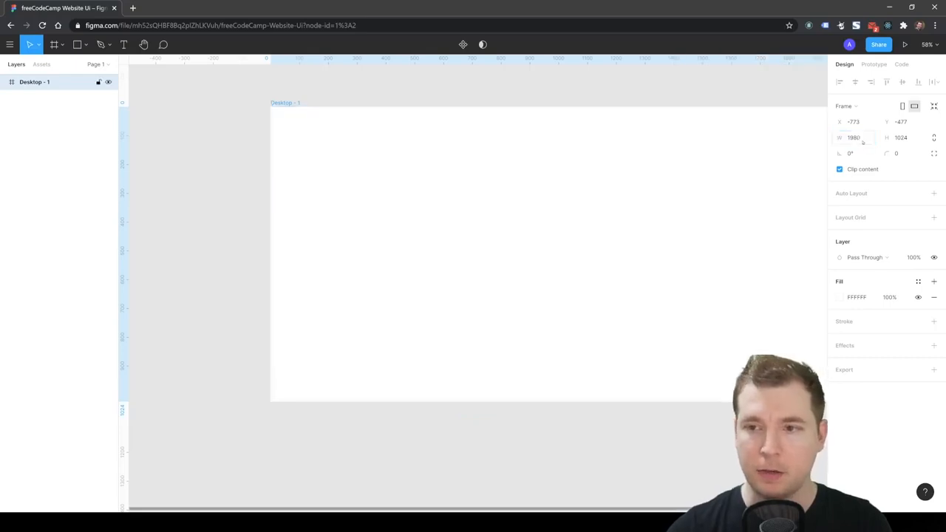
drag(725, 165, 622, 150)
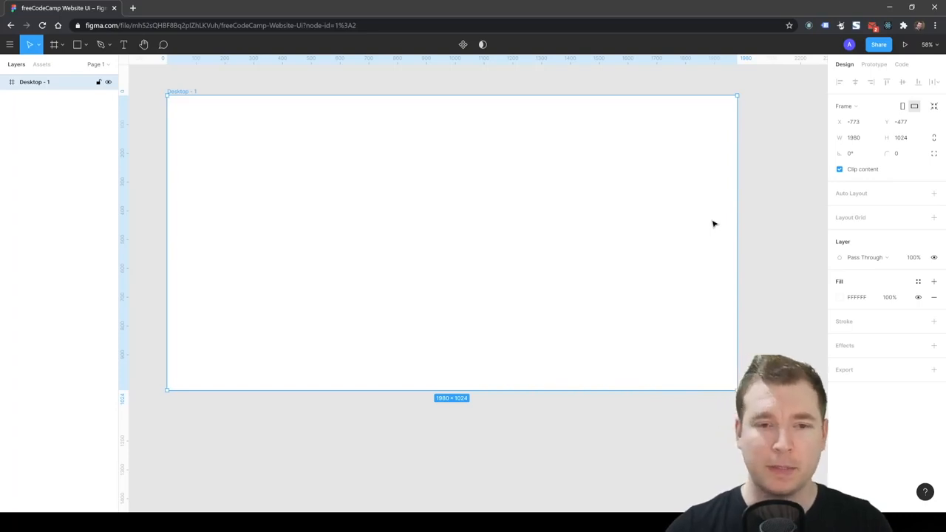
click(900, 137)
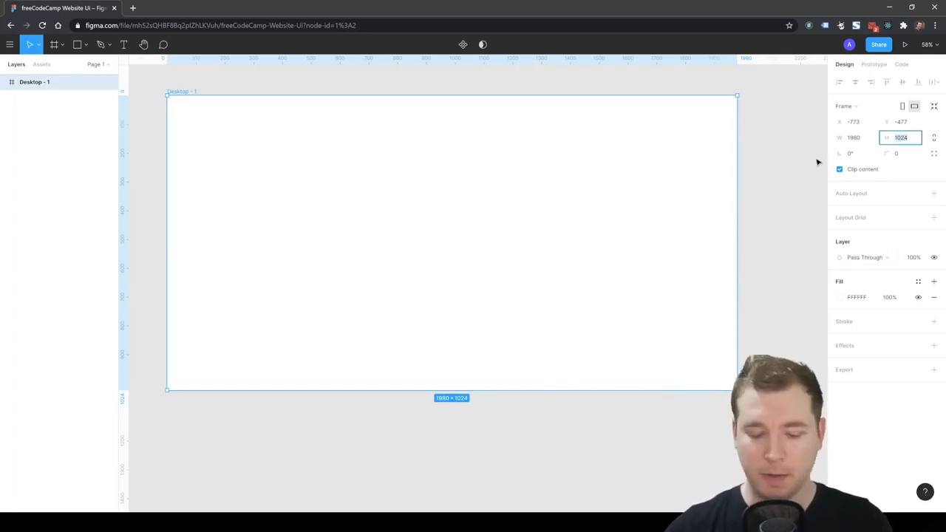
text(10)
key(Return)
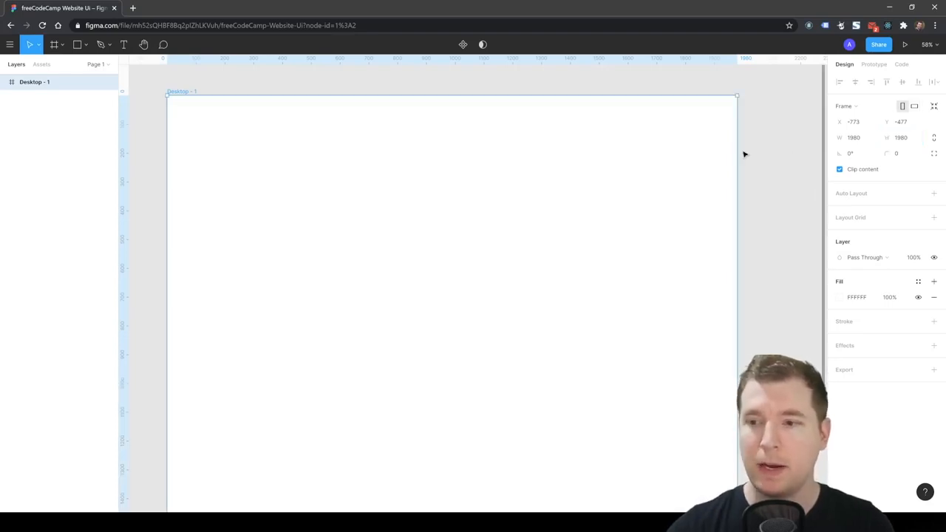
click(775, 152)
scroll(530, 193, down, 3)
scroll(584, 184, up, 2)
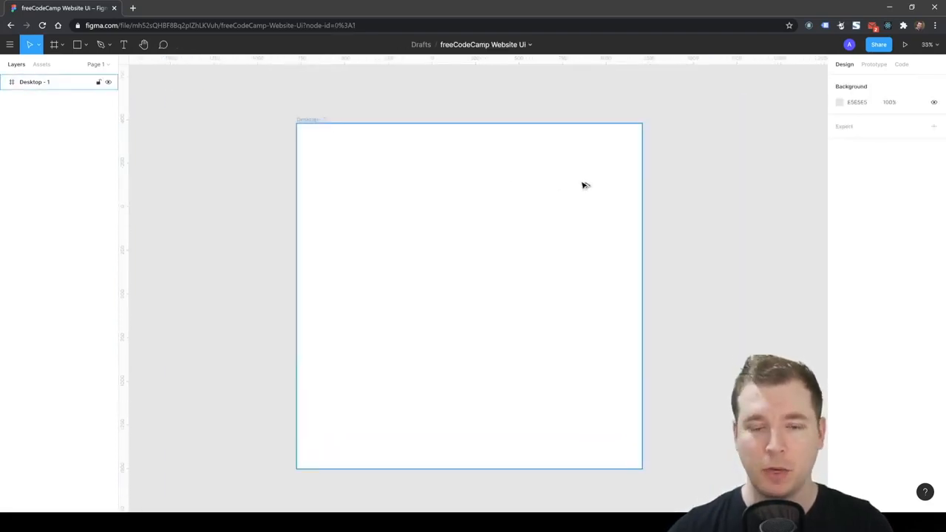
scroll(413, 156, up, 2)
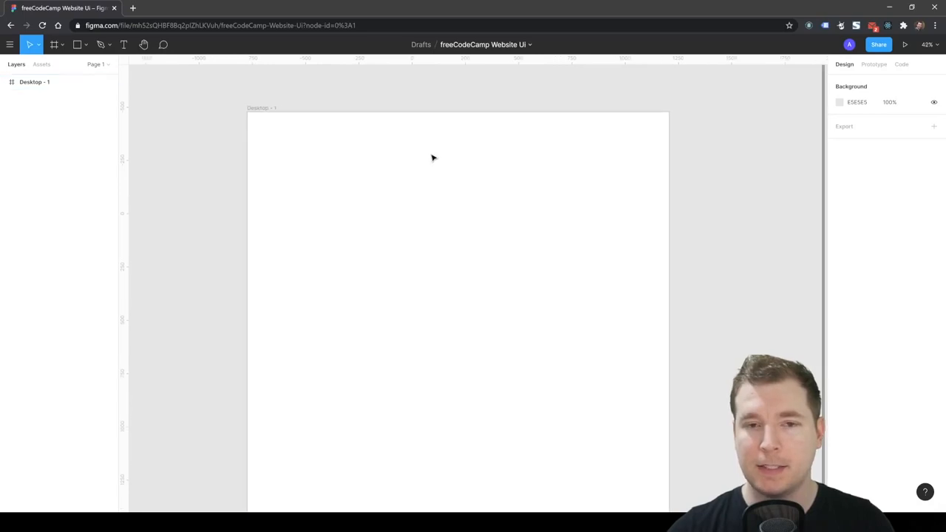
click(251, 108)
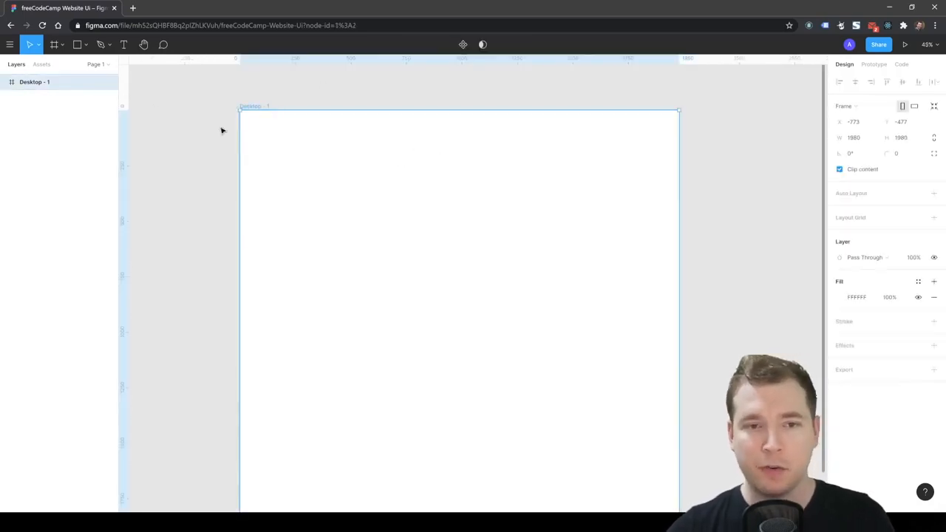
- Rename the Desktop - 1 frame layer to 'Homepage'
double_click(39, 83)
text(Homepage)
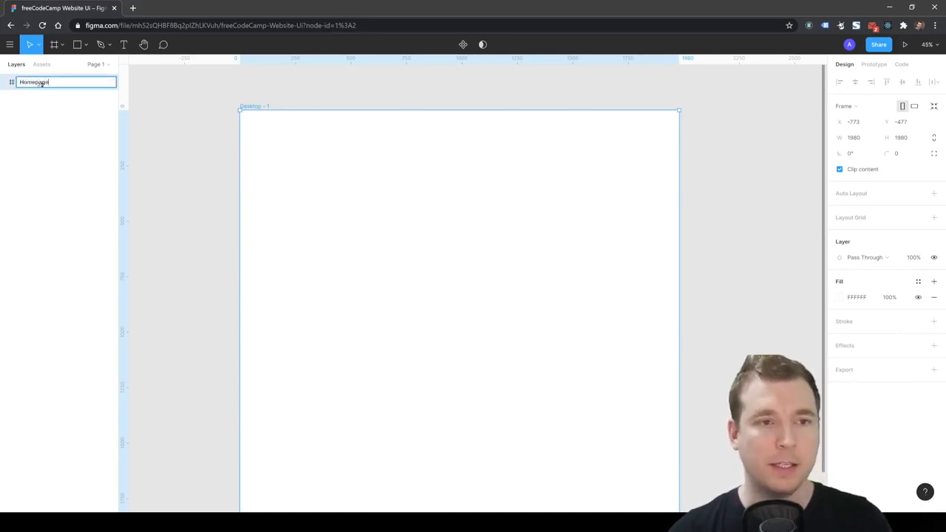
key(Return)
click(192, 105)
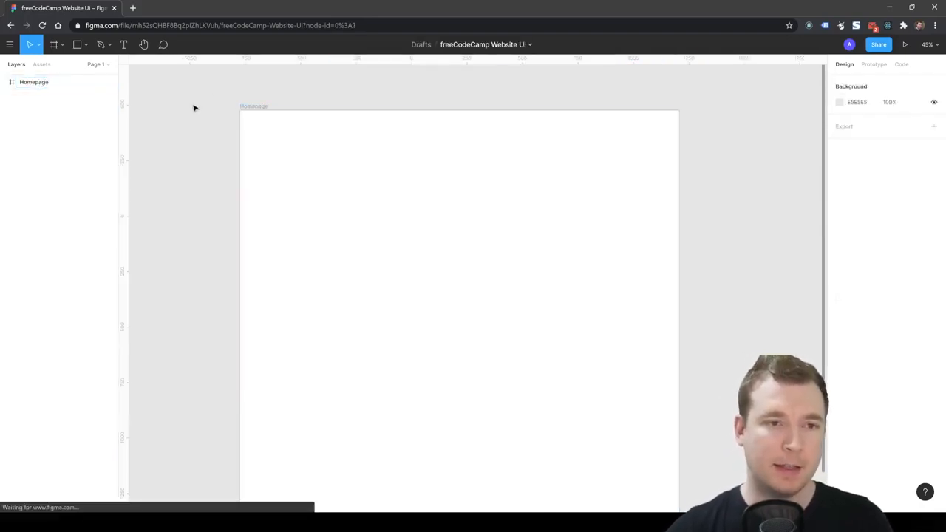
click(41, 82)
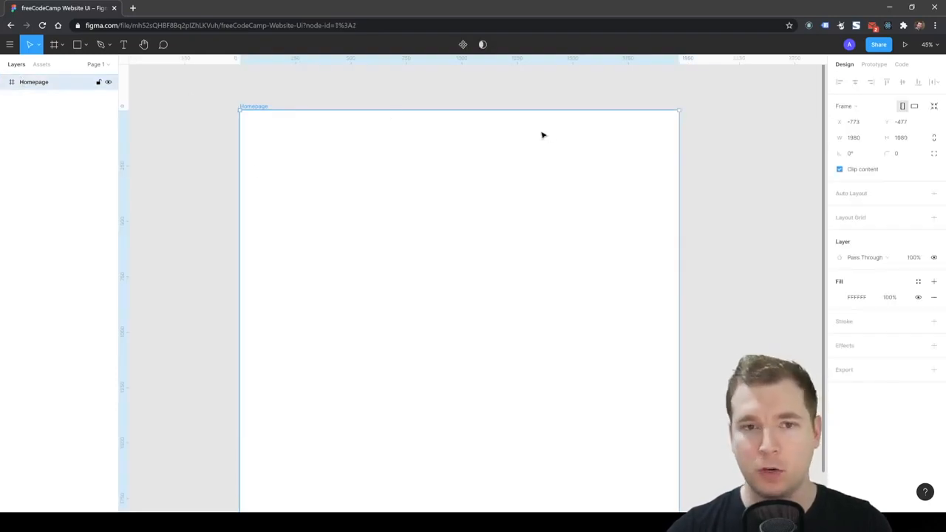
click(222, 102)
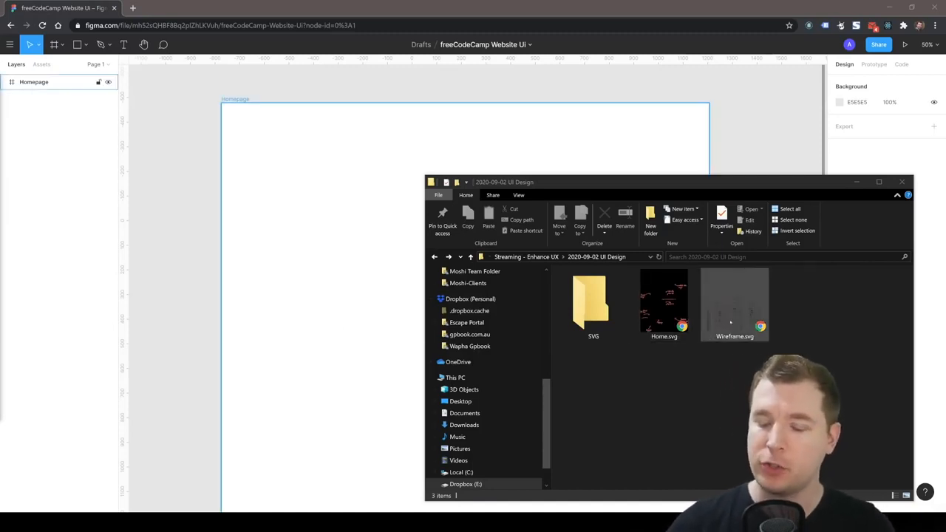
- Import Wireframe.svg as Wireframe 1, move it left of Homepage, and zoom to fit it
drag(731, 321, 181, 213)
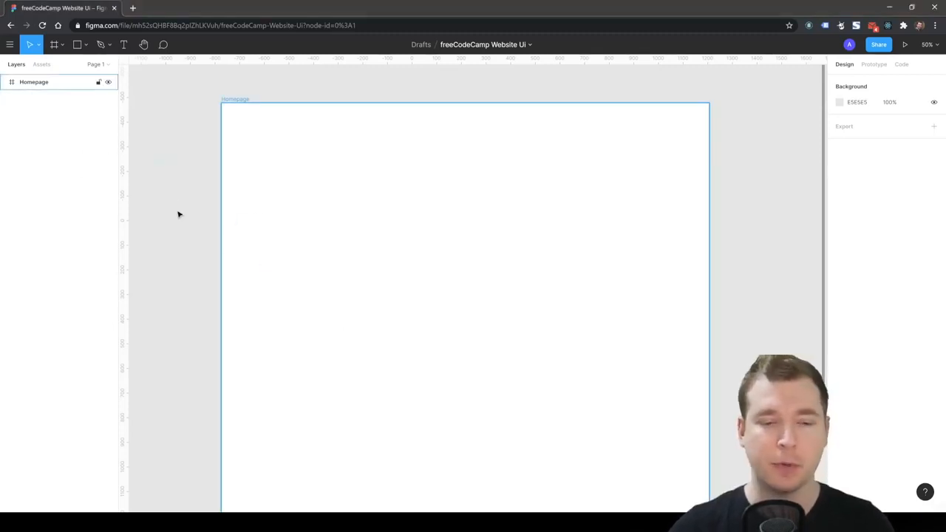
scroll(627, 276, down, 4)
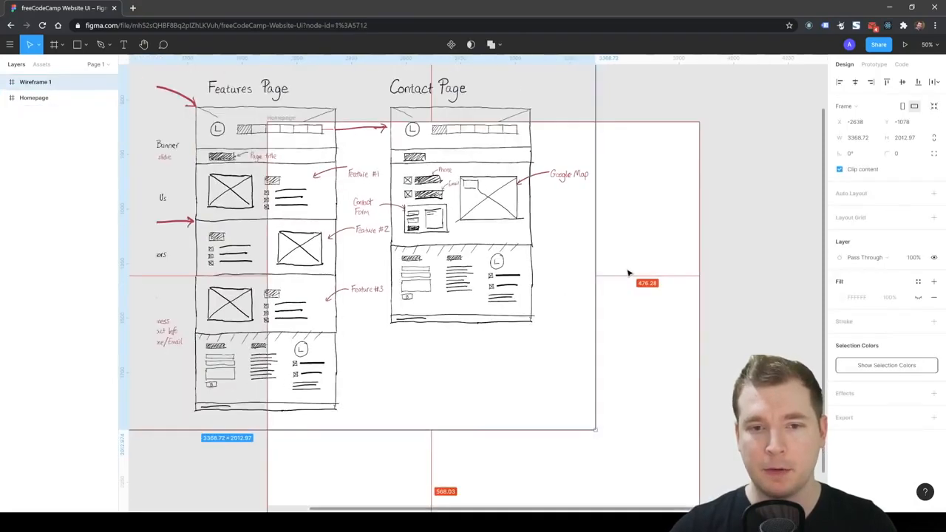
scroll(629, 278, down, 3)
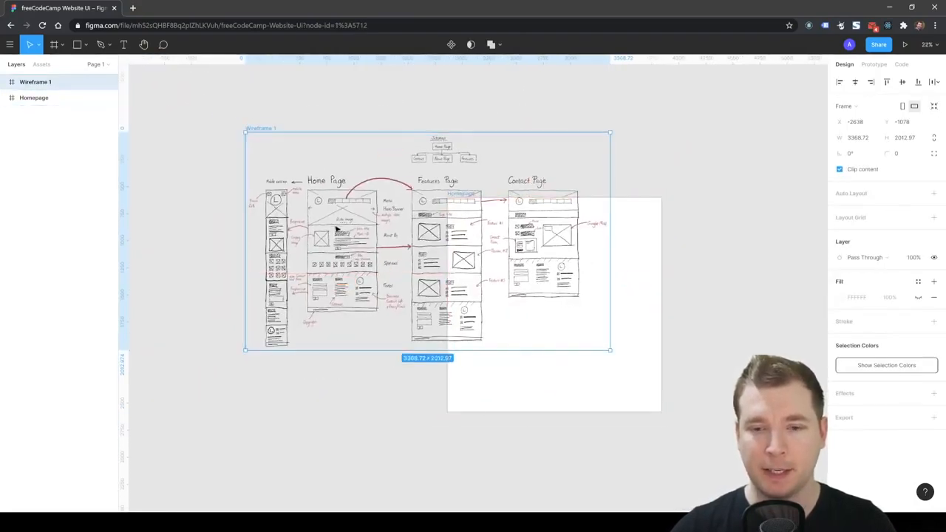
drag(431, 194, 267, 230)
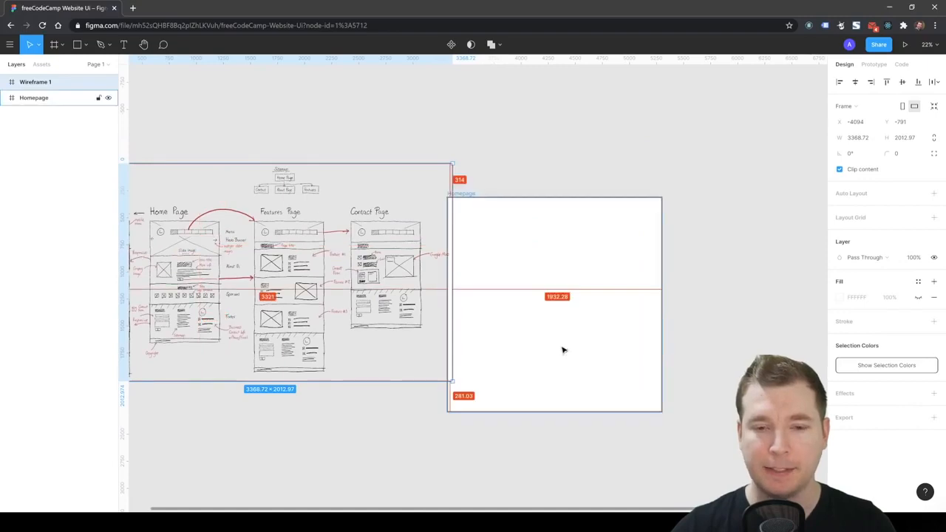
scroll(560, 347, down, 1)
key(shift+2)
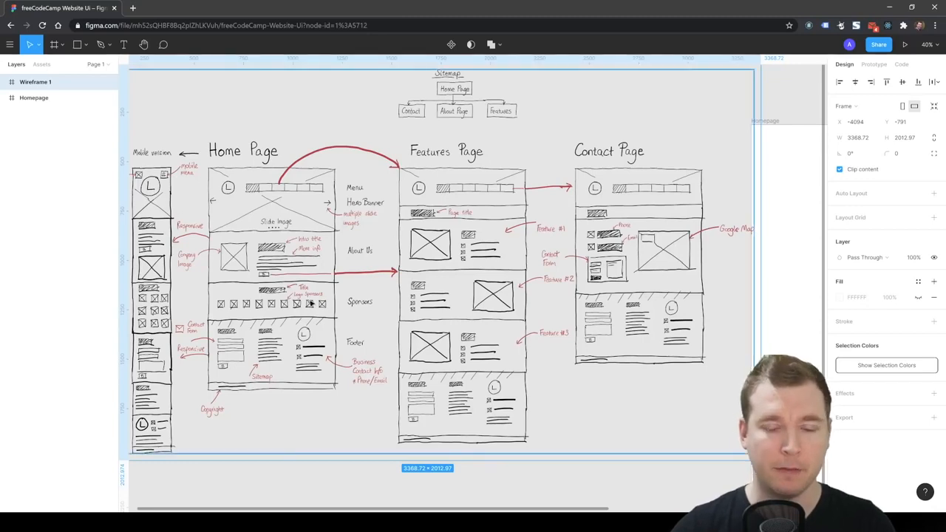
click(299, 488)
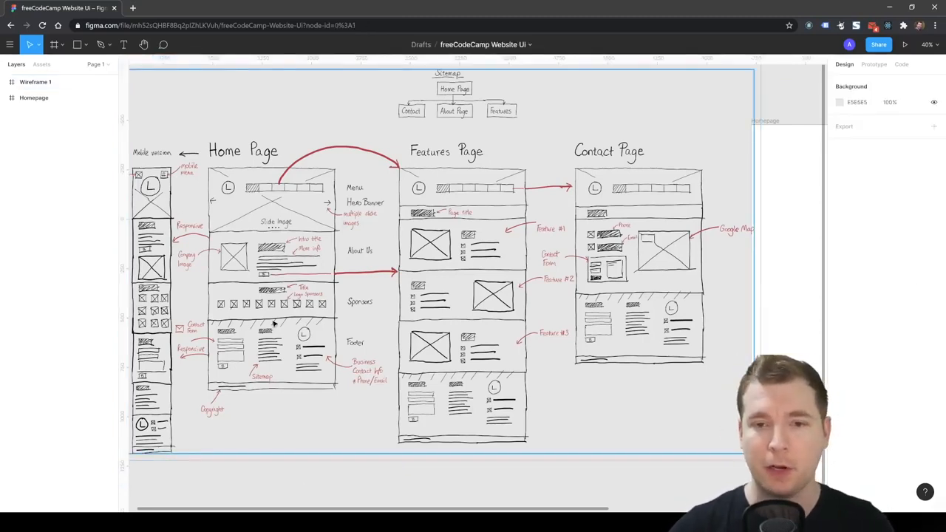
scroll(257, 320, down, 2)
scroll(257, 320, down, 3)
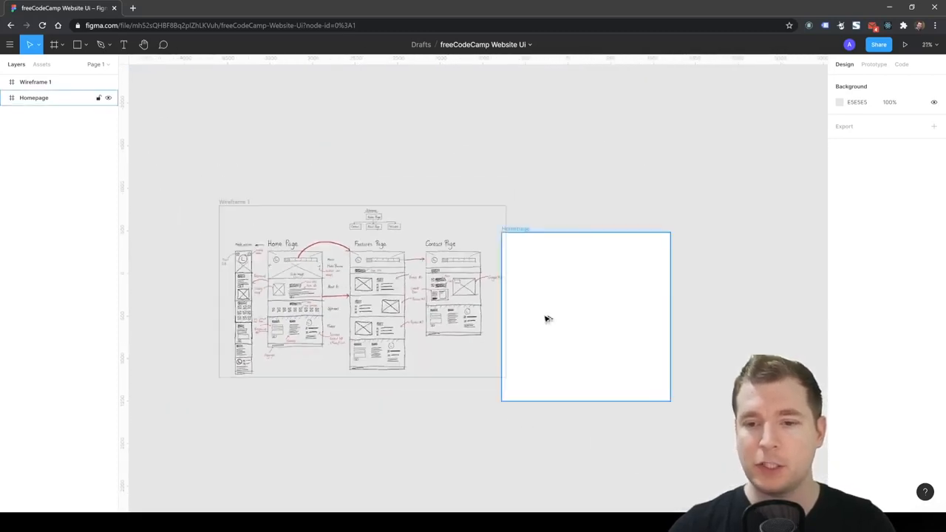
scroll(743, 327, up, 3)
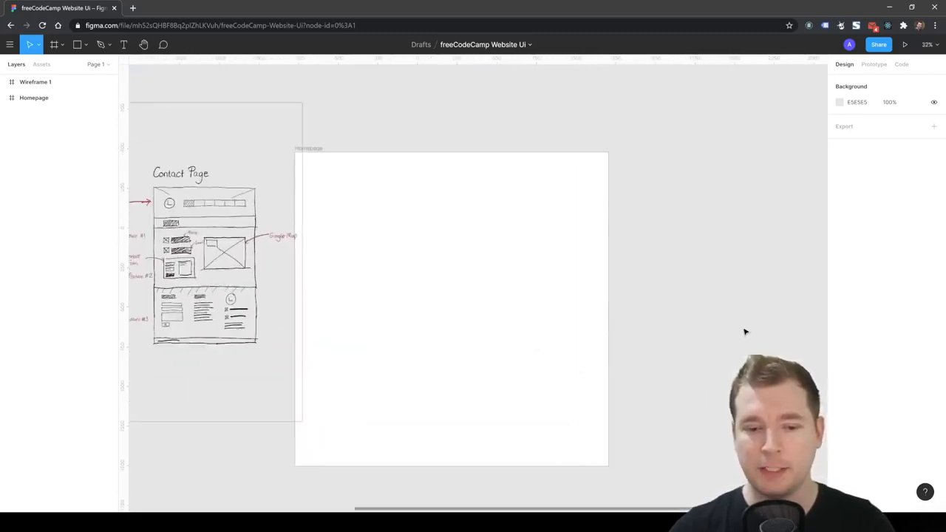
- Import Home.svg from the file folder to the right of the Homepage frame
key(alt+Tab)
click(664, 304)
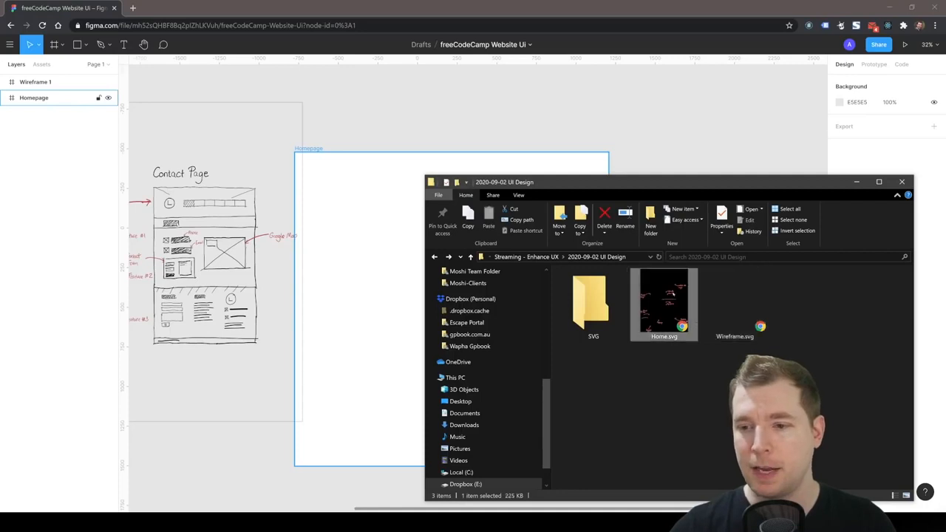
drag(630, 188, 268, 242)
drag(301, 358, 703, 262)
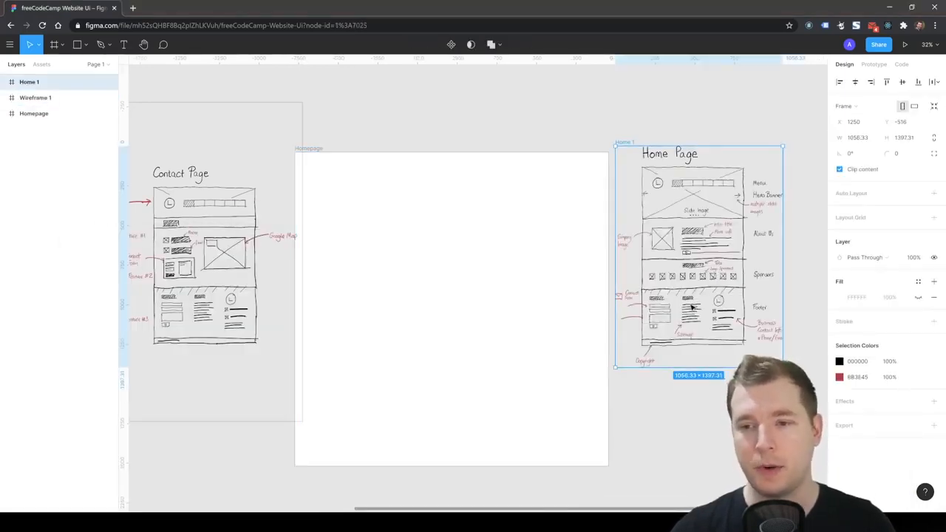
- Move the Wireframe 1 frame further left of Homepage
click(591, 114)
scroll(566, 256, up, 2)
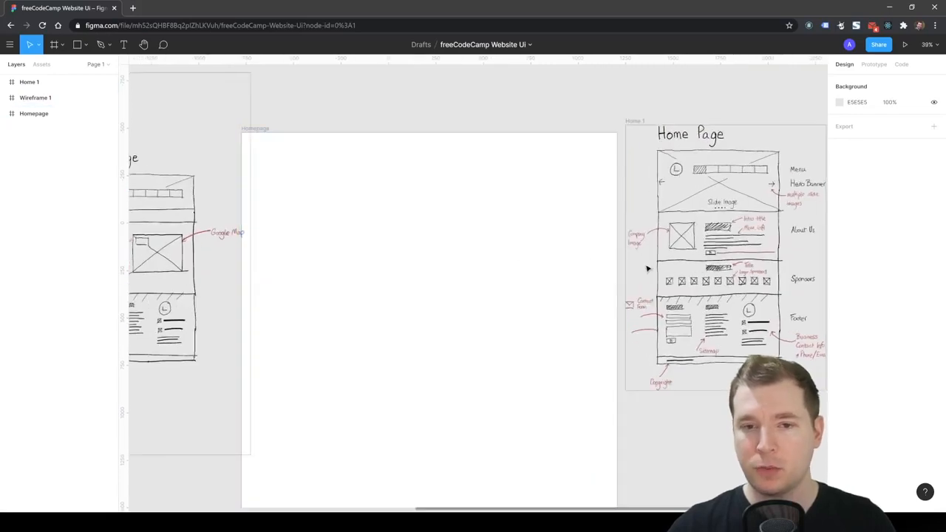
scroll(647, 267, up, 2)
scroll(539, 317, down, 2)
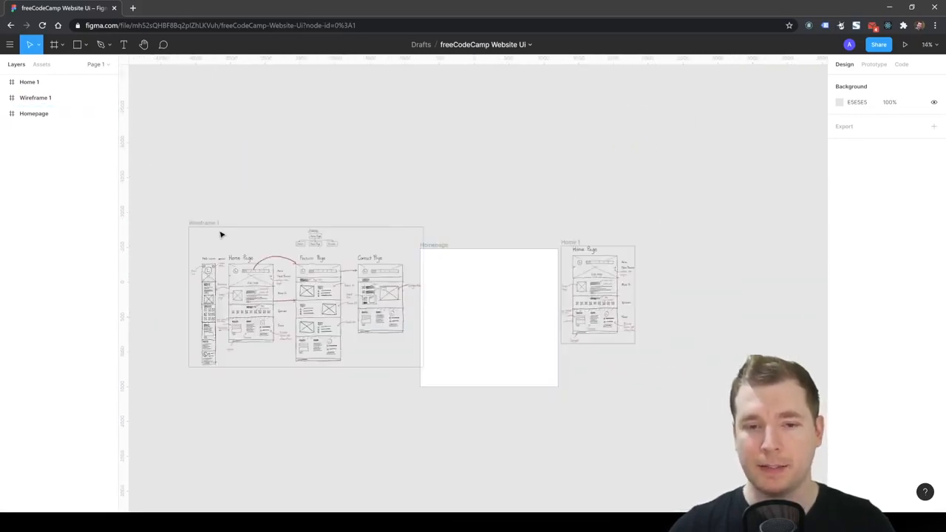
click(194, 223)
drag(195, 224, 167, 238)
- Drag the Home Page sketch drawing from Home 1 into the Homepage frame
scroll(510, 302, up, 5)
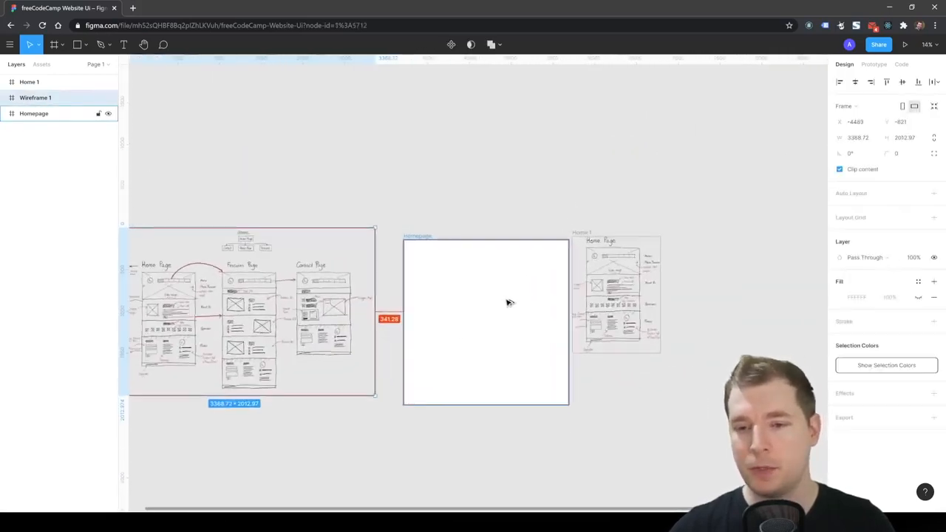
click(481, 339)
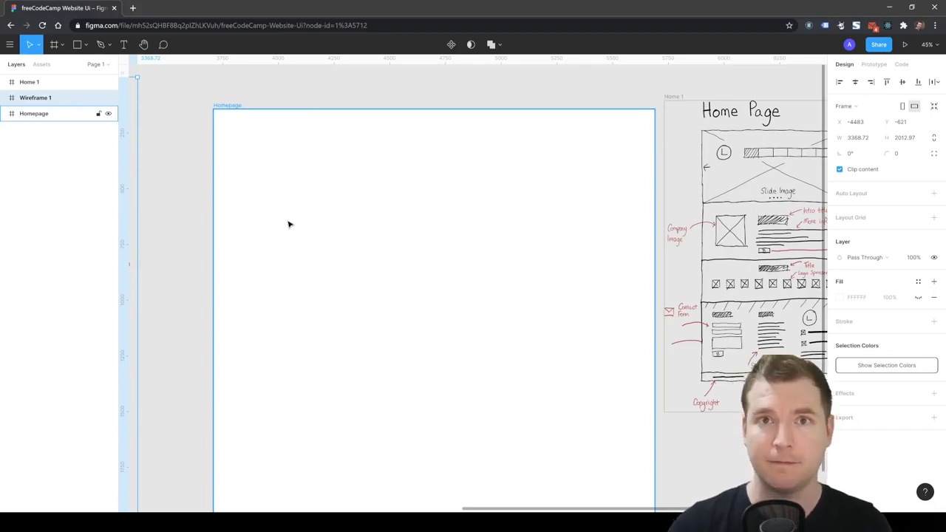
click(766, 127)
drag(767, 127, 352, 292)
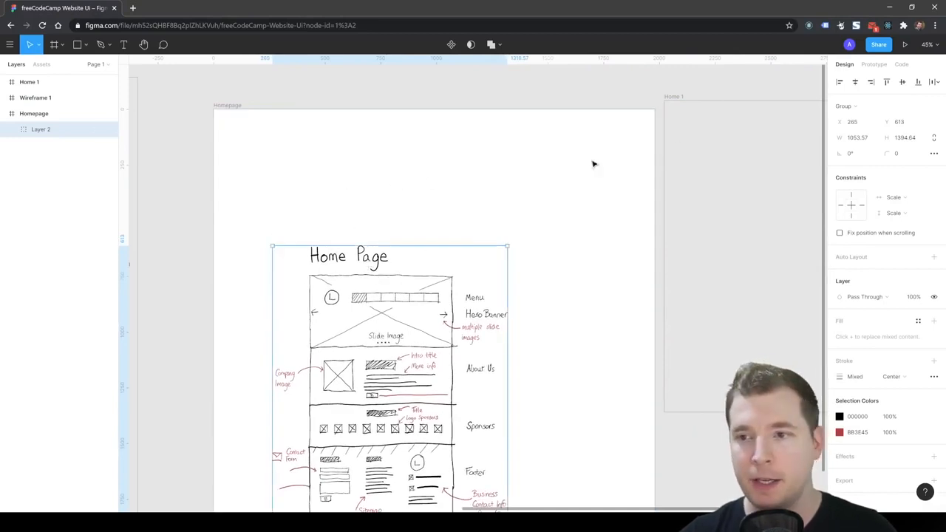
click(310, 204)
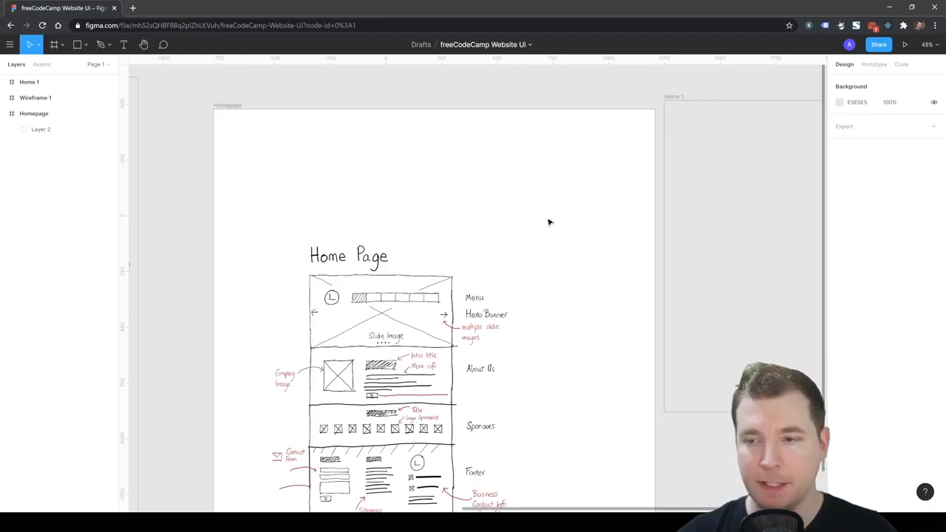
click(228, 105)
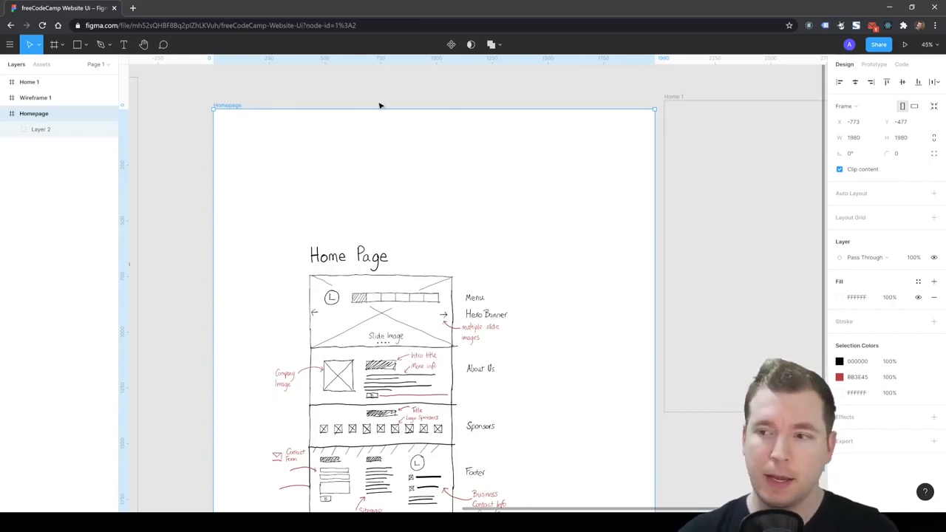
- Add a layout grid to Homepage and make it Columns with a count of 12
click(851, 221)
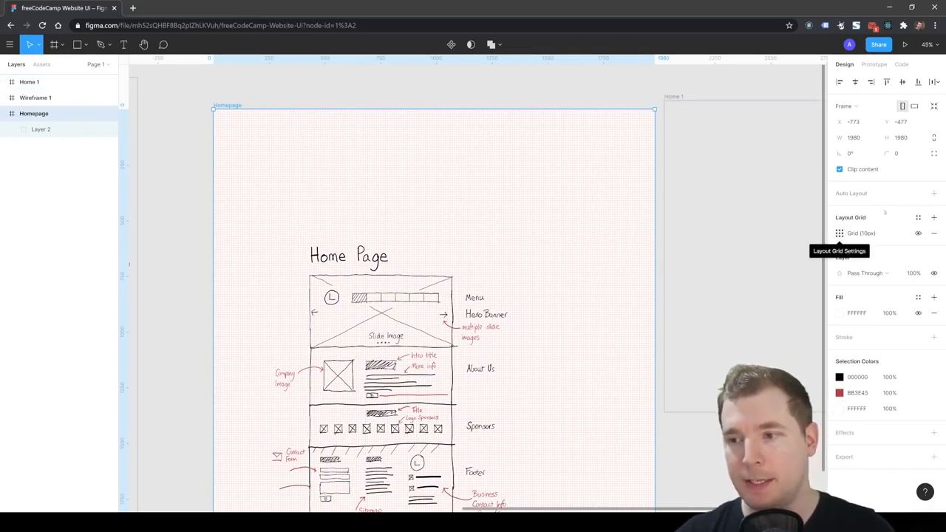
click(840, 233)
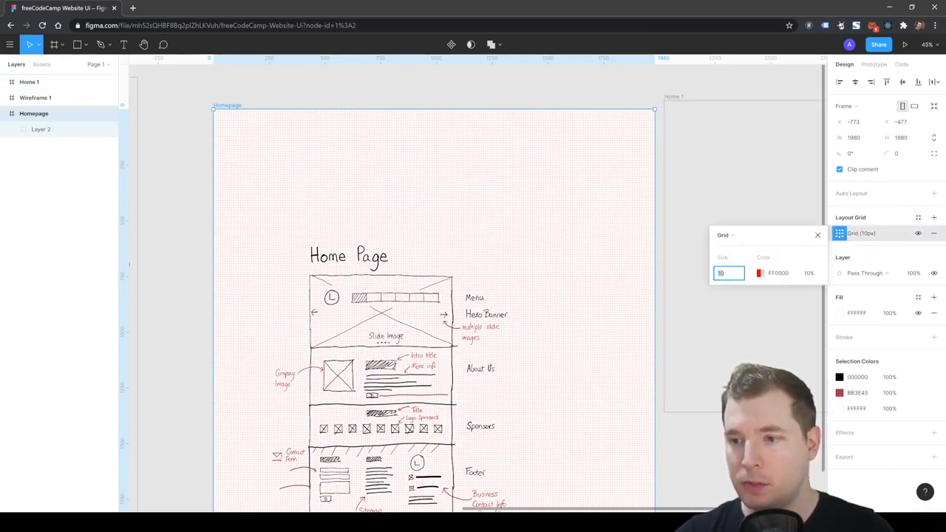
click(742, 235)
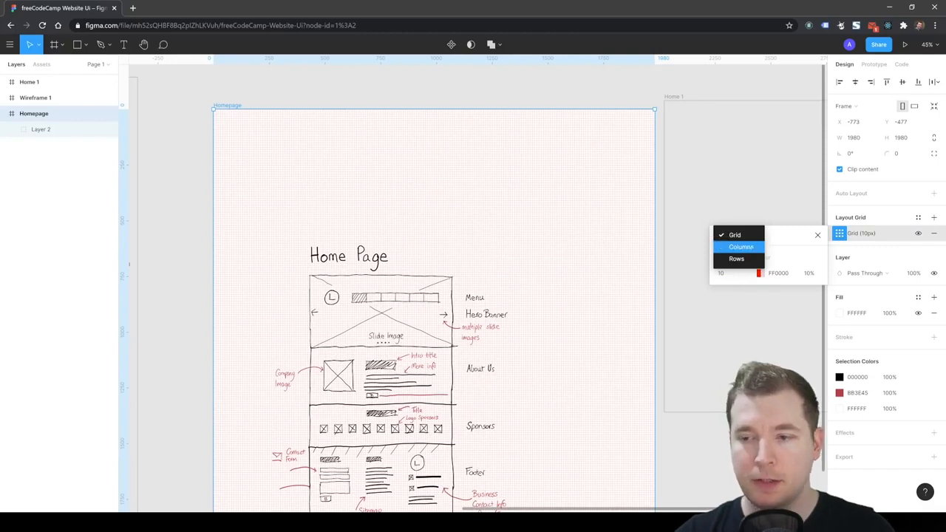
click(741, 247)
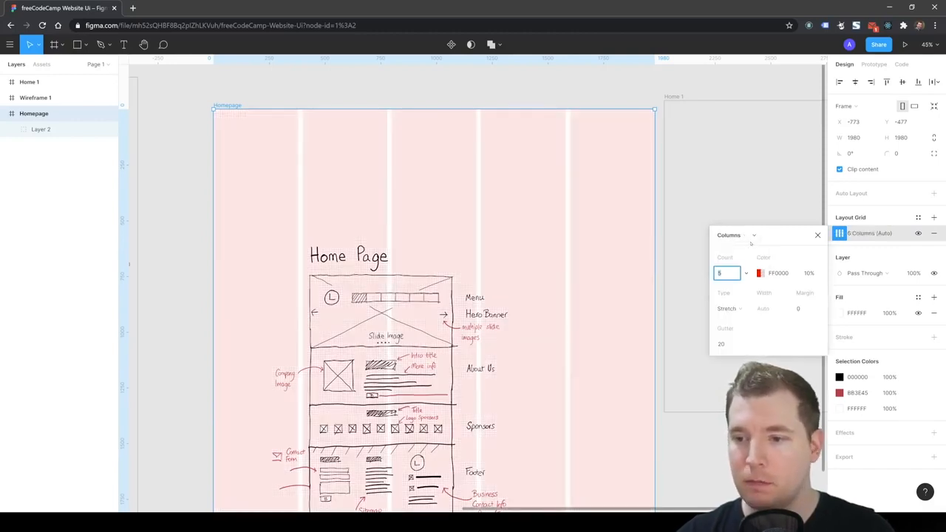
text(23)
key(Return)
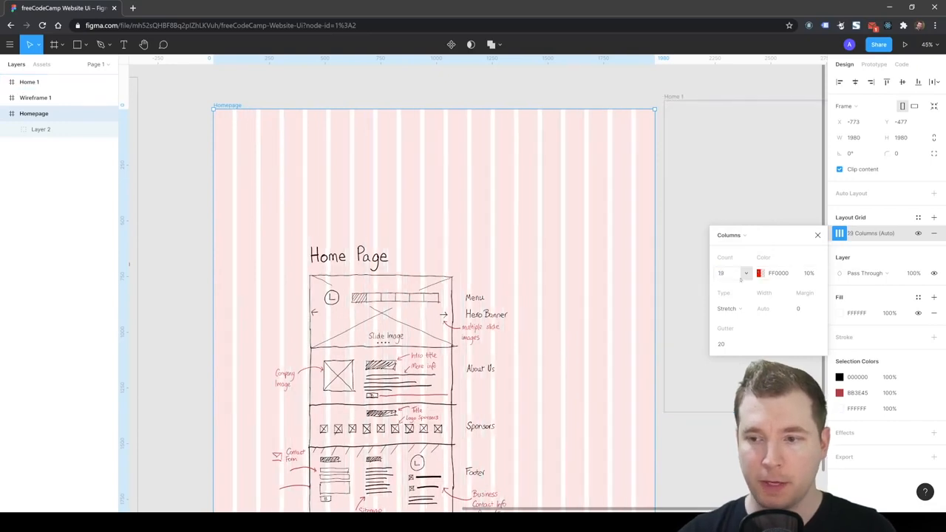
click(735, 275)
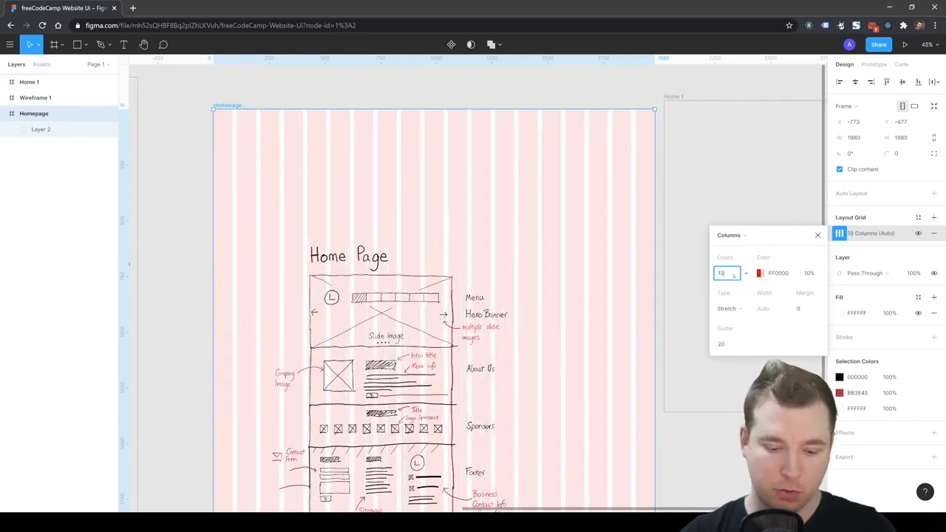
key(Return)
- Centre the grid columns, with 90 px column width and a 15 px gutter
click(804, 309)
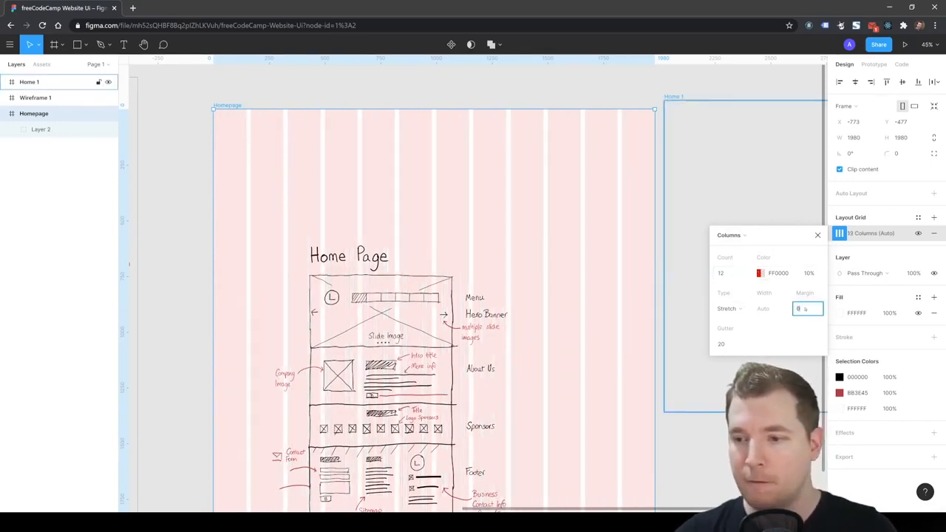
click(729, 308)
click(728, 296)
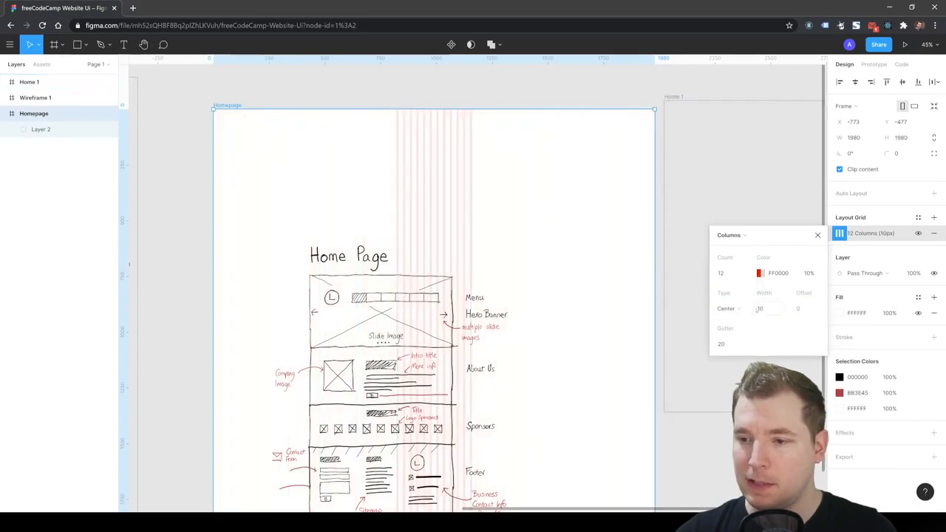
click(767, 310)
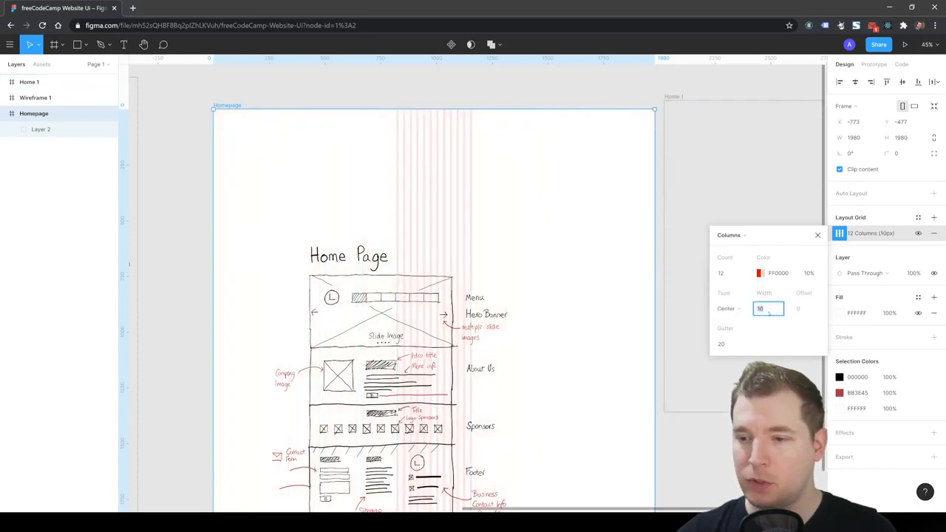
click(739, 344)
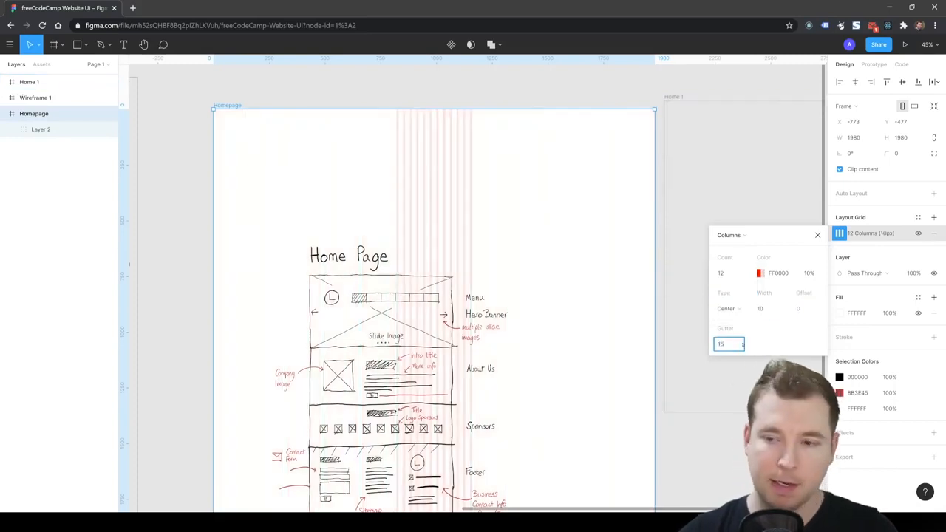
key(Return)
click(771, 310)
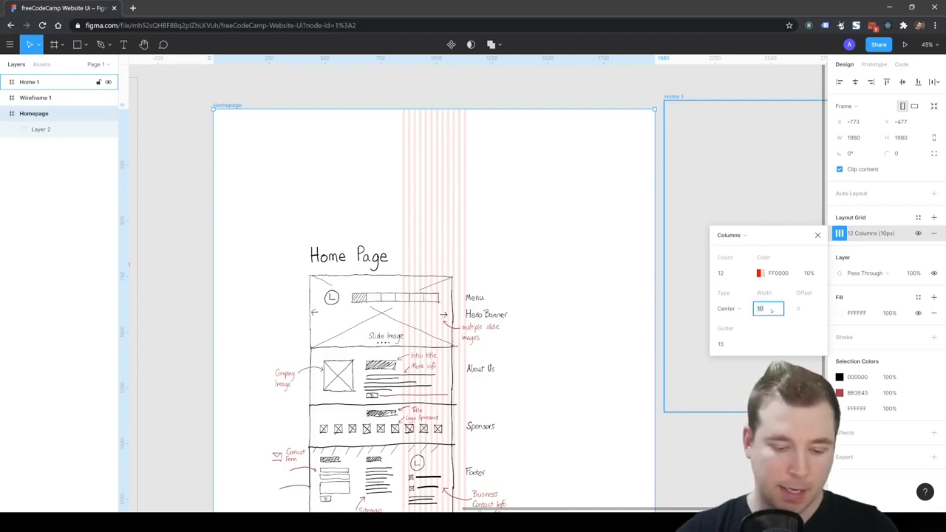
text(80)
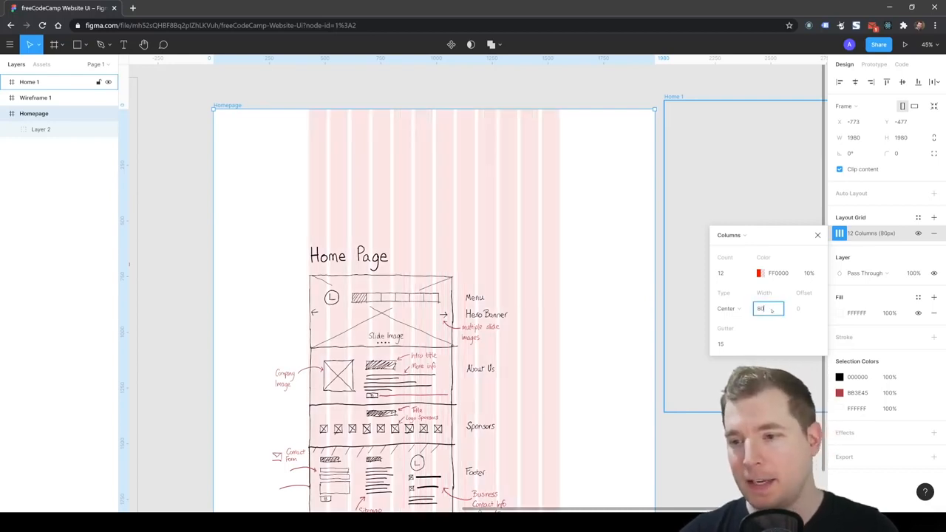
text(90)
key(Return)
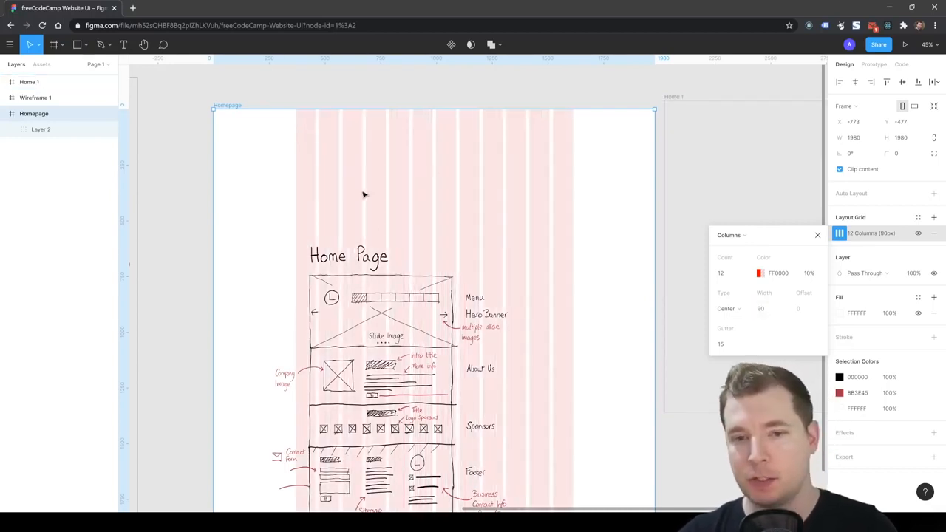
click(581, 192)
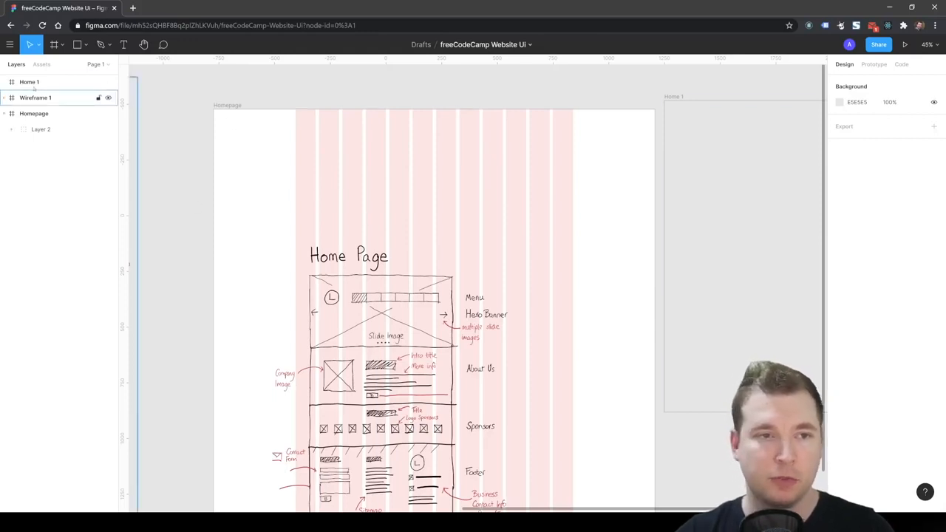
- Draw a rectangle across the frame's top, 800 high with an EEEEEE fill
key(r)
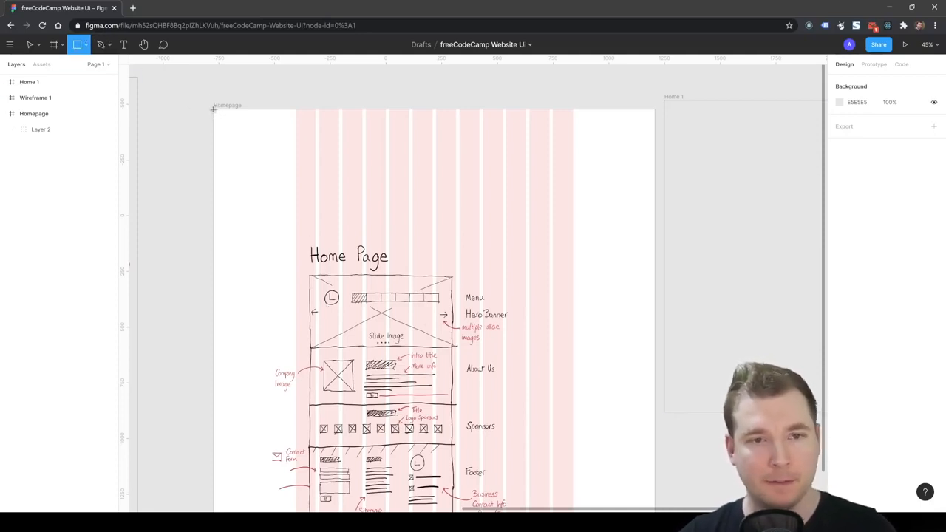
drag(212, 108, 655, 309)
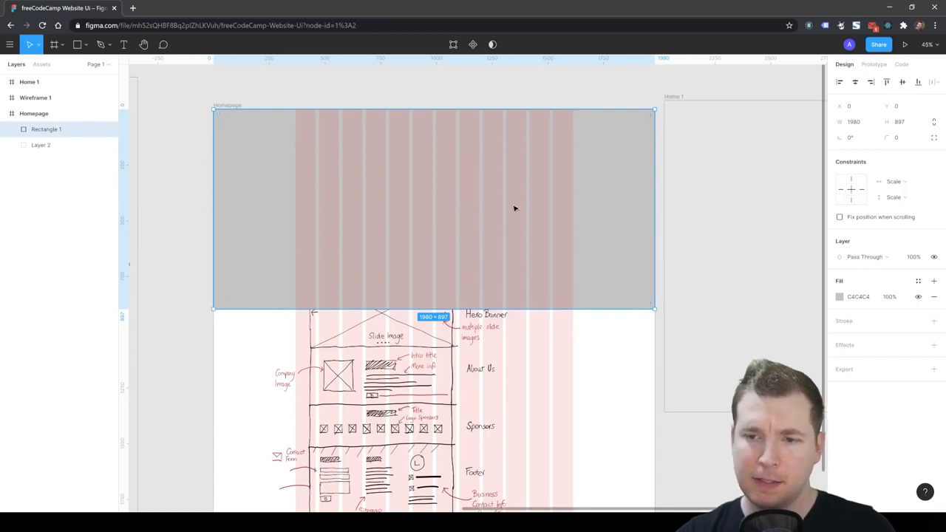
click(902, 124)
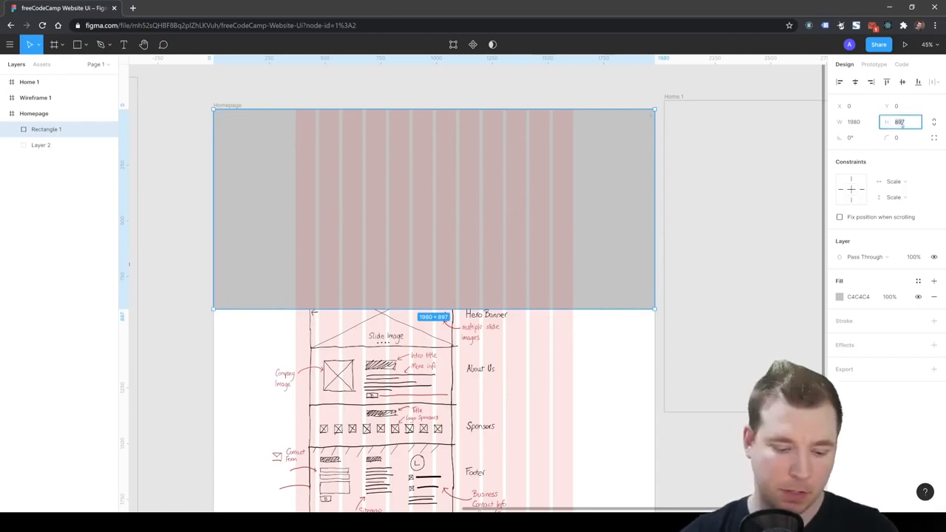
text(800)
key(Return)
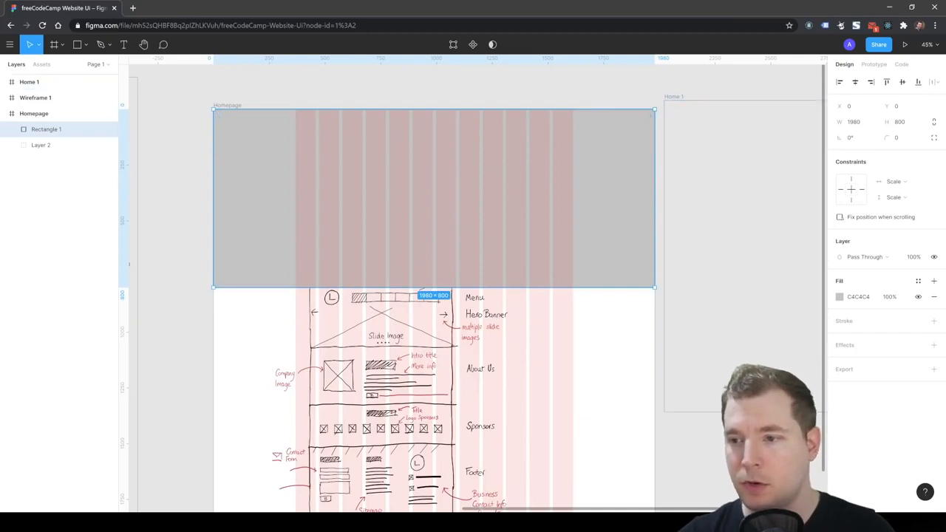
click(858, 296)
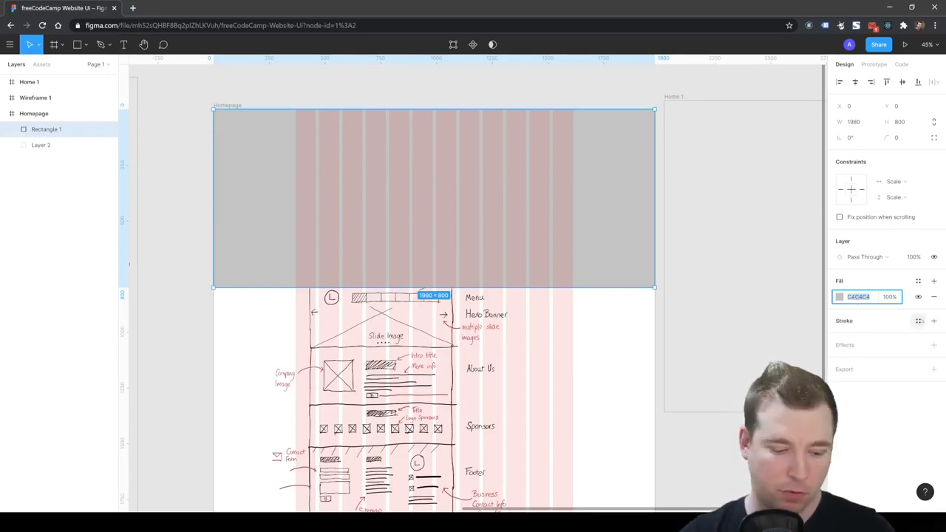
text(eee)
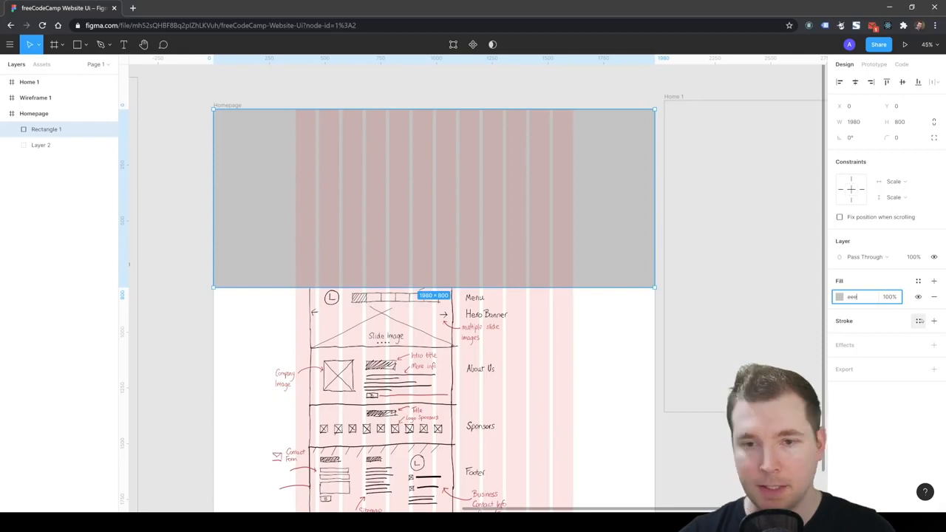
key(Return)
key(Escape)
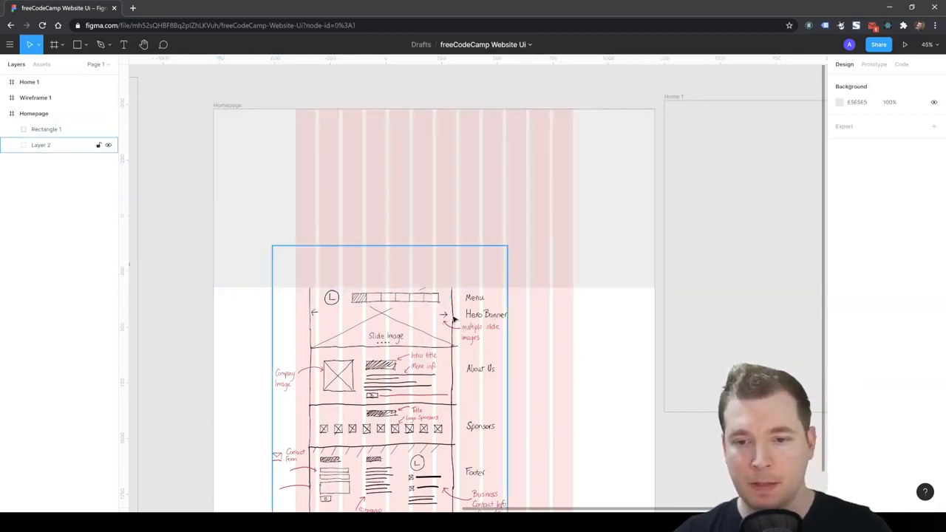
- Move the wireframe sketch layer above Rectangle 1 so it shows in front
click(454, 320)
drag(453, 323, 460, 336)
drag(46, 146, 42, 133)
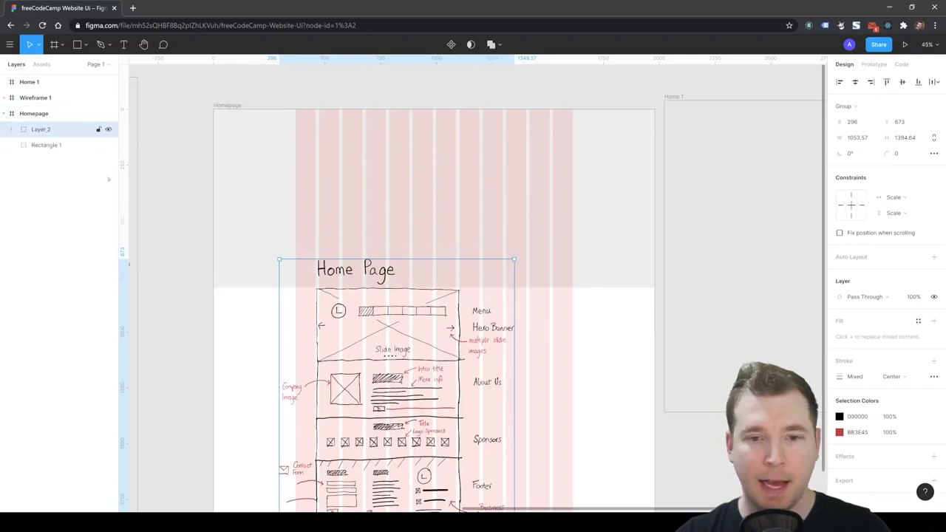
click(261, 362)
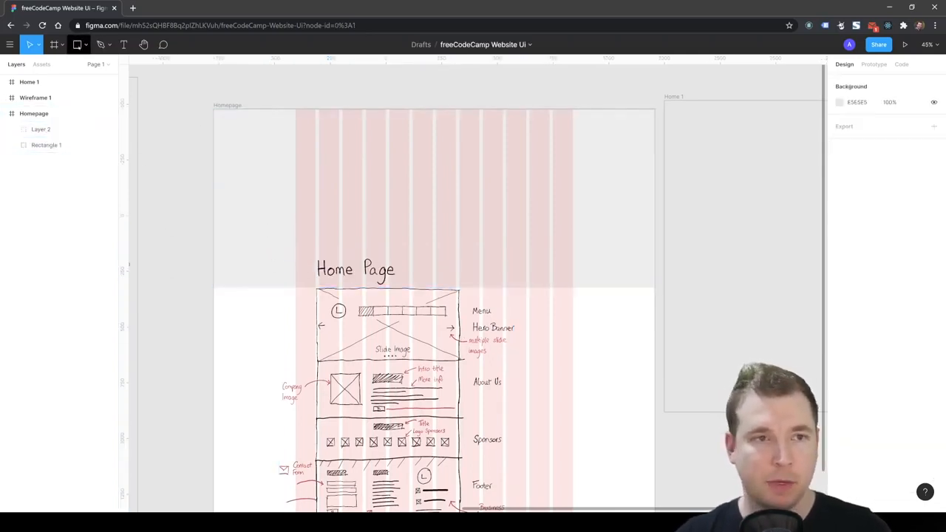
click(77, 45)
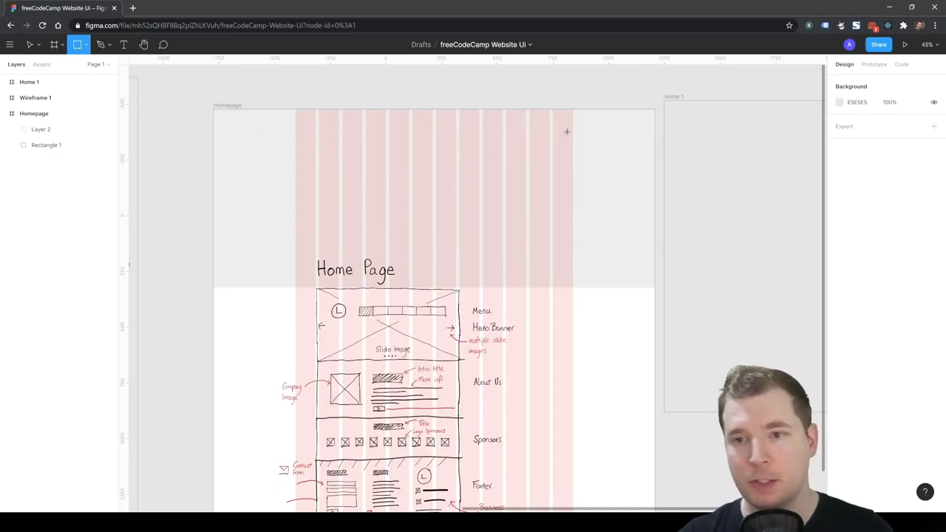
- Draw a grey menu bar near the hero's top and set its height to 80
mouse_move(573, 135)
mouse_down()
mouse_move(518, 152)
mouse_move(364, 149)
mouse_up()
click(899, 122)
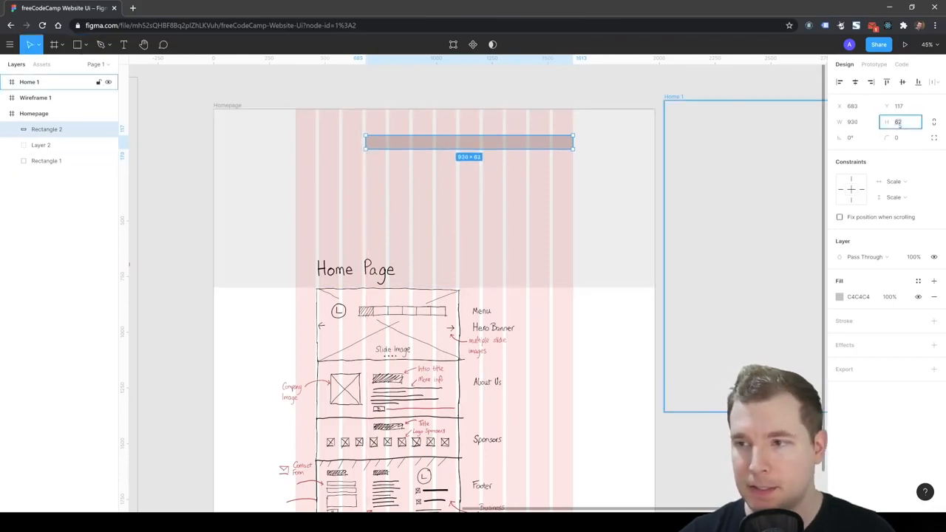
text(80)
key(Return)
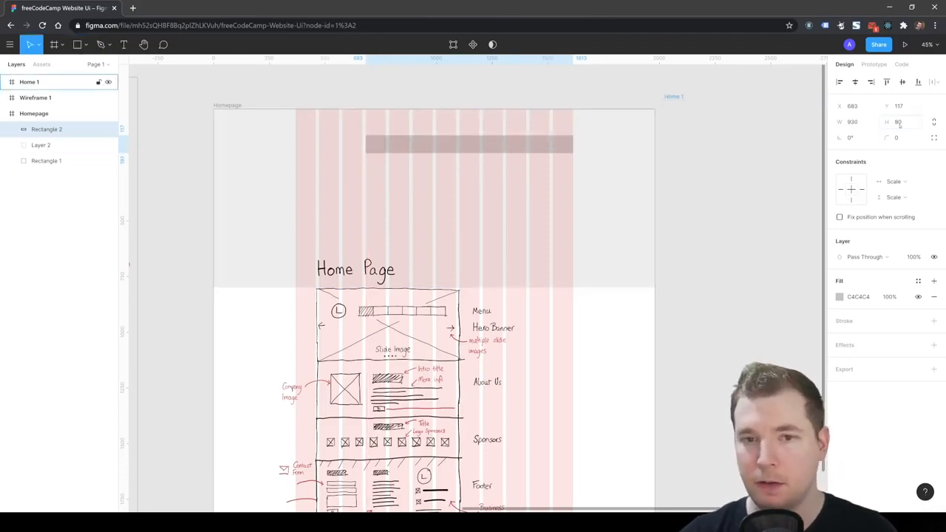
- Draw a round C4C4C4 logo circle at the hero's top-left with the Ellipse tool
click(85, 46)
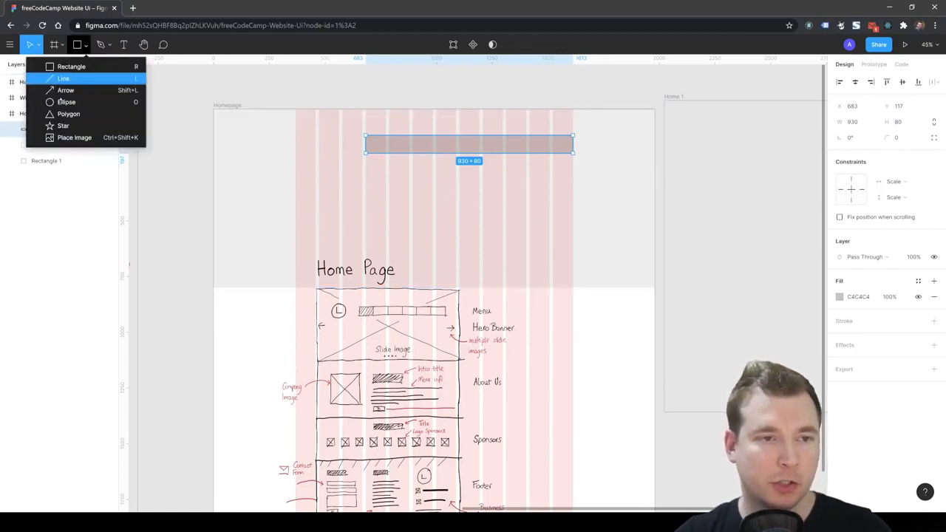
click(66, 104)
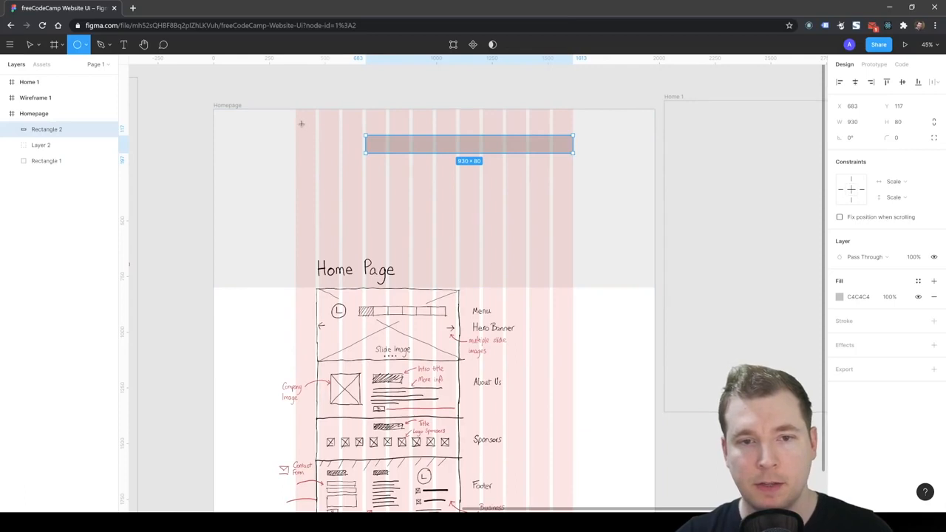
mouse_move(295, 120)
mouse_down()
mouse_move(339, 164)
mouse_move(316, 150)
mouse_up()
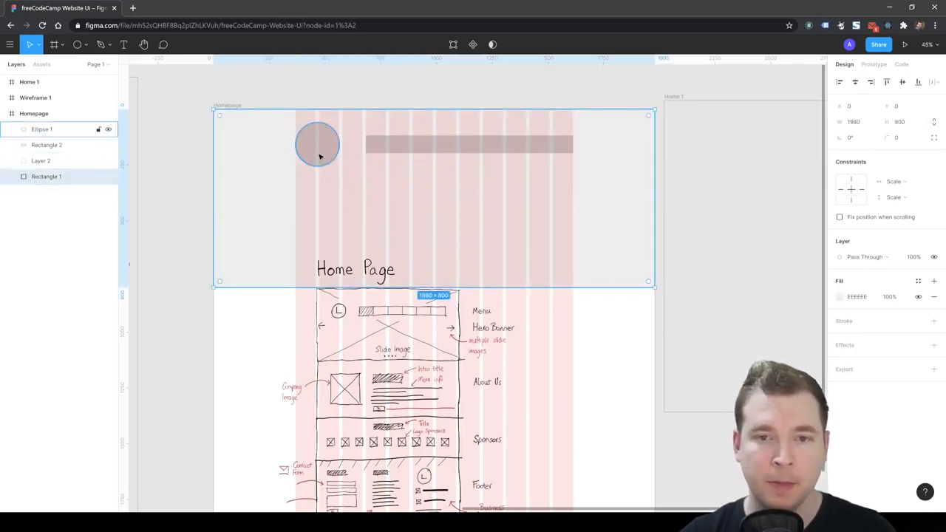
click(447, 177)
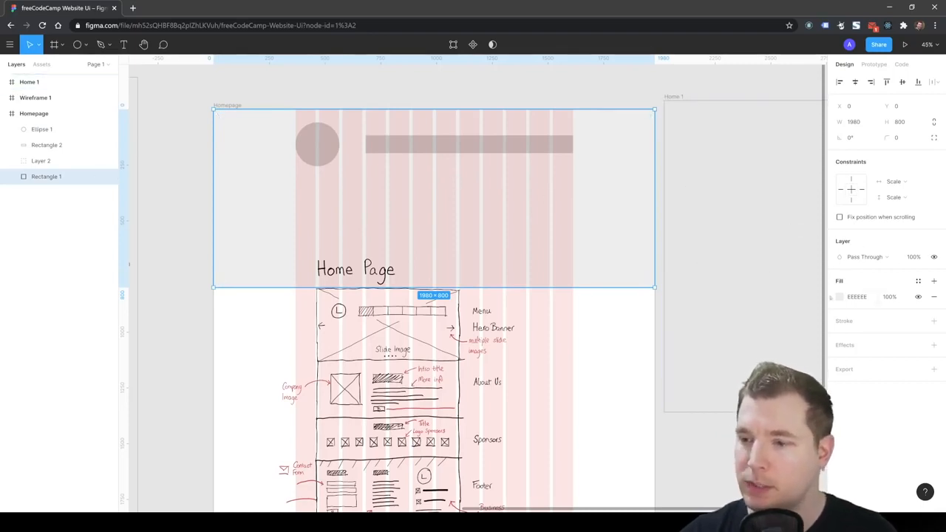
click(221, 105)
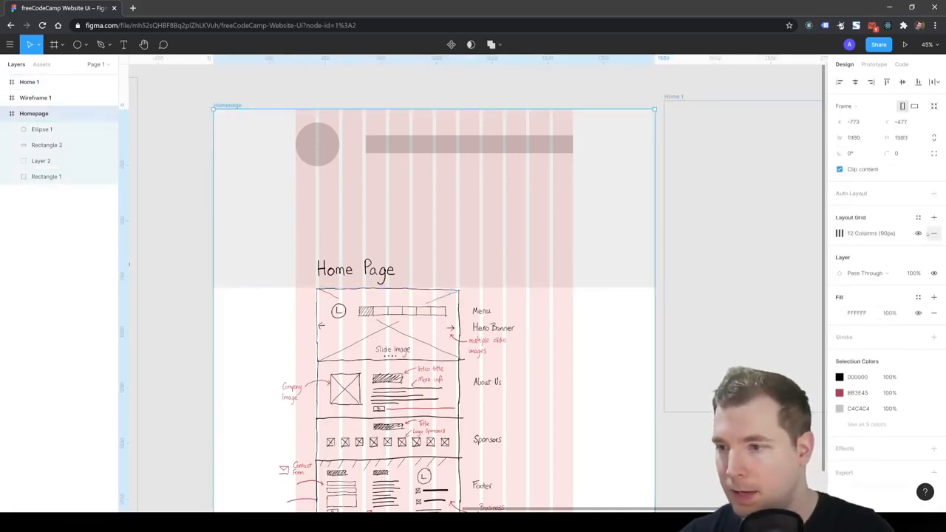
- Hide the layout grid and create a 'Logo' text box just below the placeholder circle
click(918, 232)
key(Escape)
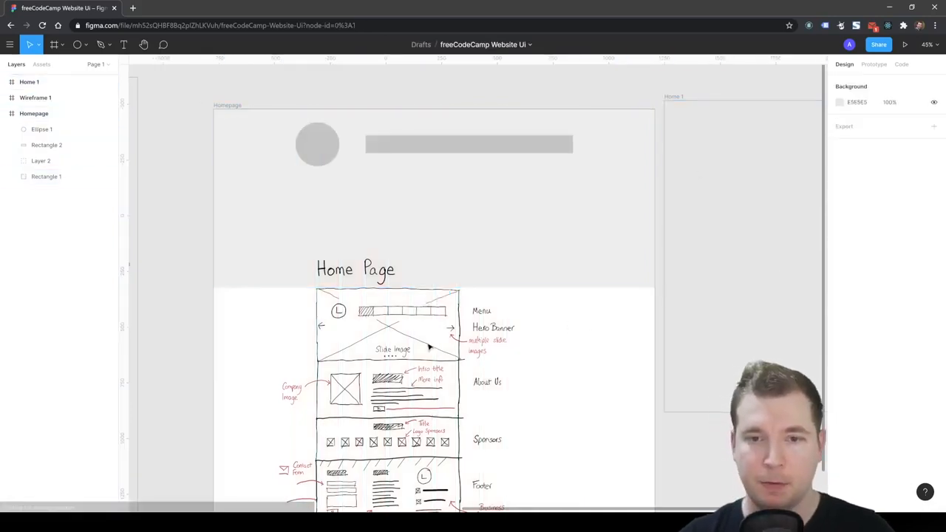
click(332, 148)
click(394, 151)
click(387, 99)
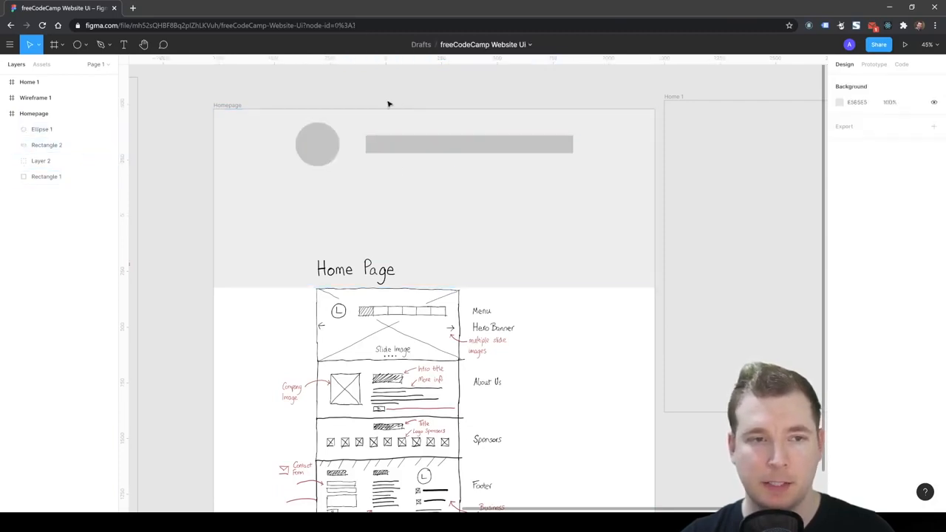
click(315, 145)
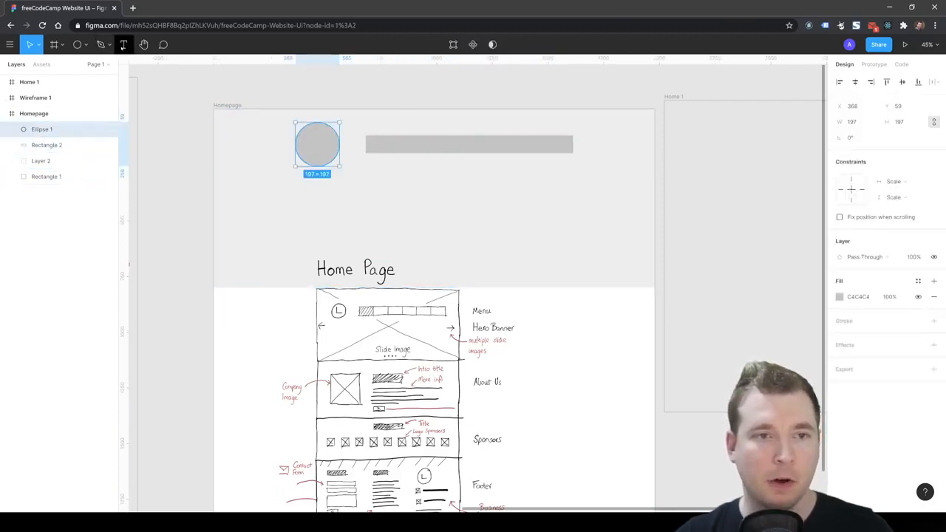
click(124, 44)
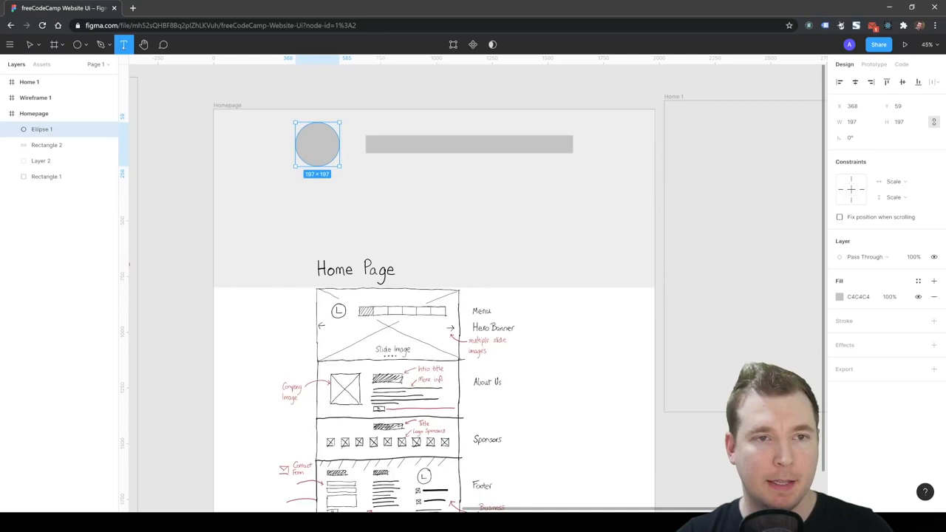
click(308, 196)
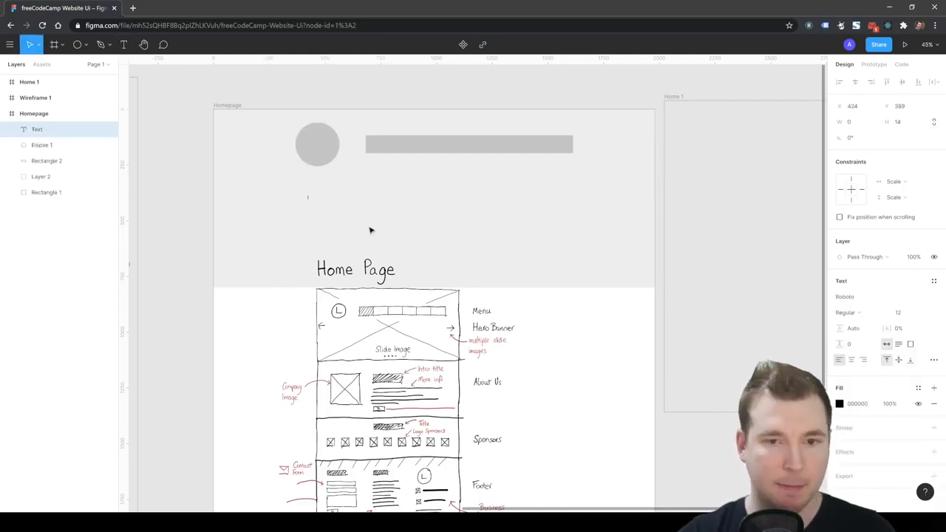
text(Logo)
key(Escape)
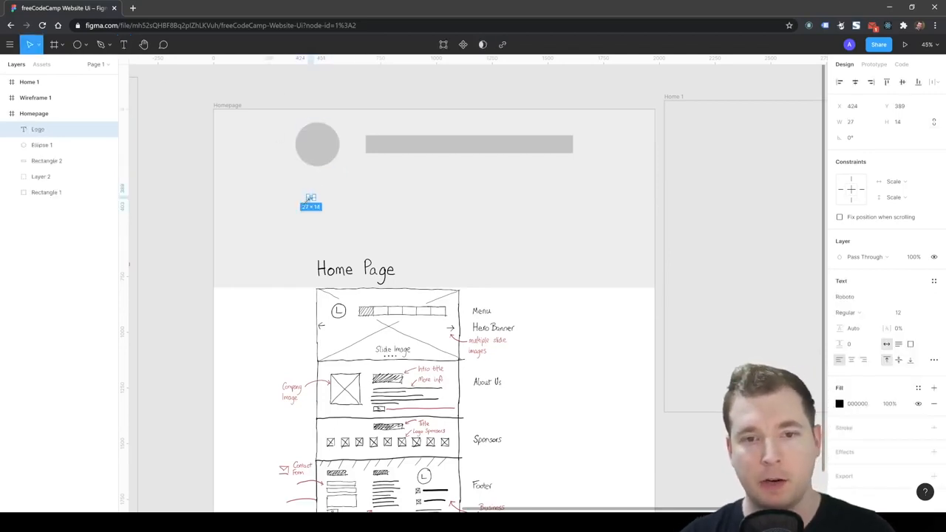
- Zoom the canvas to 75% and drag the Logo text onto the circle's centre
scroll(331, 203, up, 5)
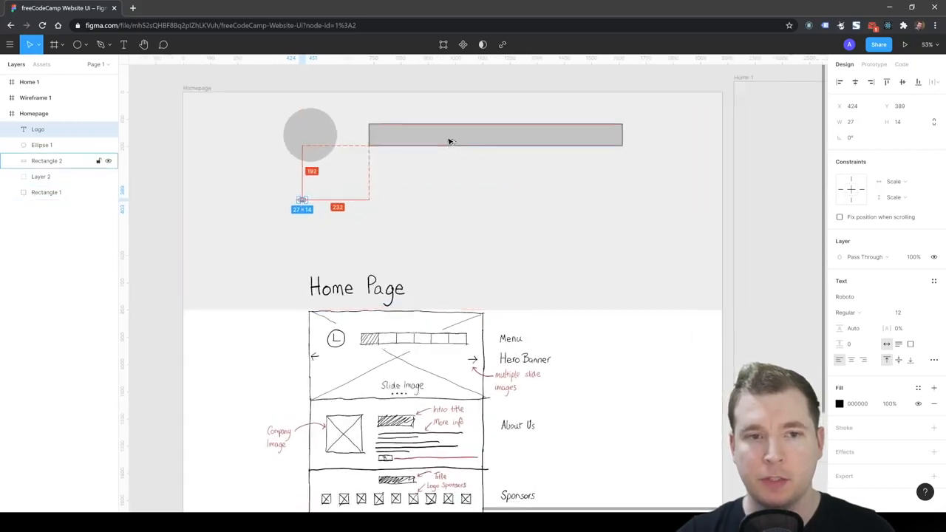
click(927, 45)
text(75)
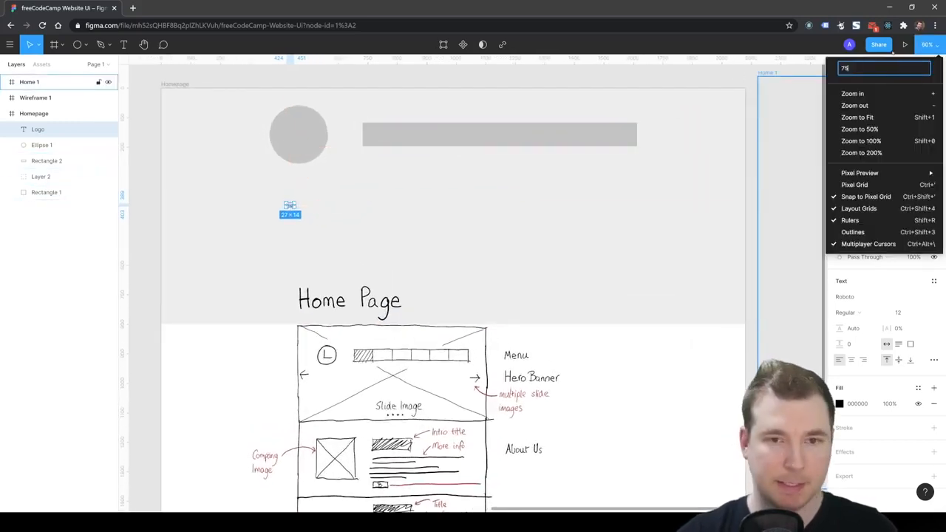
key(Return)
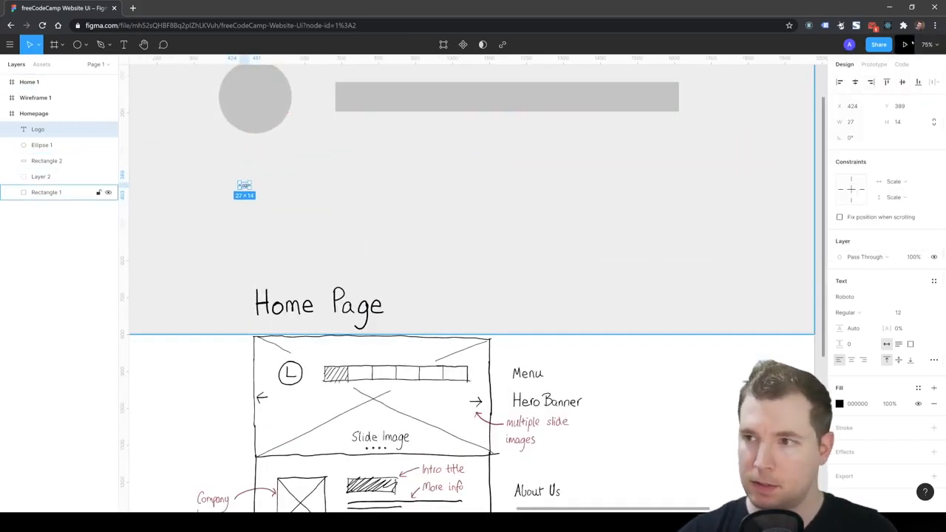
scroll(439, 161, up, 2)
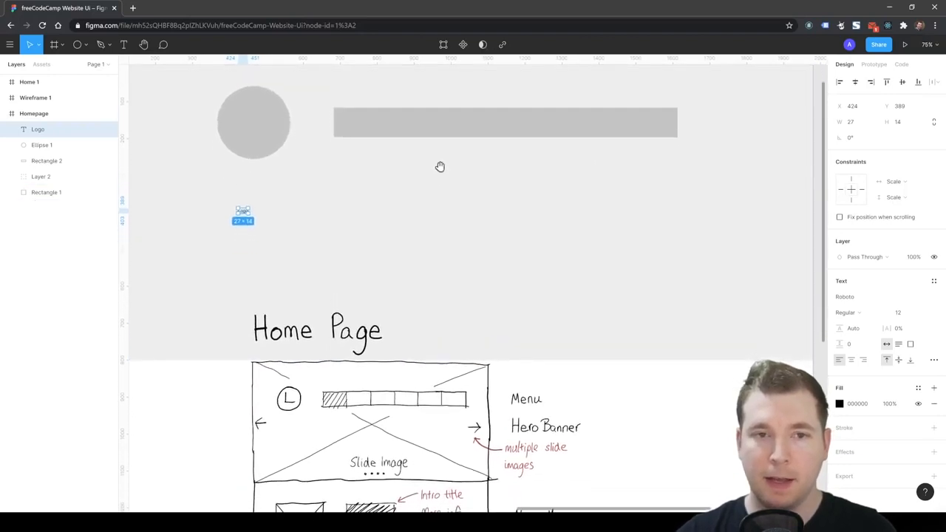
drag(247, 212, 256, 128)
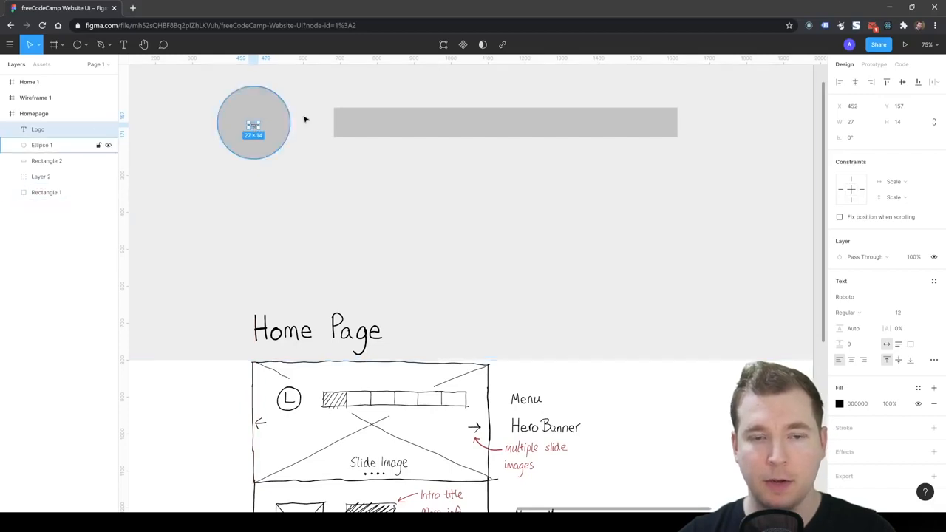
- Set the Logo text to font size 48 and recentre it in the circle
click(912, 313)
text(24)
key(Return)
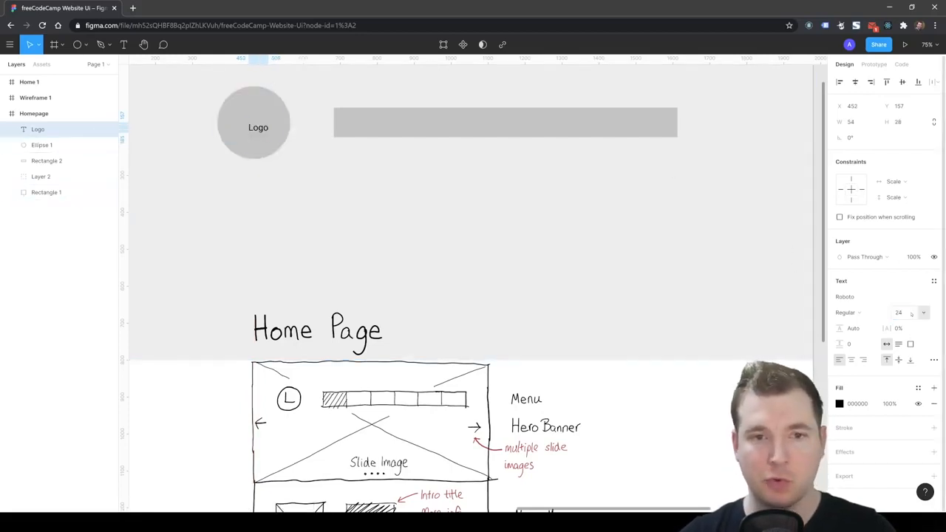
click(909, 313)
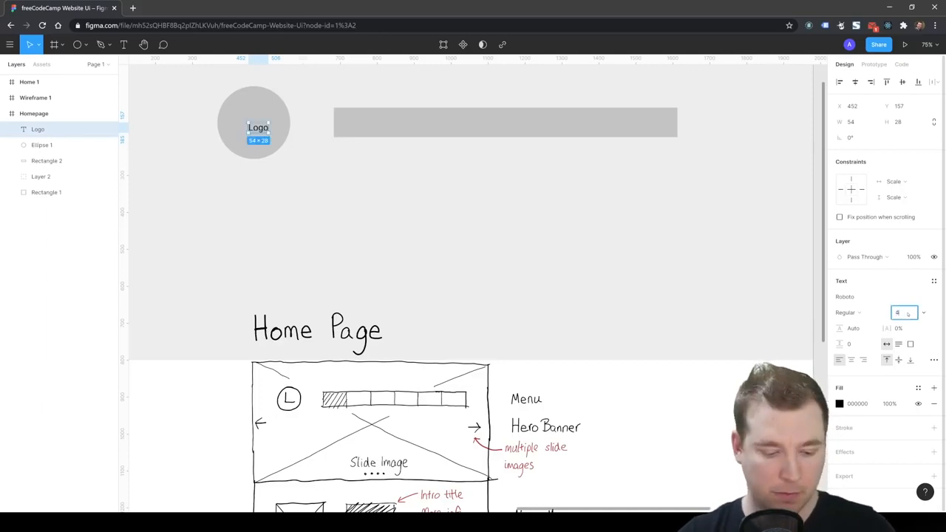
text(48)
key(Return)
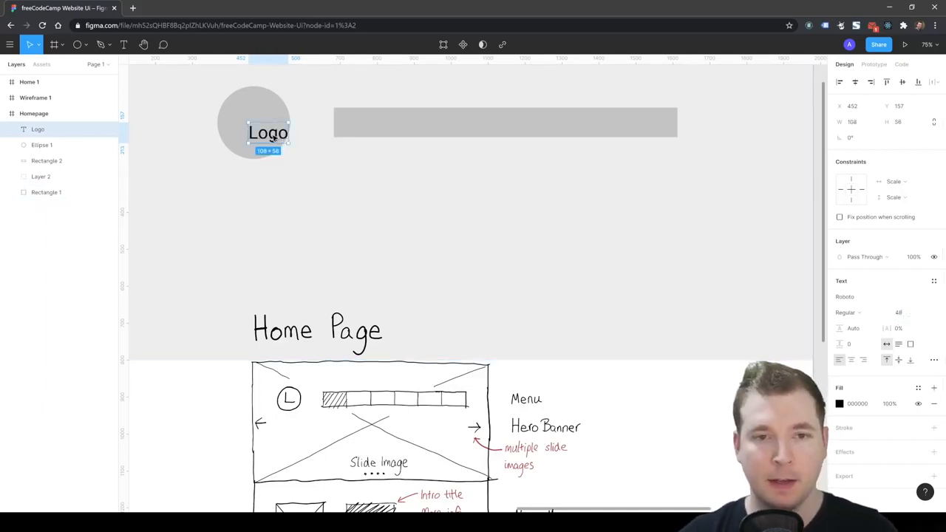
drag(274, 137, 257, 126)
- Make the Logo text grey 999999, fine-tune its position, and select it with the circle
click(839, 403)
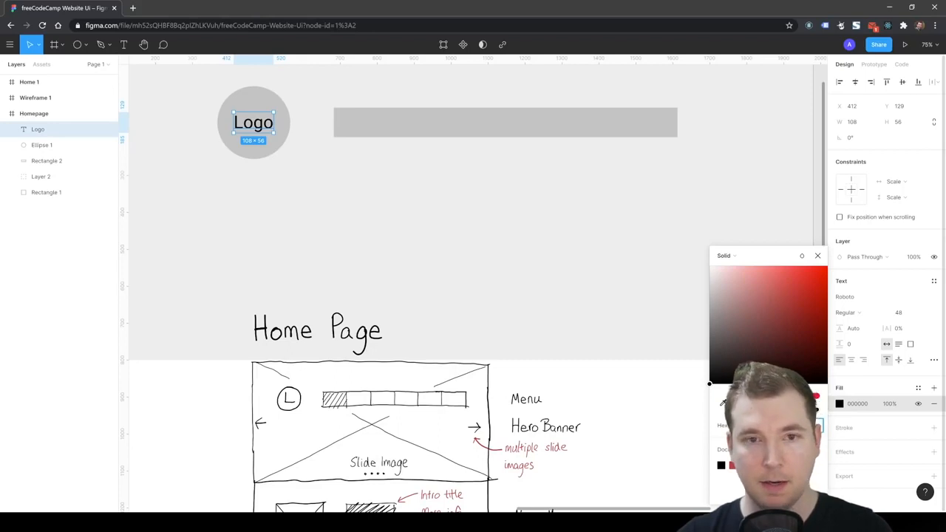
drag(709, 383, 709, 312)
drag(255, 131, 255, 131)
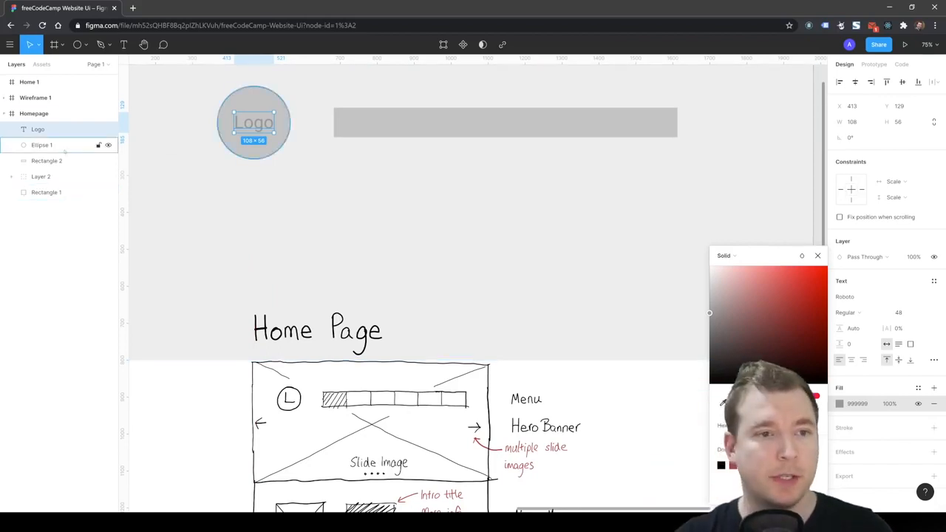
click(268, 93)
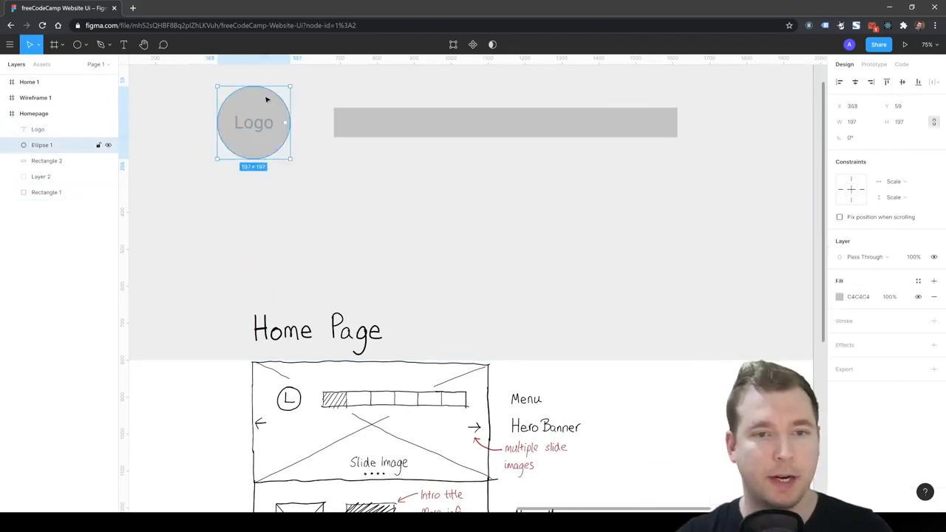
shift+click(43, 130)
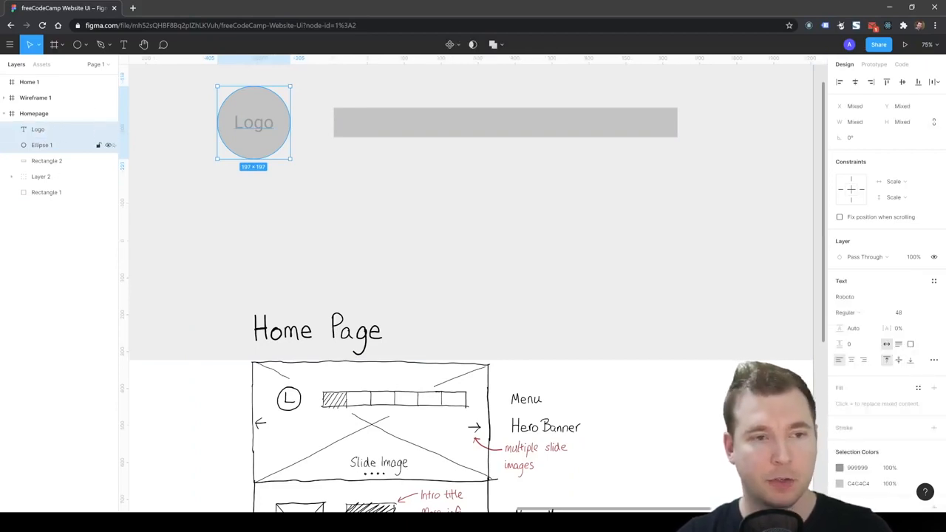
- Group the Logo text and circle with Ctrl+G and name the group Logo
key(ctrl+g)
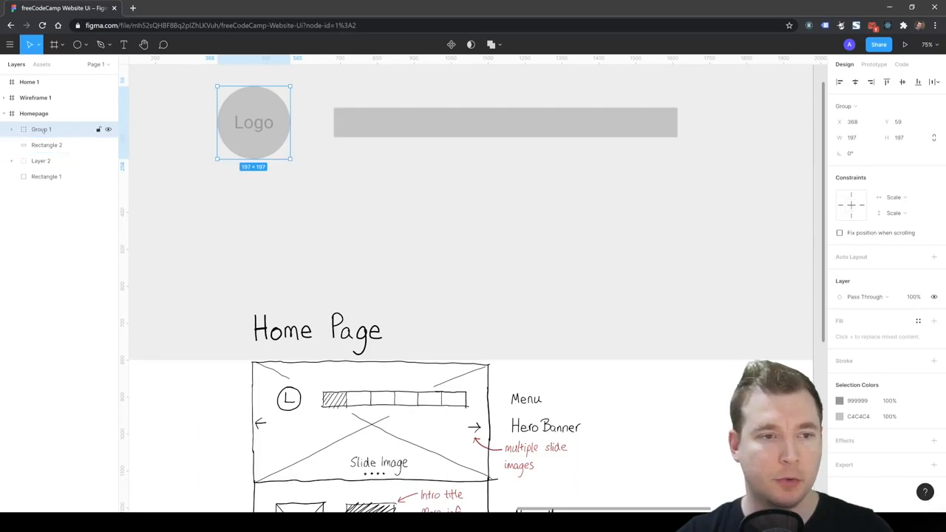
double_click(43, 130)
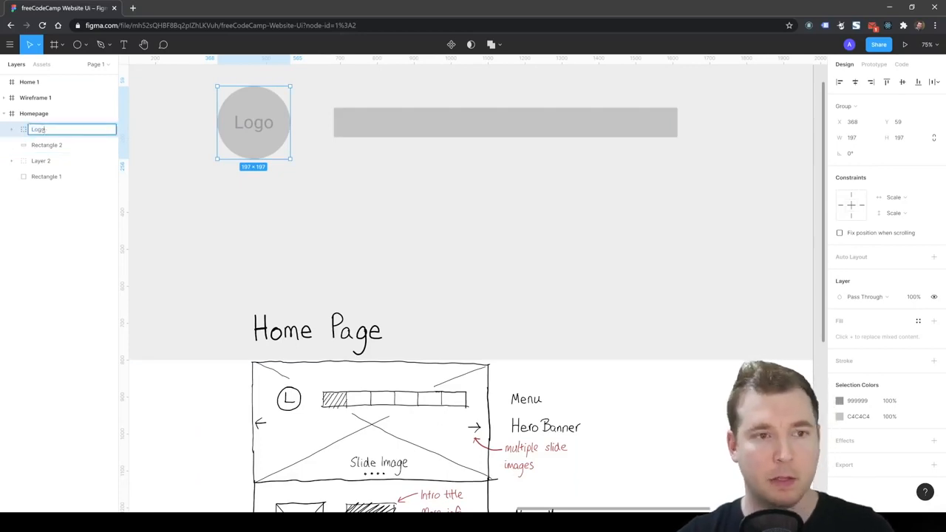
key(Return)
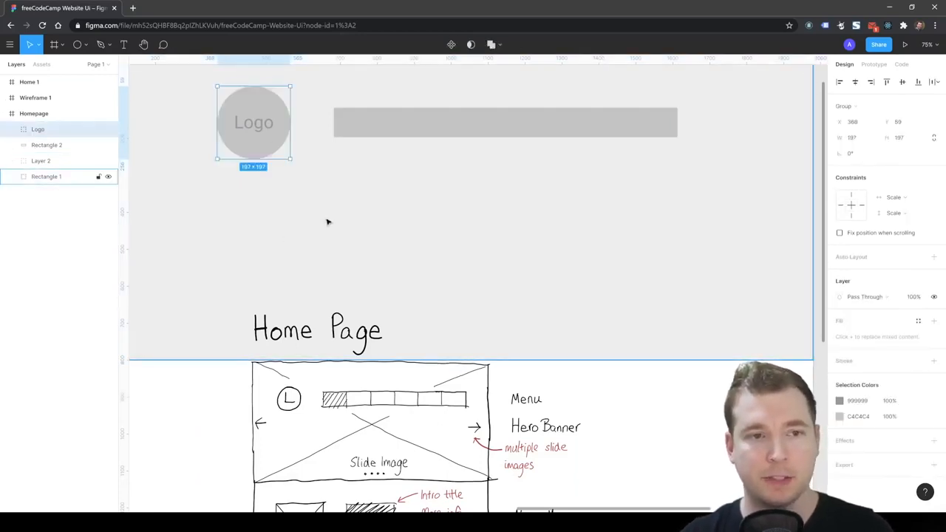
click(11, 129)
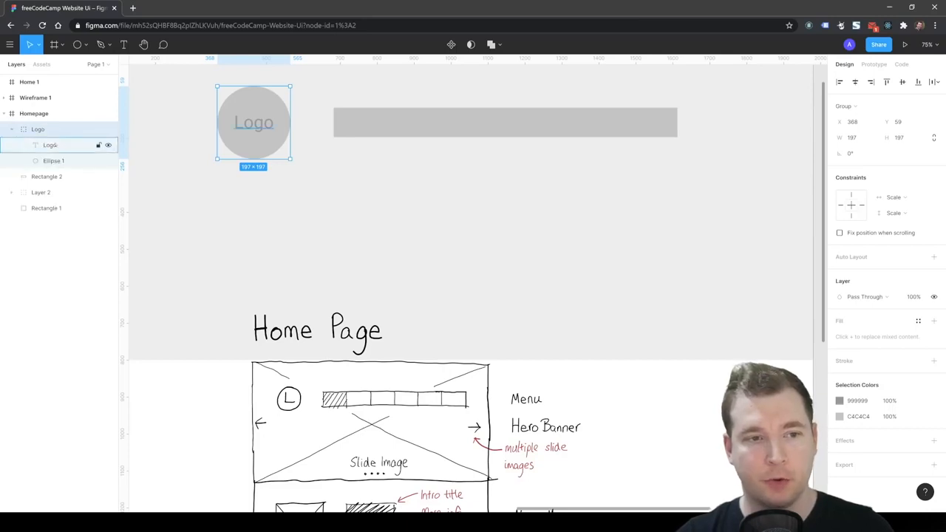
click(11, 129)
- Inspect the Logo text inside the group, undo a stray move, and select the grey menu bar
double_click(252, 127)
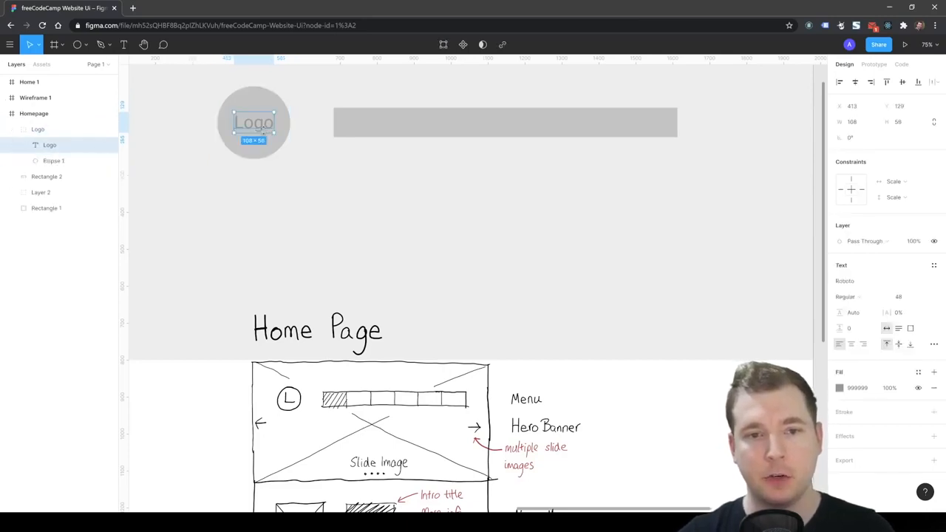
drag(252, 128, 289, 136)
key(ctrl+z)
click(313, 178)
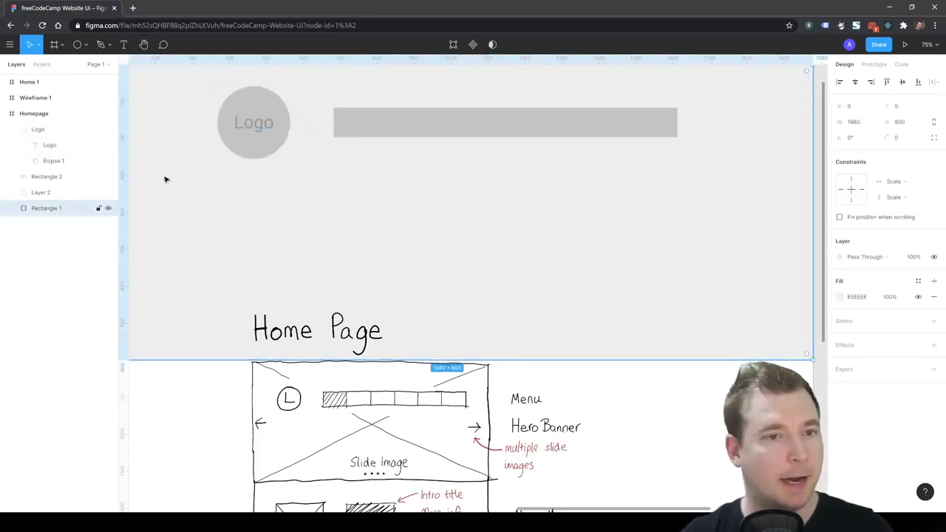
click(17, 129)
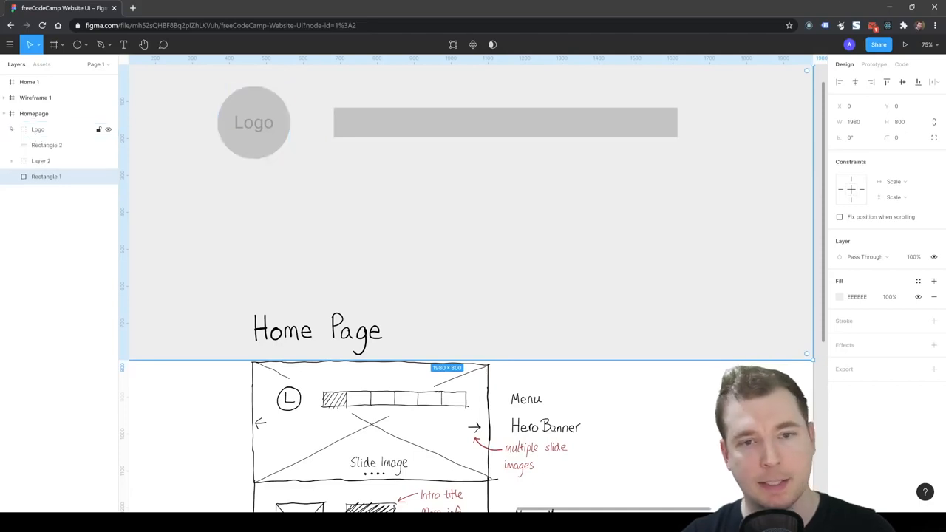
click(403, 132)
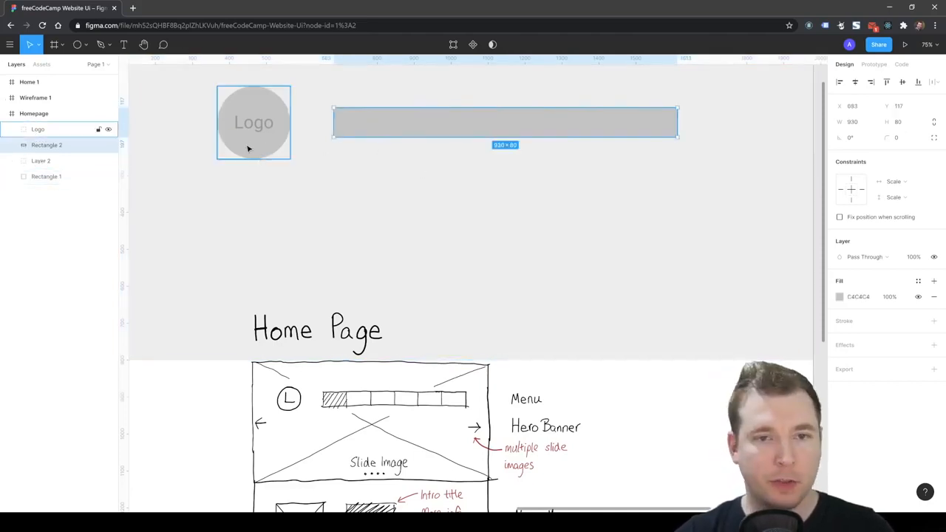
- Add a size 24 'Home' label at the left end of the menu bar
click(124, 44)
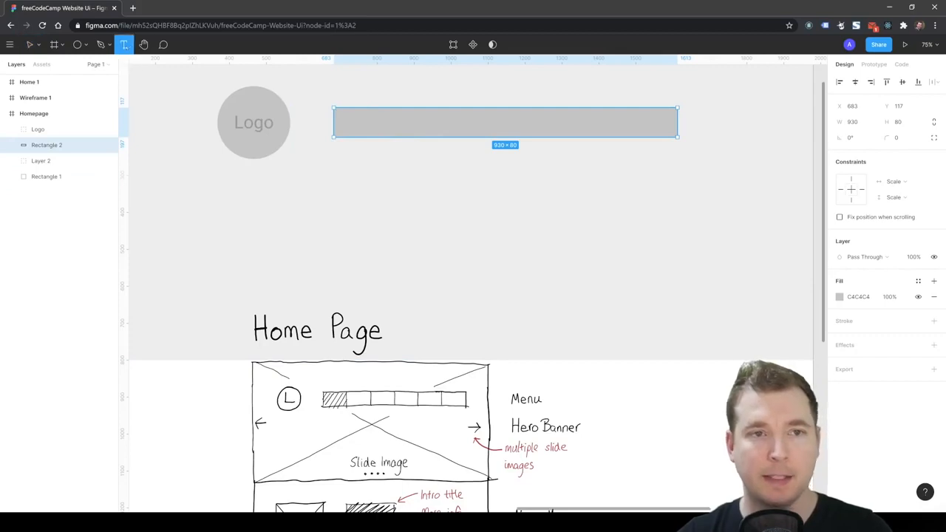
click(348, 123)
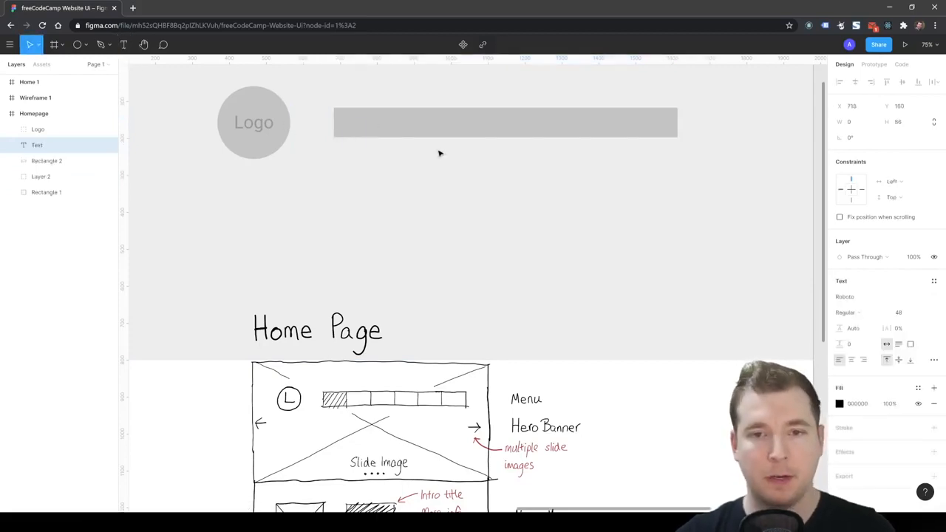
text(Home)
key(Escape)
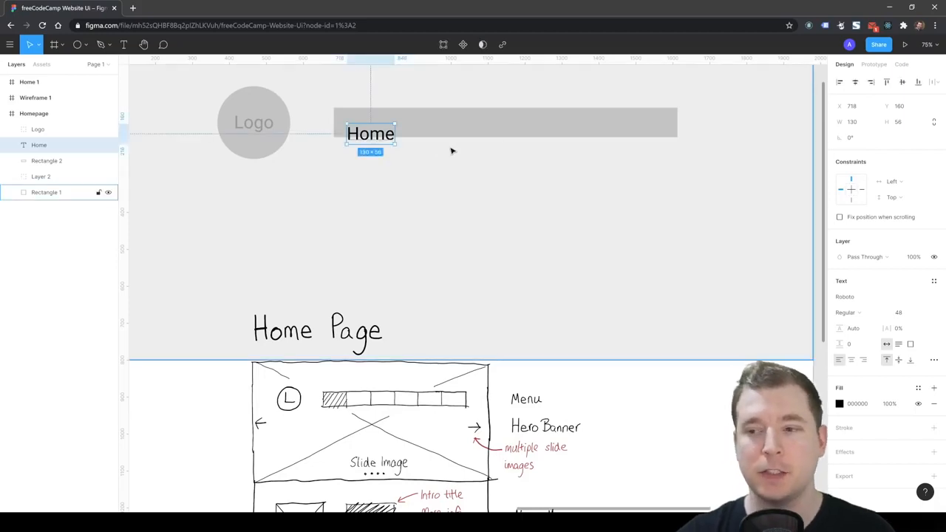
click(922, 313)
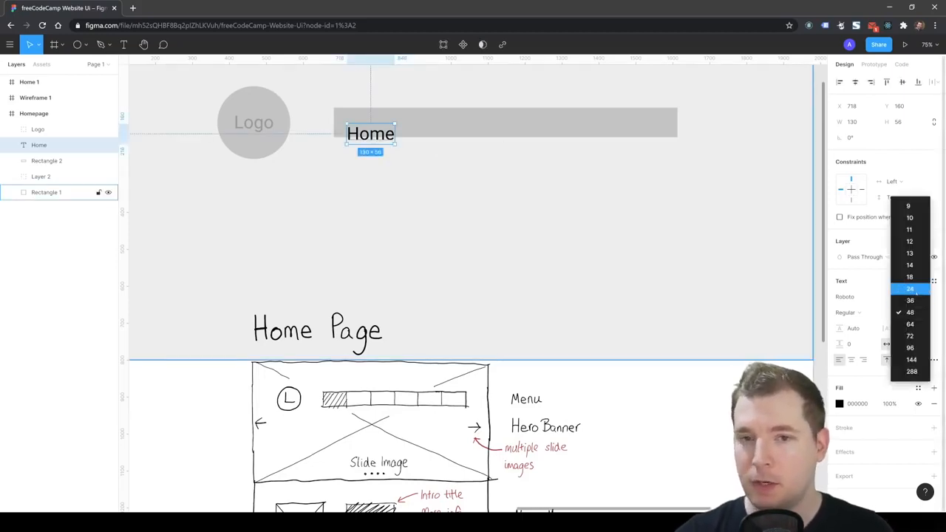
click(910, 289)
drag(362, 133, 409, 126)
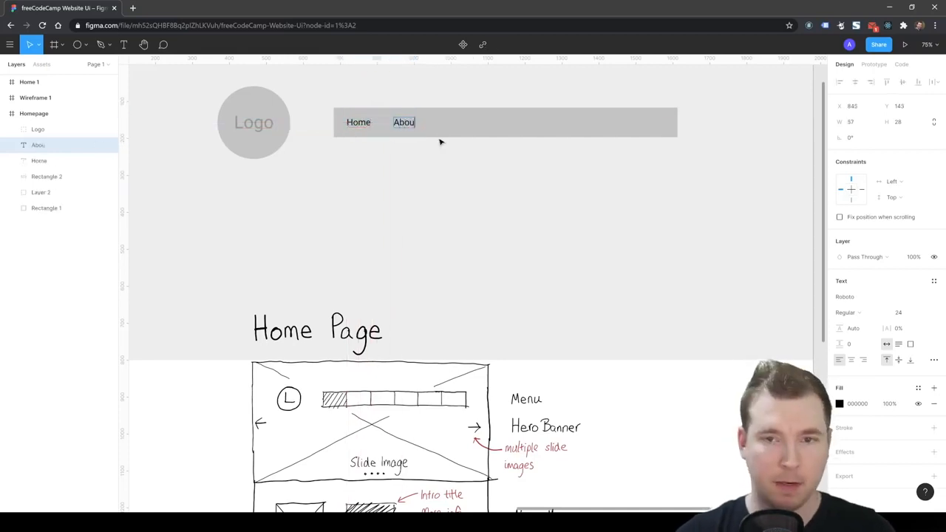
- Finish the About Us label and duplicate it to the right as 'Features'
text(s)
key(Escape)
drag(416, 126, 488, 126)
key(Return)
text(Featur)
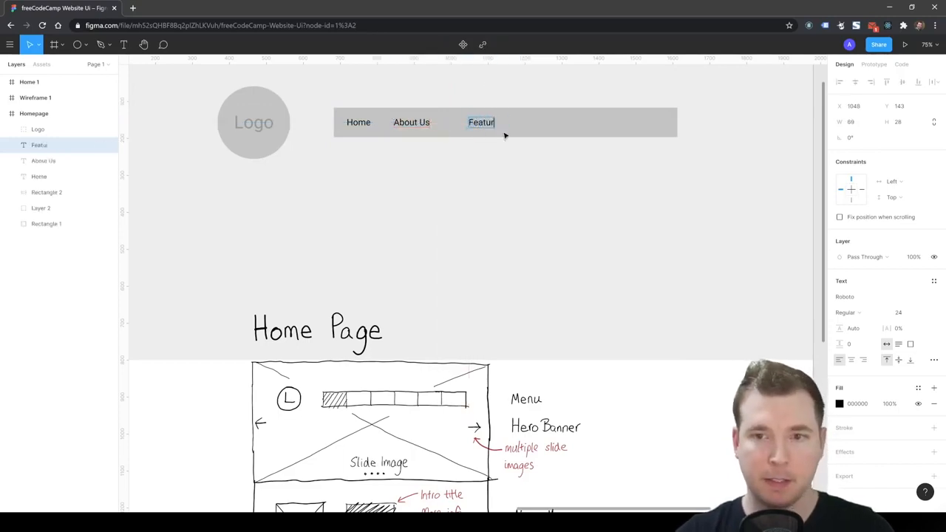
key(Escape)
- Duplicate Features to the right and retype it as 'Contact Us'
drag(486, 124, 566, 125)
text(Contact Us)
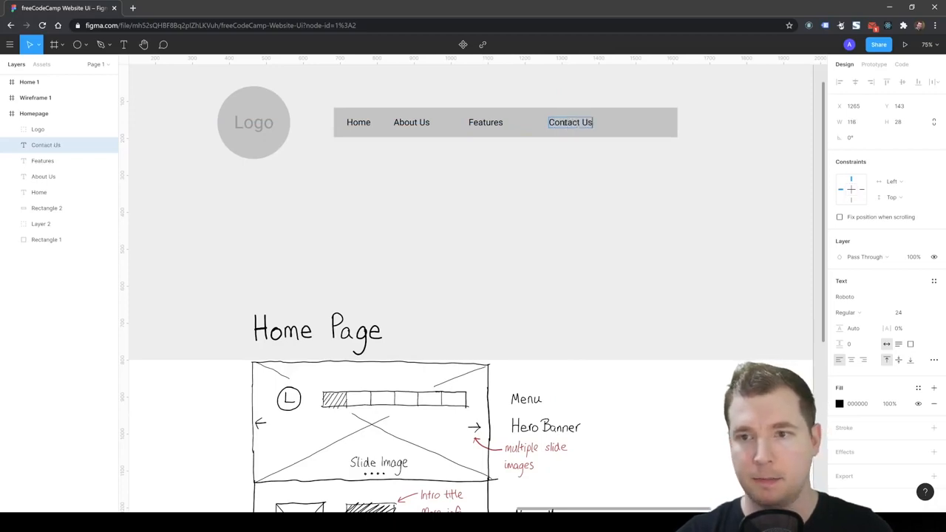
key(Escape)
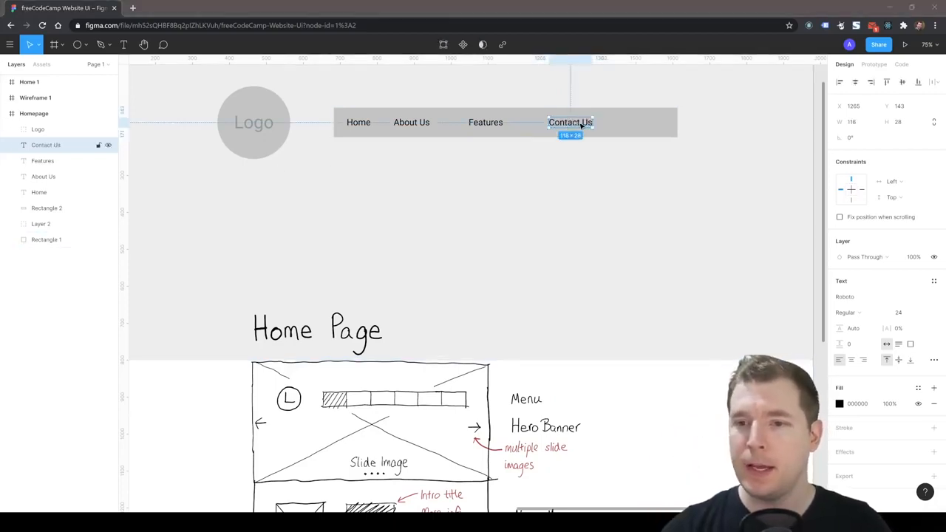
drag(584, 124, 636, 128)
key(ctrl+z)
- Copy Contact Us, retype the copy as 'Purchase', and place it before Contact Us
key(ctrl+c)
key(ctrl+v)
drag(577, 124, 640, 124)
double_click(641, 124)
text(Prici)
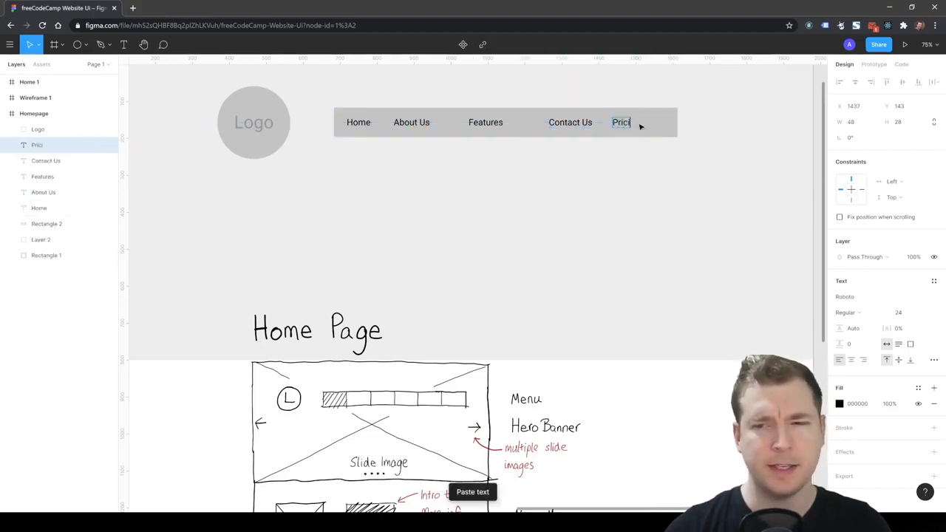
key(ctrl+z)
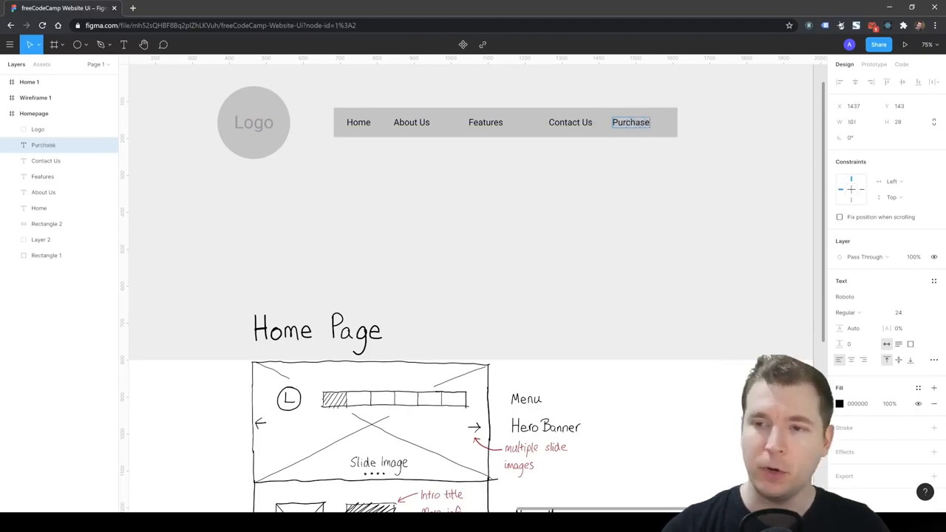
mouse_move(644, 124)
mouse_down()
mouse_move(560, 122)
mouse_move(652, 125)
mouse_up()
click(592, 126)
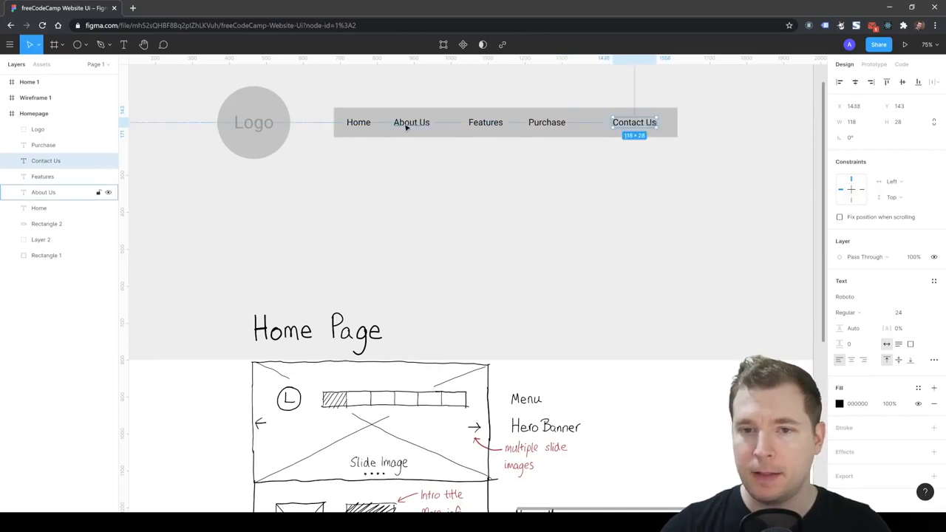
- Reposition Home and About Us, nudging each right with Shift+Right to inset them evenly
mouse_move(405, 127)
mouse_down()
mouse_move(393, 127)
mouse_move(418, 126)
mouse_up()
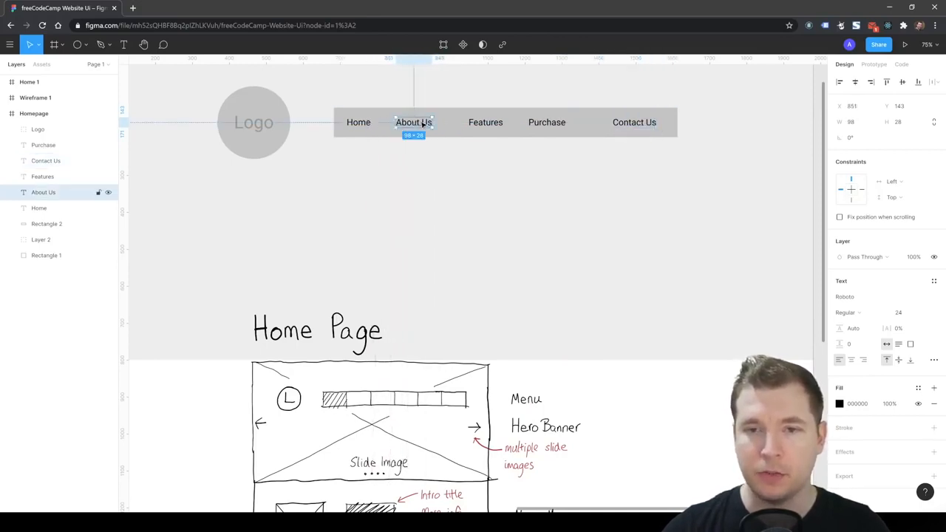
click(489, 127)
drag(547, 127, 559, 127)
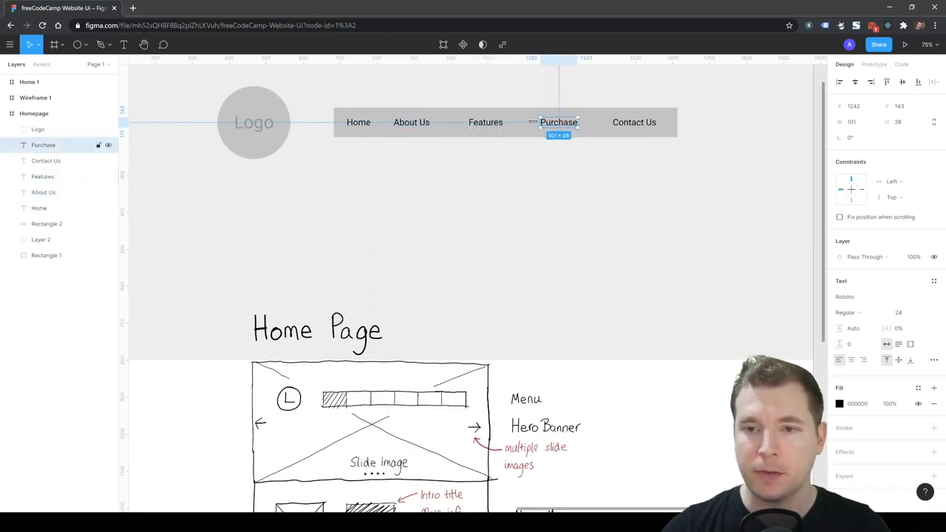
drag(494, 127, 481, 122)
shift+click(425, 124)
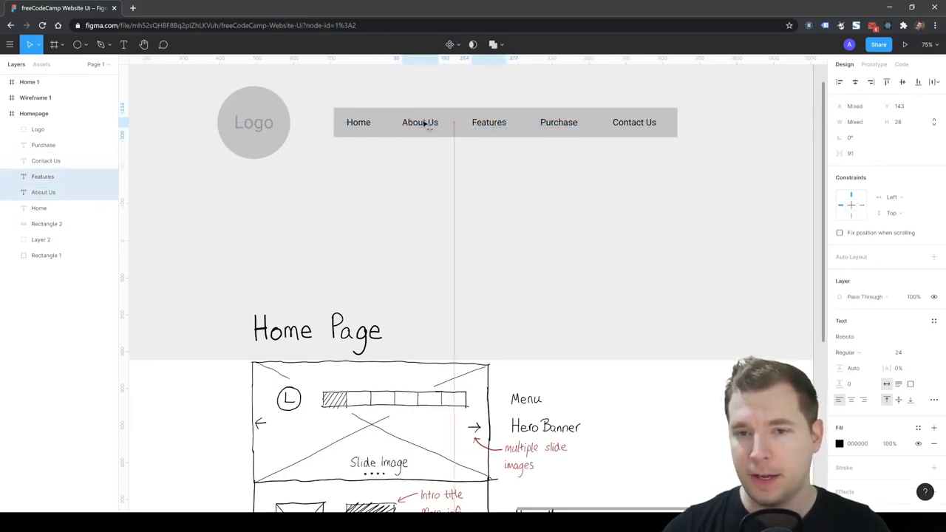
click(425, 123)
click(355, 126)
drag(359, 124, 348, 130)
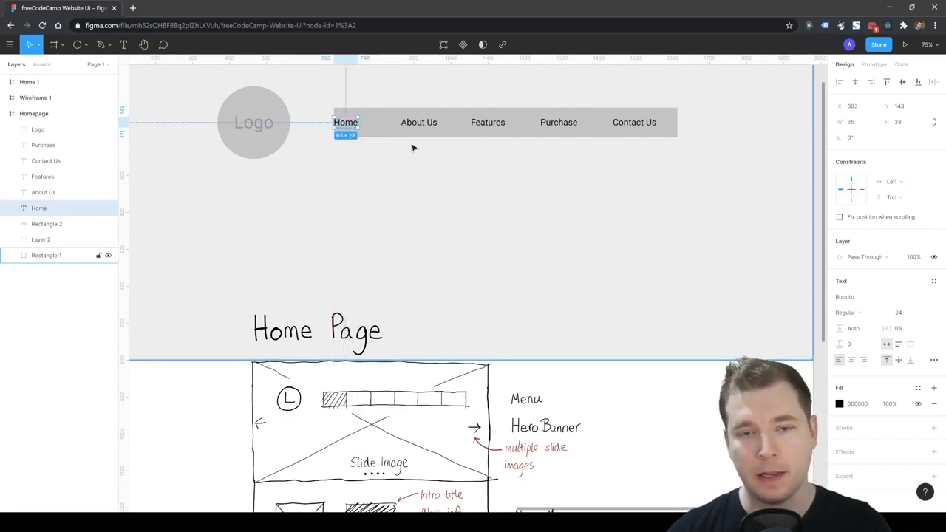
key(shift+Right)
key(shift+Right)
key(shift+Right)
key(shift+Right)
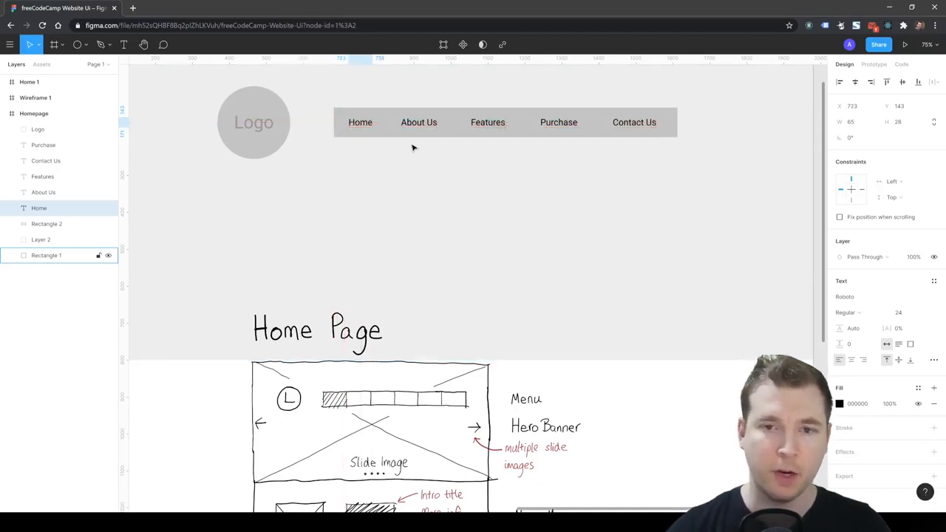
drag(415, 127, 390, 127)
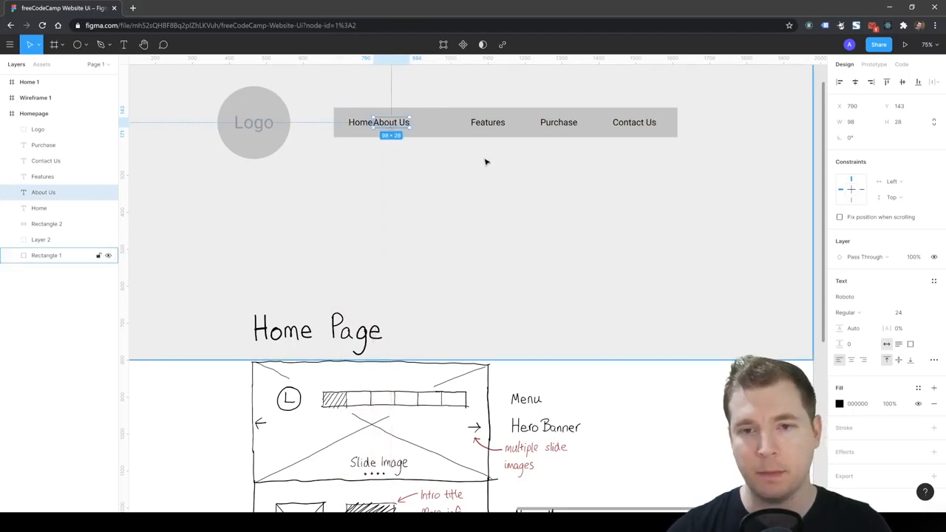
key(shift+Right)
key(shift+Right)
key(shift+Right)
key(shift+Right)
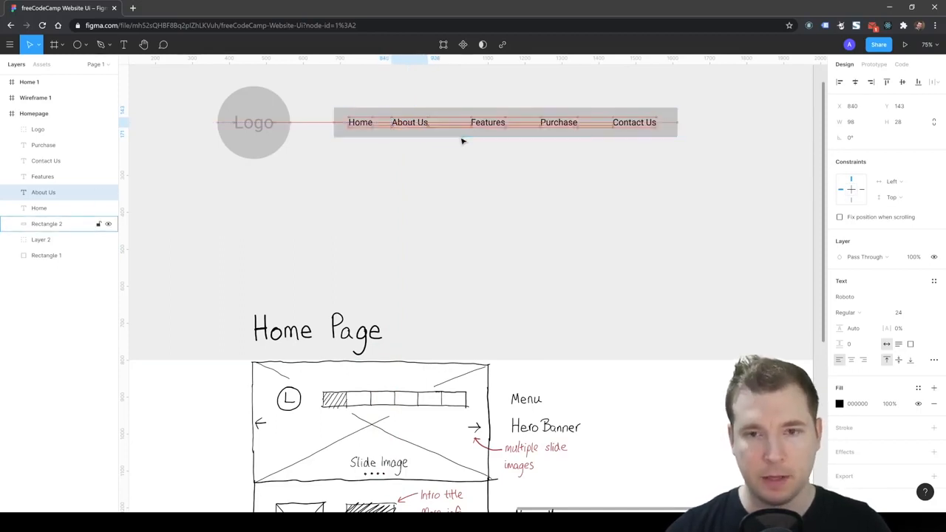
key(shift+Right)
key(shift+Right)
key(shift+Right)
key(shift+Right)
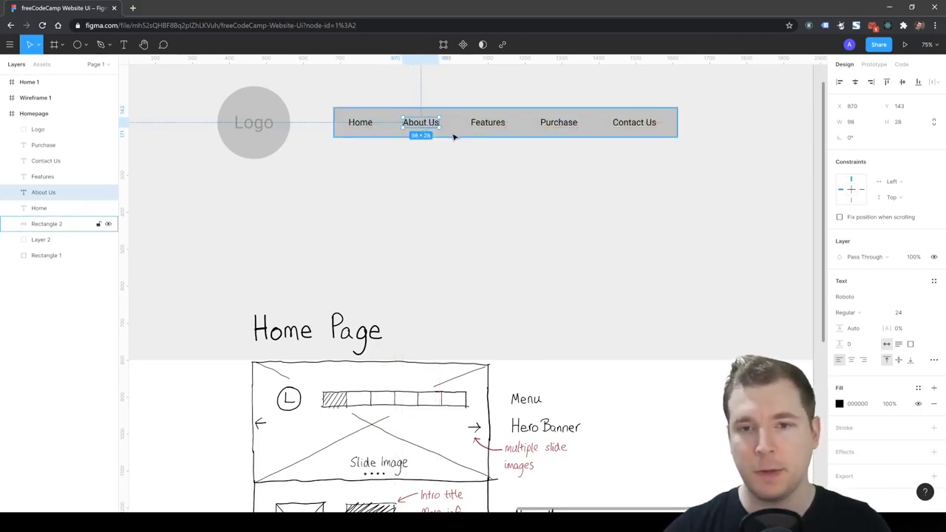
- Slide Features along the bar to an equal-spacing position
click(473, 124)
drag(484, 127, 479, 127)
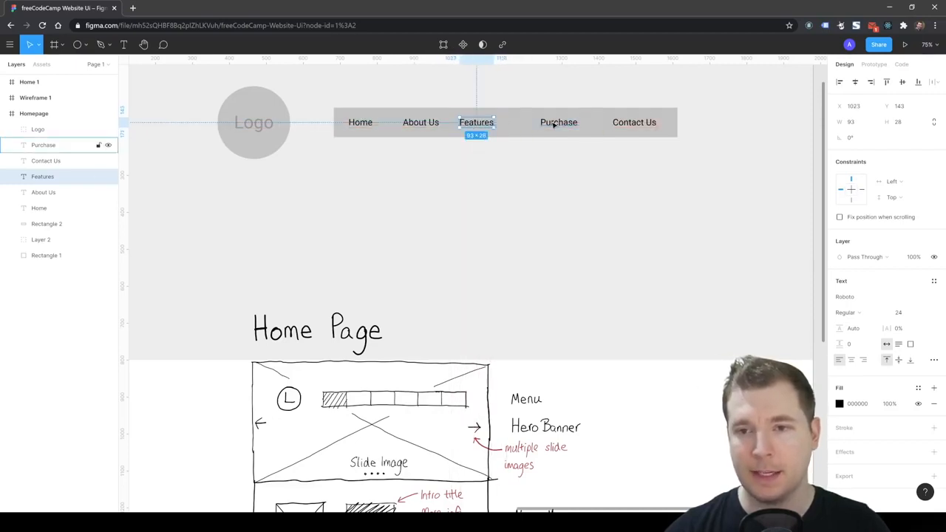
drag(553, 126, 574, 125)
mouse_move(476, 124)
mouse_down()
mouse_move(468, 126)
mouse_move(487, 125)
mouse_move(443, 127)
mouse_move(485, 123)
mouse_move(488, 133)
mouse_move(491, 124)
mouse_up()
shift+click(430, 124)
click(510, 186)
click(487, 126)
click(510, 185)
click(488, 122)
- Even out the Purchase spacing and pull Contact Us slightly left to match the gaps
click(510, 162)
drag(581, 123, 493, 126)
key(ctrl+z)
shift+click(495, 128)
click(488, 125)
click(547, 122)
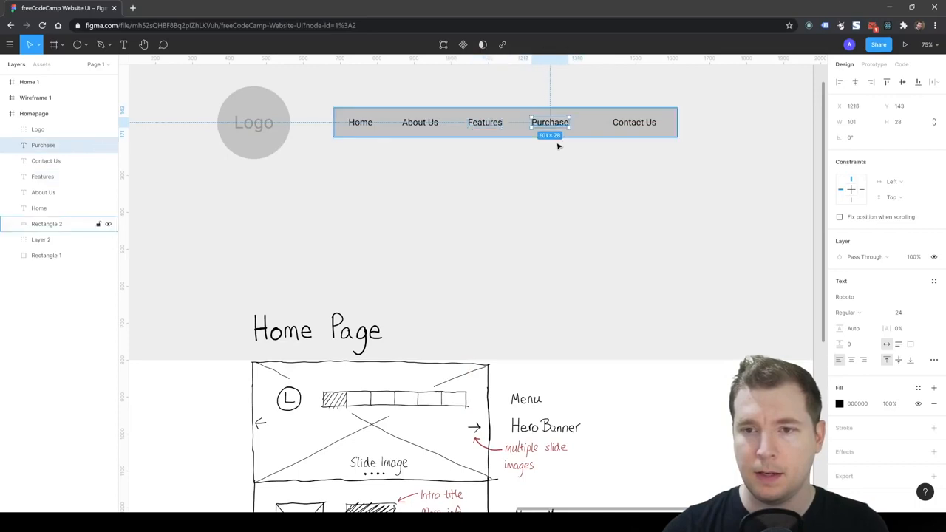
click(625, 134)
mouse_move(627, 125)
mouse_down()
mouse_move(605, 126)
mouse_move(623, 128)
mouse_up()
click(630, 171)
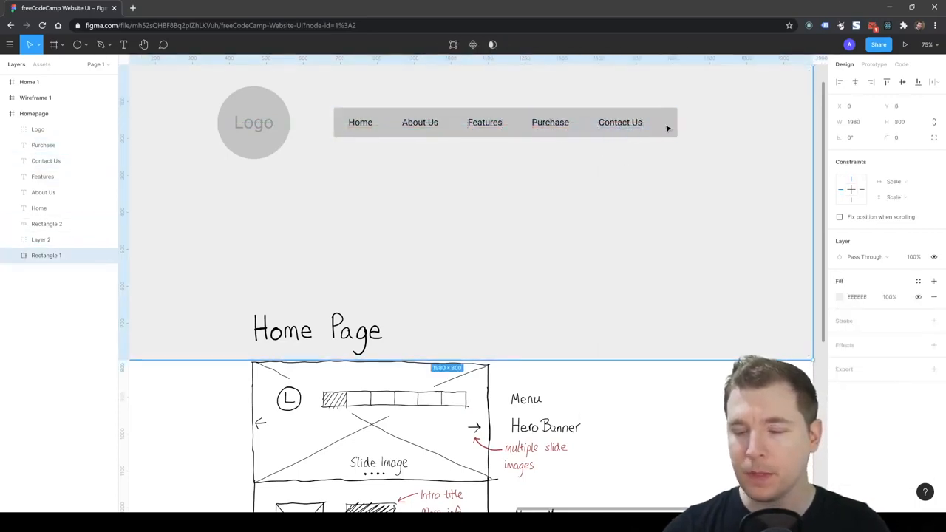
- Narrow the grey nav bar's right edge to fit the five menu links
click(669, 127)
mouse_move(679, 125)
mouse_down()
mouse_move(644, 122)
mouse_move(666, 121)
mouse_up()
click(630, 186)
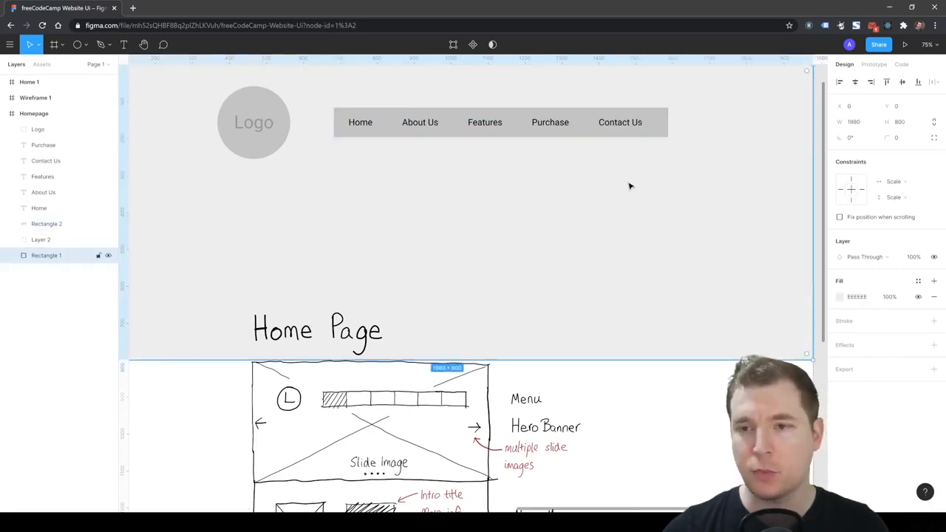
click(411, 128)
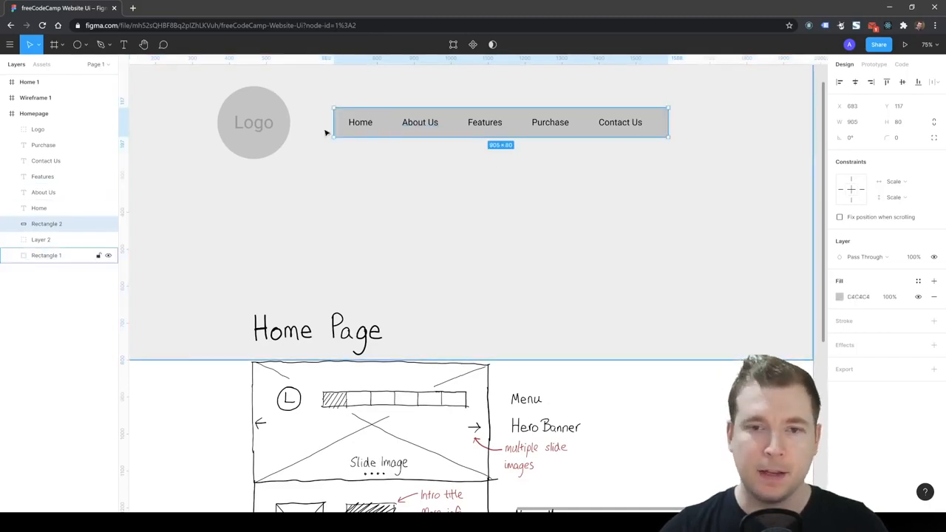
click(376, 129)
click(380, 135)
- Duplicate the nav bar, shrink the copy to cover Home, and fill it dark grey 666666
key(ctrl+c)
key(ctrl+v)
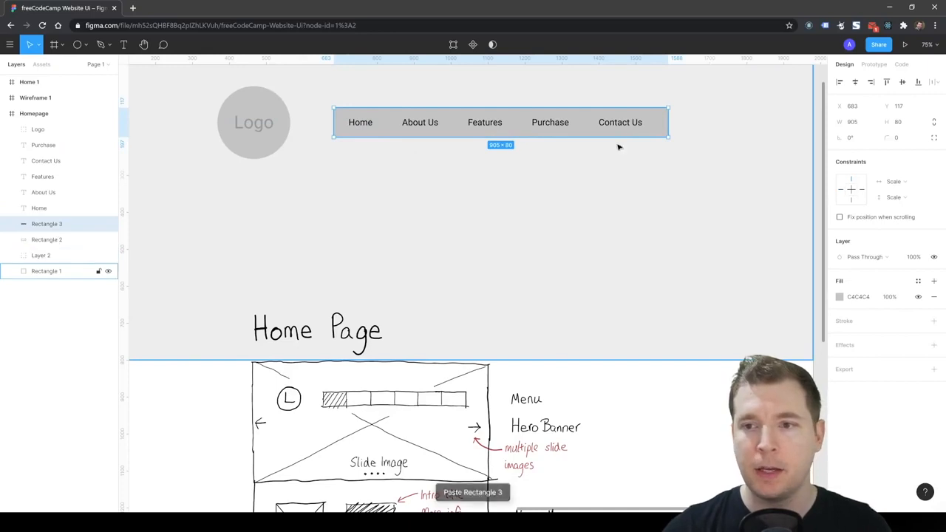
drag(669, 129, 389, 134)
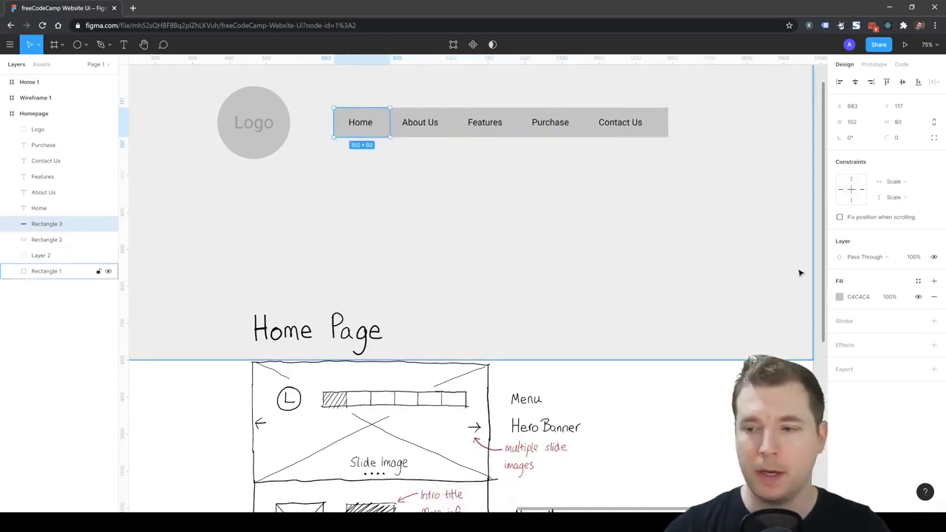
click(840, 296)
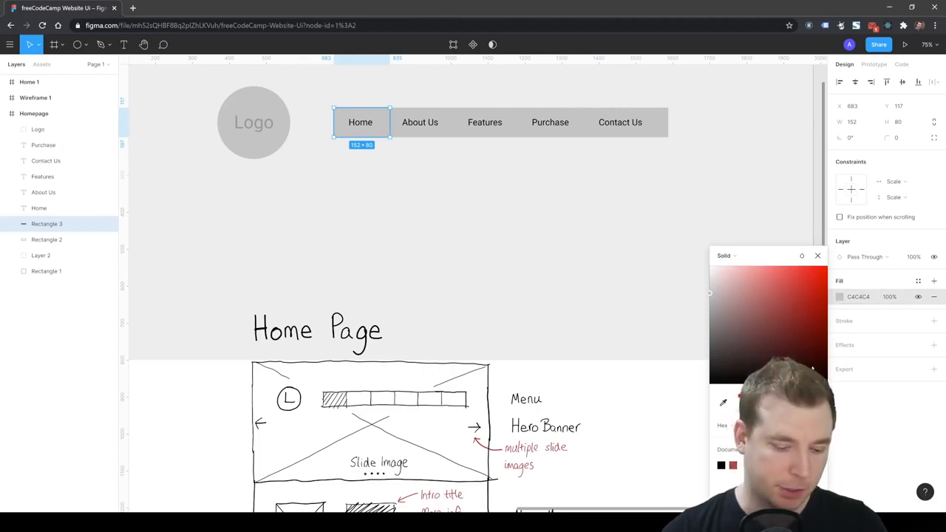
key(Return)
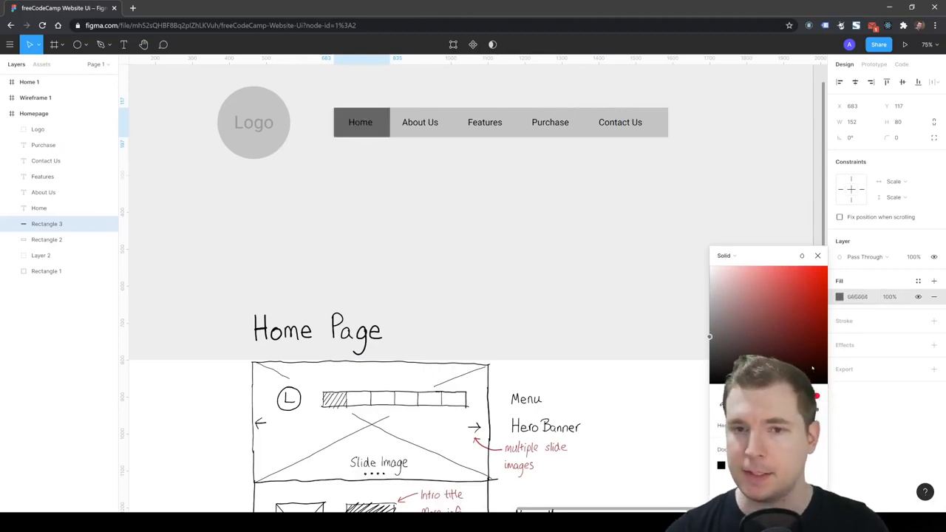
- Turn the Home label's text white FFFFFF and check the highlight block
click(364, 130)
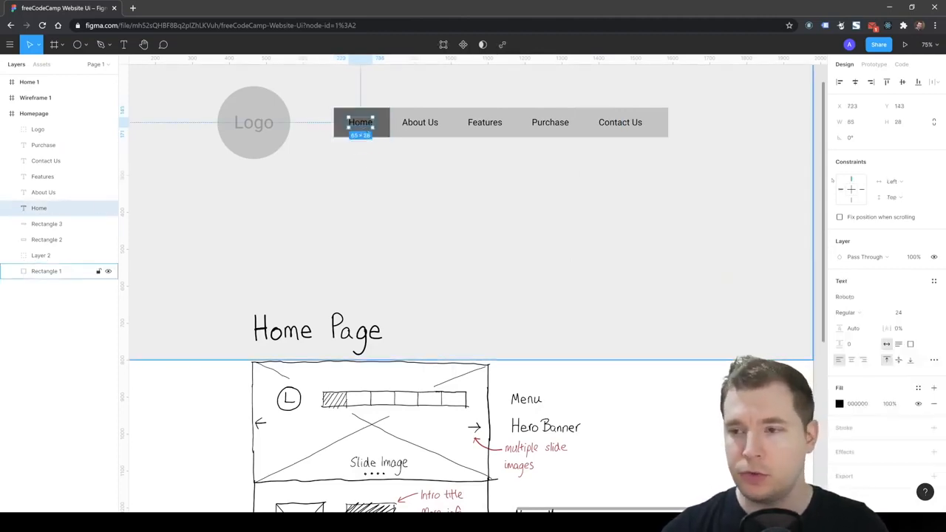
click(839, 404)
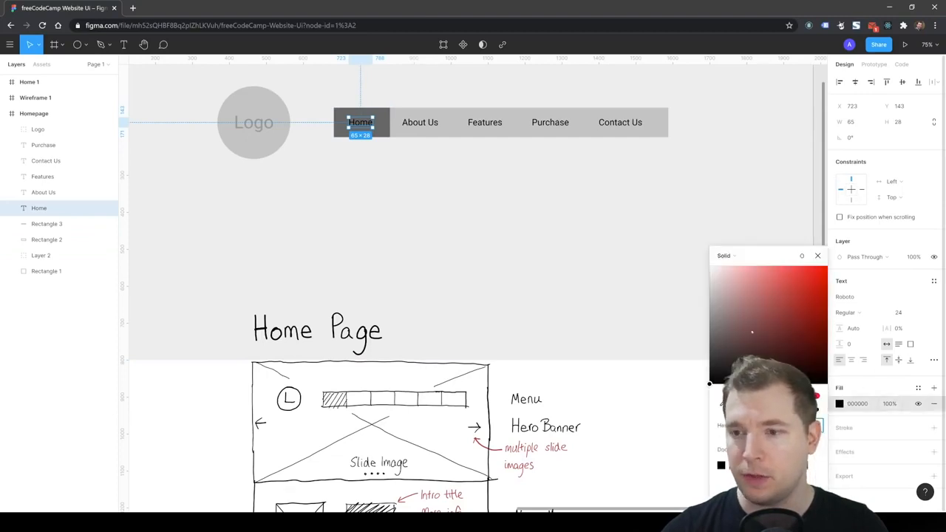
click(643, 211)
click(364, 125)
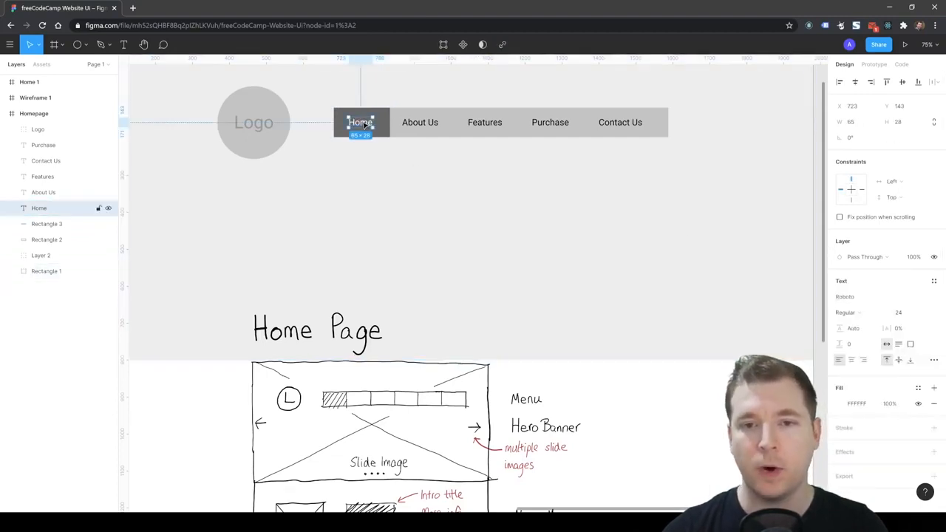
click(409, 197)
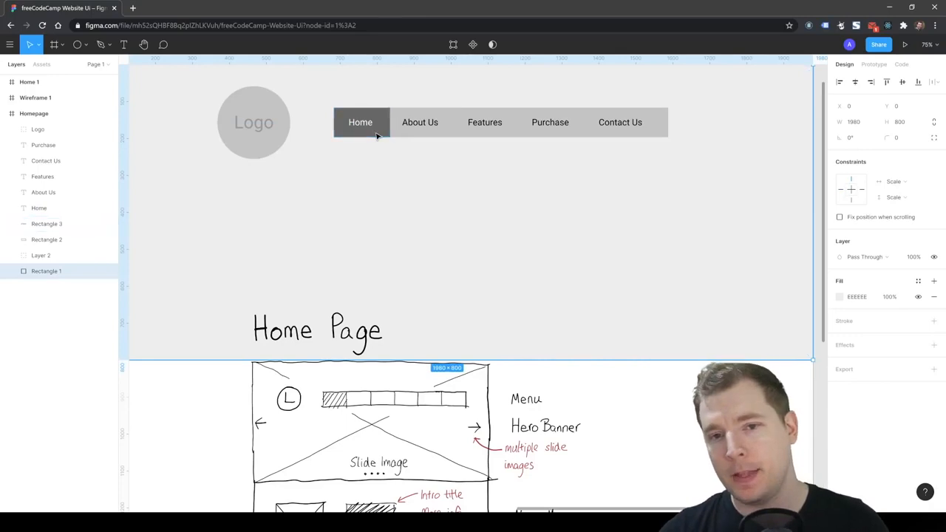
click(385, 129)
click(406, 171)
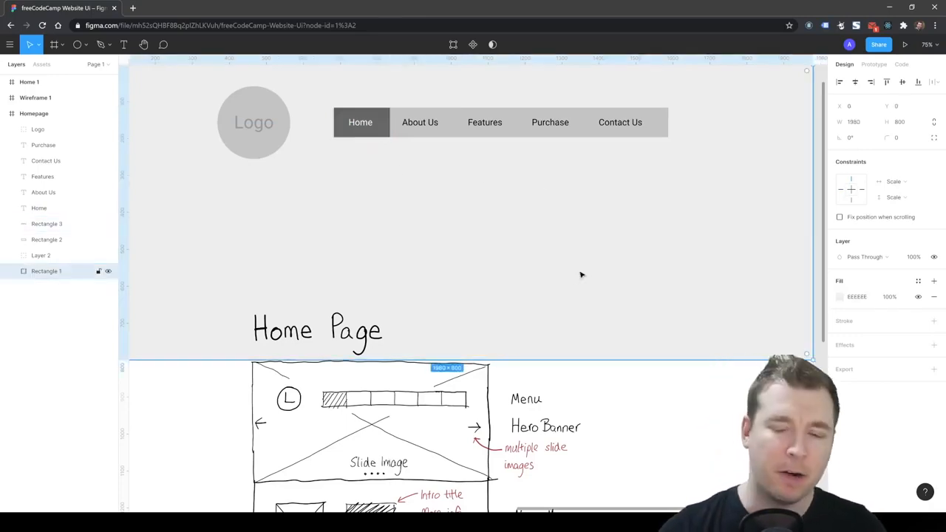
scroll(575, 266, down, 2)
click(387, 145)
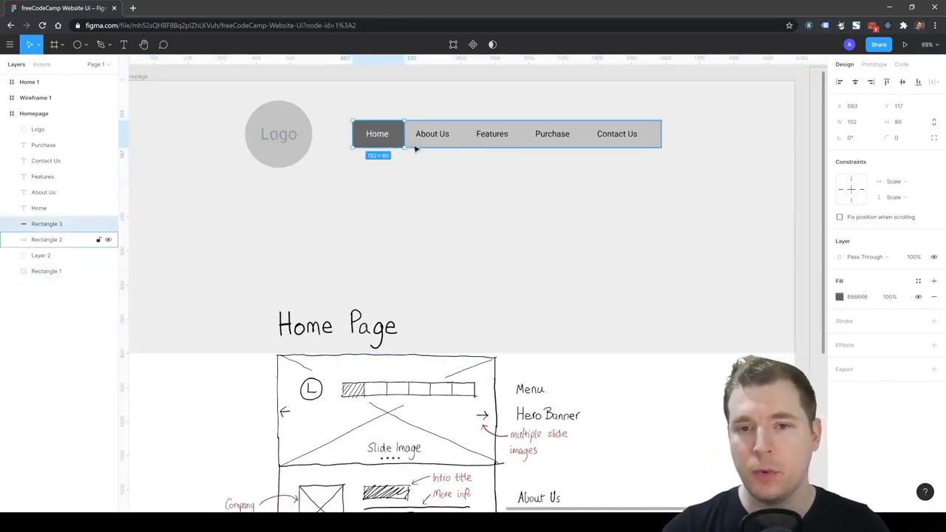
- Set both menu bar rectangles to a height of 60
shift+click(465, 147)
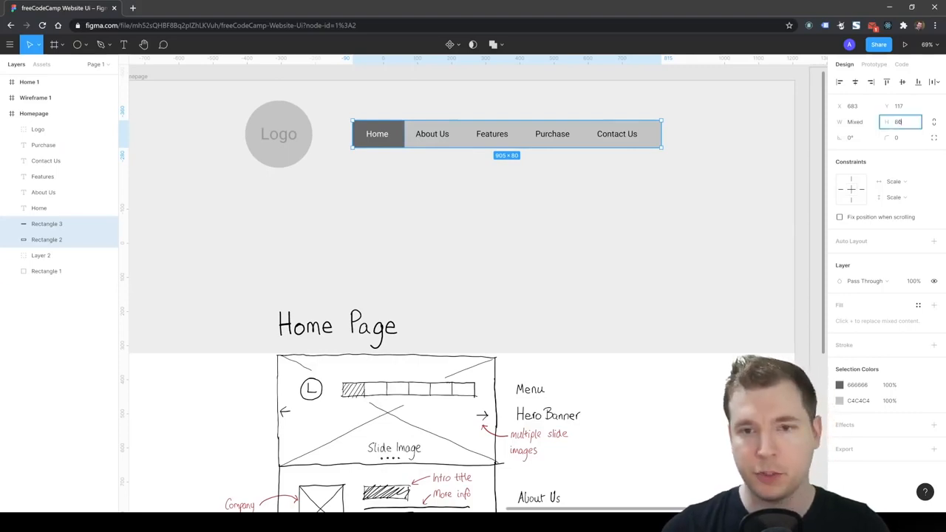
text(60)
key(Return)
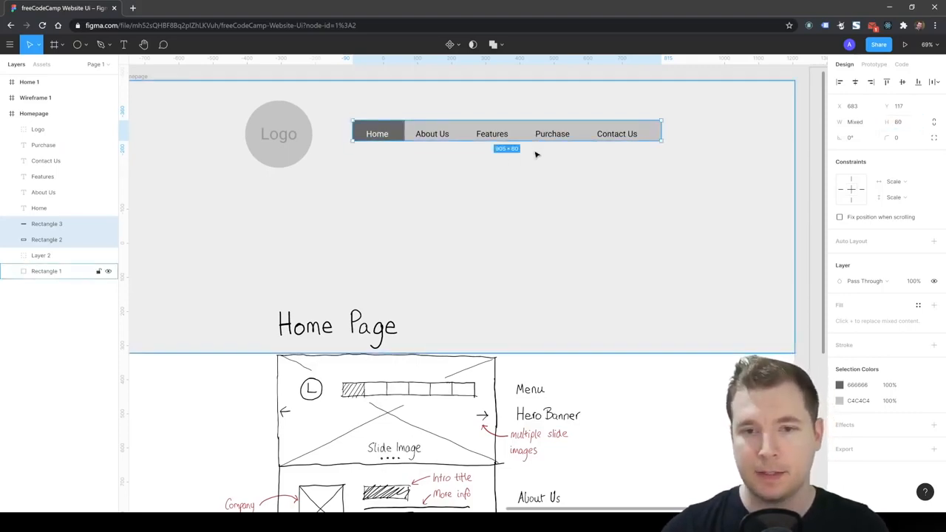
click(550, 202)
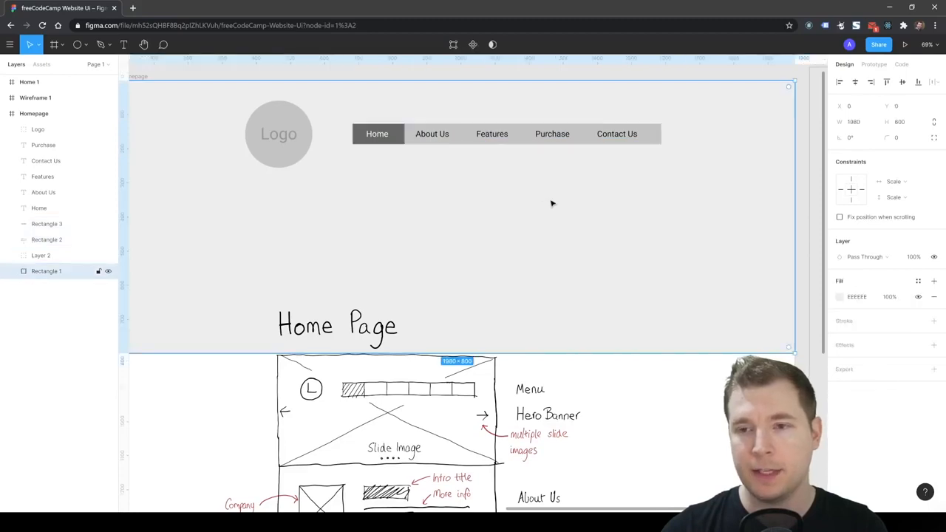
click(526, 135)
shift+click(395, 138)
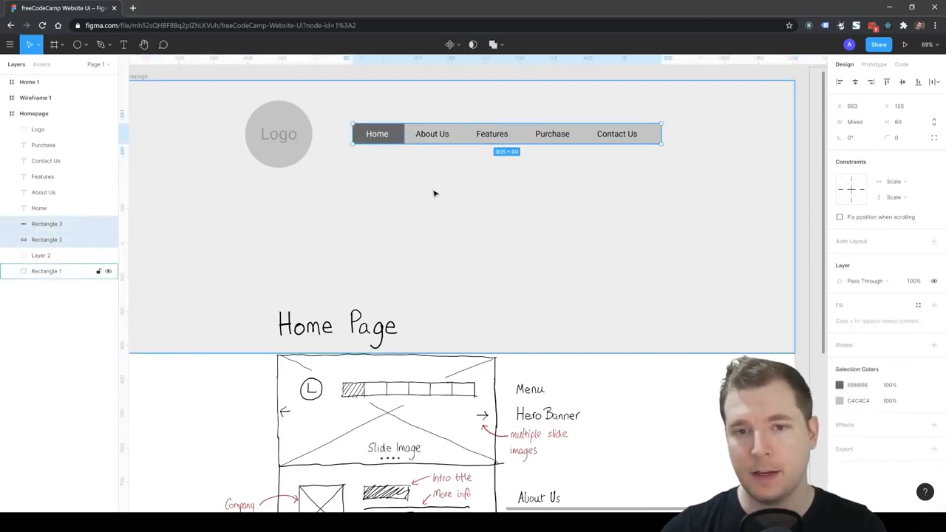
click(448, 204)
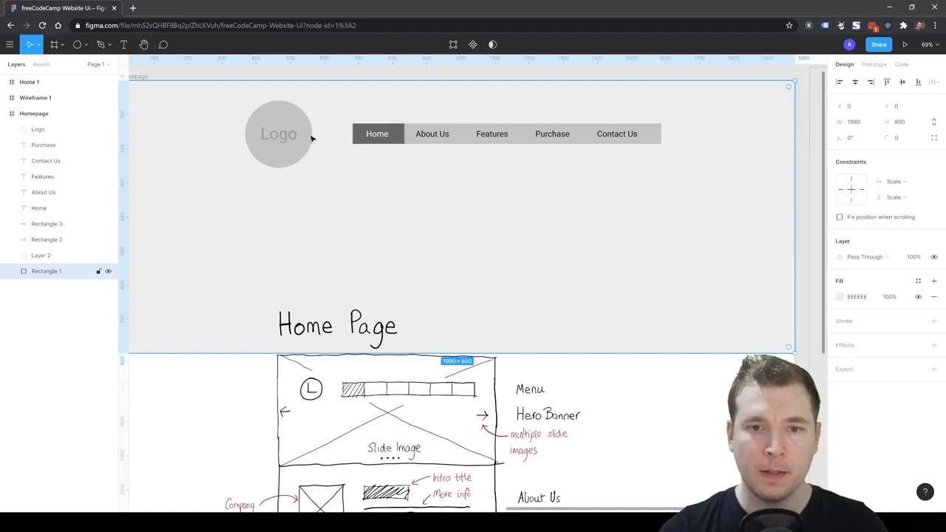
- Drag the wireframe sketch down to x 379, y 936, below the hero background
scroll(355, 275, down, 1)
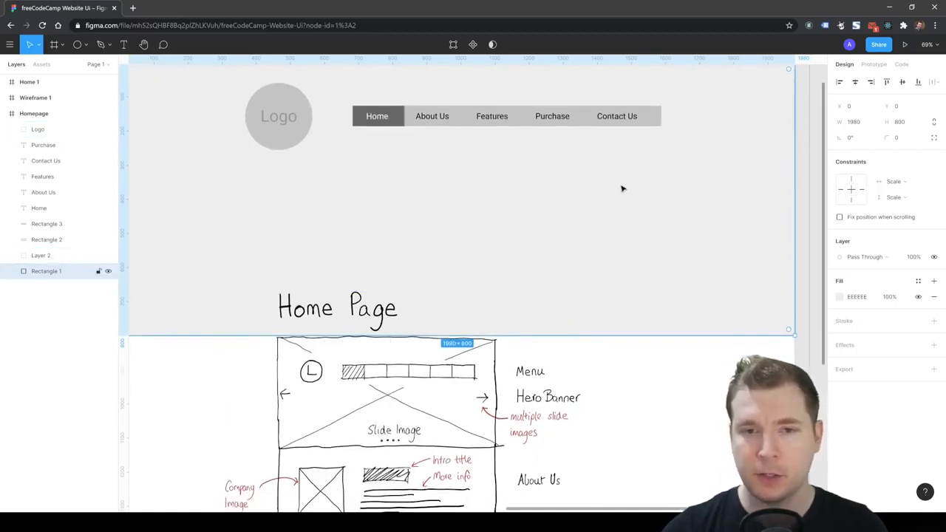
scroll(473, 360, up, 1)
scroll(477, 342, down, 1)
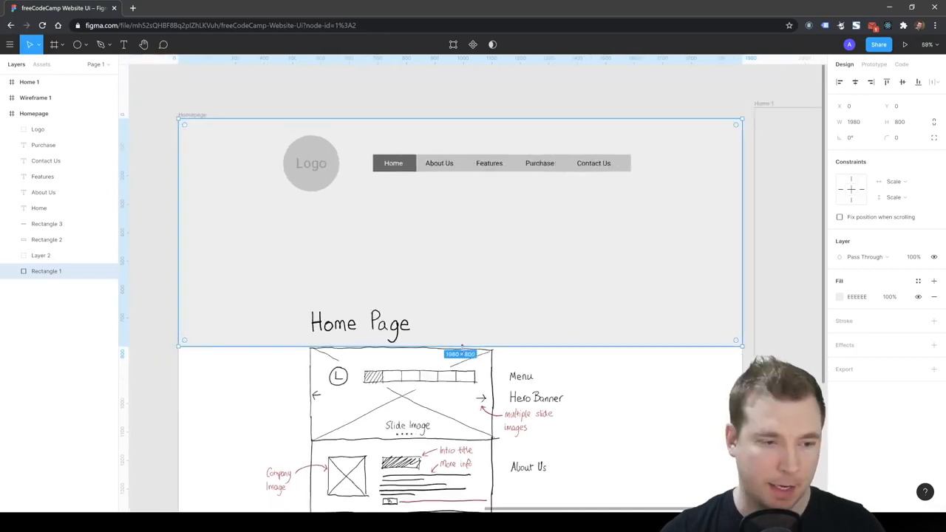
click(440, 405)
drag(494, 373, 517, 448)
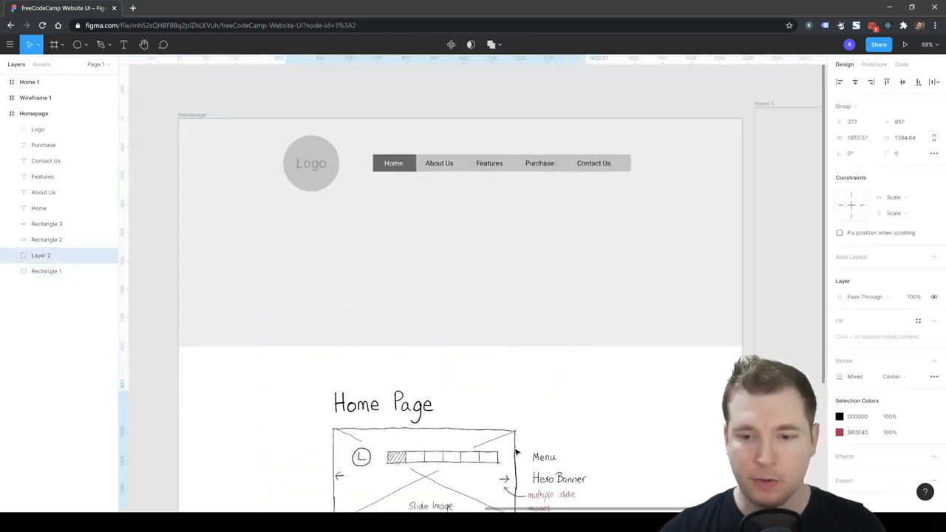
scroll(446, 352, down, 2)
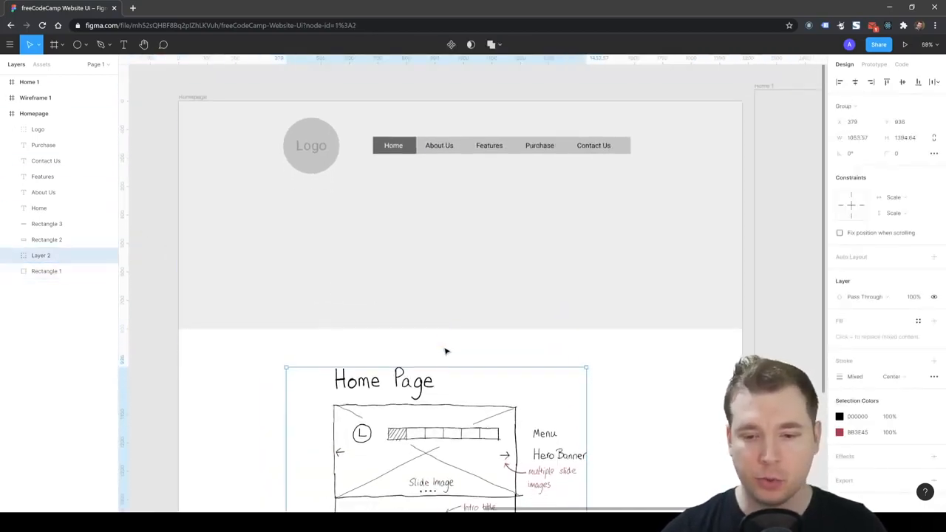
key(t)
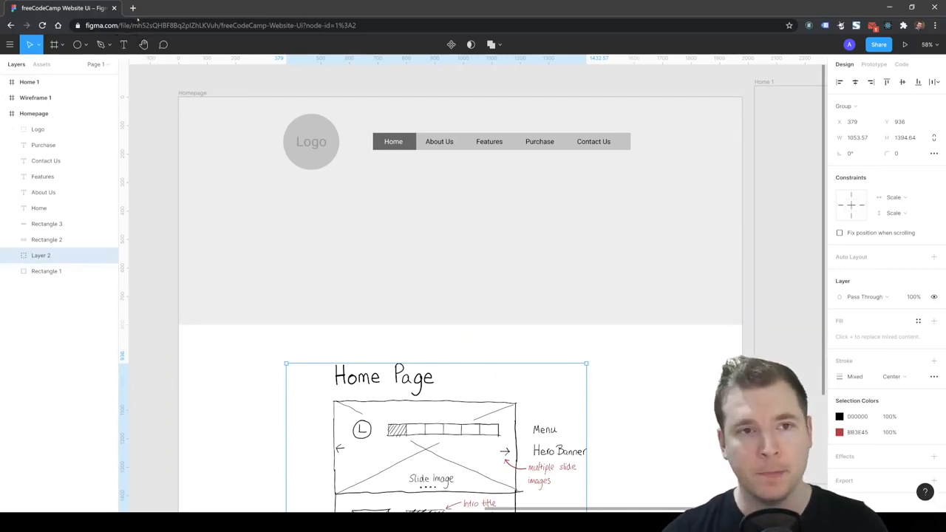
- Open fontawesome.com in a new tab and search for 'chevron left'
key(ctrl+t)
text(fontawesome.com)
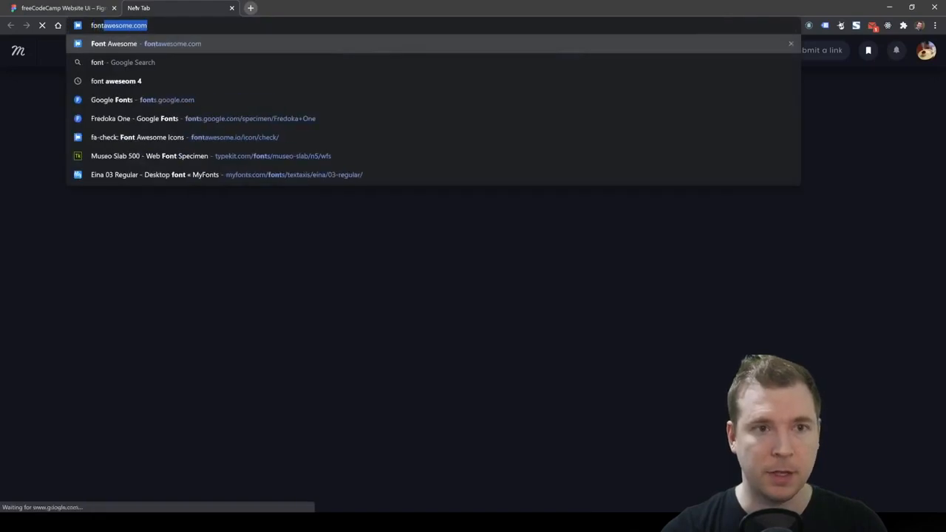
key(Return)
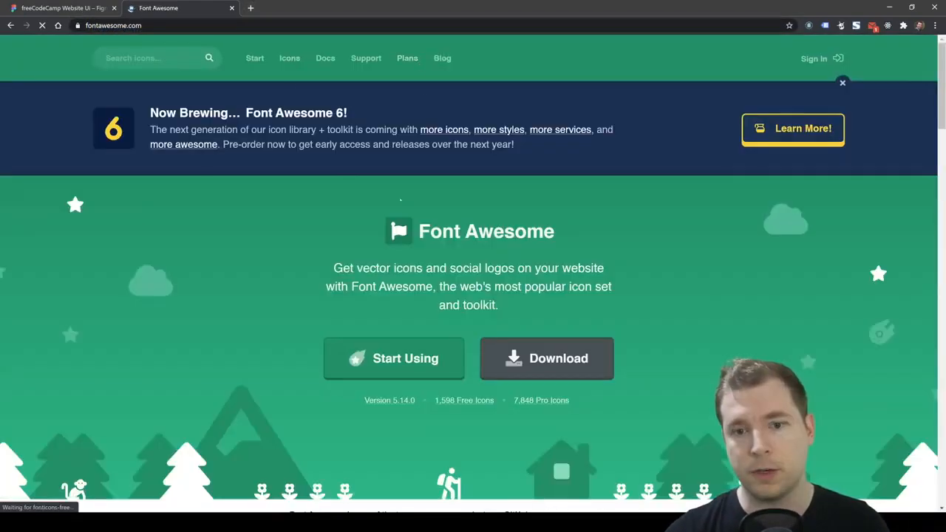
click(161, 61)
text(chevron left)
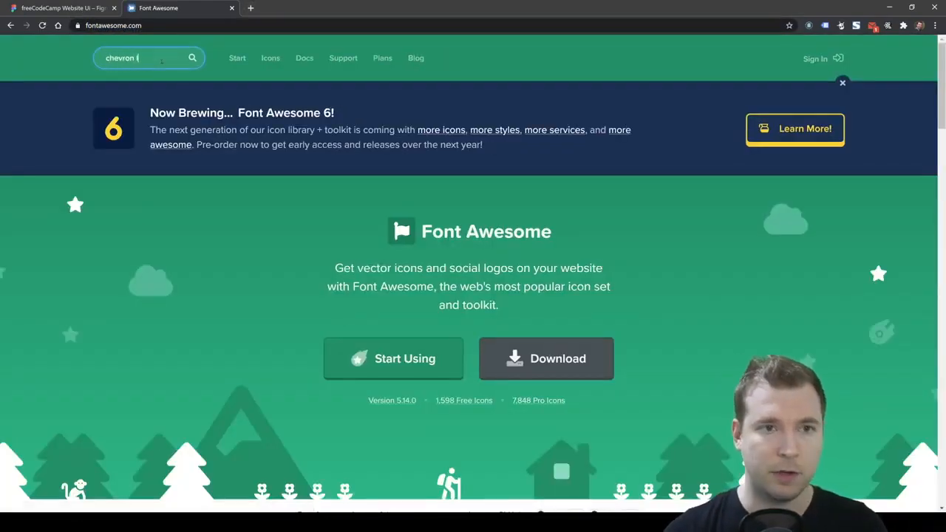
key(Return)
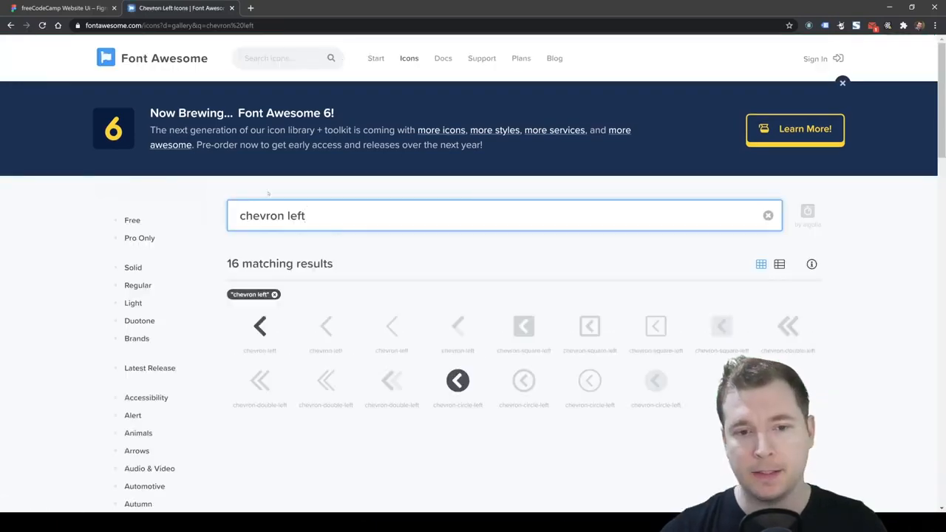
- Download the solid chevron-left icon as chevron-left-solid.svg and return to Figma
scroll(310, 251, down, 1)
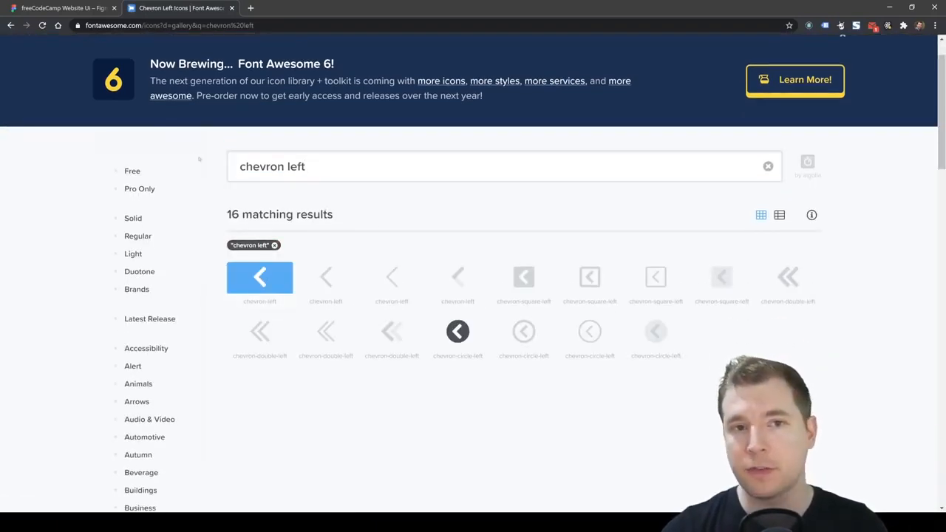
click(263, 288)
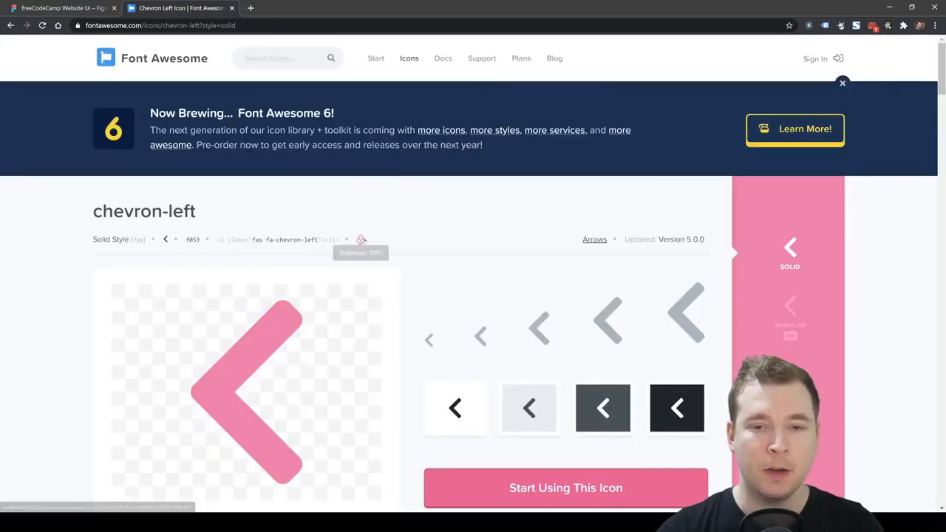
click(361, 240)
key(ctrl+Page_Up)
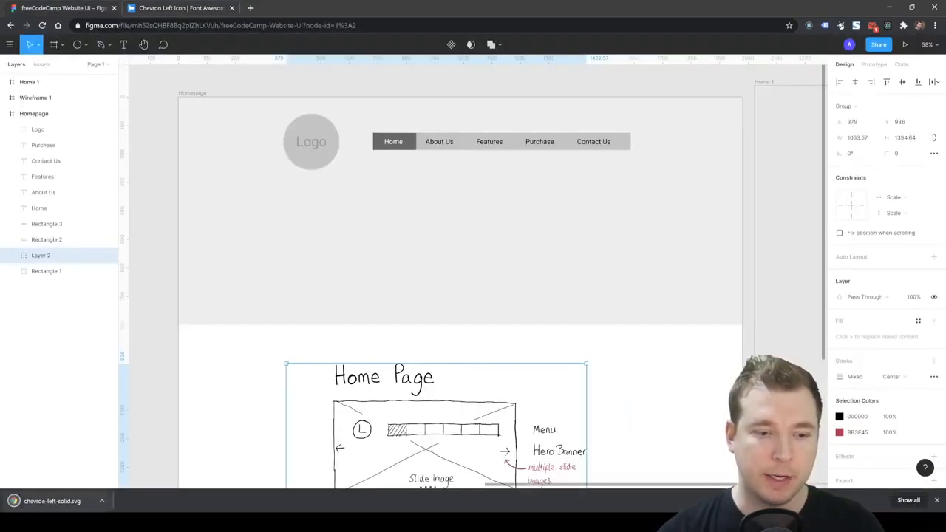
- Place the chevron at the hero's left edge, resized to 40 wide with proportions locked
drag(52, 501, 231, 237)
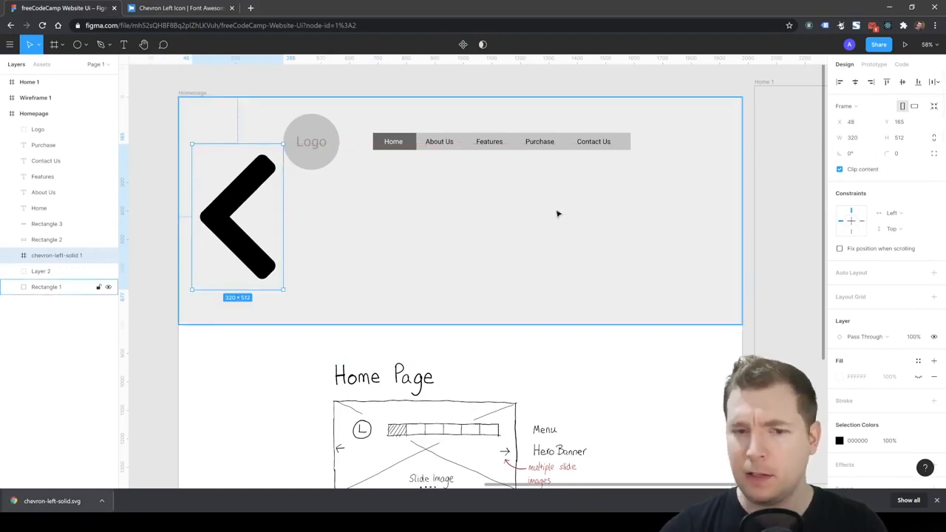
drag(283, 290, 220, 232)
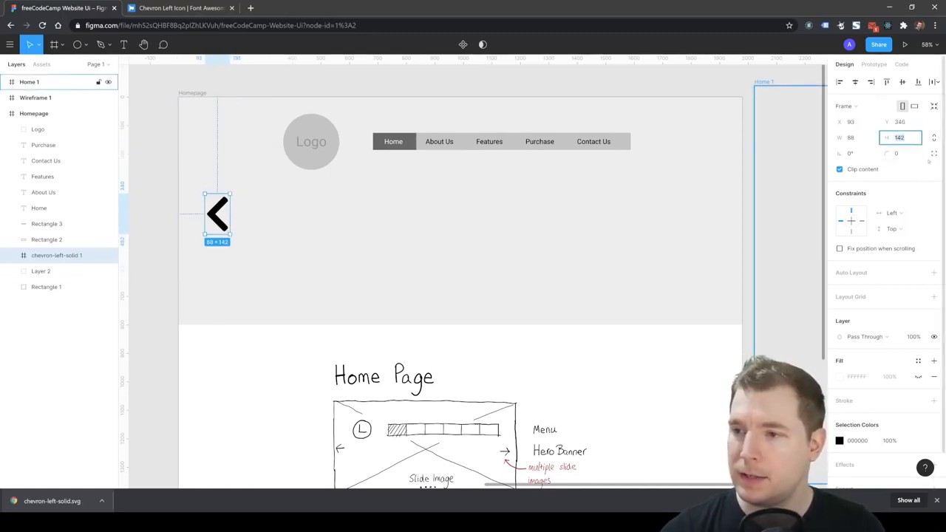
click(934, 137)
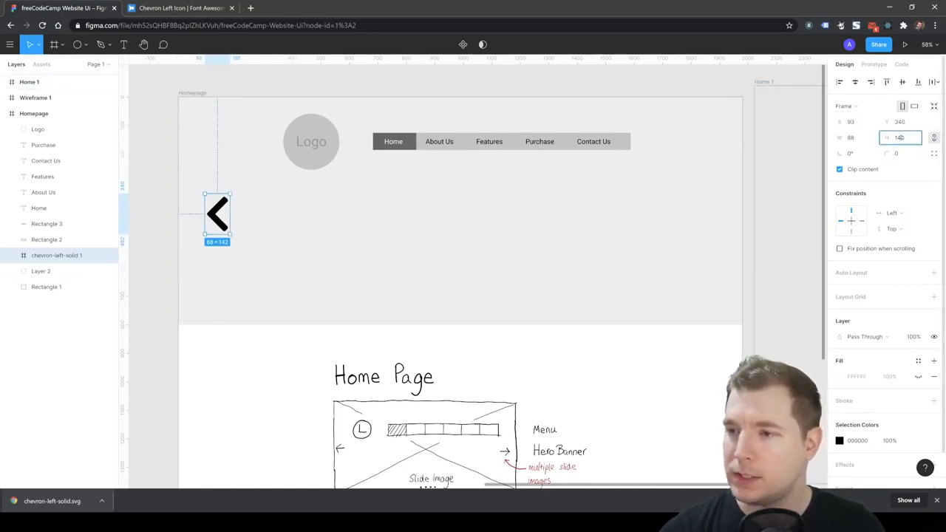
key(shift+Tab)
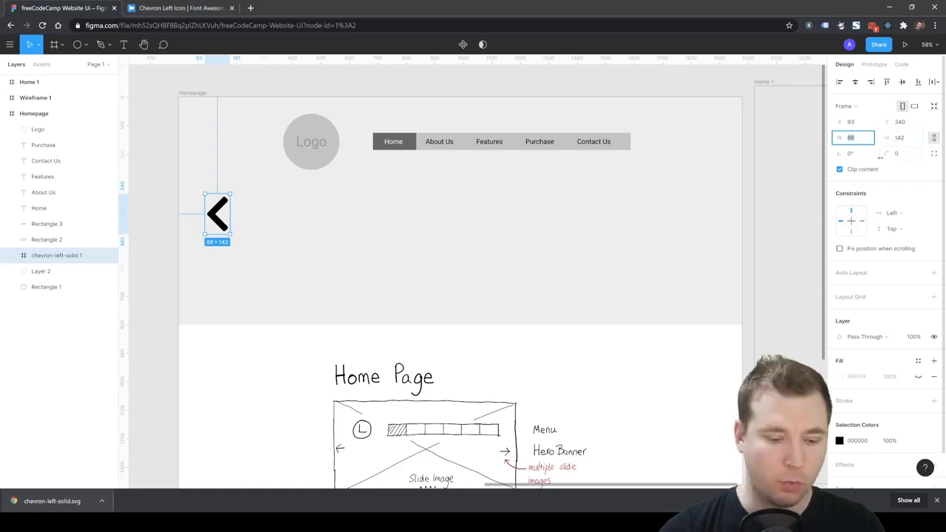
text(40)
key(Return)
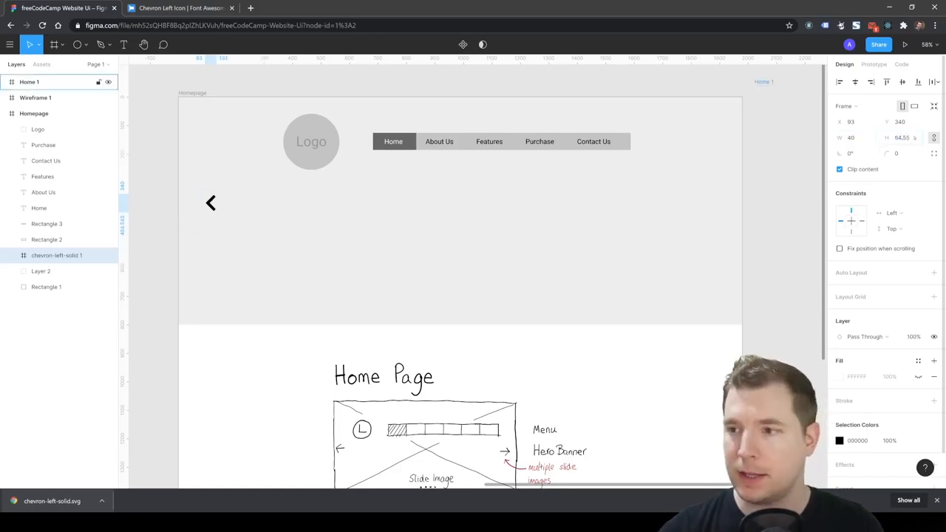
key(Tab)
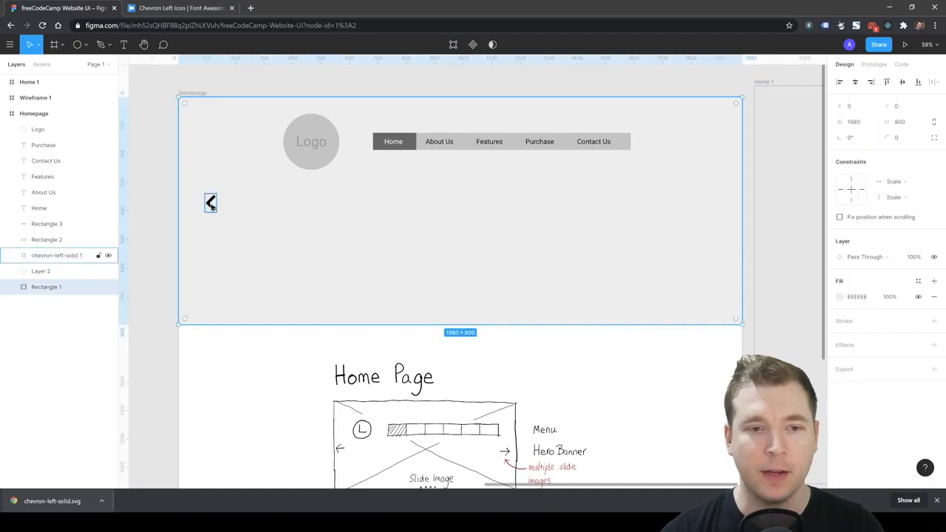
drag(210, 207, 188, 212)
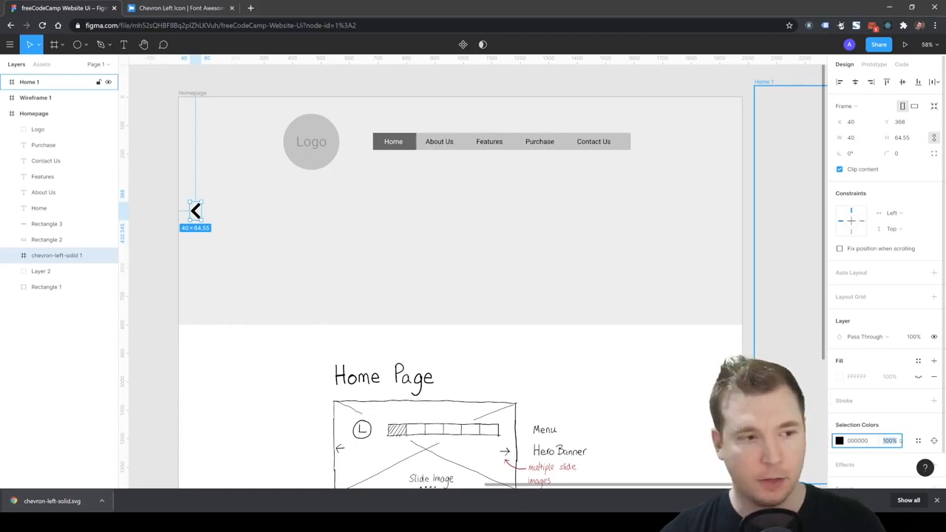
- Select the left chevron, comparing it with the hero background rectangle
key(Escape)
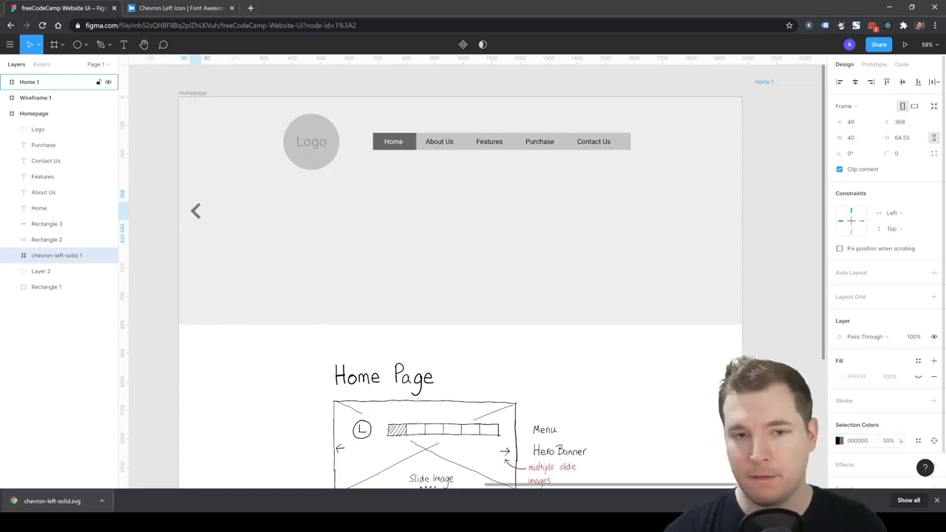
click(355, 271)
click(196, 213)
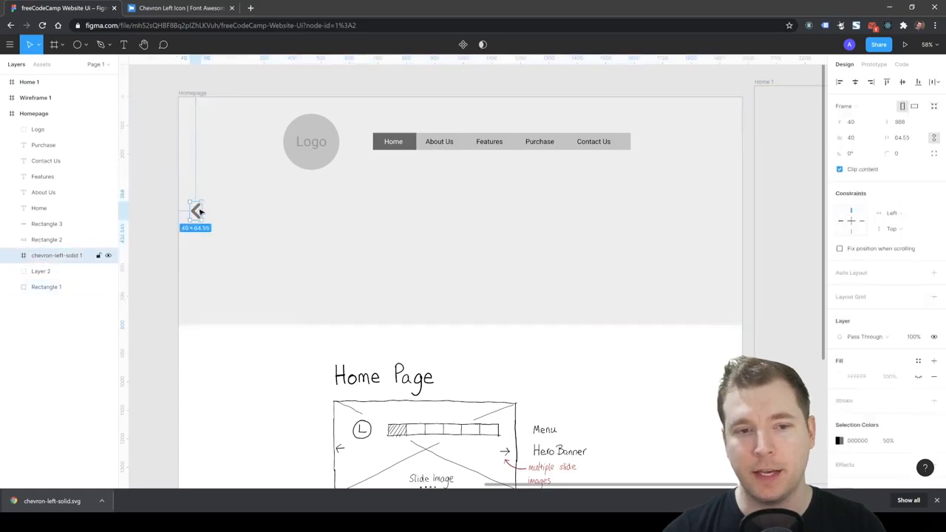
click(318, 259)
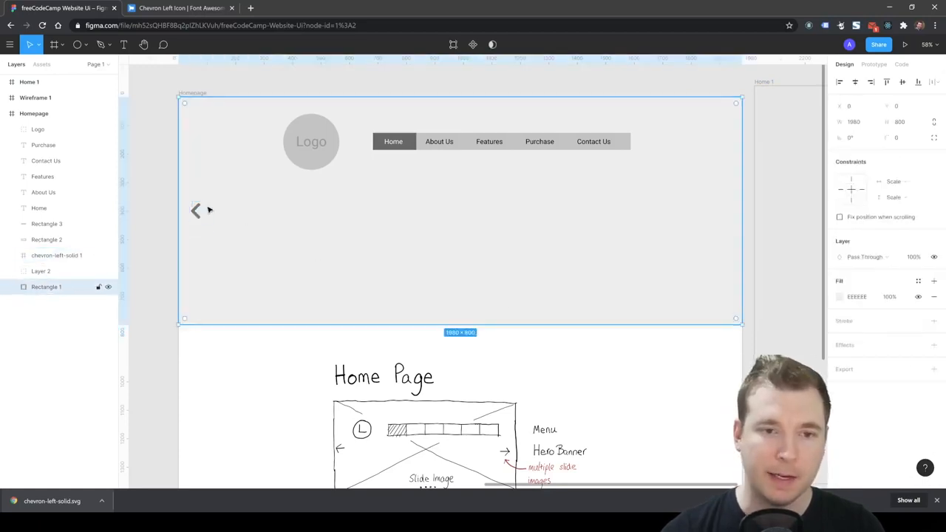
click(197, 211)
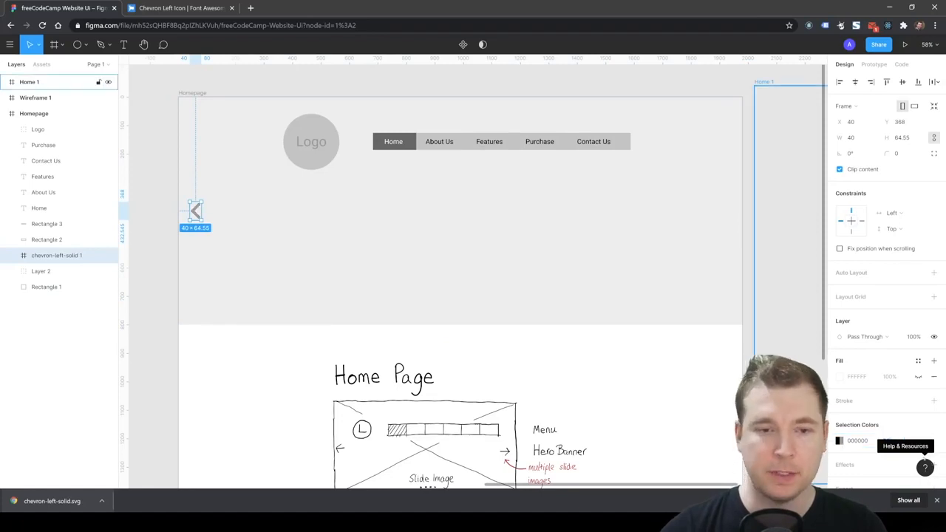
key(Escape)
click(197, 212)
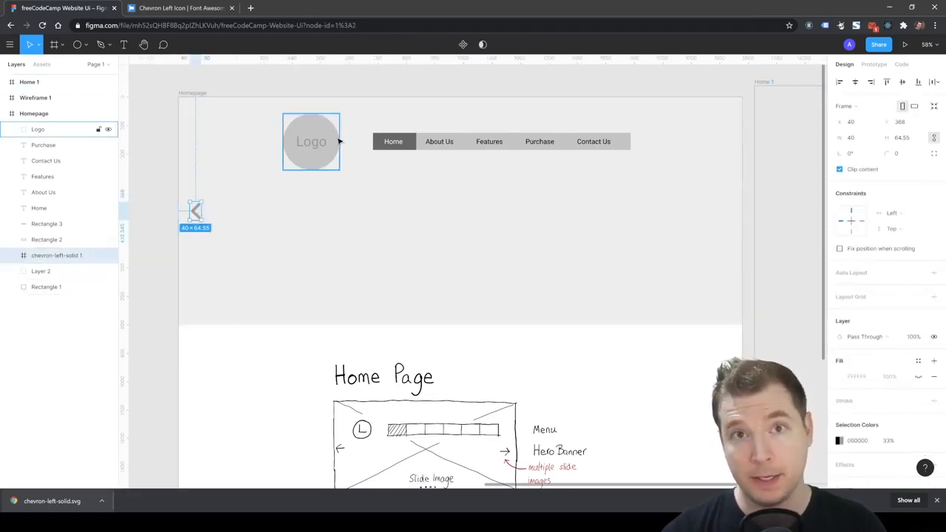
click(406, 198)
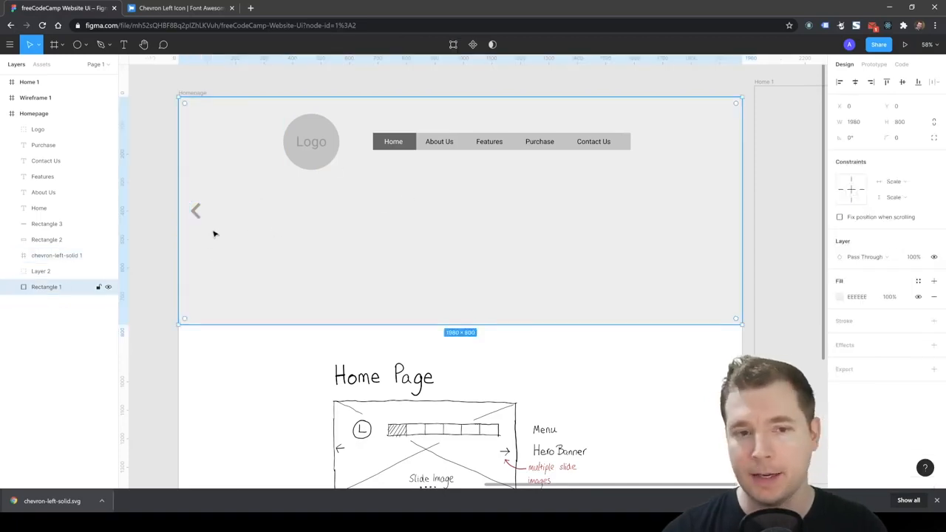
click(197, 212)
- Duplicate the left chevron onto the hero's right edge, rotated 180° to point right
key(ctrl+c)
key(ctrl+v)
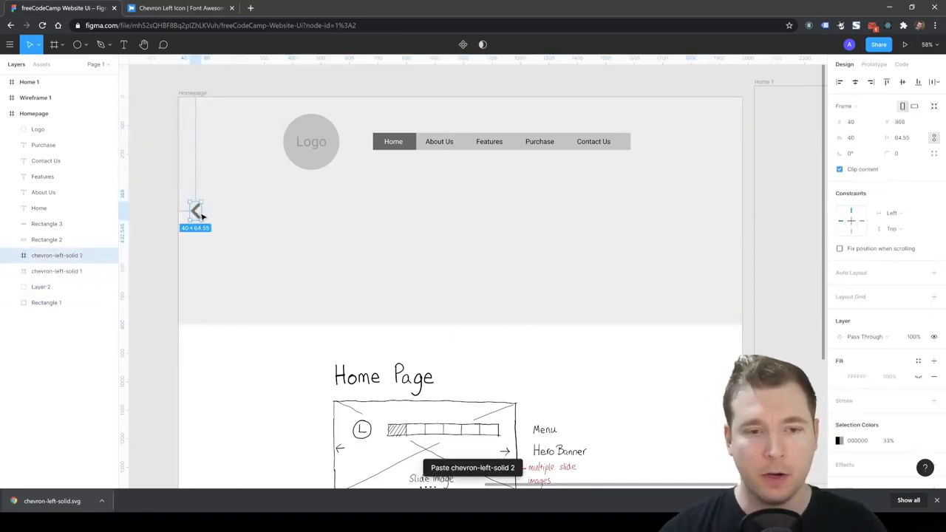
drag(201, 216, 718, 232)
click(774, 227)
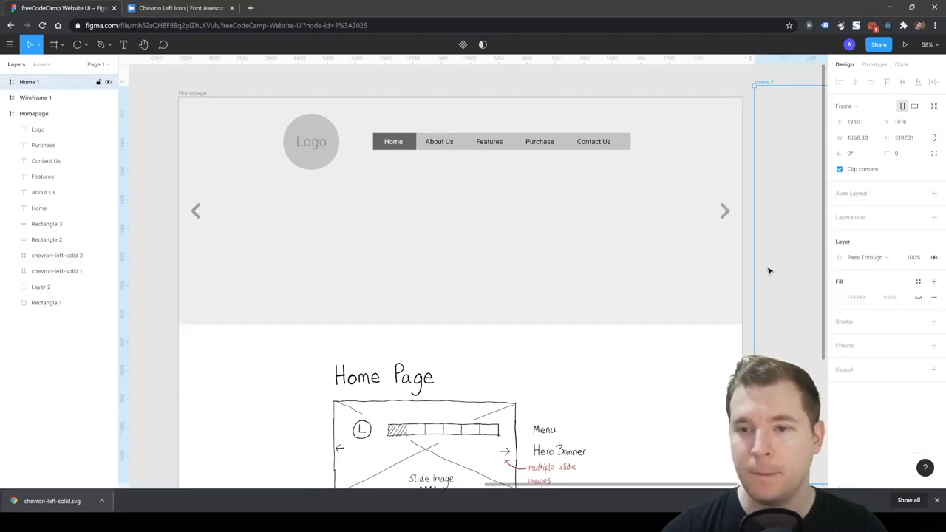
click(77, 44)
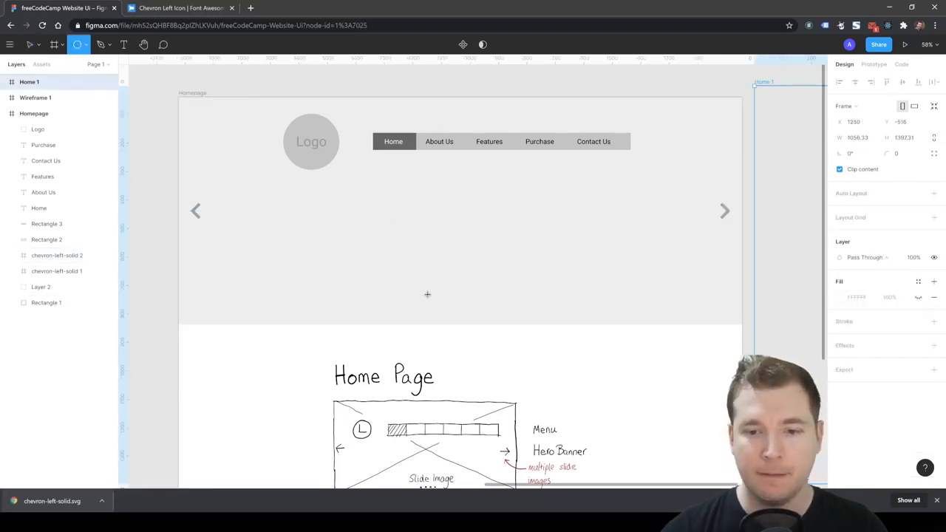
- Draw a small 22×22 dot near the hero's bottom centre and paste a second beside it
drag(436, 309, 440, 311)
click(455, 338)
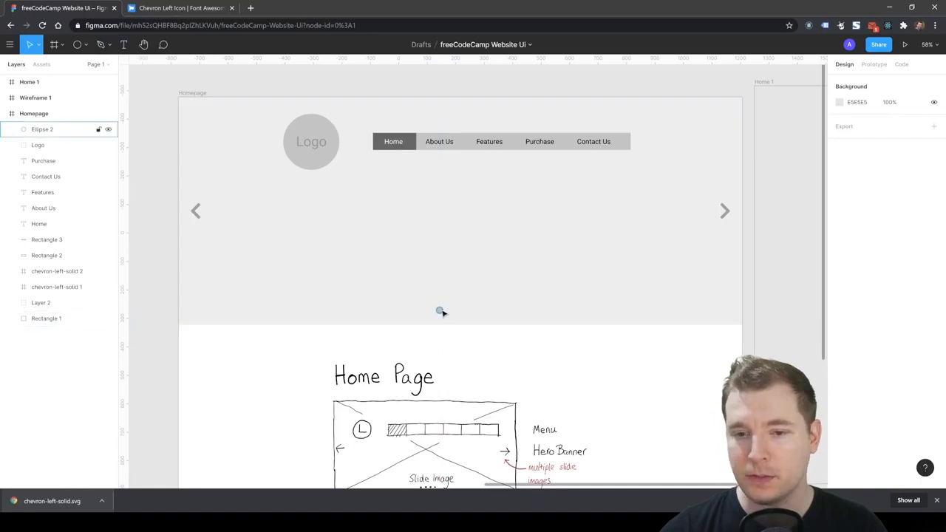
click(440, 312)
key(ctrl+c)
key(ctrl+v)
drag(441, 312, 459, 315)
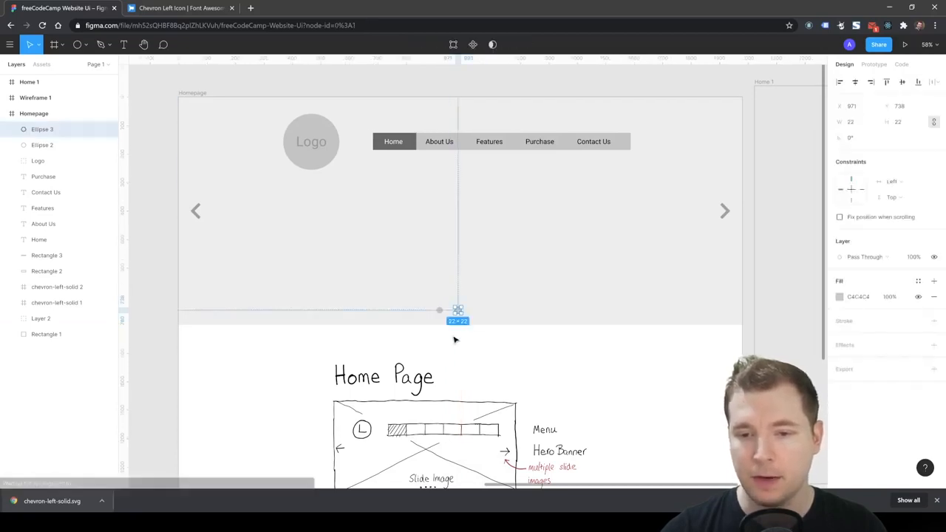
- Add a third dot and even out the spacing and alignment of all three
click(439, 311)
key(ctrl+v)
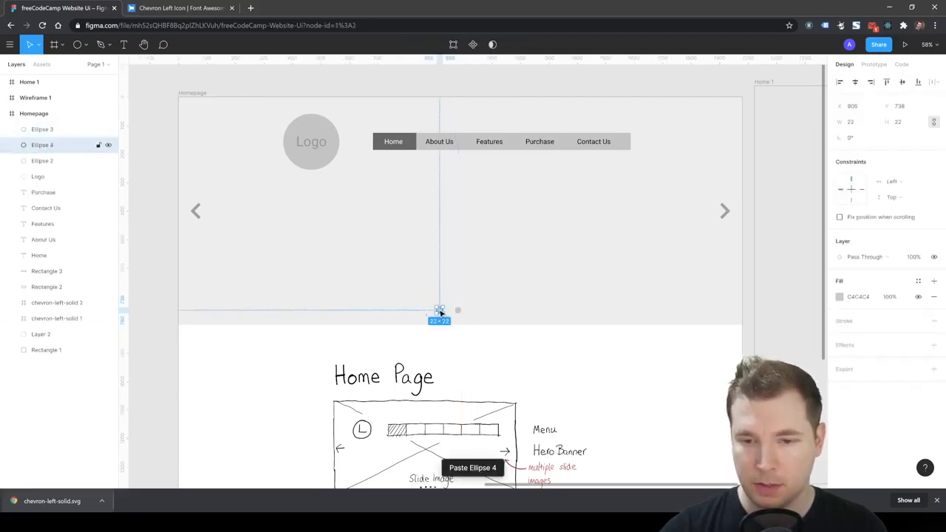
mouse_move(439, 312)
mouse_down()
mouse_move(454, 319)
mouse_move(458, 311)
mouse_up()
key(Up)
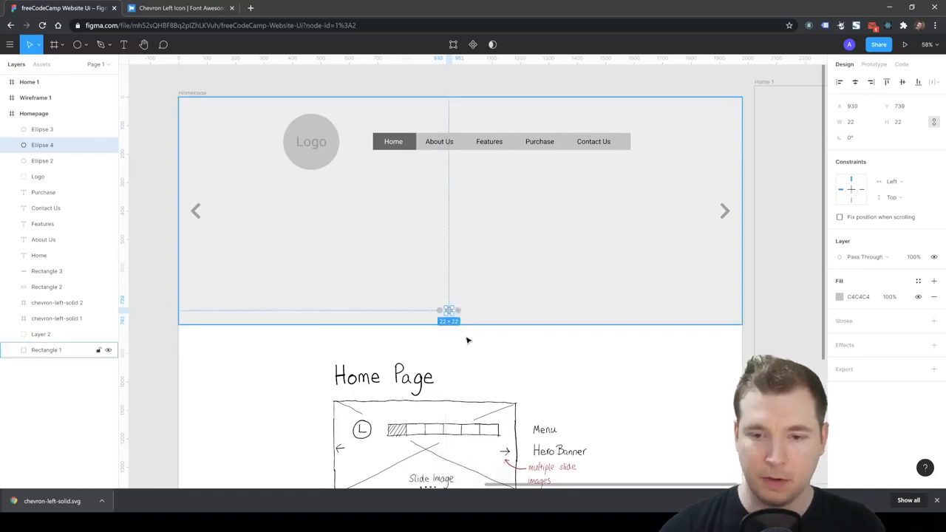
click(469, 369)
click(450, 313)
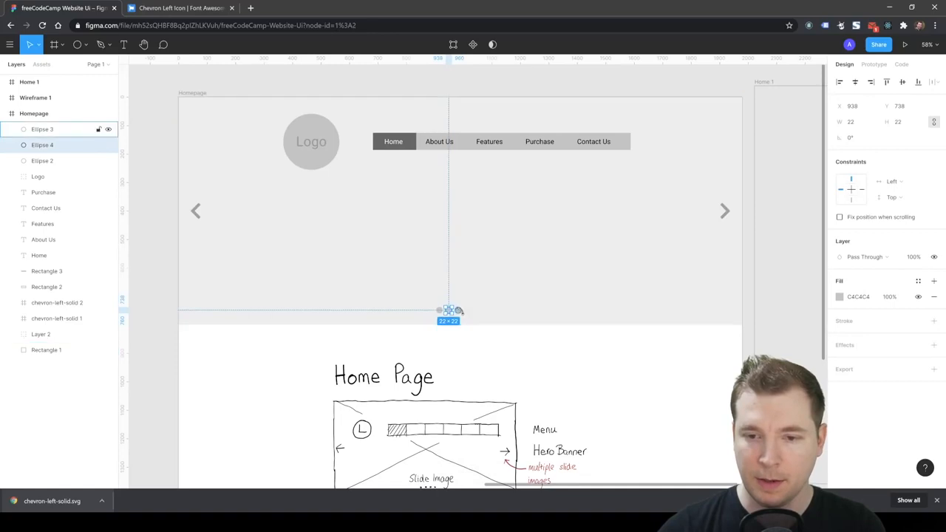
key(Escape)
drag(458, 312, 460, 313)
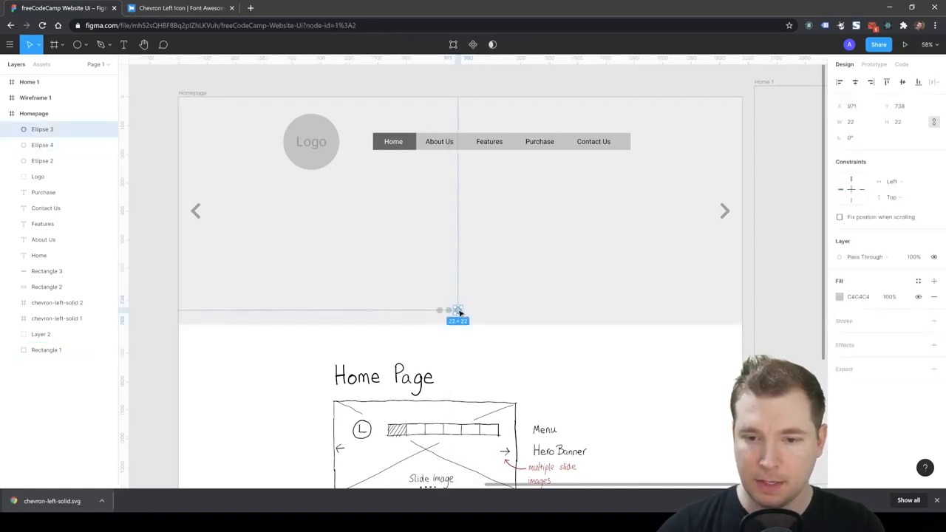
- Fill the first dot with the dark grey sampled from the Home menu item
click(439, 311)
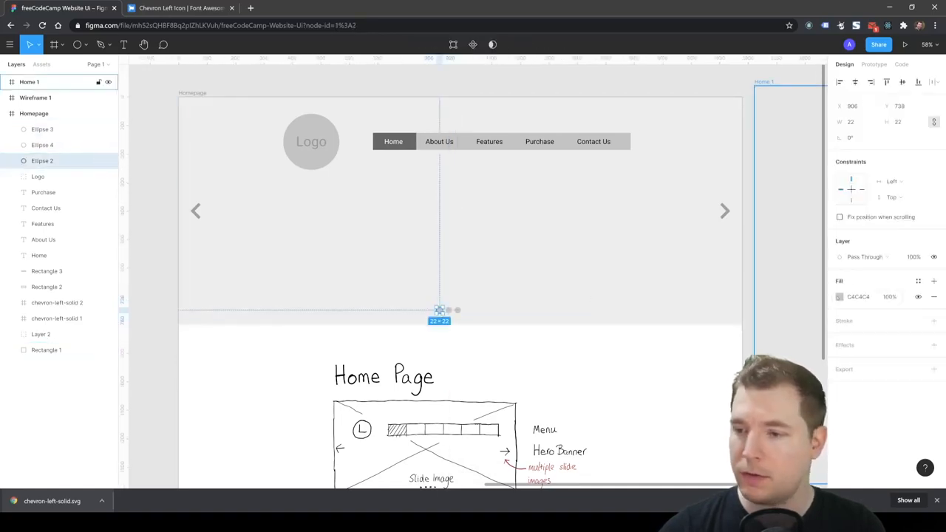
click(839, 297)
key(i)
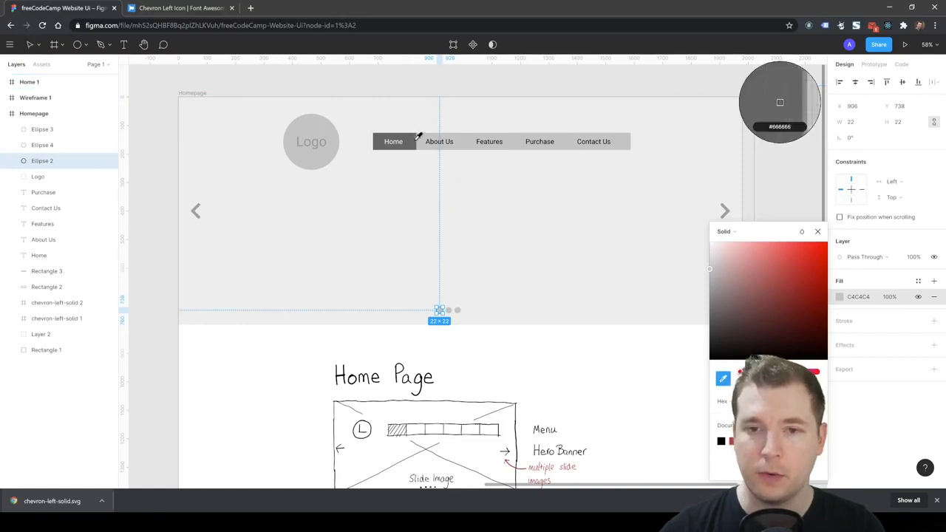
click(436, 151)
click(561, 410)
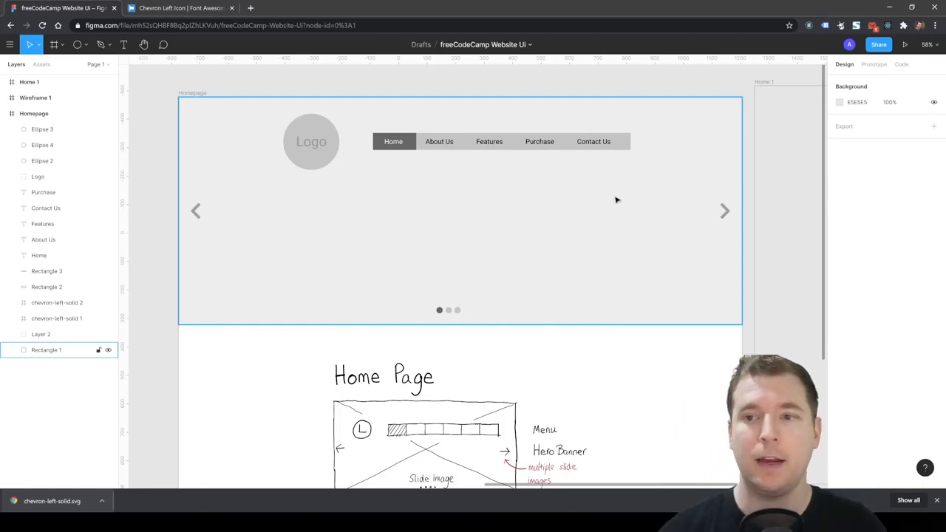
scroll(581, 381, down, 2)
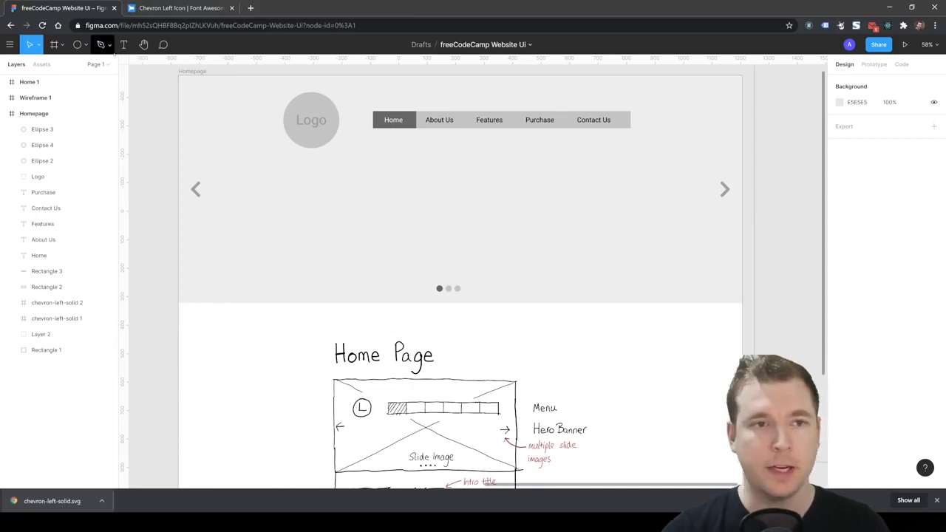
- Add a 'Hero Title' text in the hero, set to font size 72 and Bold weight
key(t)
click(289, 183)
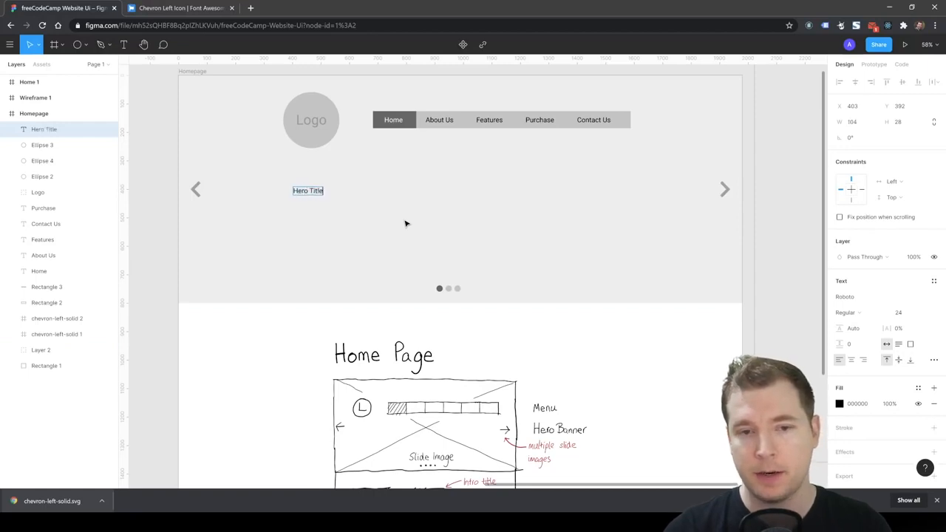
click(908, 313)
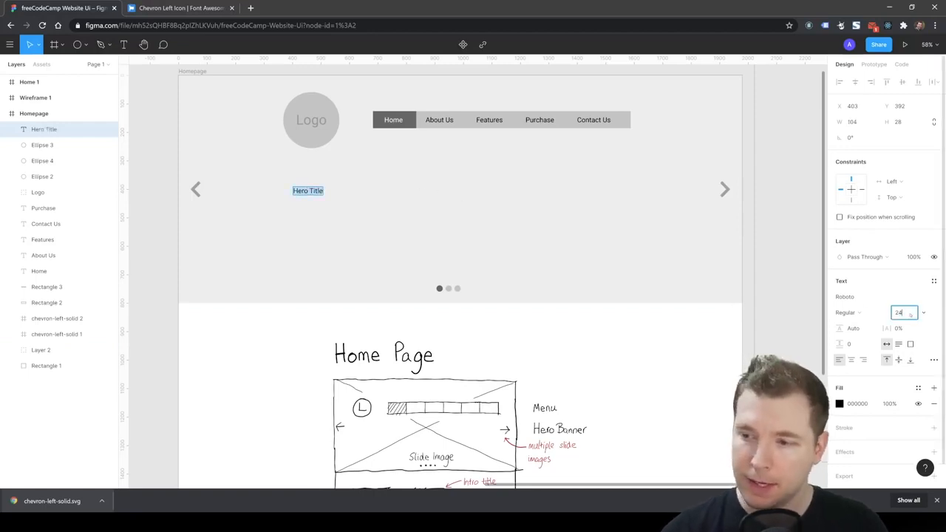
key(Return)
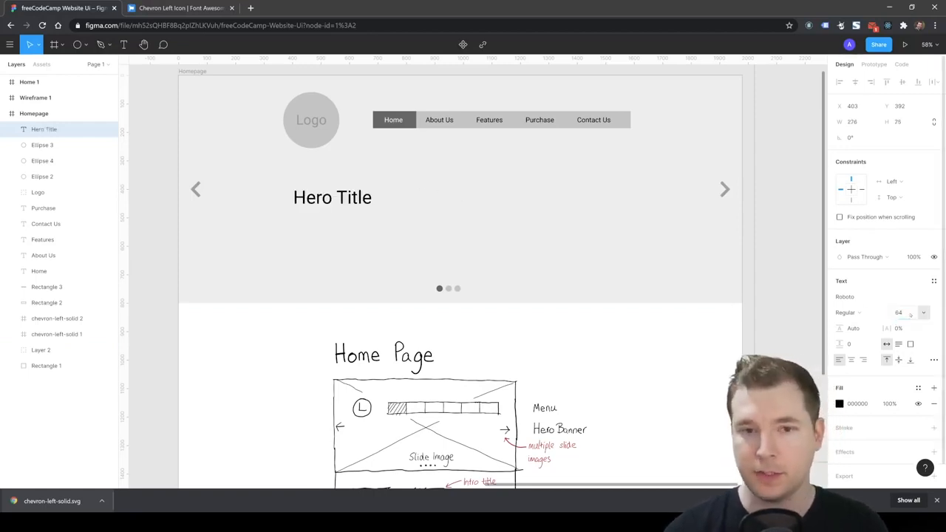
click(900, 313)
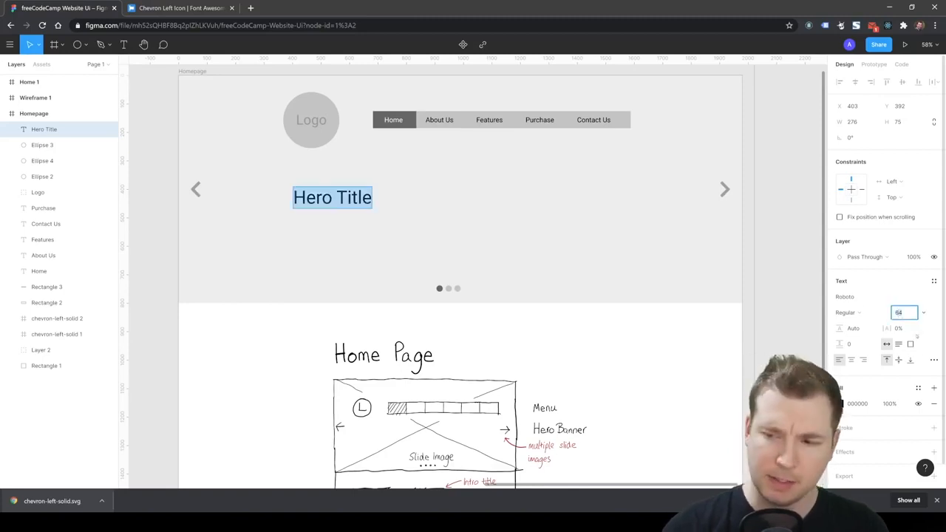
text(72)
key(Return)
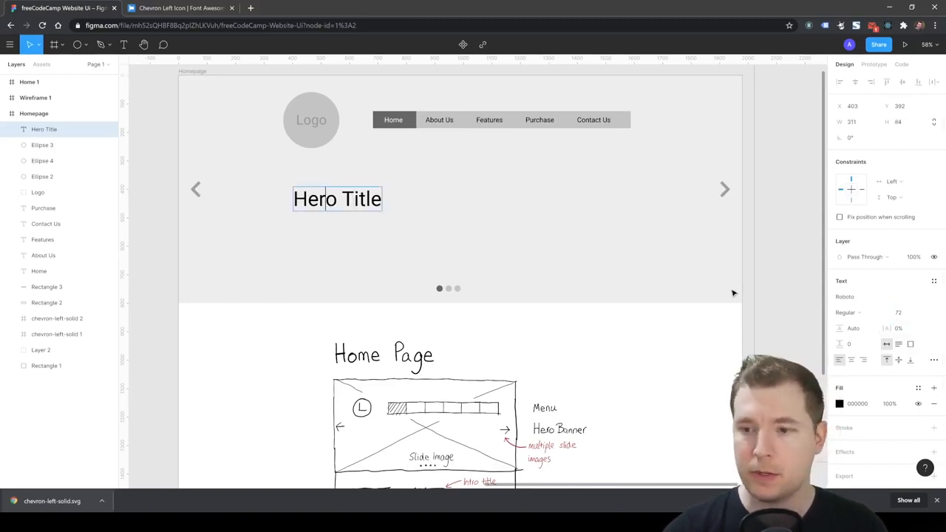
click(847, 313)
click(850, 334)
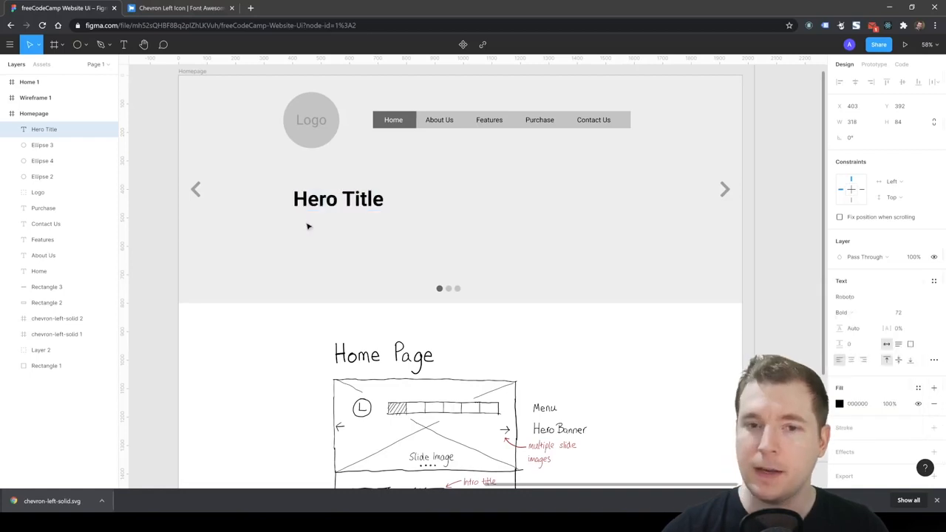
- Extend the title to 'Hero Title Example' and align it to the frame's column grid
click(326, 198)
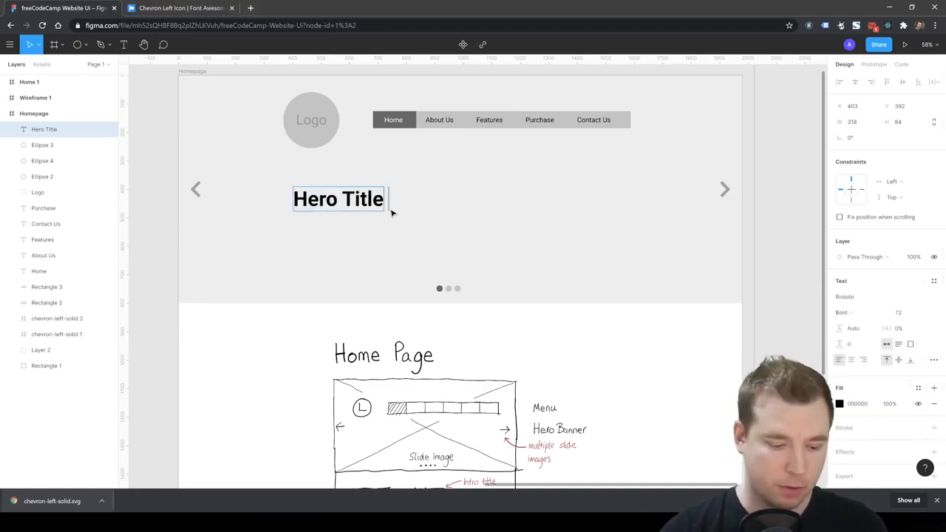
text(Example)
key(Escape)
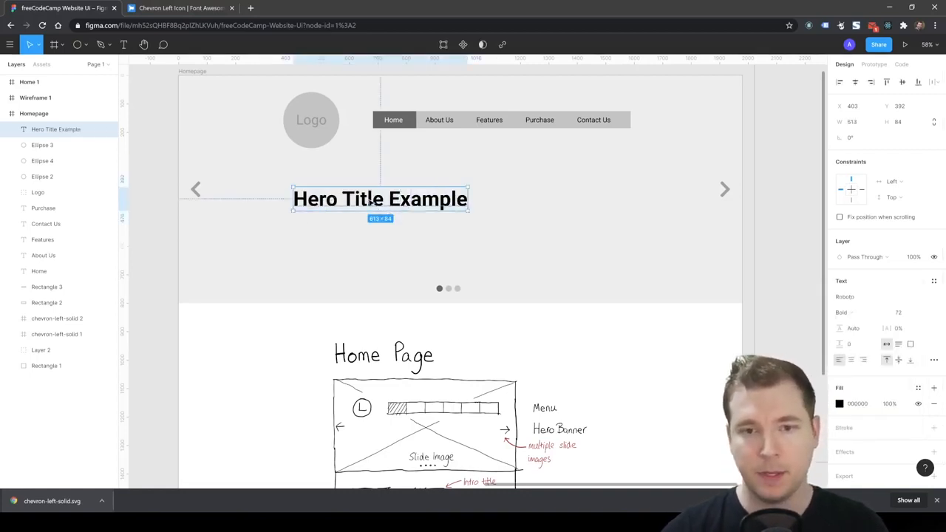
drag(372, 203, 361, 195)
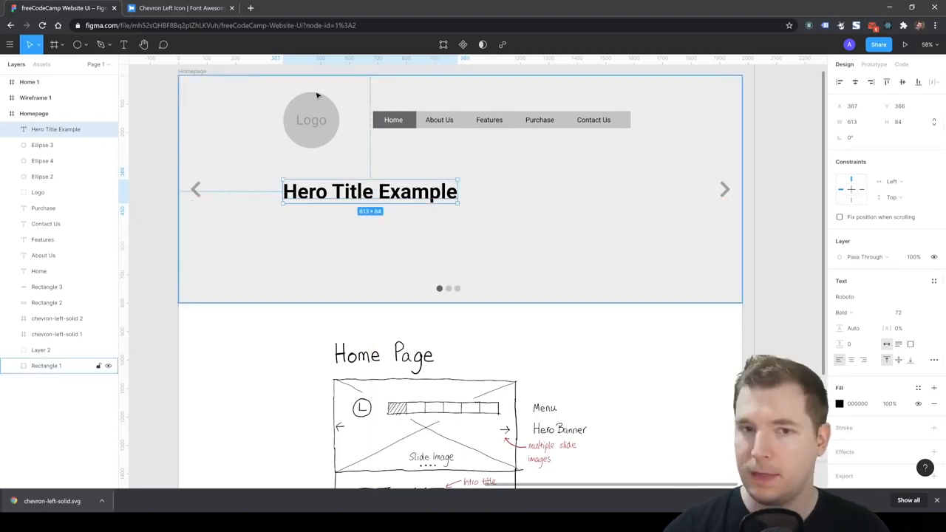
click(193, 72)
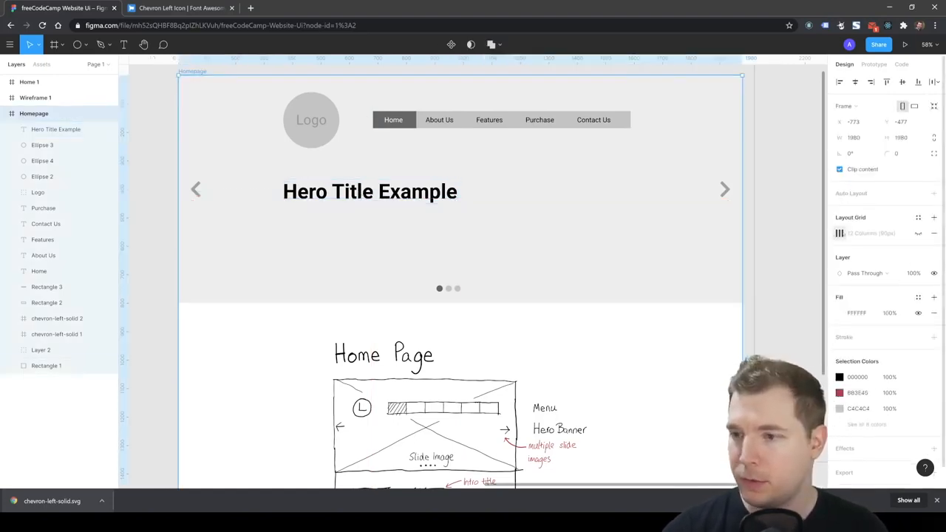
click(918, 235)
drag(355, 196, 355, 190)
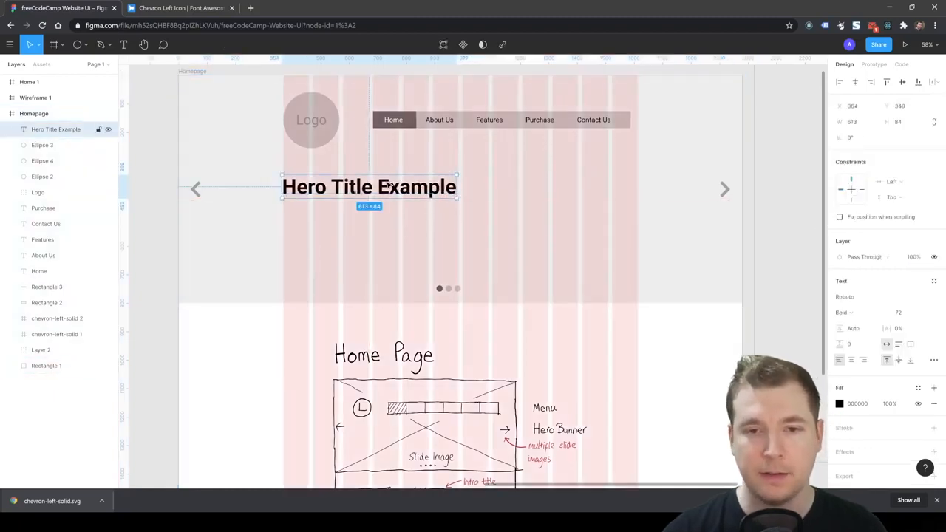
- Paste a copy of the title below it at size 48, Regular weight
key(ctrl+v)
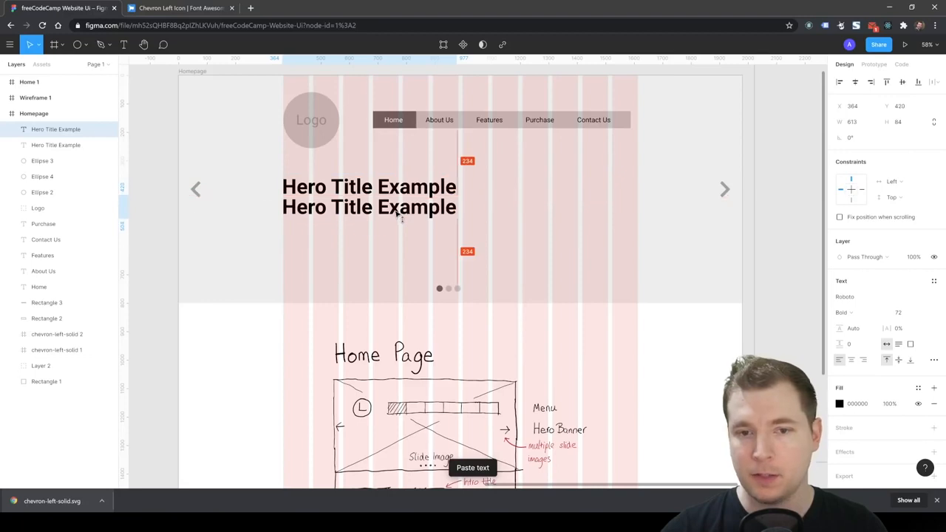
click(905, 311)
text(48)
key(Return)
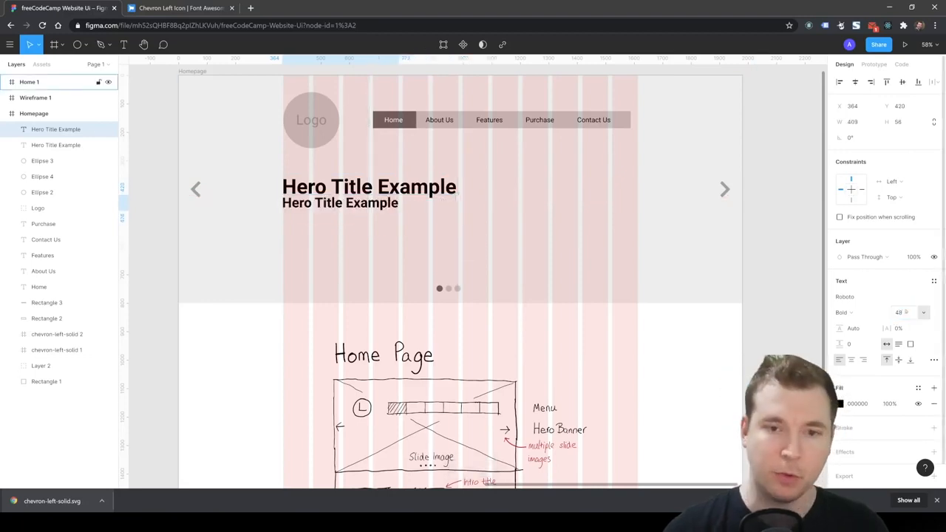
click(850, 313)
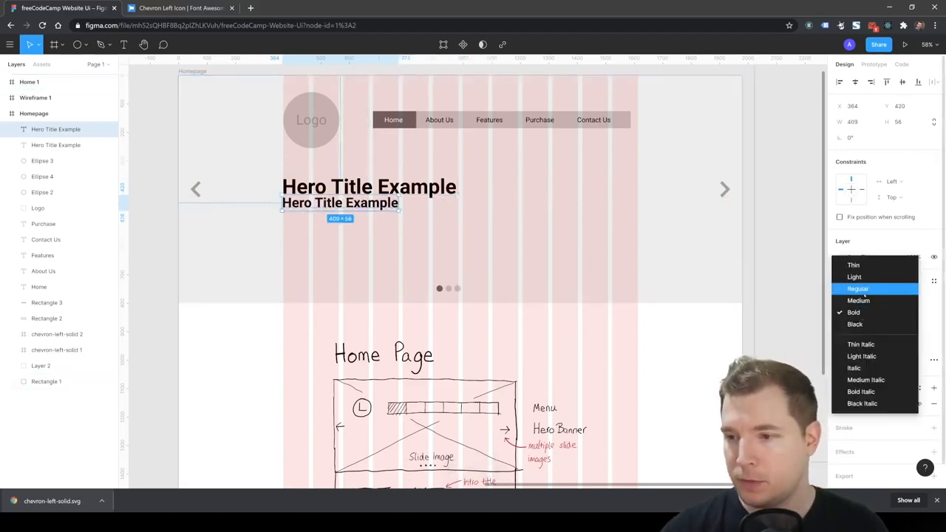
click(857, 288)
drag(336, 212, 336, 217)
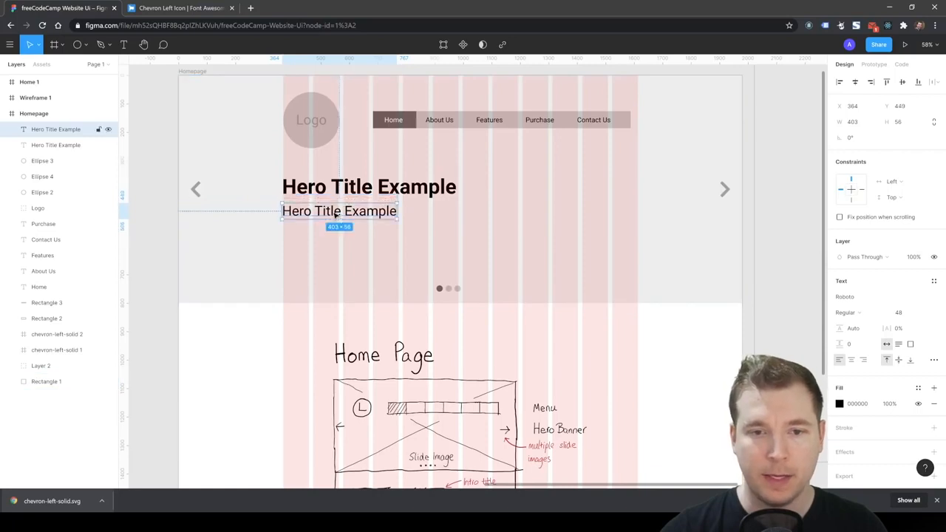
- Change the copied text to 'Hero Sub-title Description'
double_click(336, 215)
click(314, 211)
text(Sub-)
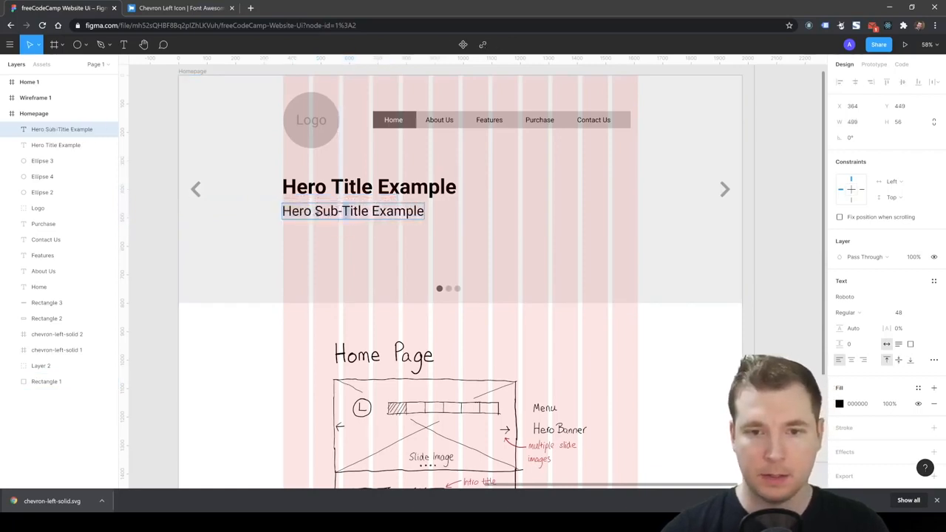
key(Delete)
text(t)
drag(367, 212, 502, 223)
text(Description)
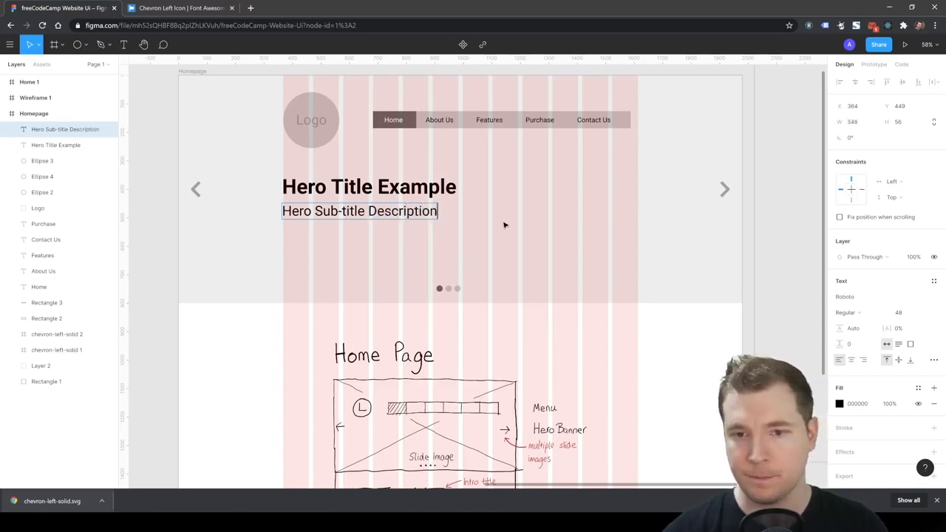
key(Escape)
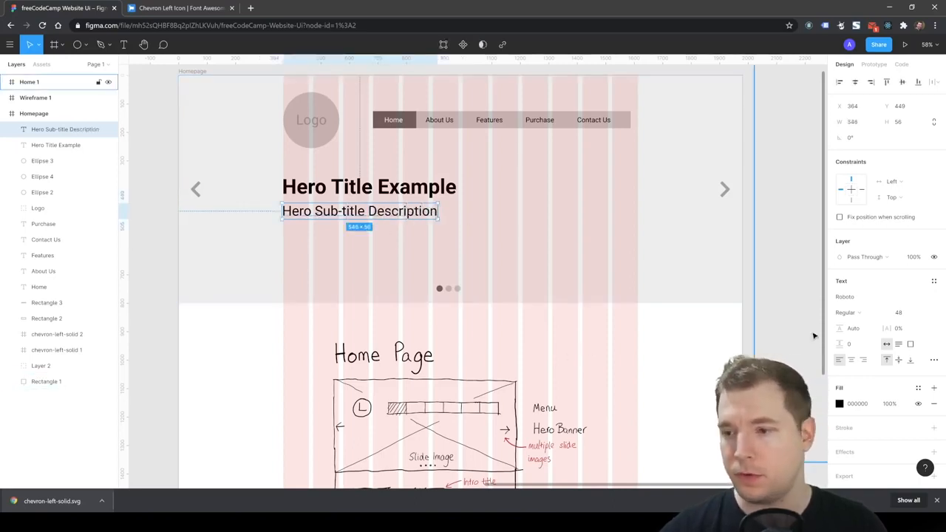
- Set the subtitle's fill opacity to 66% and hide the Homepage's column grid
click(891, 404)
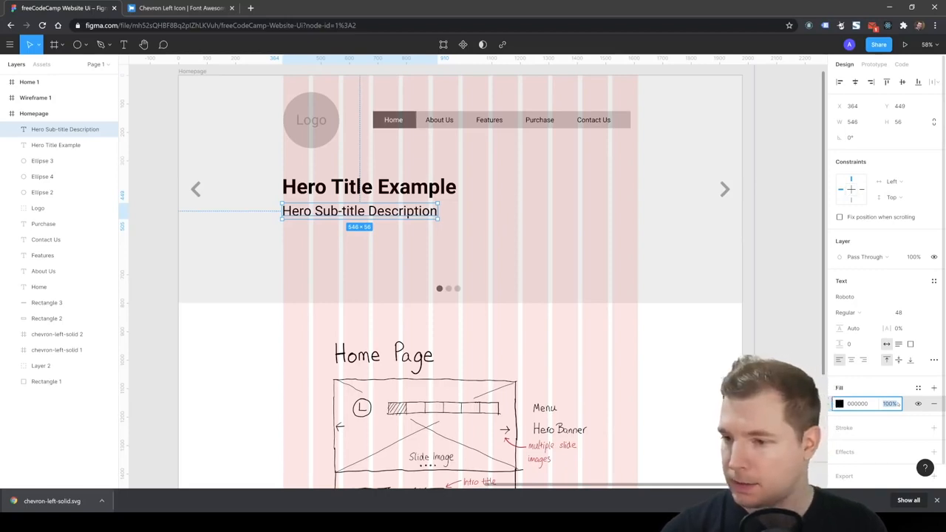
text(66)
key(Return)
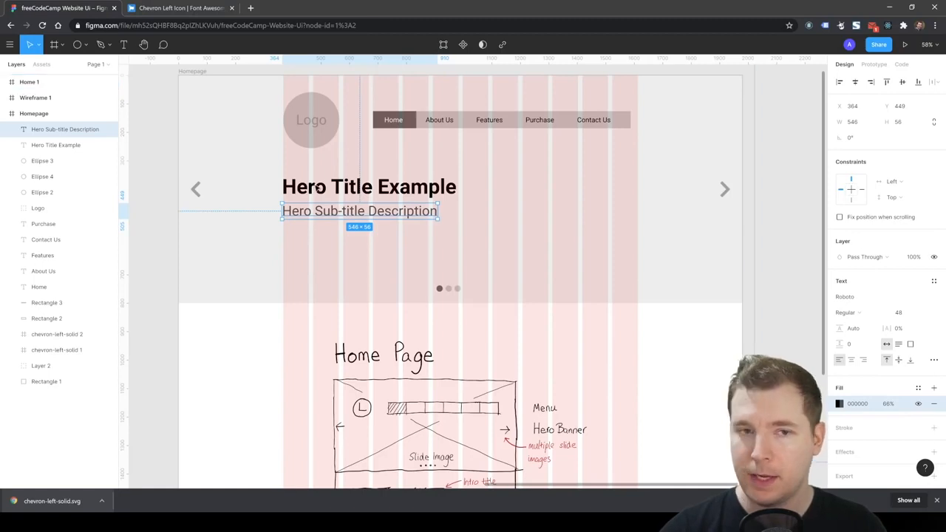
click(194, 71)
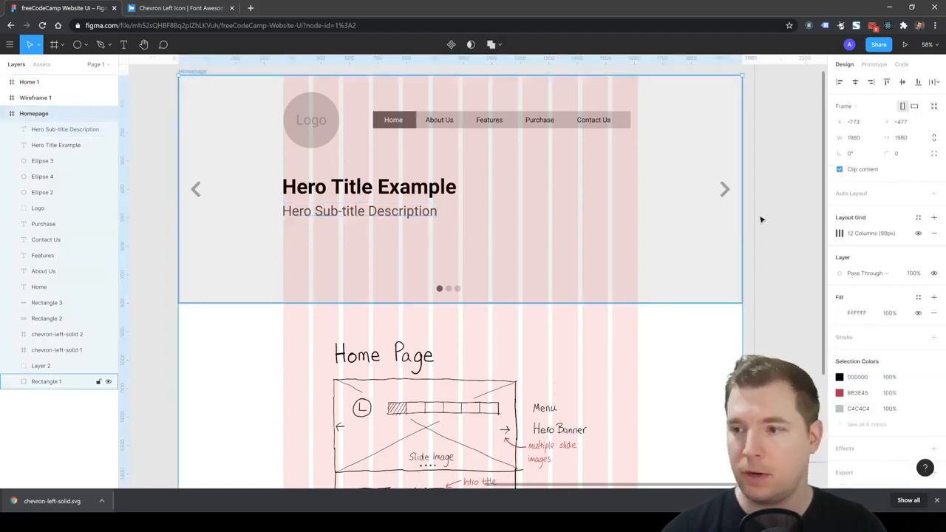
click(918, 233)
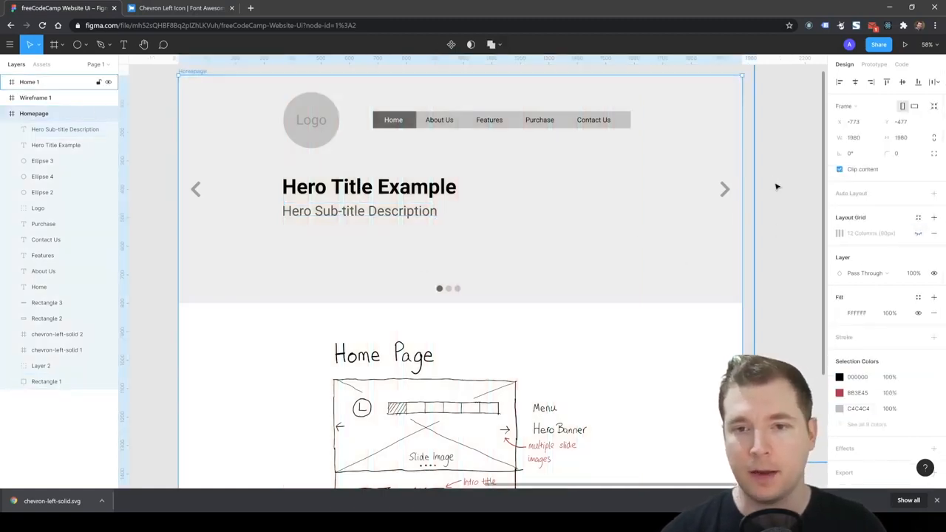
scroll(687, 253, up, 2)
scroll(500, 277, down, 3)
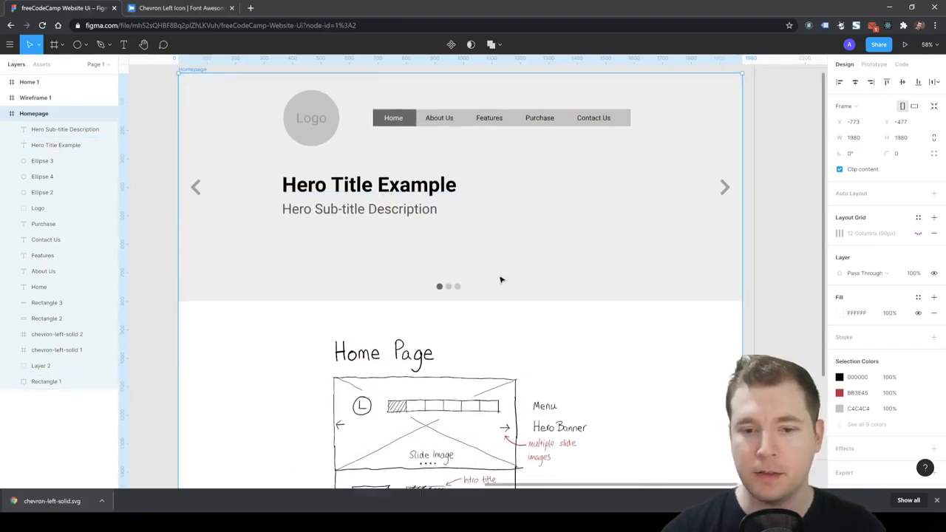
- Move the wireframe sketch out of the Homepage and back into the Home 1 frame
click(399, 343)
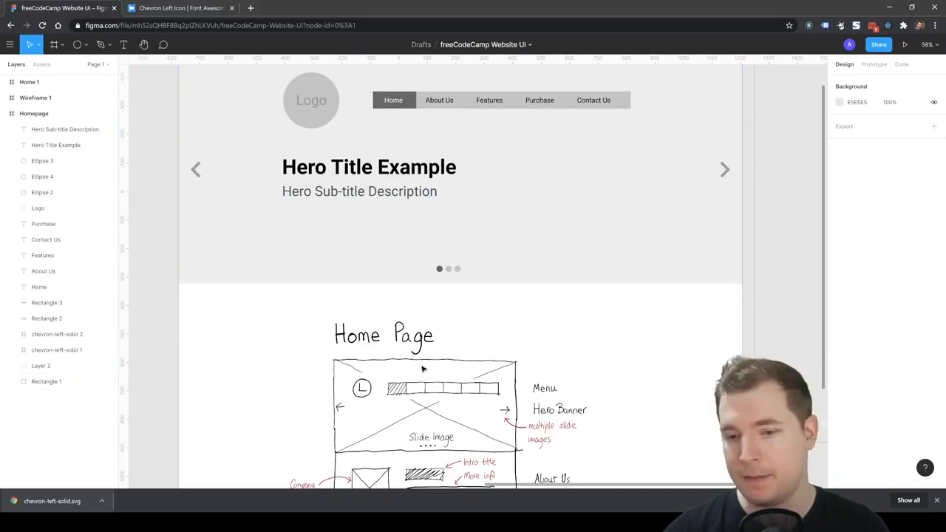
mouse_move(405, 371)
mouse_down()
mouse_move(548, 314)
mouse_move(651, 148)
mouse_up()
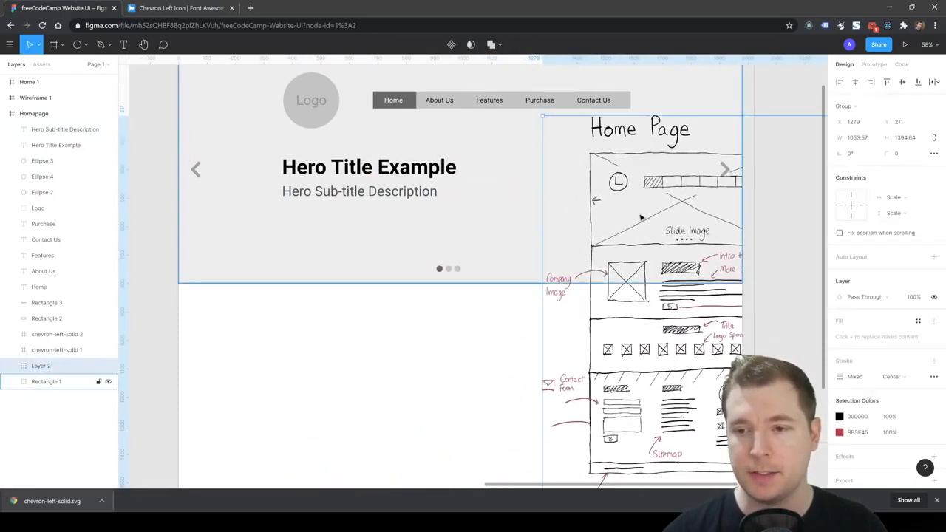
mouse_move(643, 251)
mouse_down()
mouse_move(534, 207)
mouse_move(606, 216)
mouse_move(558, 271)
mouse_move(612, 303)
mouse_move(562, 333)
mouse_up()
scroll(598, 319, up, 1)
scroll(569, 327, down, 2)
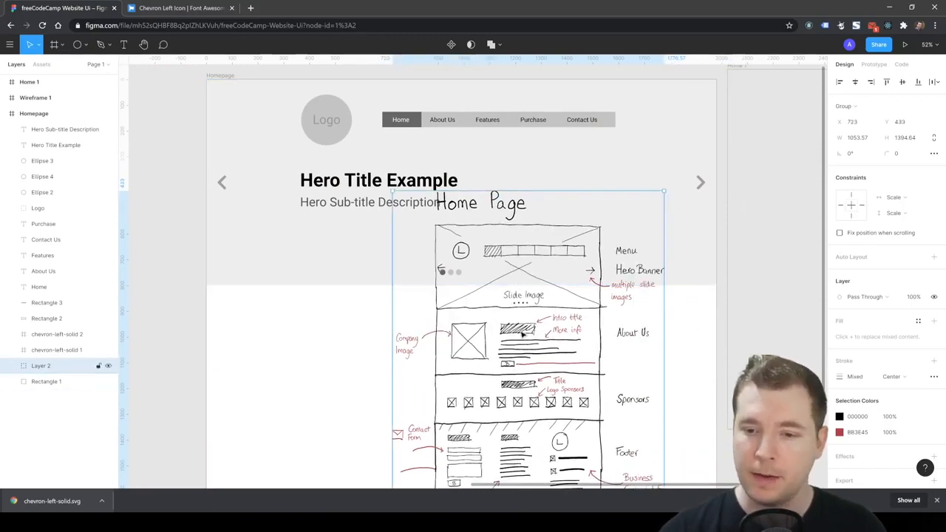
mouse_move(523, 335)
mouse_down()
mouse_move(507, 337)
mouse_move(636, 267)
mouse_up()
drag(627, 220, 380, 279)
scroll(380, 280, down, 4)
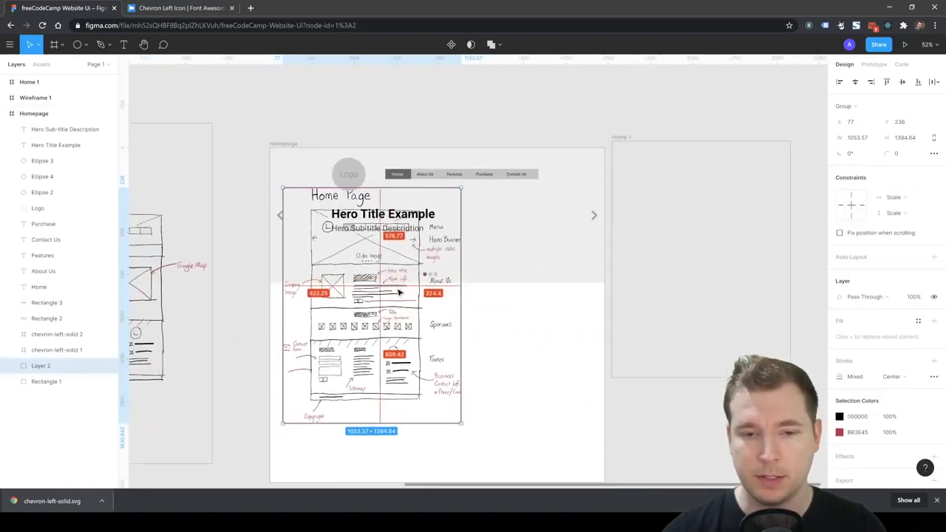
key(ctrl+z)
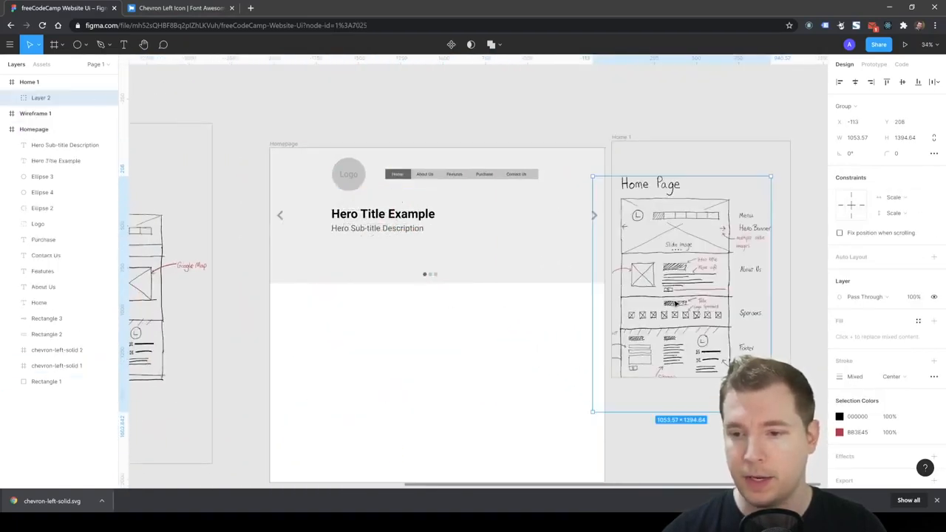
drag(676, 304, 703, 308)
scroll(706, 310, up, 2)
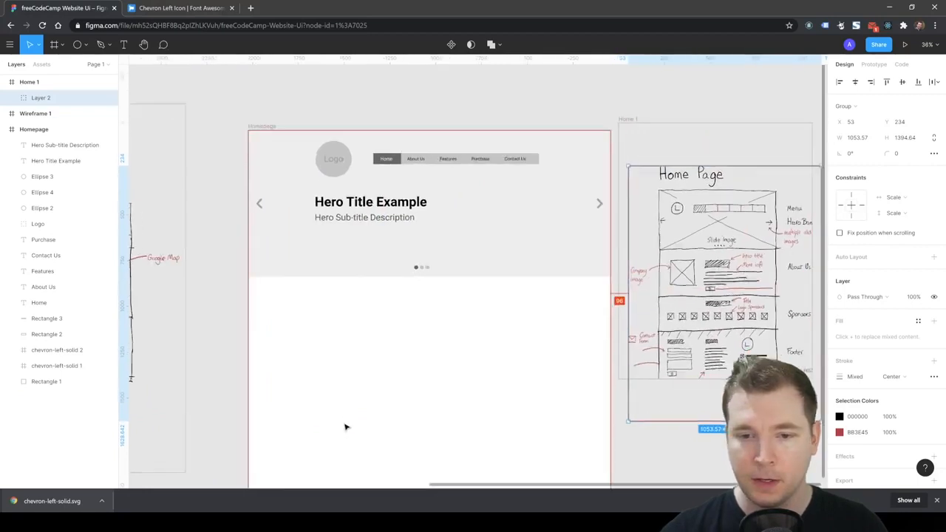
scroll(328, 357, up, 1)
- Copy and paste the hero background rectangle as Rectangle 4
click(315, 252)
key(ctrl+c)
key(ctrl+v)
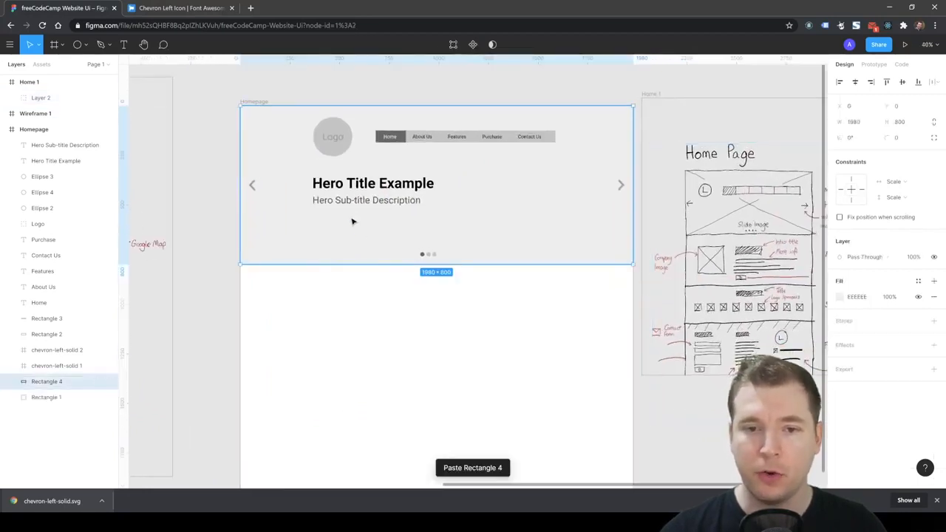
- Move the duplicate rectangle below the hero and fill it with F1F1F1
drag(353, 219, 347, 377)
click(839, 298)
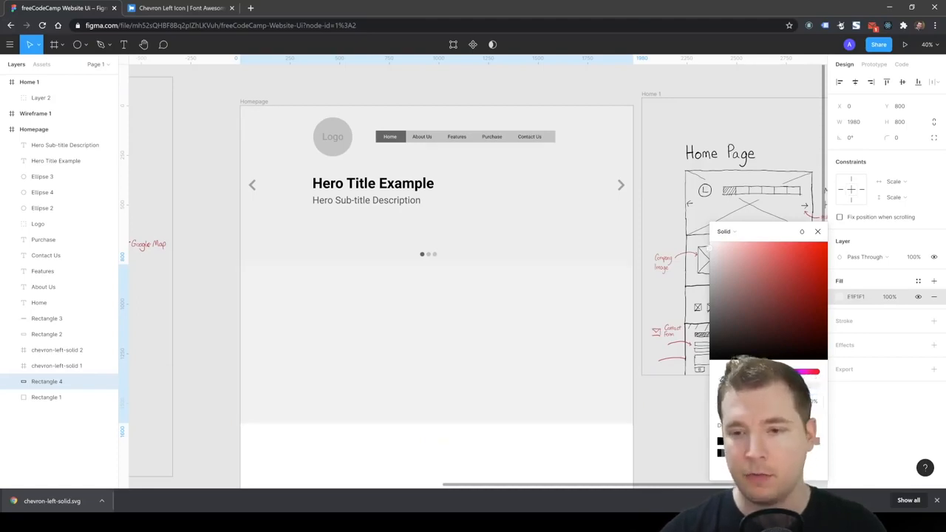
click(660, 427)
scroll(495, 436, up, 1)
scroll(495, 436, up, 2)
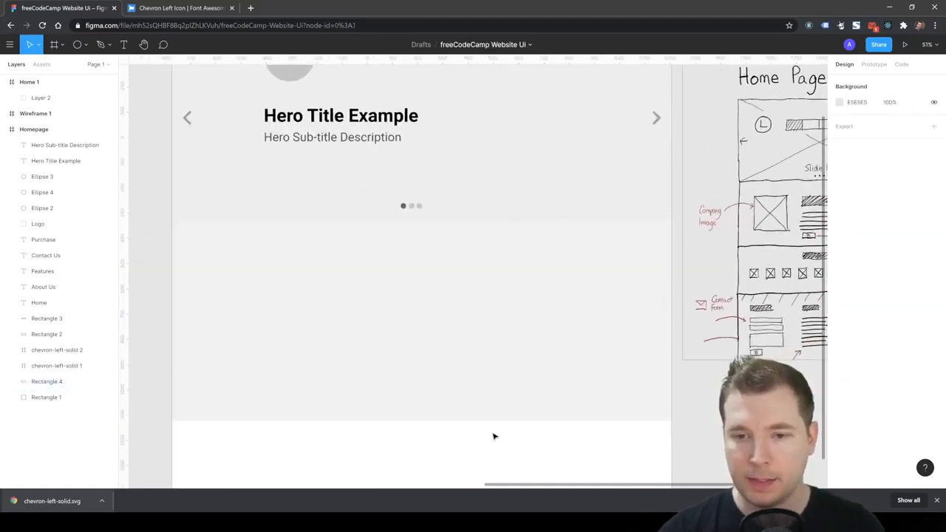
click(409, 291)
click(714, 400)
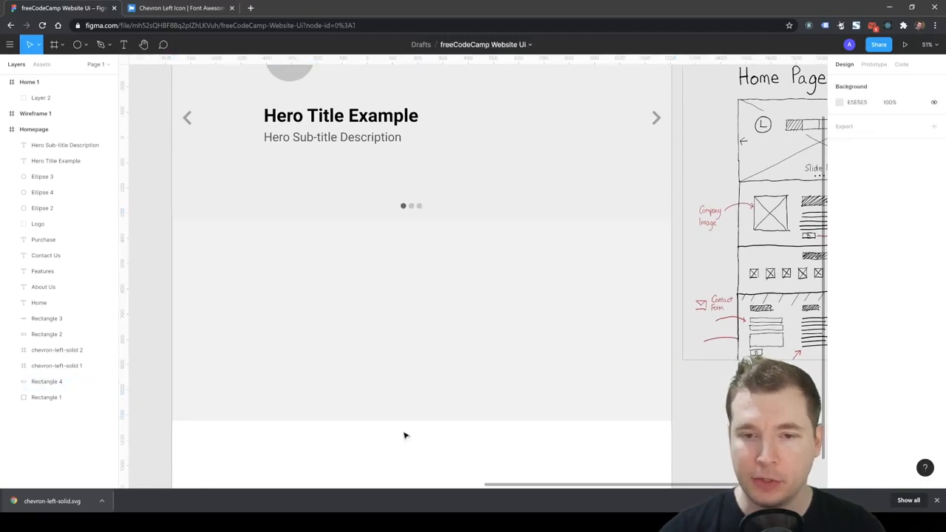
scroll(376, 443, up, 2)
scroll(332, 370, down, 4)
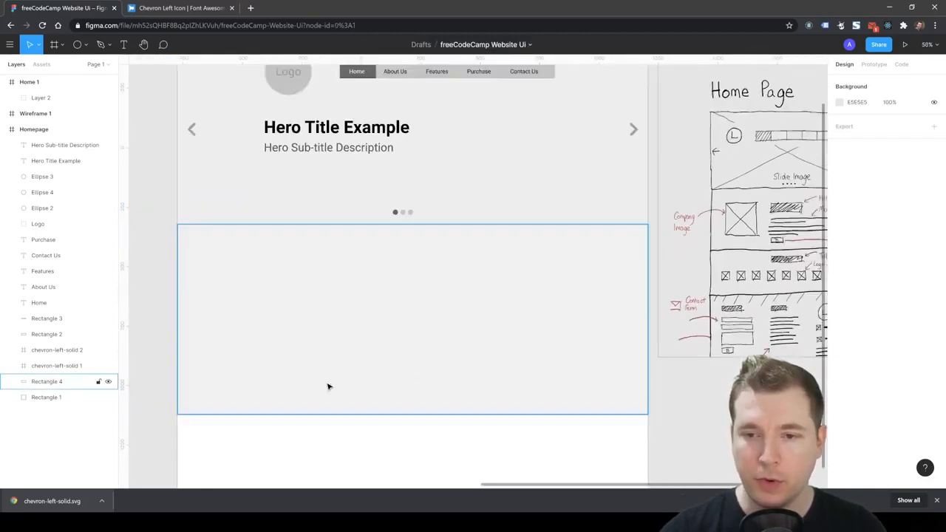
drag(386, 445, 391, 365)
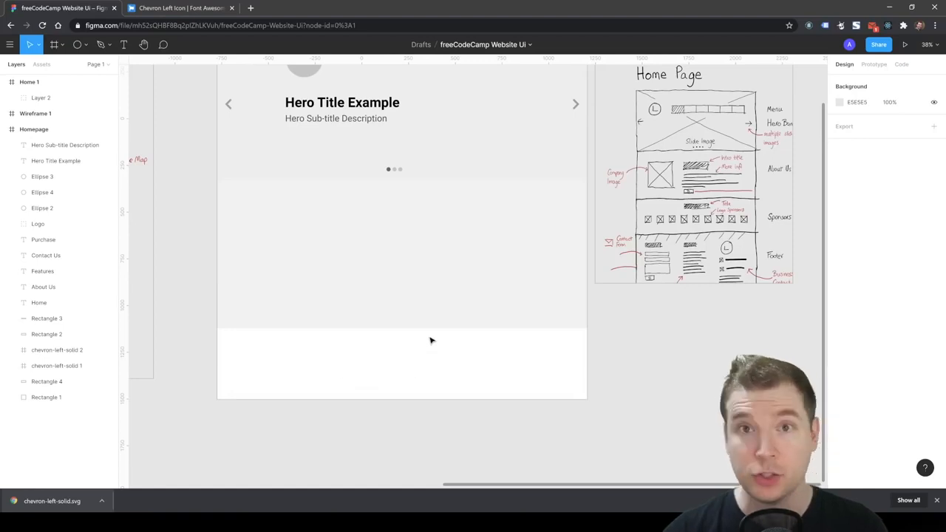
scroll(207, 248, up, 1)
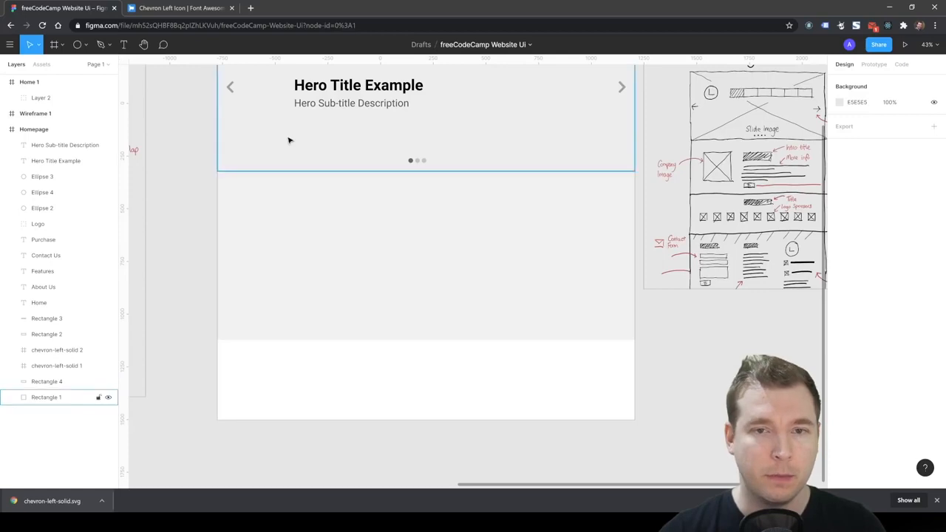
scroll(207, 191, up, 4)
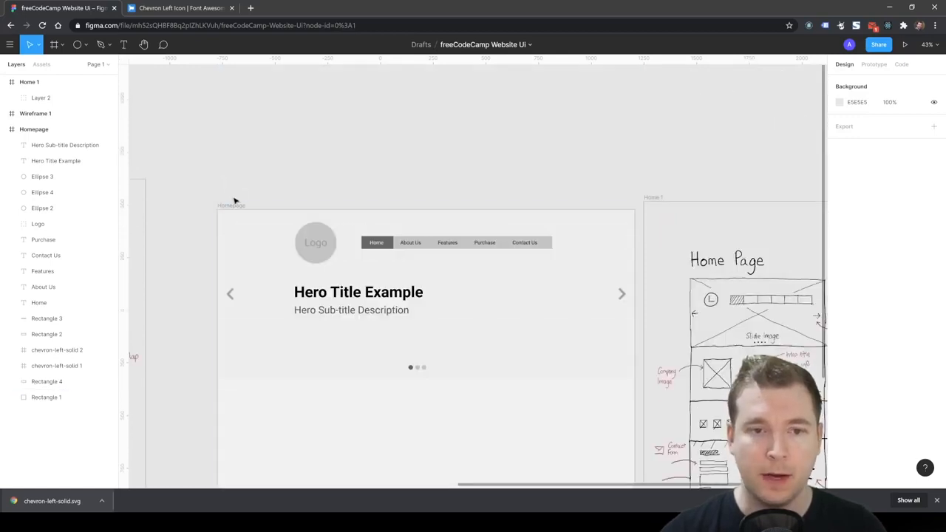
- Show the Homepage frame's 12-column layout grid again
click(233, 201)
scroll(234, 201, down, 3)
click(839, 233)
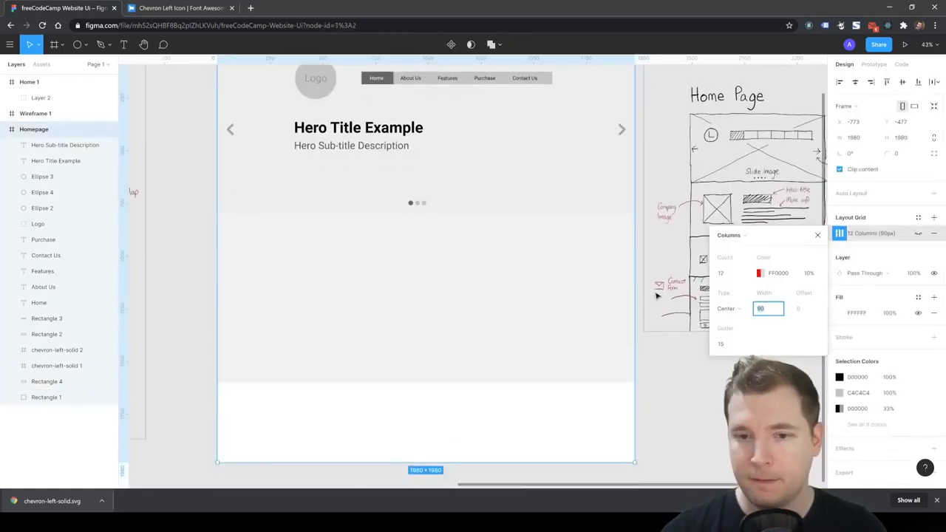
scroll(658, 293, down, 1)
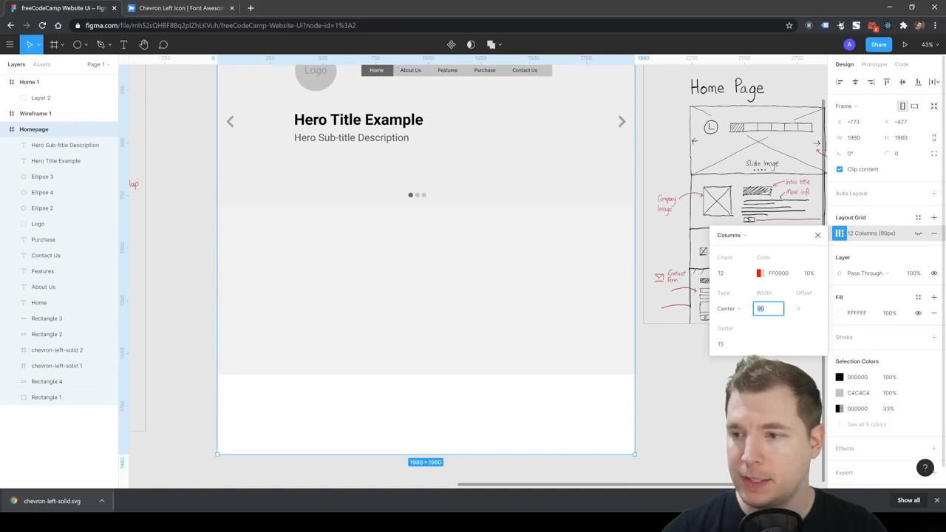
key(Escape)
scroll(401, 359, up, 2)
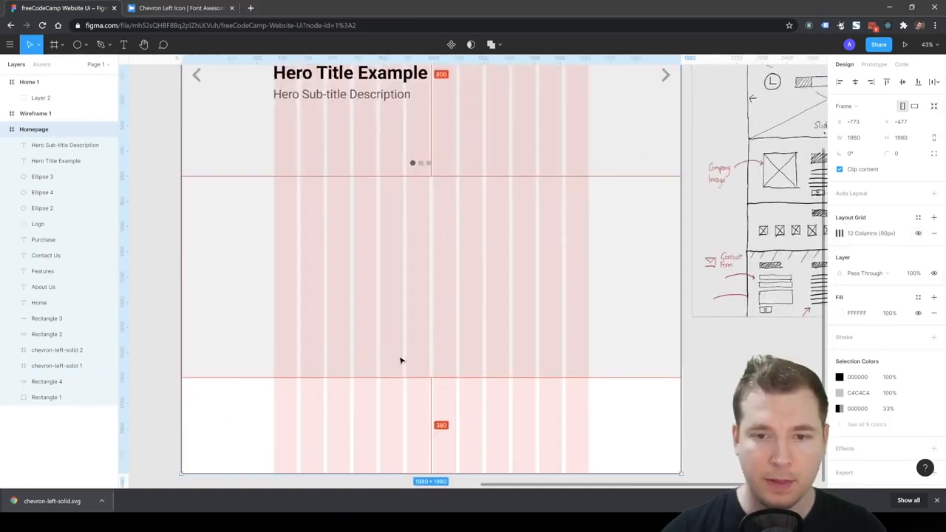
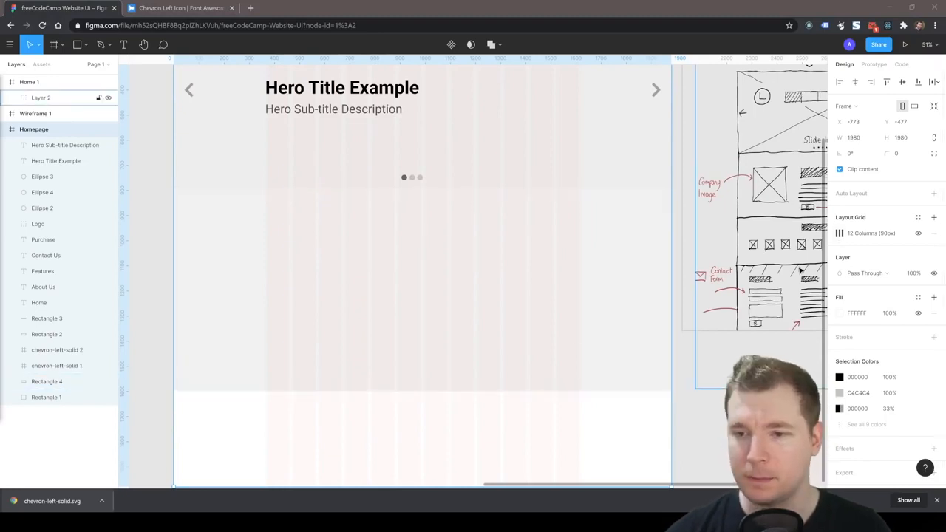
- Draw a 405 × 405 grey square placeholder, Rectangle 5, on the left of the second section
key(r)
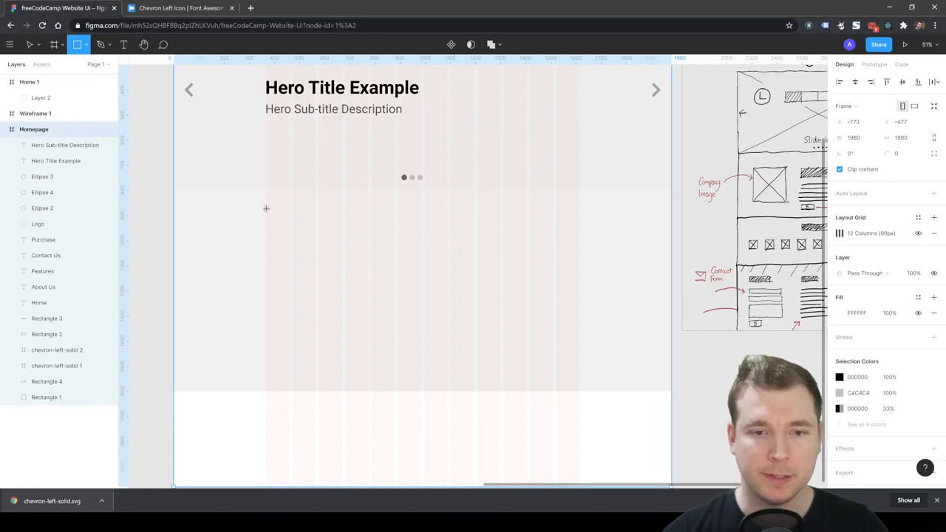
drag(266, 210, 368, 311)
drag(330, 272, 330, 303)
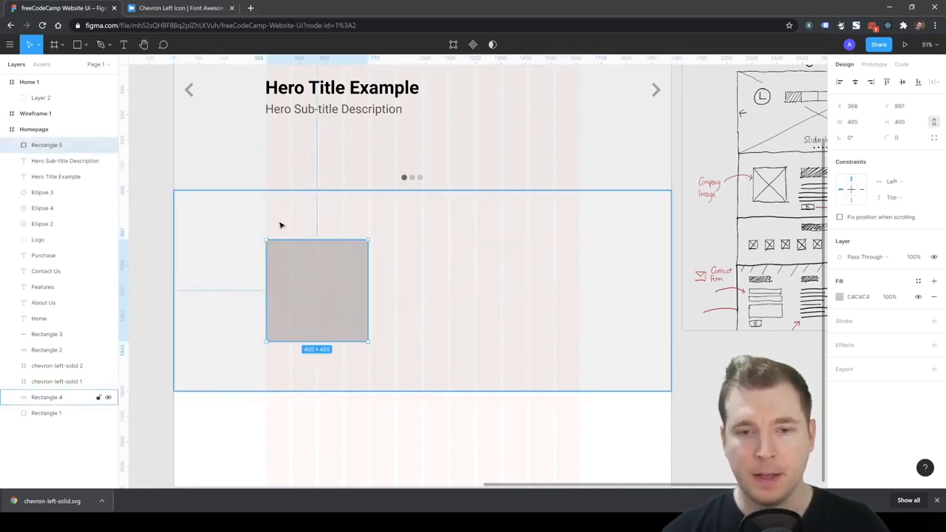
- Copy the hero title and sub-title beside the grey square, tucking the sub-title under the title
click(329, 101)
shift+click(331, 112)
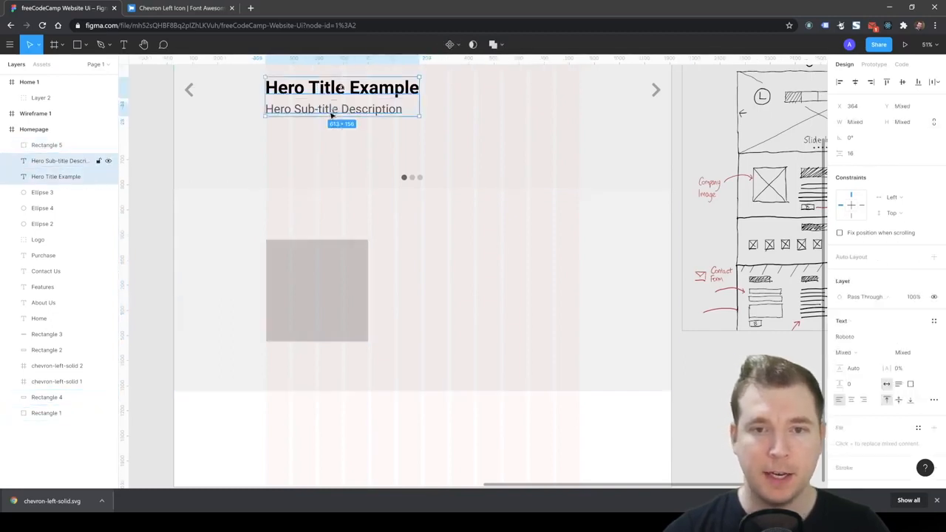
key(ctrl+c)
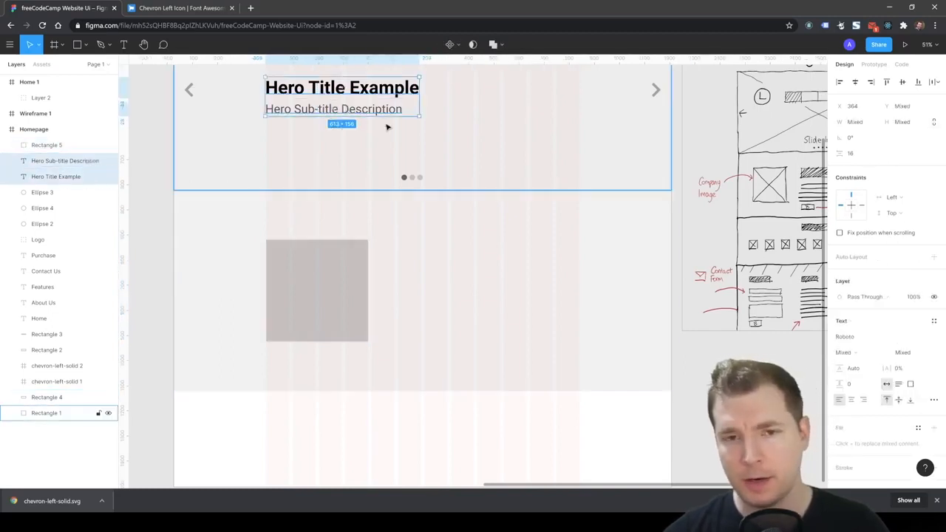
key(ctrl+v)
drag(328, 96, 458, 247)
click(393, 228)
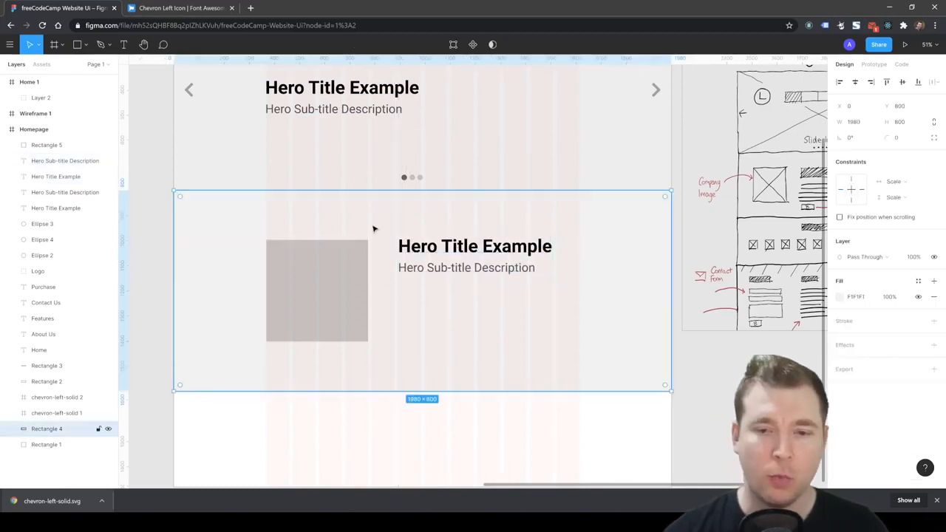
click(415, 269)
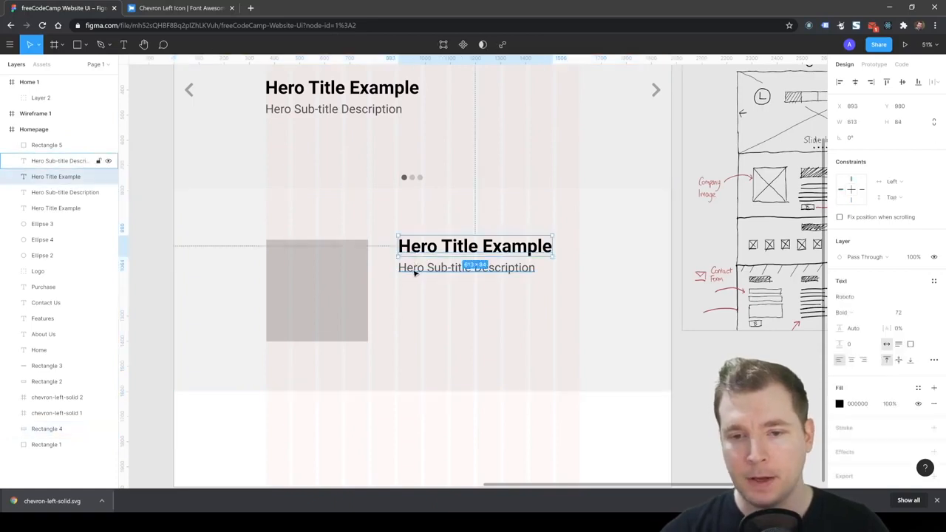
drag(433, 270, 432, 266)
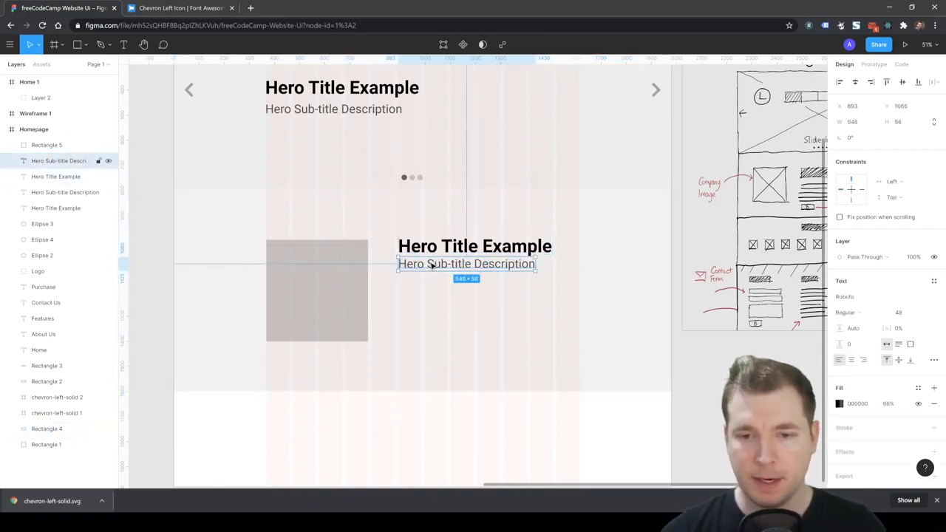
click(470, 252)
click(471, 265)
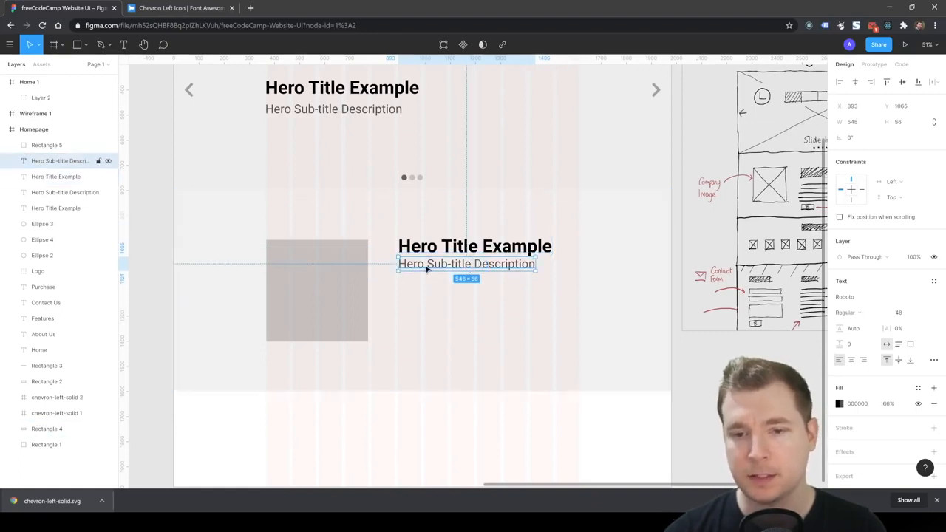
- Duplicate the sub-title below itself at font size 24 and widen it into a body text box
drag(427, 265, 429, 277)
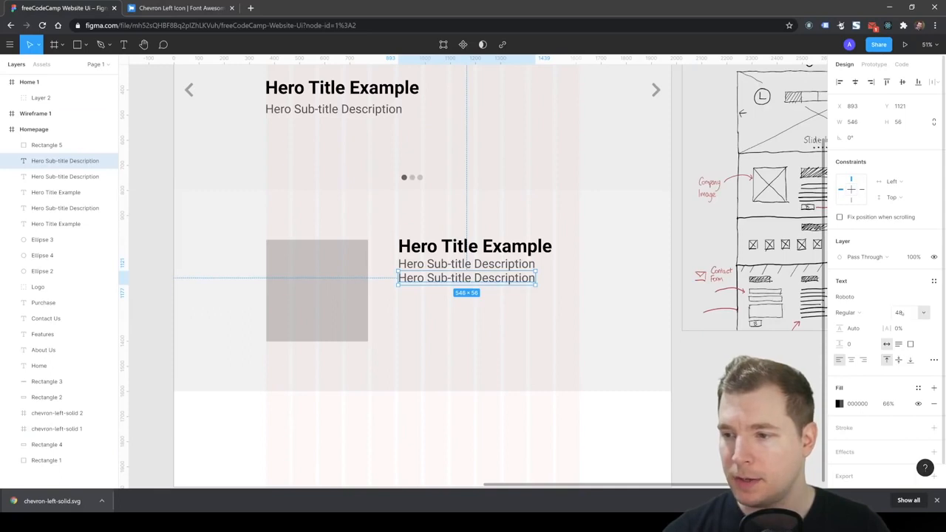
click(894, 312)
text(24)
key(Return)
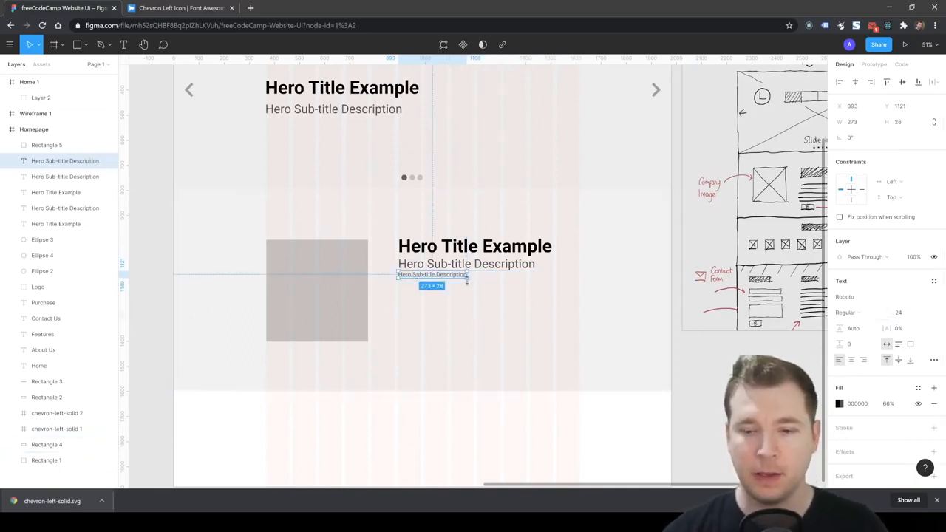
drag(473, 275, 526, 342)
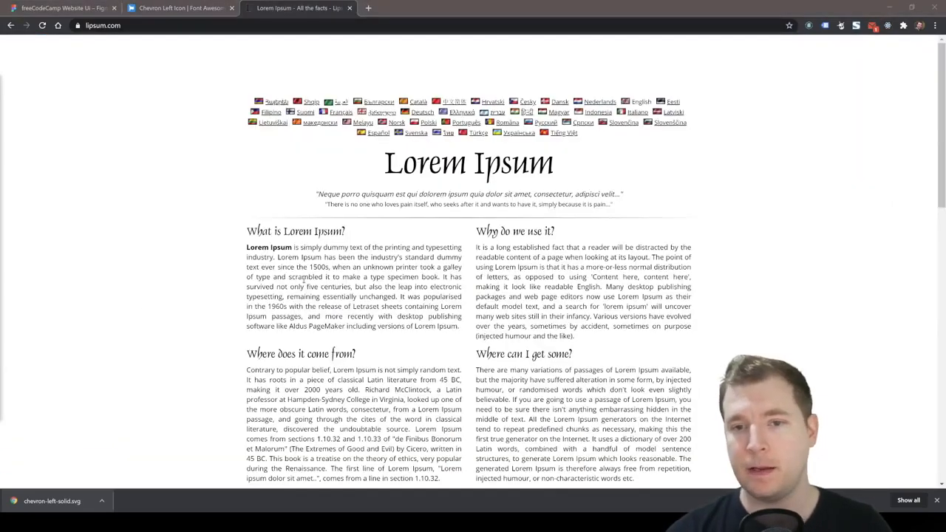
- Copy the standard Lorem Ipsum paragraph from lipsum.com
scroll(301, 278, down, 10)
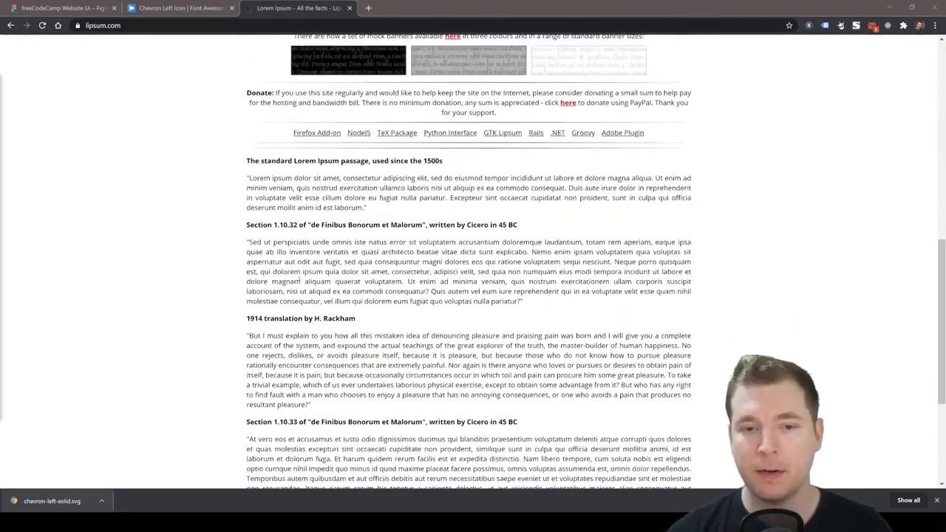
drag(250, 179, 360, 208)
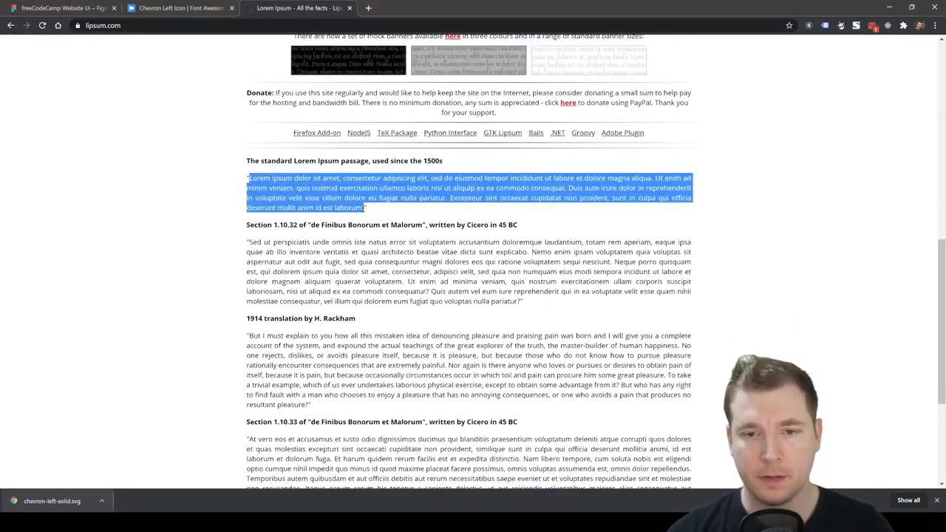
click(73, 7)
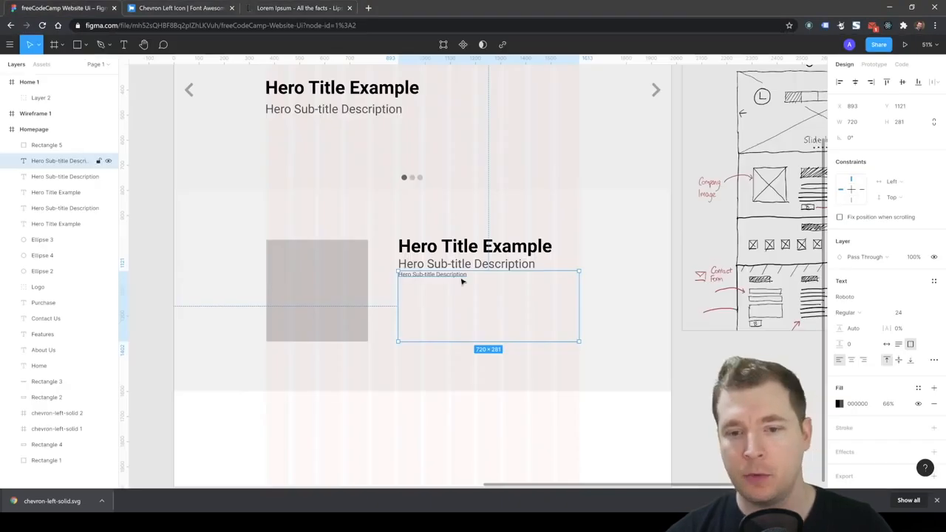
- Paste the Lorem Ipsum into the body text box and break it after 'consequat.'
click(458, 282)
click(444, 276)
double_click(443, 281)
key(ctrl+v)
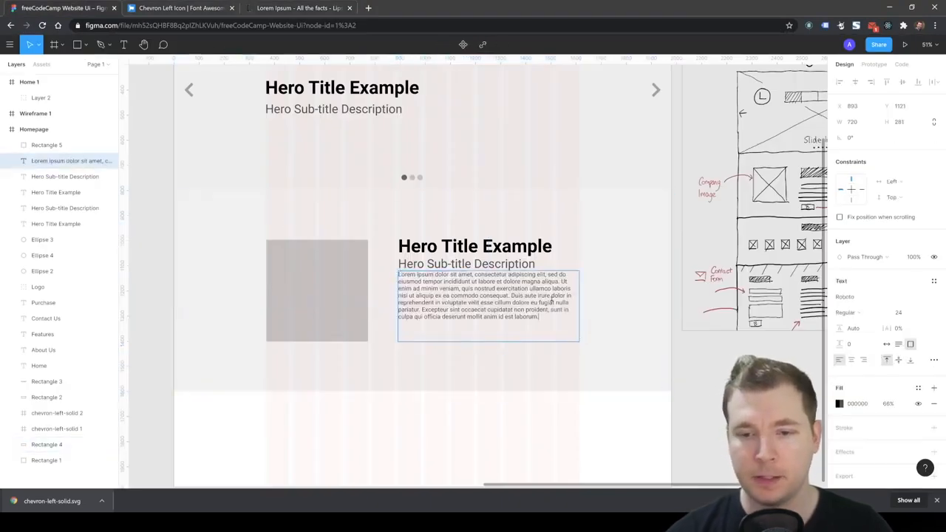
click(510, 296)
key(Return)
key(Return)
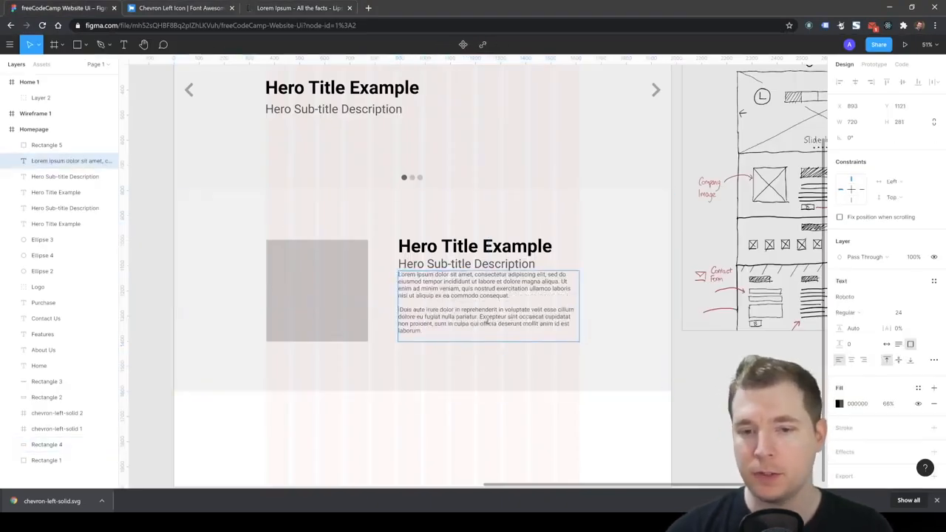
click(479, 246)
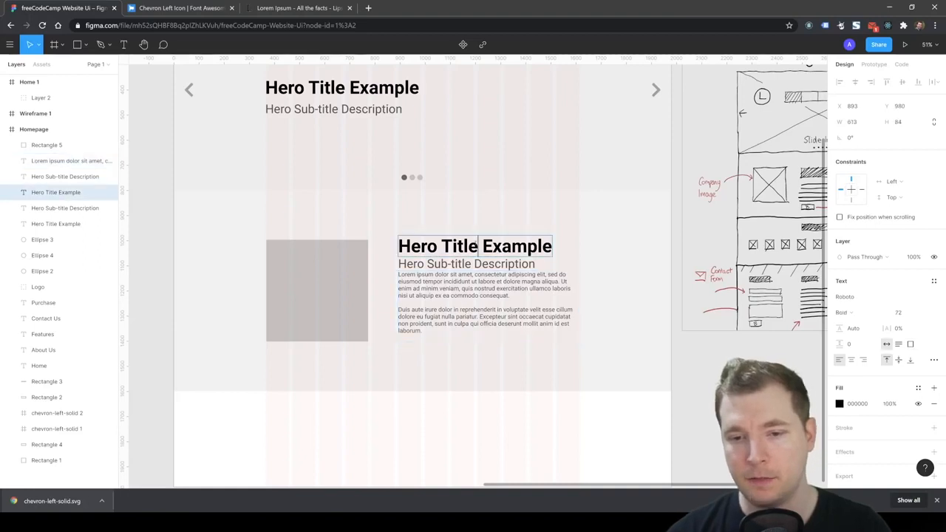
- Delete the body text from 'Excepteur' to the end
click(429, 319)
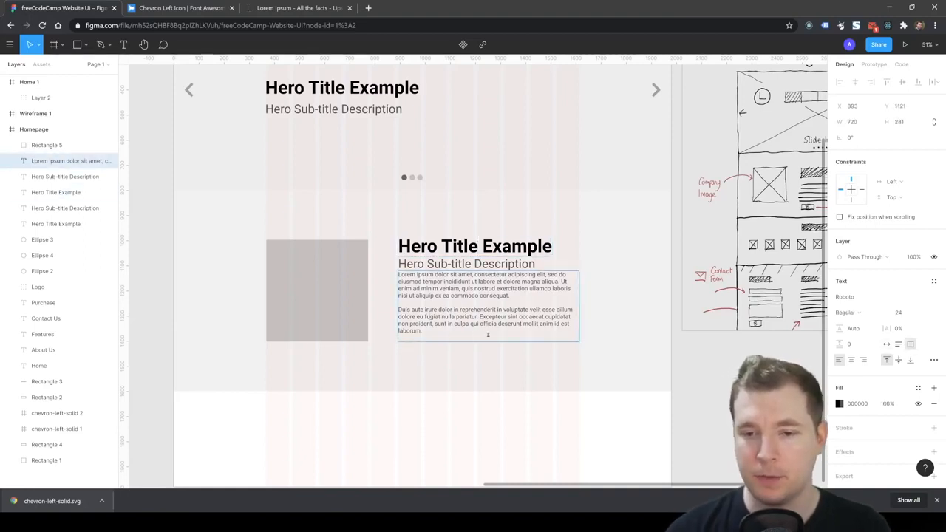
drag(453, 333, 480, 317)
key(BackSpace)
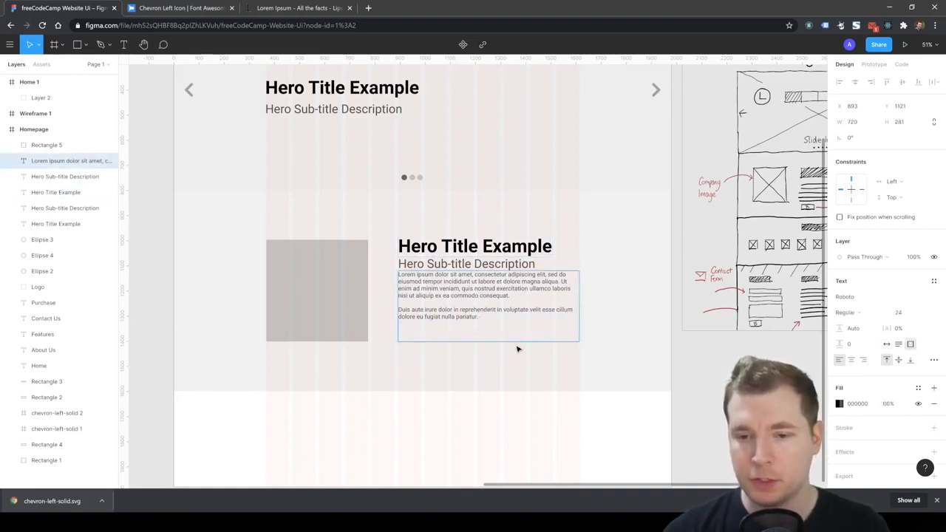
click(645, 319)
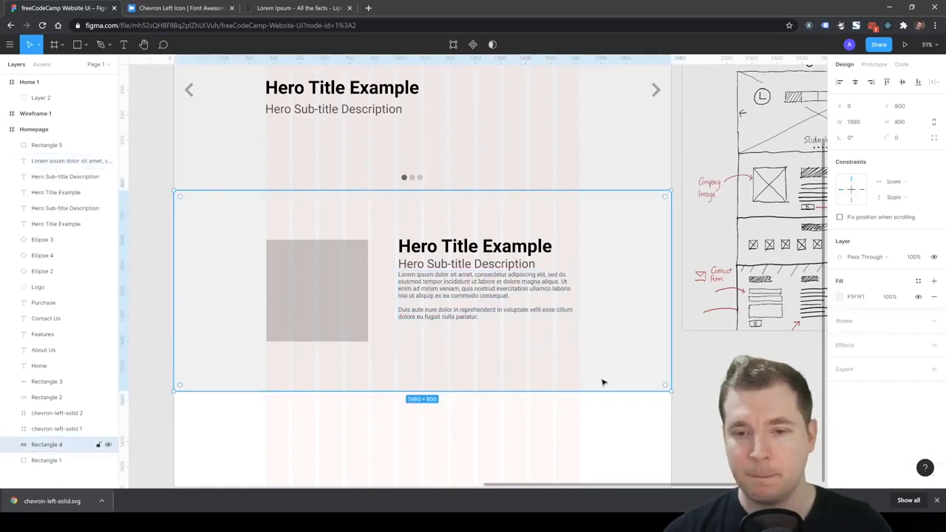
- Shift the wireframe sketch image to reveal its Home Page heading
click(753, 235)
scroll(395, 266, down, 1)
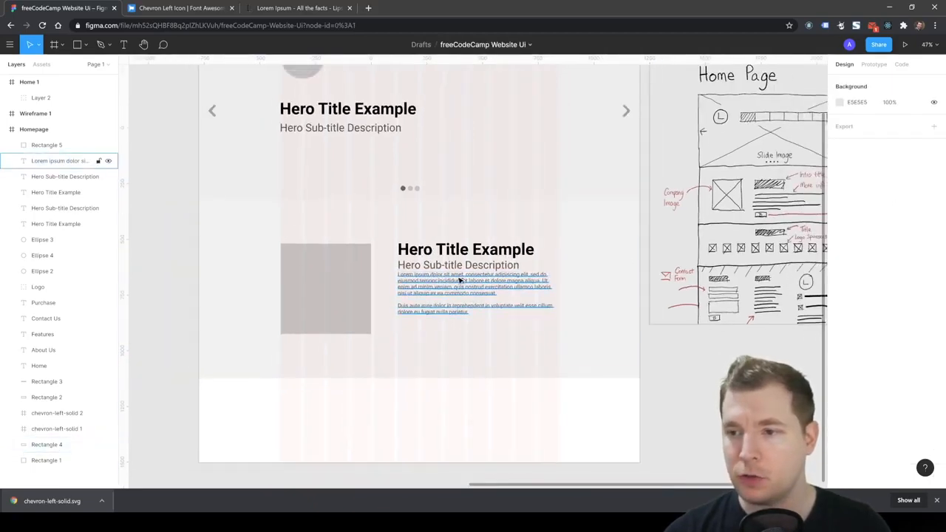
scroll(518, 266, down, 2)
scroll(665, 244, up, 2)
click(728, 222)
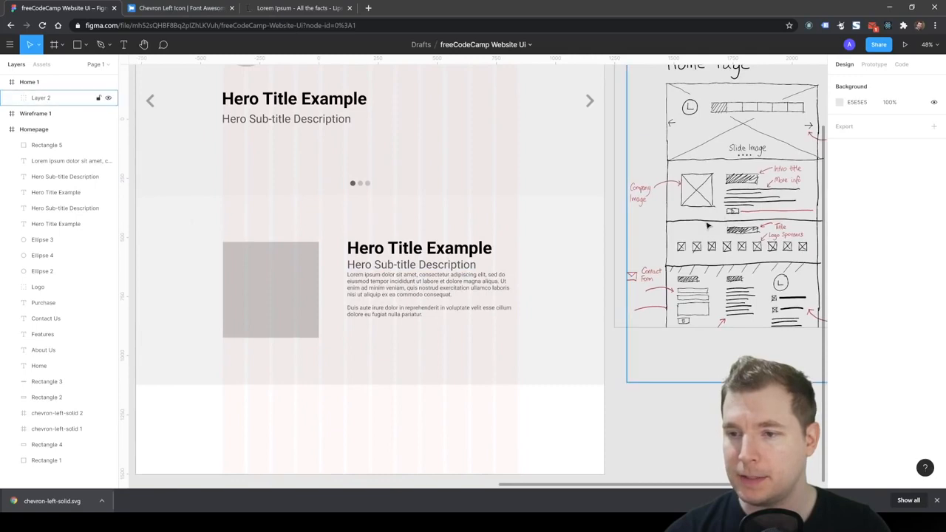
drag(753, 233, 718, 315)
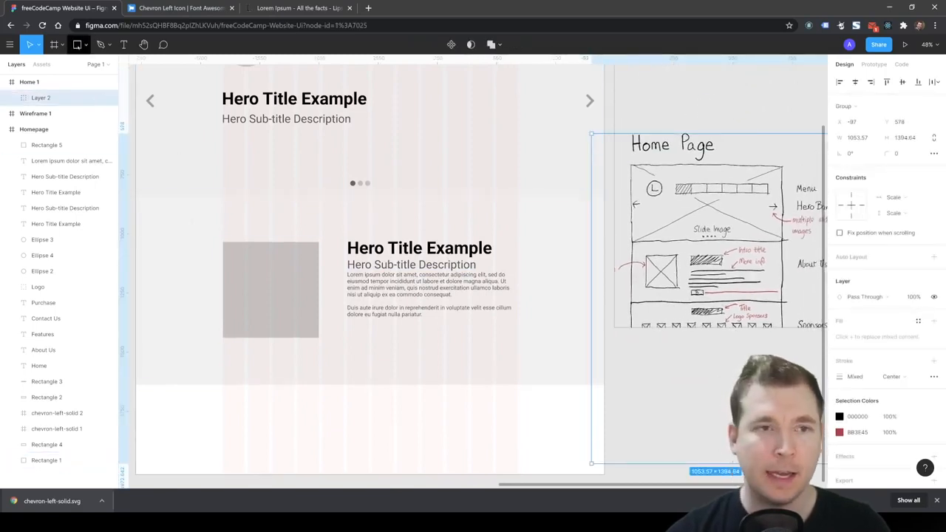
click(278, 320)
- Duplicate the grey square as Rectangle 6 and resize it into a 300 × 60 bar under the text
key(ctrl+c)
key(ctrl+v)
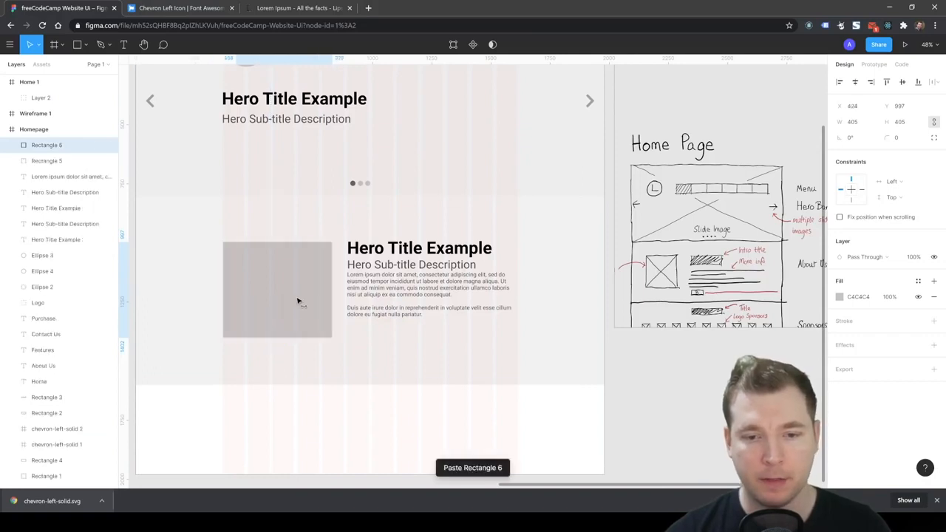
drag(298, 300, 404, 306)
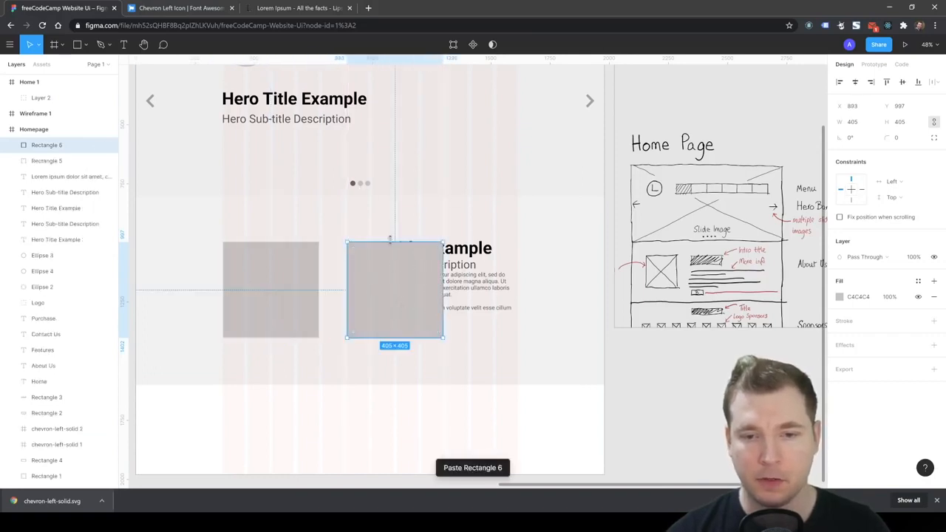
drag(389, 242, 396, 318)
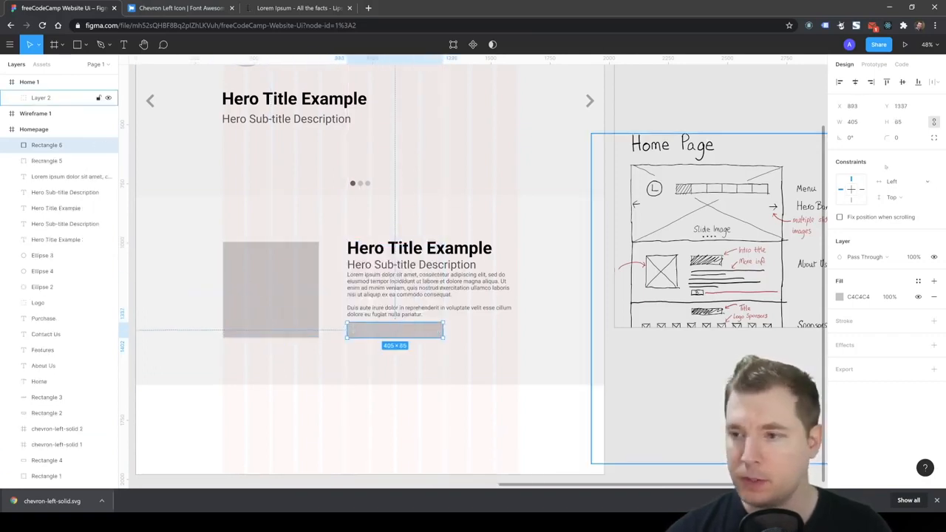
click(905, 126)
text(6)
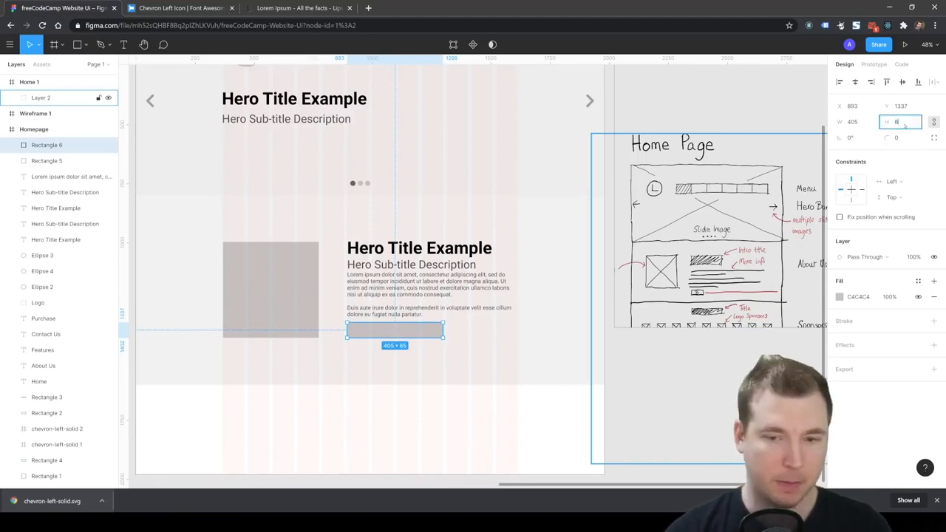
text(0)
key(Return)
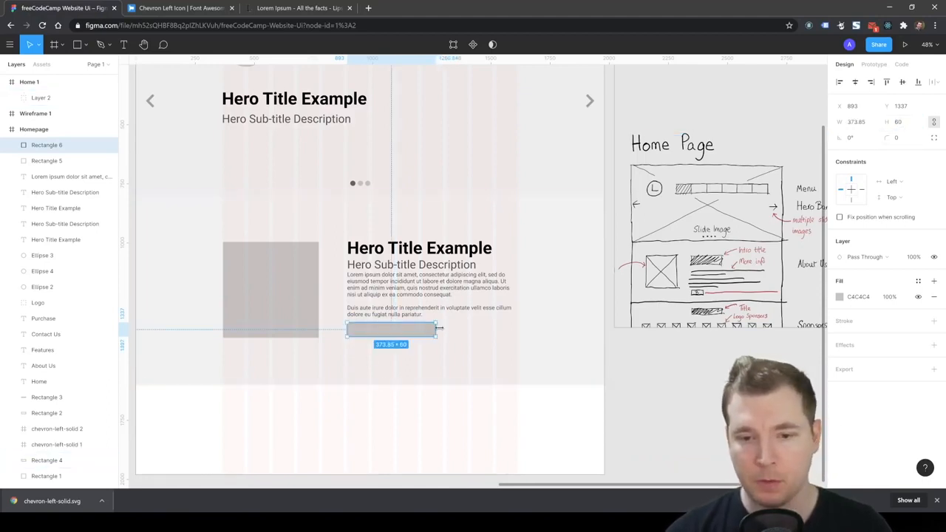
drag(439, 328, 418, 328)
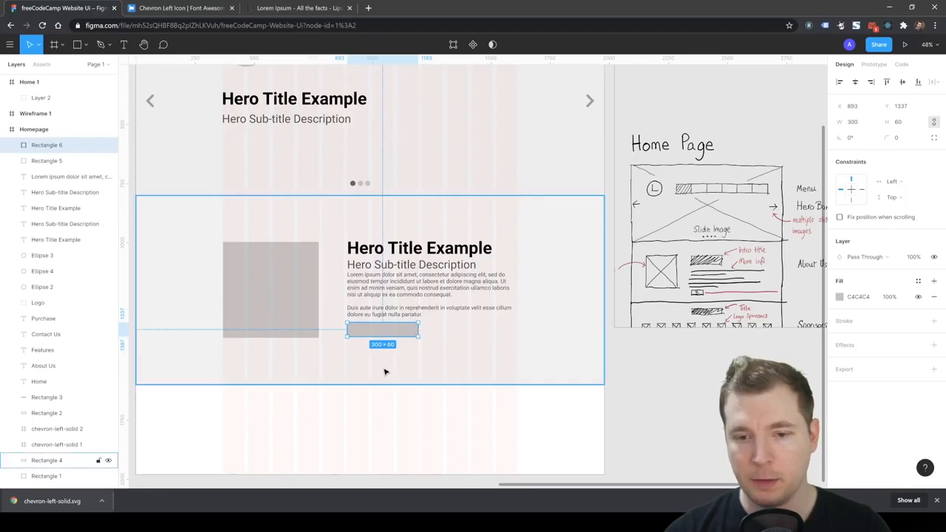
- Copy the paragraph text above the bar and turn it into 'Read More' at font size 28
click(380, 319)
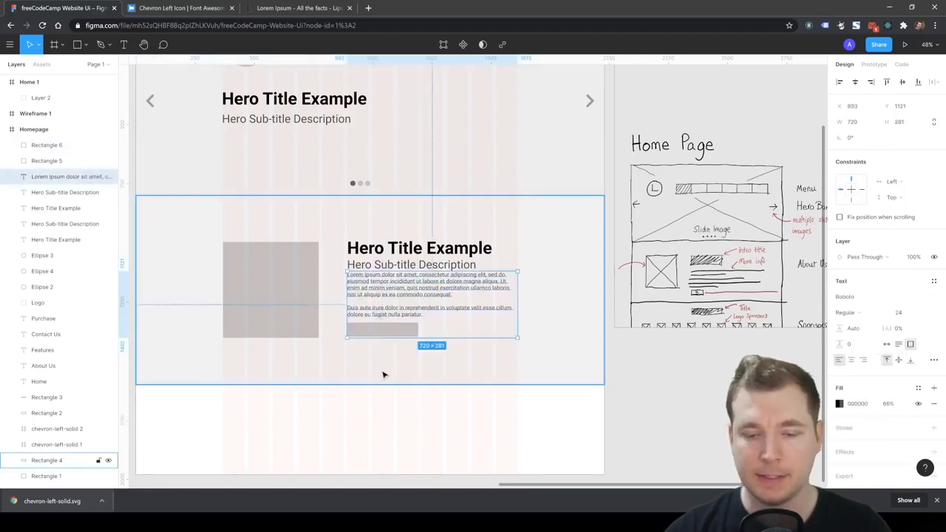
key(ctrl+v)
drag(383, 289, 389, 344)
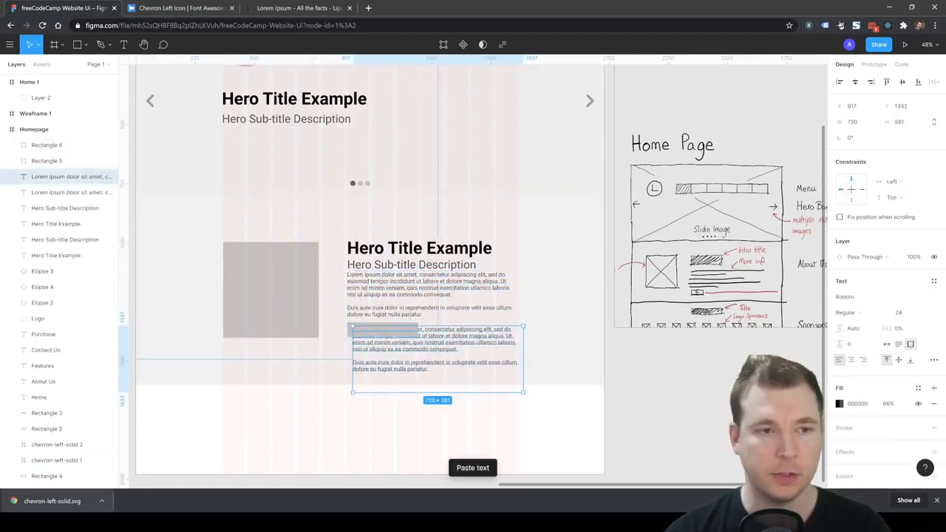
key(ctrl+bracketright)
key(ctrl+bracketright)
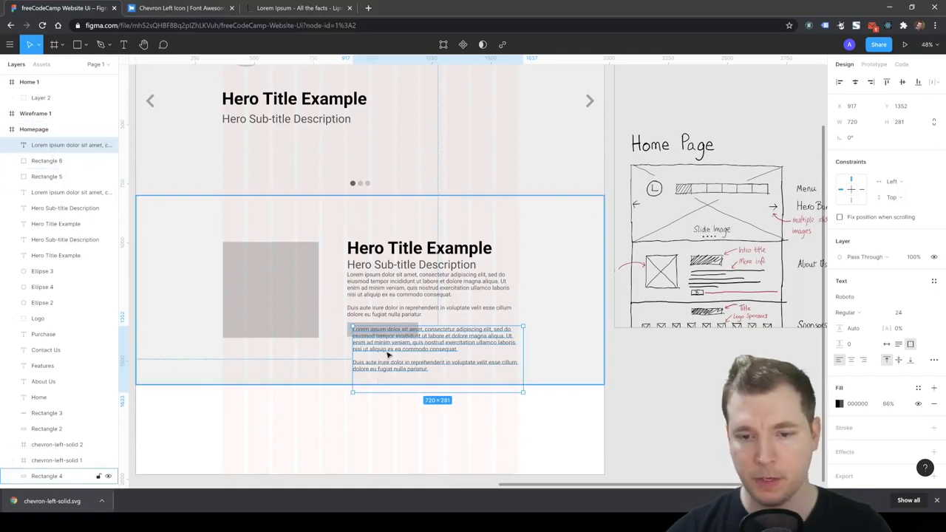
double_click(388, 355)
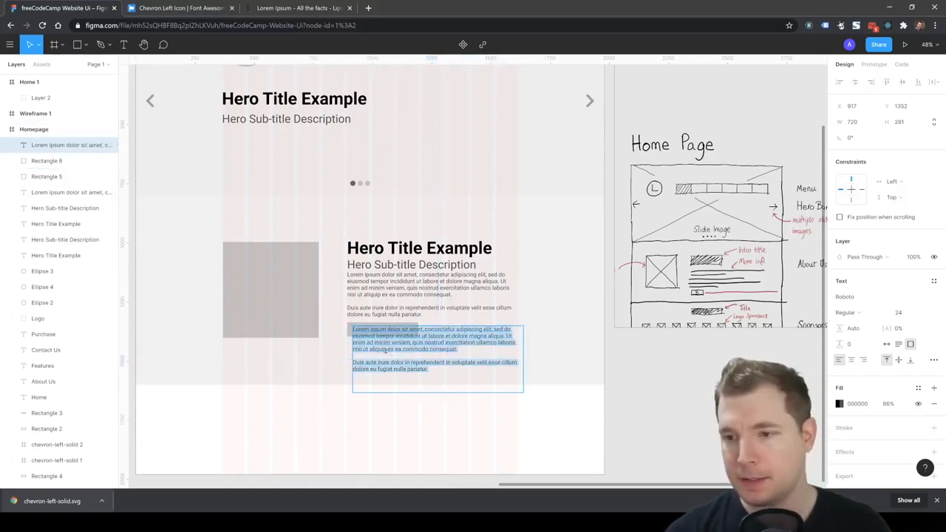
text(Read More)
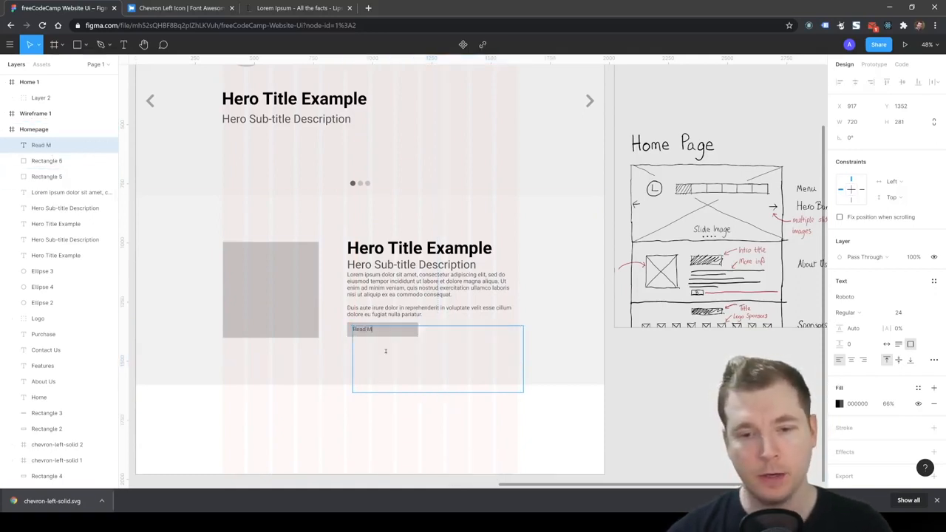
click(900, 313)
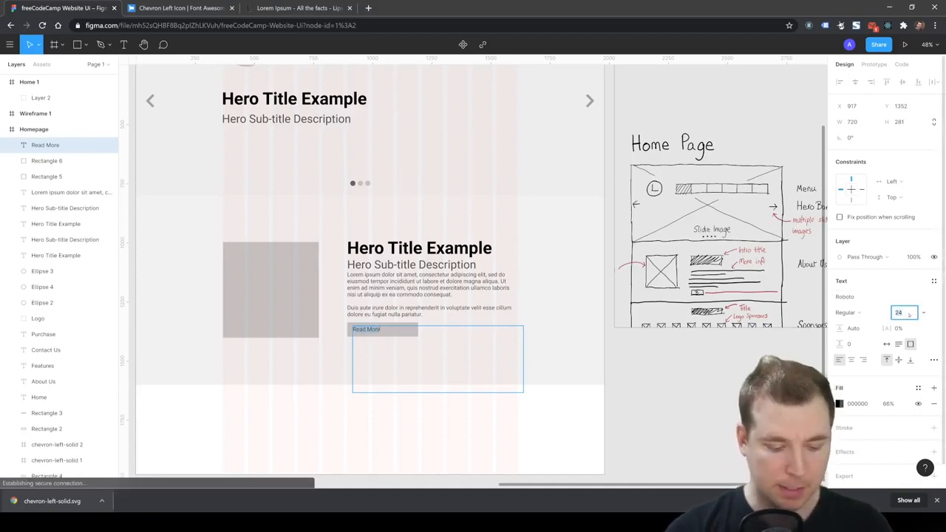
text(36)
key(Return)
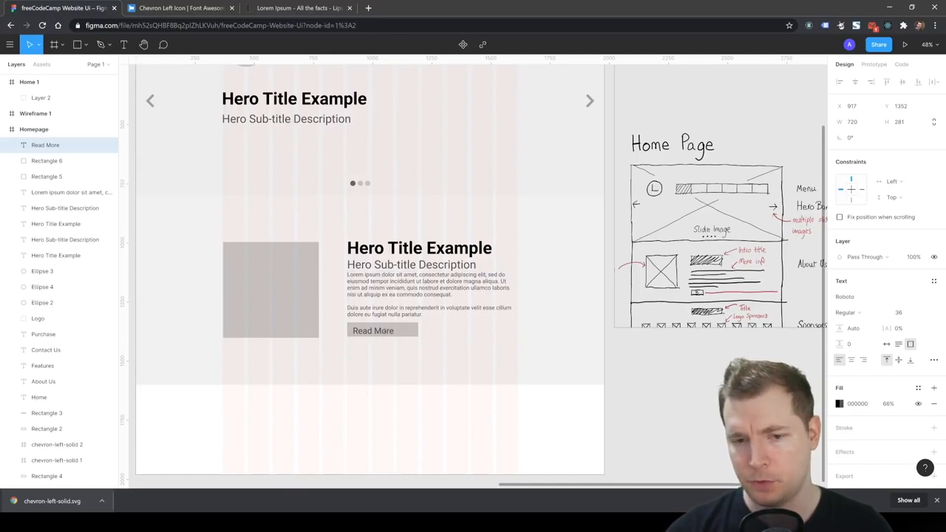
click(903, 312)
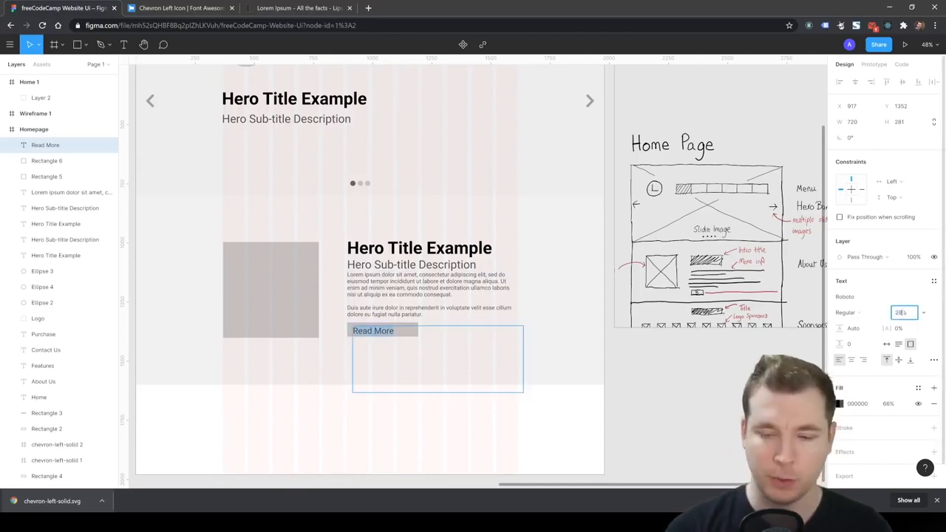
key(Return)
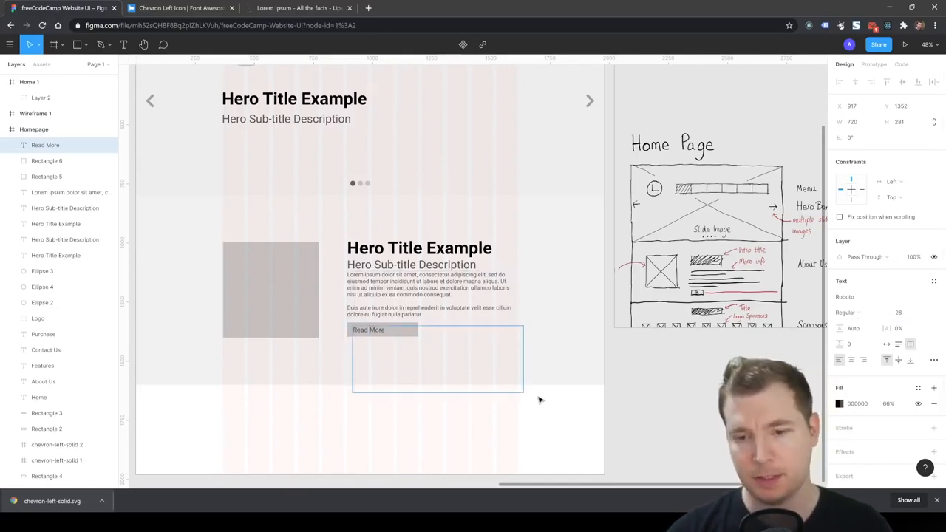
- Shrink the Read More text box to fit and center it on the bar
click(432, 356)
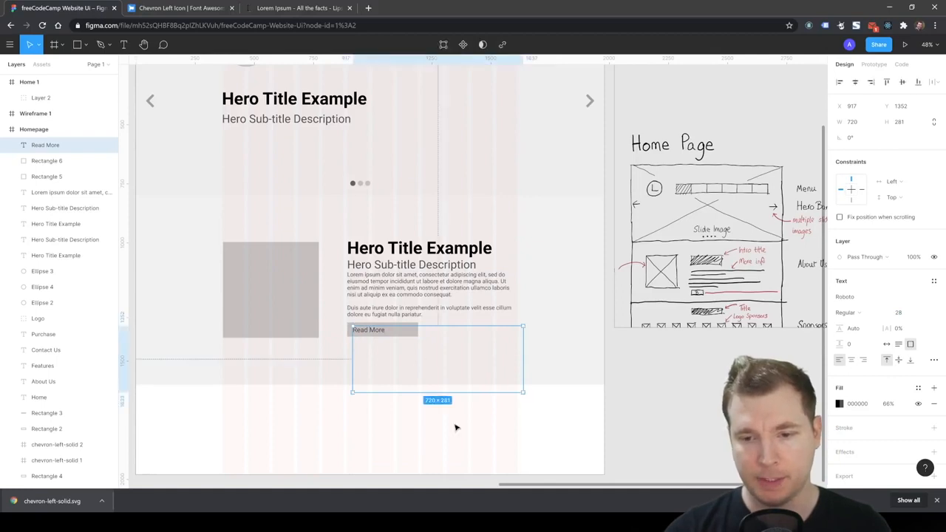
drag(522, 394, 412, 334)
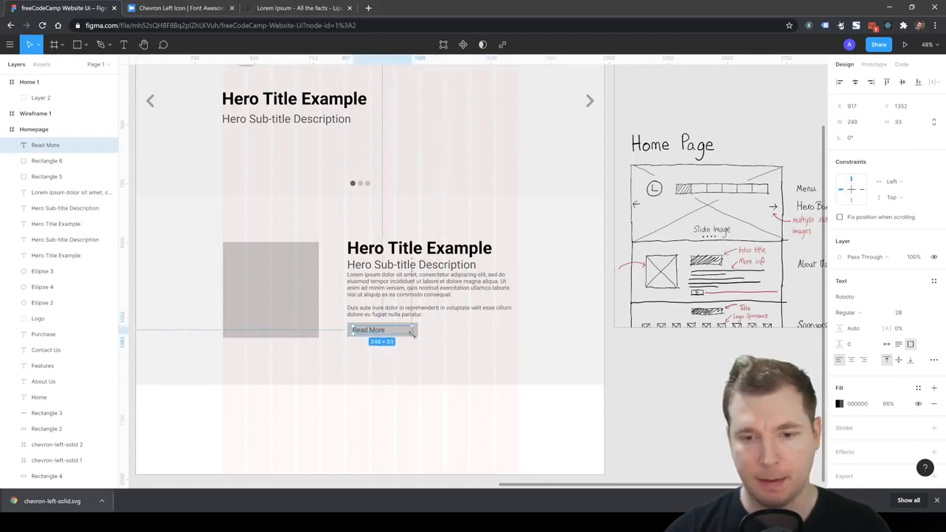
scroll(351, 360, up, 2)
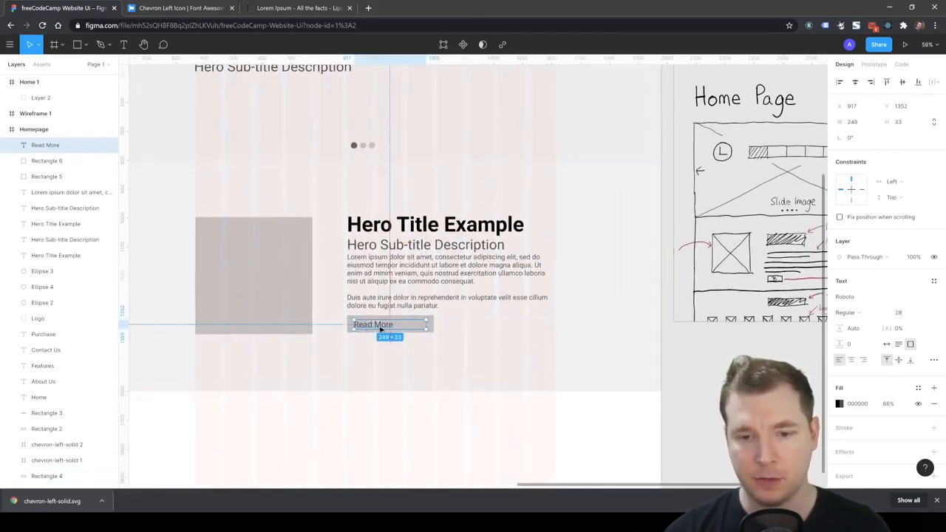
key(shift+Right)
key(shift+Right)
key(shift+Right)
key(shift+Right)
key(shift+Right)
key(shift+Right)
drag(382, 329, 377, 328)
- Fill the button rectangle dark grey and the Read More text white (FFFFFF)
click(395, 360)
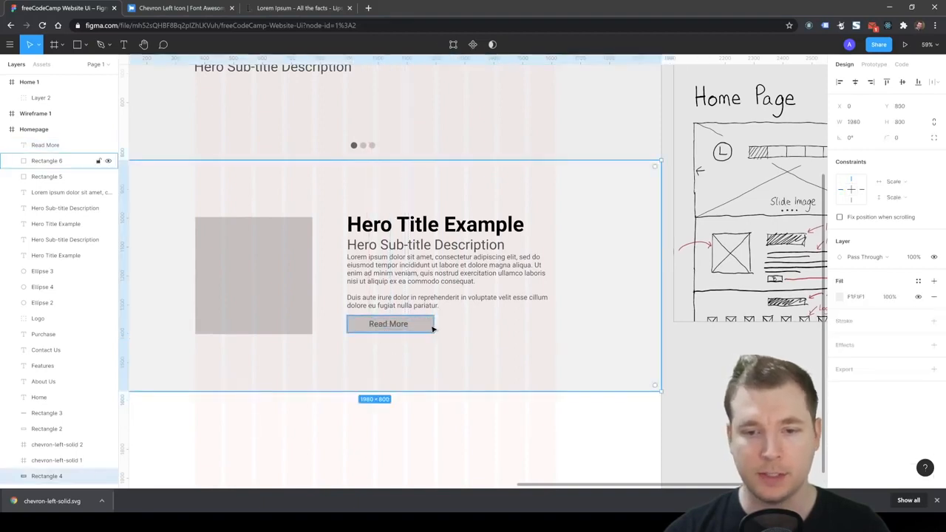
click(433, 329)
scroll(443, 337, up, 1)
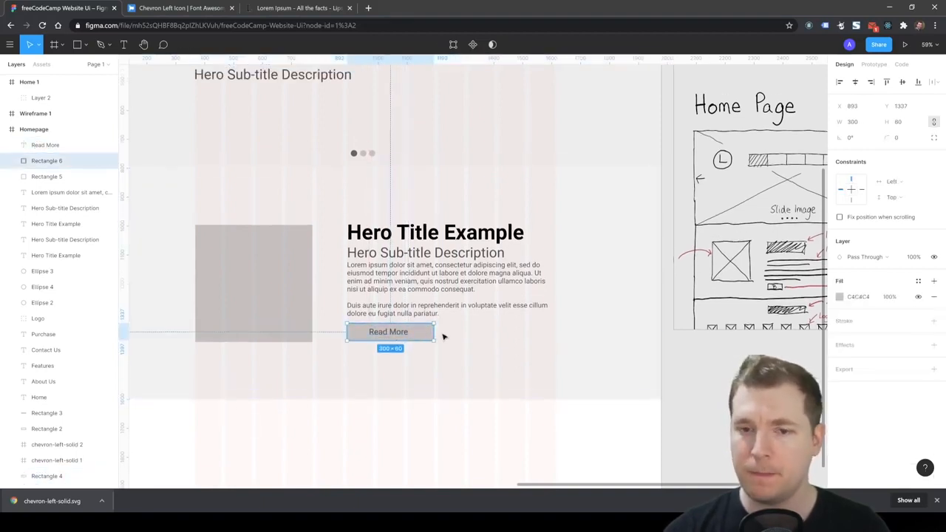
scroll(434, 340, down, 1)
click(838, 297)
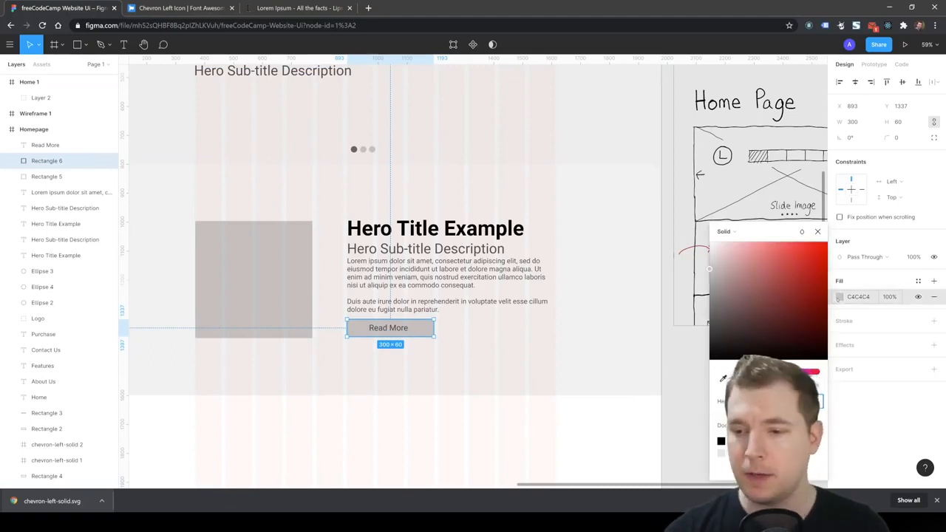
click(711, 320)
click(382, 332)
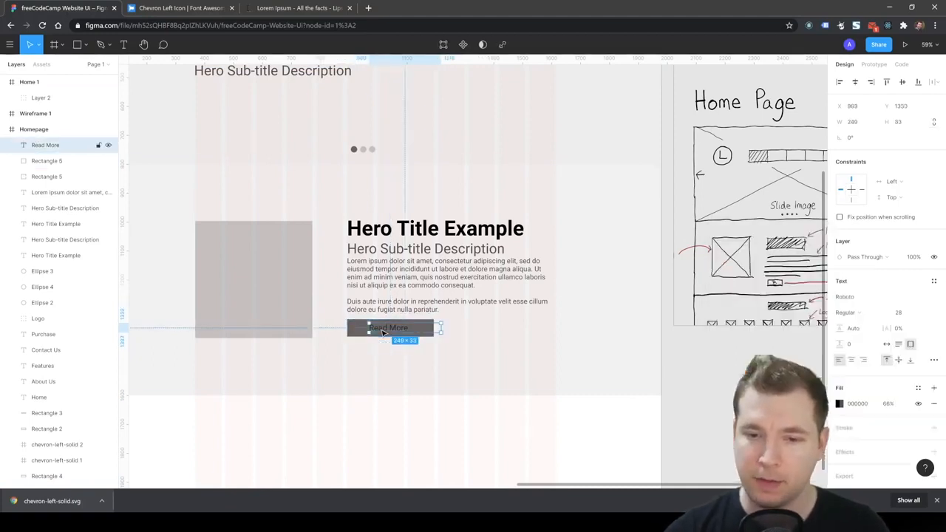
click(840, 403)
drag(740, 269, 652, 205)
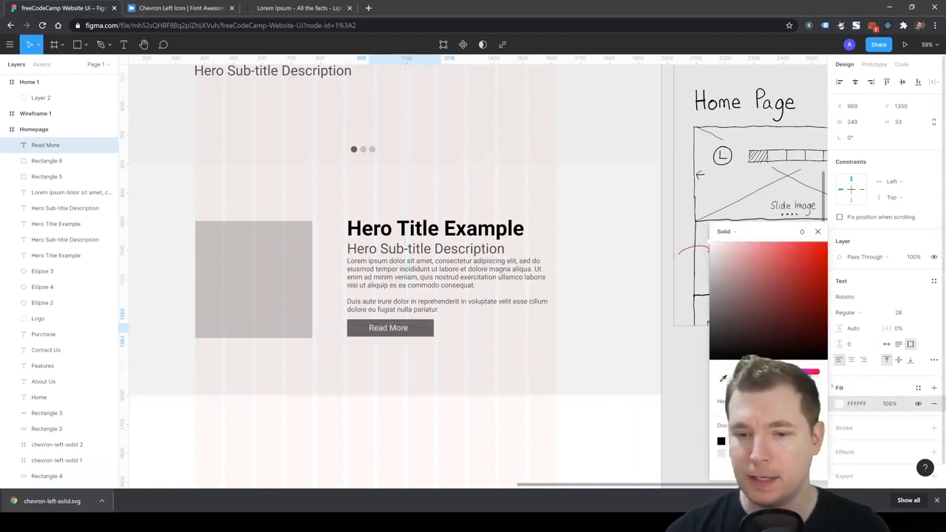
click(550, 362)
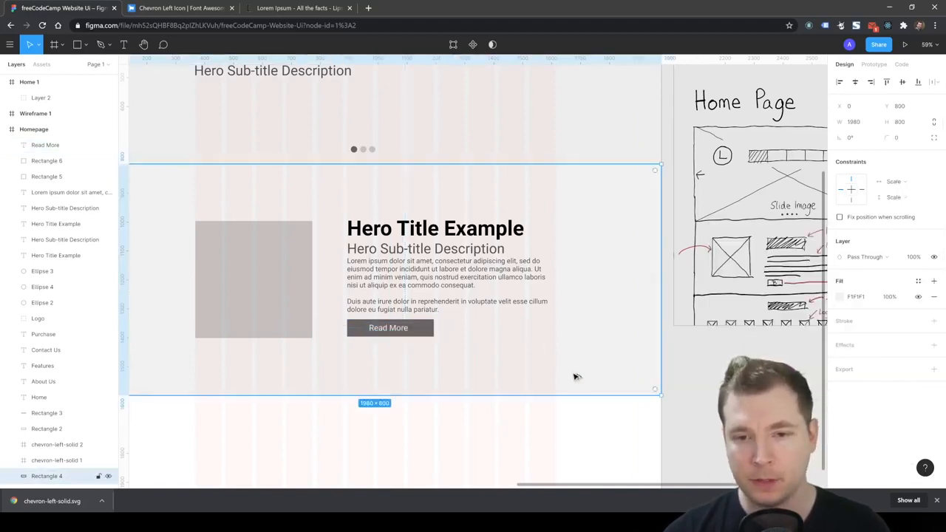
scroll(576, 377, down, 2)
click(375, 437)
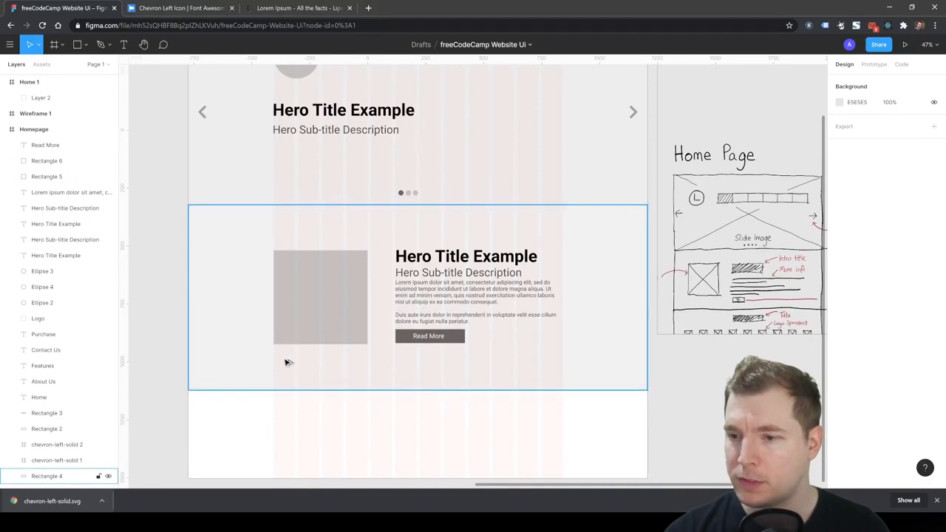
scroll(507, 411, down, 2)
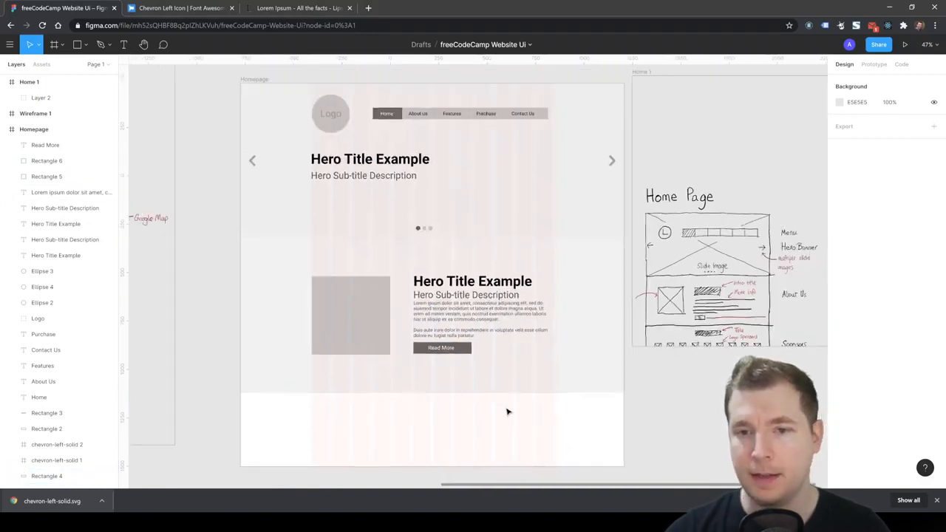
scroll(525, 402, up, 1)
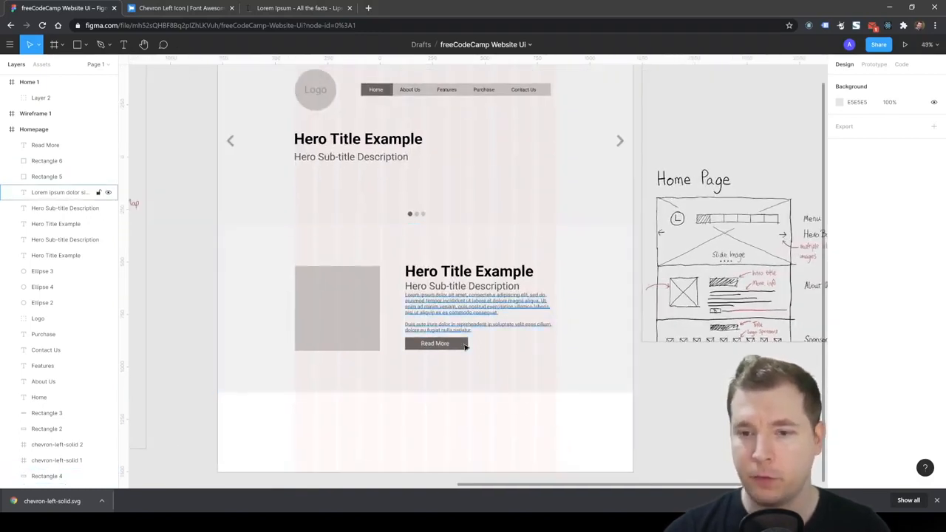
- Resize the second section's heading against the hero title, settling on 50 after trying 64 and 48
click(468, 272)
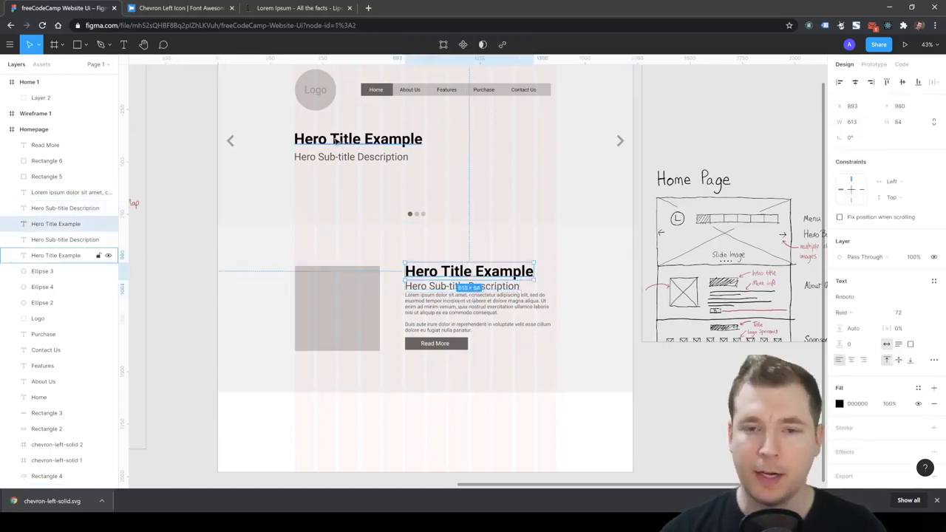
click(368, 142)
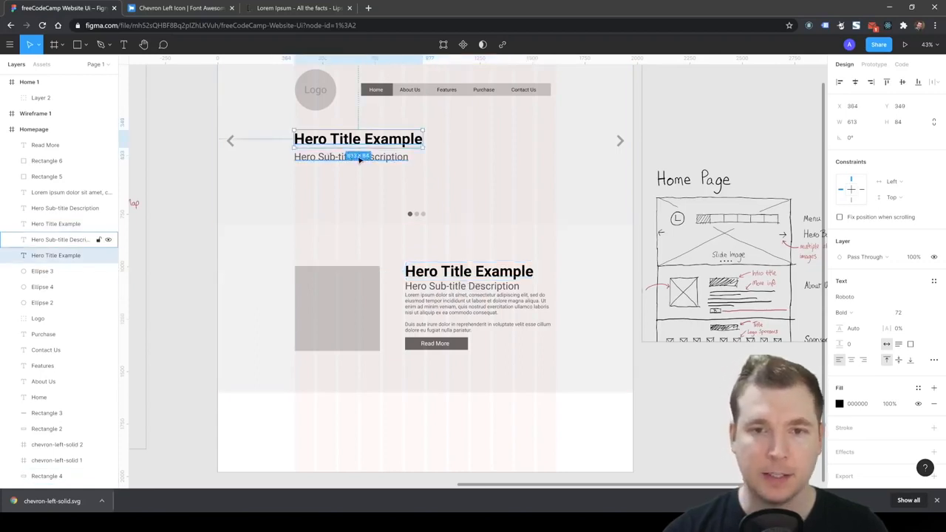
click(360, 157)
scroll(436, 348, up, 3)
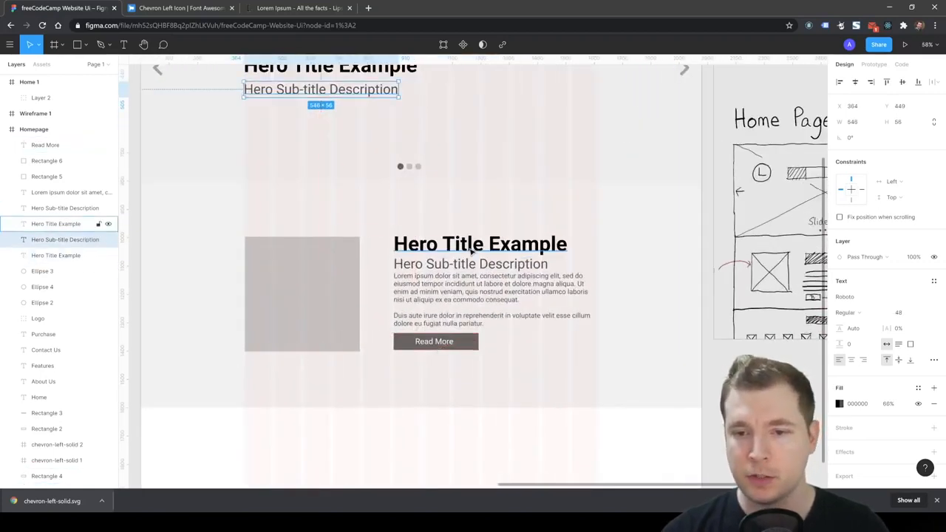
click(470, 250)
click(904, 313)
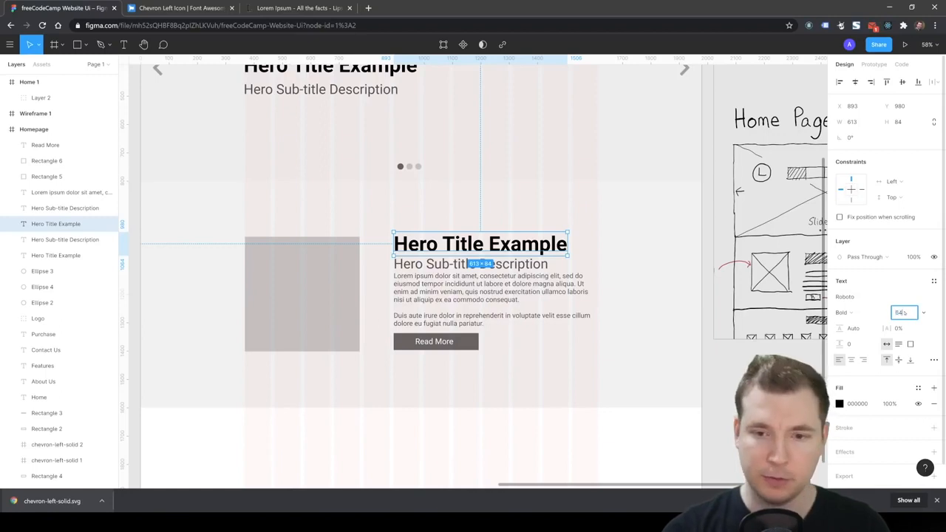
text(64)
key(Return)
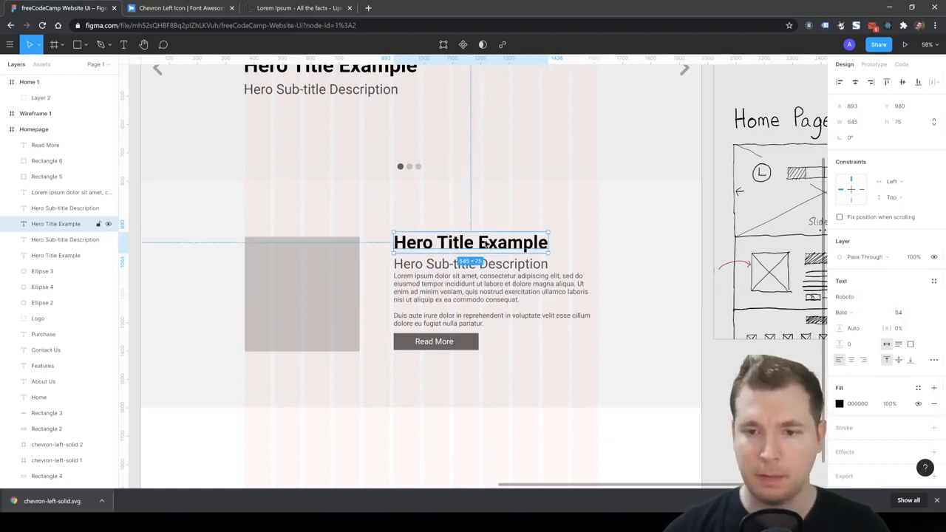
click(905, 314)
text(48)
key(Return)
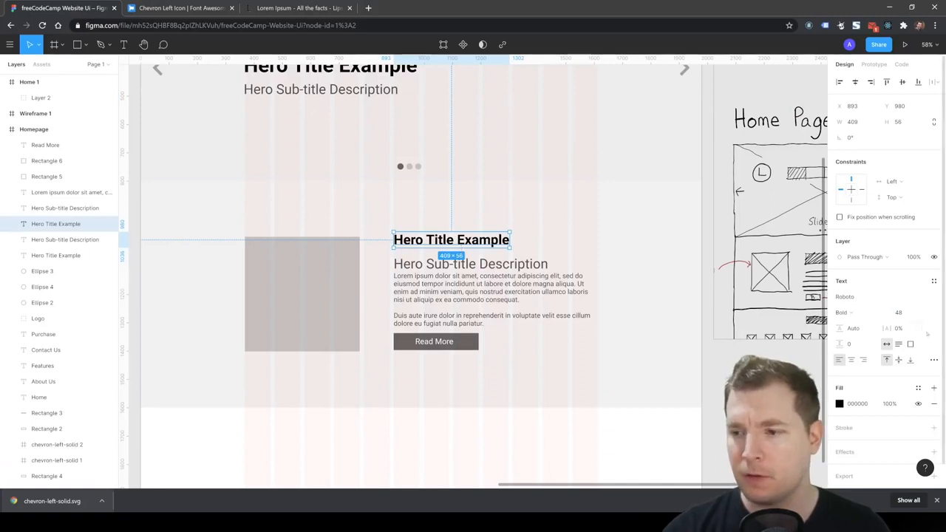
click(899, 313)
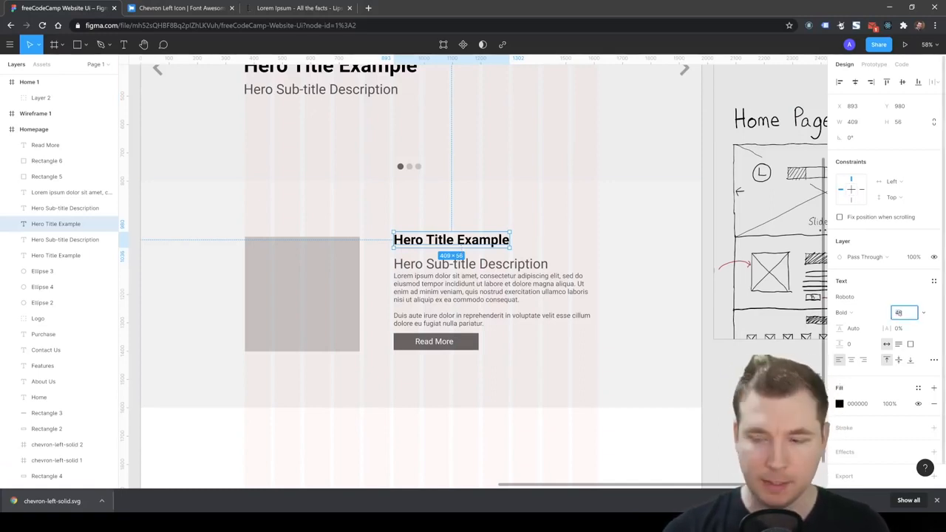
key(Return)
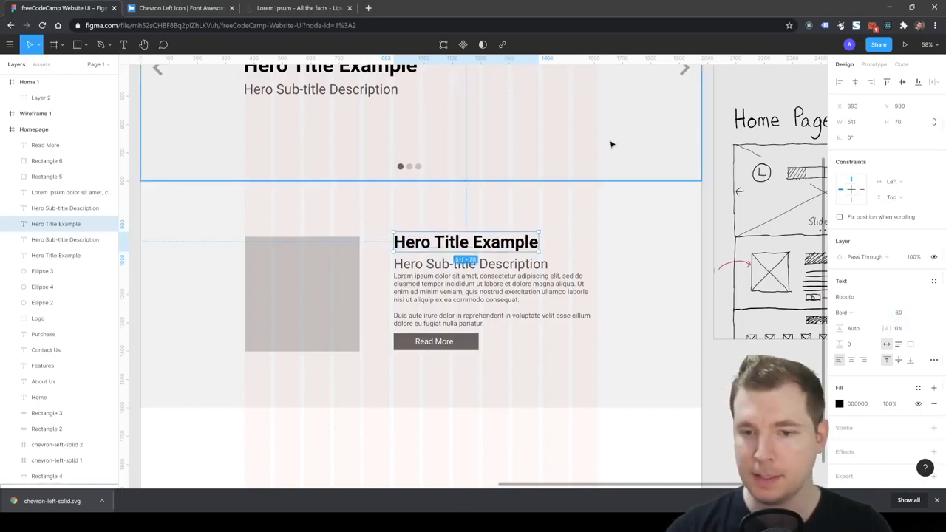
- Set the sub-title to 36 and pull it and the Lorem ipsum paragraph up under the heading
click(481, 263)
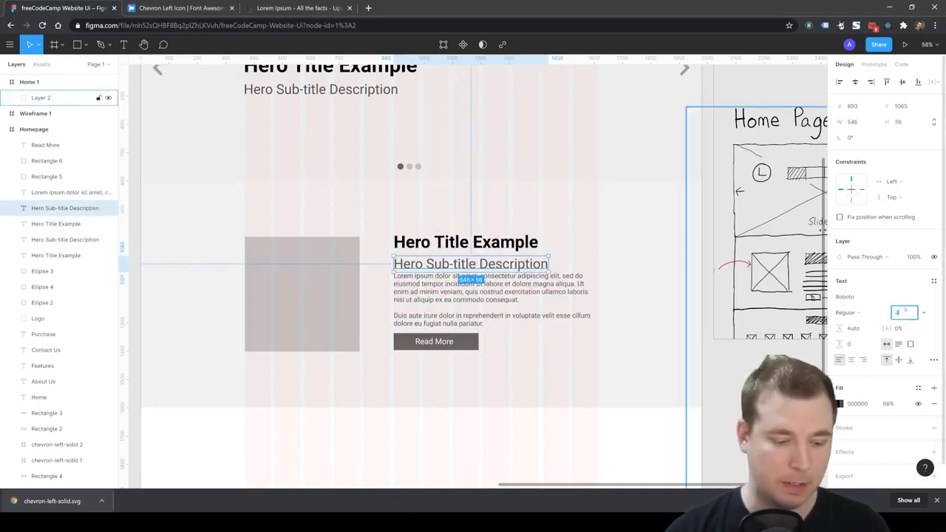
text(36)
key(Return)
mouse_move(409, 264)
mouse_down()
mouse_move(418, 244)
mouse_move(419, 262)
mouse_up()
drag(429, 298, 428, 291)
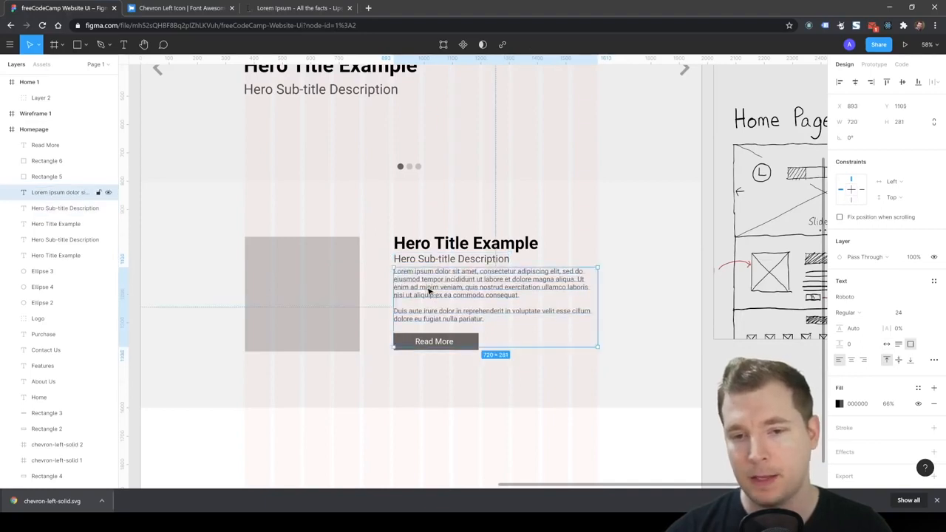
click(517, 437)
scroll(517, 436, up, 4)
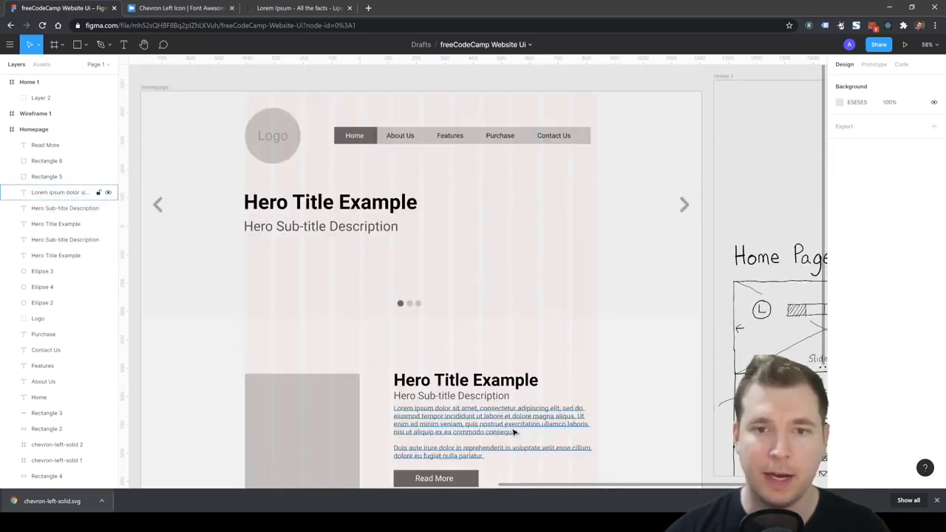
- Hide the Homepage frame's layout grid
scroll(385, 312, down, 1)
scroll(443, 333, down, 5)
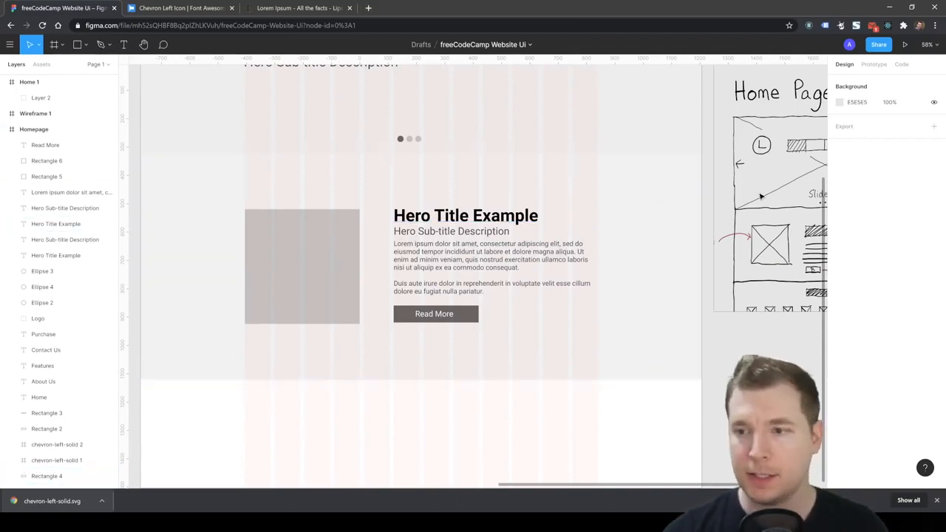
scroll(383, 202, up, 9)
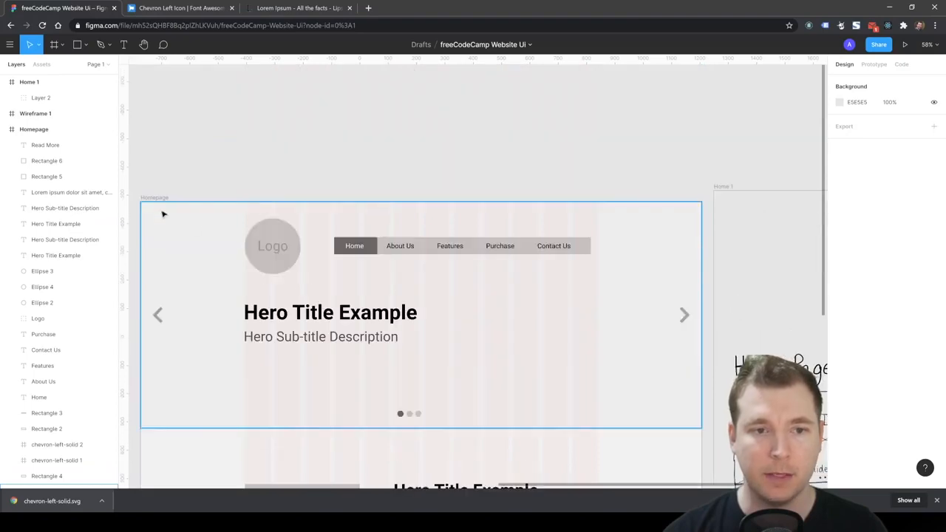
click(159, 198)
click(918, 233)
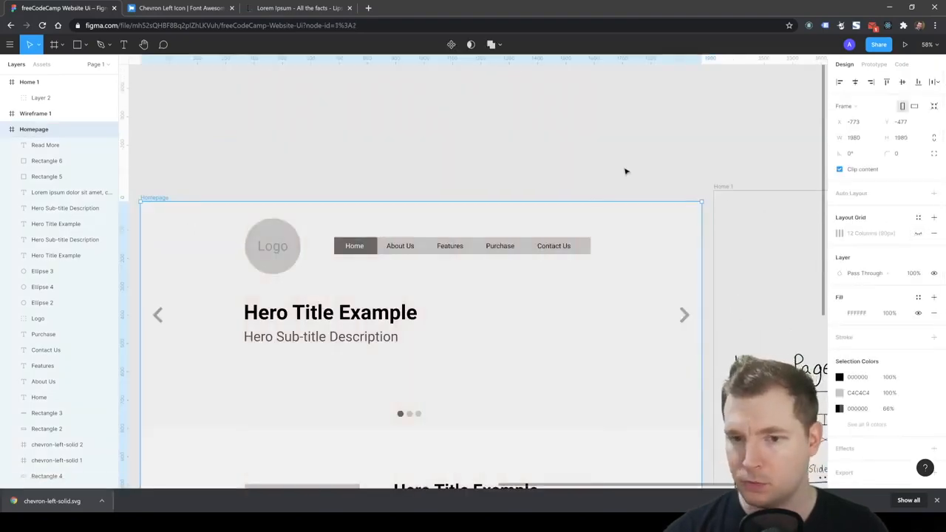
scroll(623, 169, down, 5)
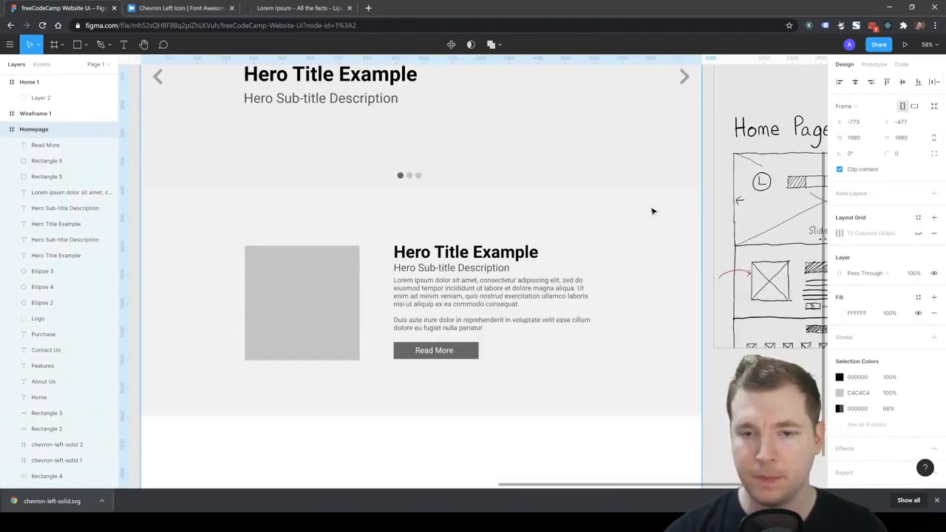
- Change the second section background, Rectangle 4, to white FFFFFF
click(273, 262)
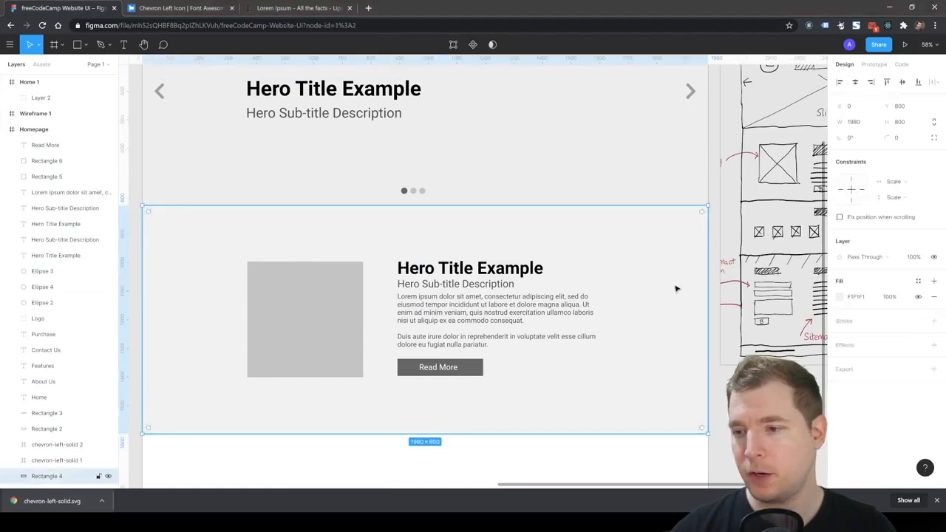
click(841, 296)
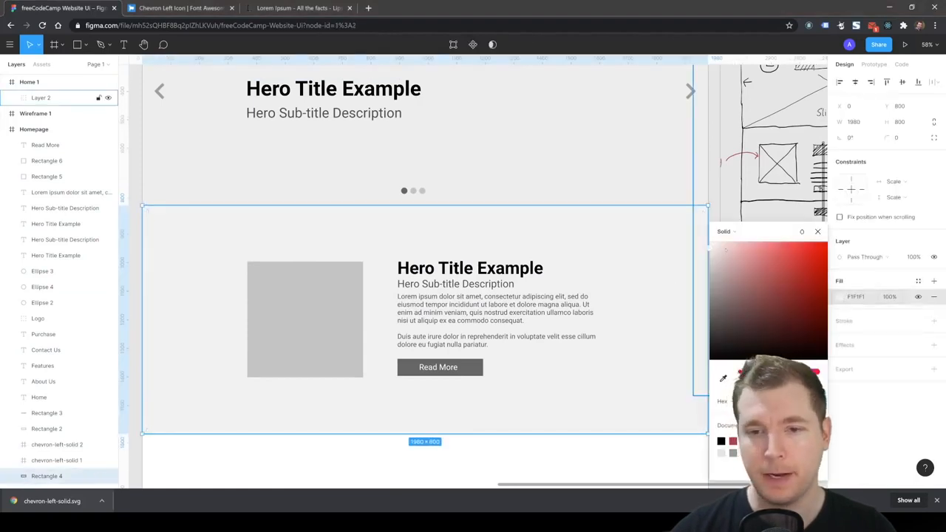
drag(726, 250, 706, 232)
click(720, 190)
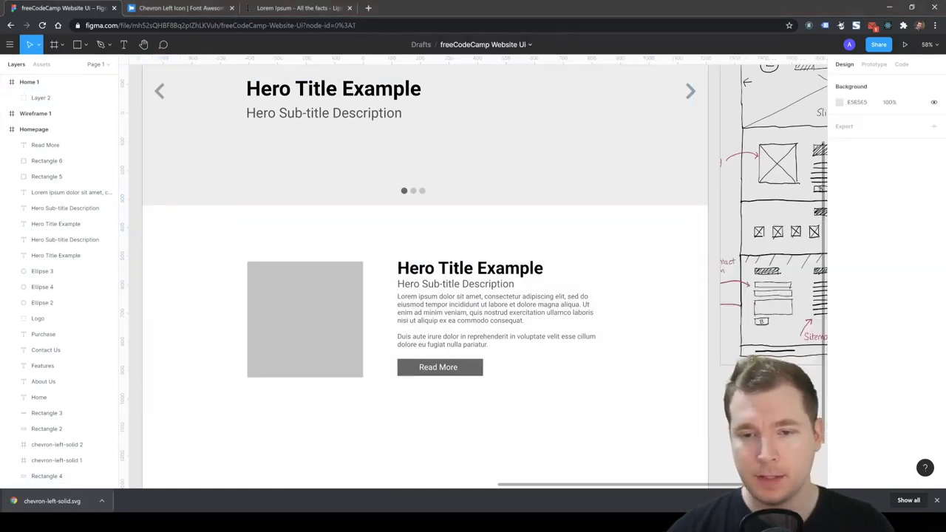
click(627, 279)
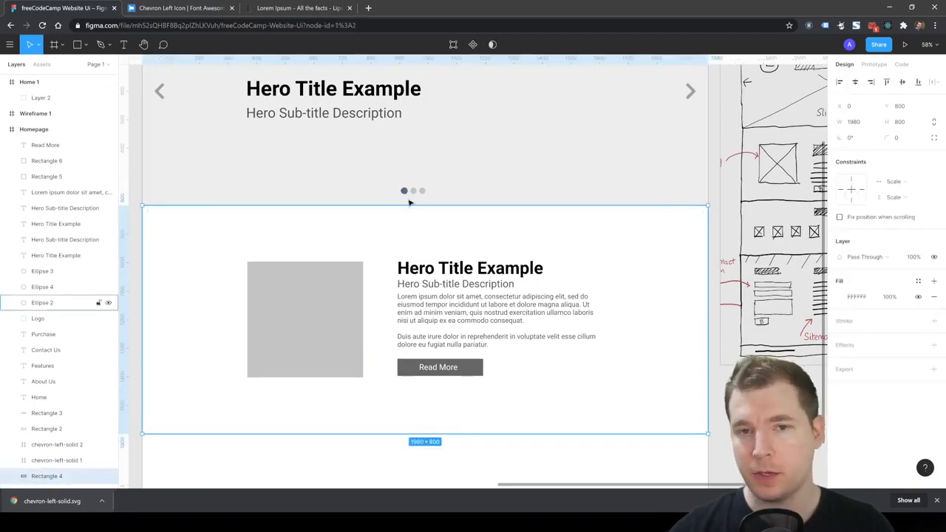
click(775, 231)
- Try a temporary spacer rectangle above the grey square, undo it, and review the section layout
scroll(453, 241, down, 5)
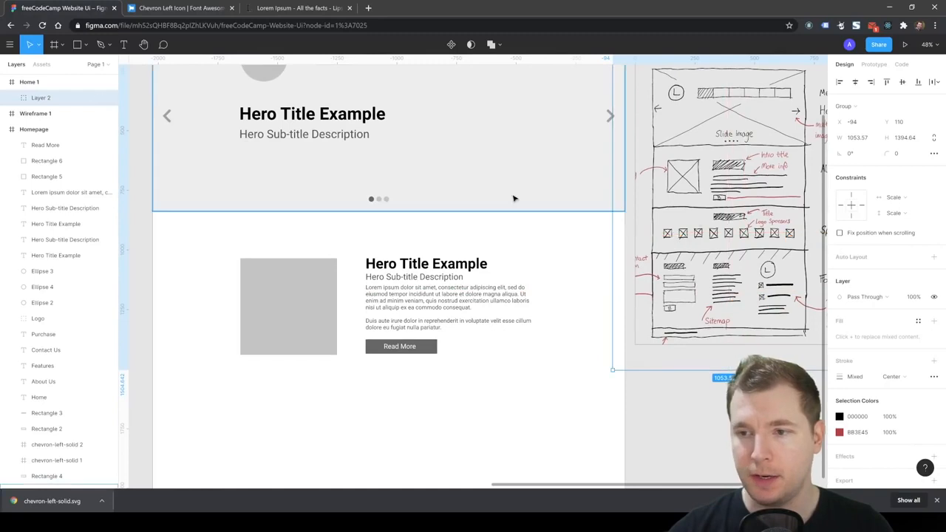
key(r)
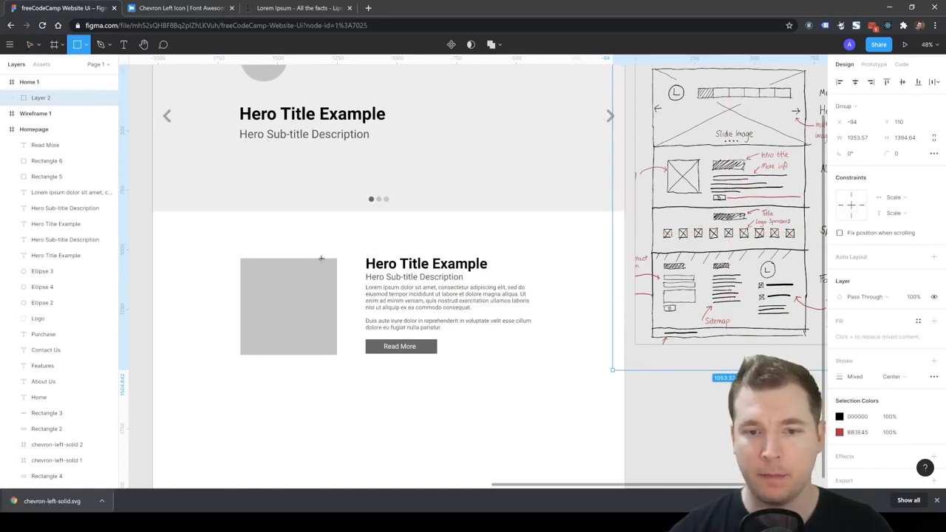
drag(321, 258, 334, 212)
key(ctrl+z)
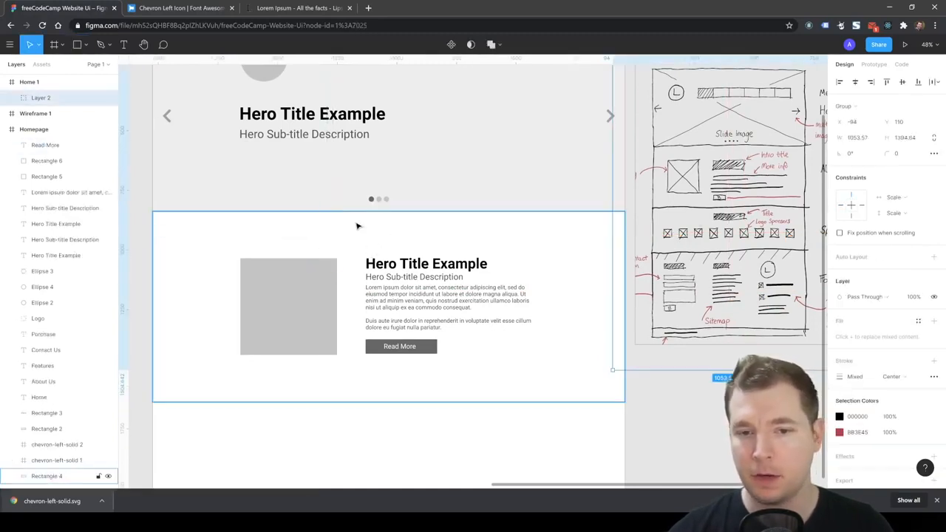
click(317, 300)
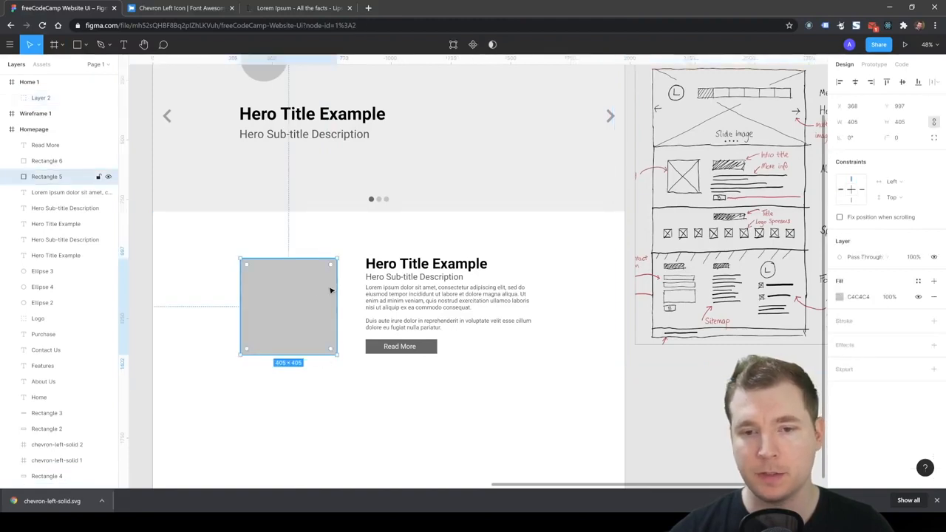
scroll(370, 266, up, 3)
scroll(320, 245, down, 1)
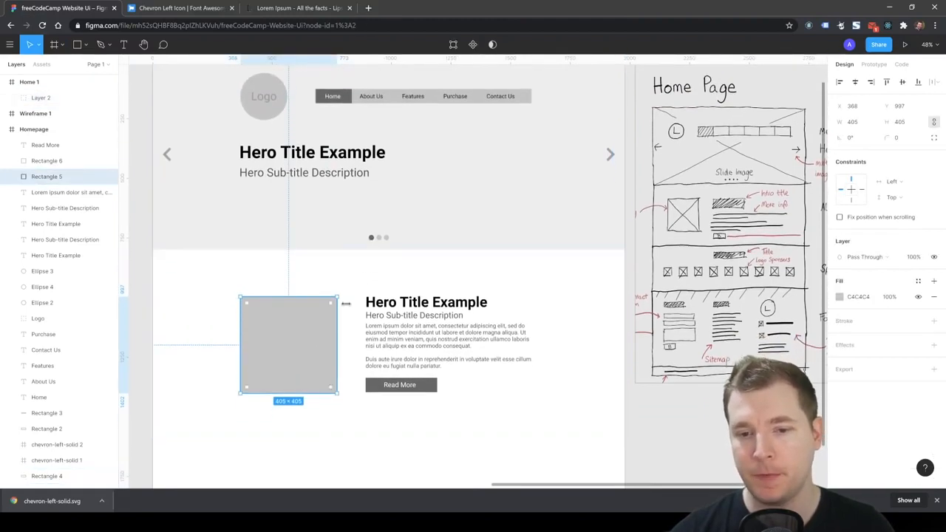
click(367, 274)
click(301, 224)
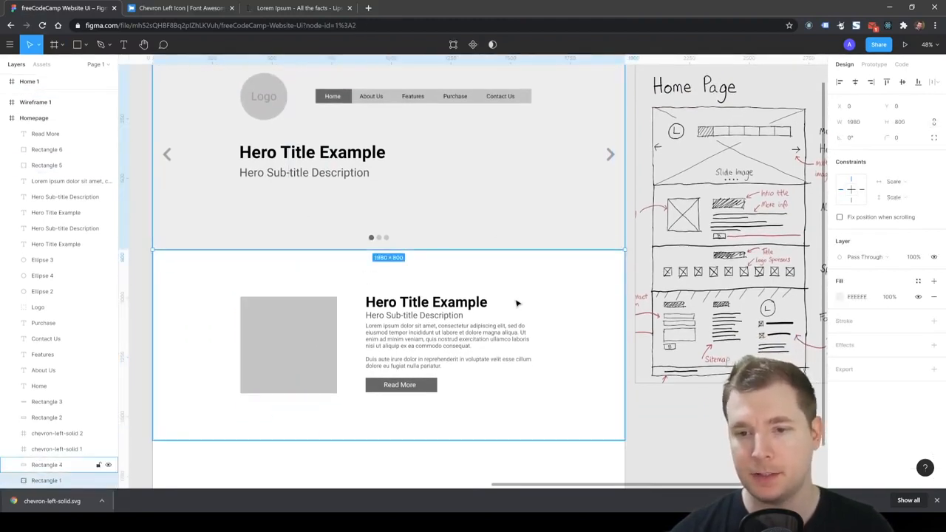
click(321, 284)
scroll(326, 256, down, 2)
scroll(326, 257, down, 1)
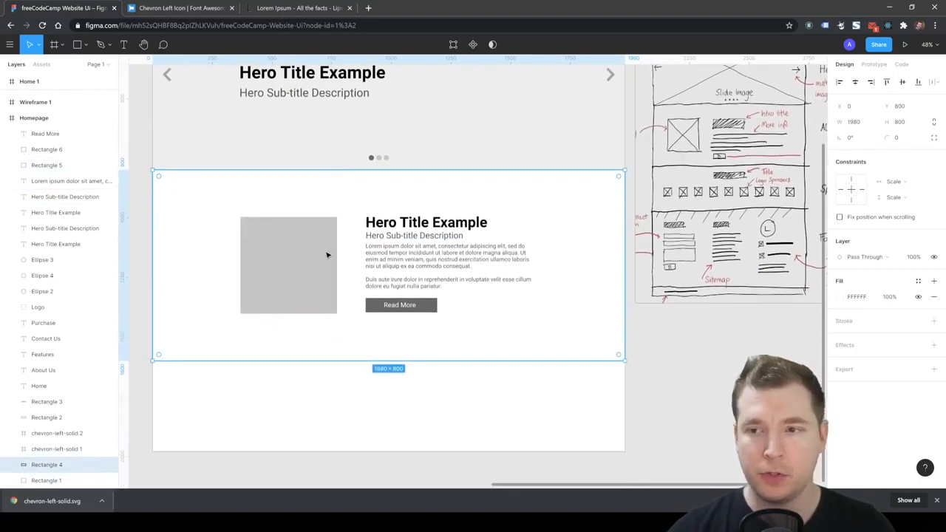
scroll(355, 297, down, 5)
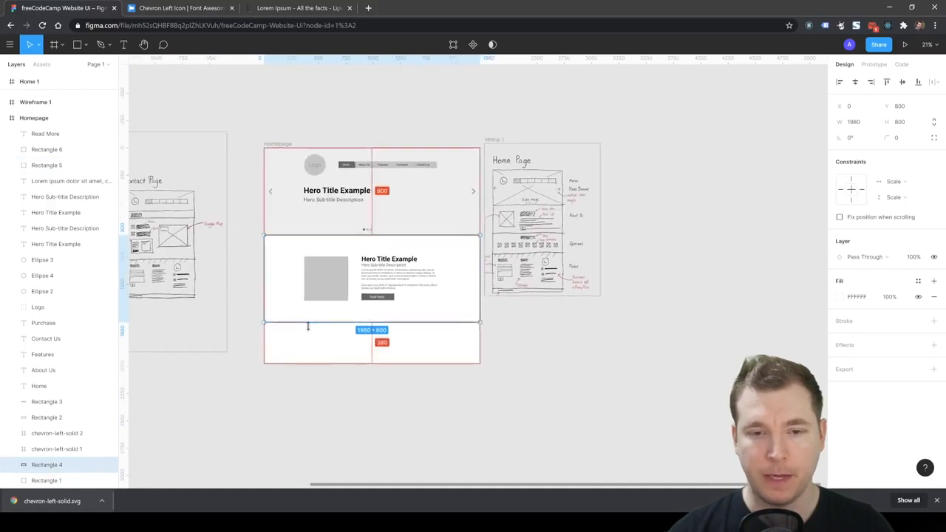
scroll(308, 325, up, 4)
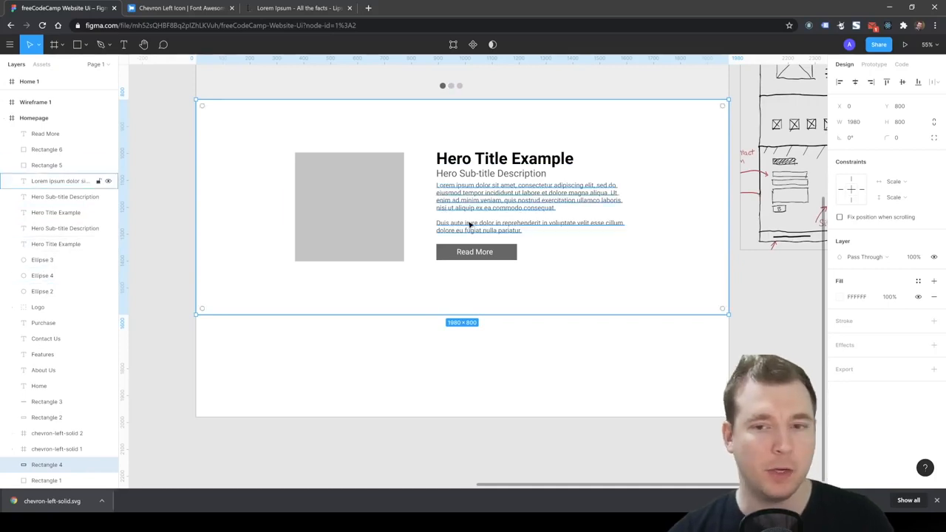
- Group all the second section's elements and name the group 'About Us Section'
click(366, 200)
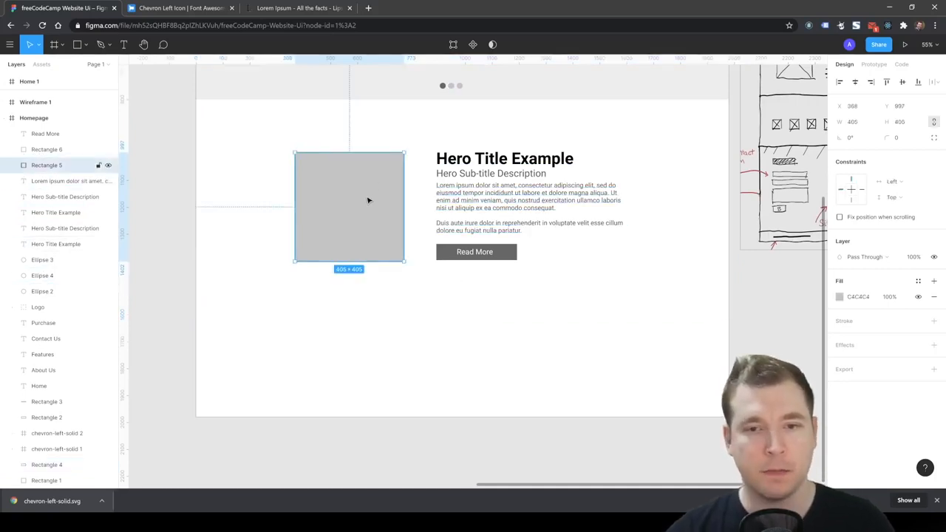
click(459, 175)
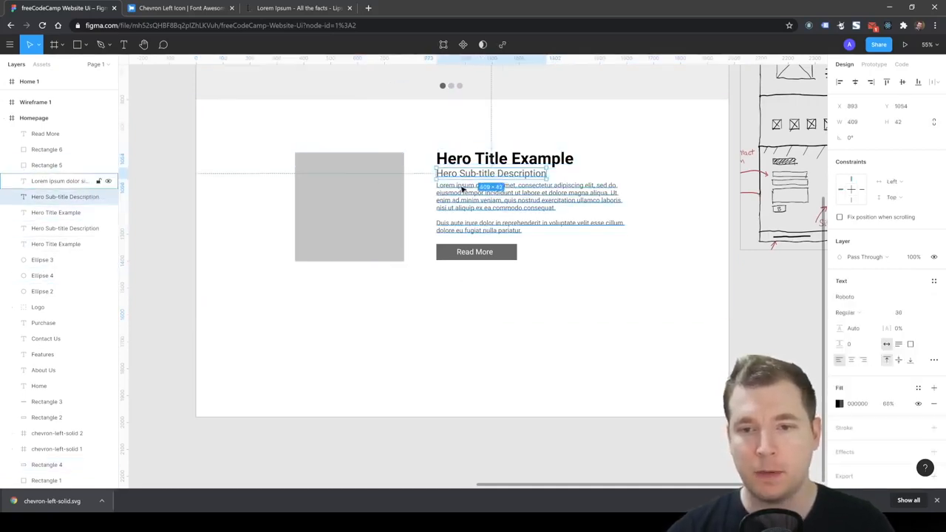
shift+click(382, 180)
shift+click(441, 159)
shift+click(517, 195)
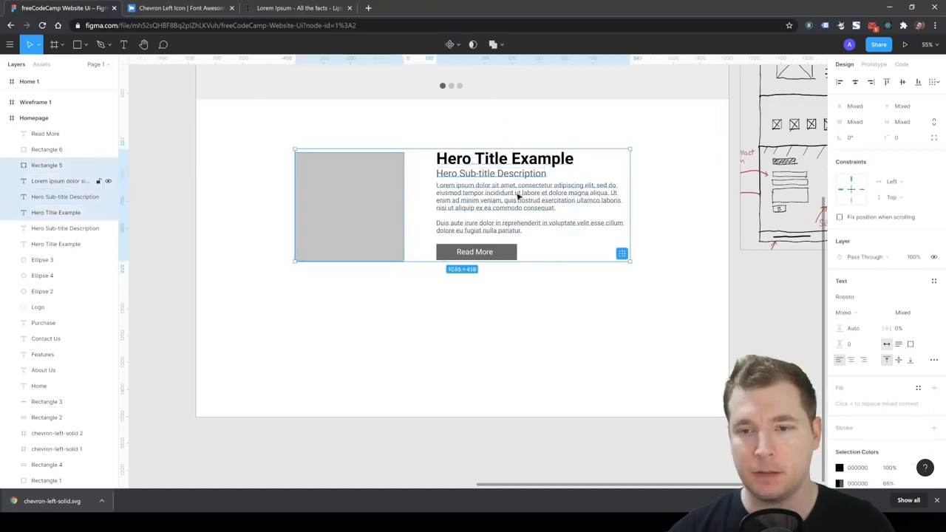
shift+click(510, 254)
shift+click(688, 200)
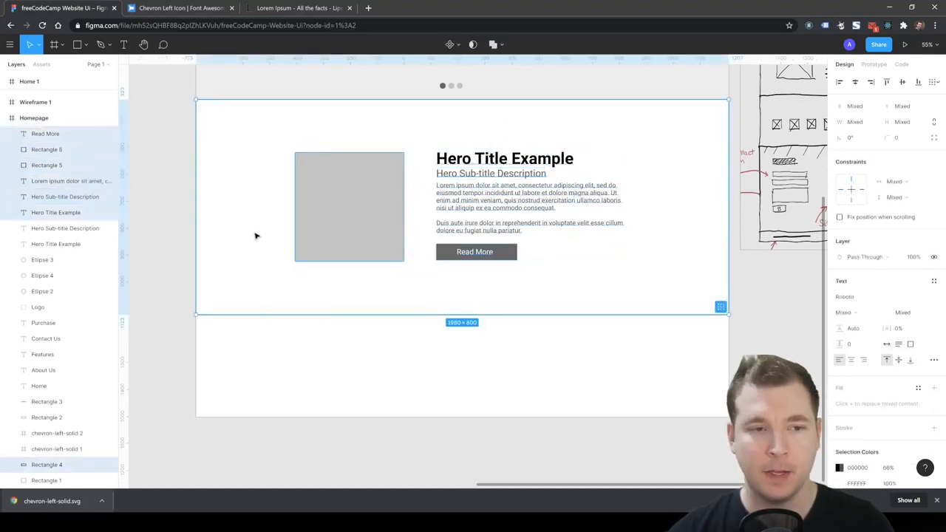
key(ctrl+g)
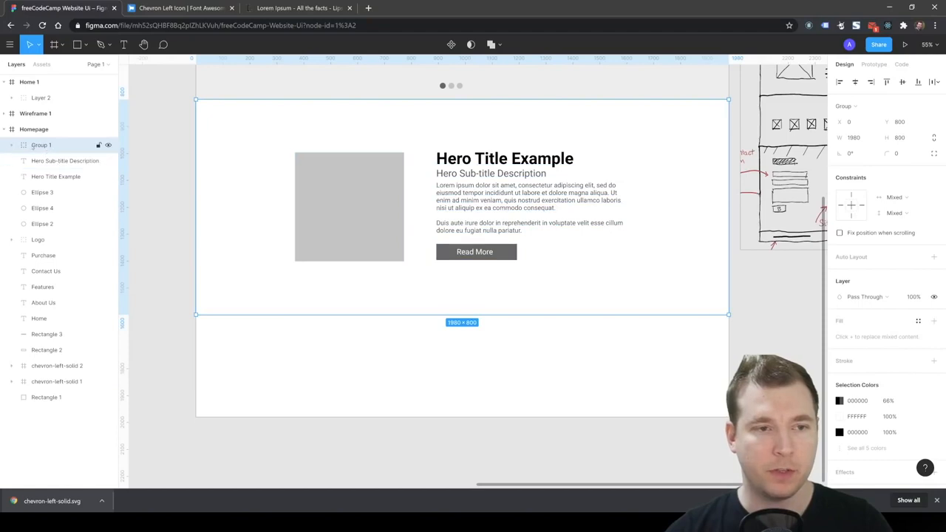
double_click(41, 146)
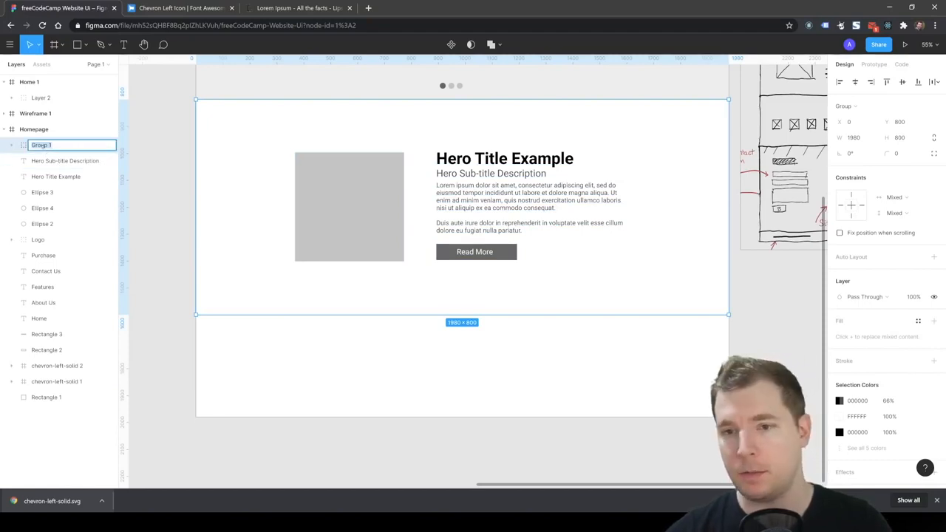
text(About Us Secti)
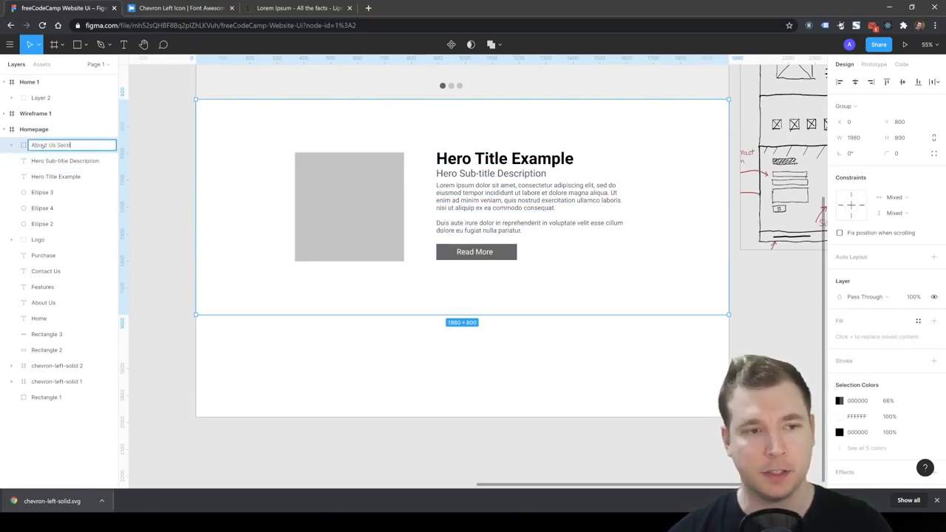
text(on)
key(Return)
- Undo an accidental move, then rename the grey square layer 'Image'
drag(546, 215, 546, 281)
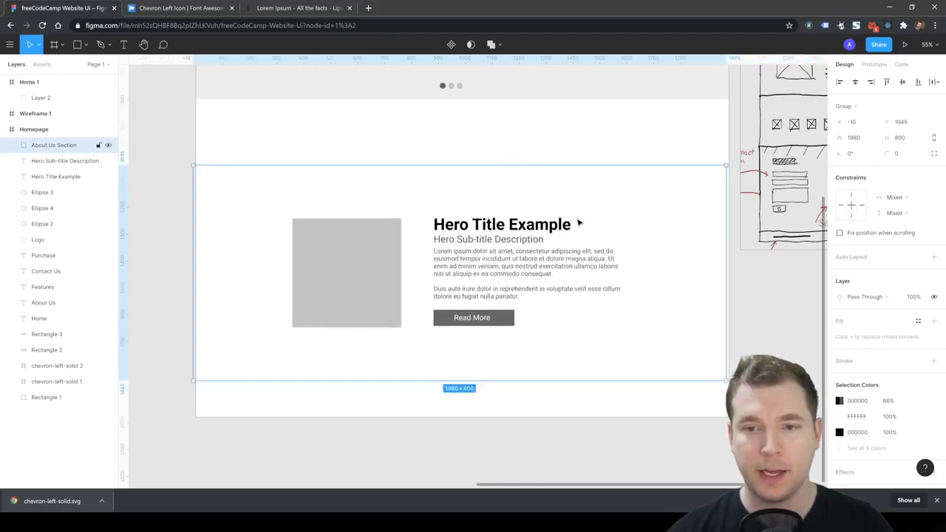
key(ctrl+z)
scroll(318, 212, up, 3)
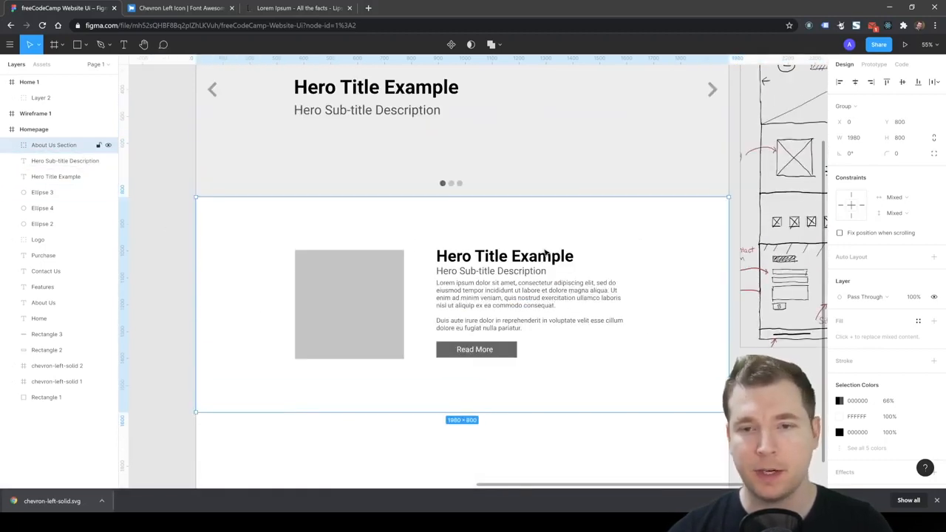
click(10, 145)
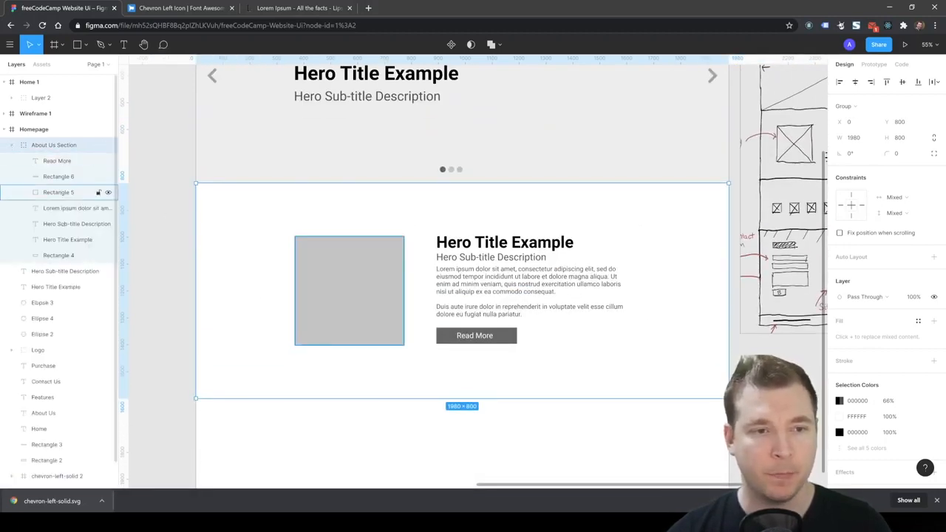
click(53, 193)
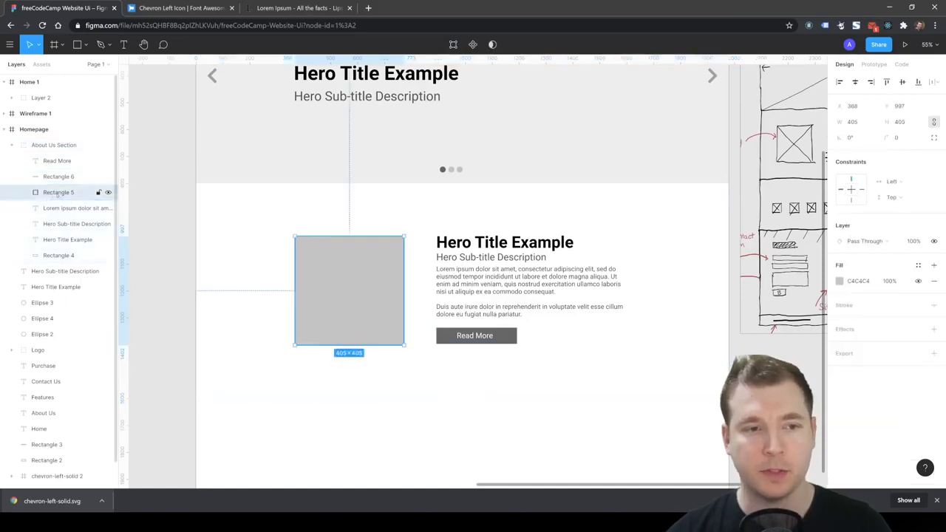
double_click(57, 193)
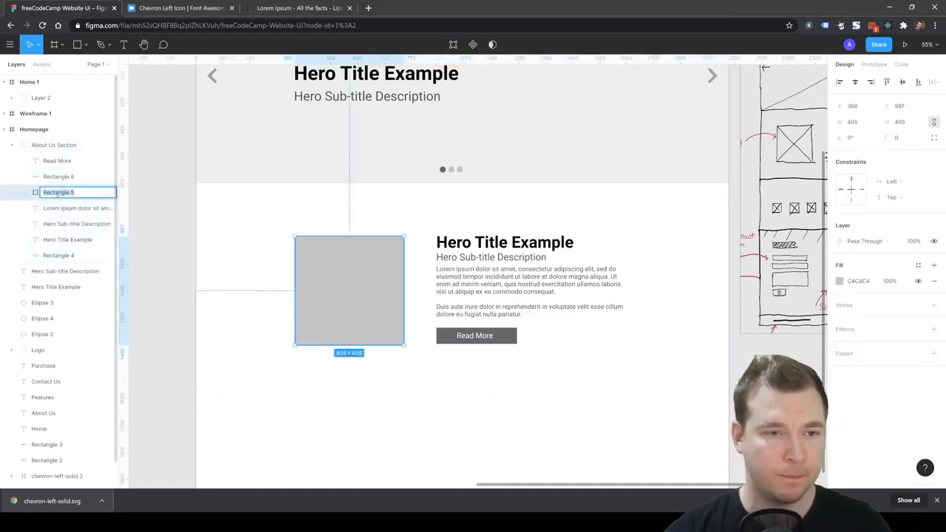
key(Return)
- Group the Read More text with its rectangle as 'Read Me Button' and rename the background 'Bg'
click(59, 176)
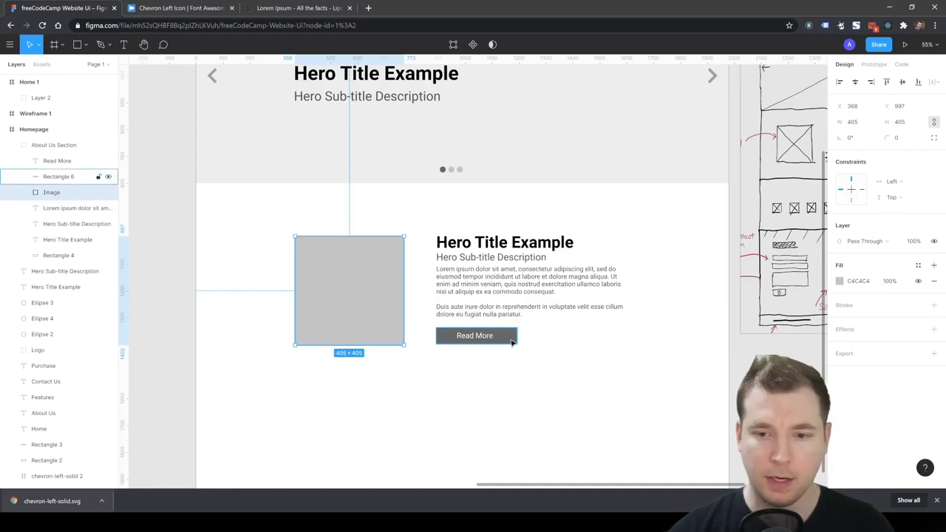
shift+click(58, 160)
key(ctrl+g)
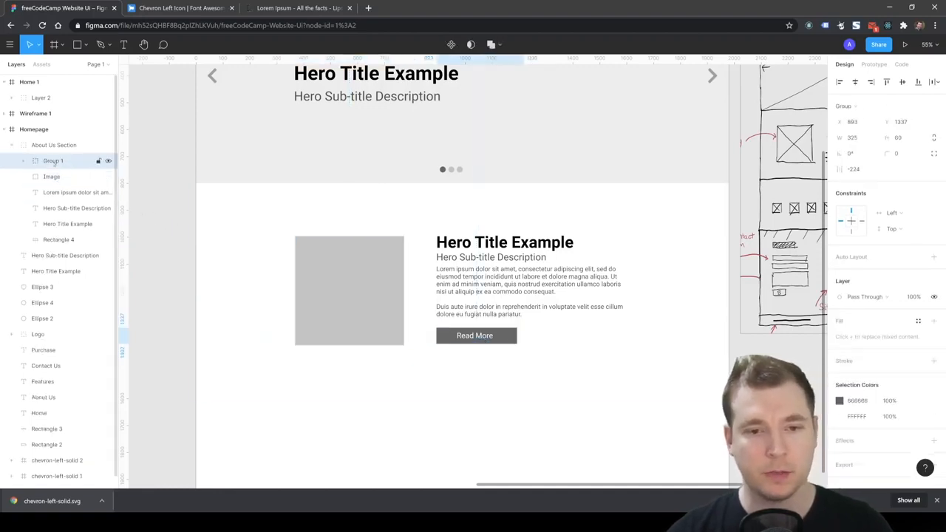
text(Read Me Button)
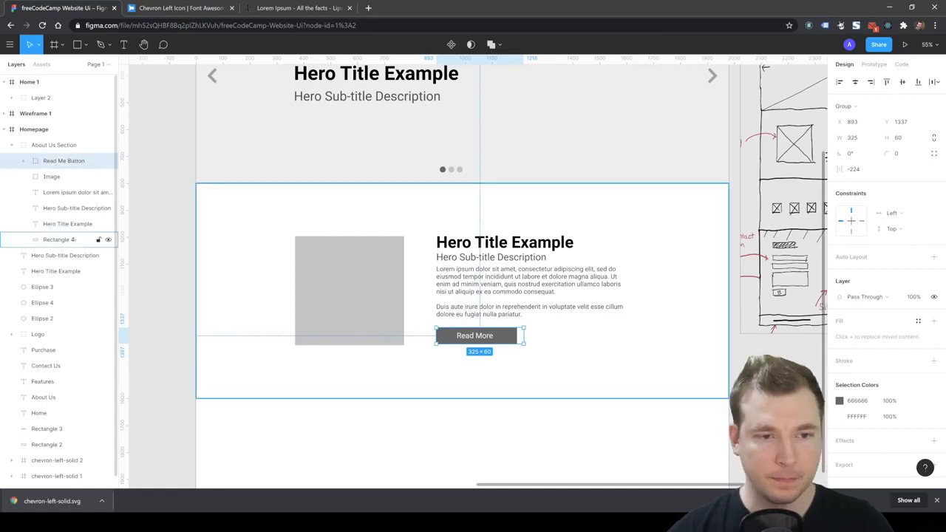
click(57, 239)
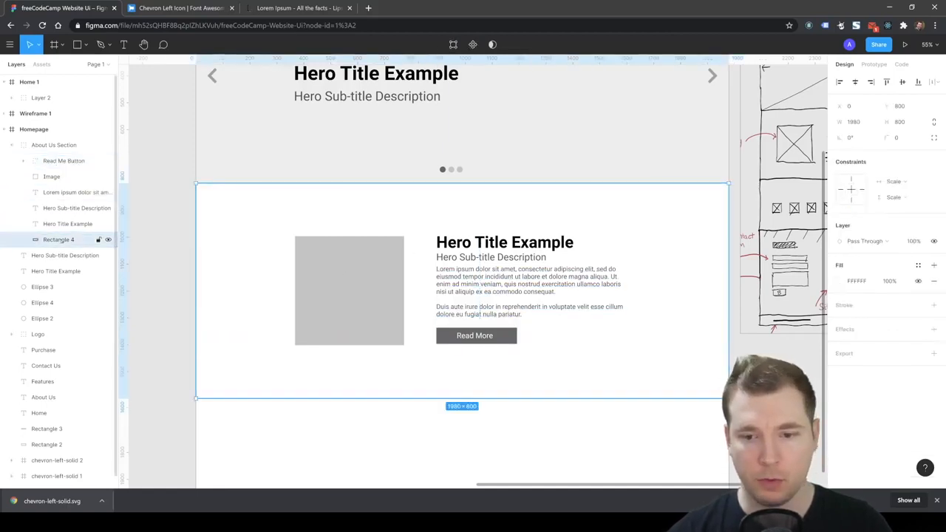
text(Bg)
key(Return)
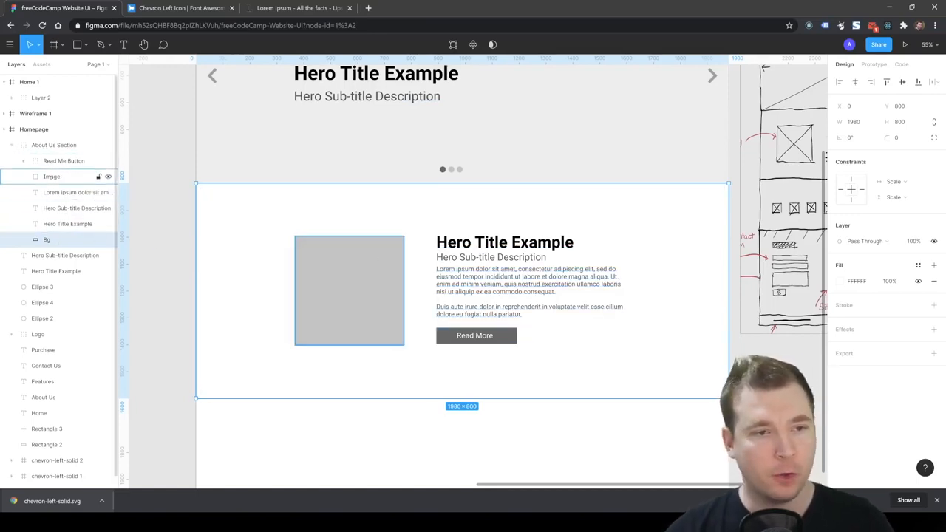
- Reorder layers: Image on top, titles below it, Read Me Button just above Bg
click(59, 178)
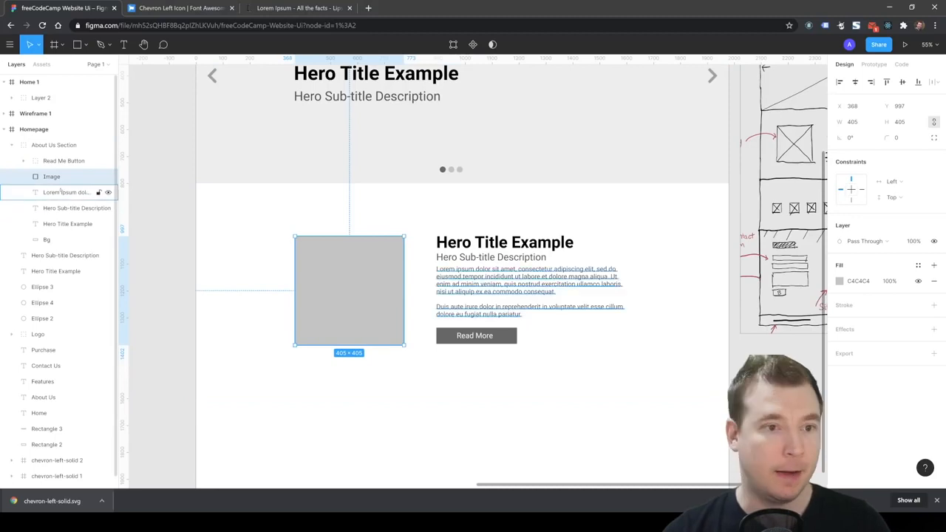
drag(54, 155, 55, 155)
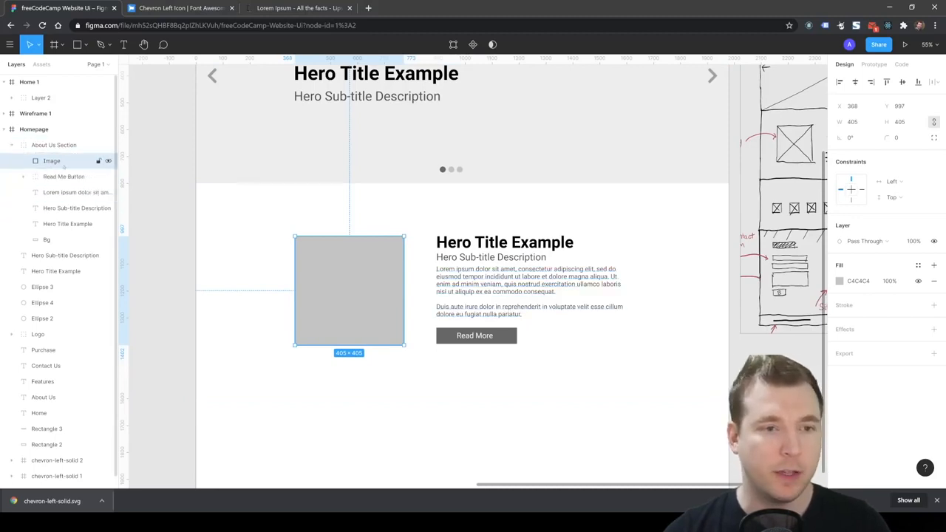
click(59, 178)
drag(59, 228, 59, 235)
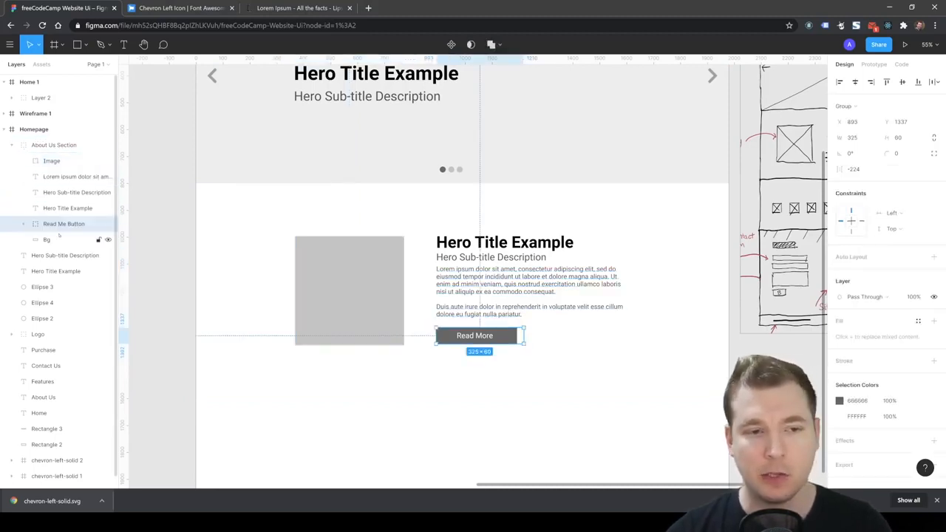
click(80, 209)
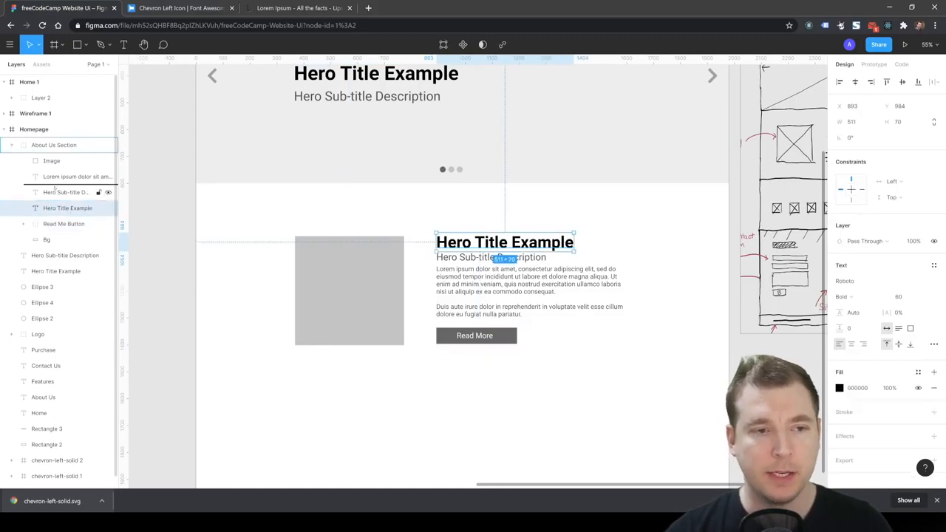
drag(54, 188, 78, 191)
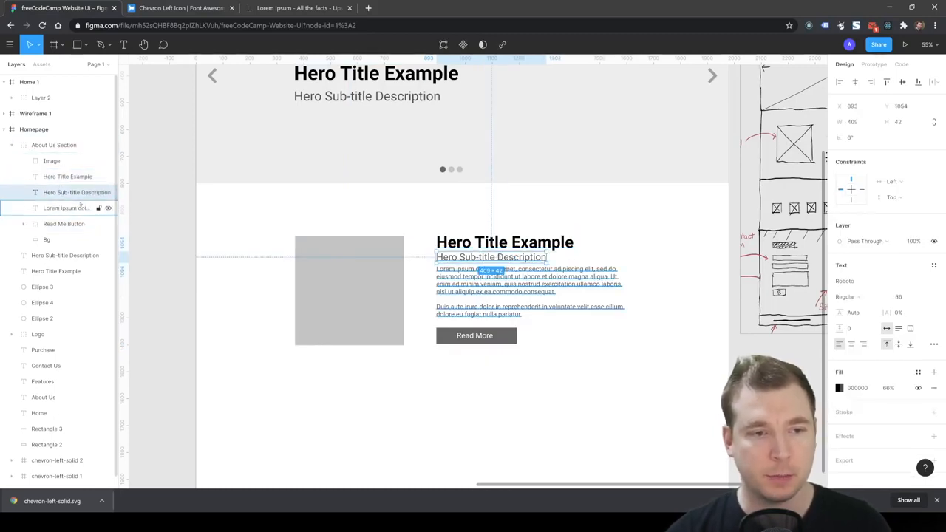
click(56, 210)
click(63, 224)
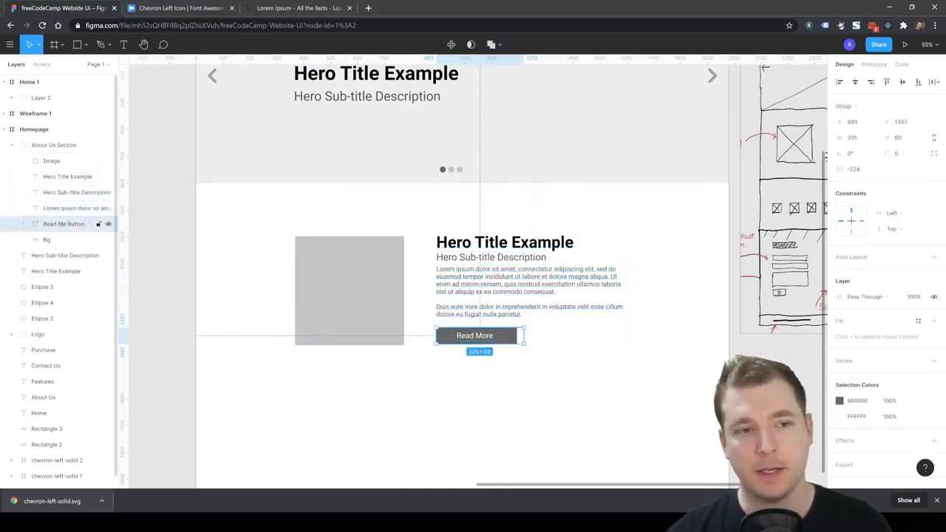
click(88, 166)
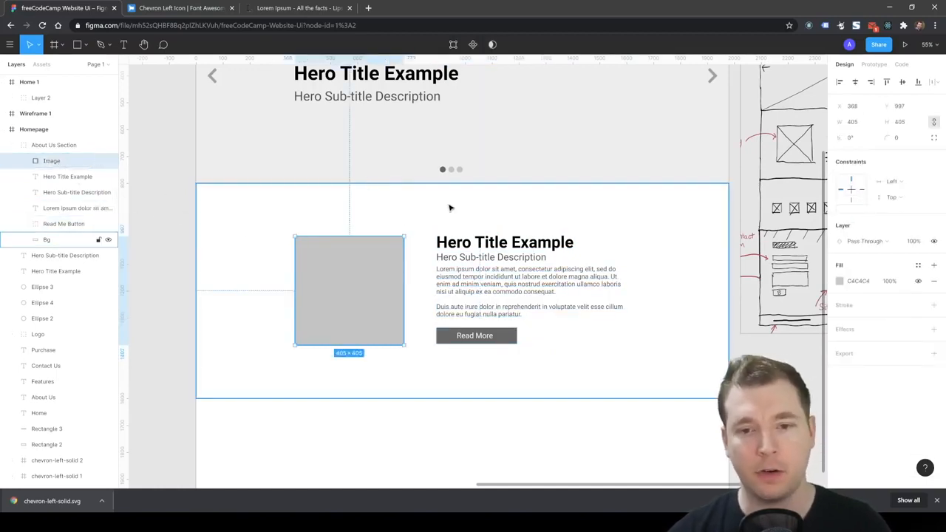
click(26, 147)
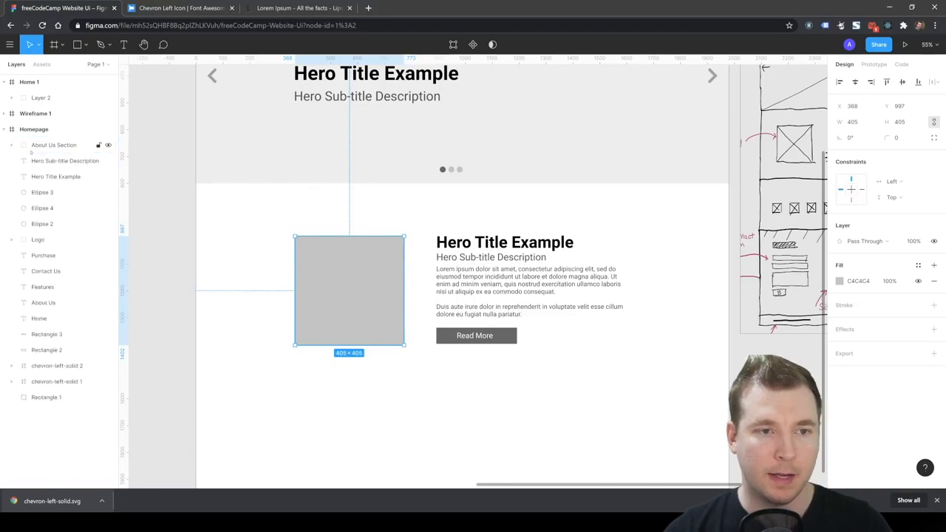
- Select the hero's logo, arrows, dots, titles and background rectangle together
click(39, 146)
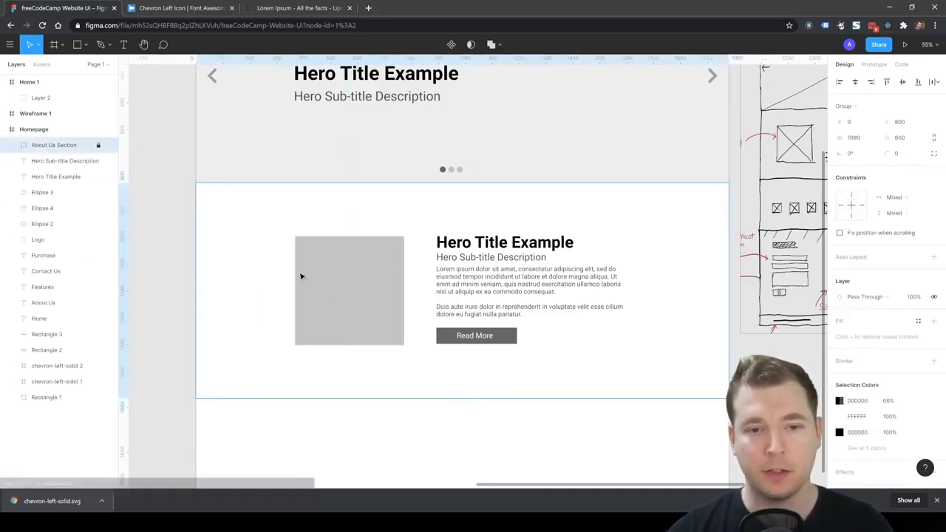
click(347, 409)
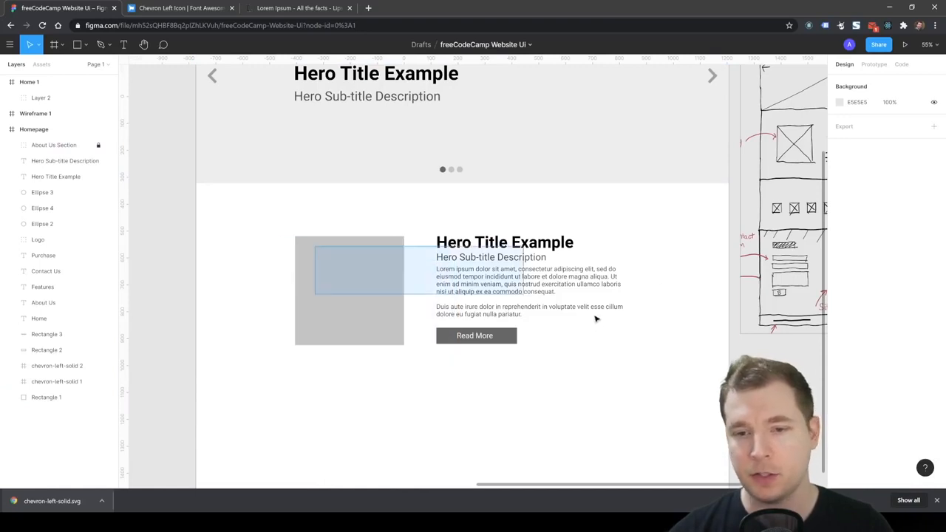
scroll(404, 353, up, 5)
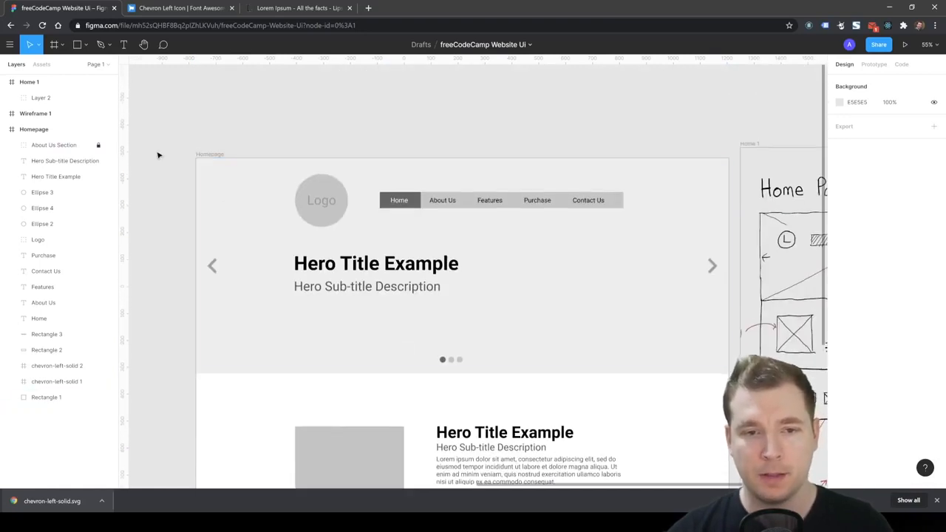
drag(167, 127, 329, 342)
drag(572, 327, 668, 342)
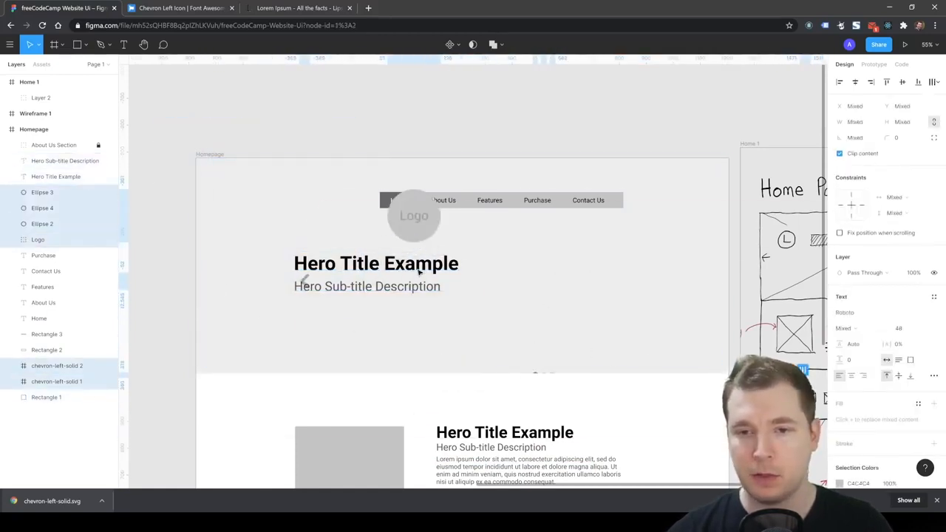
key(ctrl+z)
shift+click(392, 267)
drag(397, 268, 493, 279)
key(ctrl+z)
shift+click(717, 372)
key(ctrl+z)
- Group the selected hero layers and name the group 'Hero Section'
key(ctrl+g)
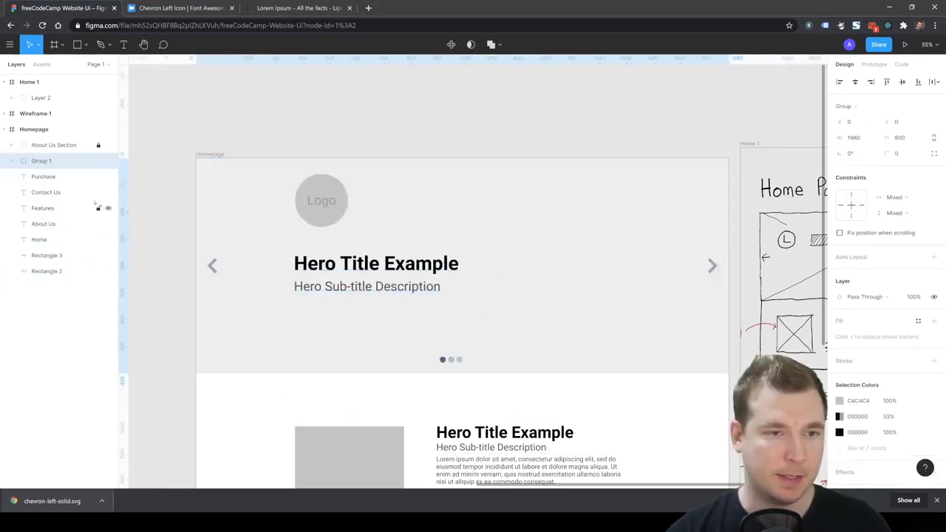
double_click(41, 162)
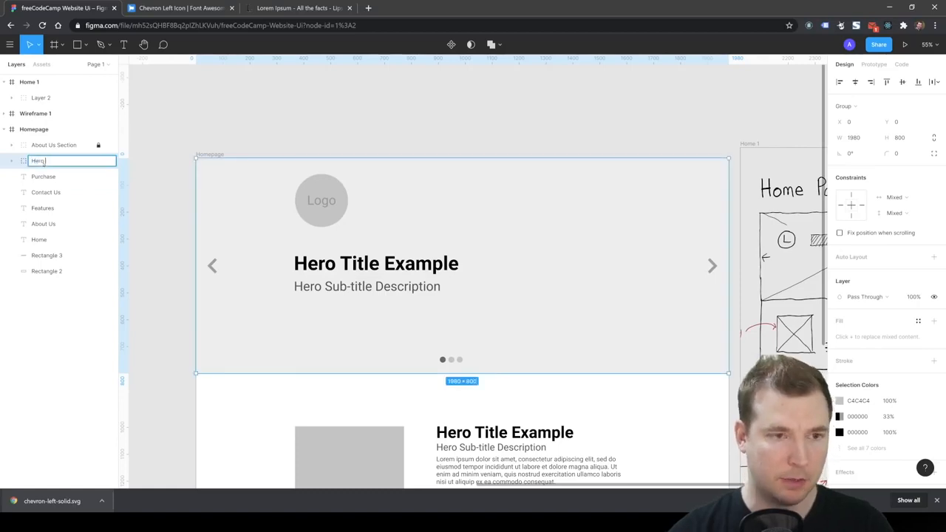
text(Hero Section)
key(Return)
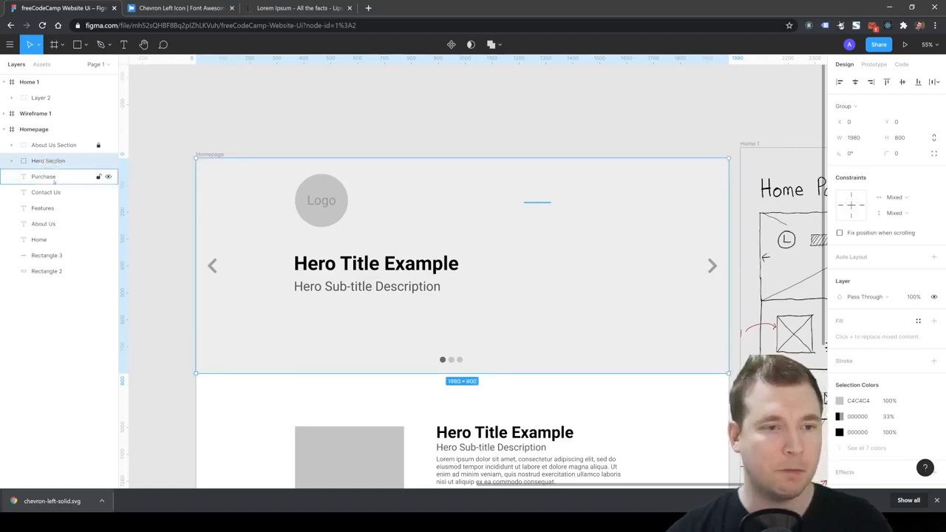
- Group the navigation layers from Purchase through Rectangle 2 and name the group 'Menu'
click(54, 180)
shift+click(51, 272)
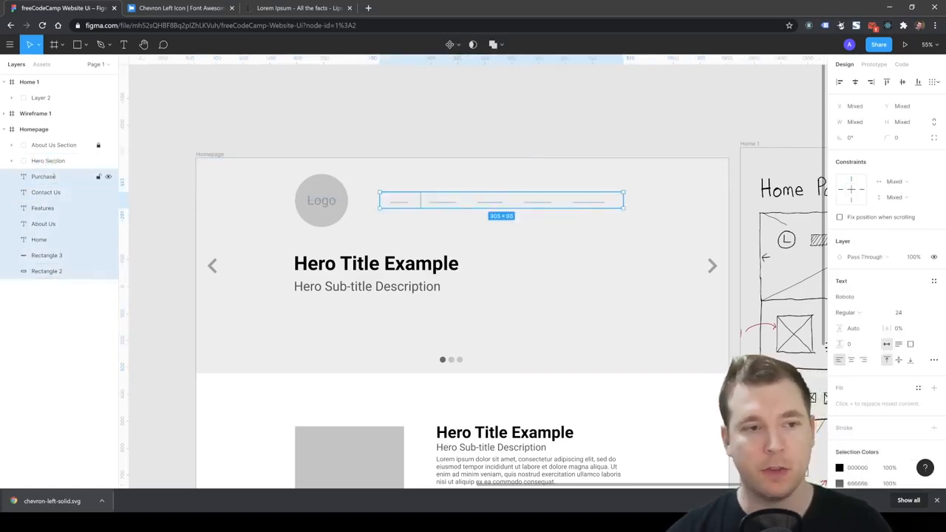
key(ctrl+g)
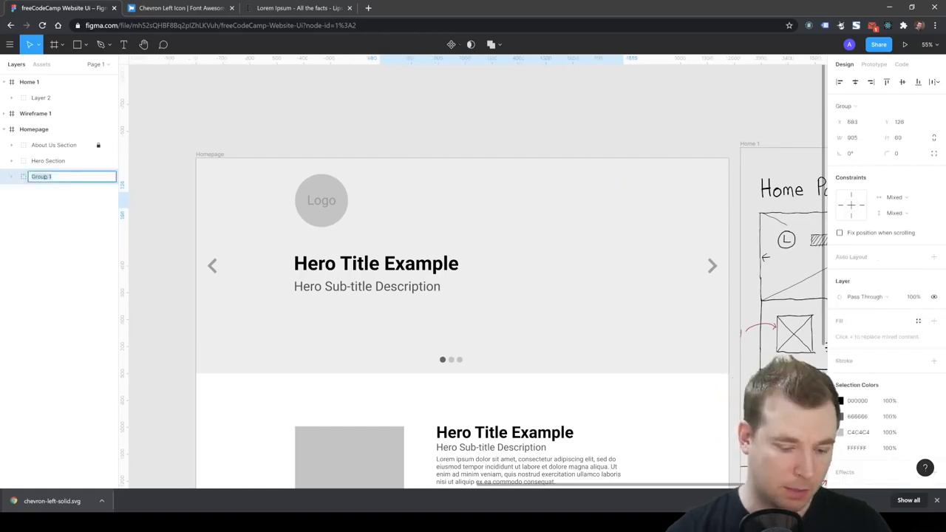
text(Menu)
key(Return)
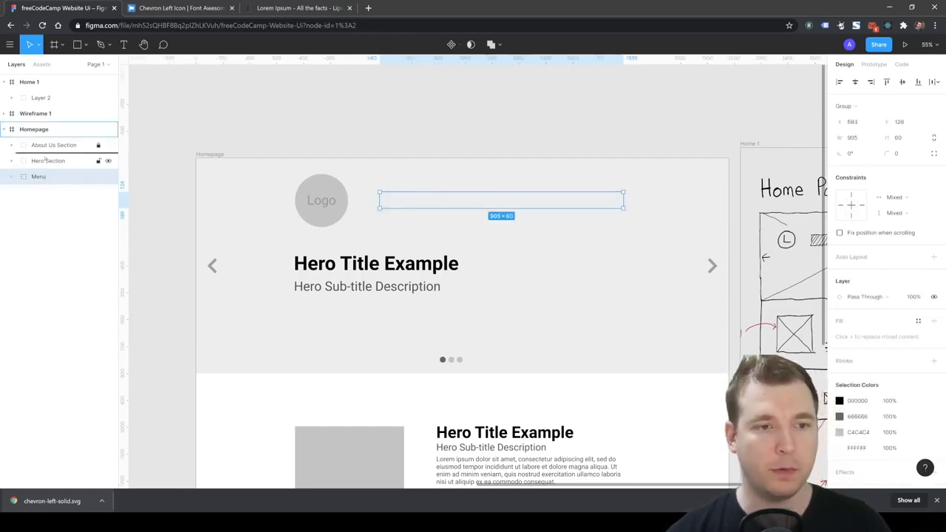
- Try moving the Menu group into Hero Section, then undo that move
drag(44, 158, 44, 157)
click(11, 177)
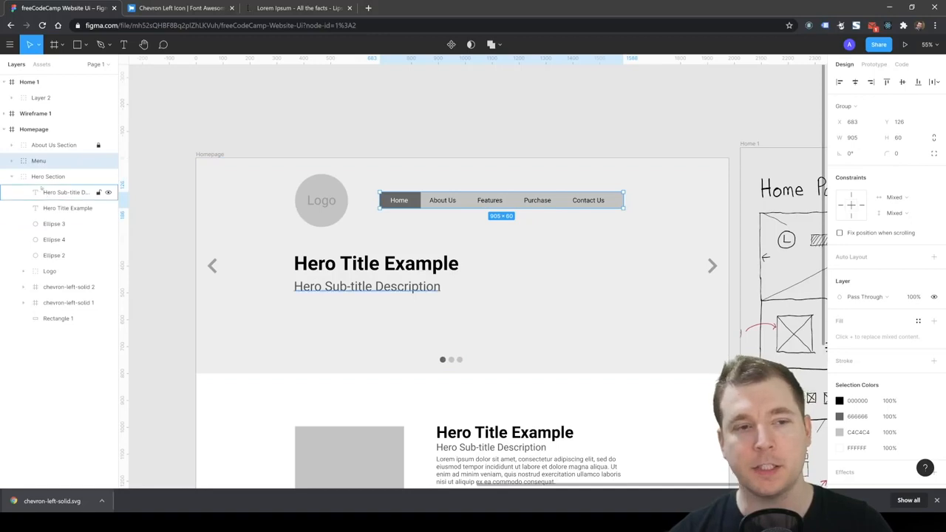
drag(63, 185, 62, 185)
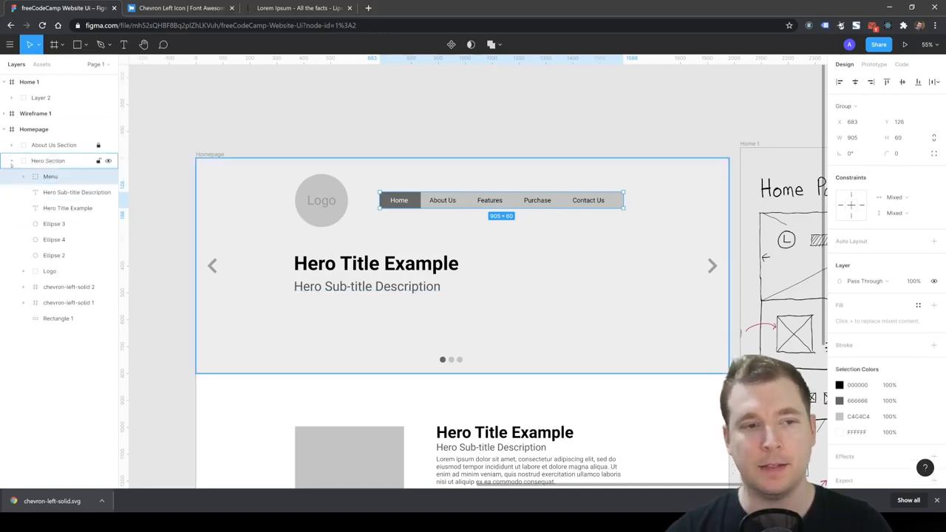
click(11, 161)
drag(416, 250, 470, 326)
key(ctrl+z)
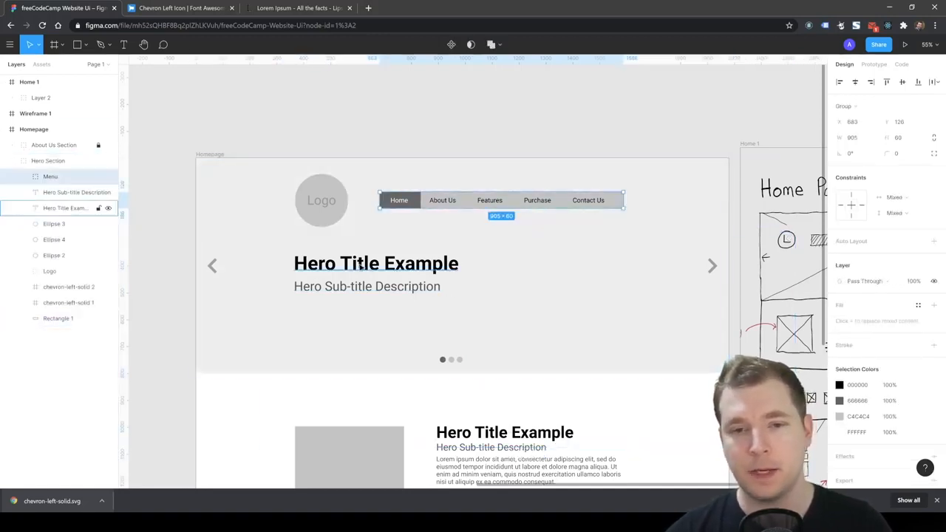
key(ctrl+z)
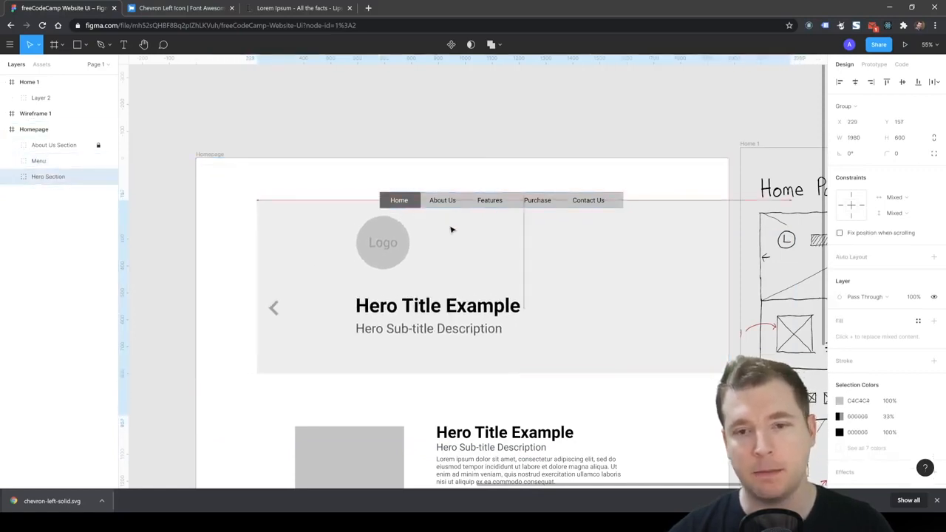
- Move the Logo group out of Hero Section to the top level
click(11, 176)
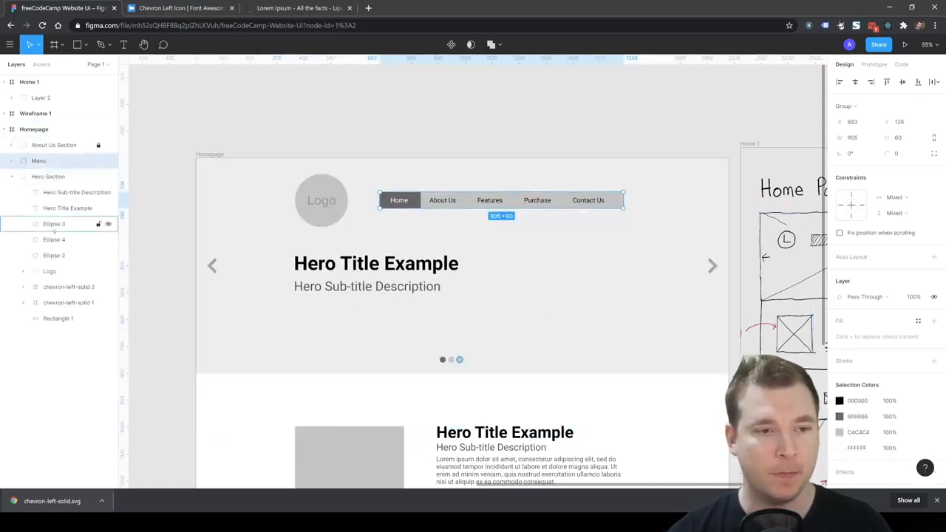
click(51, 271)
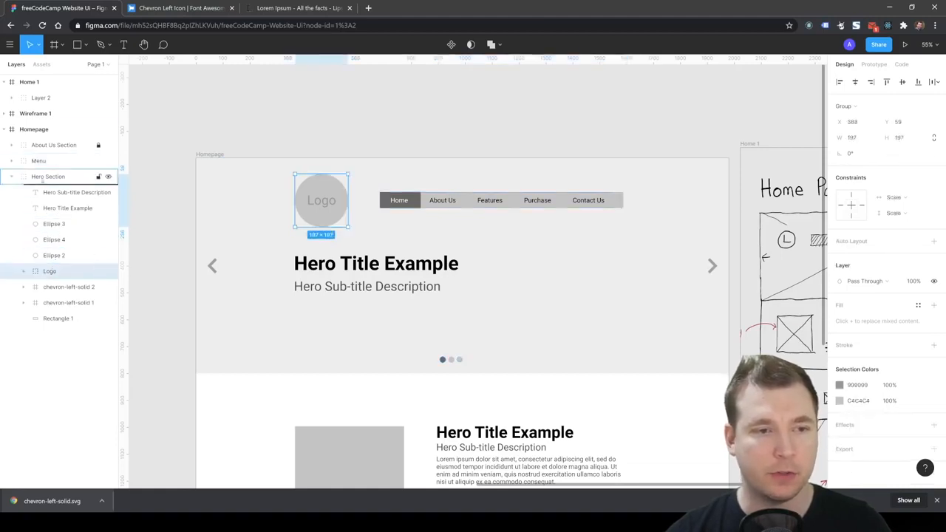
drag(37, 161, 37, 159)
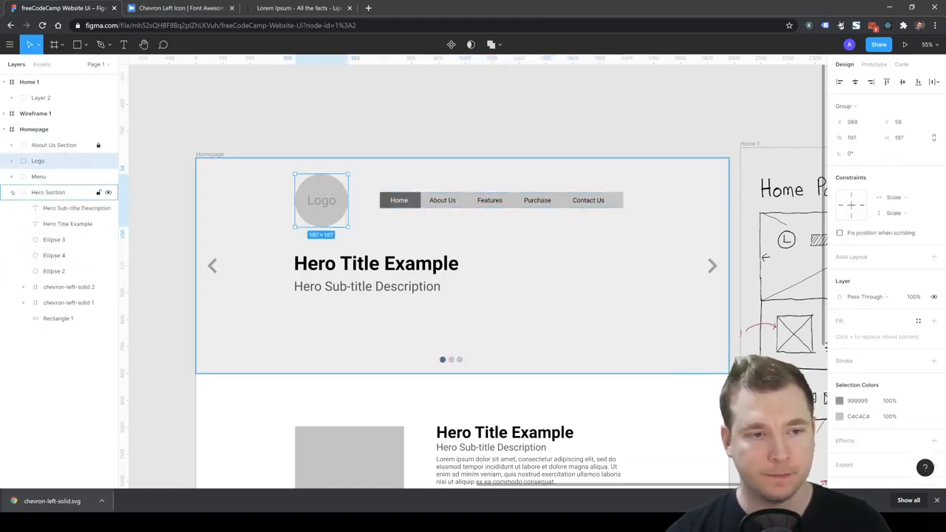
click(12, 192)
- Lock the Menu and Hero Section layers
scroll(311, 254, down, 1)
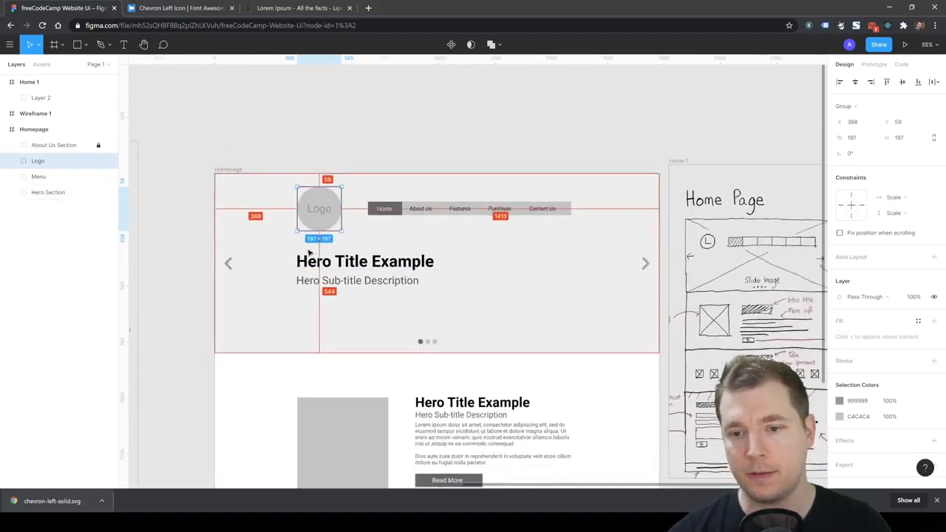
scroll(310, 253, down, 2)
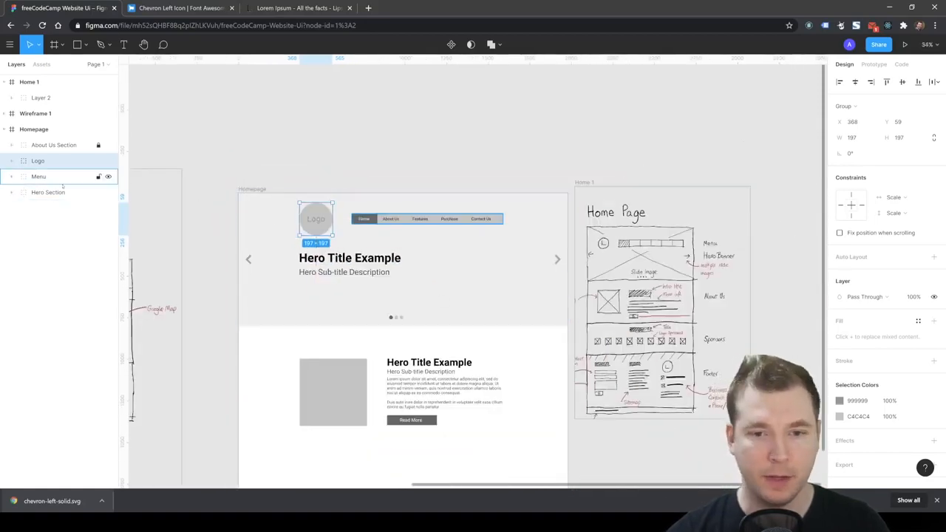
scroll(414, 311, down, 3)
click(39, 175)
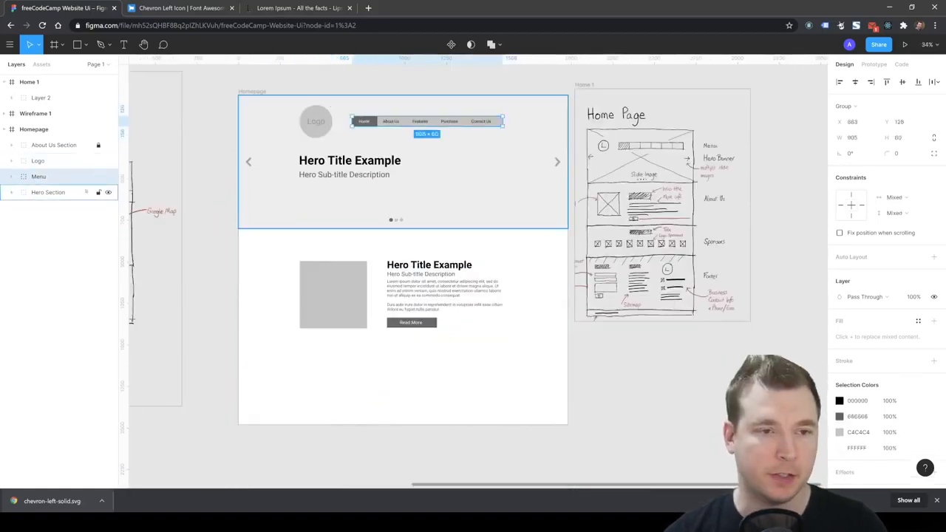
click(98, 176)
click(99, 193)
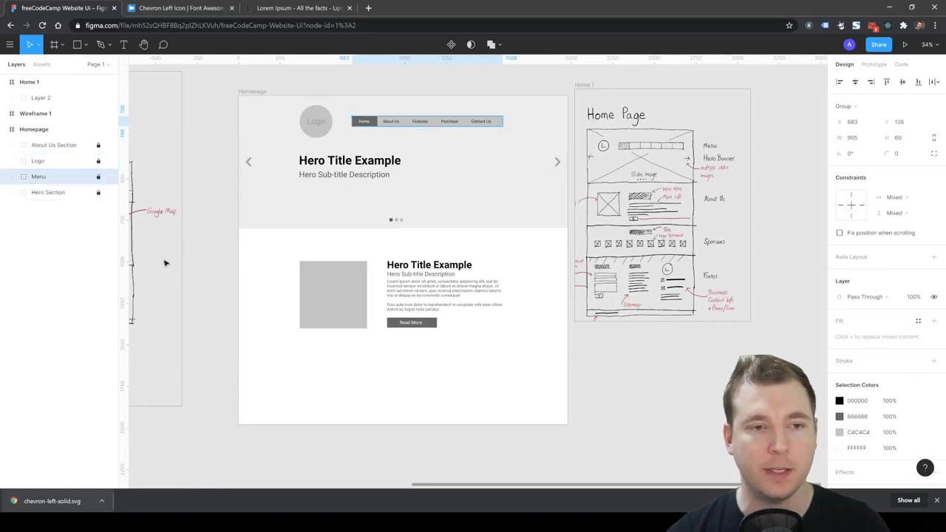
- Change the Homepage frame's height to 2568 px
click(302, 268)
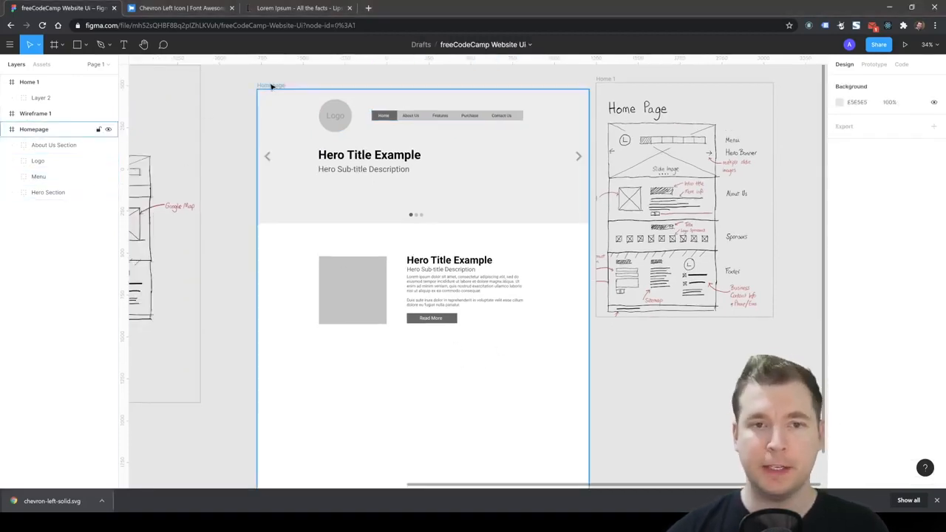
click(44, 129)
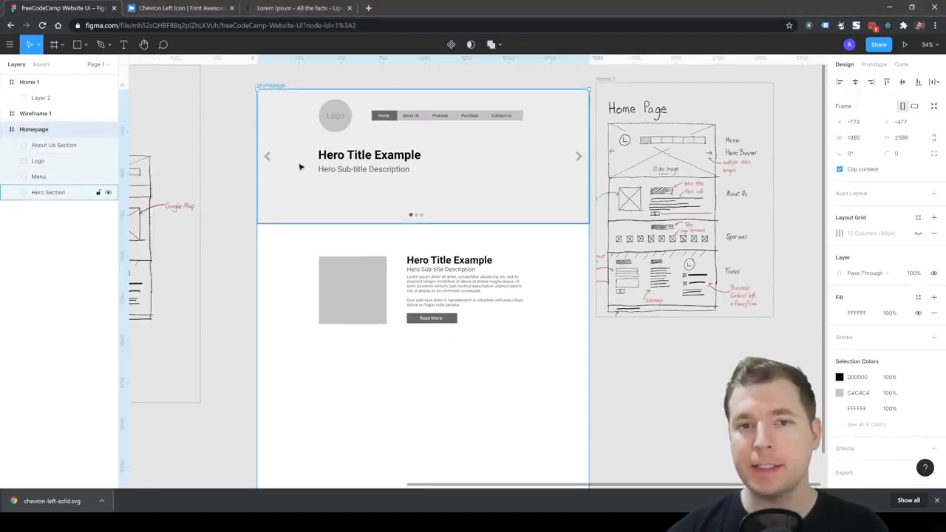
click(900, 138)
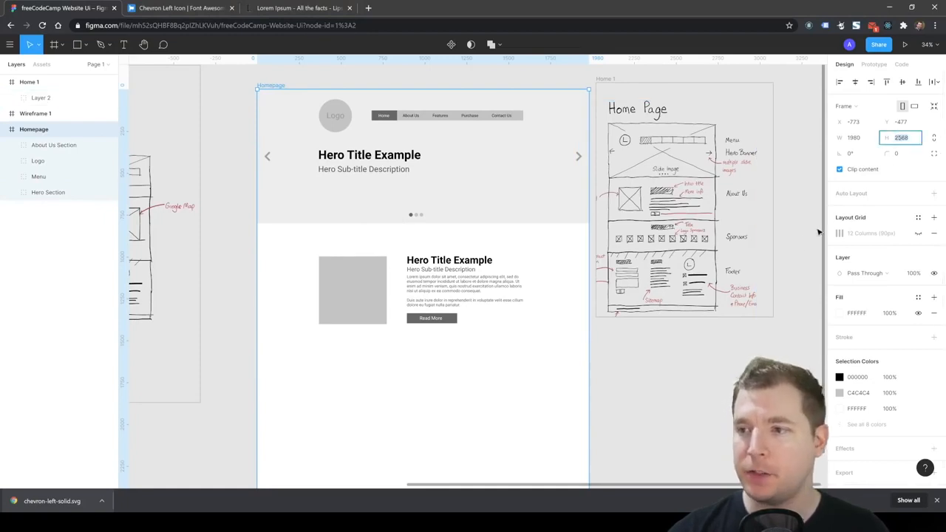
click(703, 382)
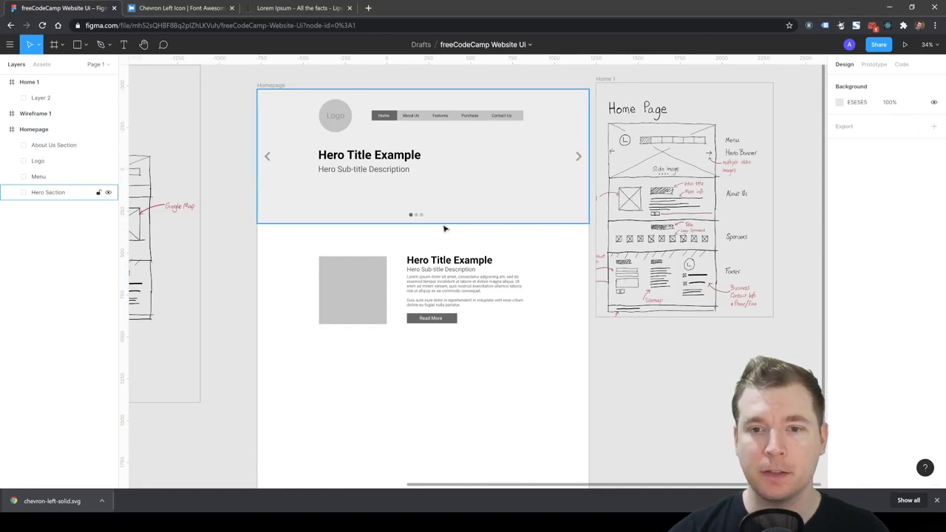
- Scroll down and select the About Us Section frame
scroll(589, 213, down, 1)
scroll(562, 234, down, 1)
click(661, 242)
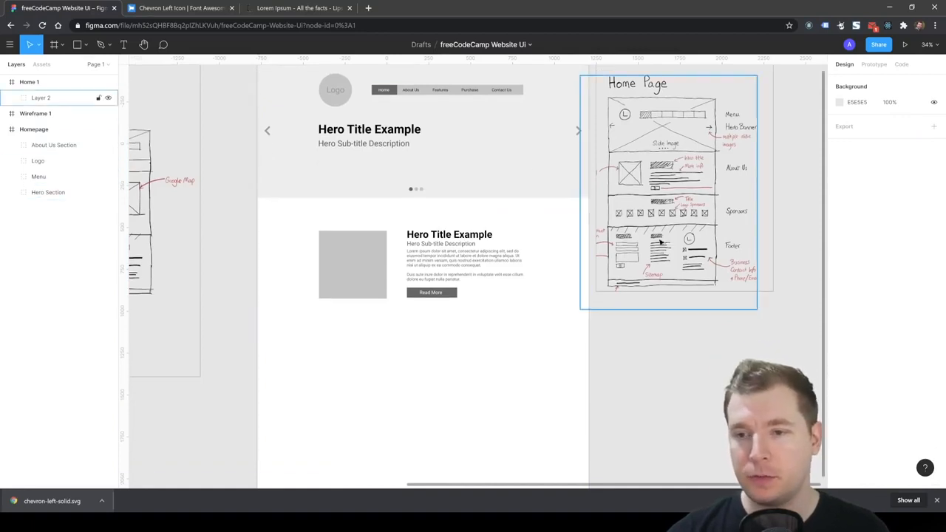
click(667, 220)
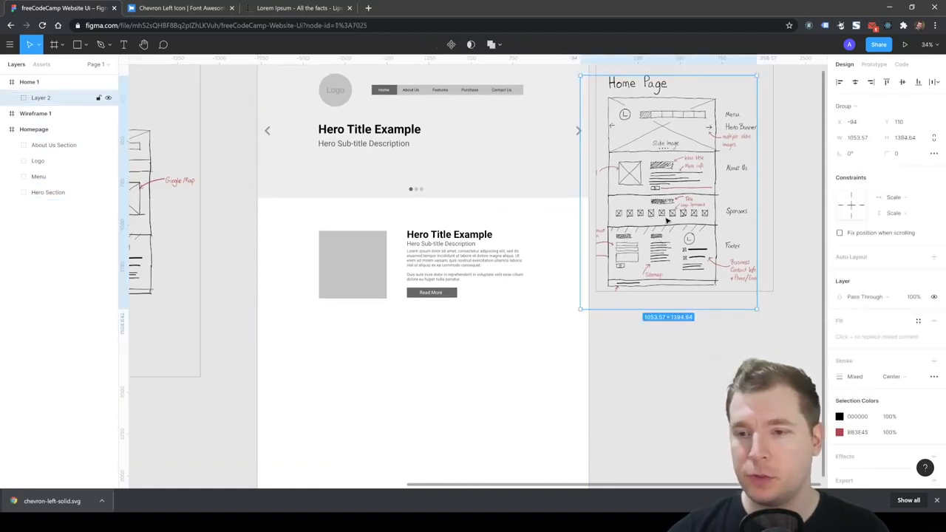
click(470, 314)
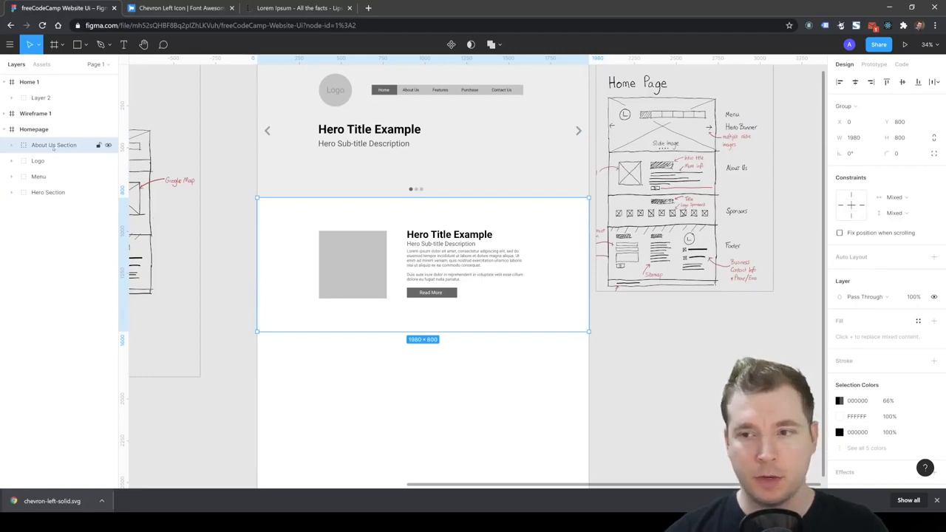
- Paste a copy of the About Us section directly below the original
key(ctrl+v)
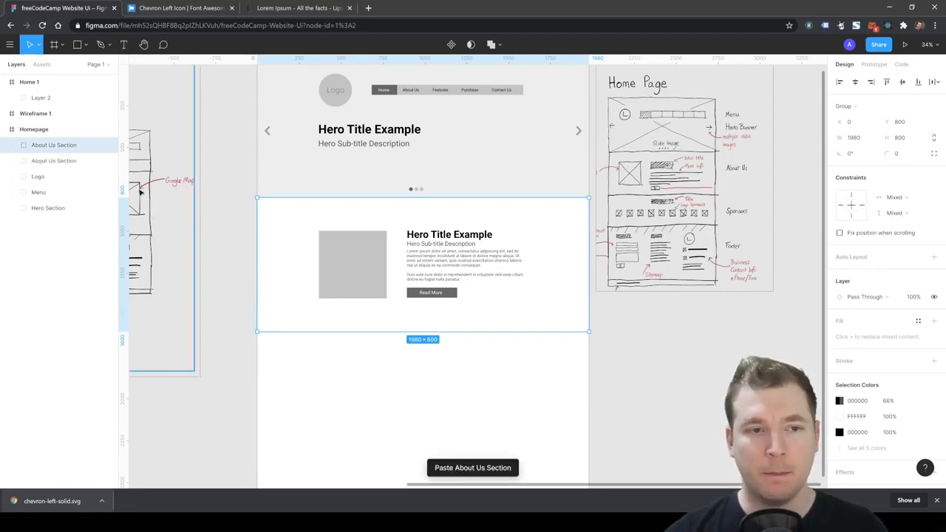
drag(391, 244, 405, 379)
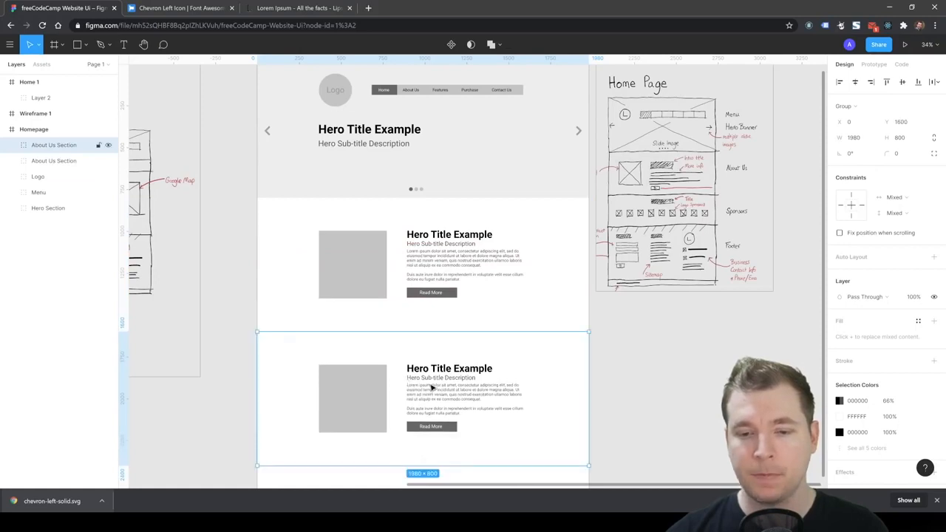
scroll(431, 387, down, 1)
scroll(419, 410, up, 3)
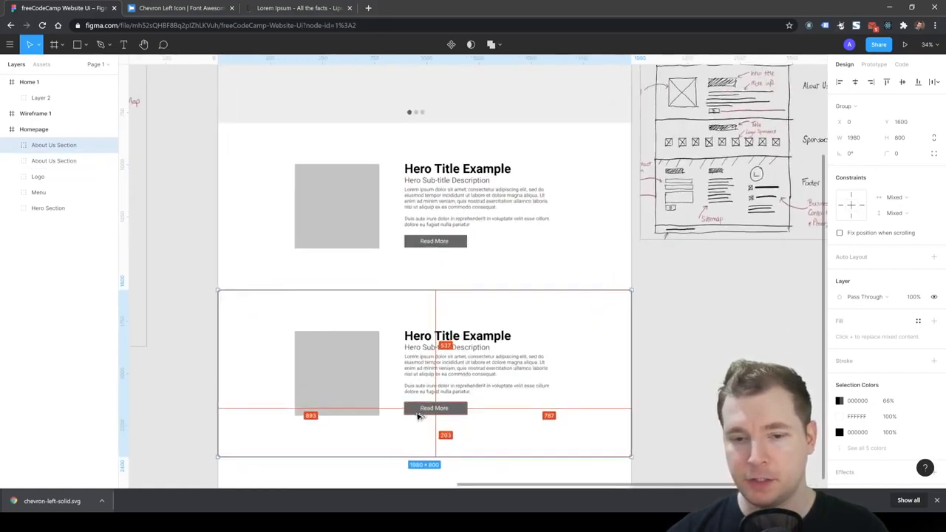
scroll(436, 333, down, 1)
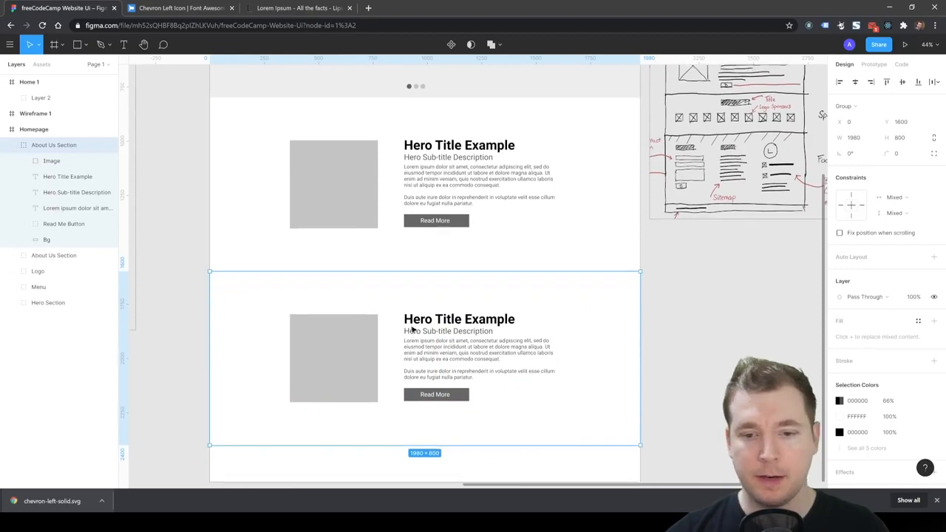
- Delete the copy's Read More button and Lorem ipsum body text
click(447, 386)
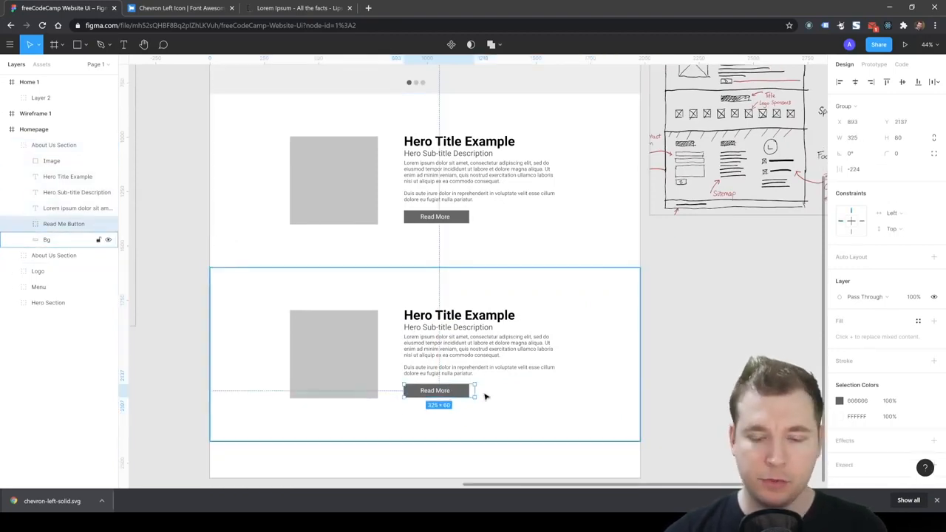
key(Delete)
click(444, 345)
double_click(482, 355)
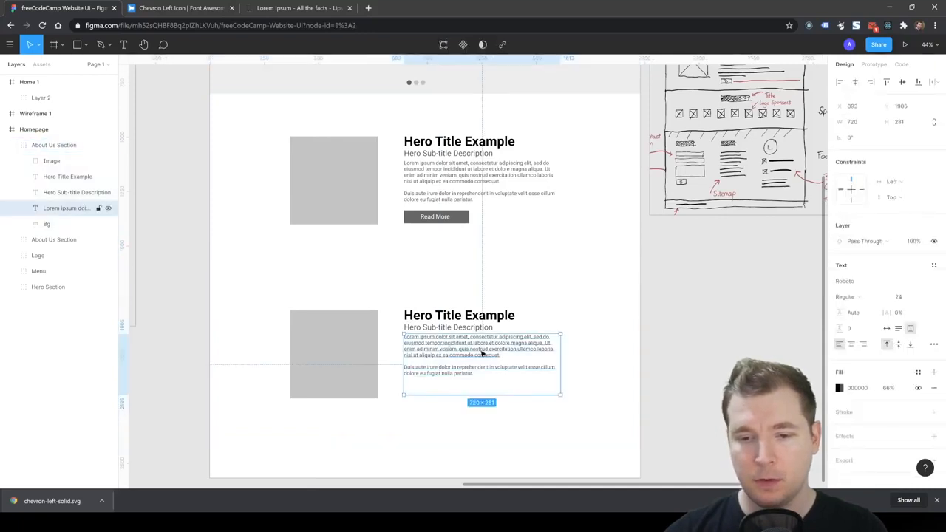
key(Delete)
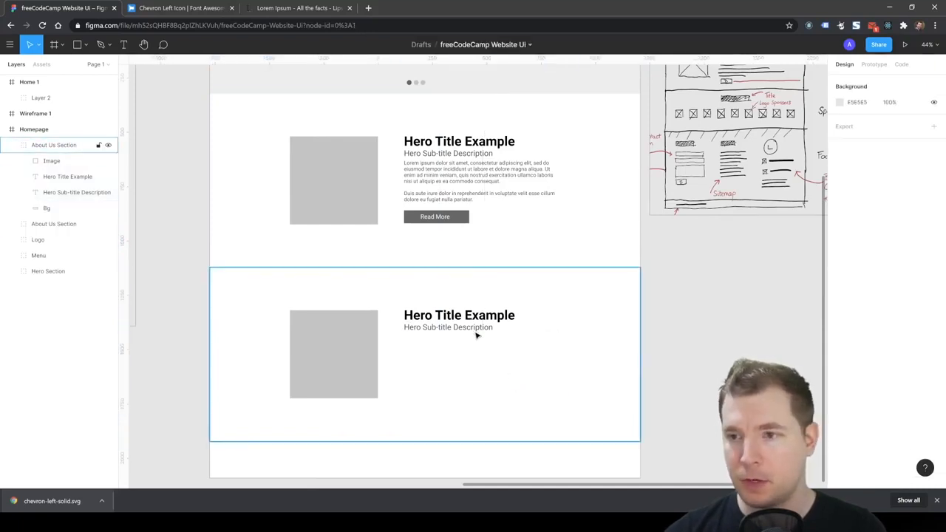
- Move the copy's title and sub-title to the top and centre them in the section
click(451, 318)
click(473, 317)
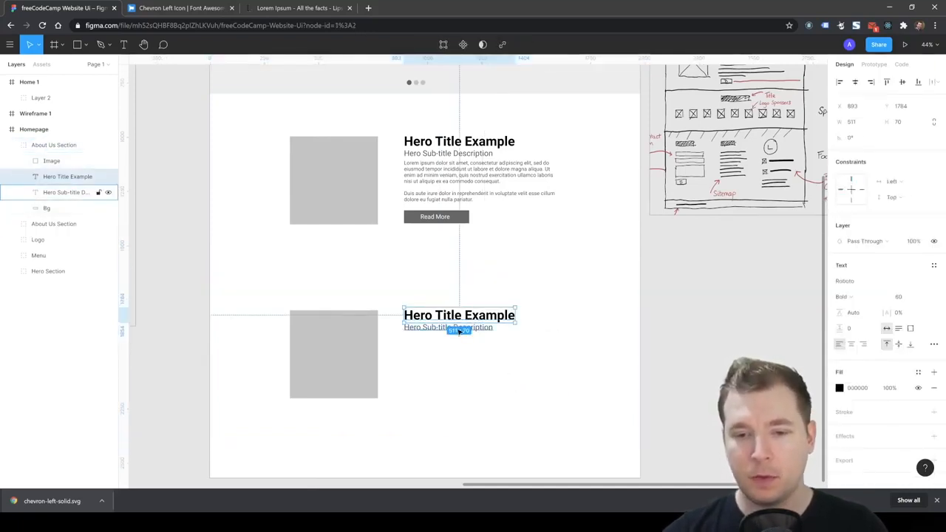
shift+click(470, 328)
drag(477, 318, 457, 318)
click(372, 288)
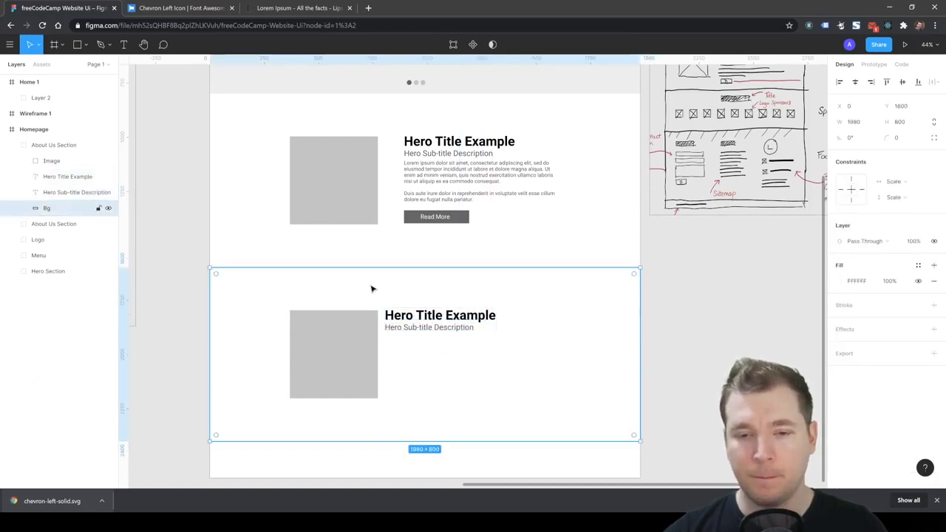
click(426, 318)
shift+click(425, 328)
drag(416, 316, 413, 277)
click(408, 279)
shift+click(408, 288)
click(362, 332)
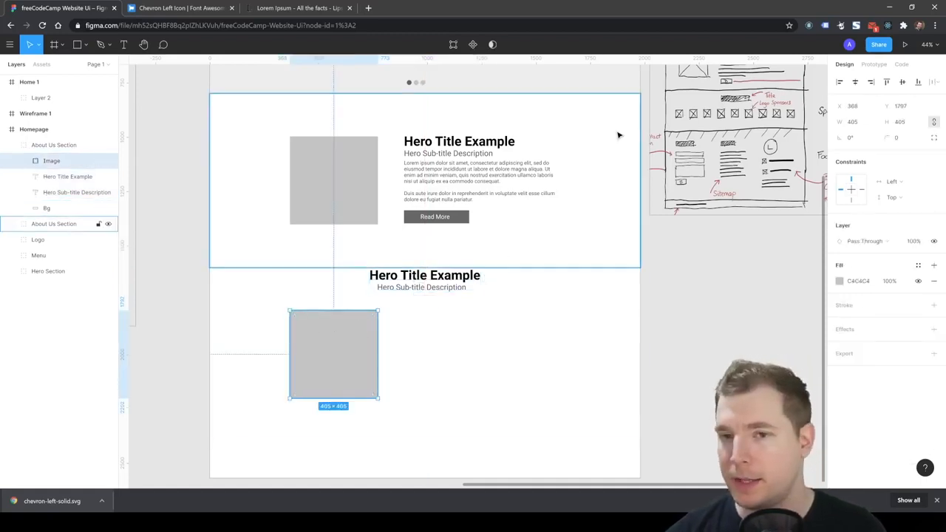
- Check the Homepage frame's column layout grid settings
click(726, 269)
scroll(317, 258, up, 5)
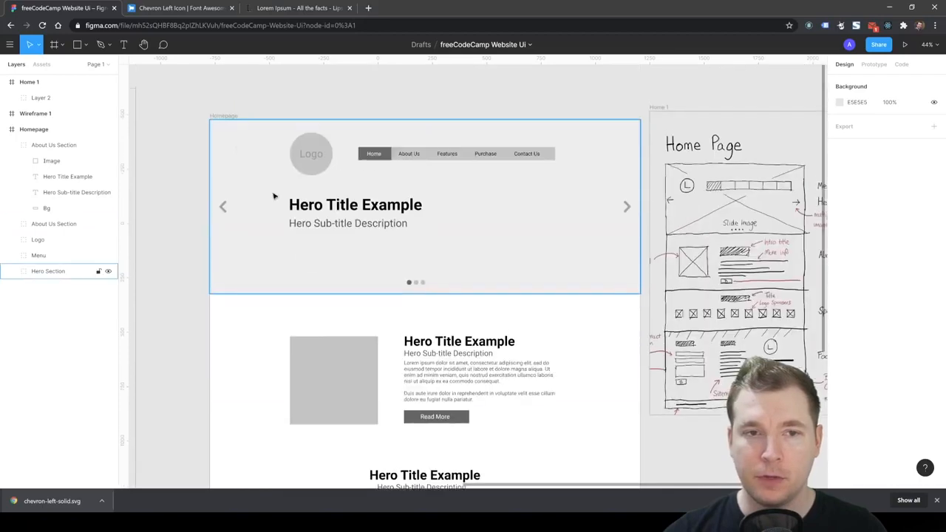
click(228, 120)
click(840, 233)
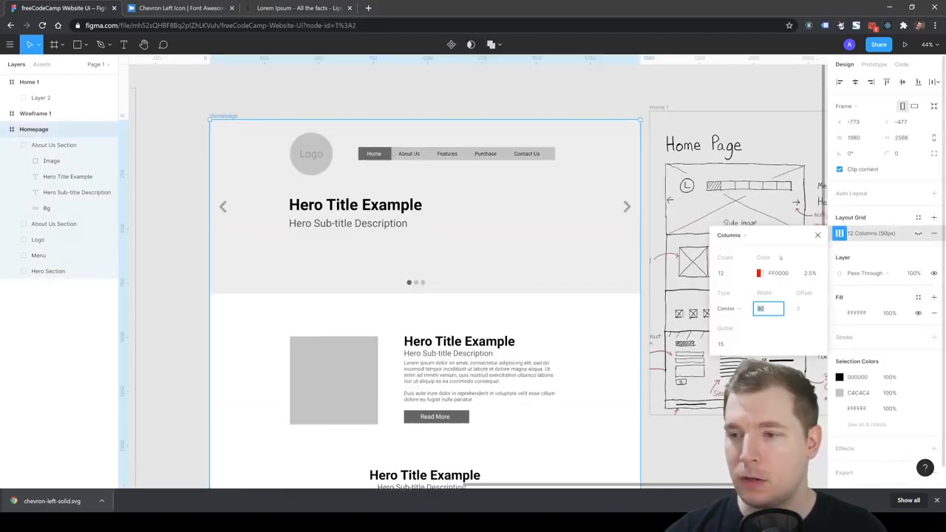
scroll(570, 254, down, 5)
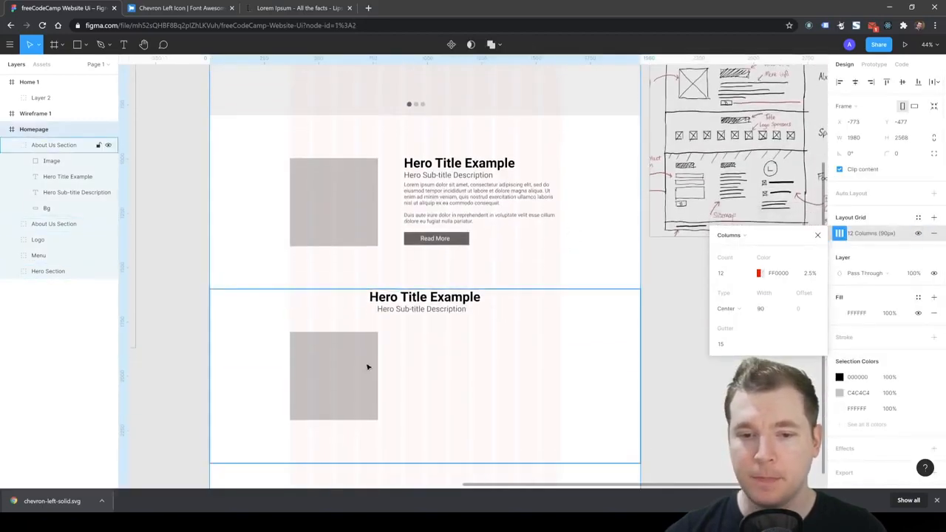
- Shrink the lower section's grey image square to about 195 × 195
click(355, 382)
click(356, 382)
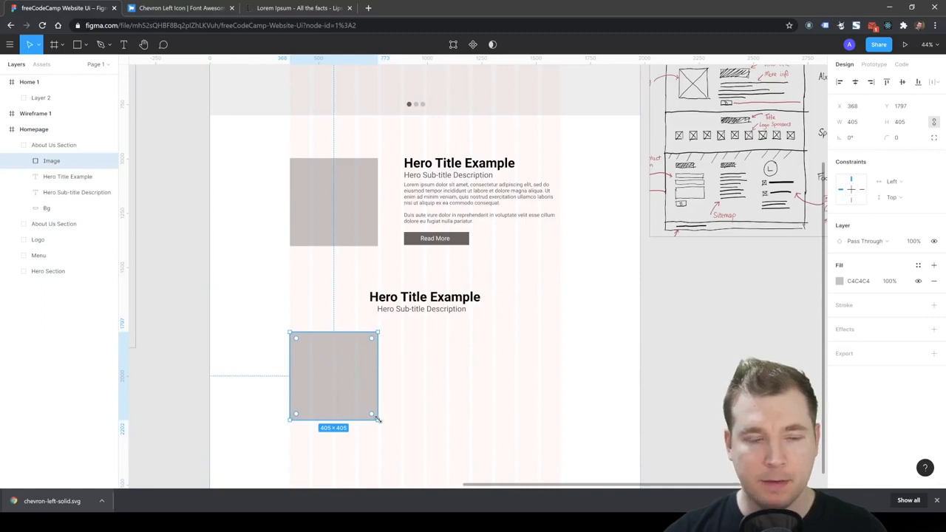
drag(378, 419, 334, 377)
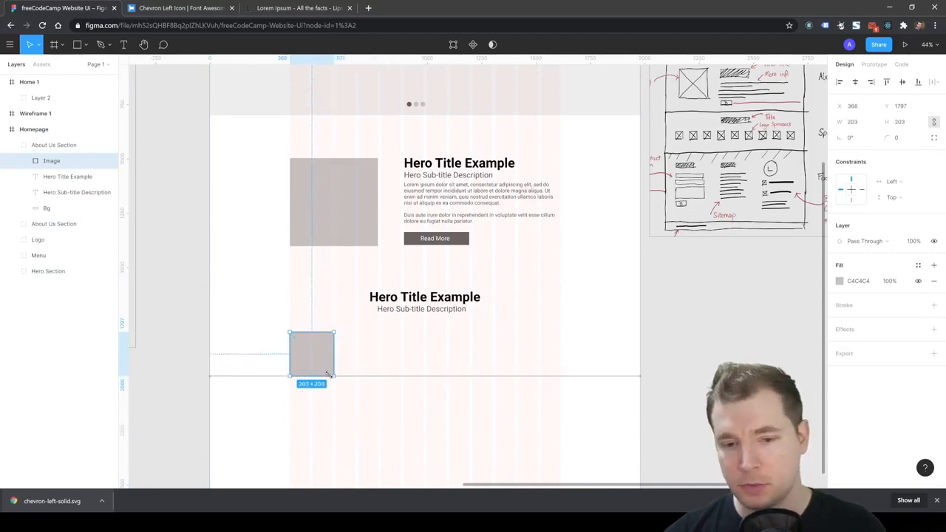
scroll(331, 373, up, 5)
drag(334, 367, 331, 363)
click(383, 388)
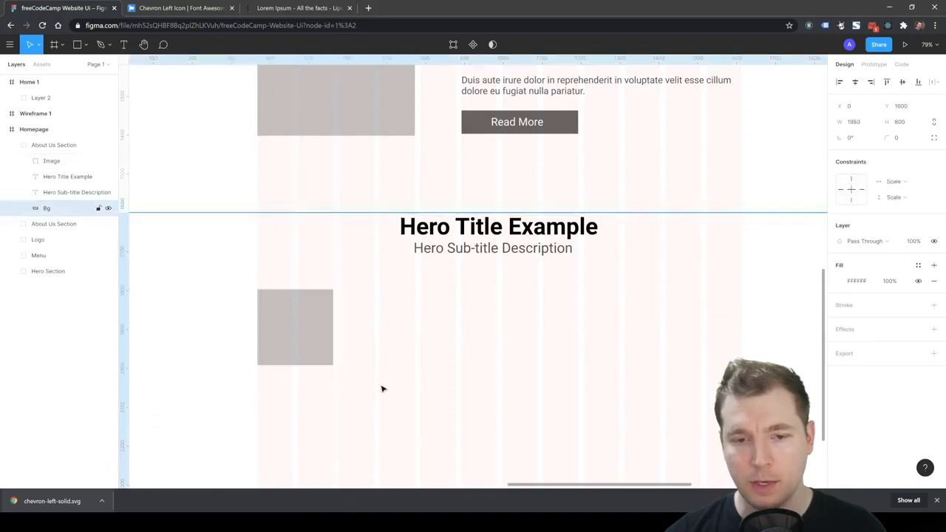
click(307, 322)
- Paste copies of the square and place them beside the first in the row
key(ctrl+v)
shift+click(291, 325)
drag(292, 325, 330, 325)
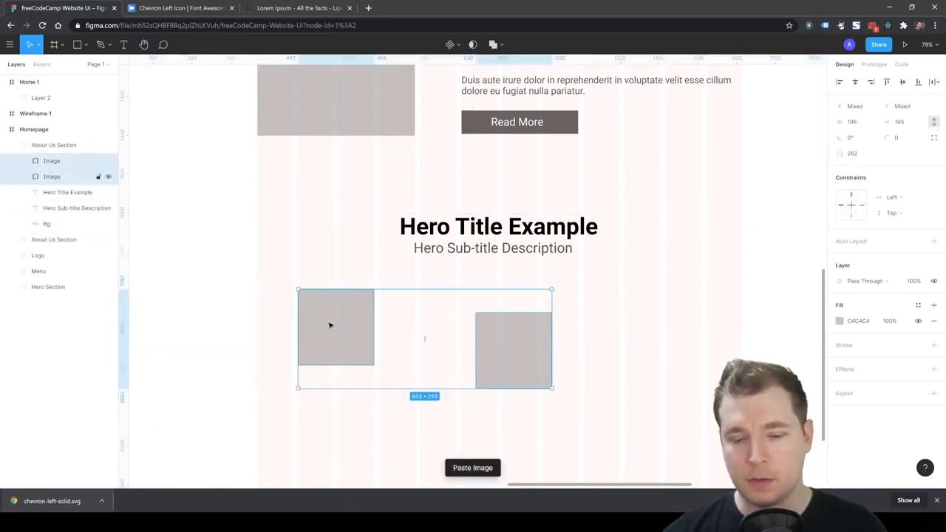
key(ctrl+z)
drag(466, 346, 377, 321)
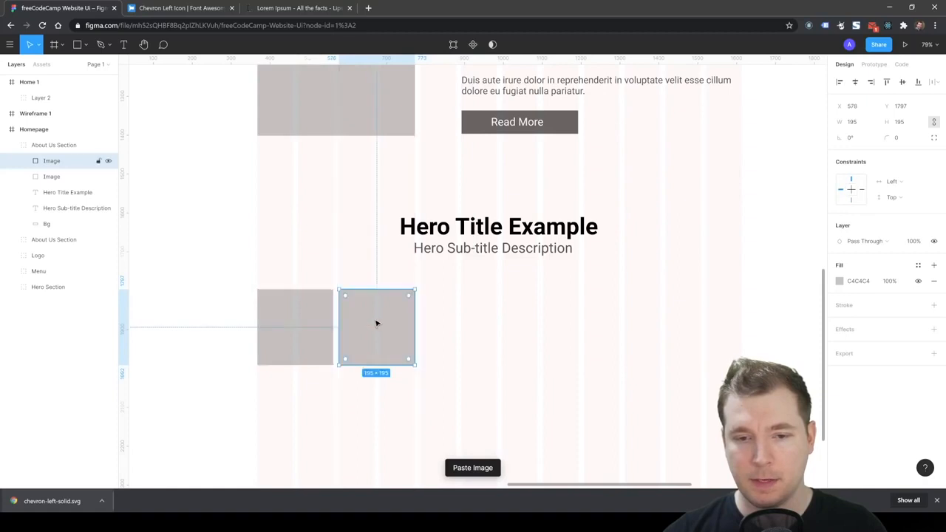
key(ctrl+v)
drag(476, 345, 544, 328)
- Paste and snap the remaining squares to complete a row of six
key(ctrl+v)
key(ctrl+v)
drag(458, 345, 609, 327)
key(ctrl+v)
drag(475, 343, 688, 326)
click(765, 329)
key(alt)
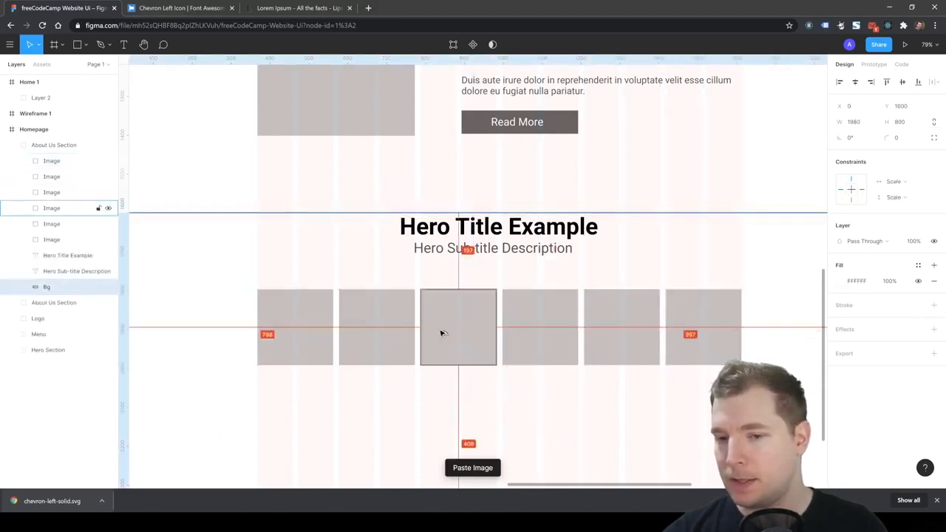
scroll(429, 332, down, 4)
scroll(623, 332, right, 2)
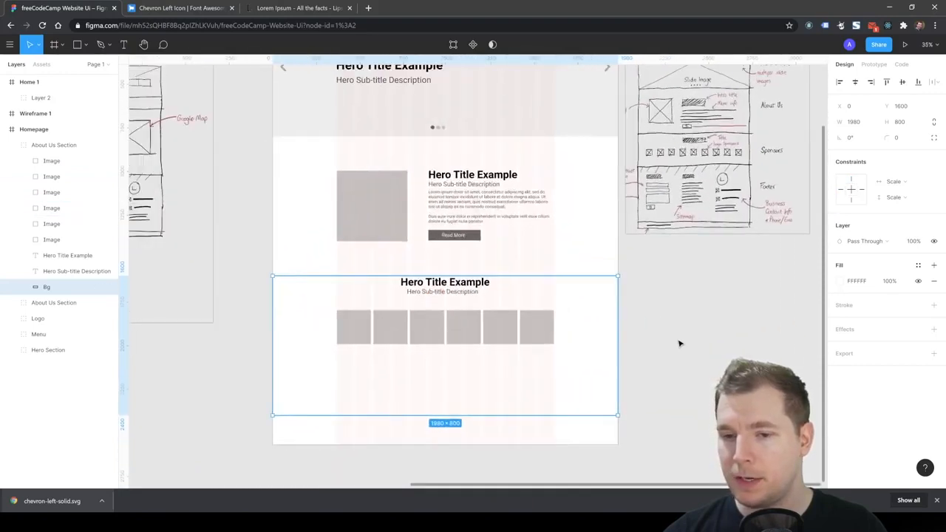
- Shorten the section's background rectangle and give it a light grey EEEEEE fill
click(695, 344)
click(532, 317)
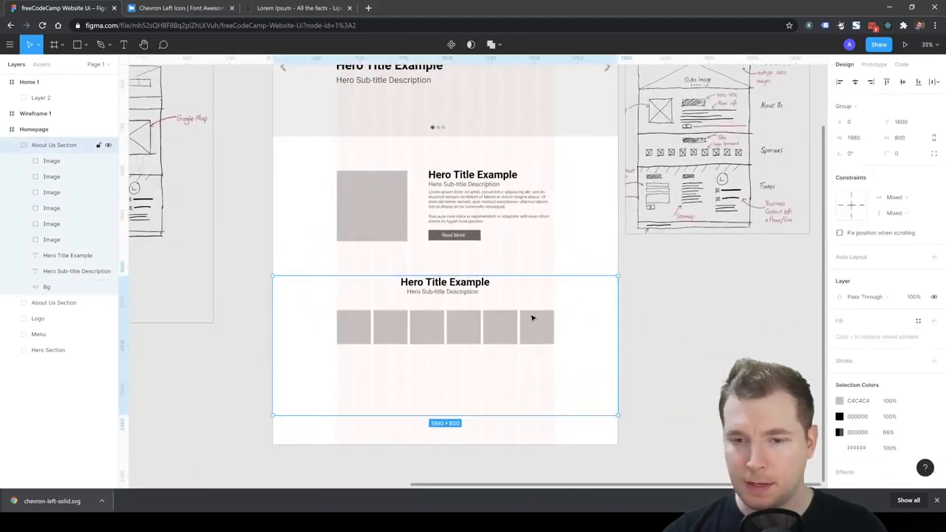
click(424, 386)
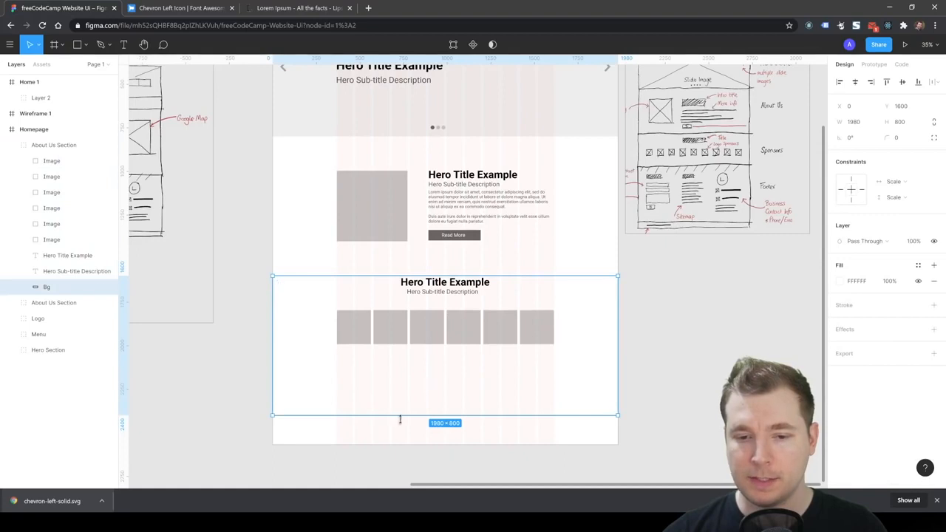
drag(399, 419, 402, 361)
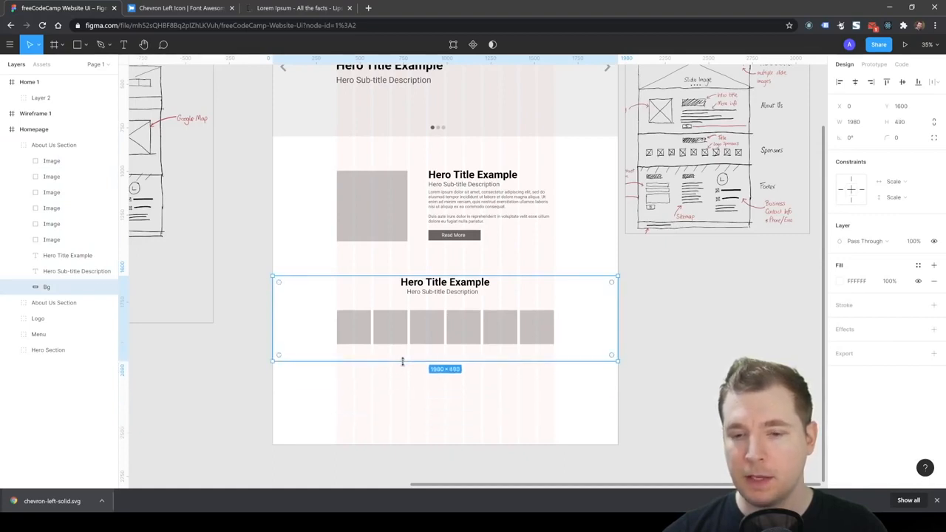
click(842, 281)
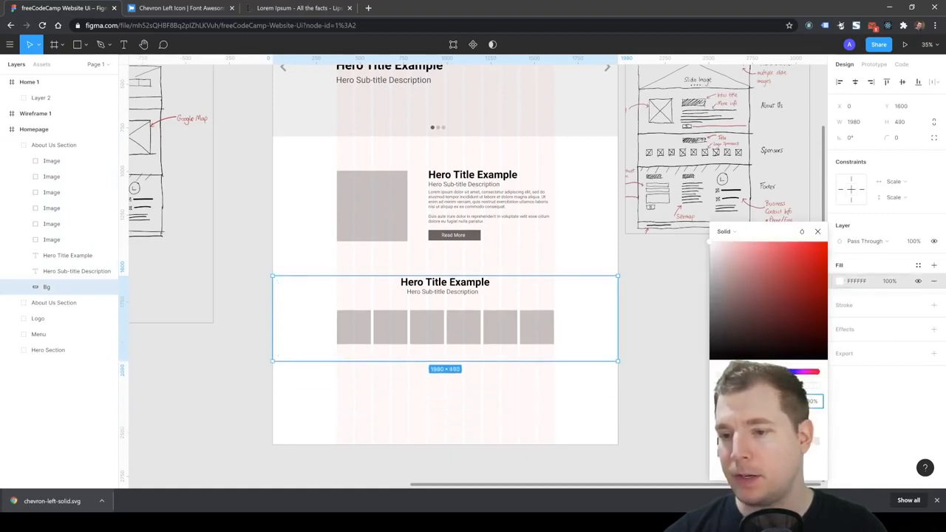
click(635, 268)
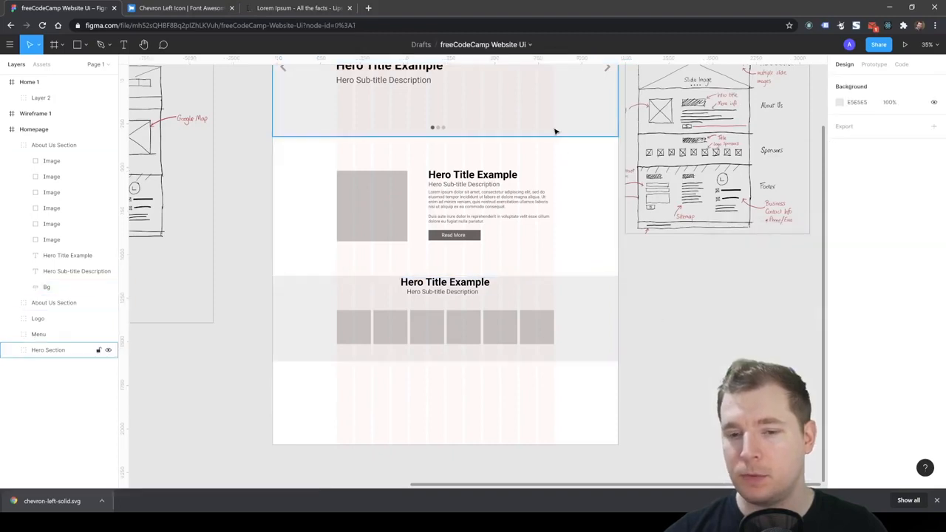
- Lengthen the section background downward to about 626 px tall, matching the hero for comparison
click(594, 180)
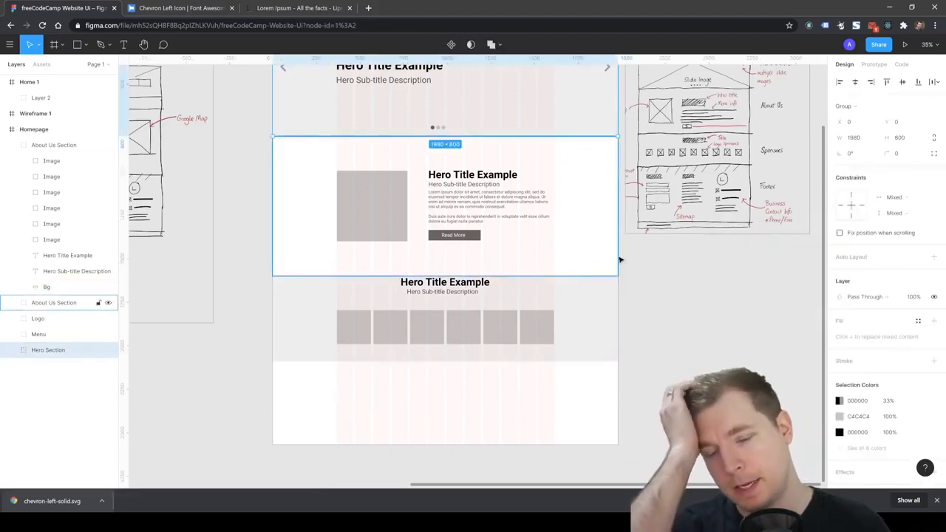
click(561, 342)
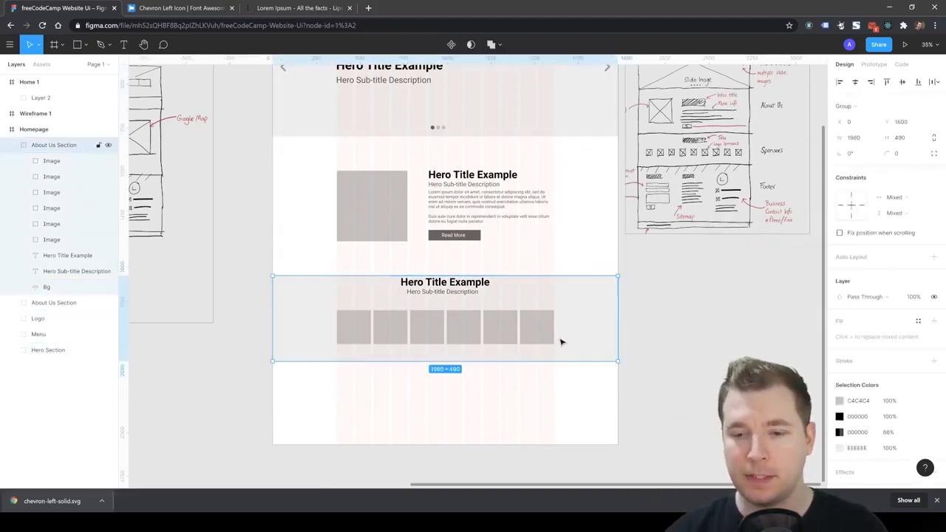
double_click(448, 359)
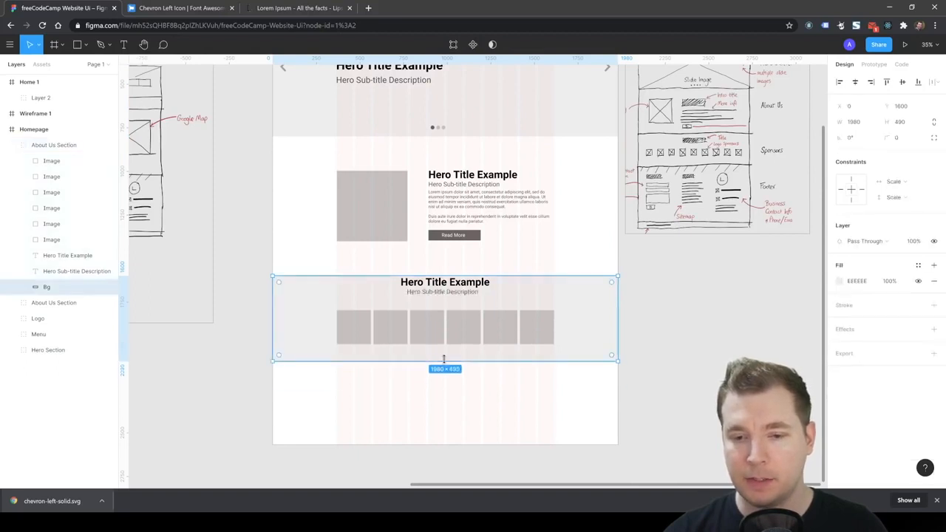
drag(445, 361, 447, 385)
click(458, 285)
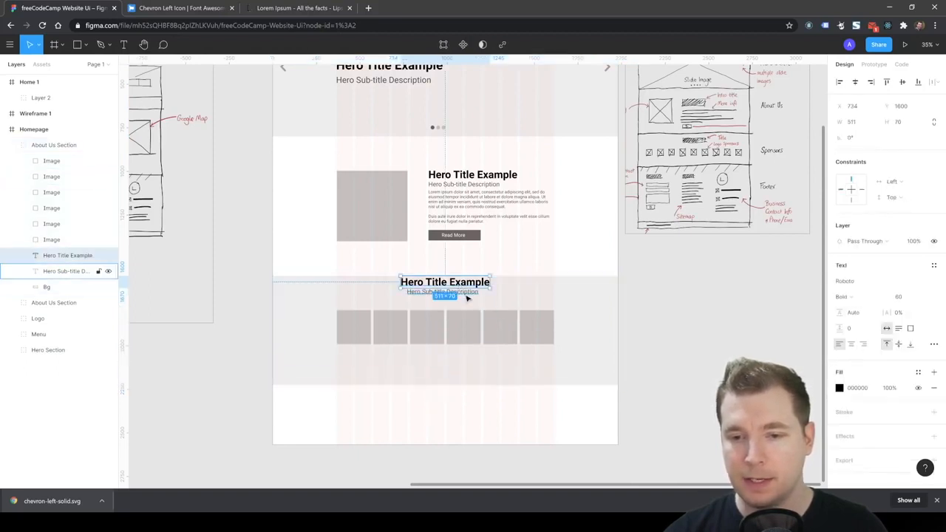
click(528, 294)
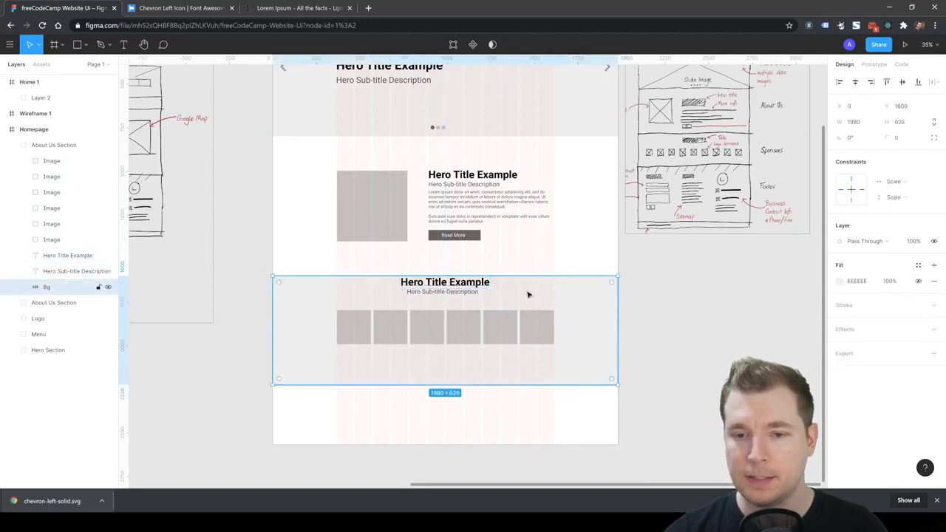
scroll(395, 323, up, 1)
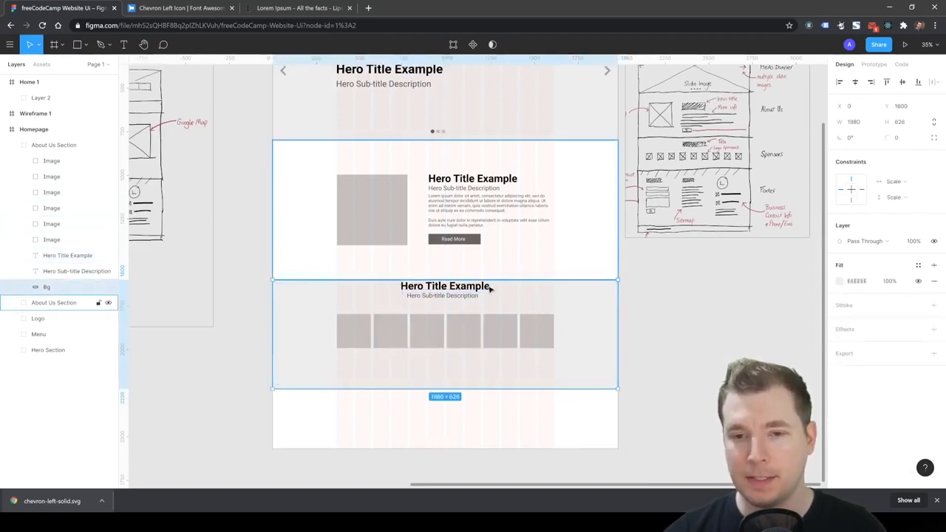
- Move the section's title, sub-title and six images down slightly together
click(444, 296)
shift+click(444, 286)
shift+click(344, 330)
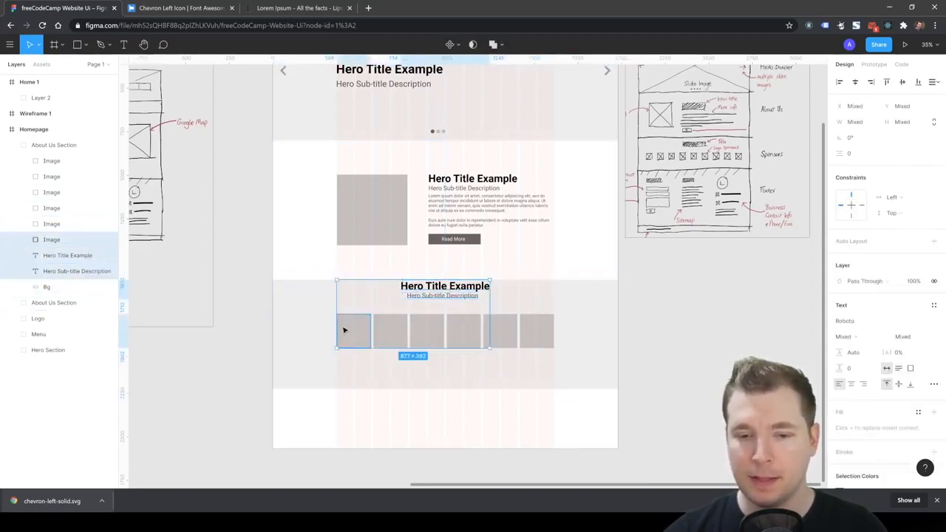
shift+click(390, 330)
shift+click(427, 331)
shift+click(463, 330)
shift+click(501, 330)
shift+click(538, 332)
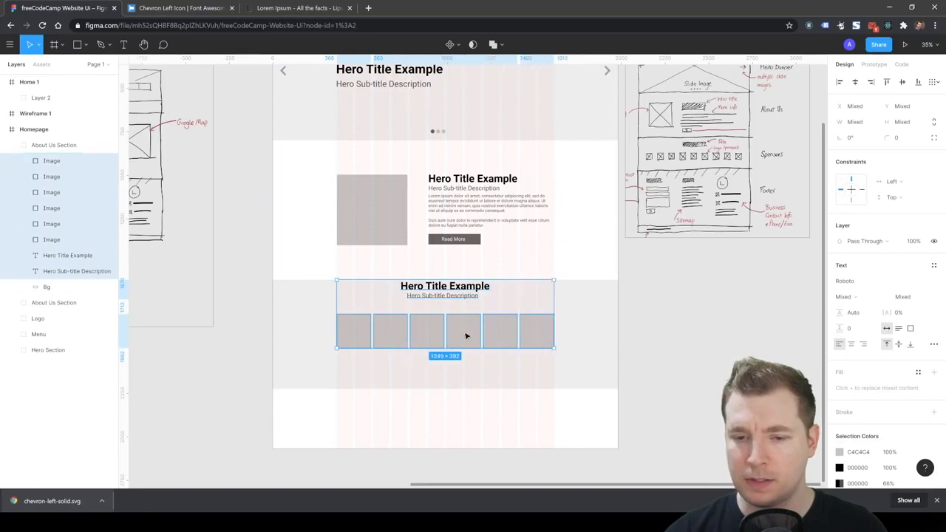
drag(466, 336, 466, 356)
click(520, 400)
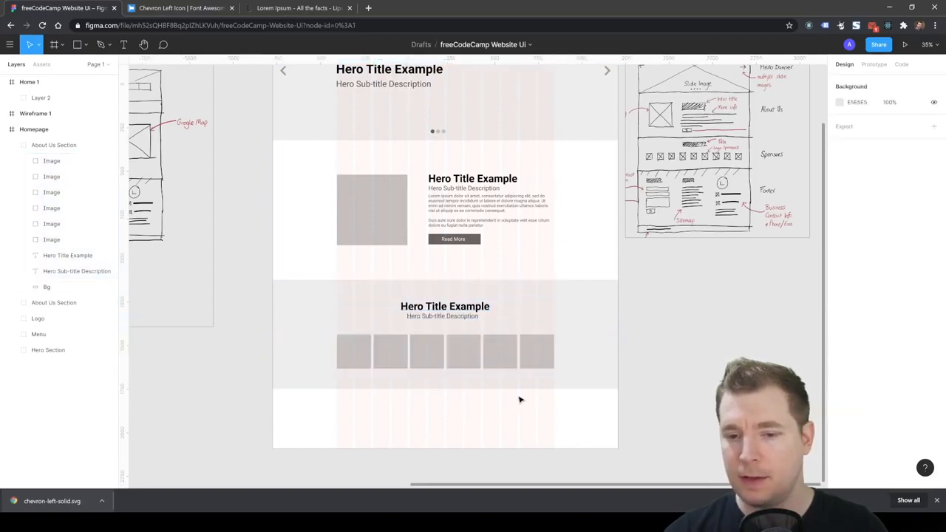
- Change the middle section heading to 'About Us Example' and check its sub-title text
click(434, 307)
double_click(466, 178)
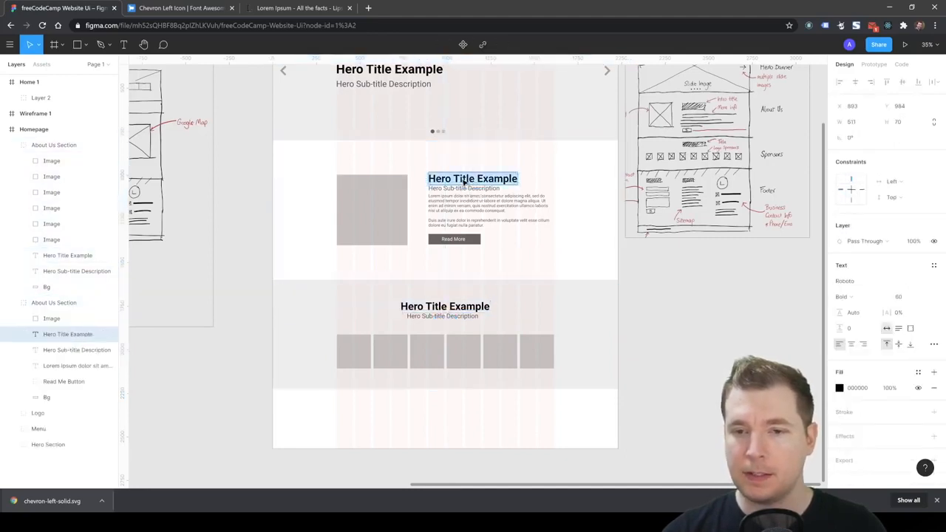
click(504, 179)
text(Ab)
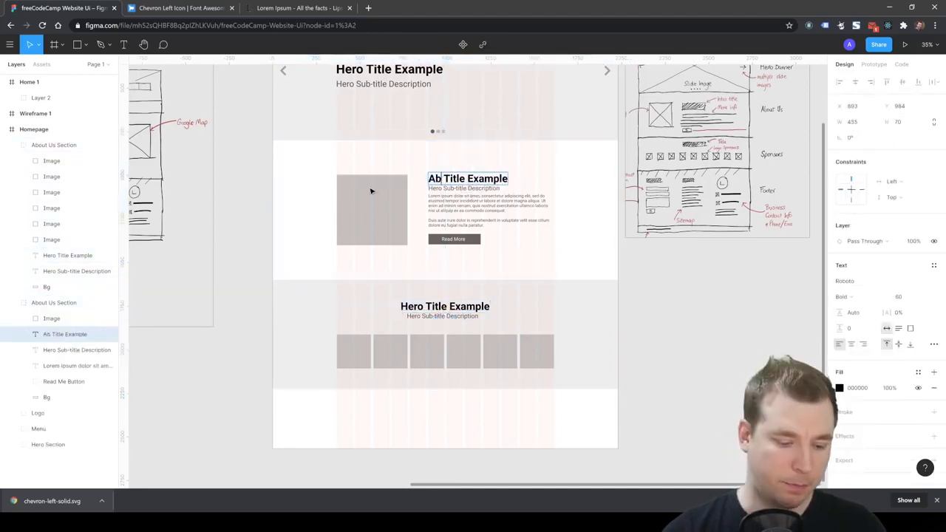
text(op)
key(BackSpace)
text(ut Us)
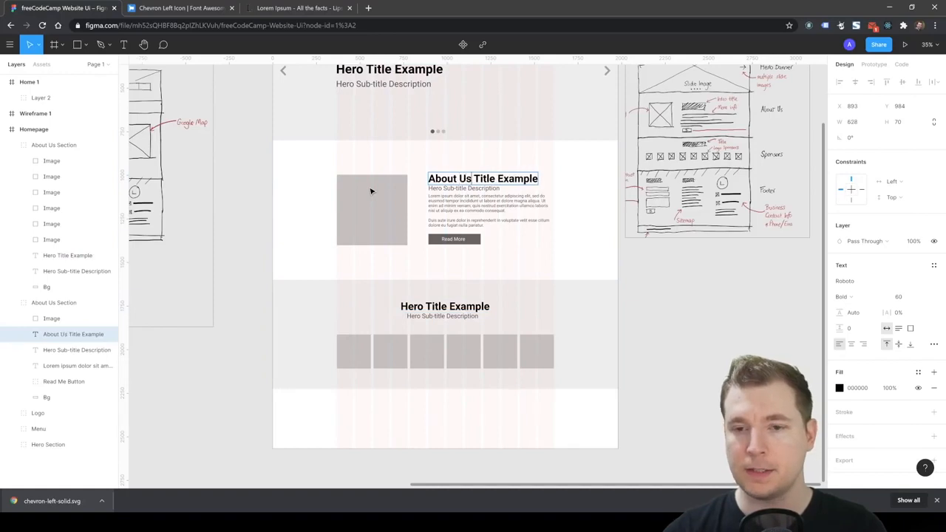
key(BackSpace)
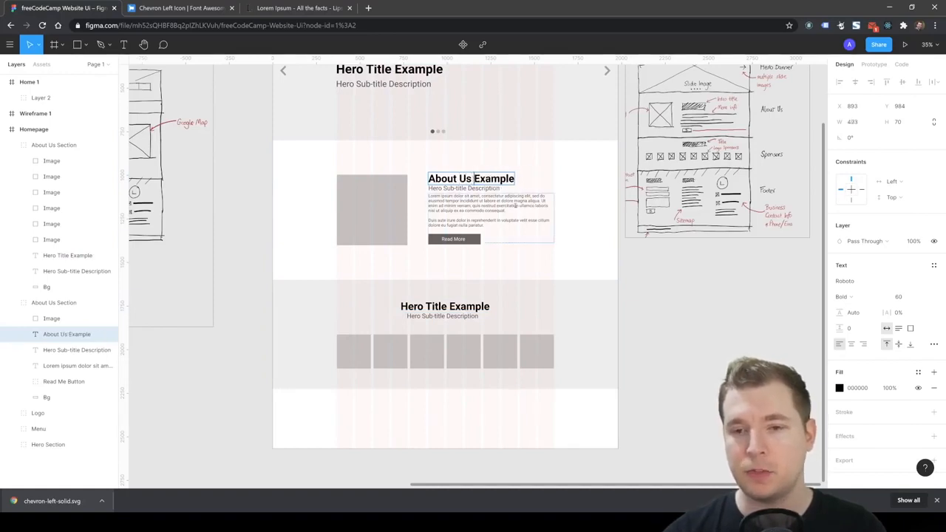
click(438, 189)
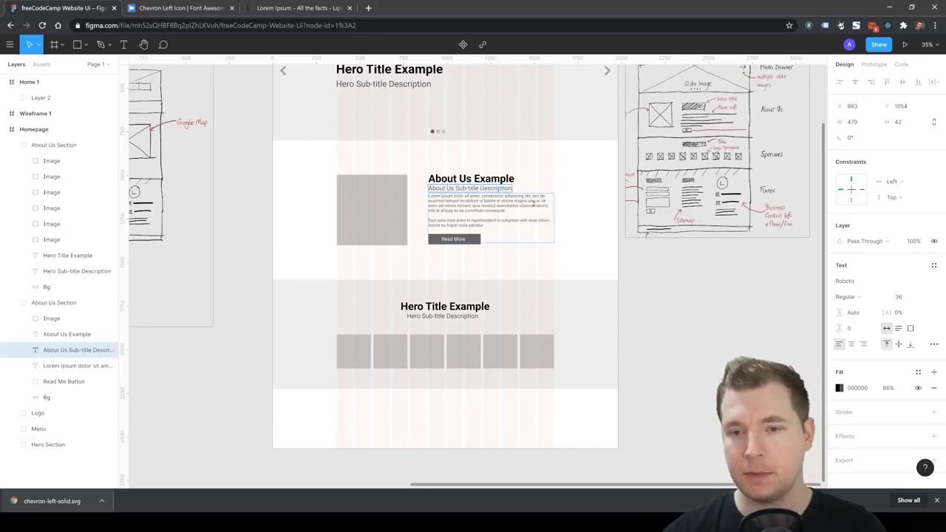
click(487, 239)
- Retitle the lower section 'Sponsors Example' with the sub-title 'Sponsor Description'
double_click(482, 310)
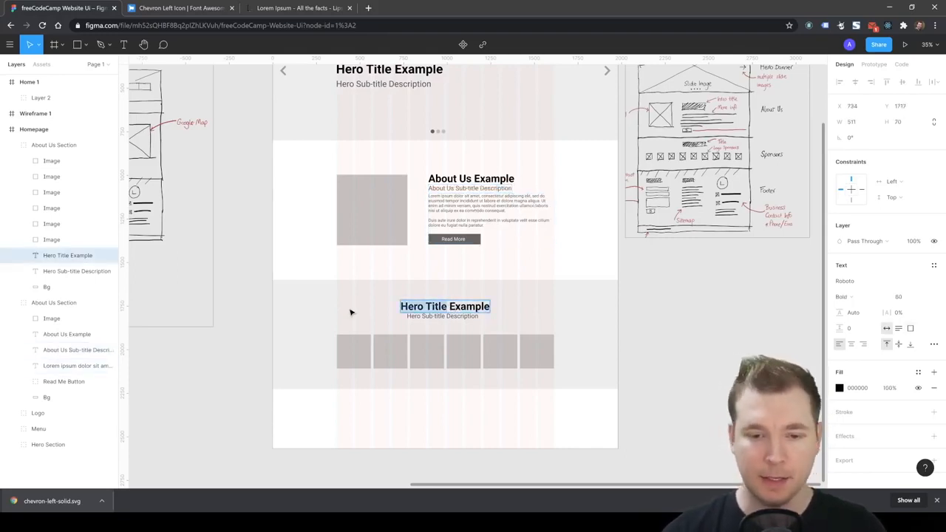
text(Sponsors)
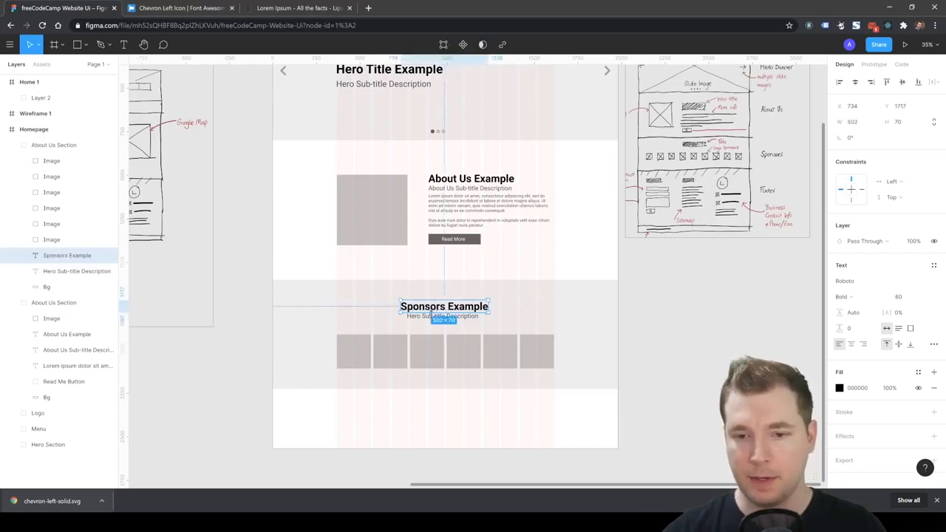
click(431, 317)
key(Return)
drag(443, 316, 391, 317)
text(Sponso)
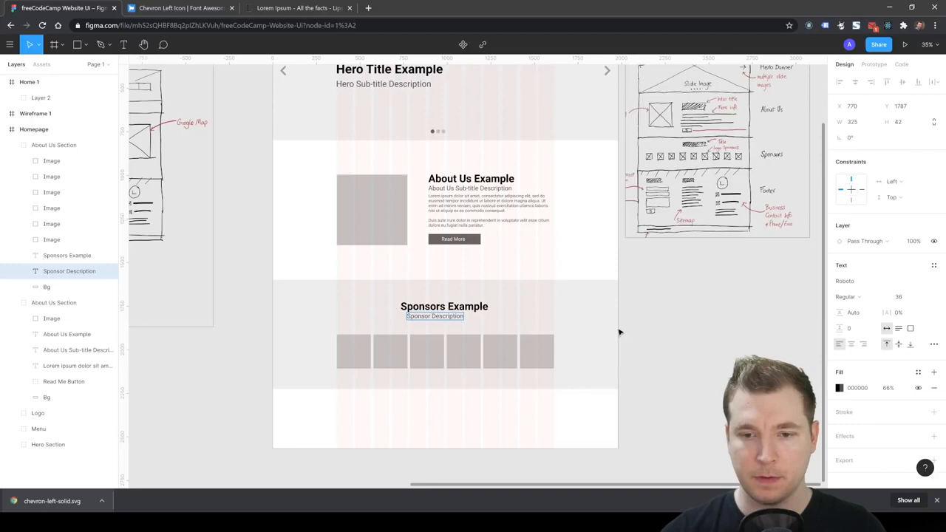
key(Escape)
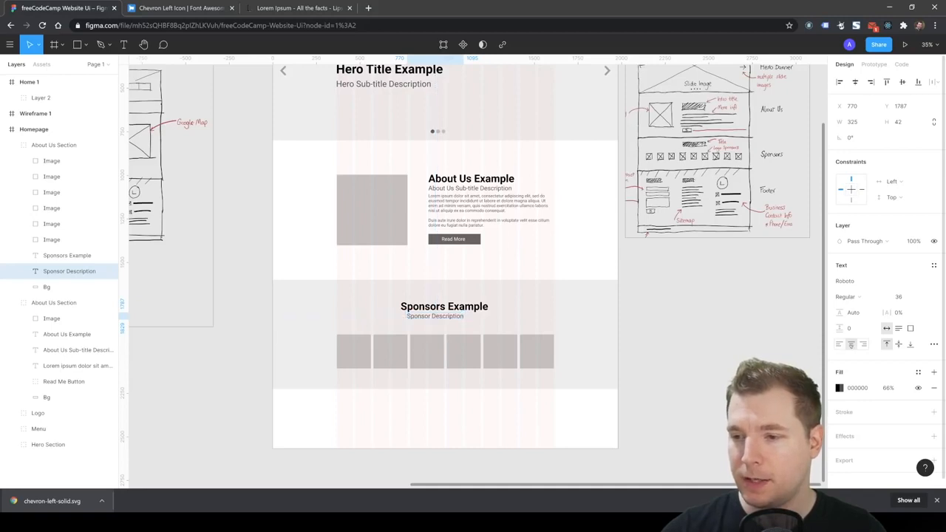
click(471, 309)
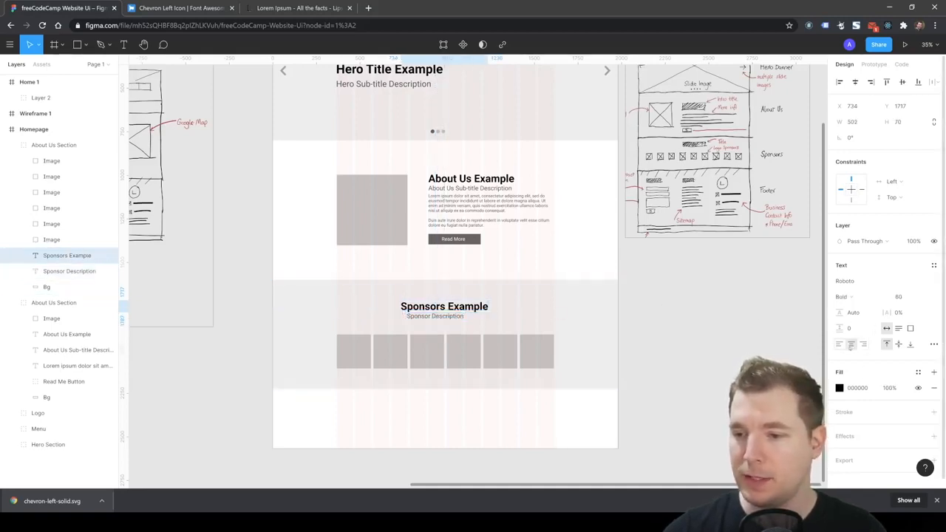
- Centre Sponsor Description under the Sponsors Example heading and reposition both lines
shift+click(443, 317)
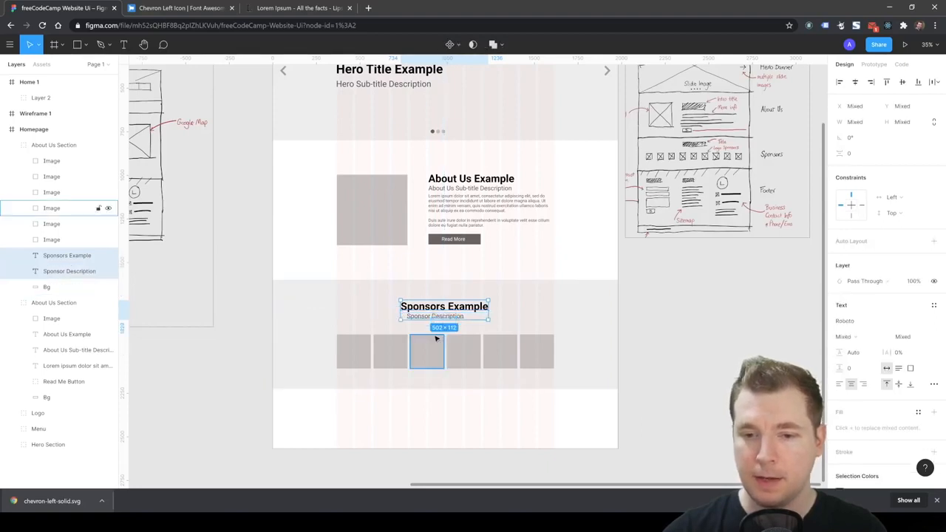
click(433, 317)
drag(434, 317, 457, 299)
shift+click(451, 306)
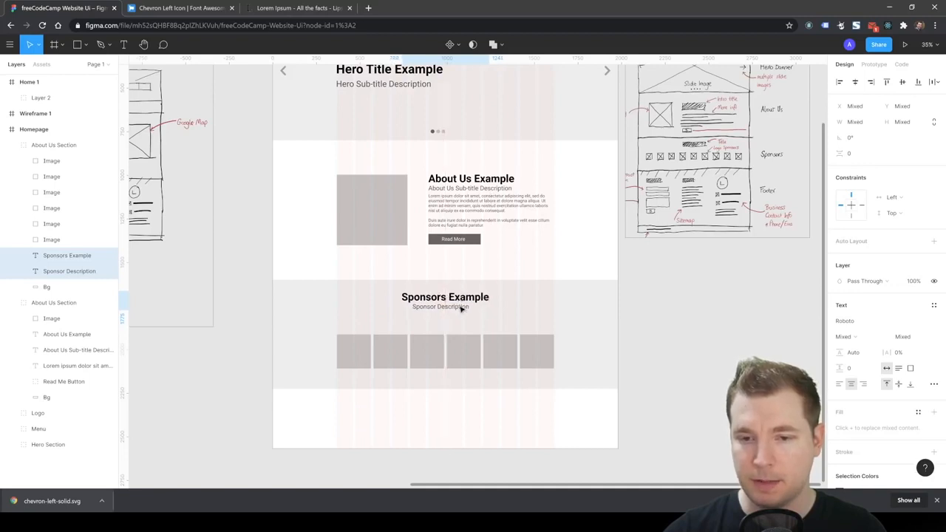
click(461, 309)
shift+click(449, 300)
mouse_move(450, 299)
mouse_down()
mouse_move(466, 323)
mouse_move(447, 292)
mouse_up()
- Nudge the Sponsors Example heading and Sponsor Description up slightly, clear of the six squares
click(357, 353)
shift+click(392, 354)
shift+click(429, 353)
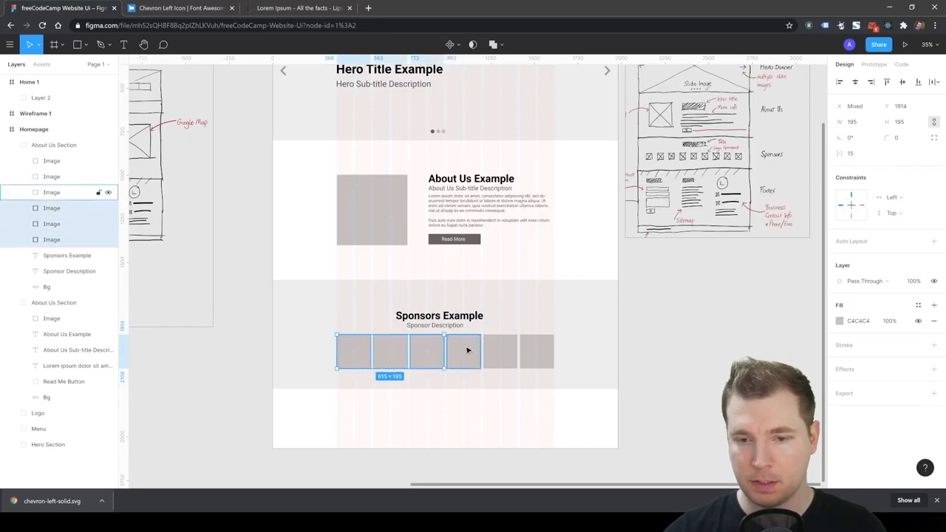
shift+click(466, 351)
shift+click(503, 353)
shift+click(545, 354)
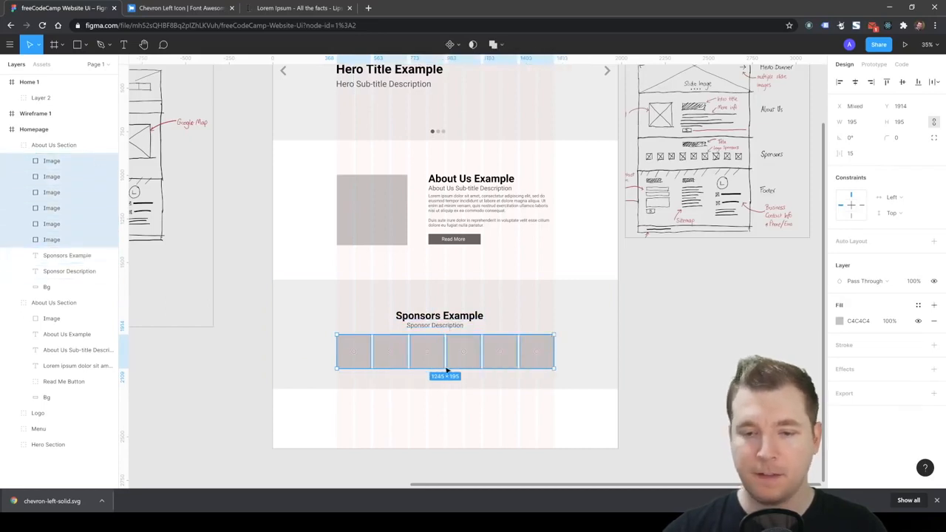
click(67, 255)
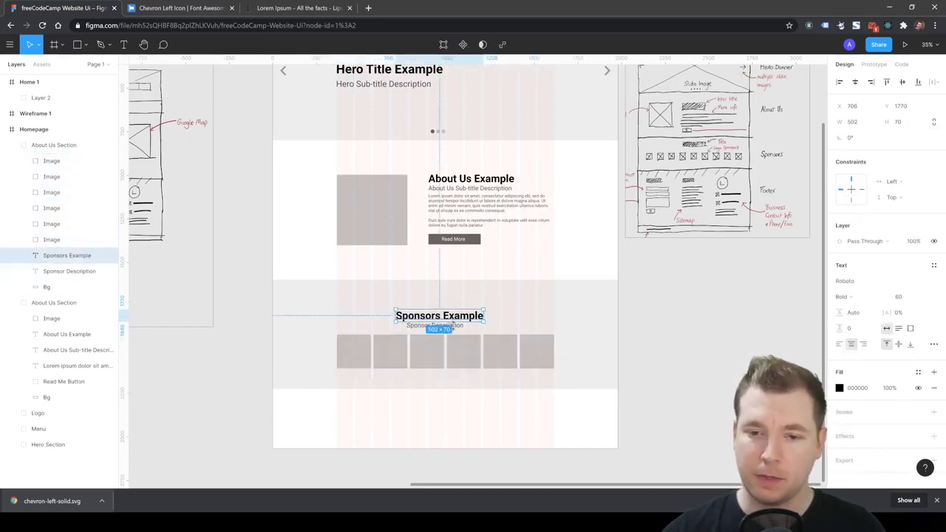
shift+click(456, 327)
drag(462, 319, 464, 309)
- Raise the six sponsor image boxes slightly
scroll(426, 363, up, 3)
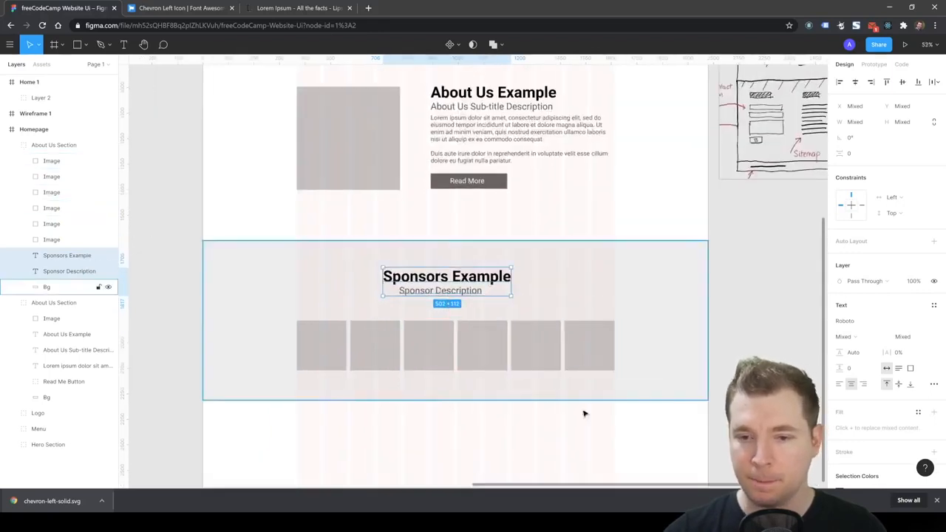
click(555, 446)
click(572, 343)
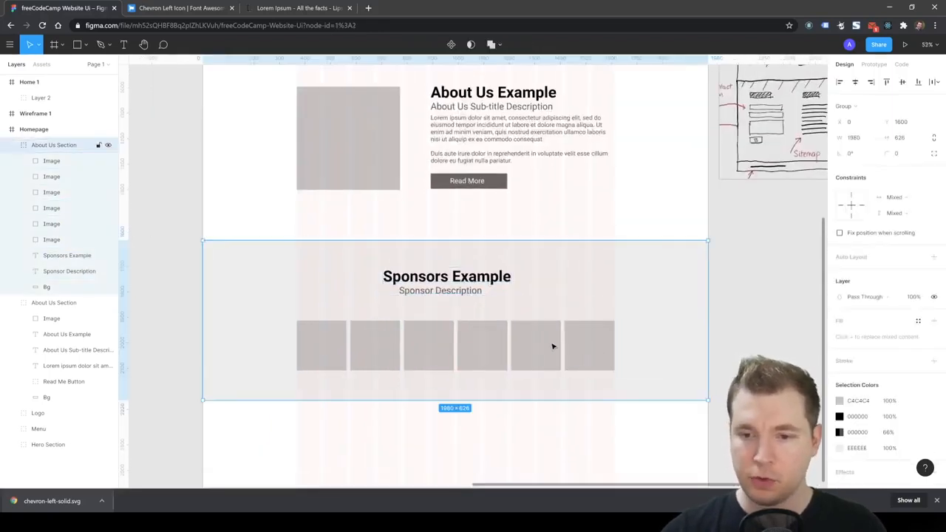
click(594, 347)
shift+click(536, 345)
shift+click(482, 345)
shift+click(429, 346)
shift+click(374, 345)
shift+click(325, 346)
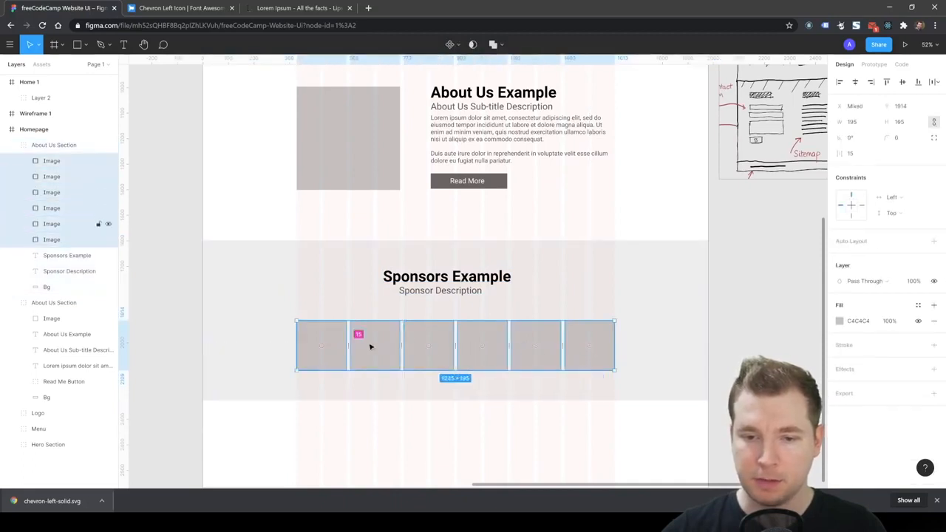
drag(420, 339, 422, 330)
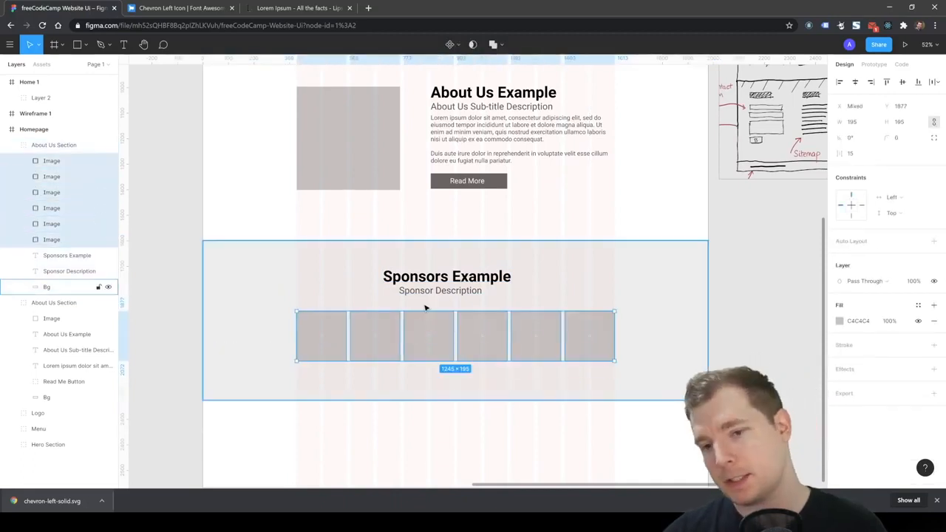
- Shift the Sponsors Example heading and Sponsor Description right to recentre them
click(433, 283)
click(435, 292)
shift+click(471, 280)
drag(471, 279, 479, 282)
click(481, 408)
- Shorten the Sponsors background rectangle to 611 px high
click(464, 390)
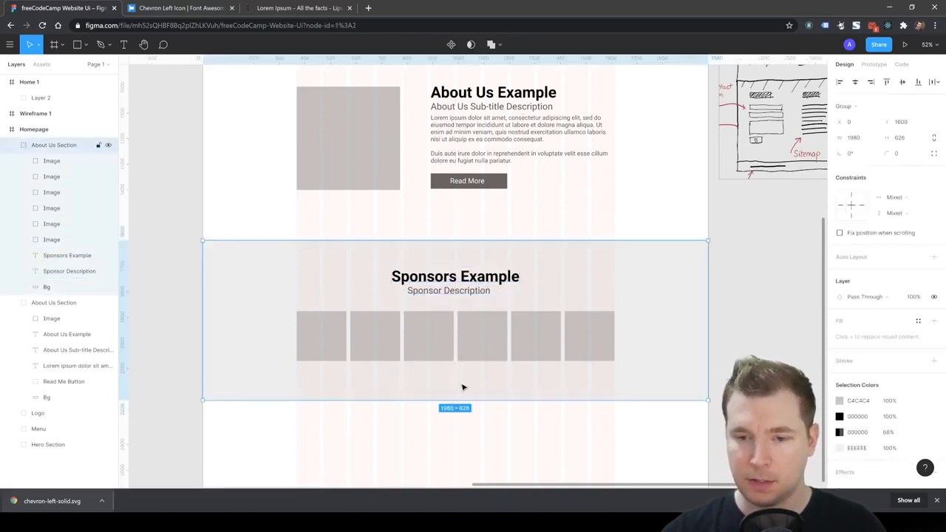
click(467, 397)
click(462, 408)
double_click(457, 395)
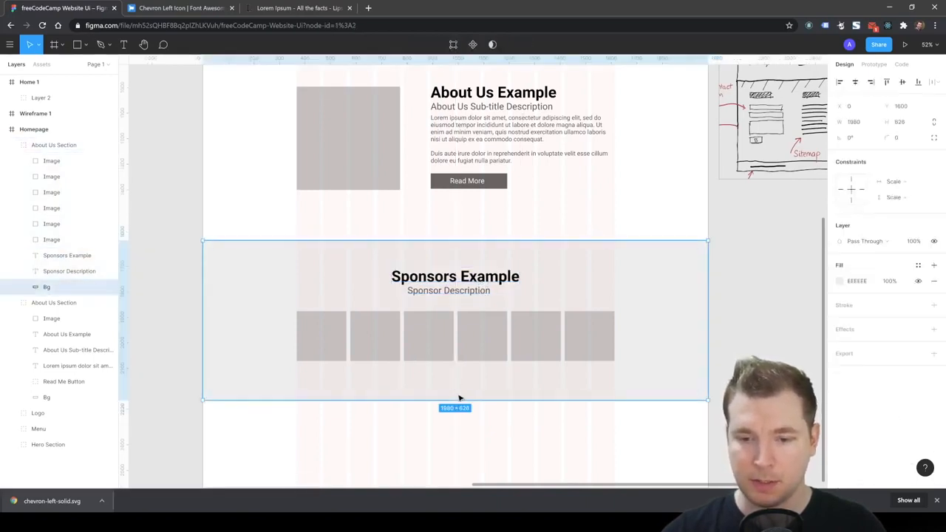
double_click(460, 397)
key(Escape)
mouse_move(457, 400)
mouse_down()
mouse_move(457, 384)
mouse_move(459, 396)
mouse_up()
click(464, 421)
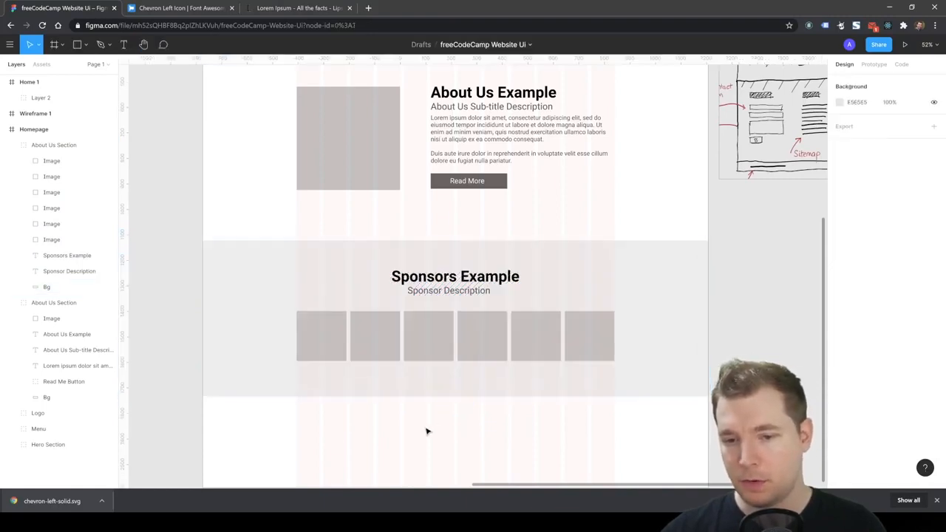
- Scroll through the Homepage frame to review the tightened Sponsors section
scroll(237, 314, down, 2)
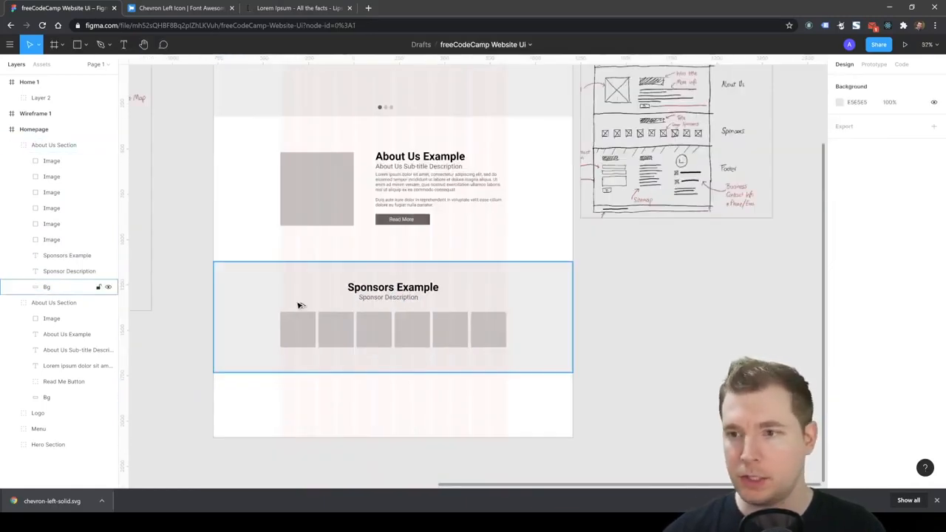
scroll(409, 404, up, 3)
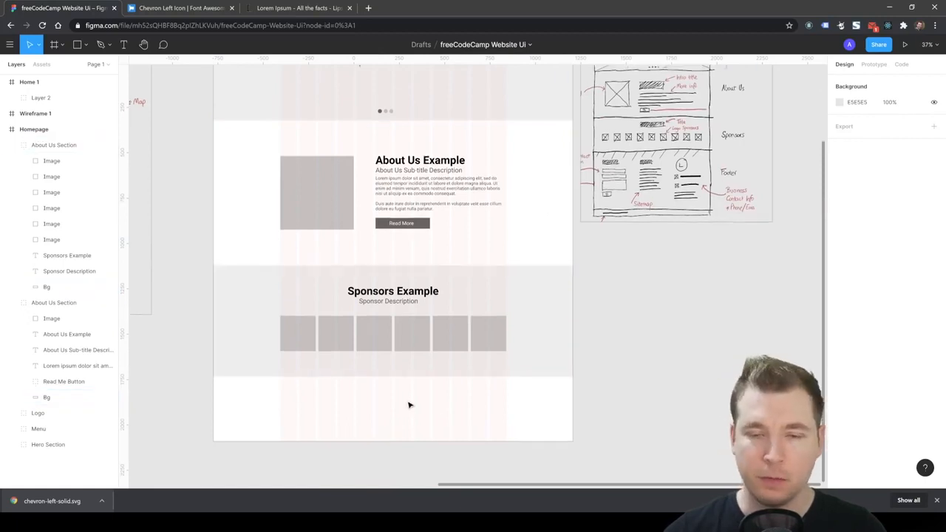
scroll(411, 407, down, 2)
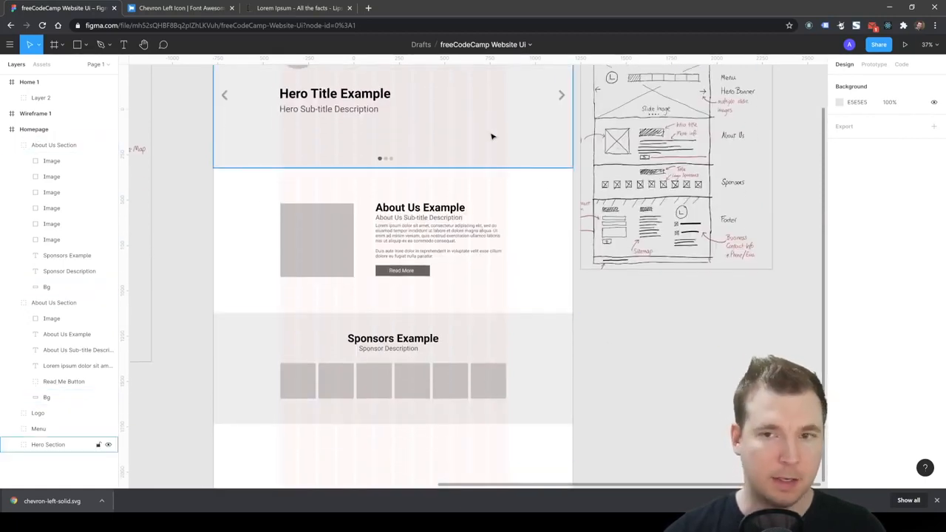
scroll(458, 163, up, 5)
click(229, 176)
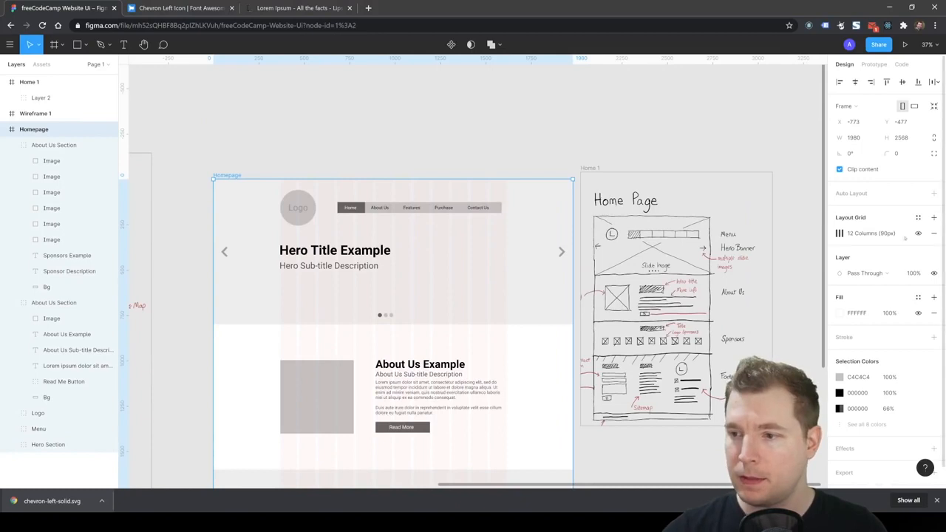
click(468, 143)
scroll(469, 148, down, 3)
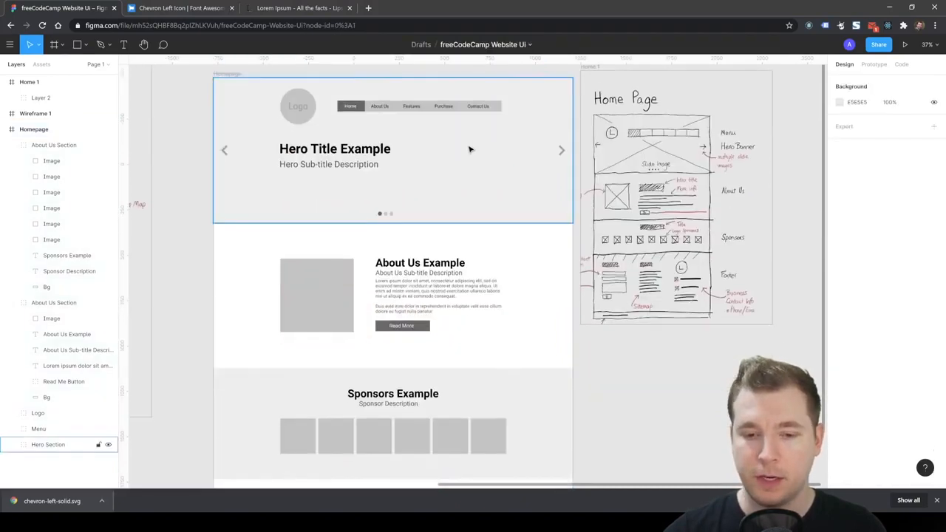
scroll(612, 325, down, 2)
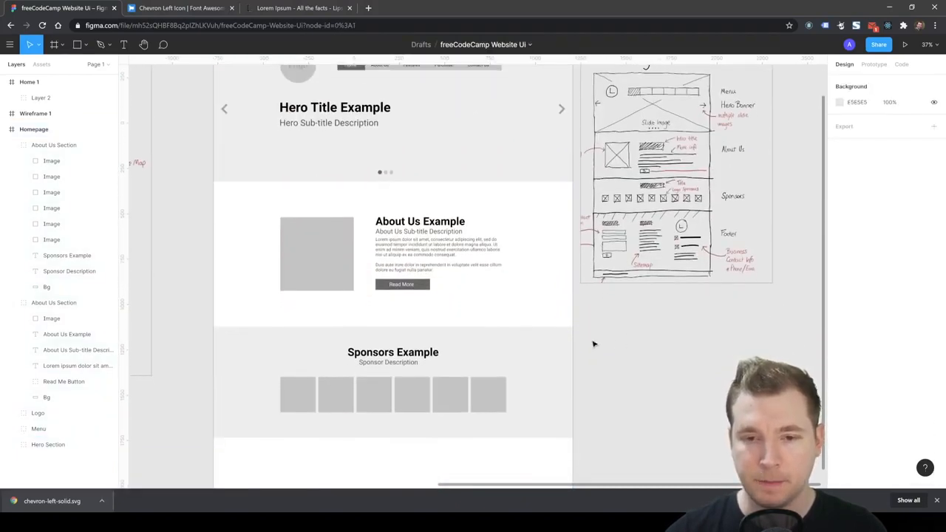
scroll(384, 395, up, 3)
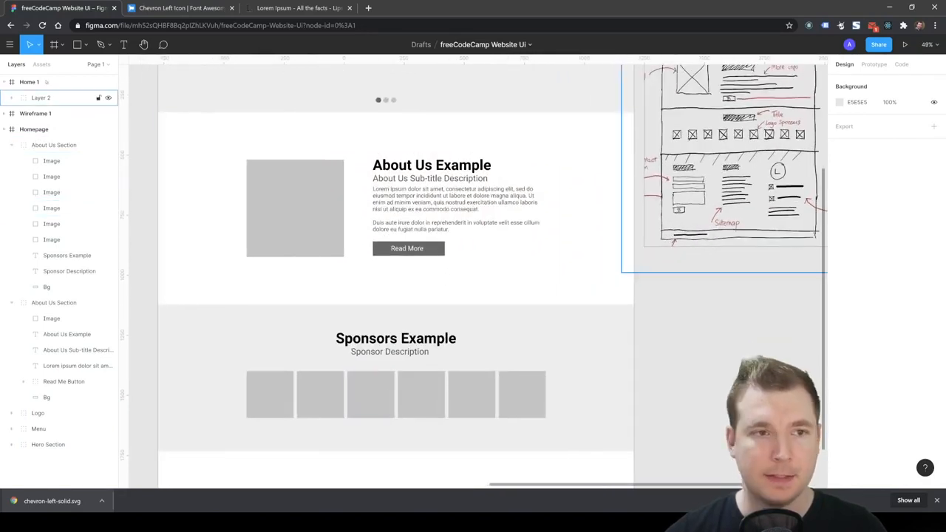
- Measure gaps below Read More and above Sponsors with temporary rectangles, then delete them
key(r)
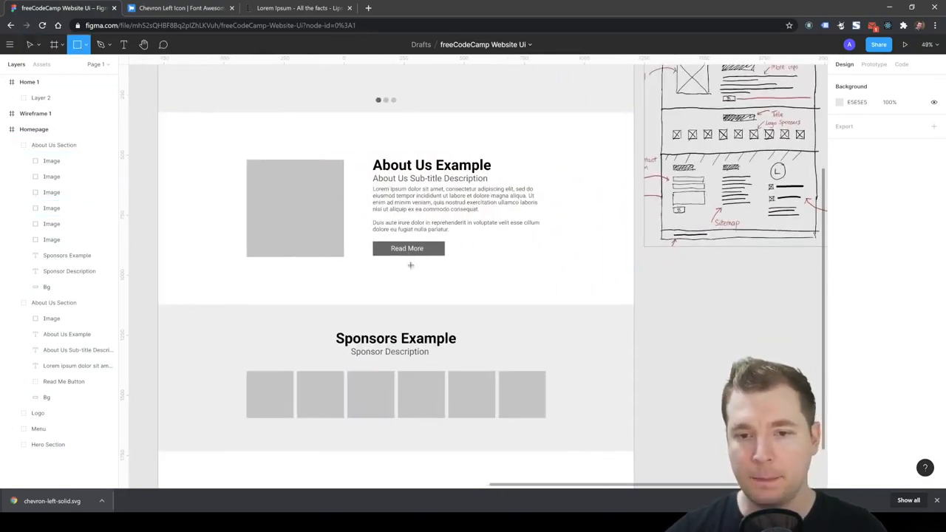
drag(408, 255, 429, 305)
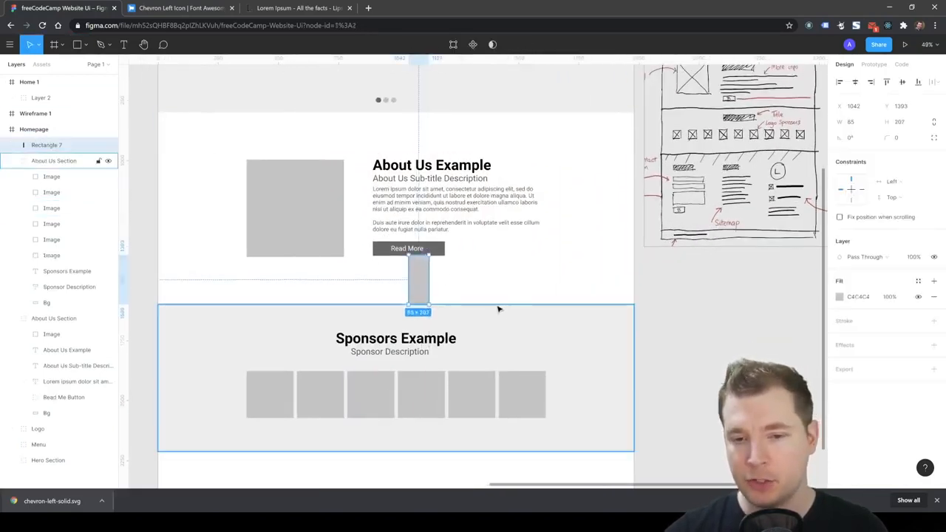
key(Delete)
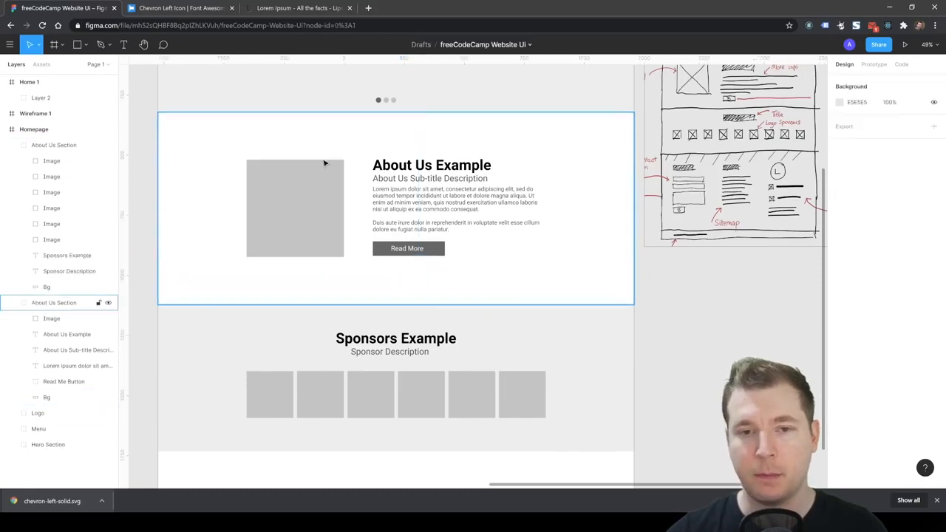
key(r)
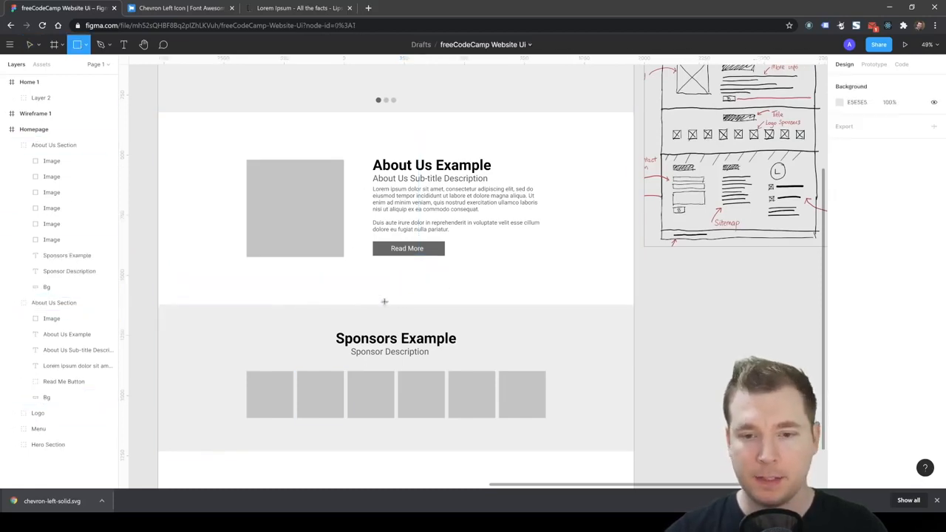
drag(377, 304, 398, 333)
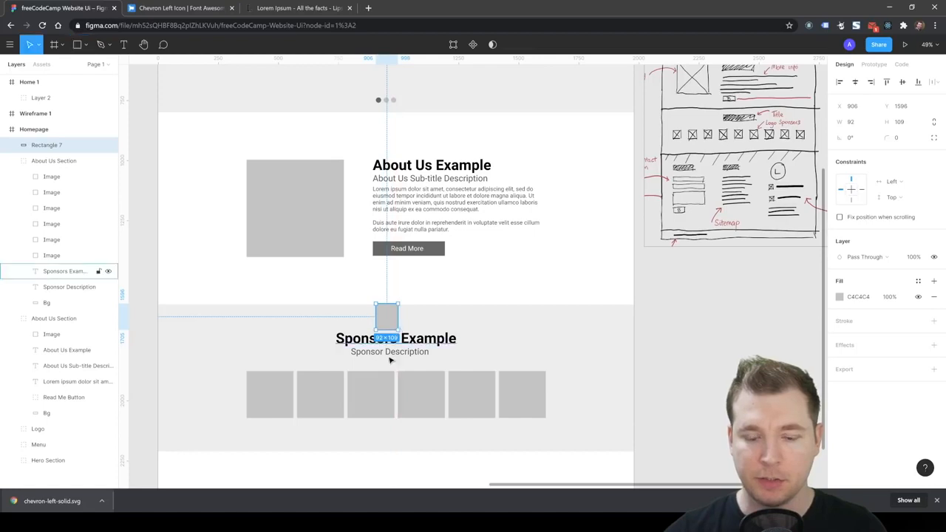
key(Delete)
- Measure the gap below the sponsor image boxes with a temporary spacer, then delete it
click(84, 46)
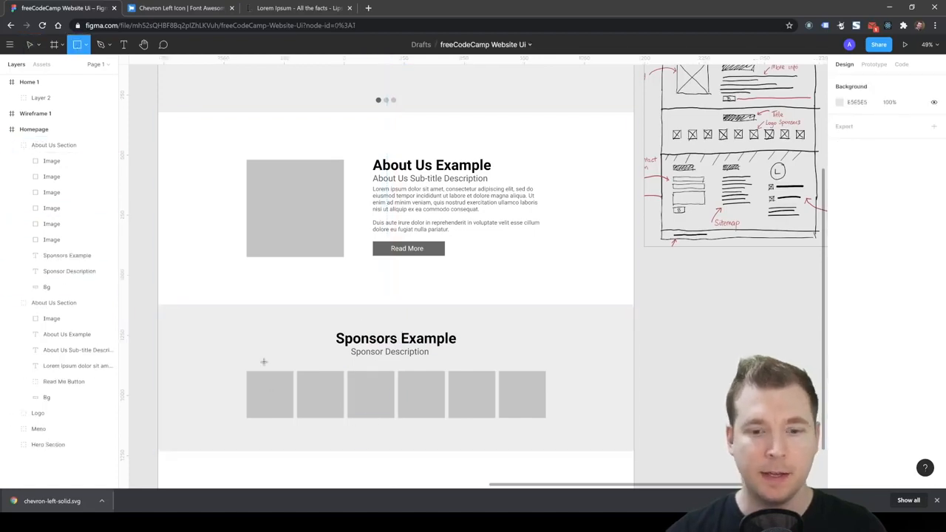
drag(382, 418, 402, 449)
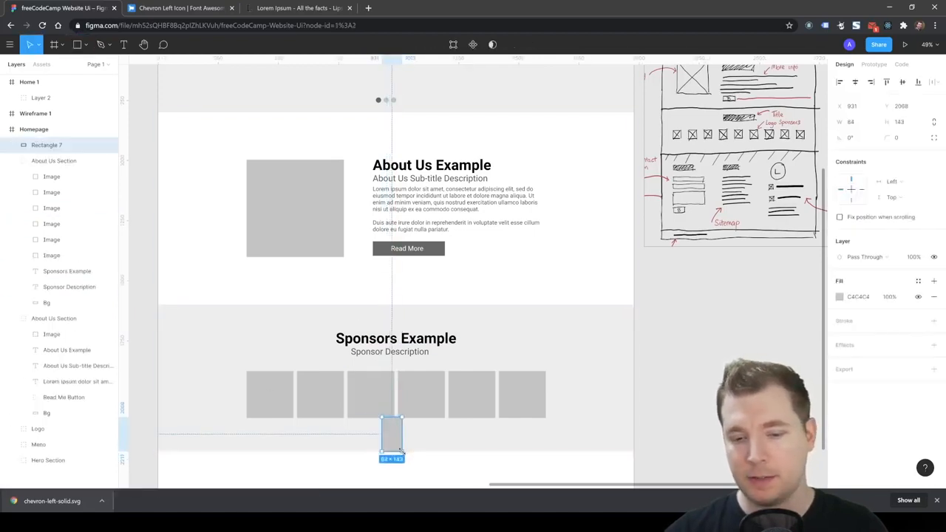
drag(387, 417, 387, 422)
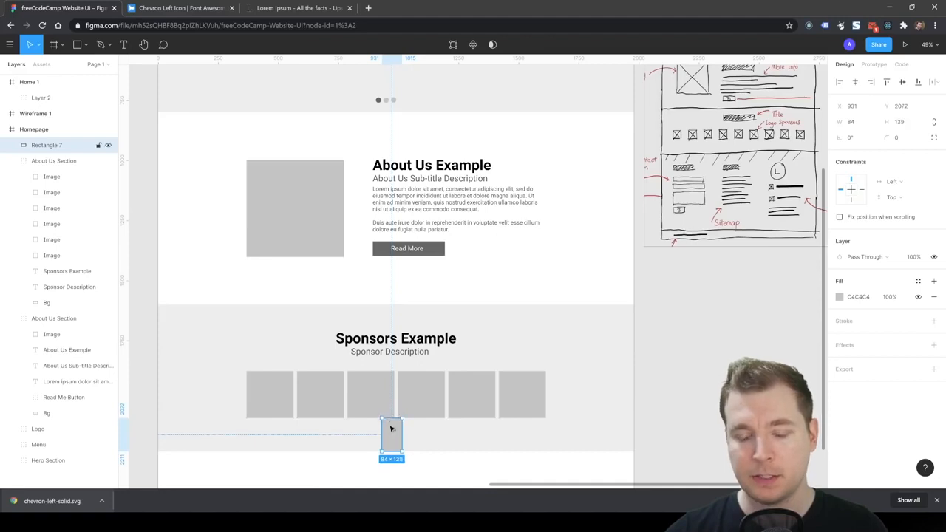
key(alt)
scroll(392, 429, up, 2)
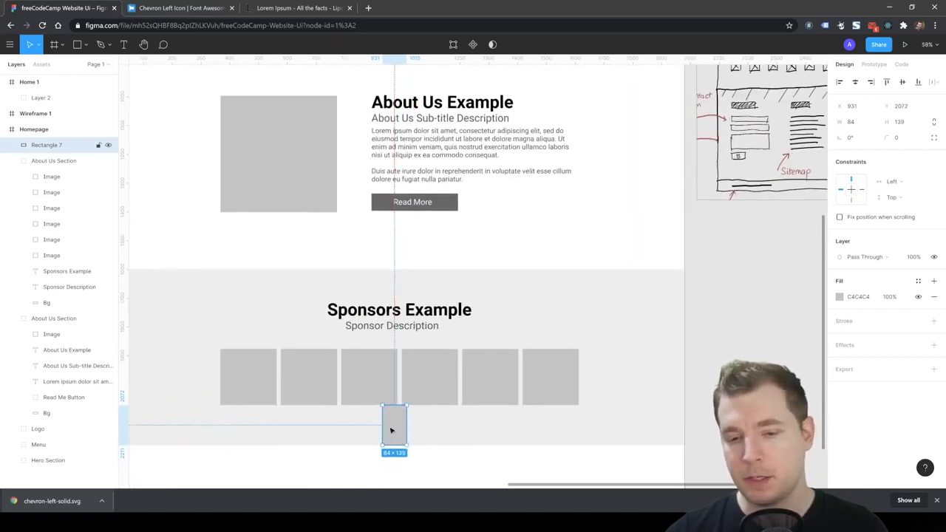
click(361, 419)
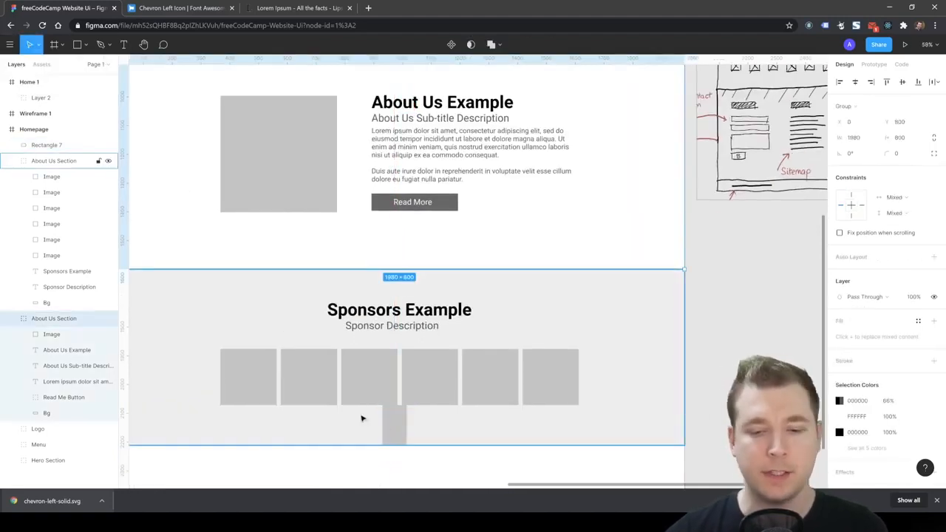
click(396, 421)
key(Delete)
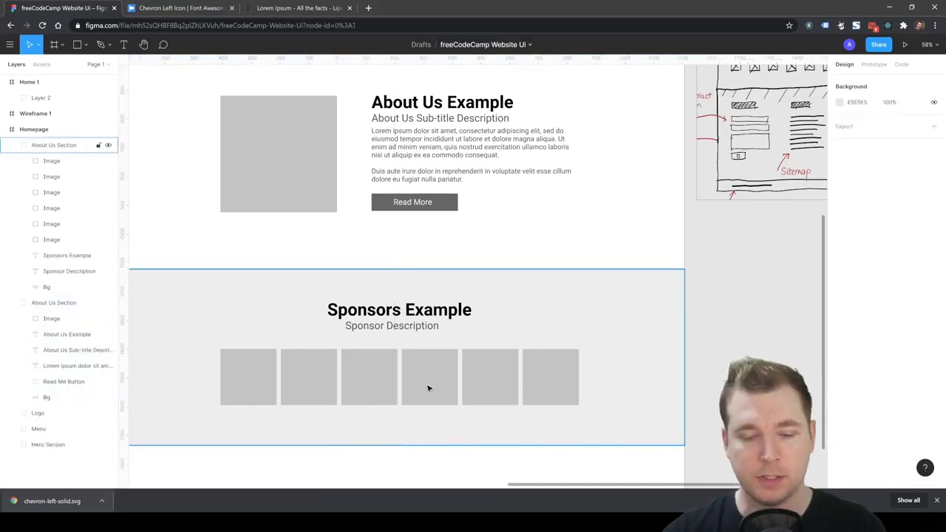
- Shorten the Sponsors background to 582 px high and verify the spacing below the images
click(409, 442)
click(407, 444)
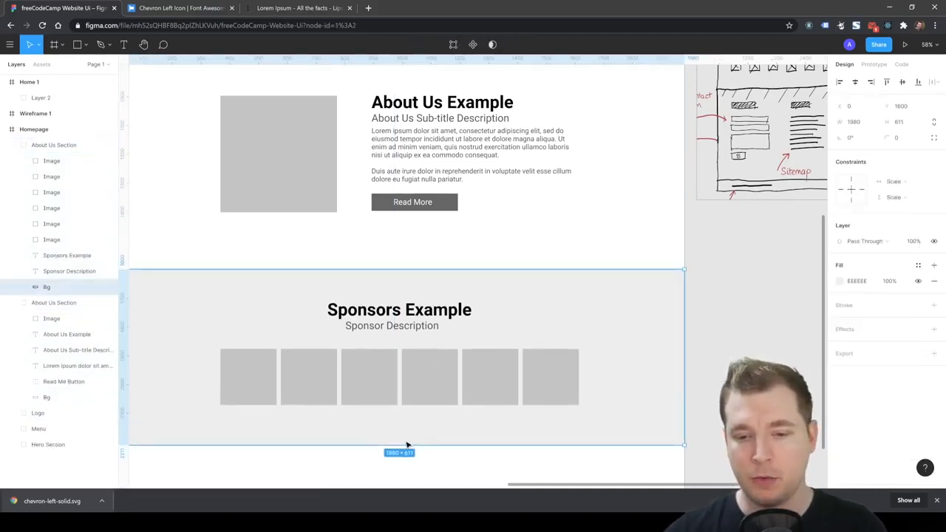
drag(402, 445, 402, 436)
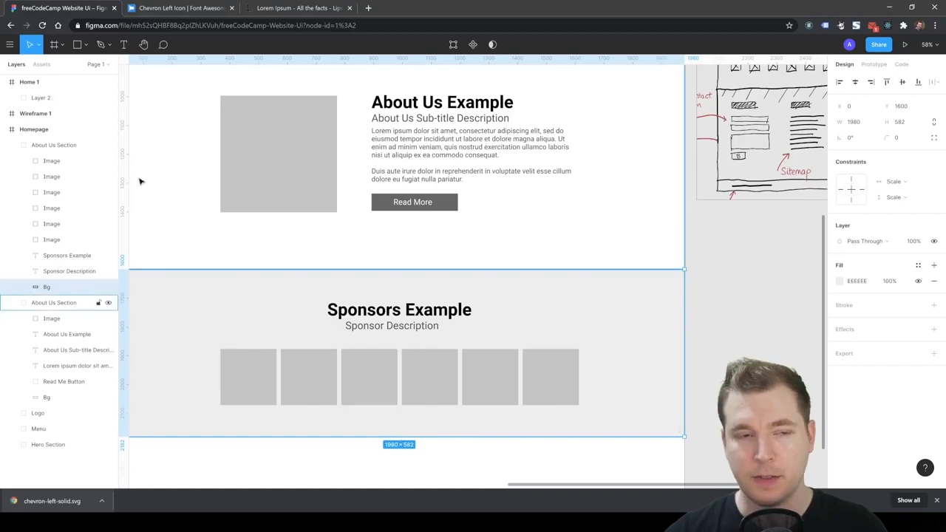
key(r)
drag(315, 405, 330, 436)
key(ctrl+z)
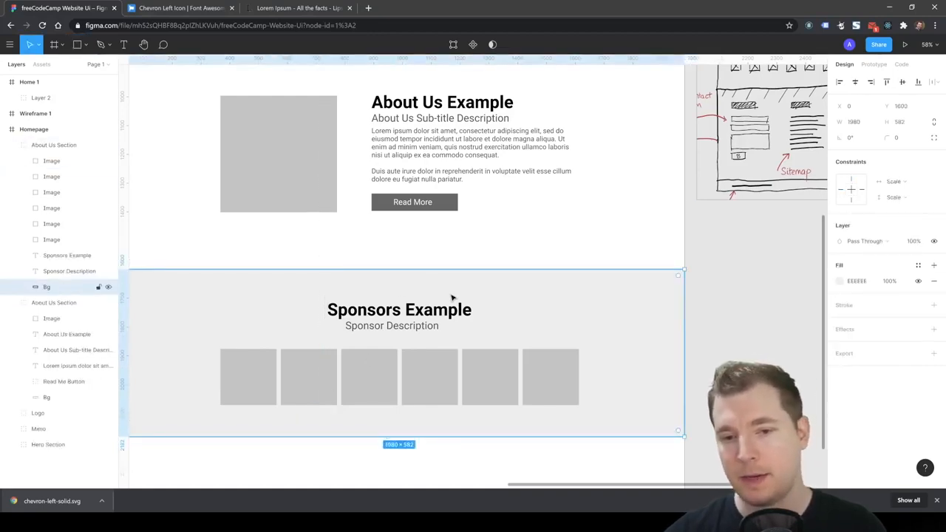
- Paste a copy of the dark nav rectangle and move it below the Sponsors section
click(727, 340)
scroll(592, 380, down, 5)
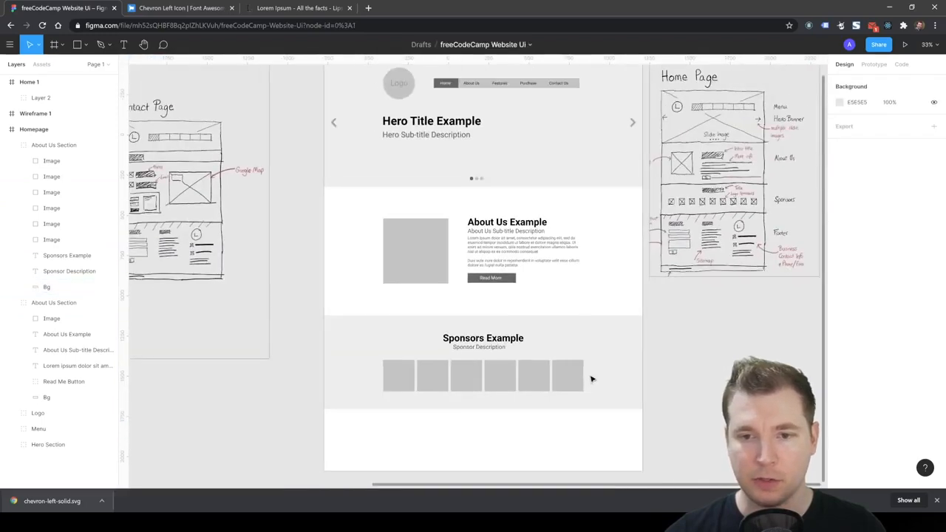
scroll(644, 469, up, 1)
scroll(585, 397, down, 1)
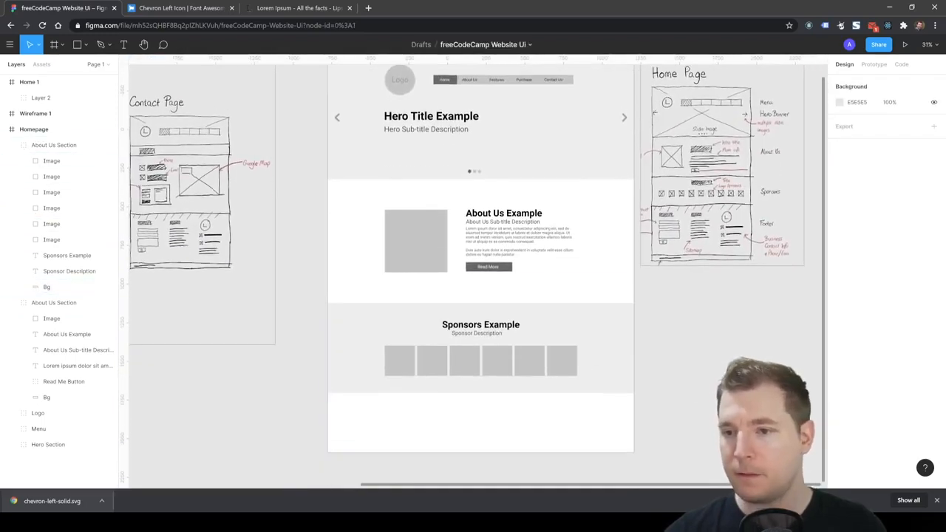
scroll(694, 411, up, 2)
scroll(694, 414, down, 2)
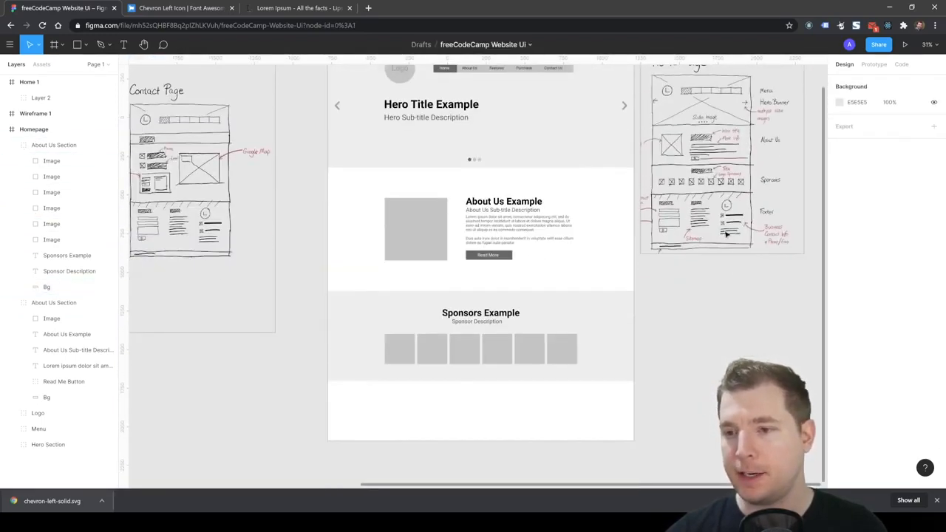
double_click(453, 71)
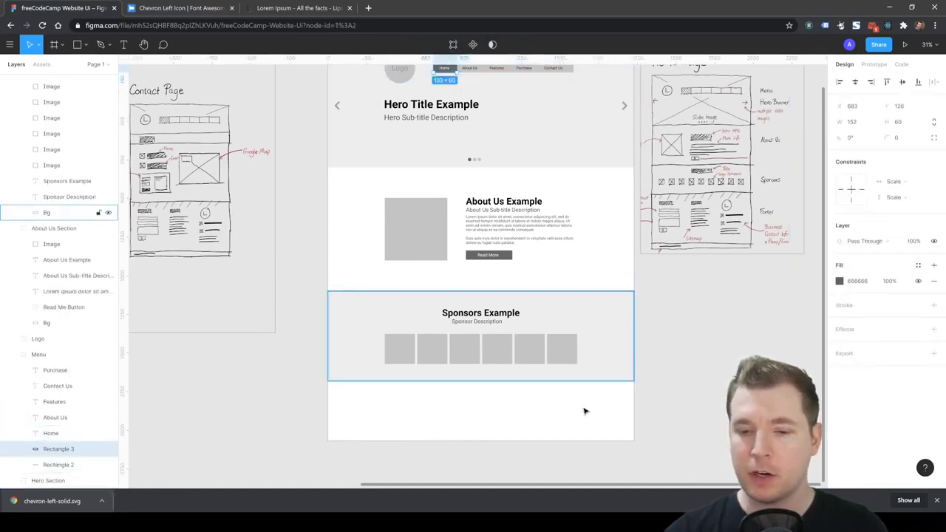
key(ctrl+v)
scroll(578, 318, up, 1)
double_click(507, 88)
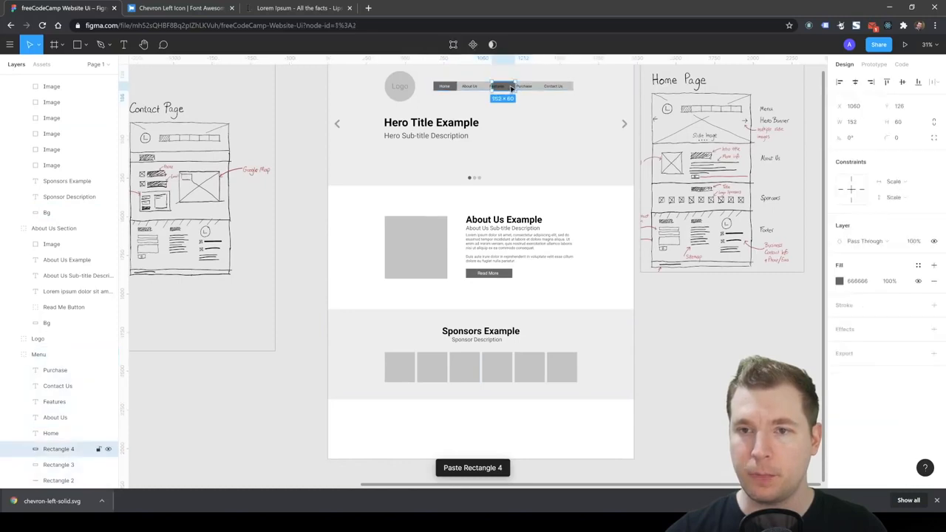
drag(507, 88, 436, 425)
- Stretch the dark rectangle across the full page width
drag(352, 429, 636, 459)
click(667, 424)
scroll(629, 418, down, 1)
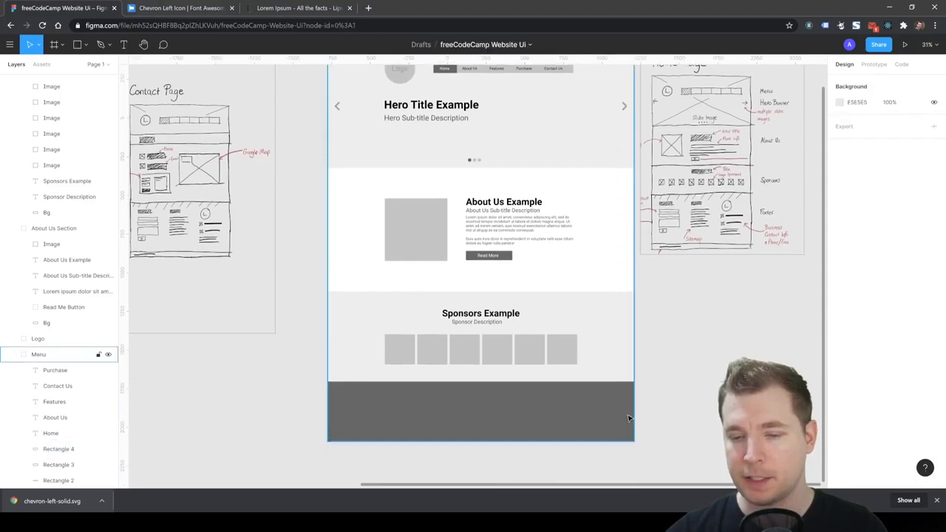
scroll(665, 420, up, 1)
drag(702, 401, 619, 375)
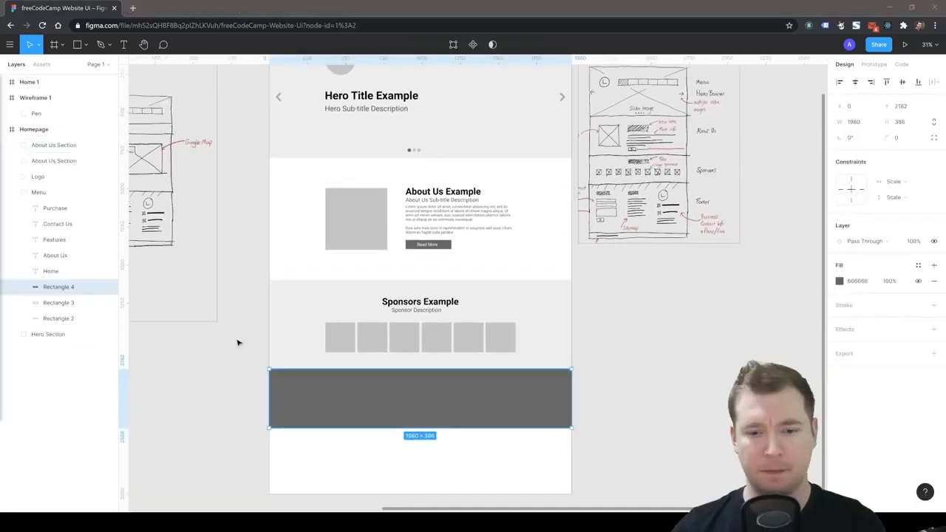
- Extend the dark 666666 footer block down to the page bottom, about 1980 × 818
click(237, 340)
click(344, 399)
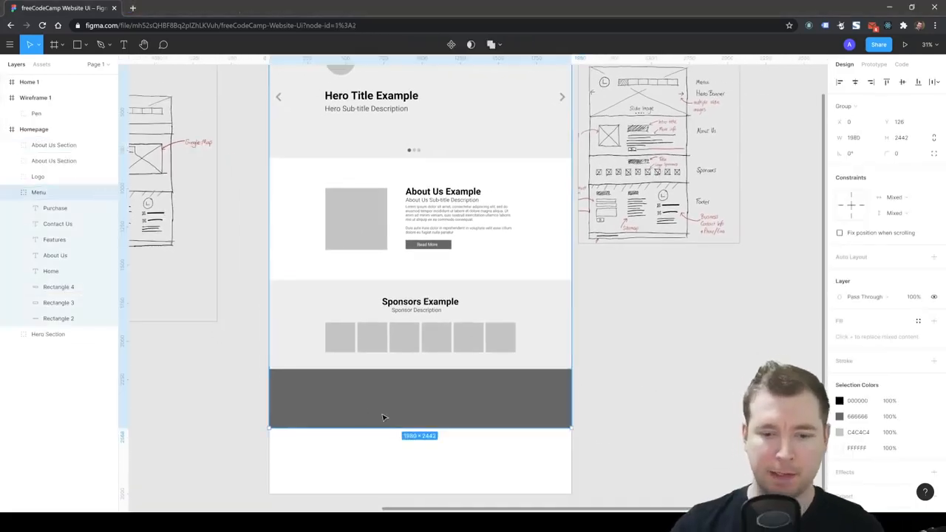
double_click(383, 418)
double_click(411, 429)
key(Escape)
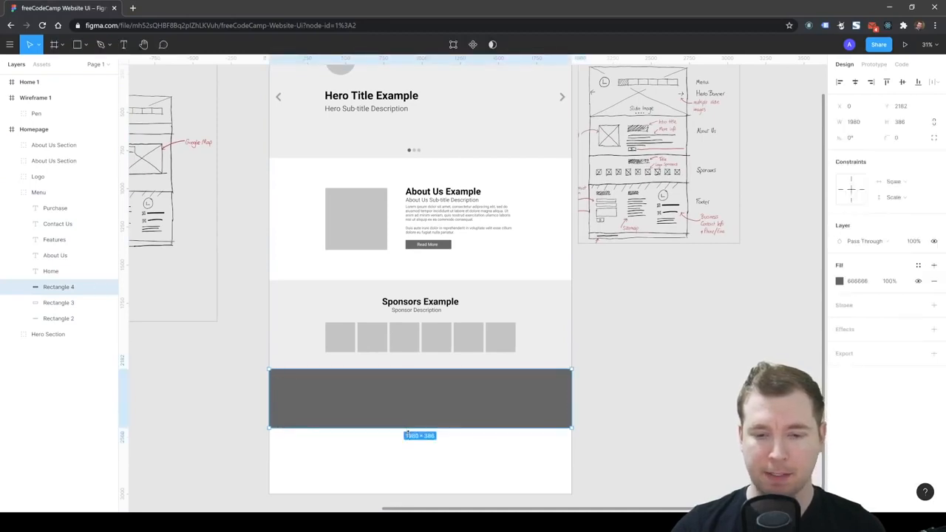
drag(410, 428, 409, 494)
click(641, 387)
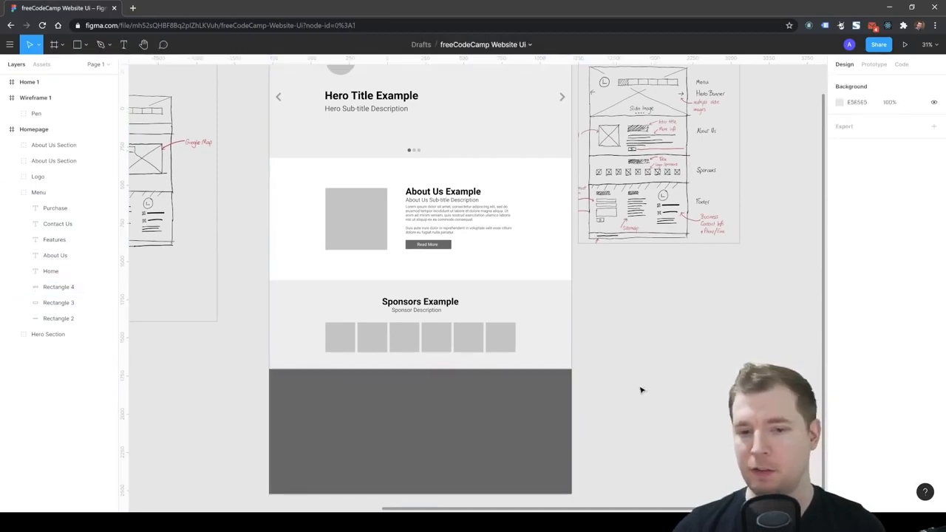
drag(451, 274, 450, 226)
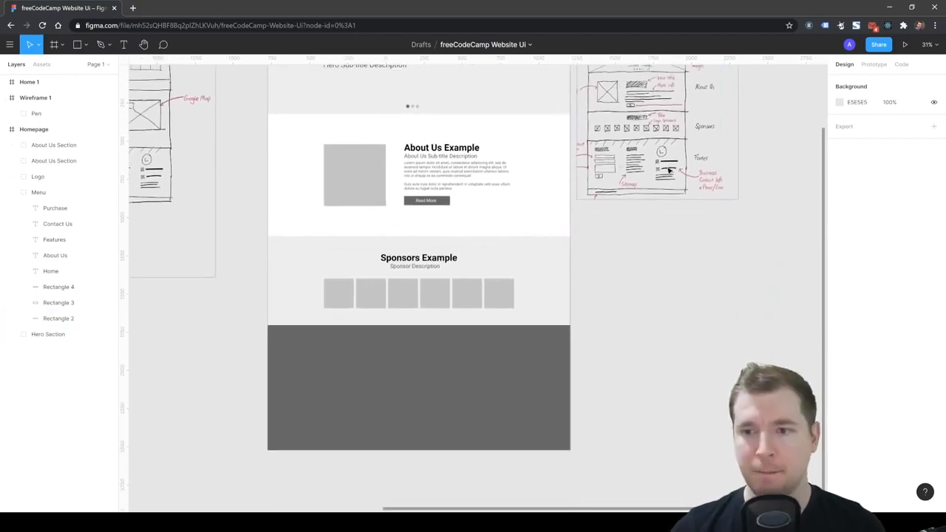
scroll(669, 170, up, 3)
- Paste a copy of the header logo into the footer's upper right corner
scroll(678, 191, up, 1)
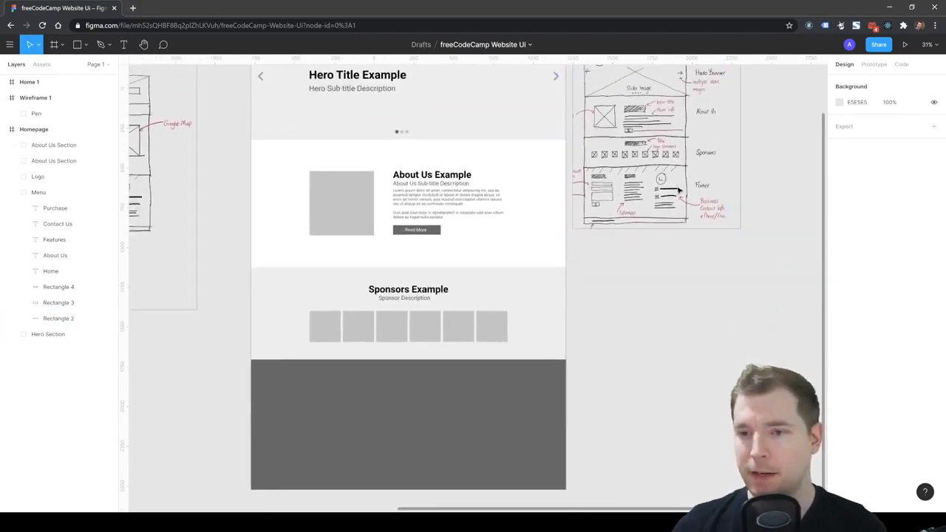
scroll(679, 191, up, 3)
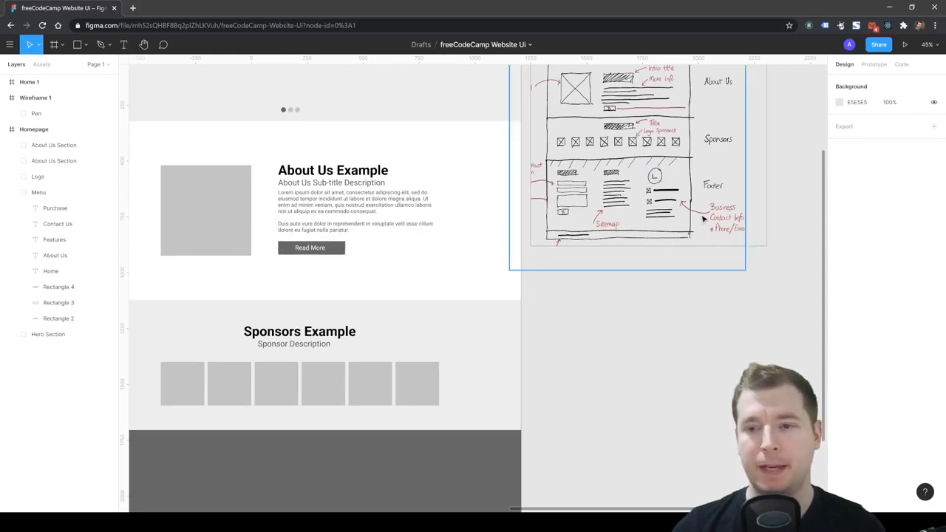
scroll(713, 244, down, 3)
scroll(618, 274, up, 1)
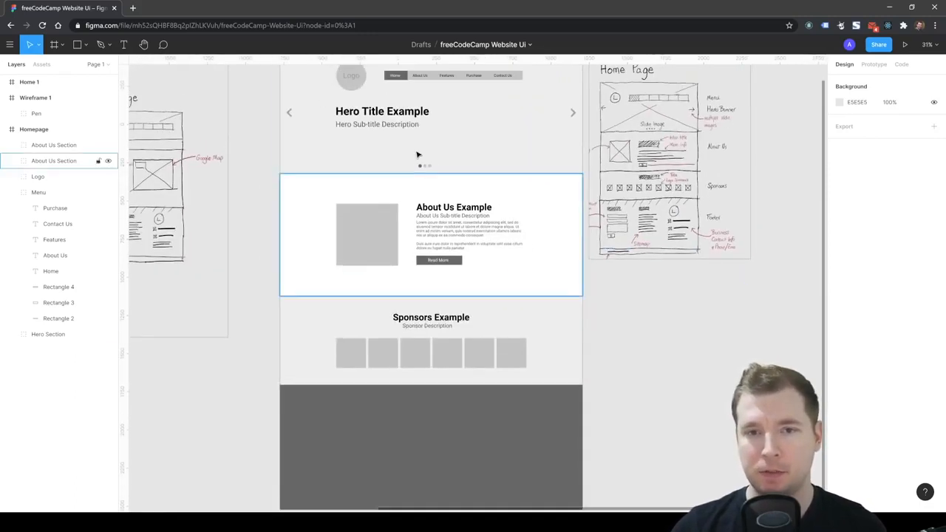
click(350, 84)
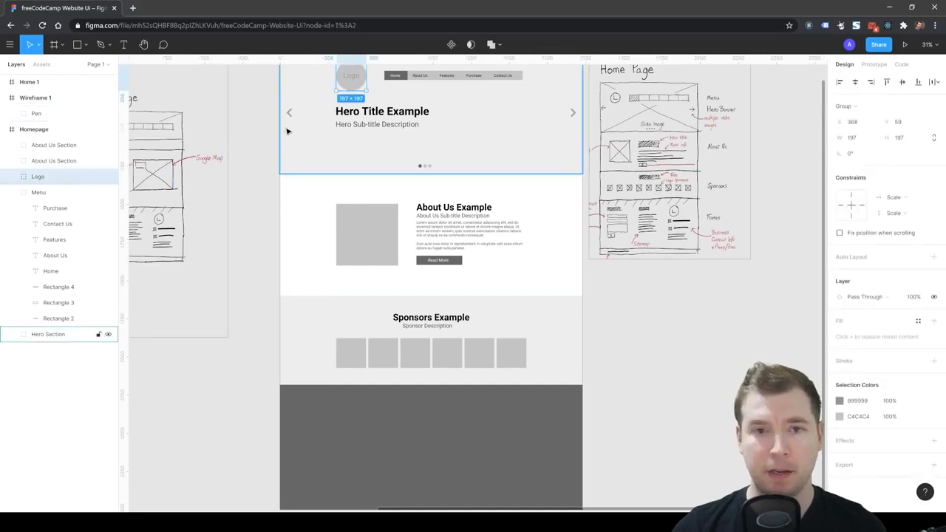
key(ctrl+v)
drag(352, 77, 516, 417)
- Move the dark footer rectangle to the top of the layers and rename it 'Footer BG'
scroll(486, 450, up, 3)
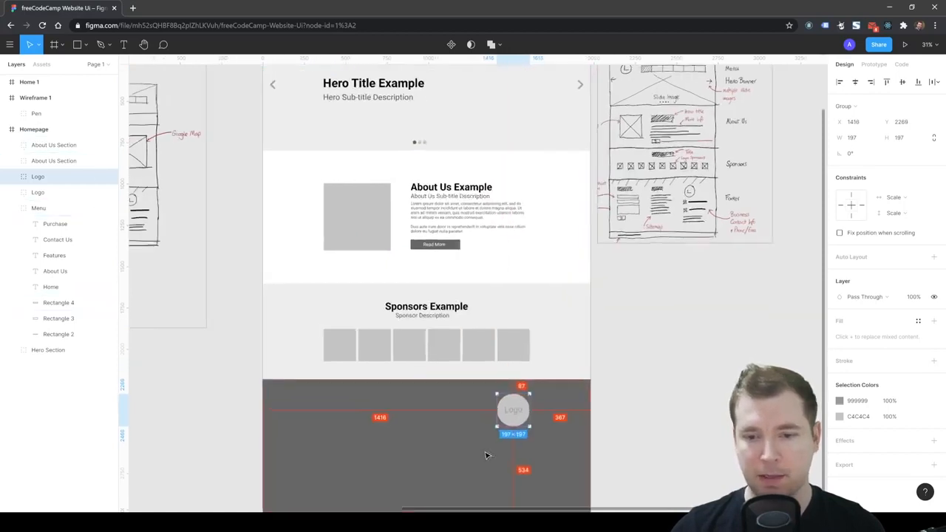
click(402, 404)
scroll(413, 405, down, 1)
scroll(413, 406, down, 2)
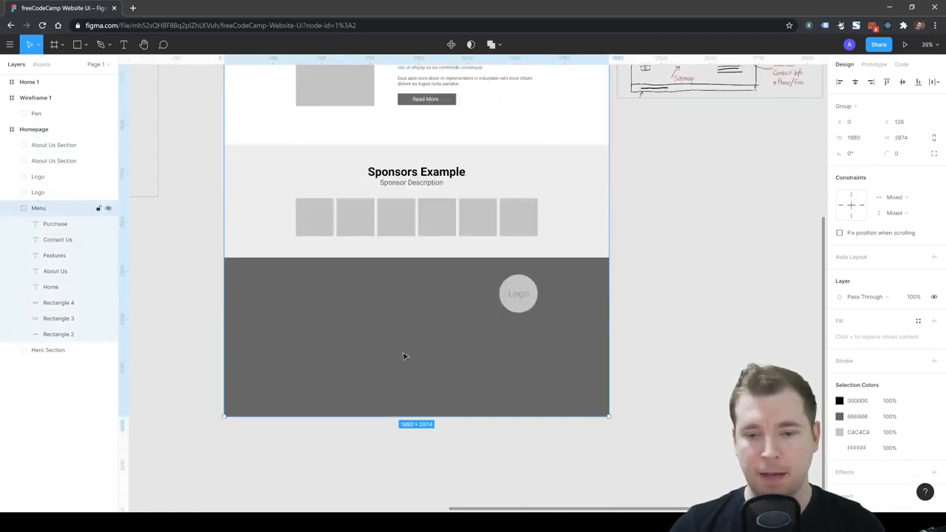
click(390, 330)
drag(54, 305, 46, 147)
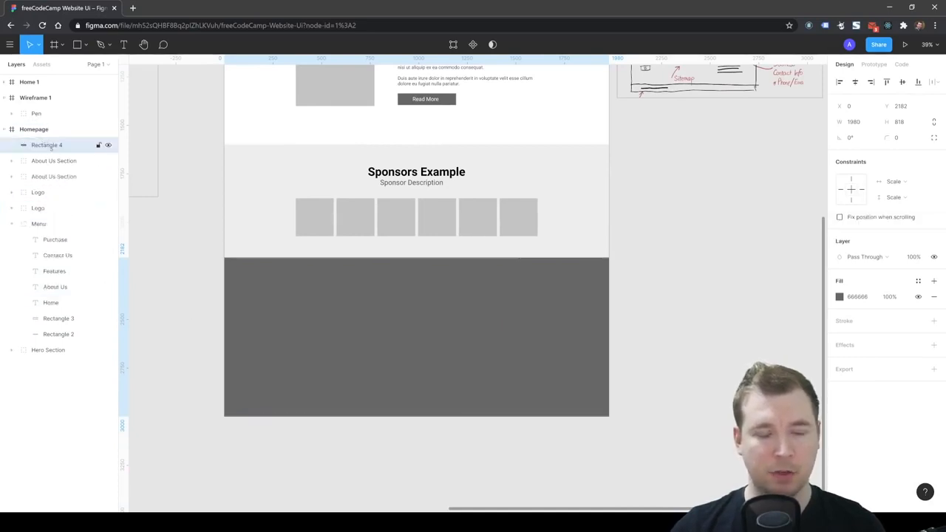
double_click(48, 145)
text(Footer)
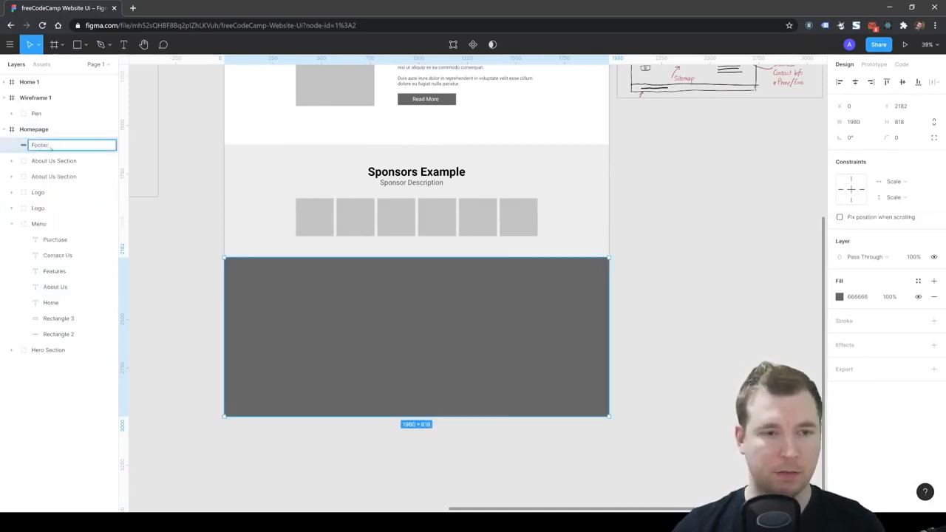
text( BG)
key(Return)
- Group the footer logo with Footer BG and name the group 'Footer'
drag(44, 193, 44, 139)
shift+click(45, 161)
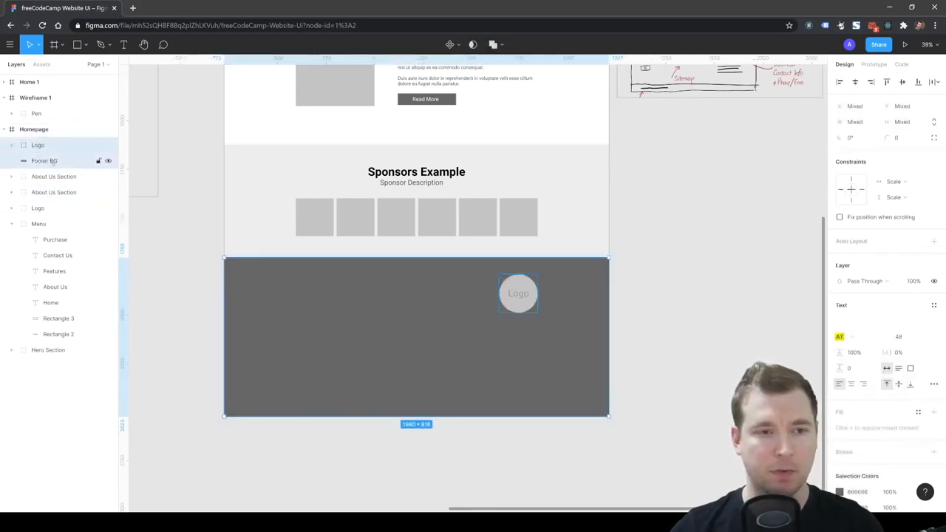
key(ctrl+g)
double_click(42, 145)
text(Footer)
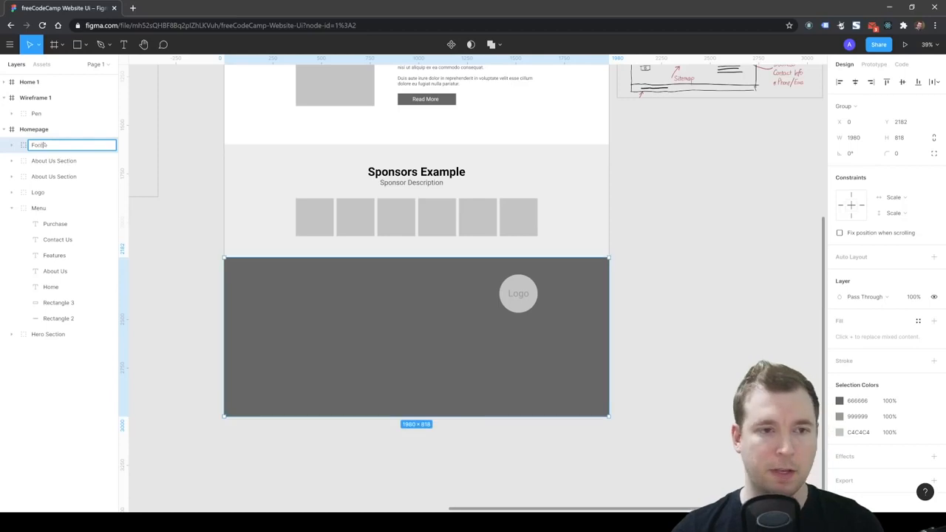
key(Return)
click(13, 146)
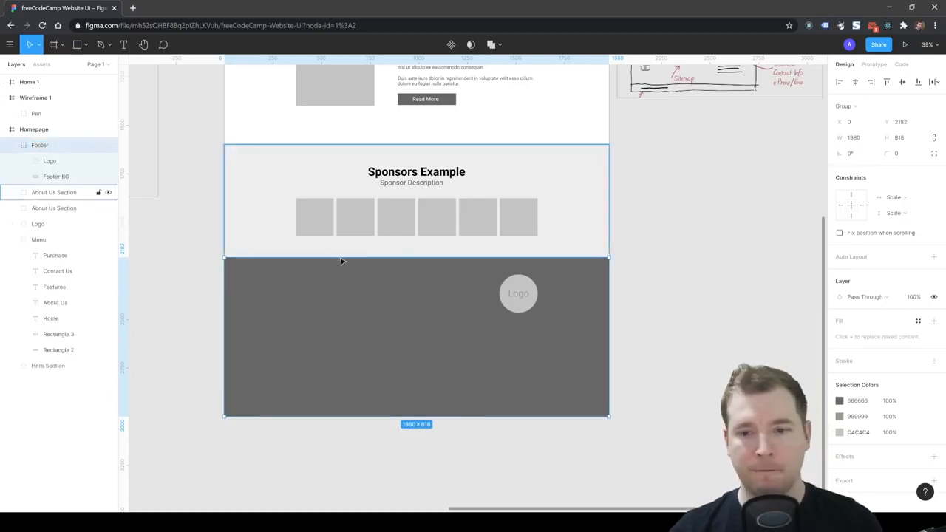
click(754, 251)
scroll(666, 255, up, 6)
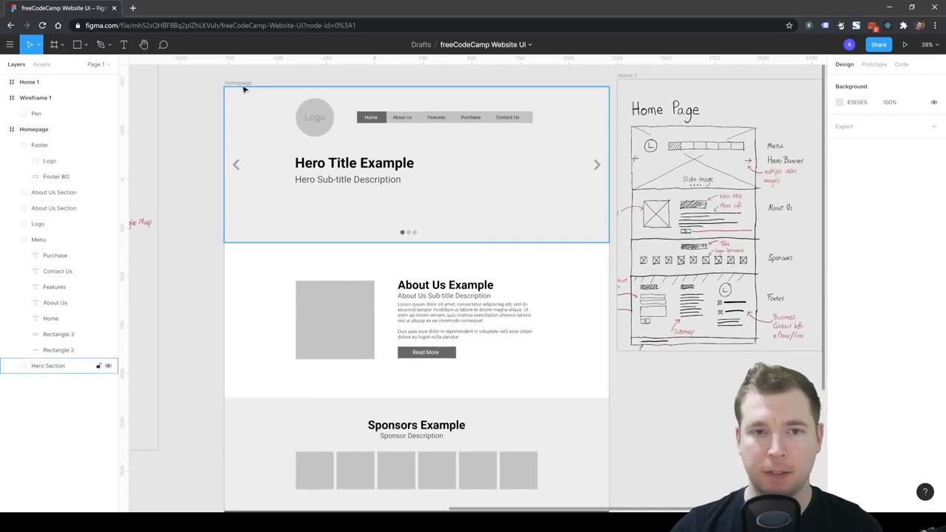
- Move the hand-drawn sketch image out of the Homepage frame
click(238, 83)
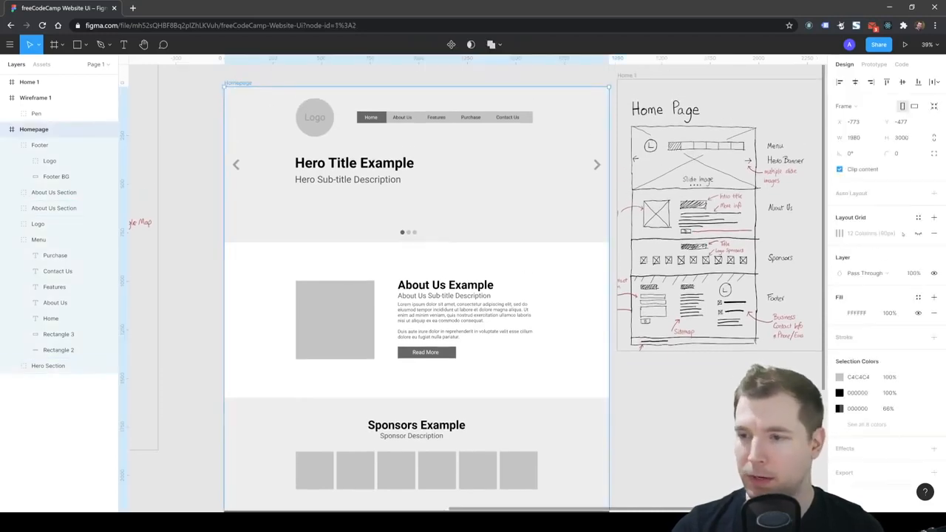
click(725, 433)
drag(696, 431, 680, 210)
scroll(686, 217, up, 2)
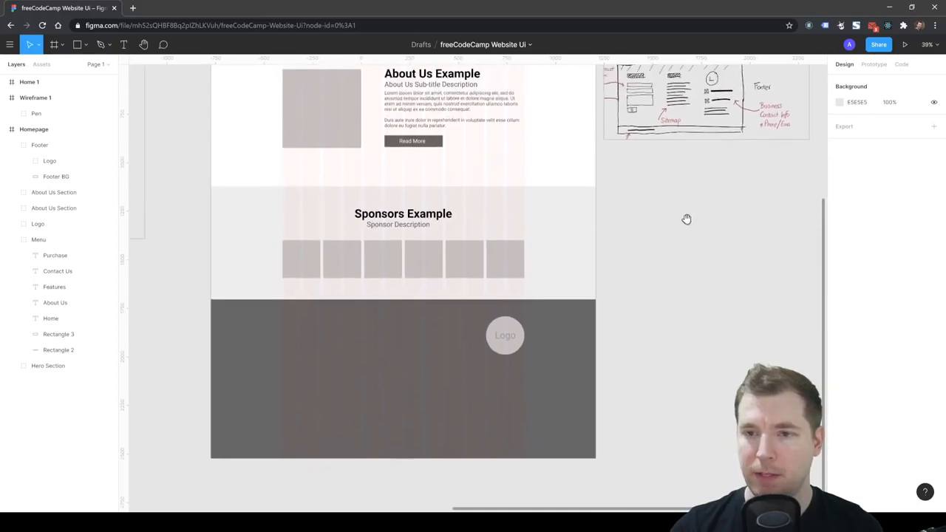
click(664, 124)
click(685, 323)
click(663, 118)
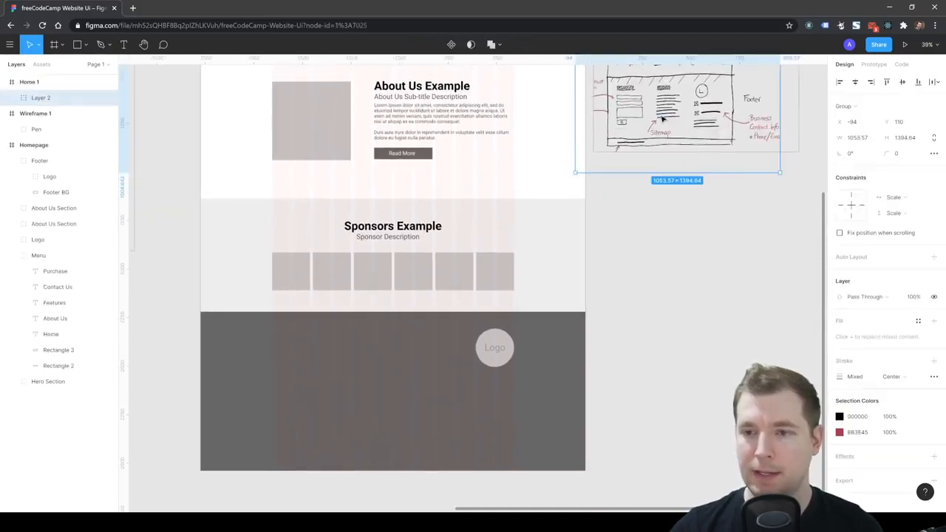
mouse_move(663, 118)
mouse_down()
mouse_move(695, 239)
mouse_move(663, 120)
mouse_move(663, 414)
mouse_move(682, 383)
mouse_up()
- Draw a light placeholder bar across the footer's upper left and paste a copy beside it
scroll(507, 437, up, 3)
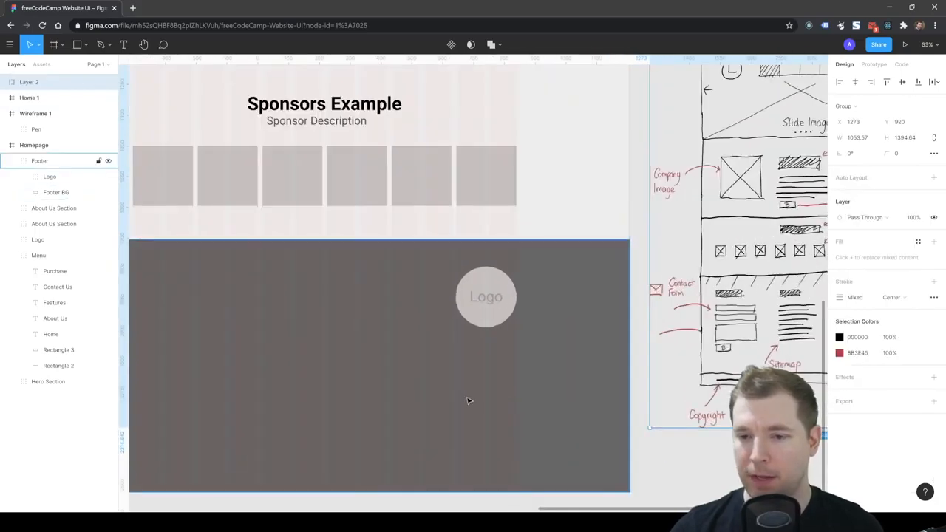
scroll(470, 355, down, 2)
scroll(495, 314, down, 3)
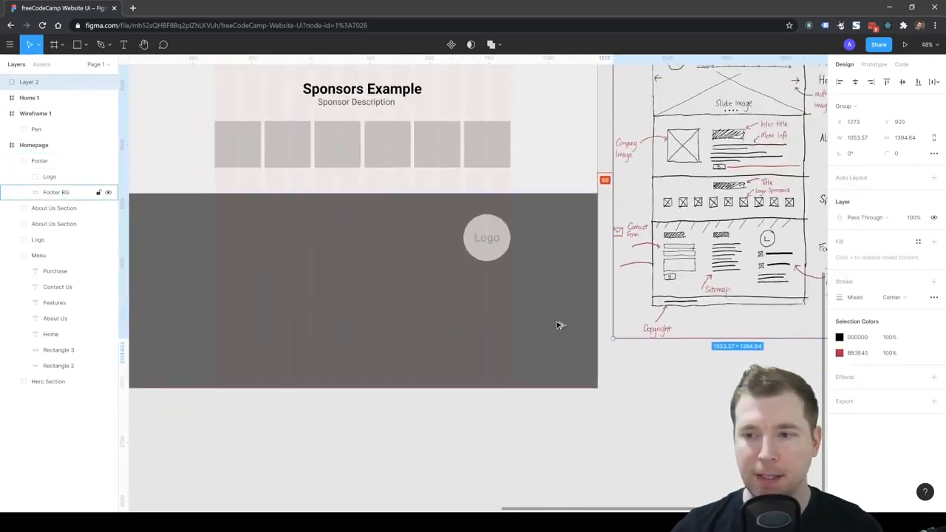
scroll(665, 357, left, 2)
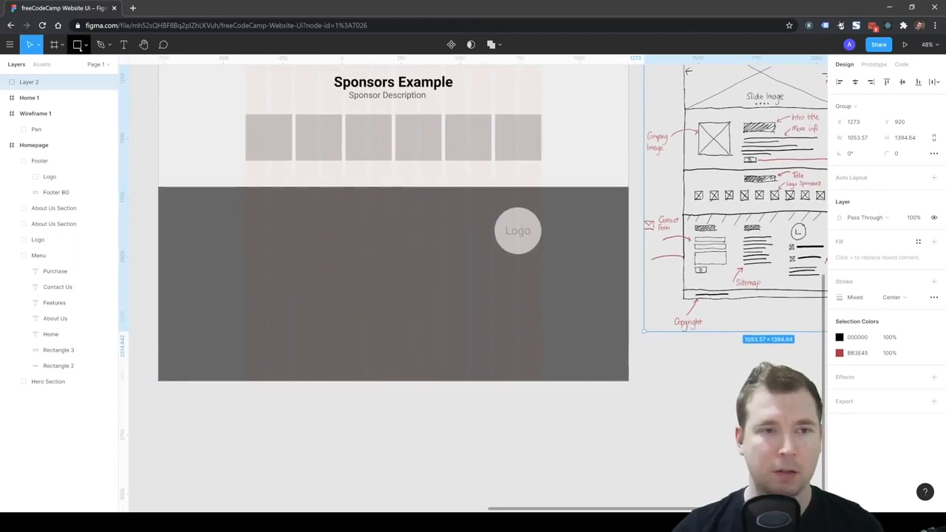
click(76, 45)
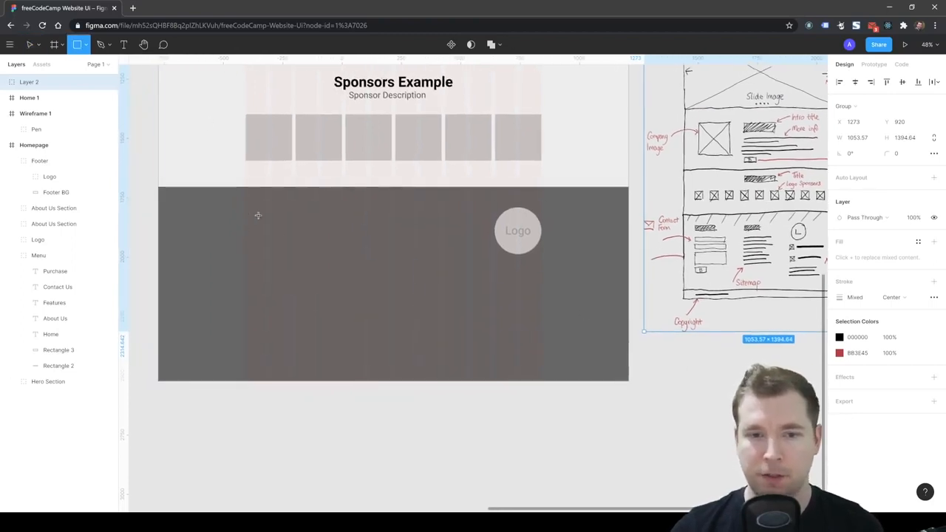
drag(246, 212, 526, 281)
key(ctrl+v)
key(ctrl+v)
shift+click(380, 219)
- Move the footer's Logo circle up toward the top of the footer
click(515, 244)
double_click(522, 239)
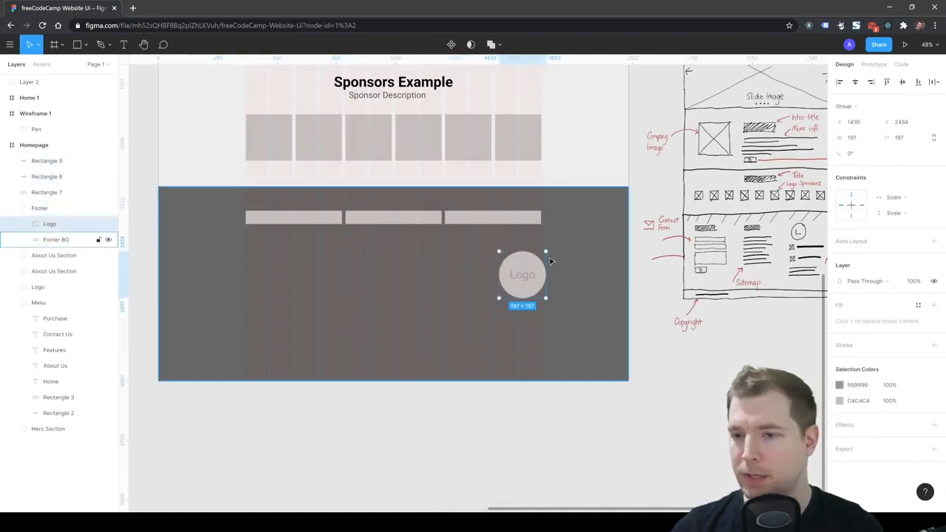
click(306, 223)
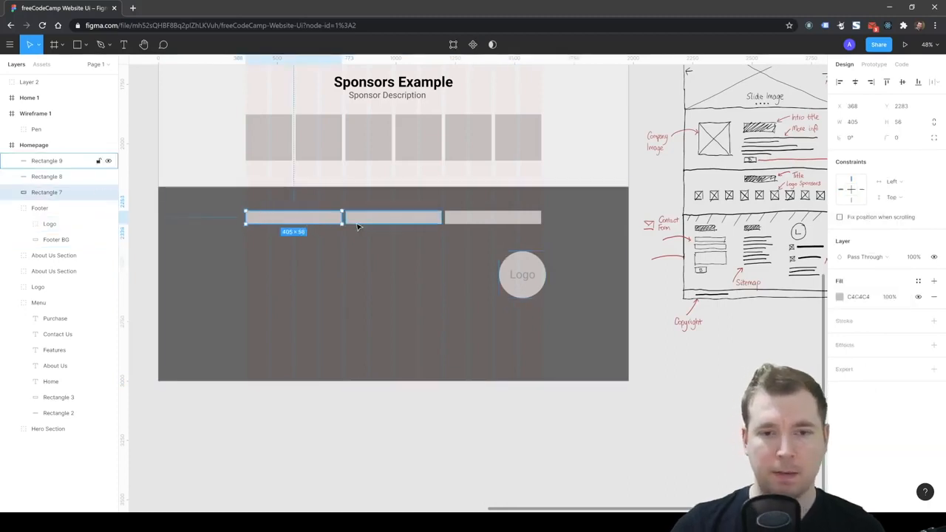
double_click(522, 275)
drag(521, 274, 473, 243)
- Delete the three grey placeholder bars from the footer
click(524, 221)
key(Delete)
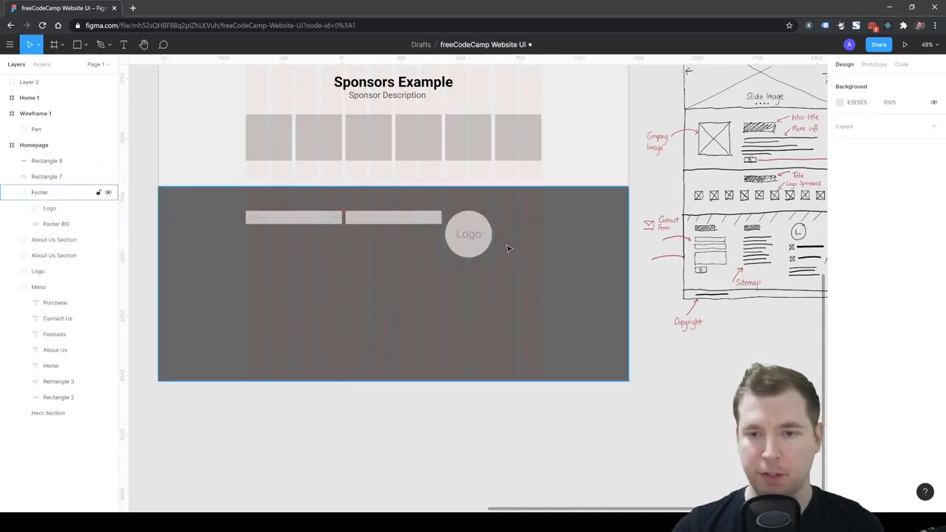
click(360, 222)
key(Delete)
click(300, 219)
key(Delete)
click(74, 175)
key(Escape)
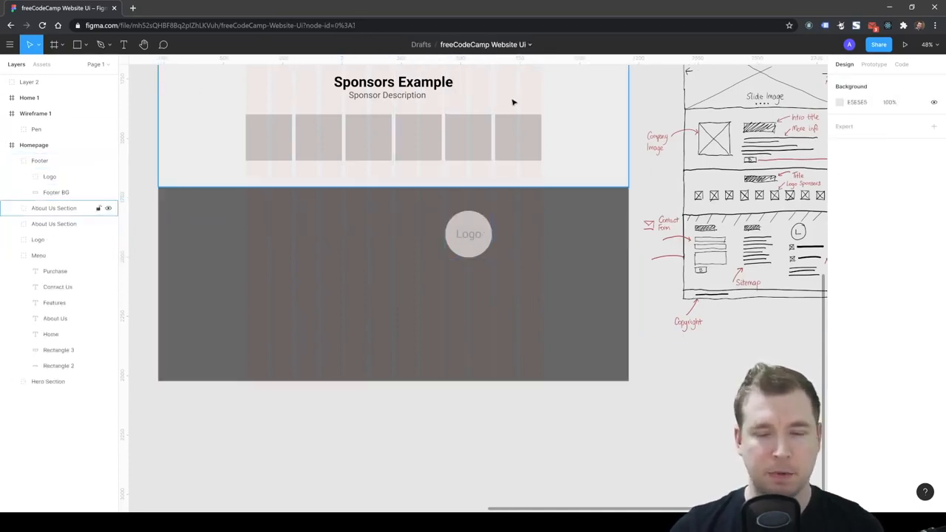
key(t)
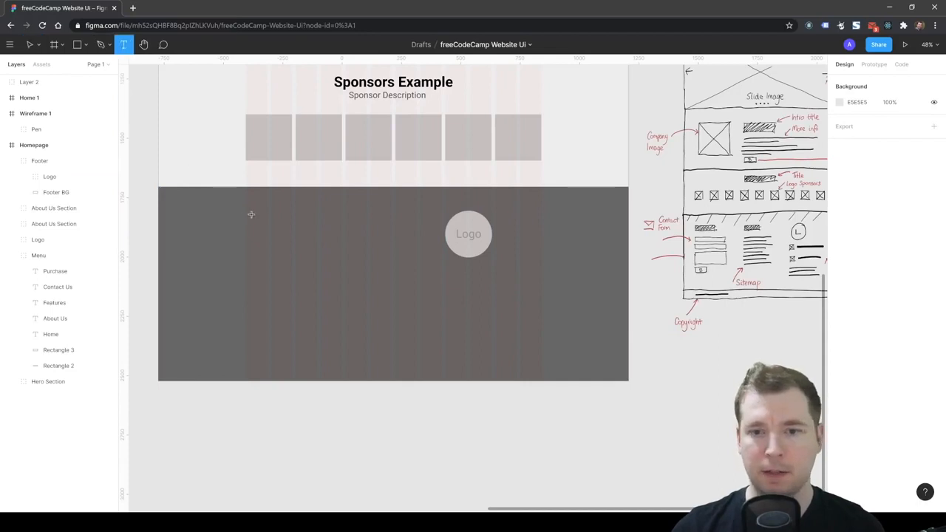
- Copy the Sponsors heading and description into the Footer group at the left content edge
click(28, 47)
double_click(385, 85)
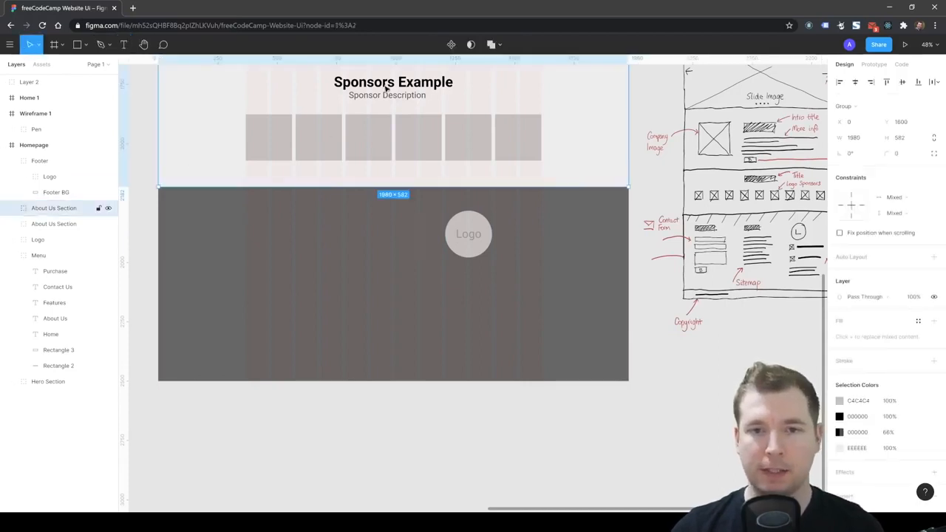
shift+click(374, 97)
key(ctrl+c)
key(ctrl+v)
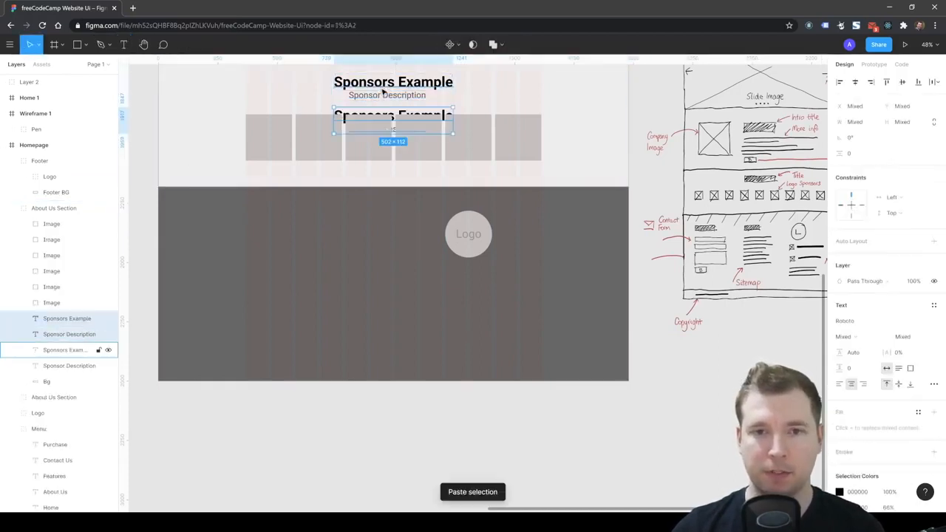
drag(382, 122, 309, 246)
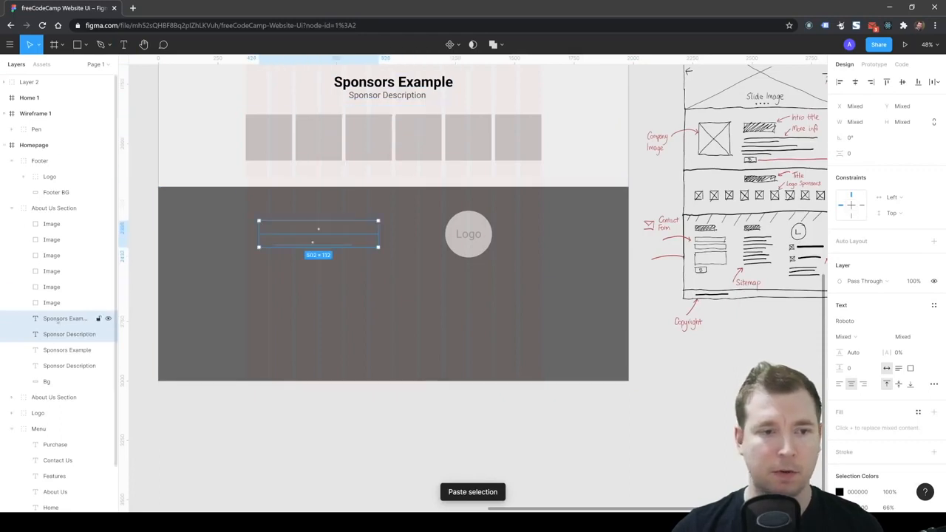
drag(92, 321, 74, 164)
drag(282, 235, 267, 216)
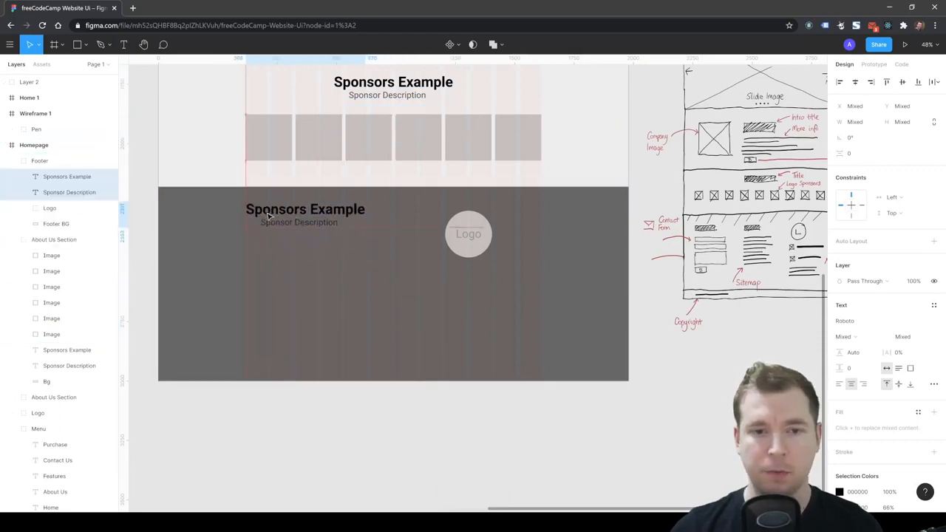
- Change the fill colour of both copied footer texts to white
shift+click(282, 226)
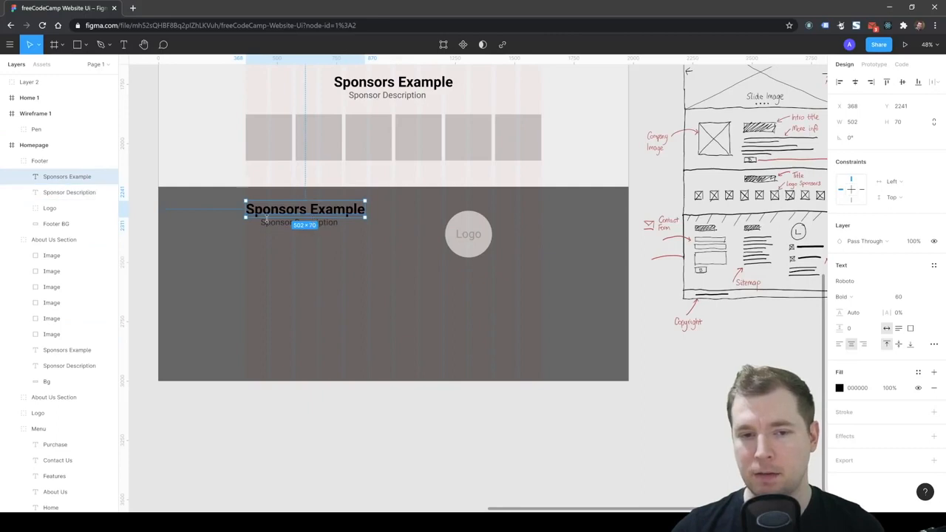
shift+click(272, 226)
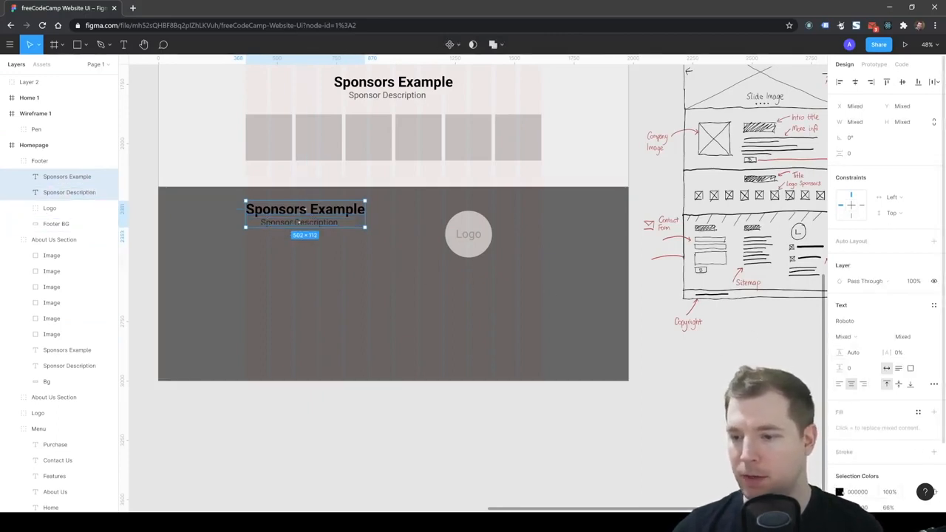
click(840, 492)
drag(754, 338, 675, 230)
click(340, 254)
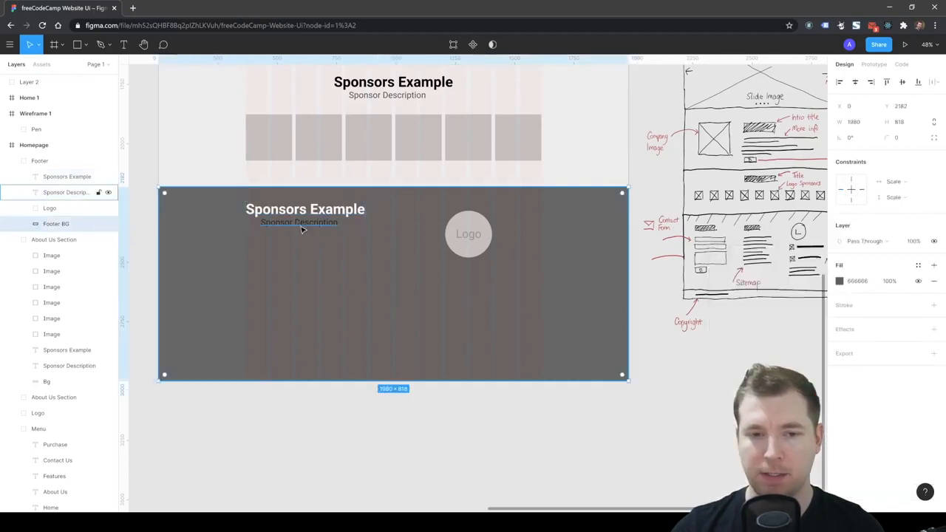
double_click(301, 230)
click(840, 388)
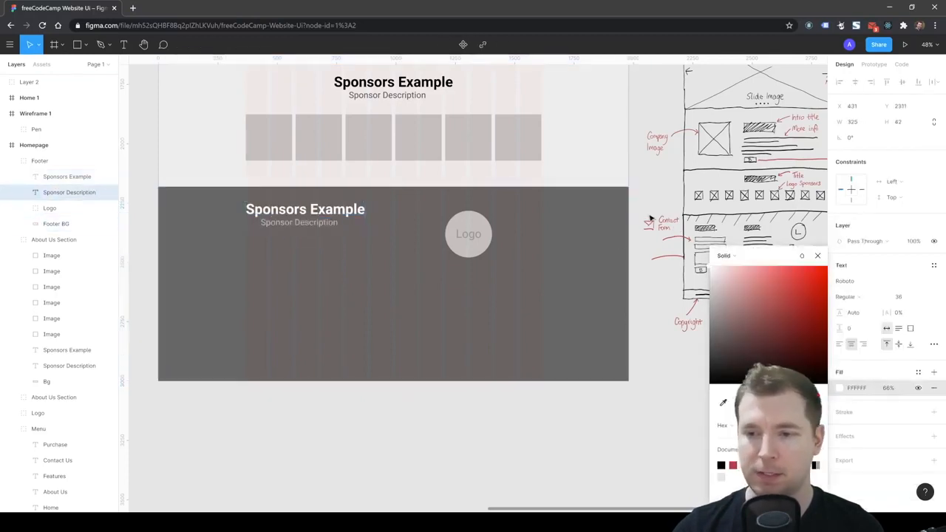
key(Escape)
- Place the description under the heading and nudge both footer texts down
click(312, 270)
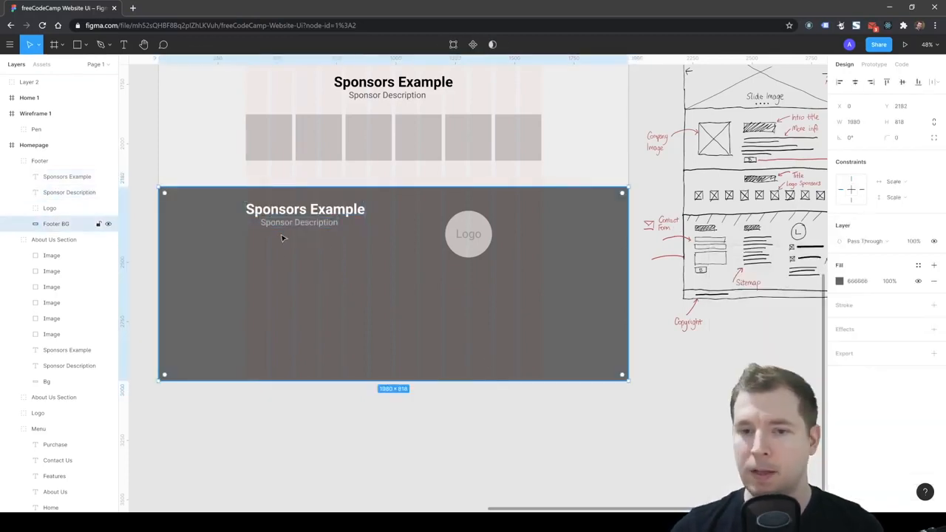
drag(295, 229, 326, 197)
shift+click(303, 212)
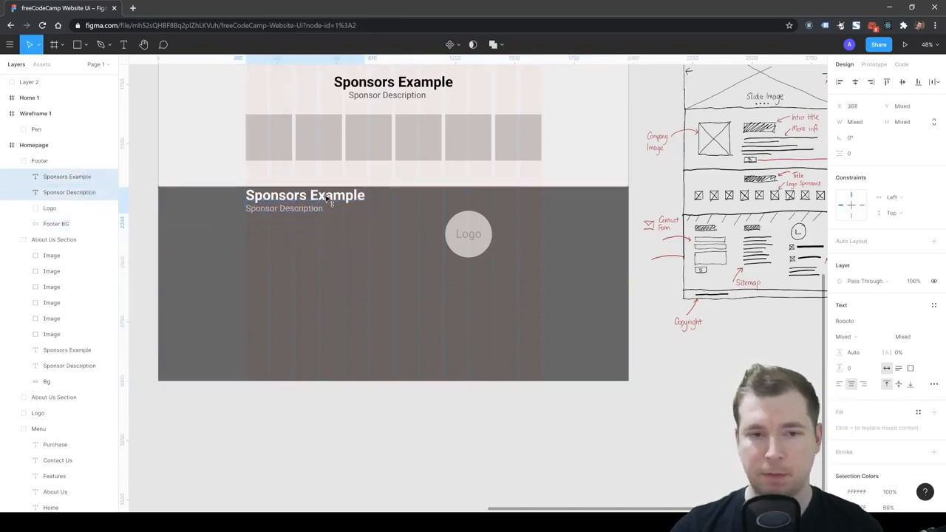
key(shift+Down)
key(shift+Down)
key(shift+Down)
key(shift+Down)
key(shift+Down)
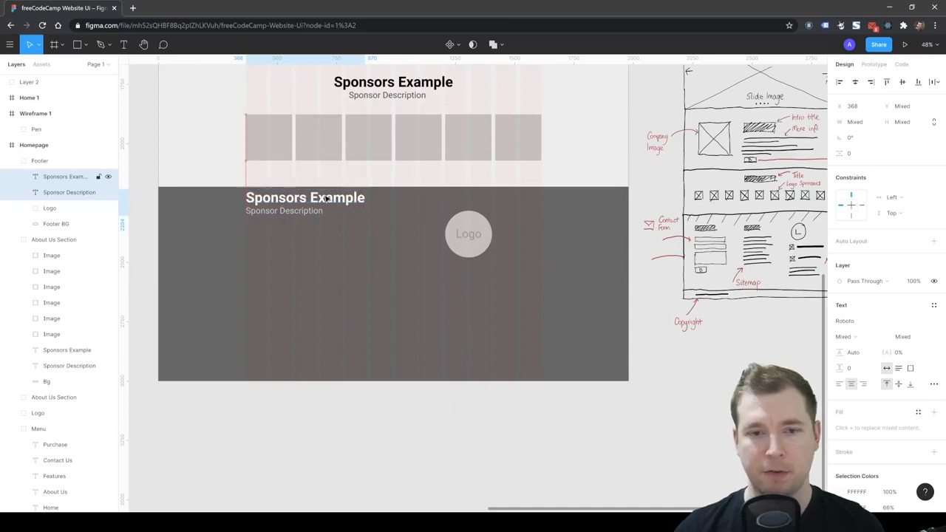
key(shift+Down)
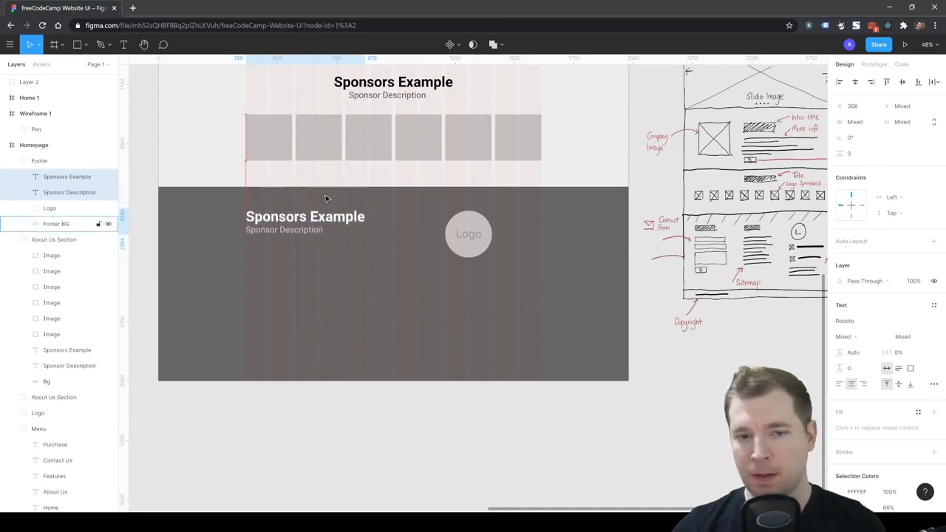
click(377, 269)
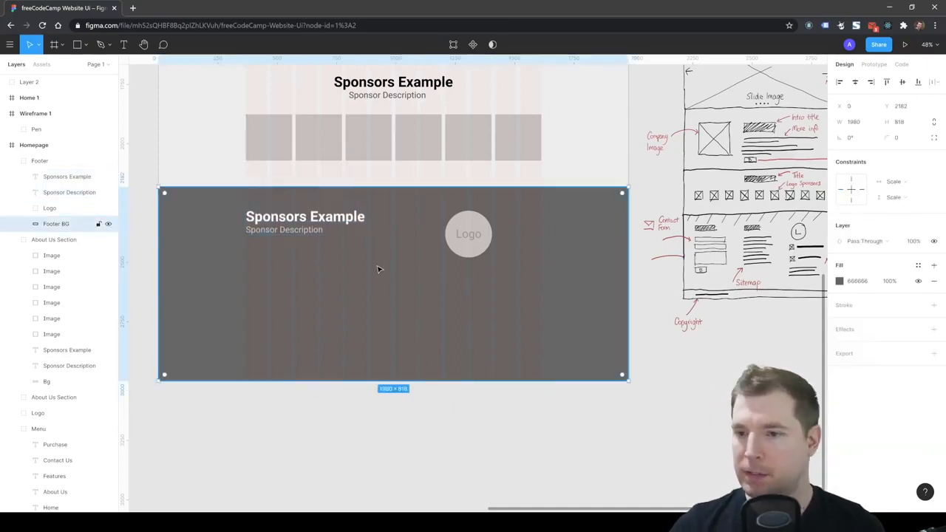
click(465, 227)
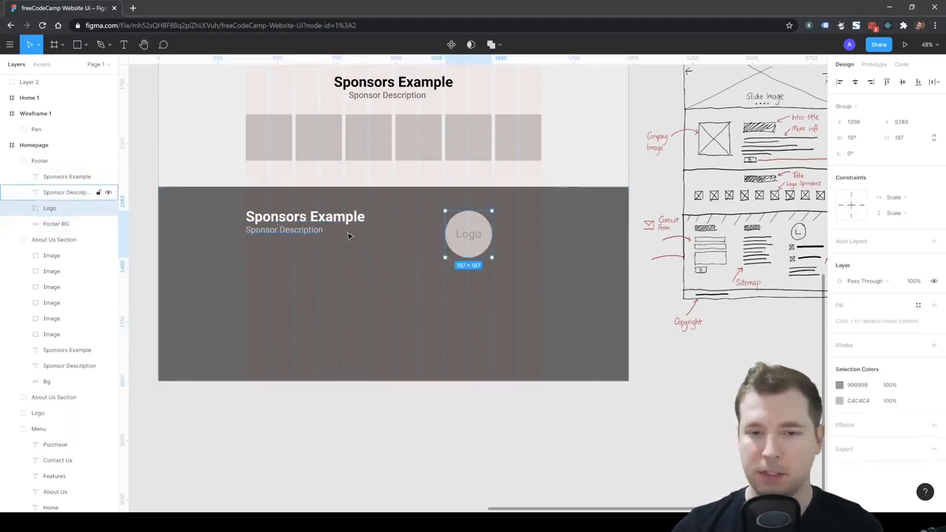
- Retype the footer heading as 'Contact Us' and align it with the left content edge
click(332, 218)
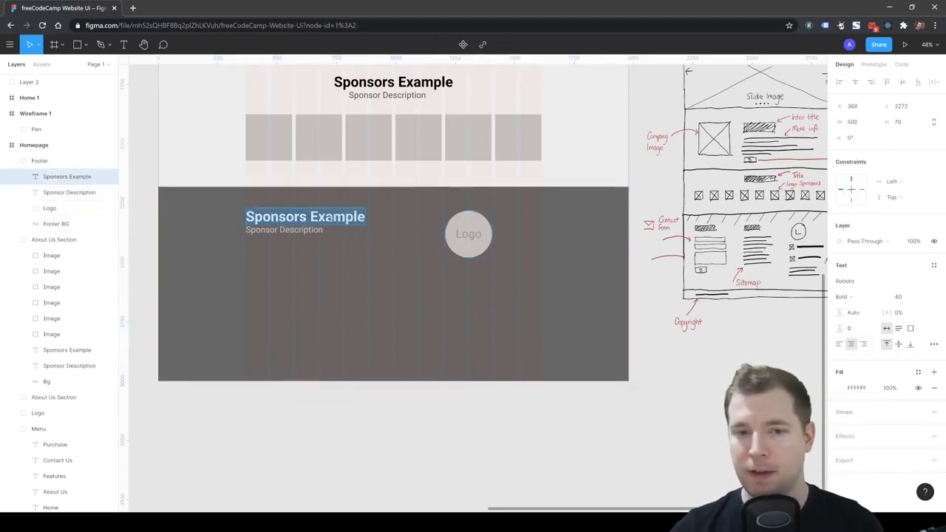
text(Contact Us)
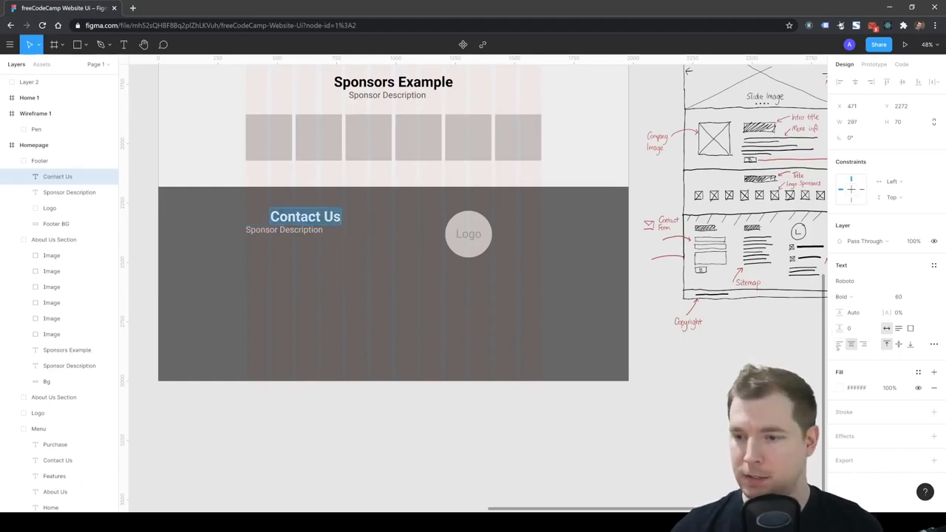
key(Escape)
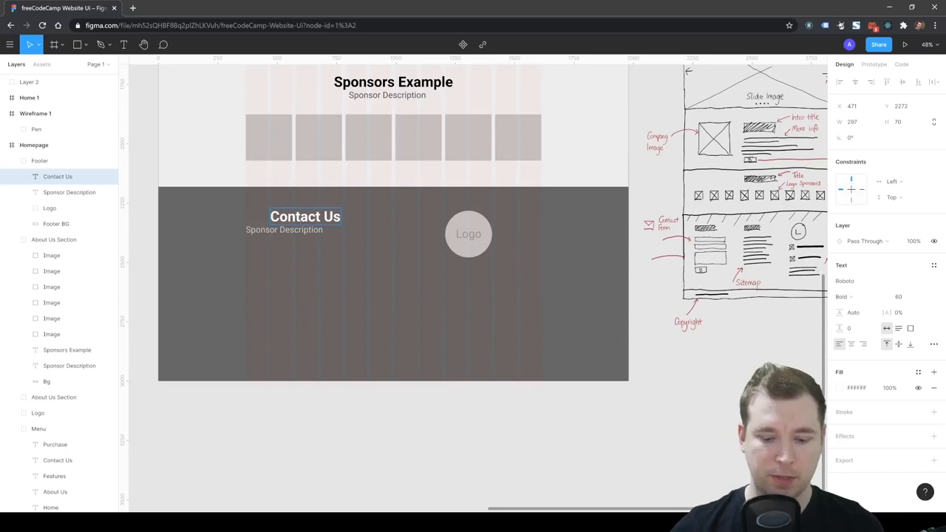
drag(298, 220, 273, 220)
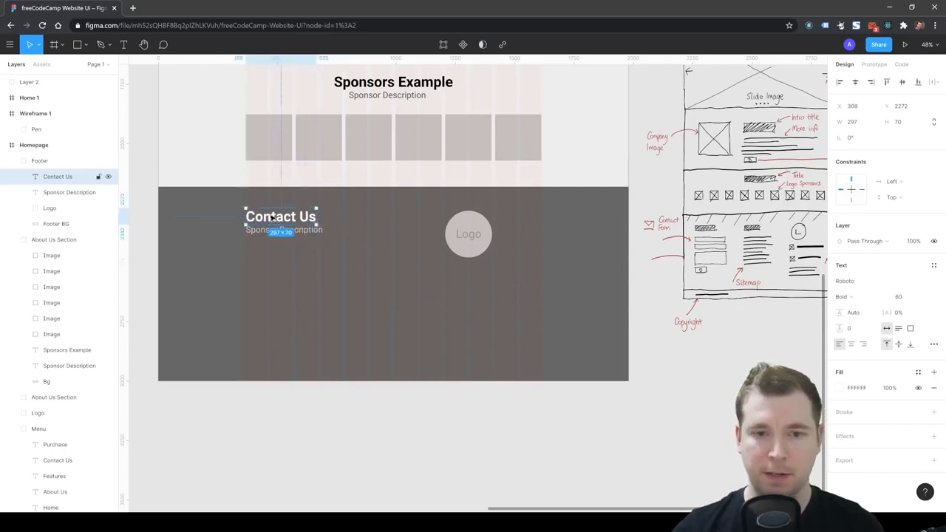
click(274, 229)
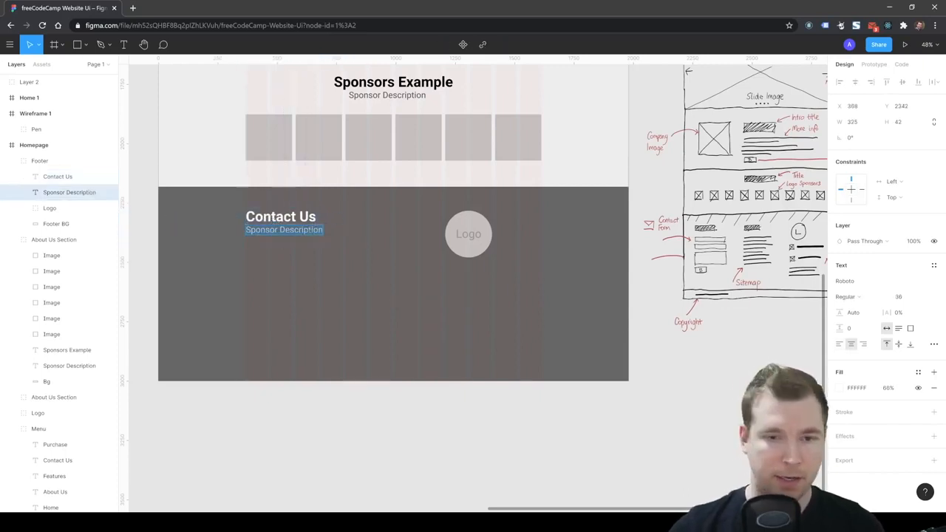
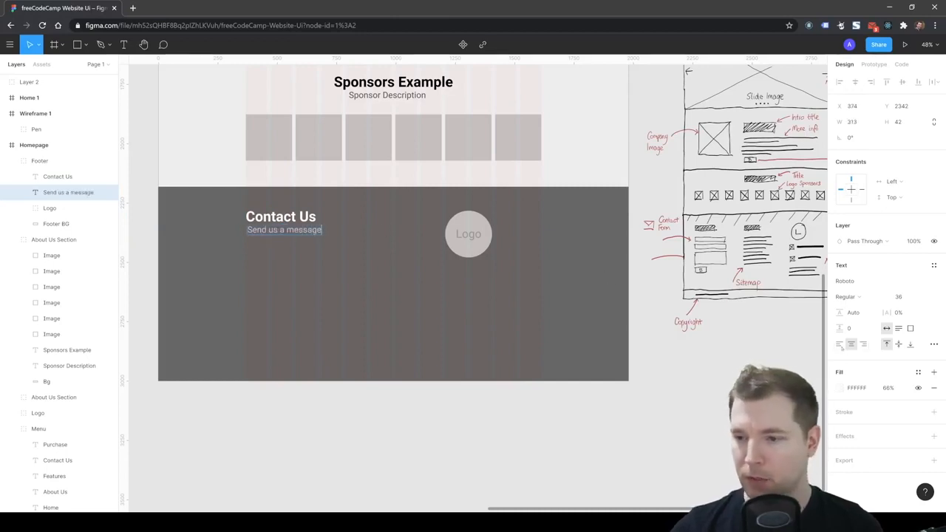
- Select the 'Contact Us' heading with its 'Send us a message' line and paste a duplicate
click(273, 235)
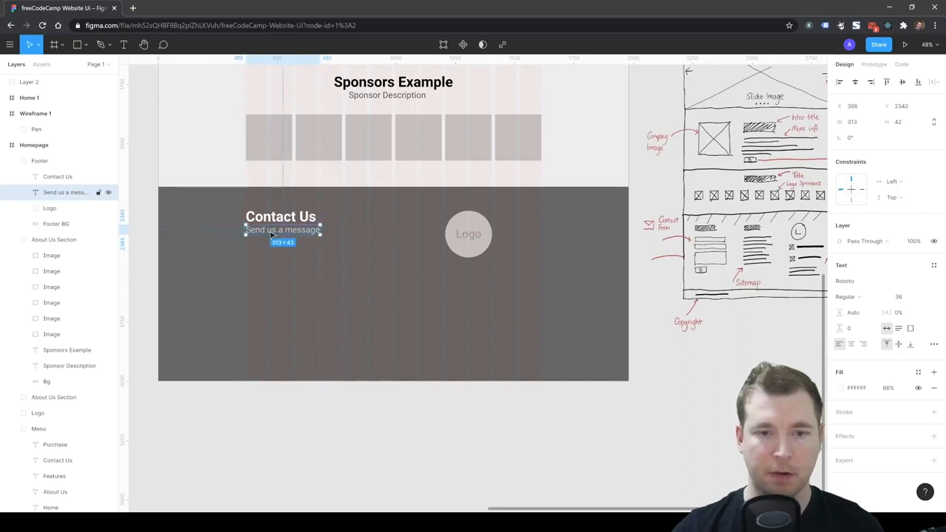
click(282, 222)
click(282, 220)
click(301, 260)
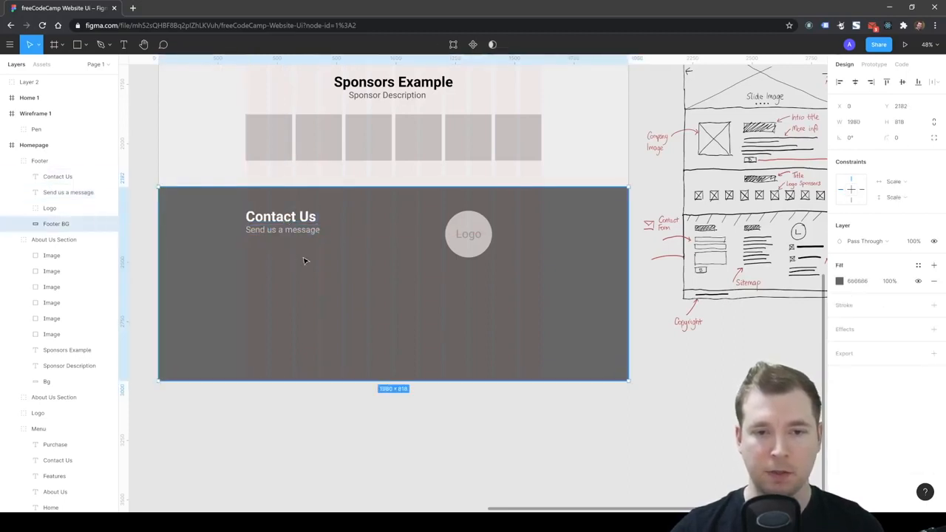
click(302, 230)
shift+click(299, 221)
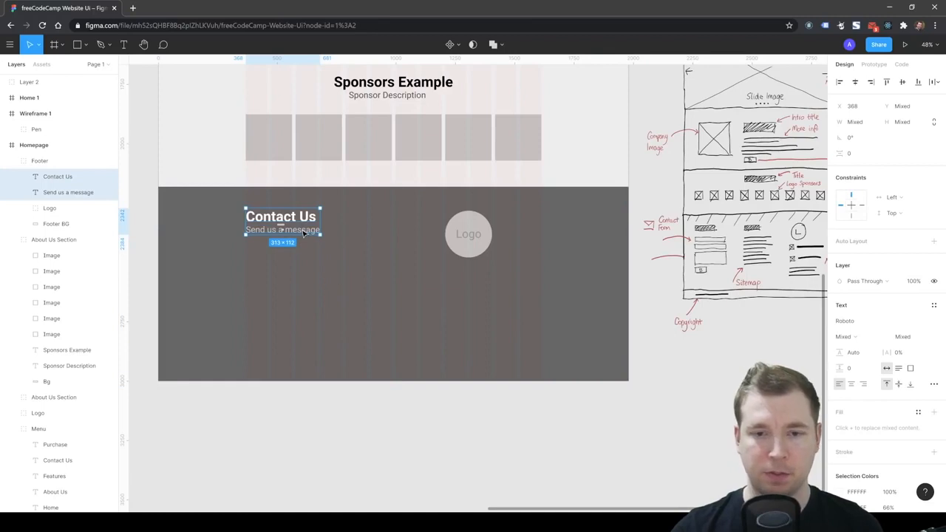
key(ctrl+v)
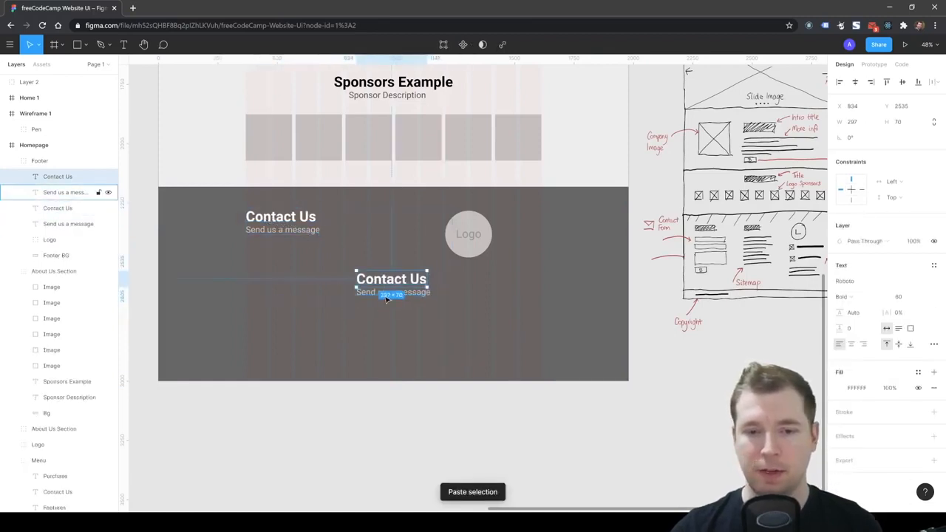
- Move the copy beside Contact Us and rename its heading to 'Sitemap'
drag(364, 287, 358, 219)
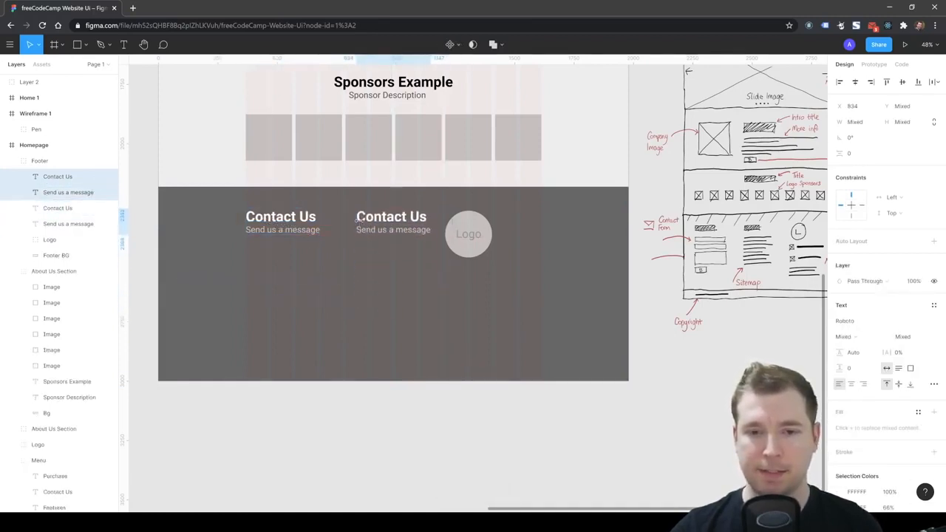
click(358, 220)
key(Return)
text(Sote)
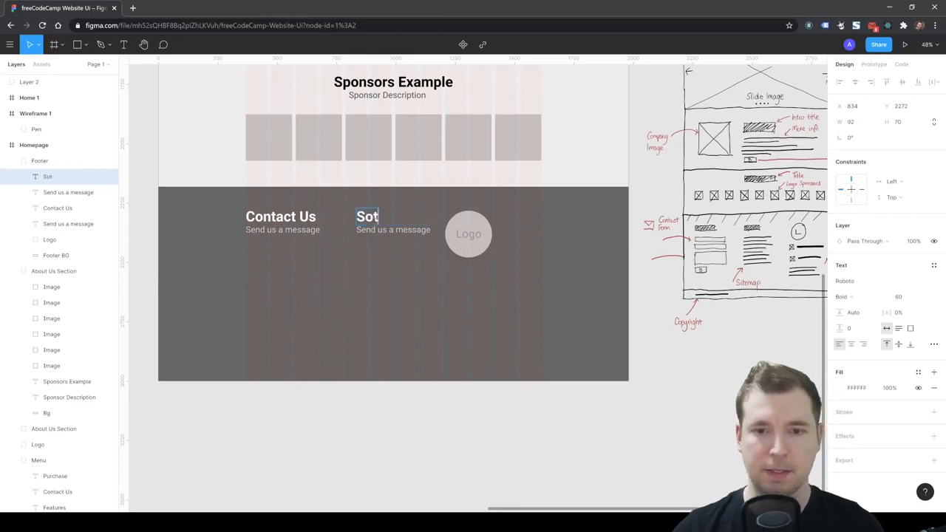
- Change the copied subtitle under Sitemap to 'All our pages'
click(389, 230)
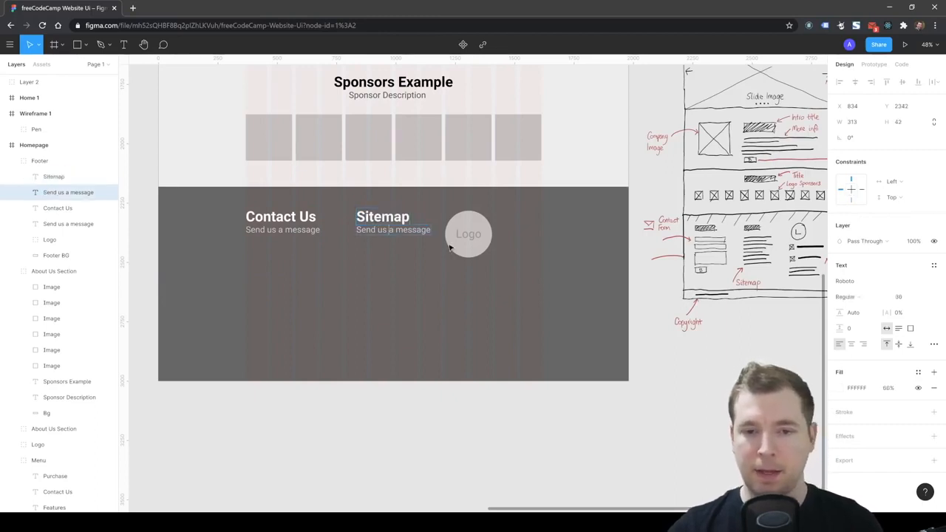
text(All our pag)
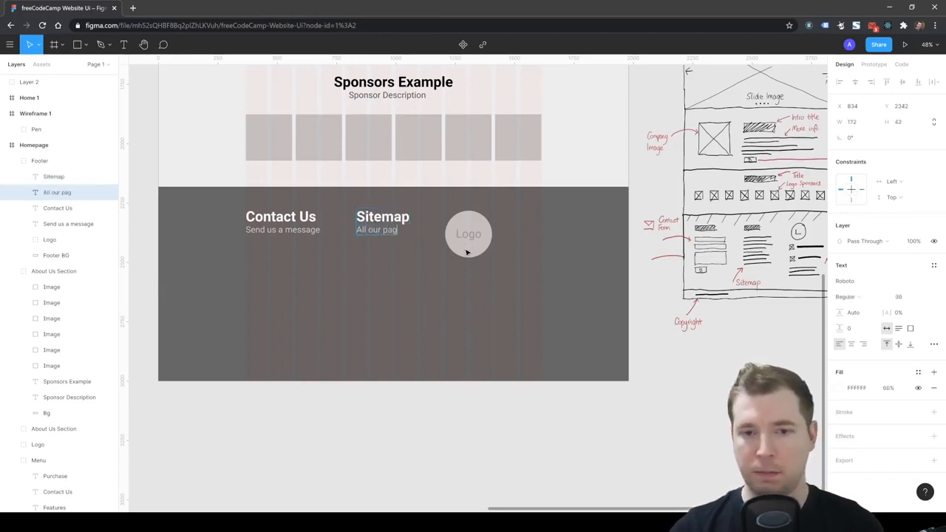
text(es)
click(467, 238)
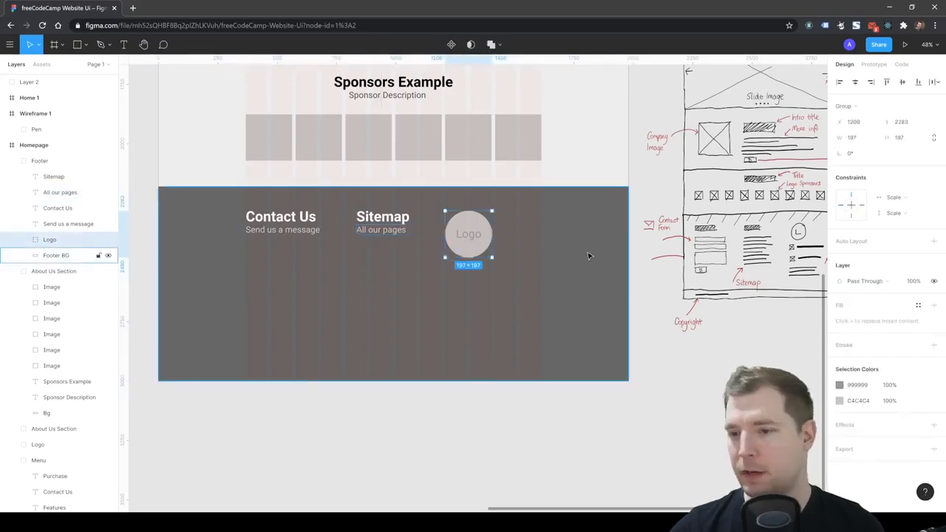
click(591, 291)
click(381, 230)
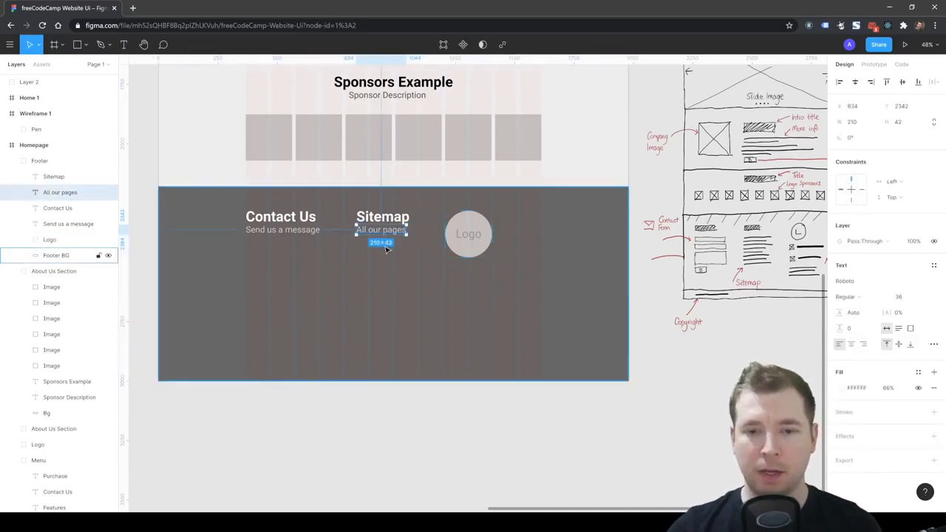
- Duplicate 'All our pages' under the footer logo and retype it as a placeholder phone number
key(ctrl+c)
key(ctrl+v)
drag(393, 287, 470, 271)
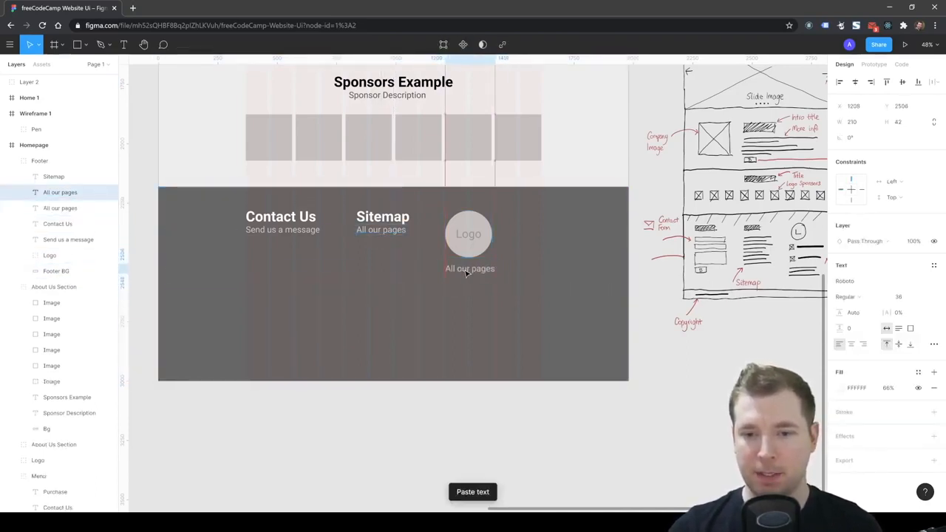
double_click(471, 270)
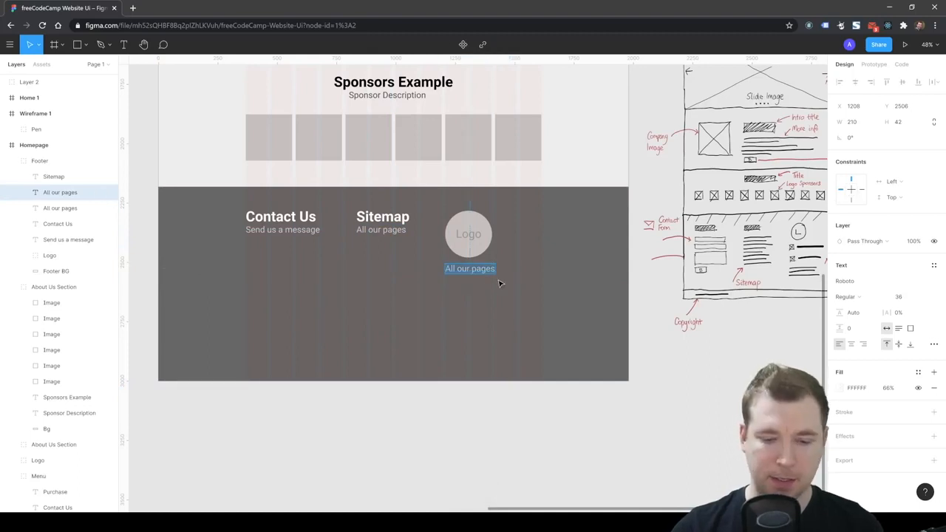
text(08 400 2000)
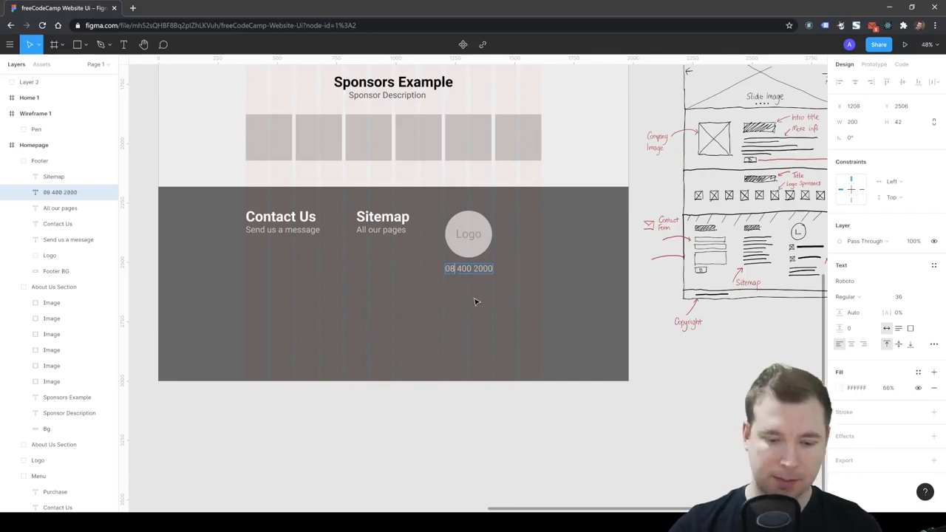
text())
key(Home)
text(()
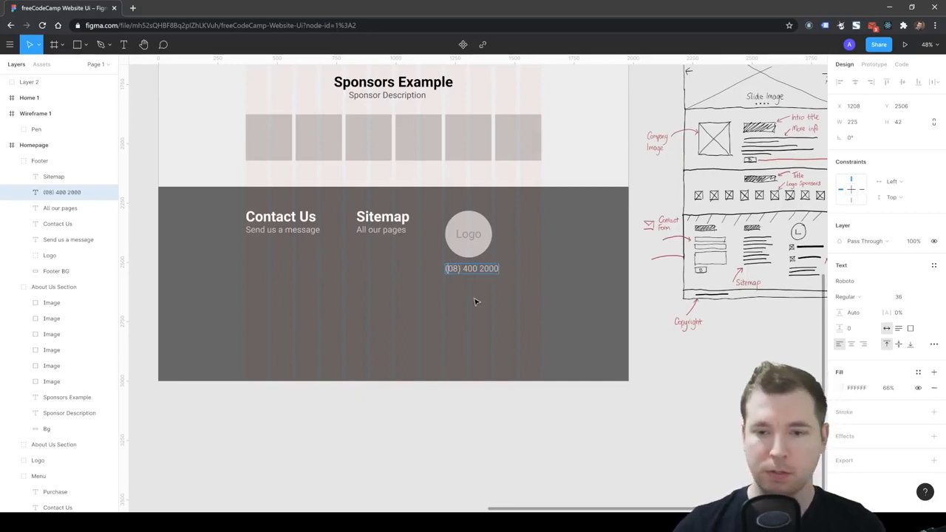
key(Escape)
drag(471, 273, 502, 281)
click(507, 302)
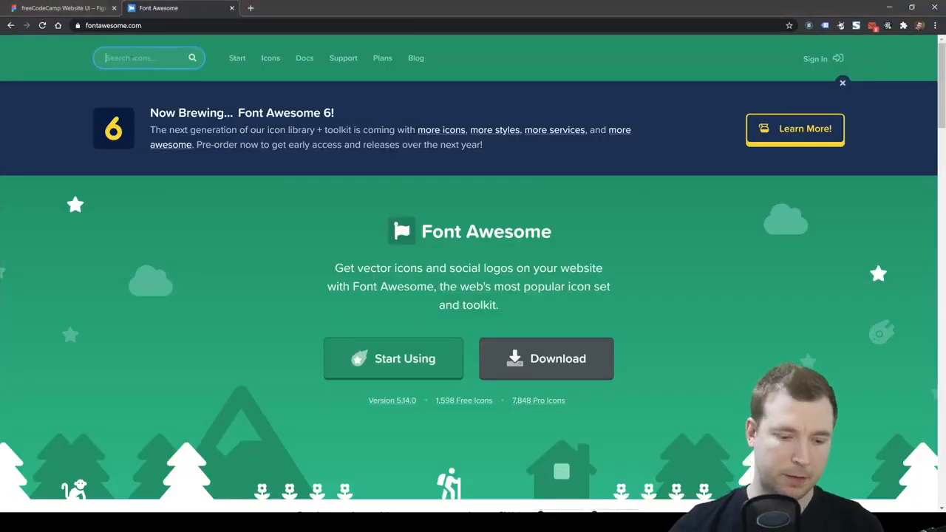
- Search Font Awesome for 'phone' and download the solid phone icon as phone-solid.svg
text(p)
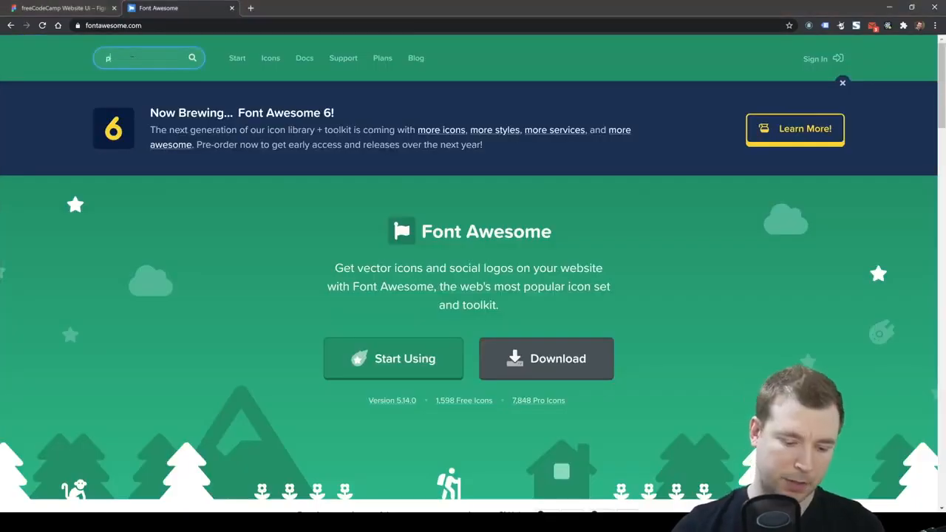
text(hone)
key(Return)
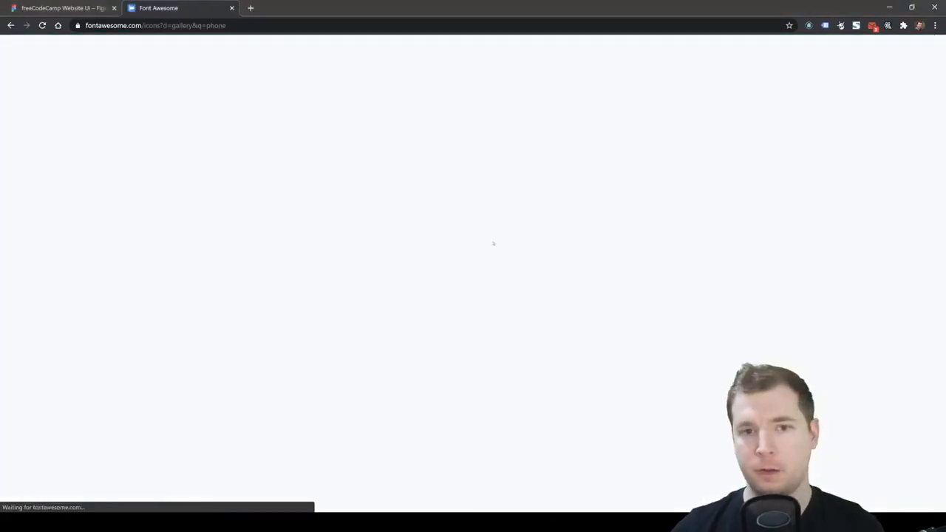
scroll(376, 285, down, 2)
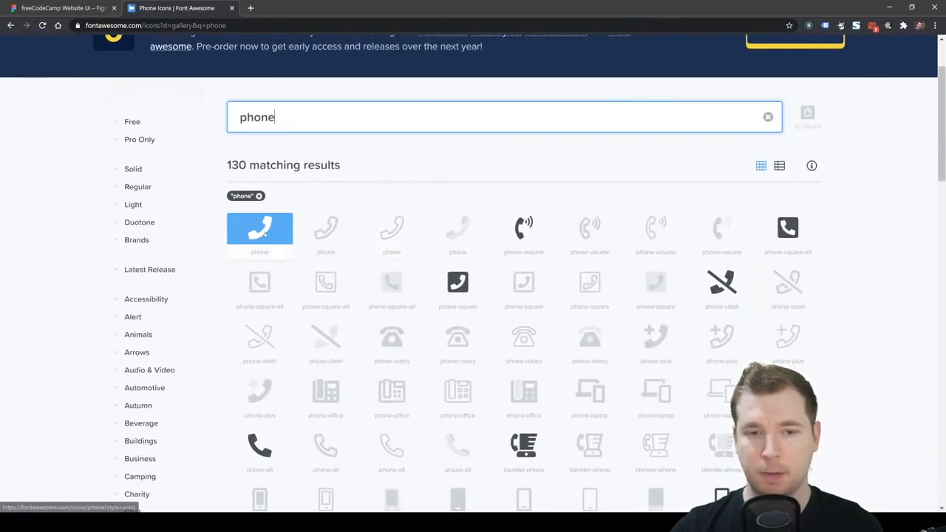
key(Return)
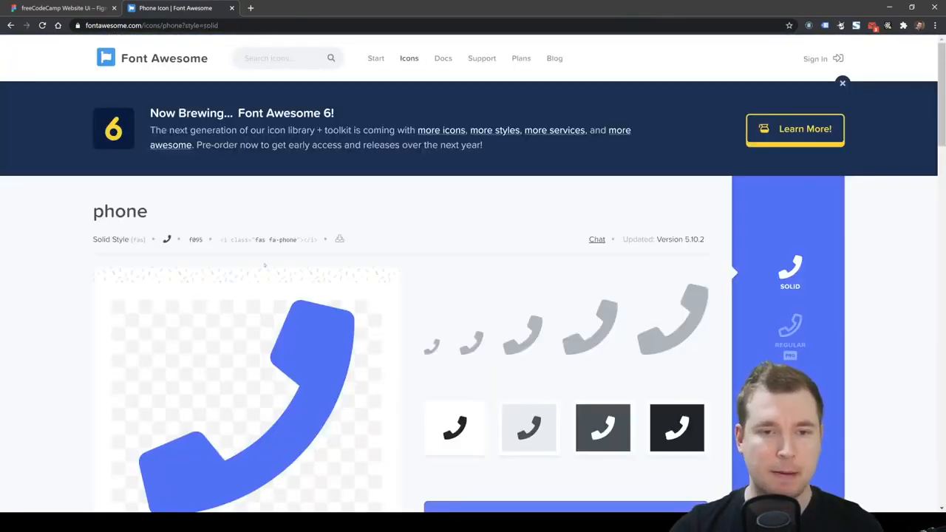
click(339, 238)
click(70, 8)
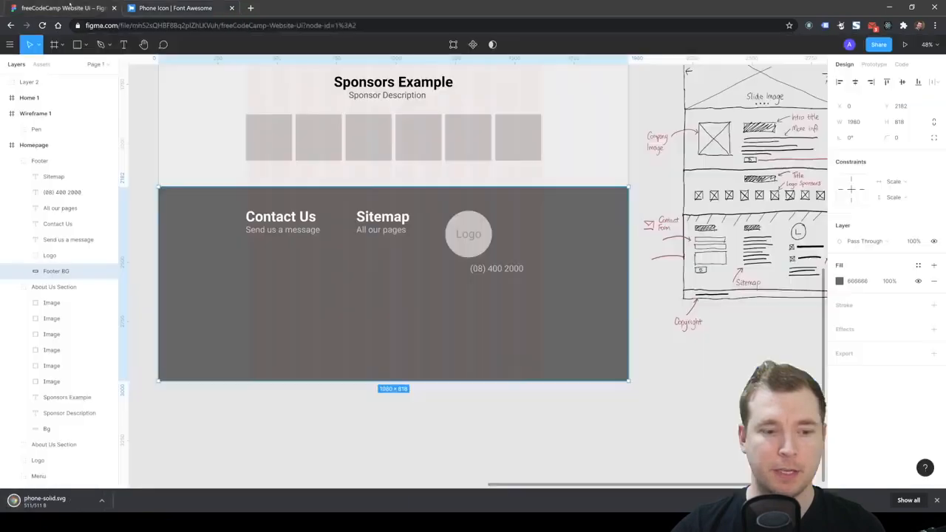
- Import the phone-solid icon, recolour and shrink it, and place it beside the phone number
drag(46, 500, 386, 288)
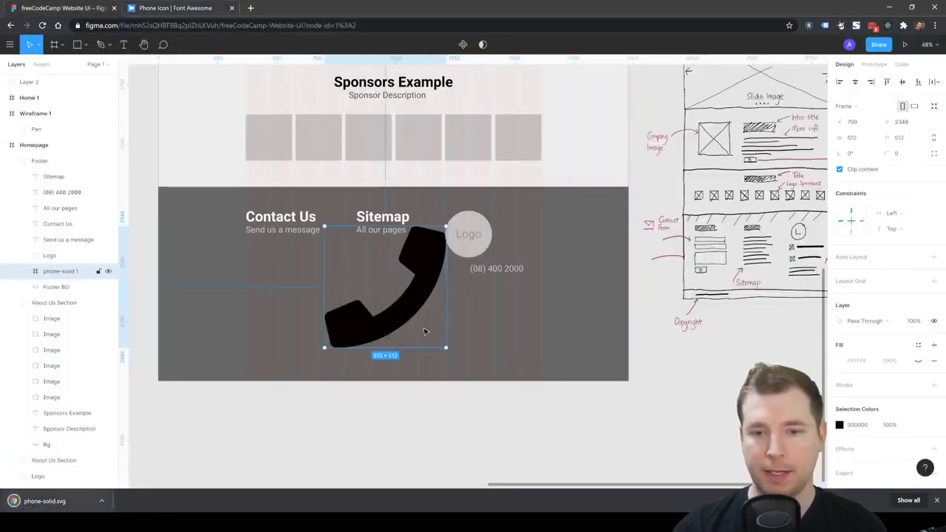
click(840, 425)
drag(776, 321, 711, 244)
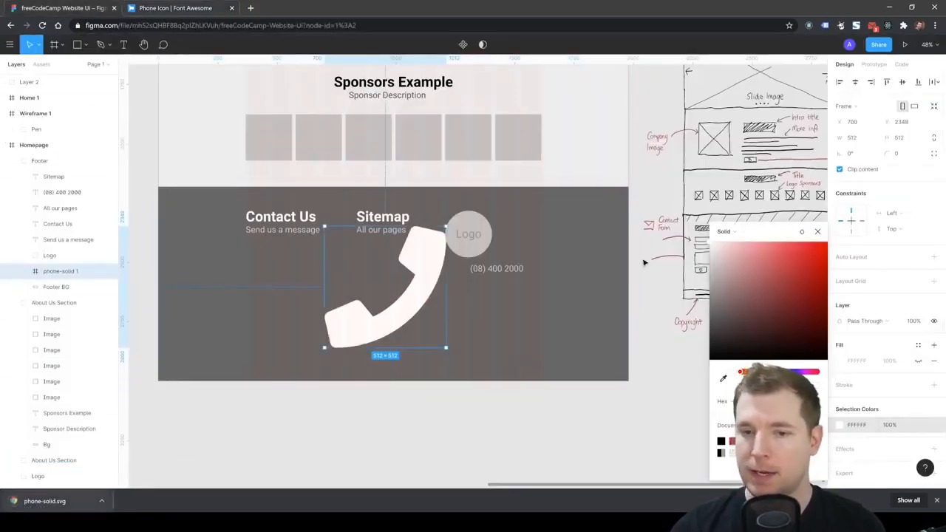
drag(448, 348, 452, 271)
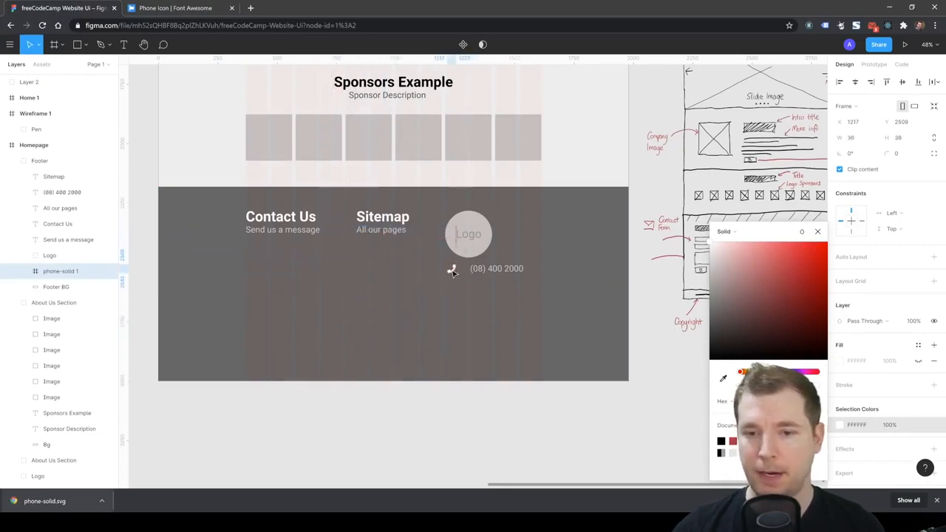
click(454, 311)
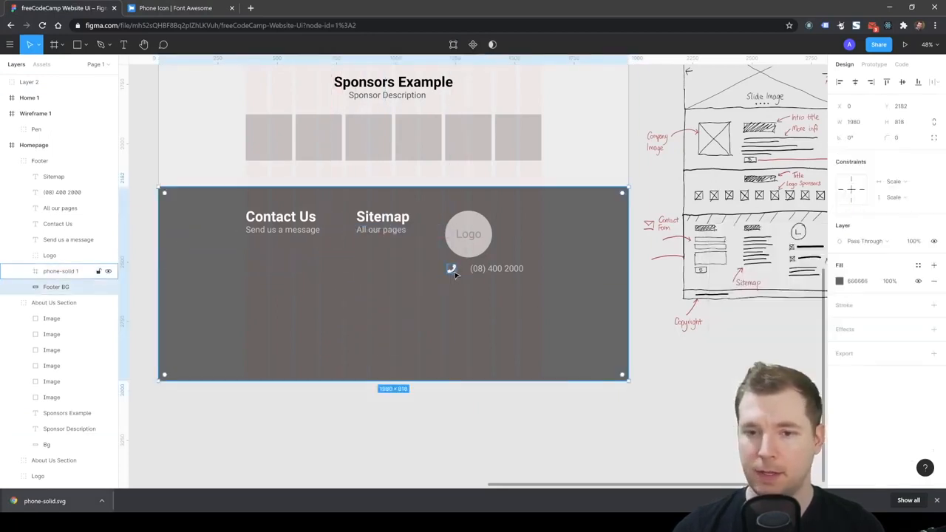
click(452, 271)
drag(452, 271, 487, 274)
click(466, 294)
click(496, 303)
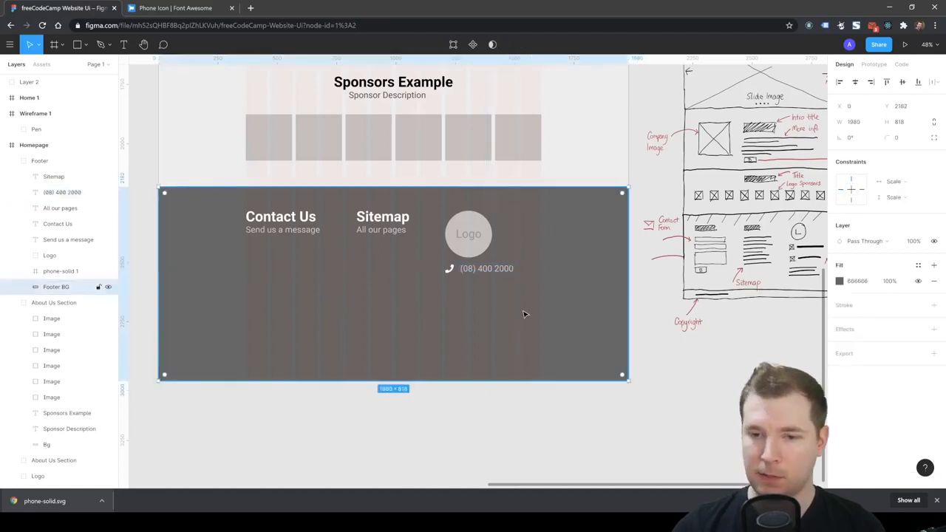
click(499, 270)
shift+click(449, 269)
key(ctrl+c)
key(ctrl+v)
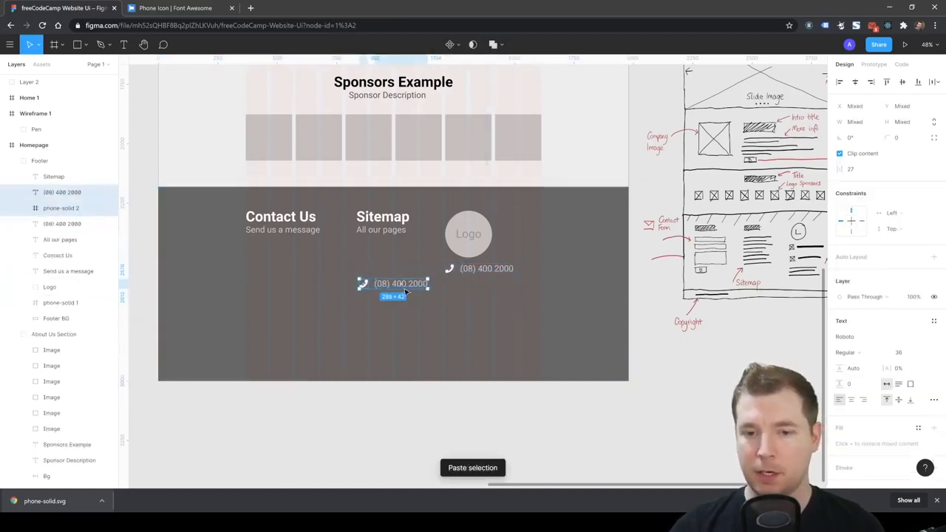
drag(403, 285, 489, 287)
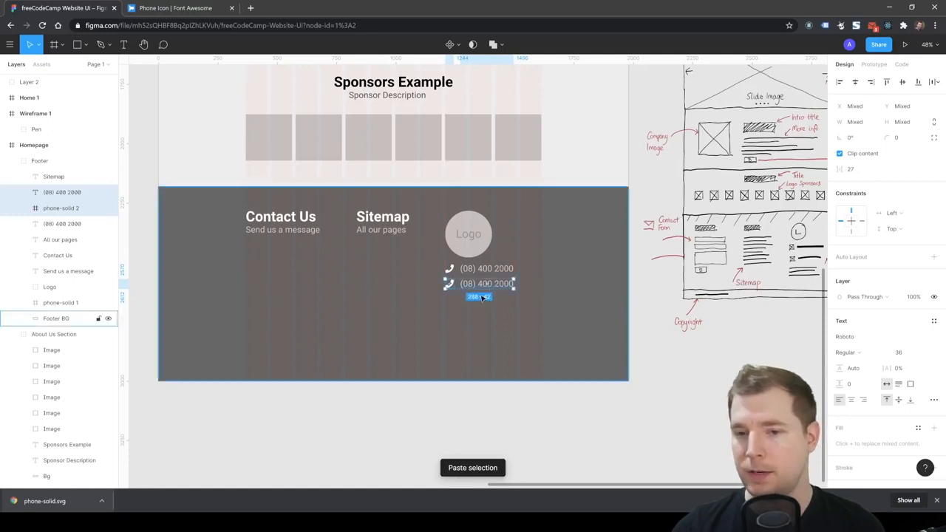
double_click(488, 285)
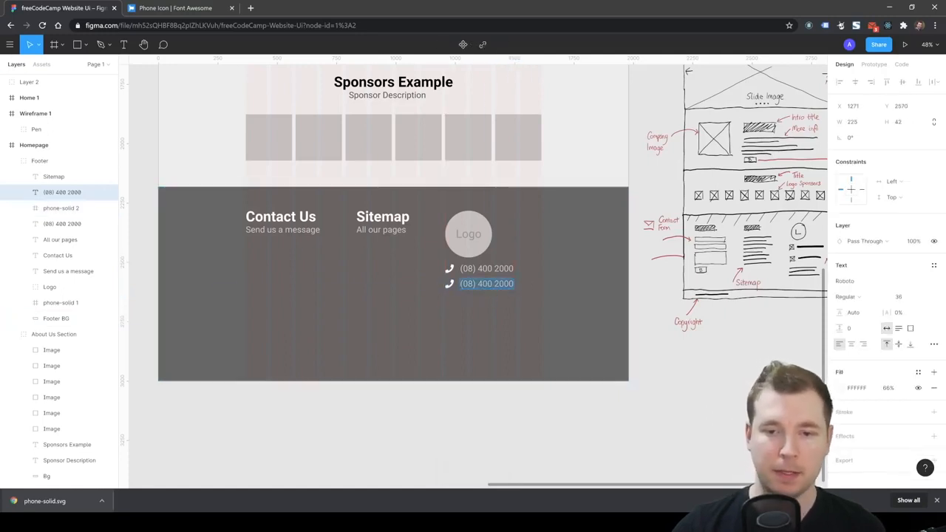
text(email@)
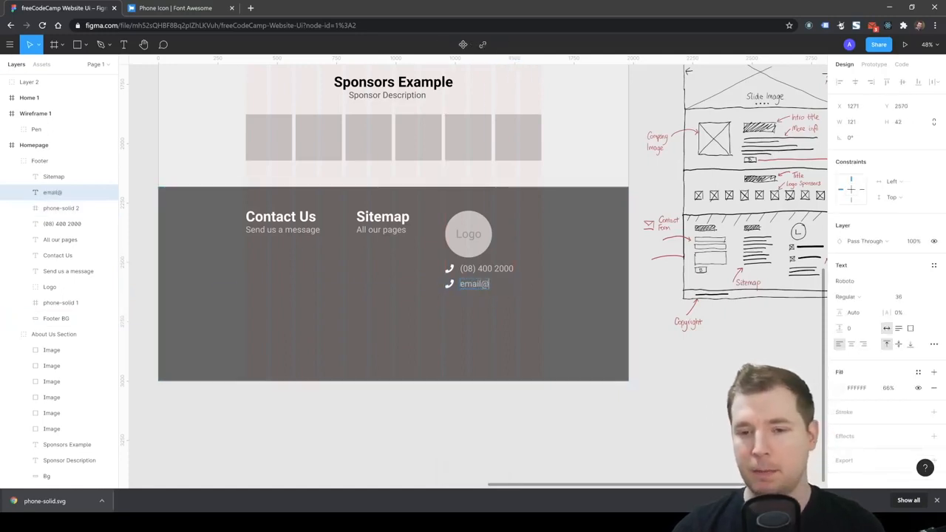
text(address.copom)
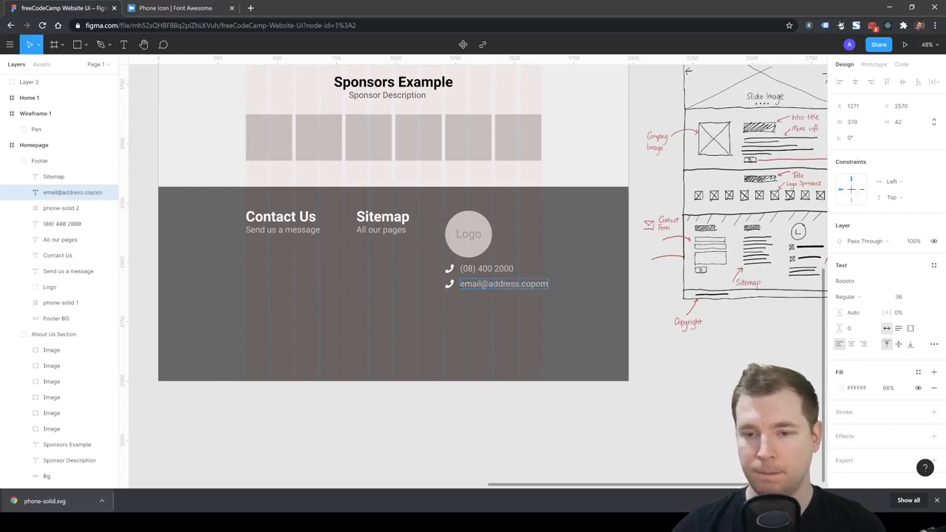
key(Escape)
click(449, 283)
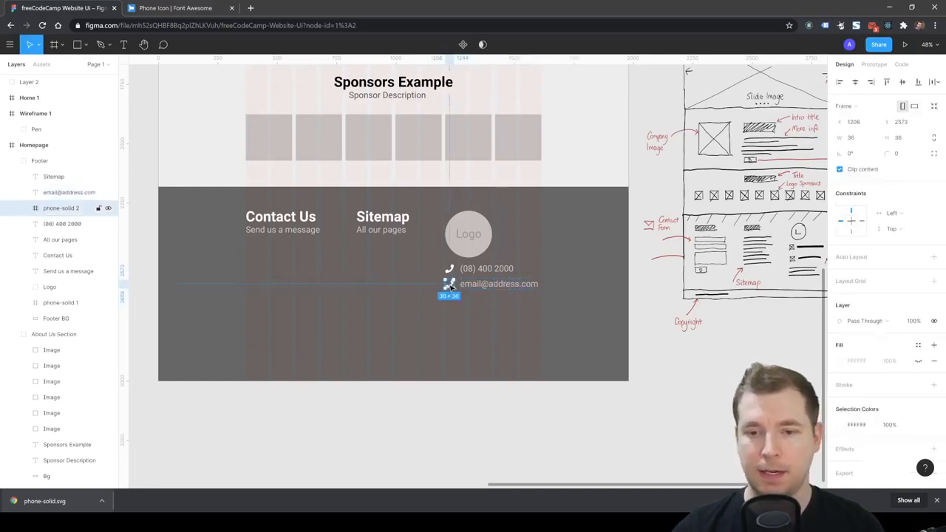
key(ctrl+Tab)
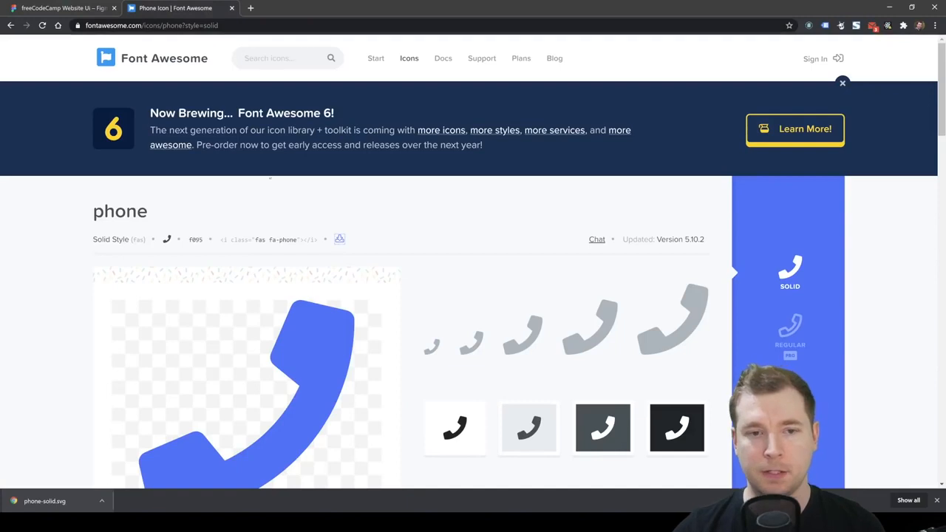
- Search Font Awesome for 'envelope' and download the regular envelope icon as an SVG
click(268, 59)
text(e)
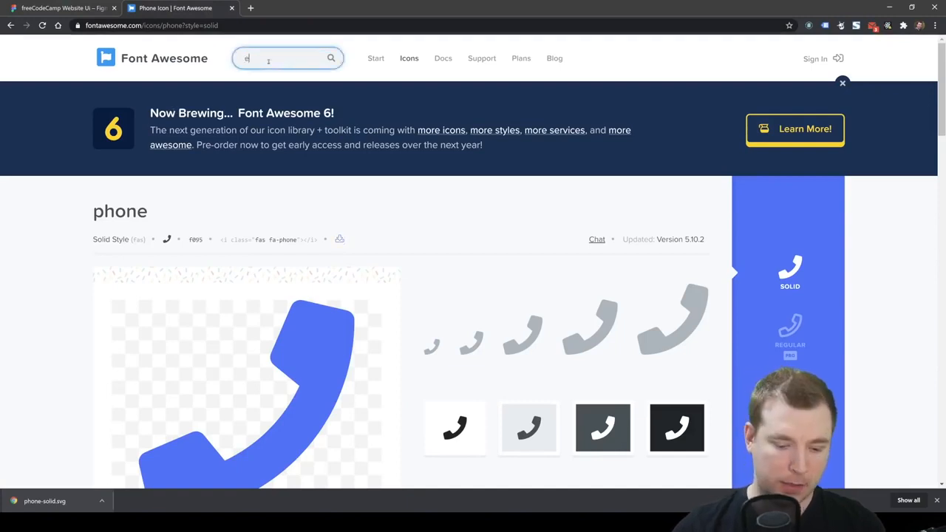
text(nvelope)
key(Return)
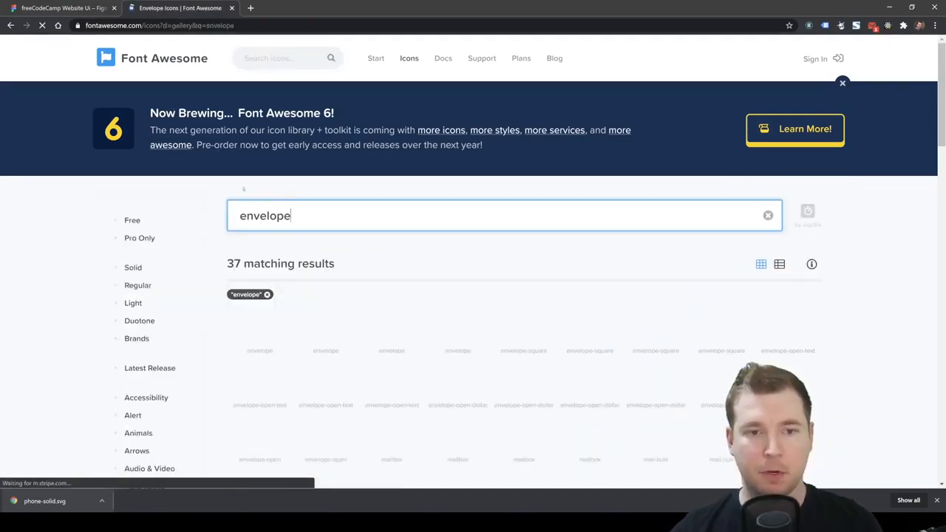
scroll(269, 226, down, 2)
click(326, 228)
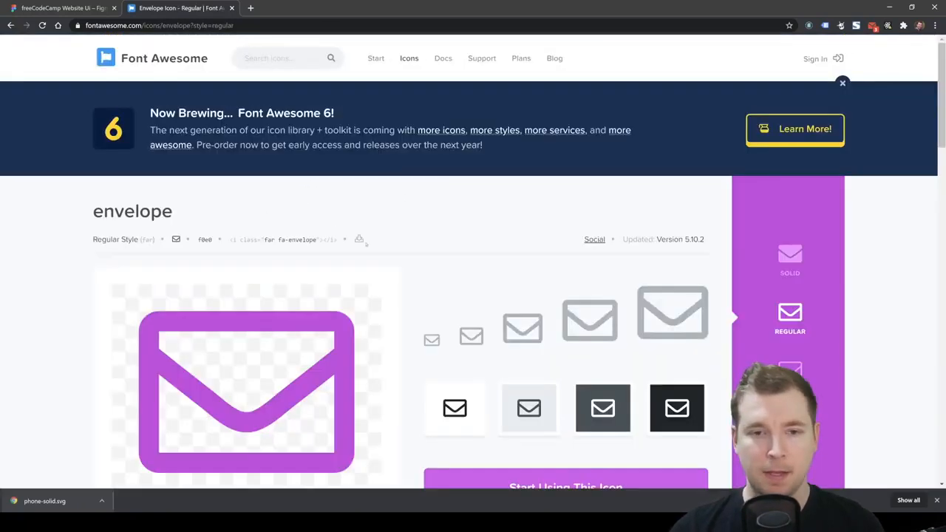
click(359, 239)
click(62, 8)
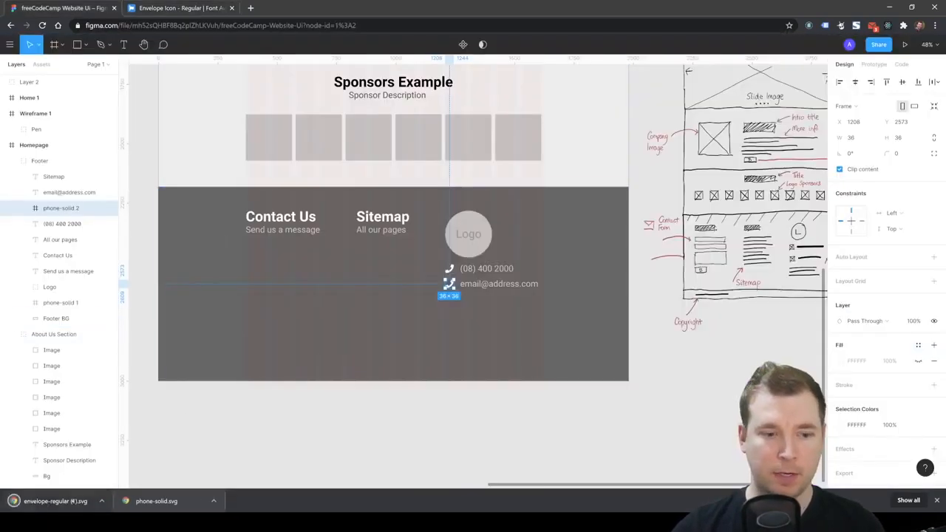
- Swap the email line's phone icon for the envelope icon, resized proportionally to 36 px wide
drag(56, 501, 453, 334)
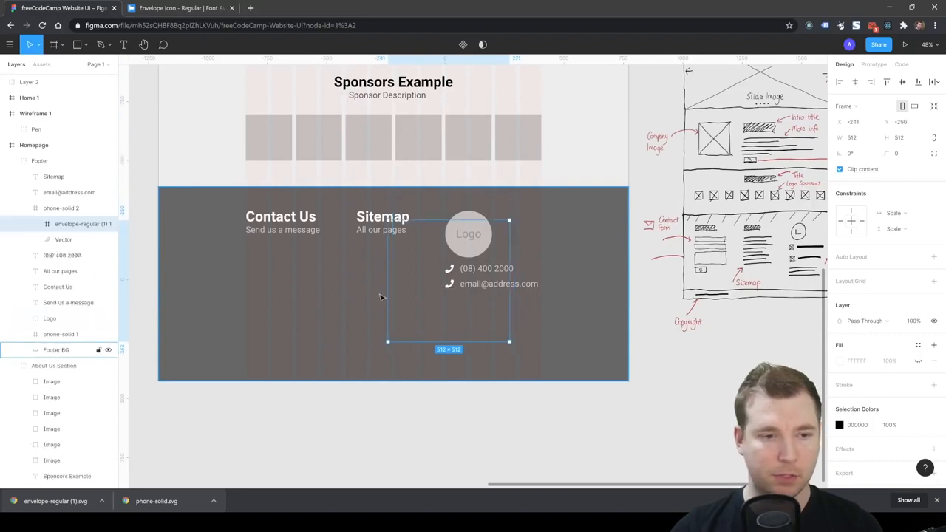
key(Delete)
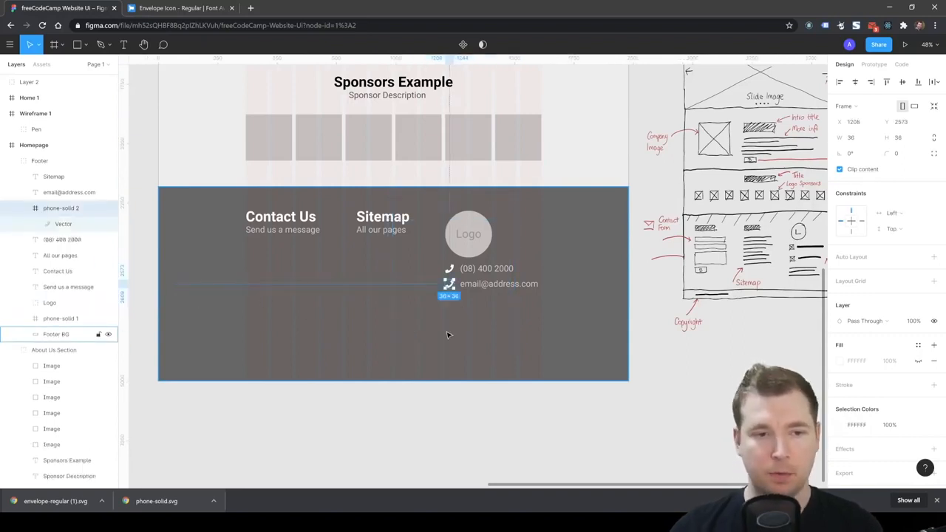
key(Delete)
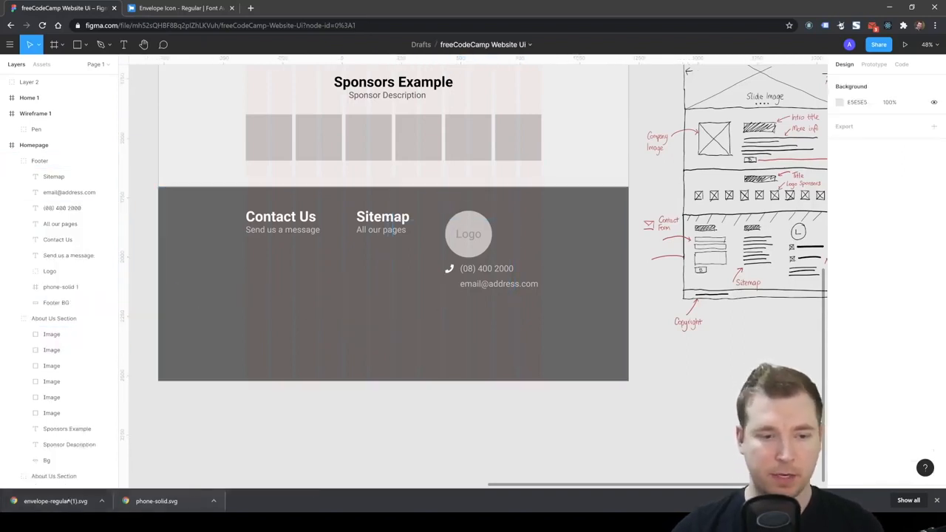
drag(56, 501, 429, 314)
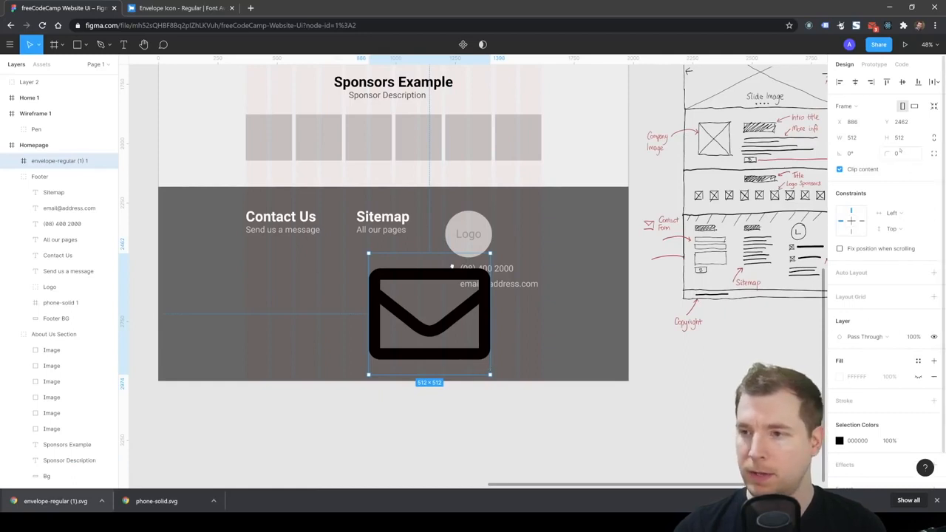
click(857, 139)
text(36)
key(Return)
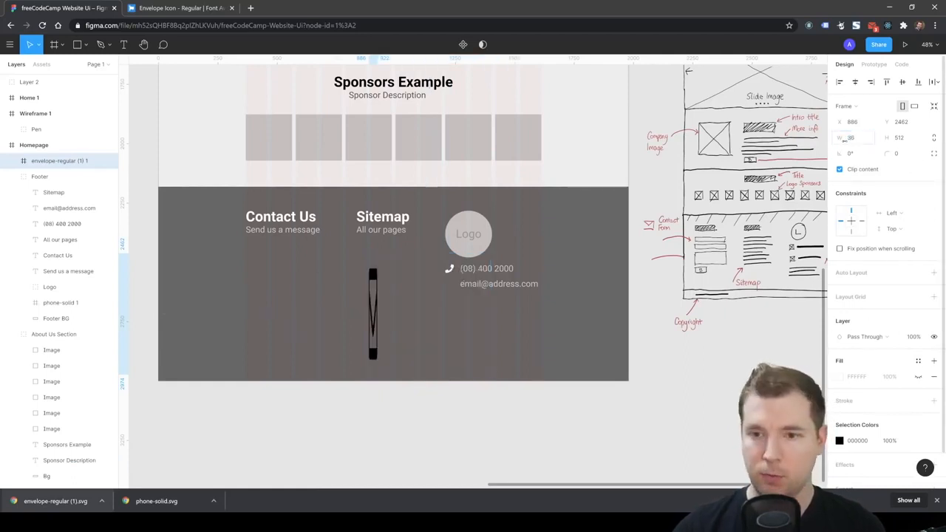
key(ctrl+z)
click(933, 138)
click(853, 138)
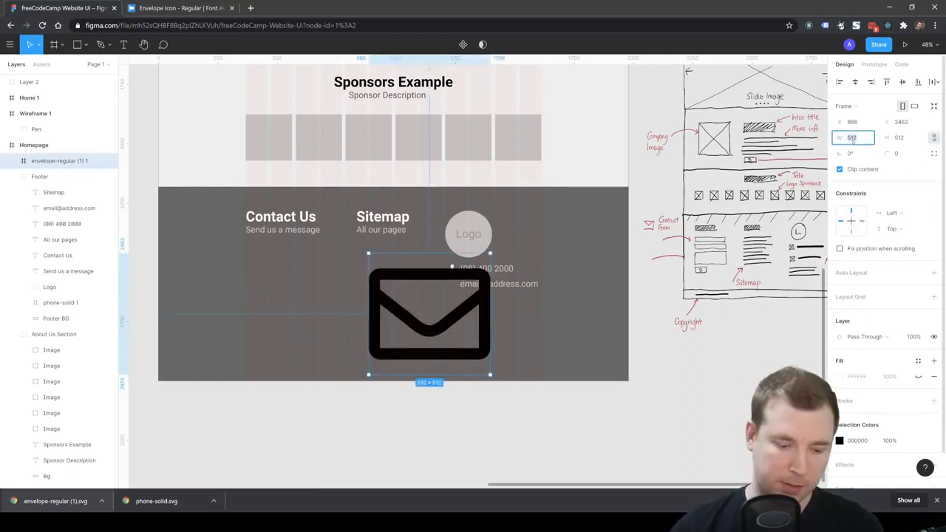
text(36)
key(Return)
click(840, 440)
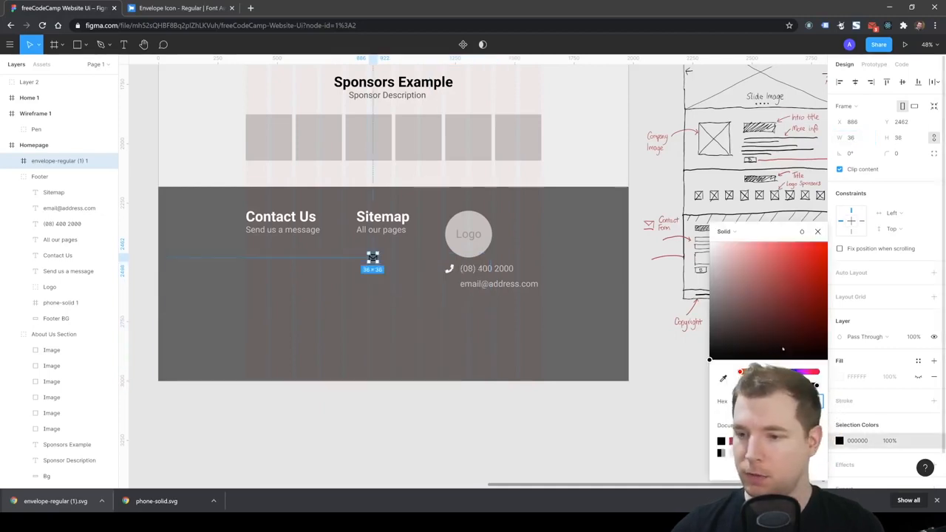
drag(728, 303, 663, 200)
key(Escape)
key(Escape)
drag(373, 258, 454, 287)
click(460, 322)
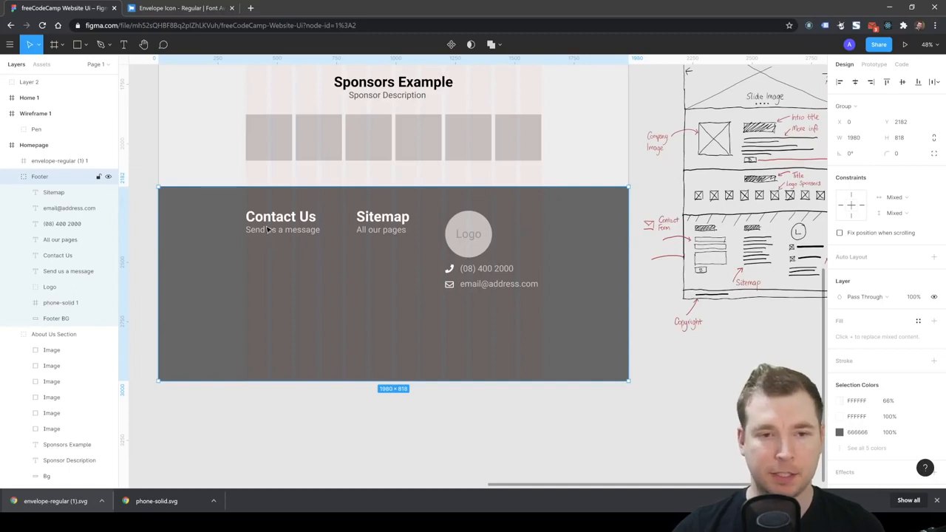
- Draw a rectangle below 'Send us a message' with white fill and 60 px height
key(r)
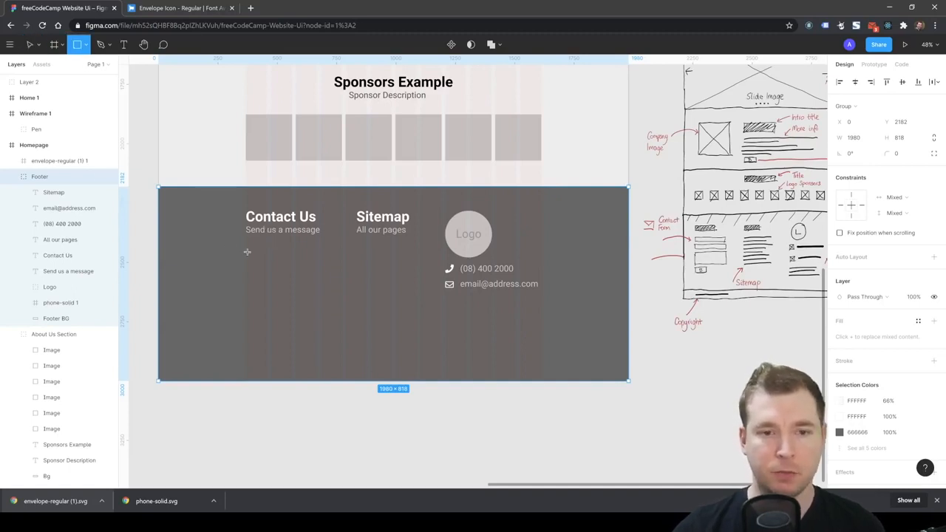
drag(245, 248, 317, 257)
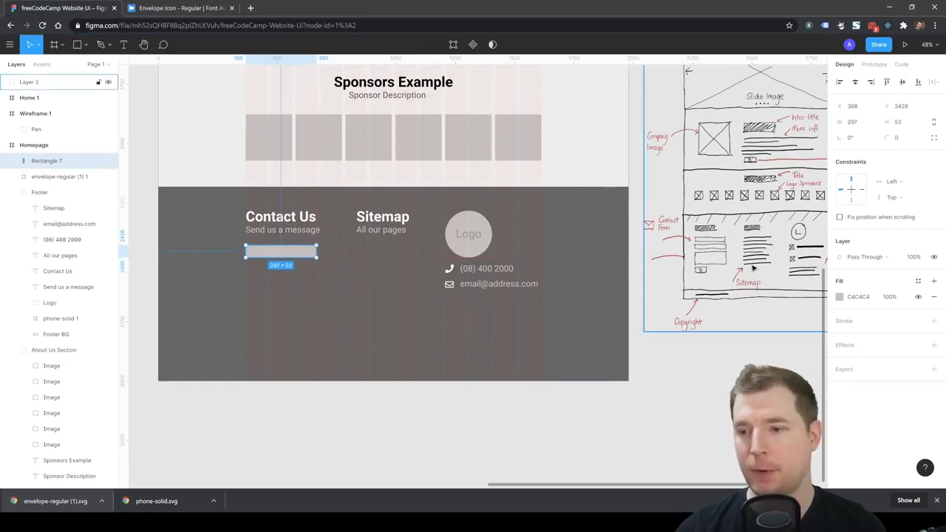
click(840, 296)
drag(721, 255, 702, 237)
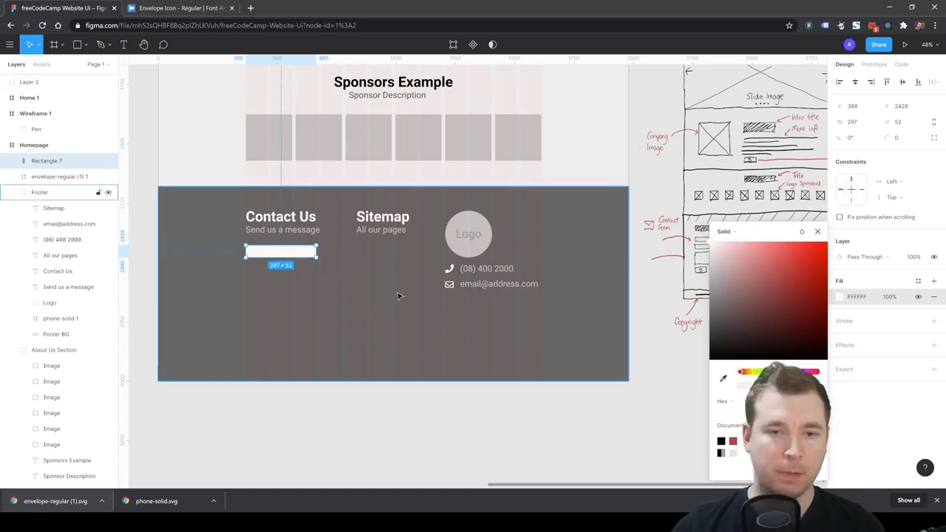
click(901, 122)
text(60)
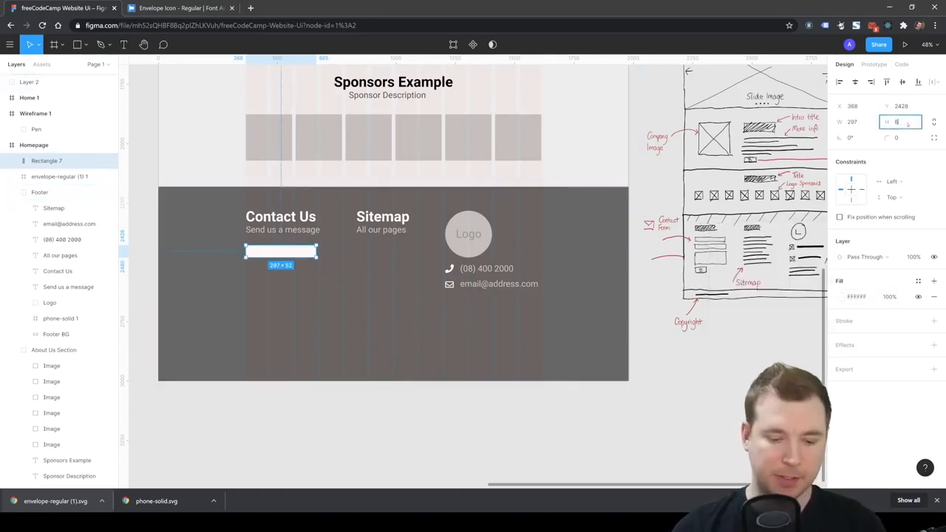
key(Return)
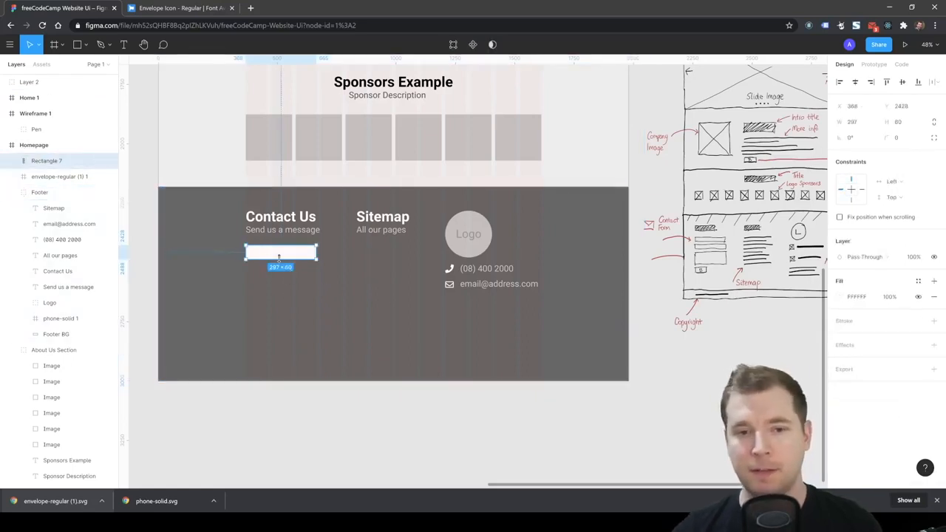
click(124, 44)
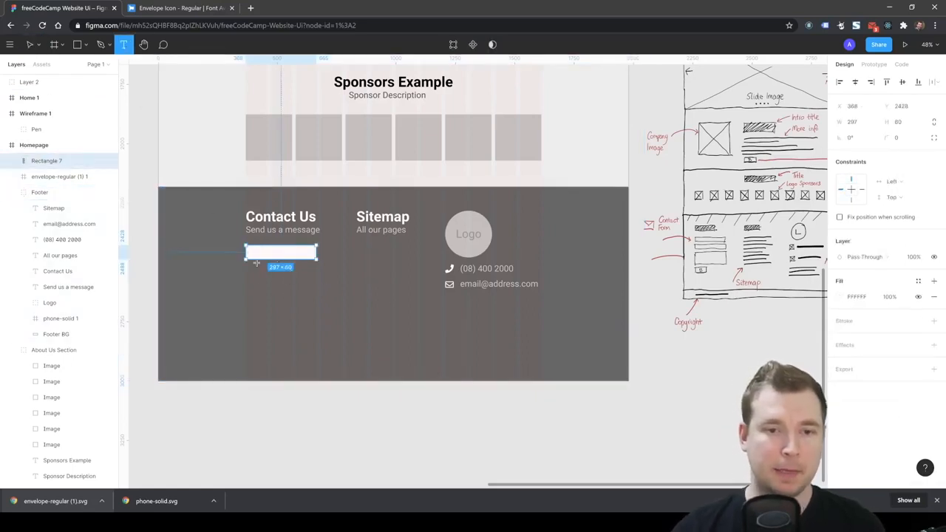
- Add 'Full name' text at 24 px and move it into the white box
click(260, 279)
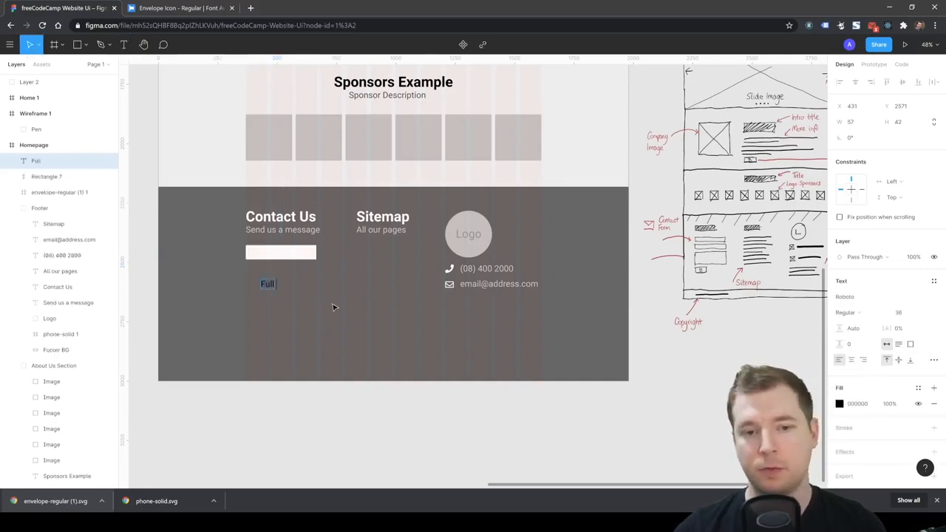
key(Escape)
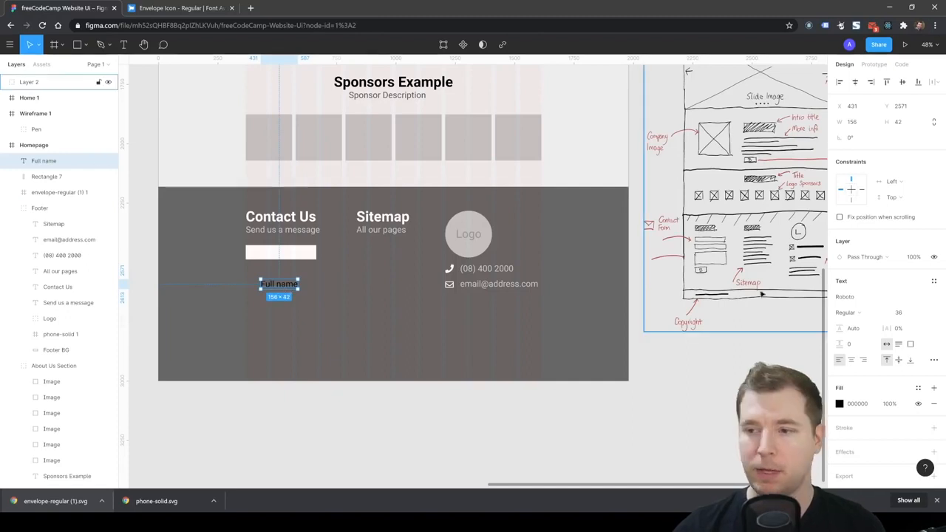
click(898, 313)
text(24)
key(Return)
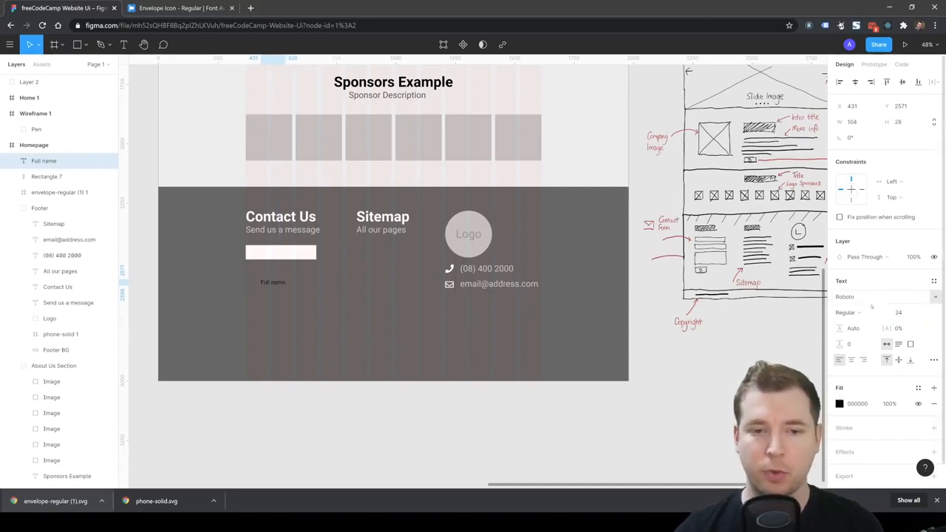
drag(282, 285, 270, 253)
key(Right)
key(Right)
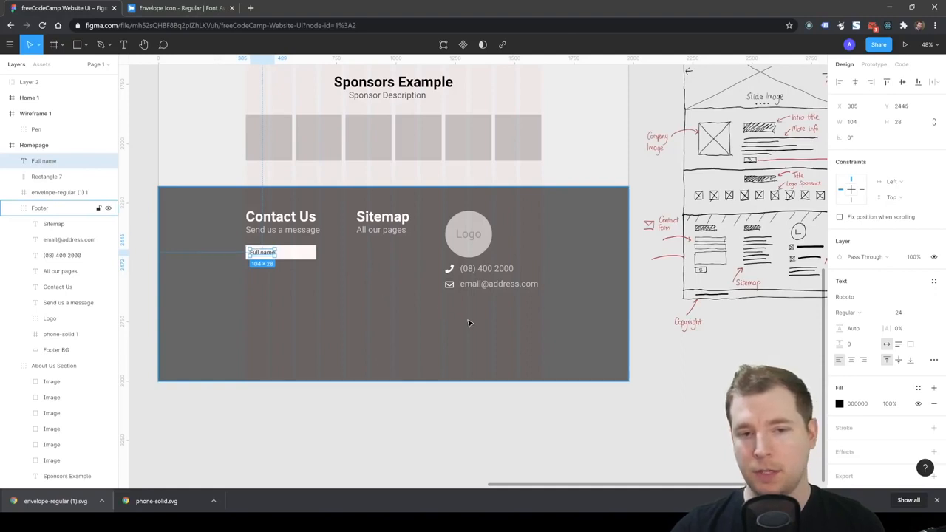
key(Down)
- Set the Full name text to 50% opacity and select it together with its box
click(890, 404)
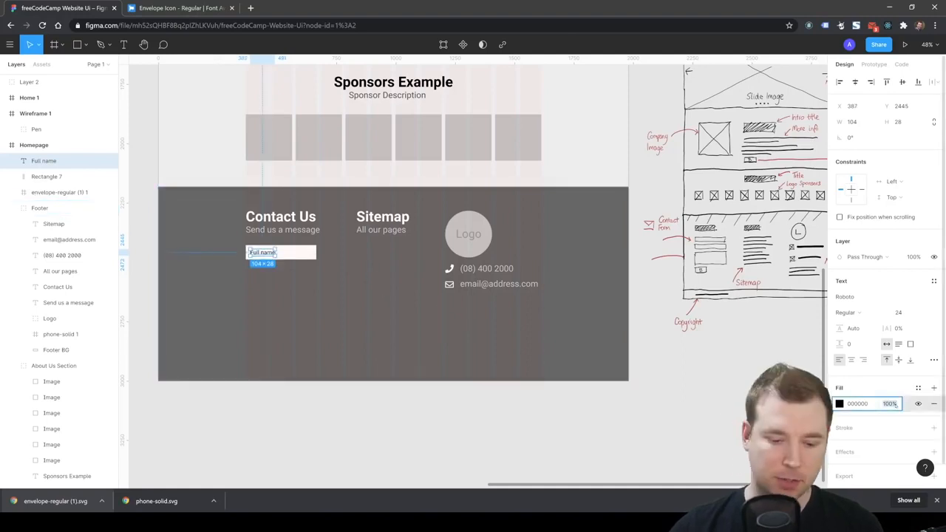
text(50)
key(Return)
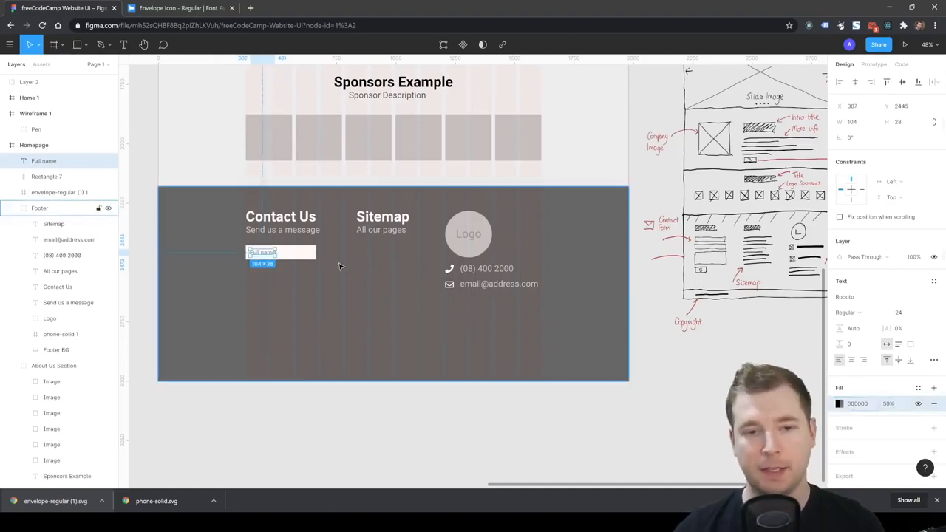
click(335, 303)
click(298, 261)
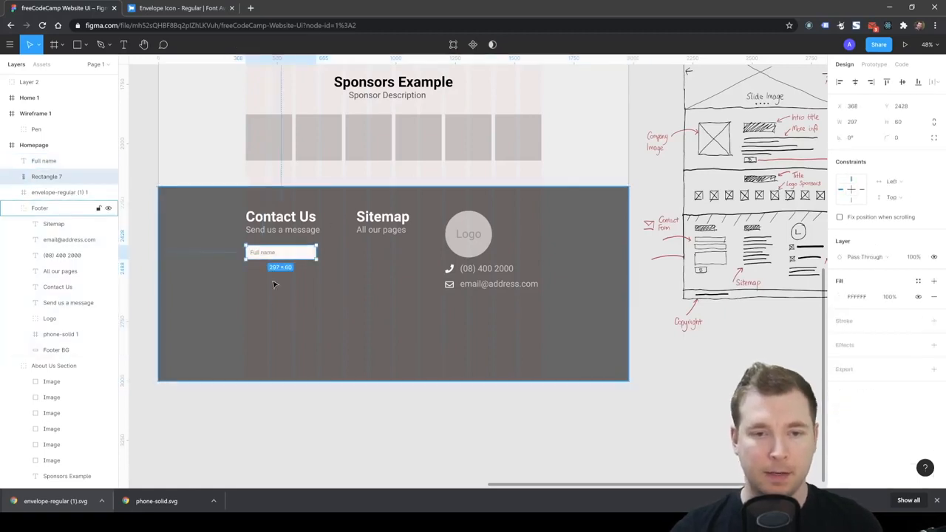
shift+click(266, 257)
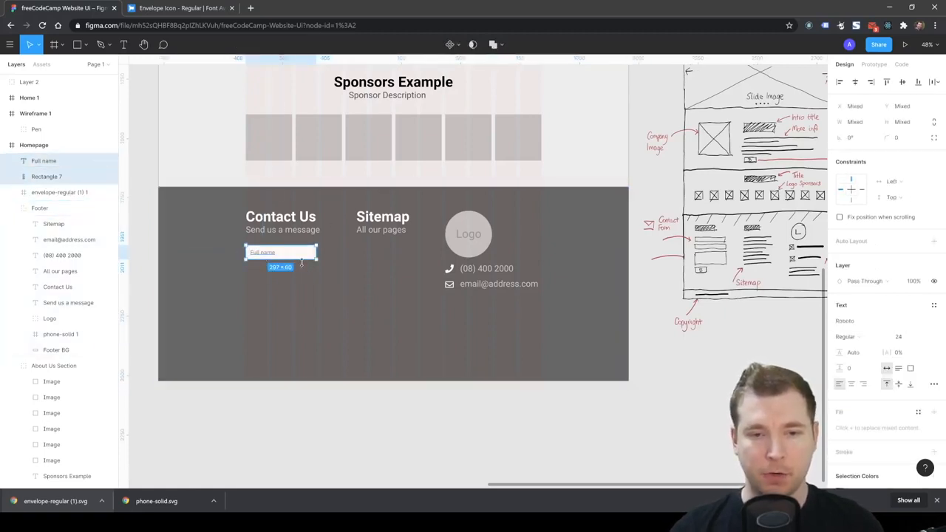
- Duplicate the Full name field below it and rename the placeholder 'Your Email'
key(ctrl+c)
key(ctrl+v)
drag(298, 258, 299, 276)
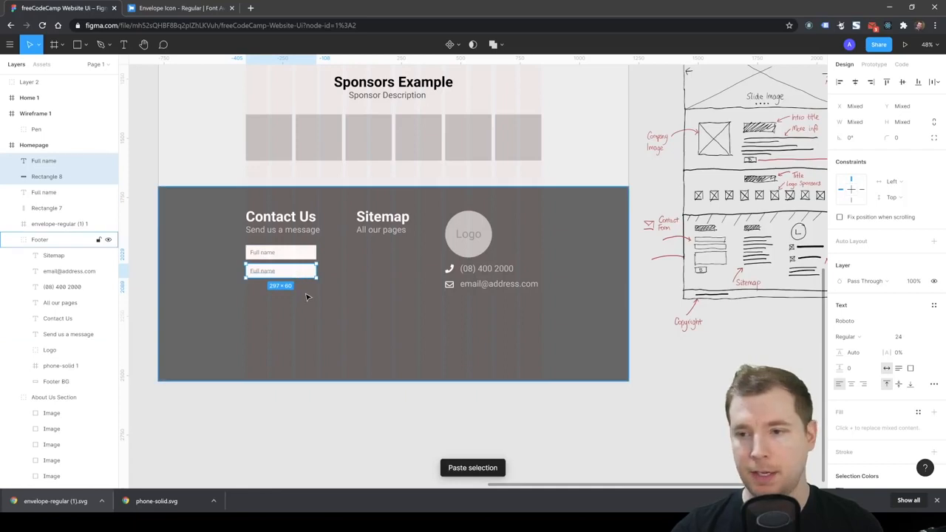
double_click(273, 278)
text(Your)
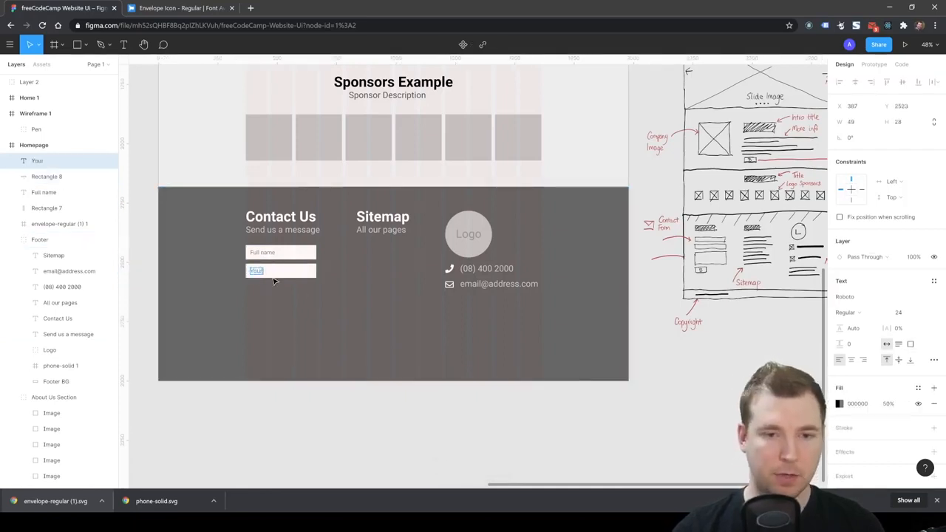
text( En)
key(BackSpace)
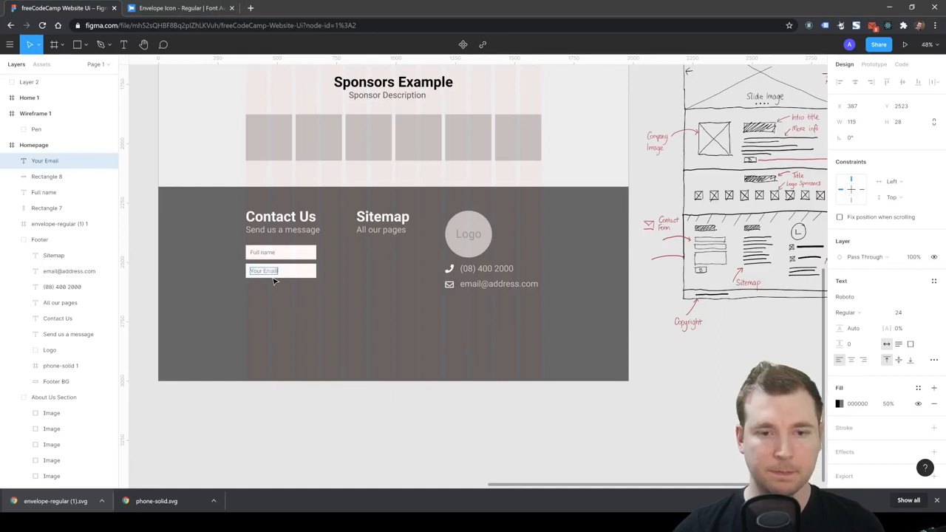
key(Escape)
click(281, 273)
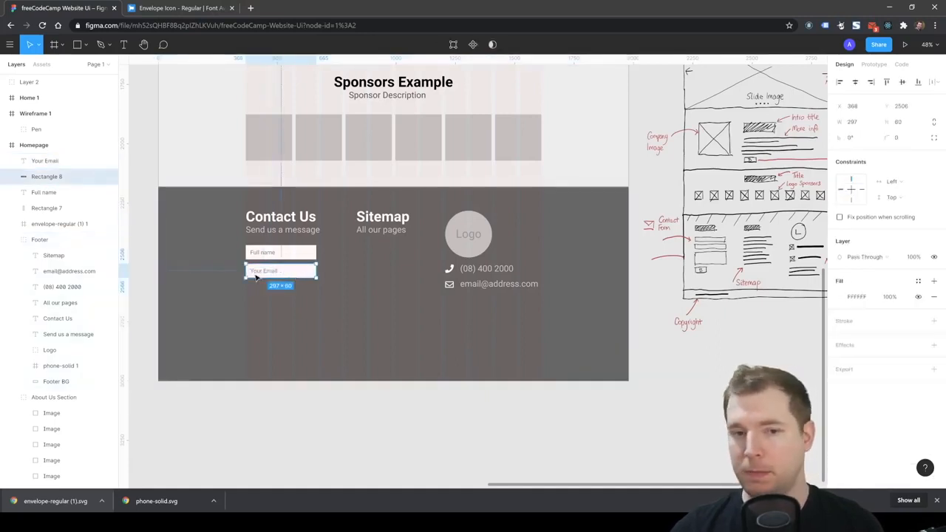
shift+click(287, 278)
- Duplicate the Your Email field further down, enlarge its box, and rename it 'Your Message'
key(ctrl+c)
key(ctrl+v)
drag(300, 274, 309, 312)
click(311, 318)
double_click(303, 292)
double_click(272, 294)
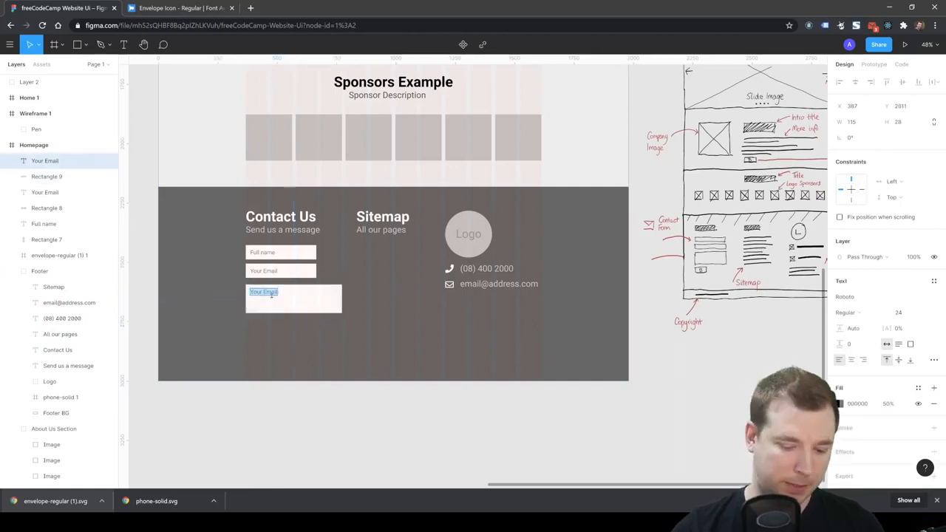
text(Your)
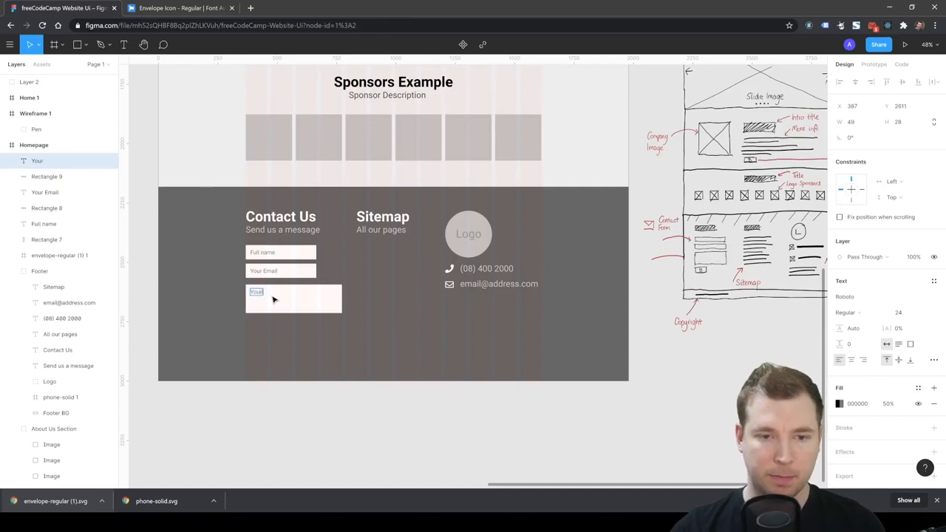
key(Escape)
click(406, 376)
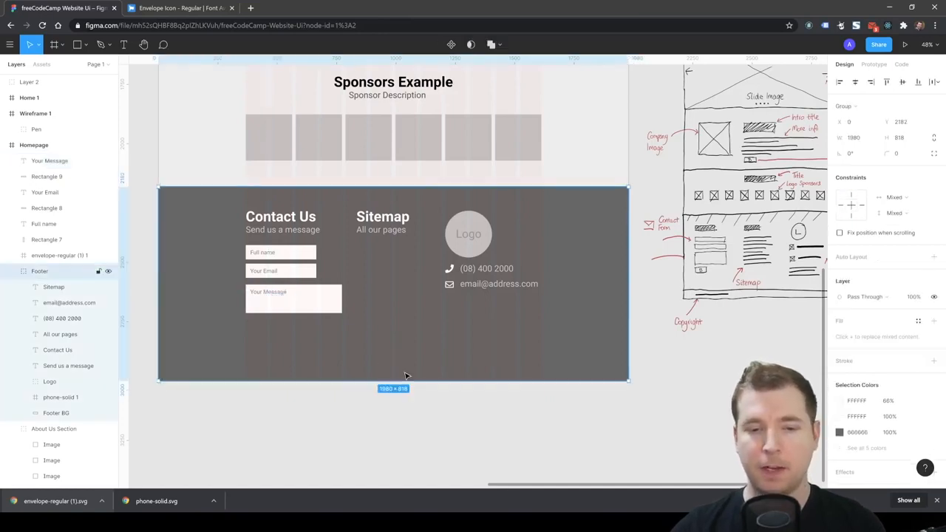
click(500, 429)
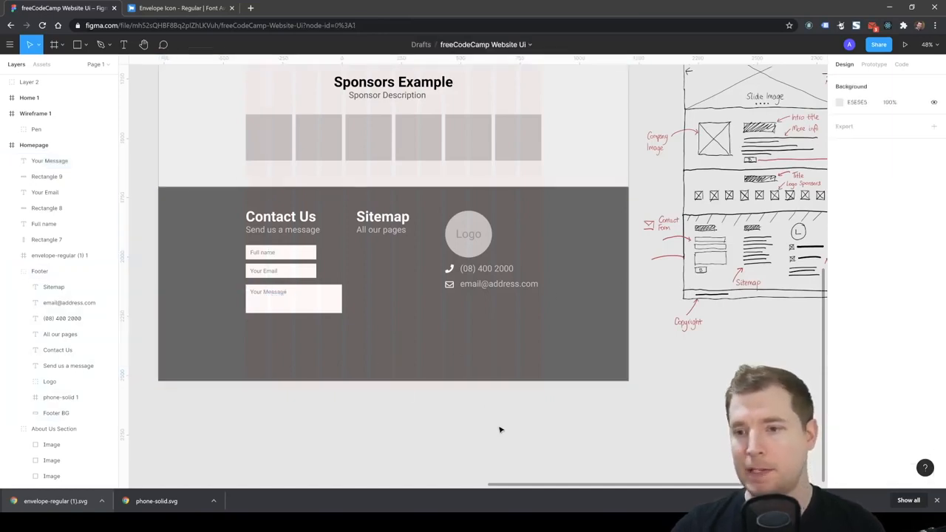
- Duplicate the Your Email field (box and text) and place the copy beneath the Your Message box
click(285, 273)
key(ctrl+c)
key(ctrl+v)
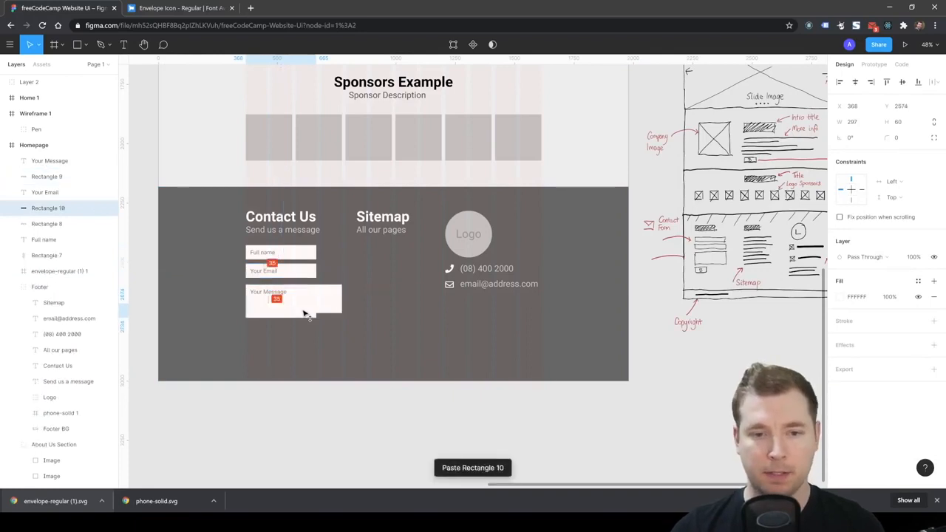
key(Delete)
click(300, 273)
shift+click(276, 272)
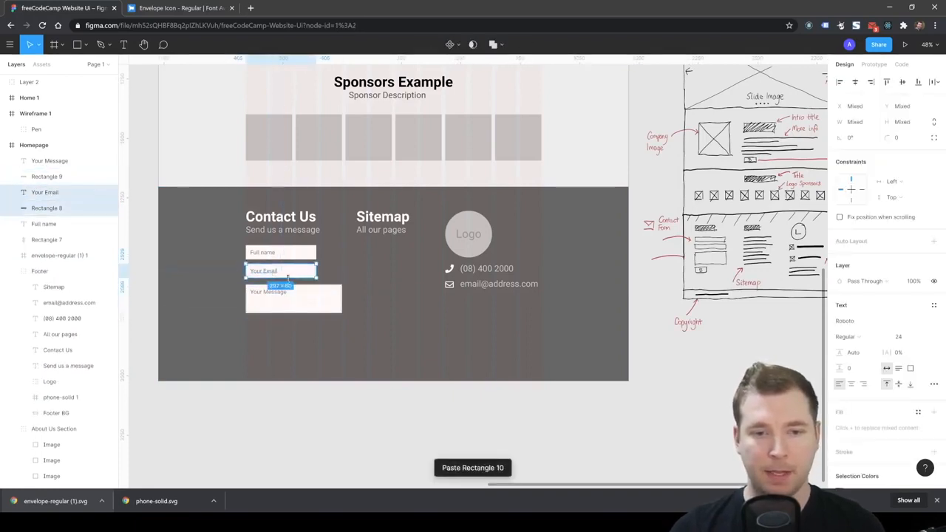
key(ctrl+c)
key(ctrl+v)
drag(296, 274, 293, 328)
- Narrow the copied box to 195 wide and relabel it 'Submit', centring the label
click(319, 327)
click(304, 329)
click(270, 327)
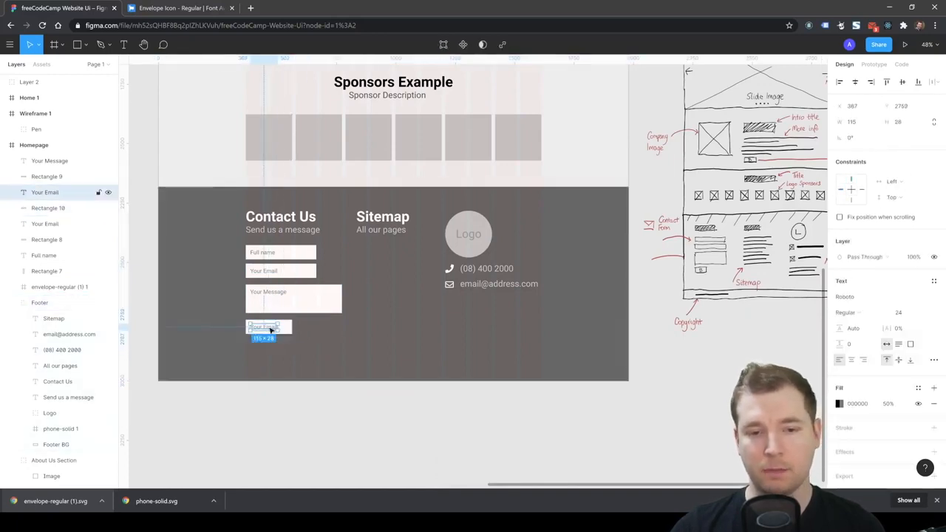
double_click(270, 328)
text(Submit)
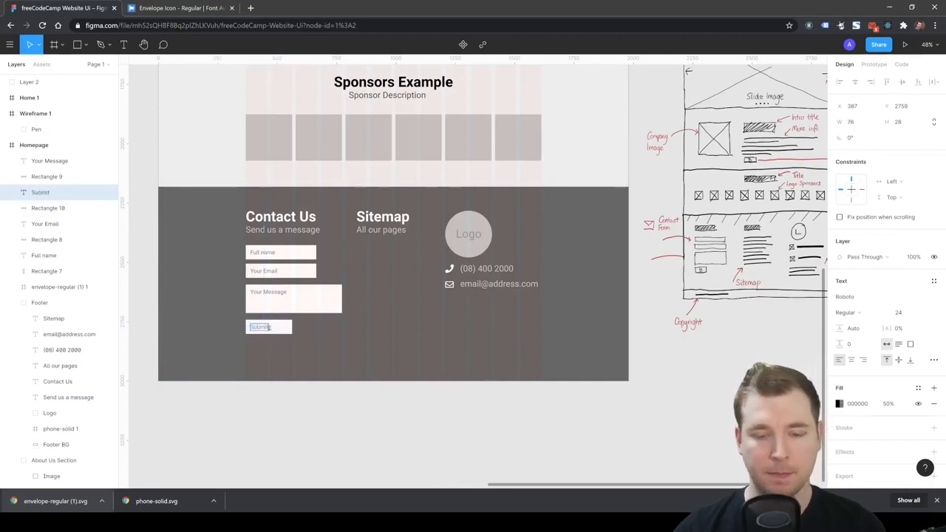
key(Escape)
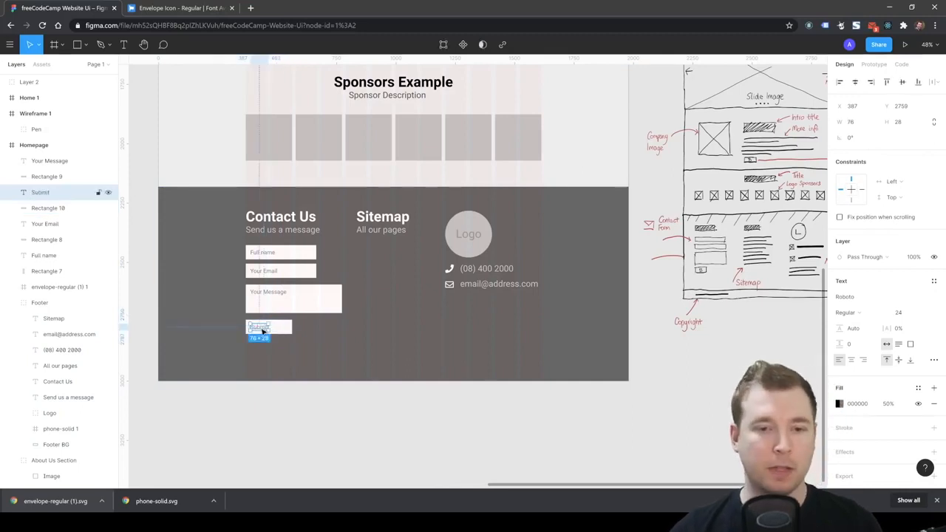
drag(267, 331, 283, 364)
click(284, 364)
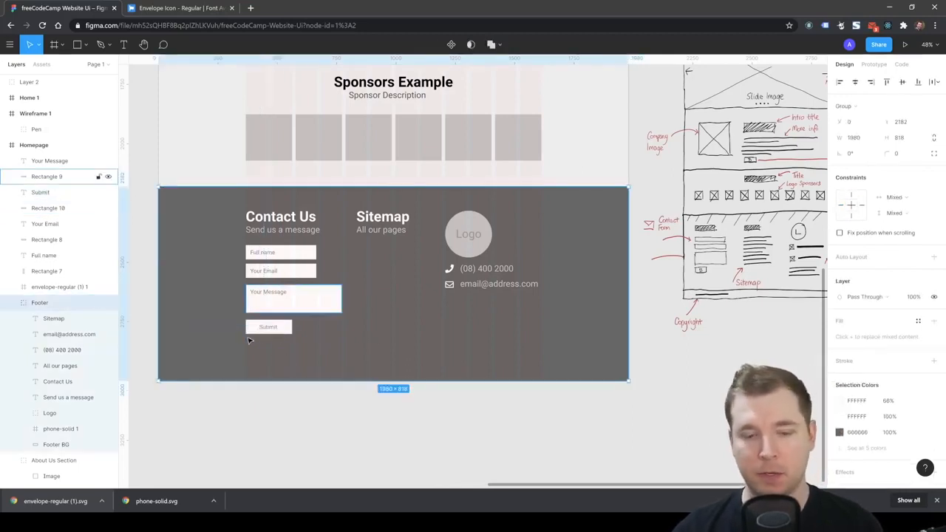
- Fill the Submit box dark grey 333333 and make its label text white FFFFFF
click(285, 329)
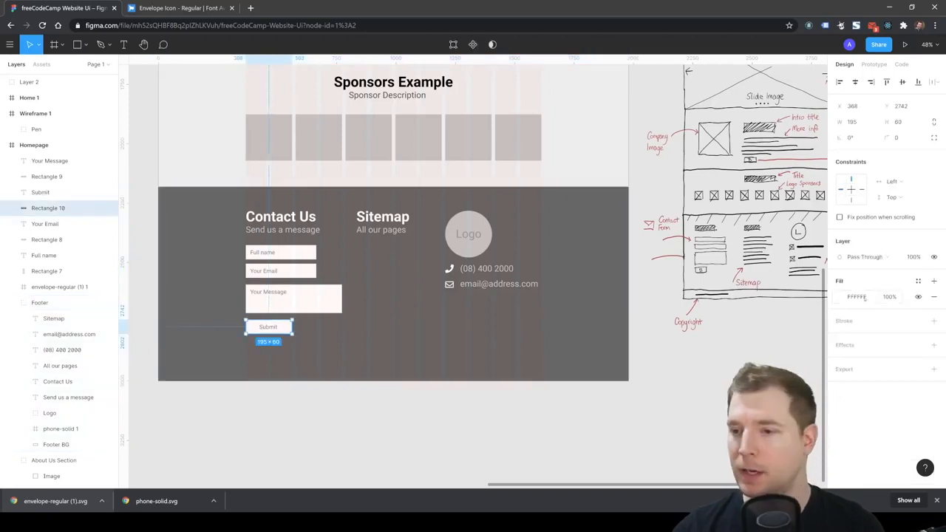
click(842, 296)
drag(739, 325, 692, 391)
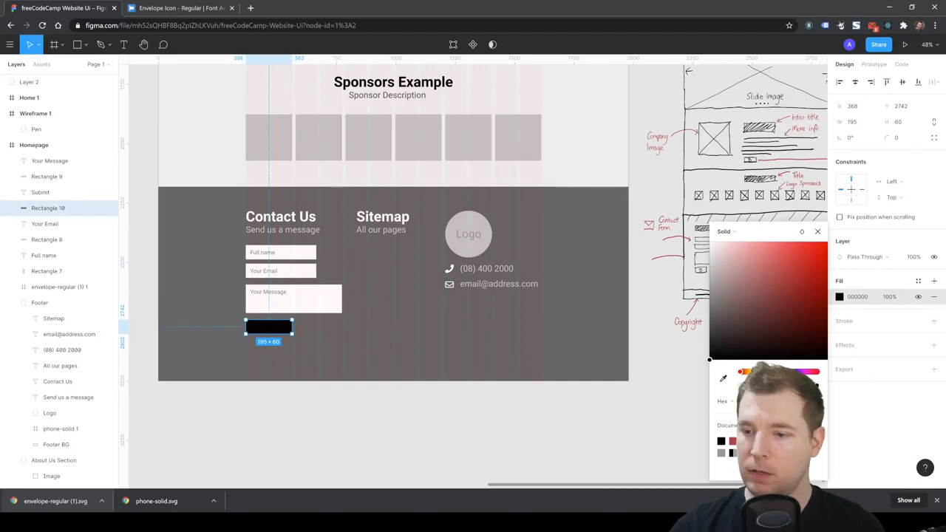
drag(710, 360, 710, 336)
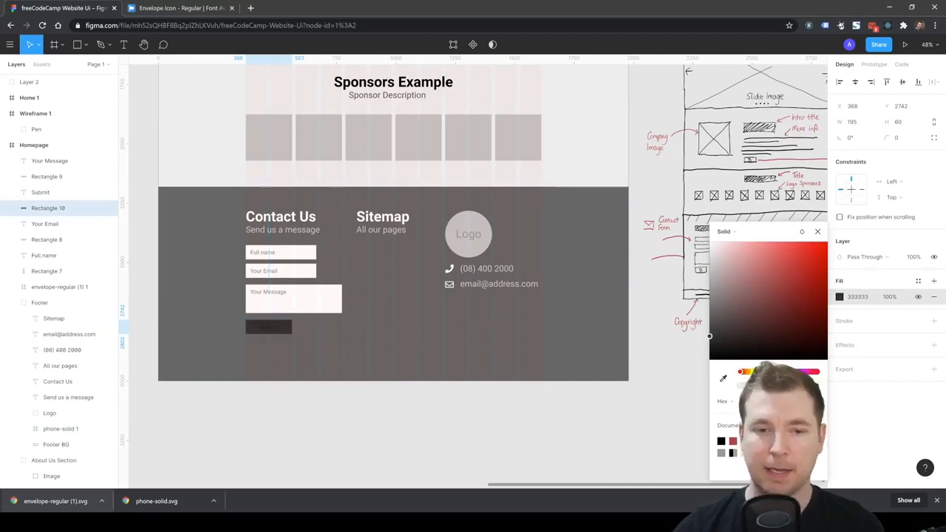
click(268, 326)
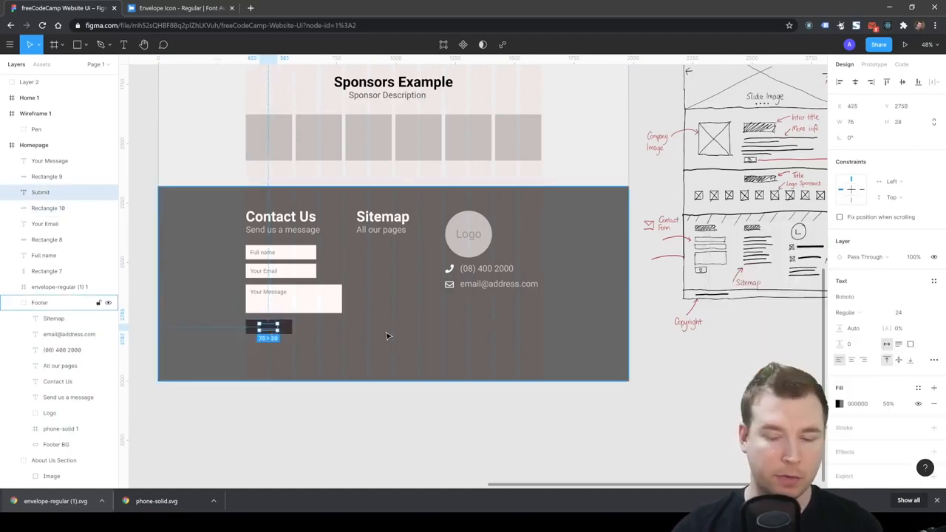
click(839, 404)
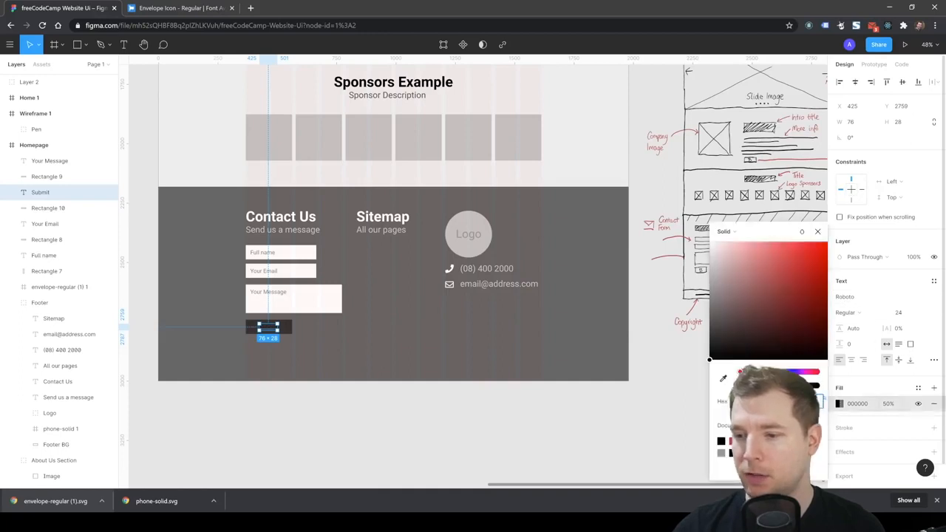
drag(710, 360, 673, 200)
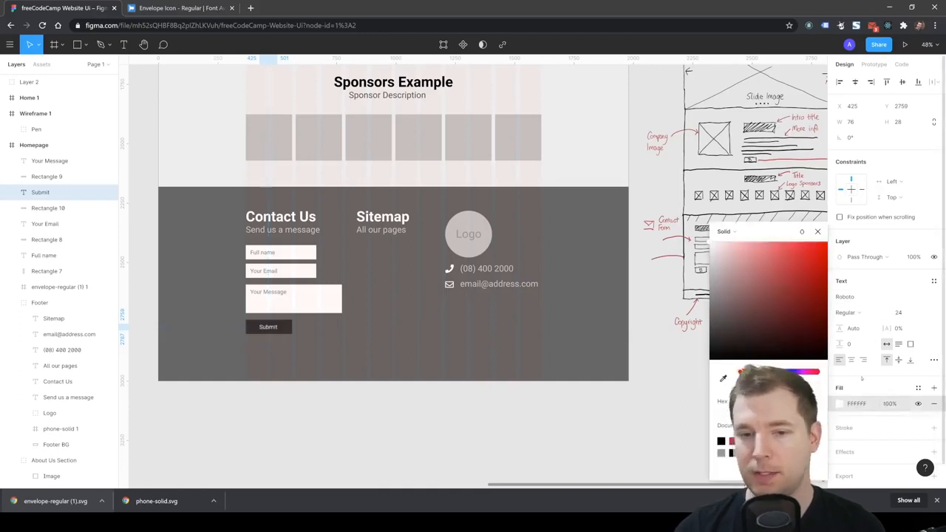
click(534, 375)
click(575, 436)
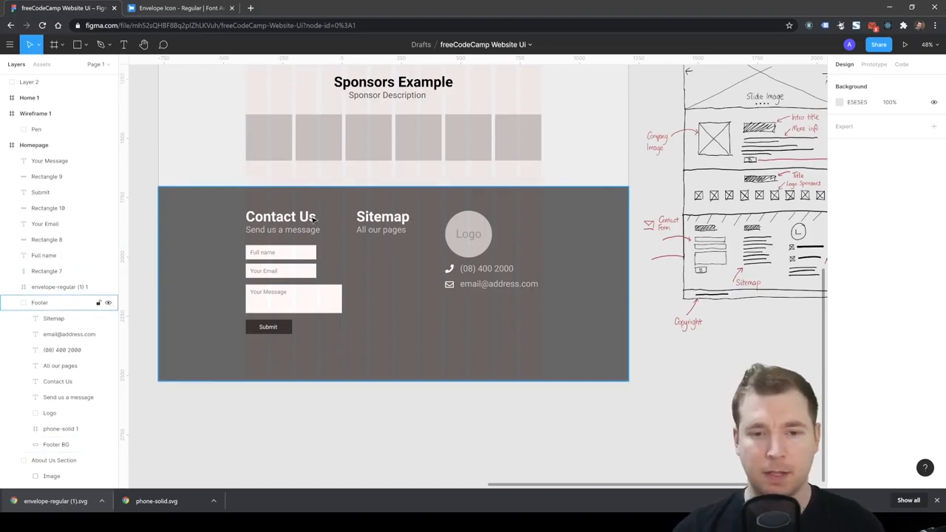
- Copy the Full name placeholder text under the Sitemap heading, white at 100% opacity
click(392, 235)
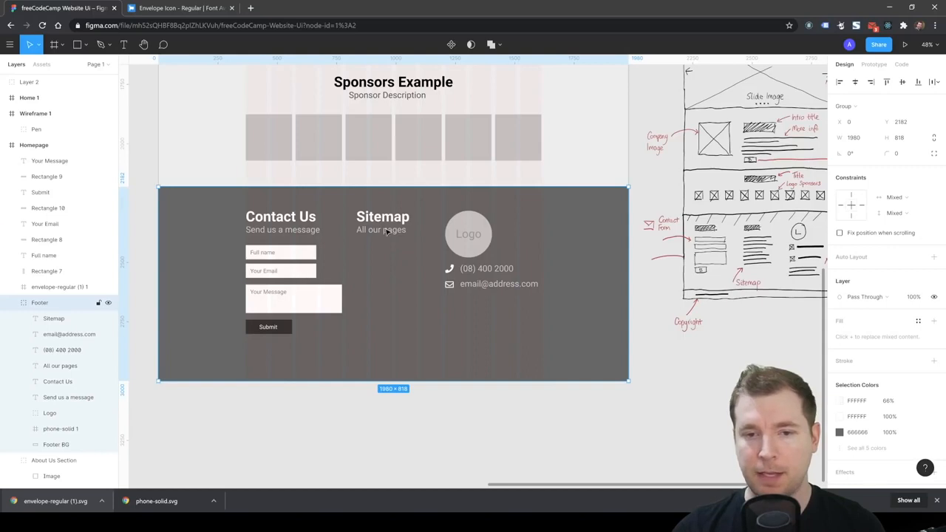
click(263, 254)
key(ctrl+c)
key(ctrl+v)
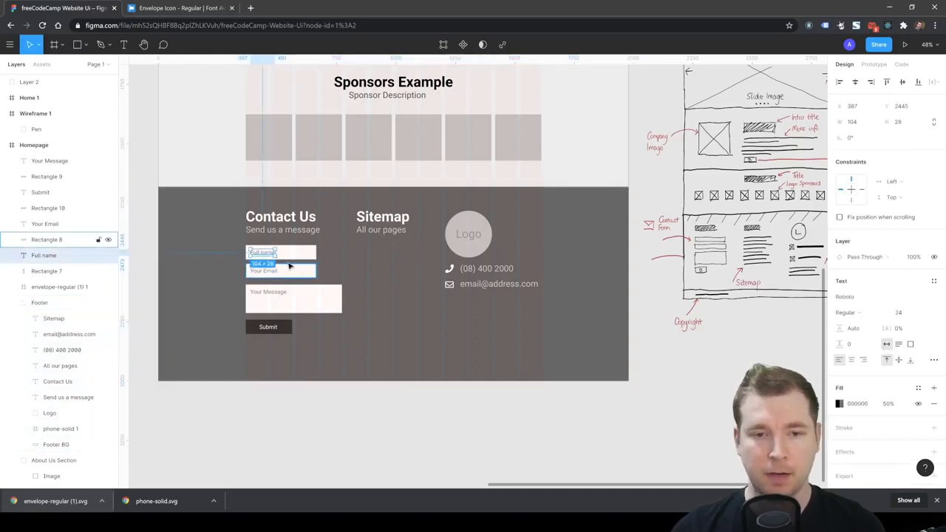
drag(268, 253, 371, 253)
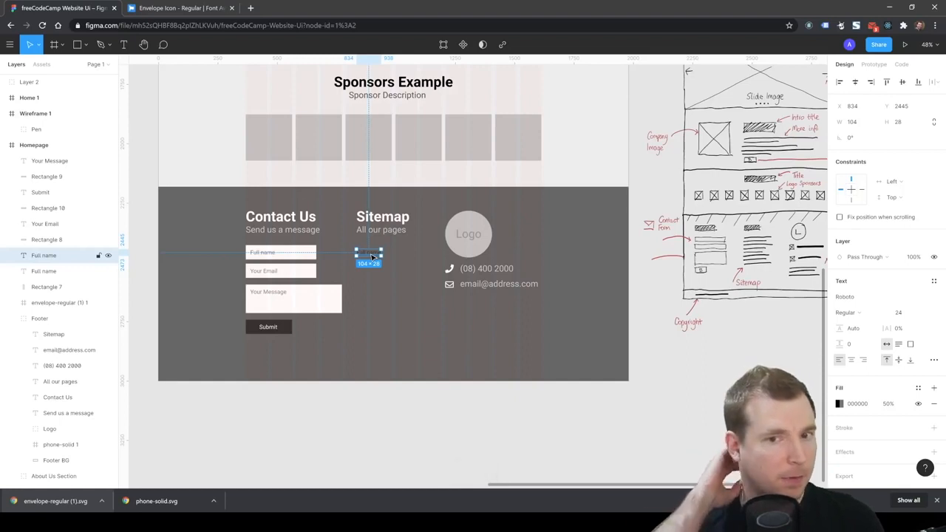
click(840, 403)
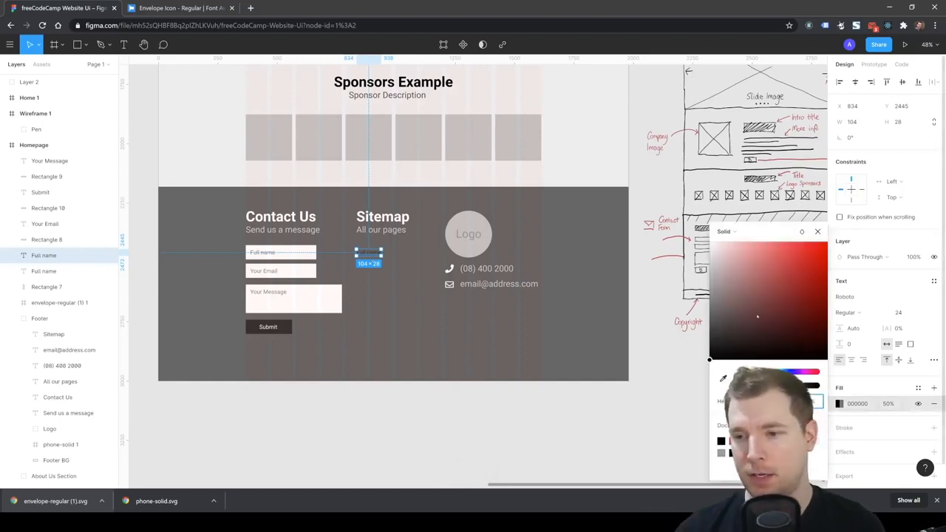
drag(759, 317, 660, 196)
drag(780, 386, 820, 385)
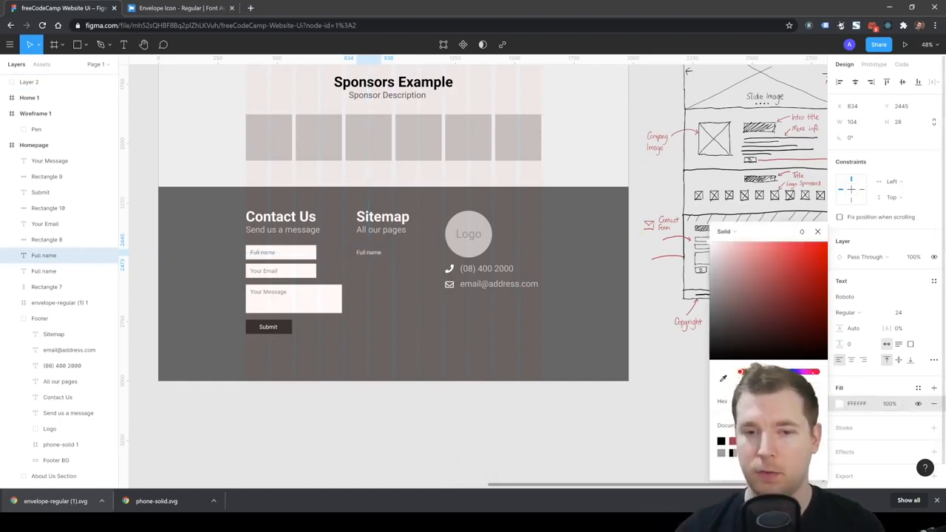
- Write the links Home, About Us, Feature, Pricing and Contact Us at font size 36
double_click(369, 253)
text(- Home)
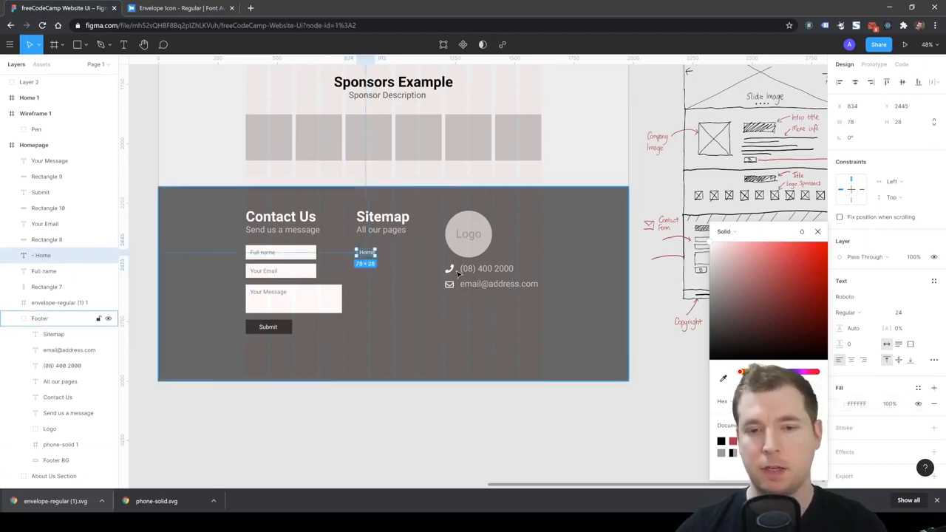
click(388, 286)
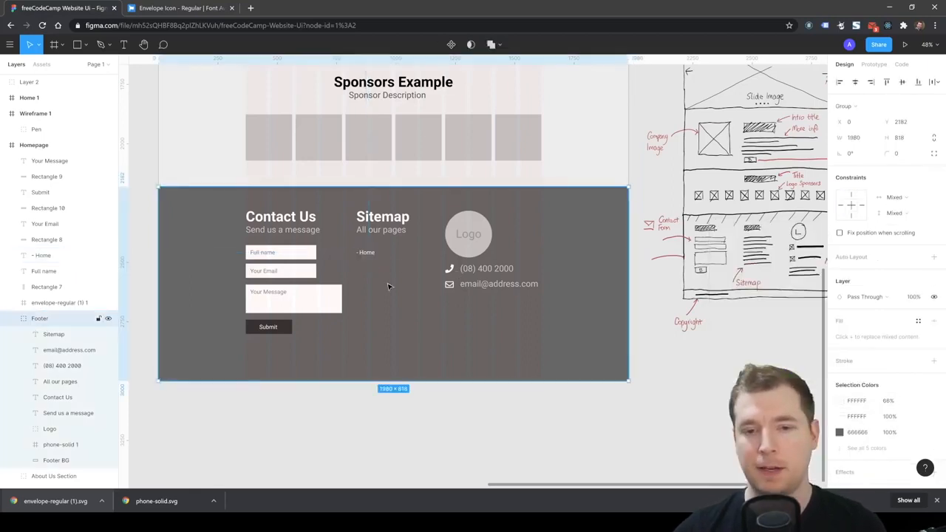
click(366, 254)
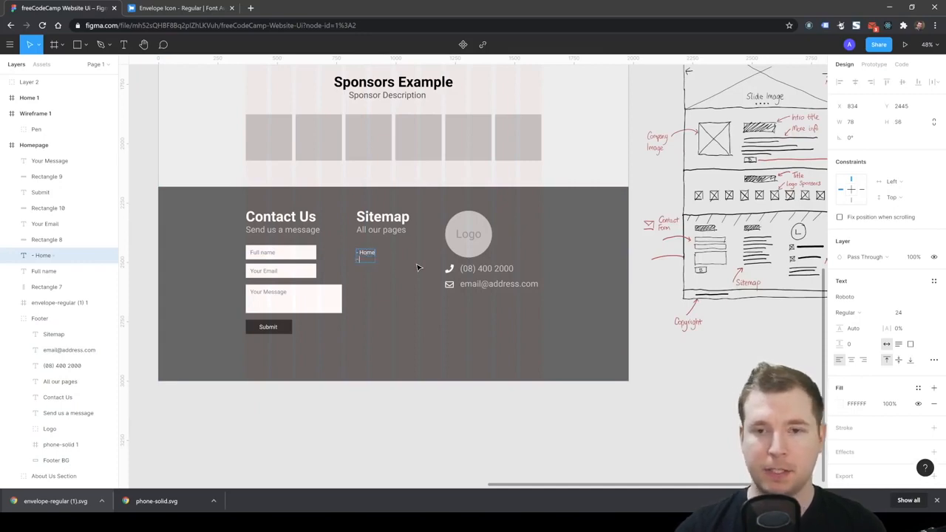
key(Return)
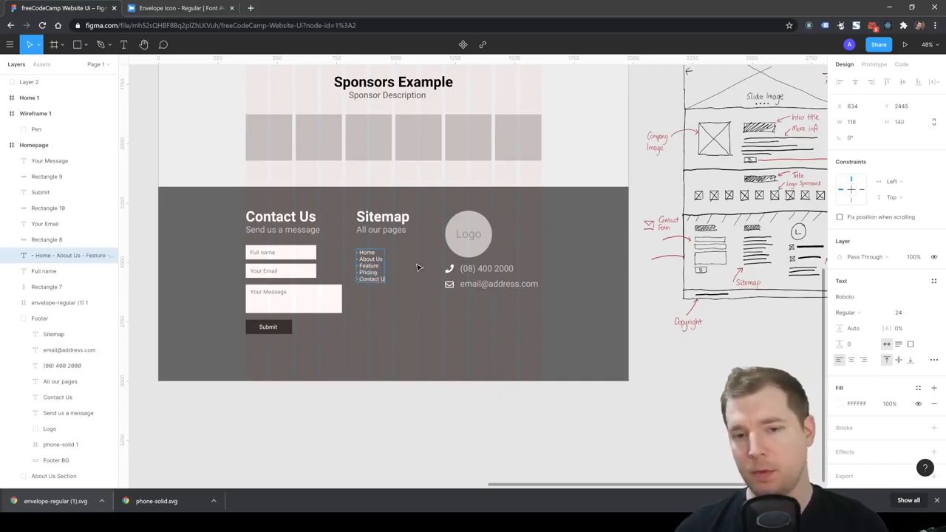
key(Escape)
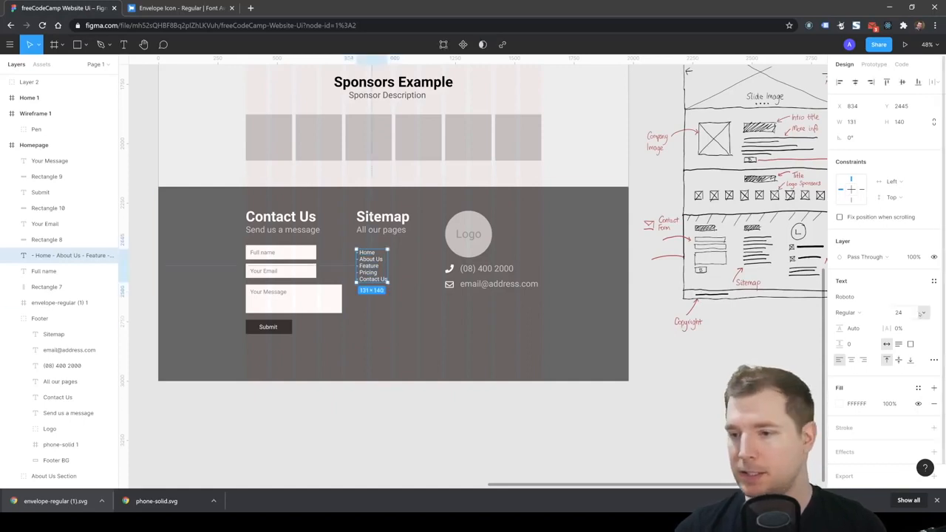
click(909, 313)
text(36)
key(Return)
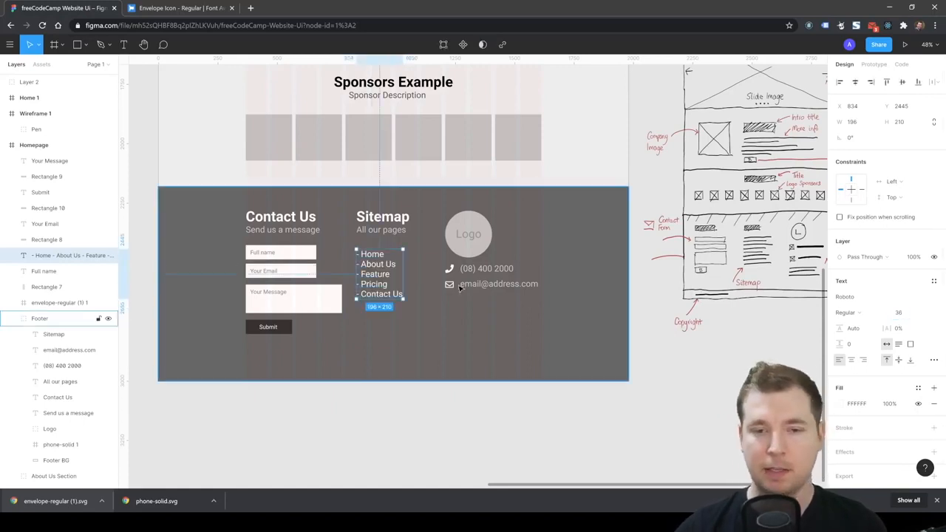
drag(380, 282, 378, 279)
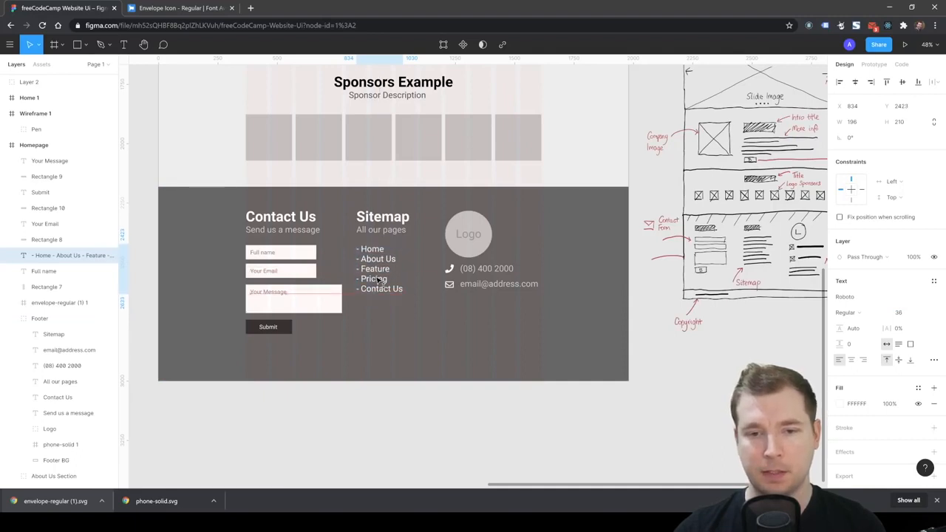
- Draw a rectangle bar across the bottom of the footer
click(391, 288)
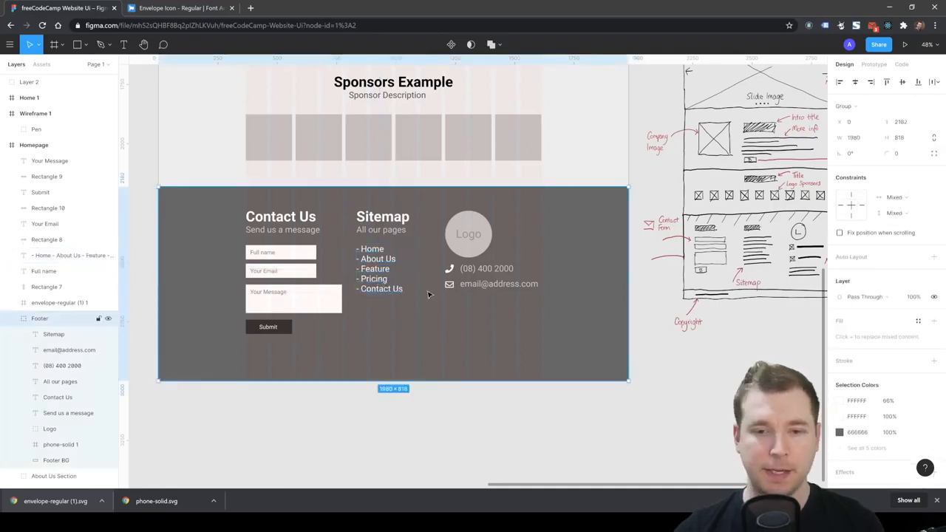
click(389, 285)
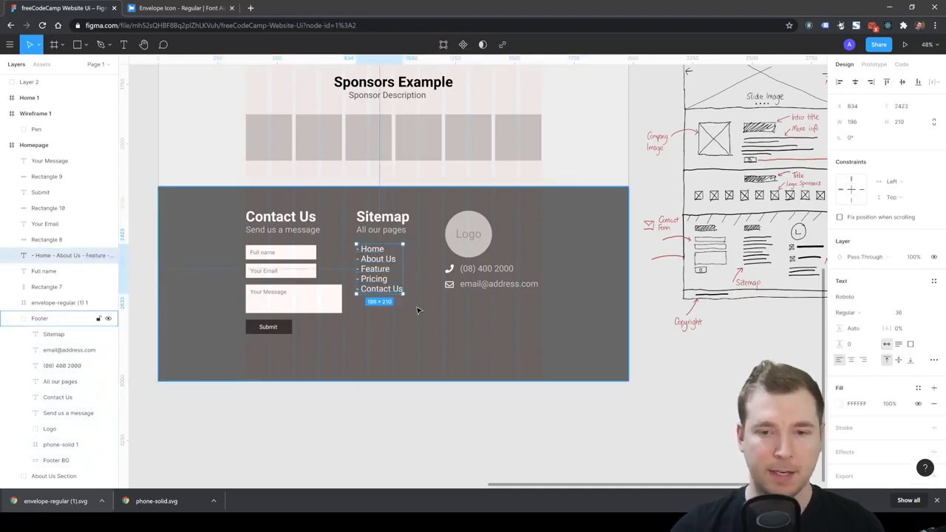
click(451, 413)
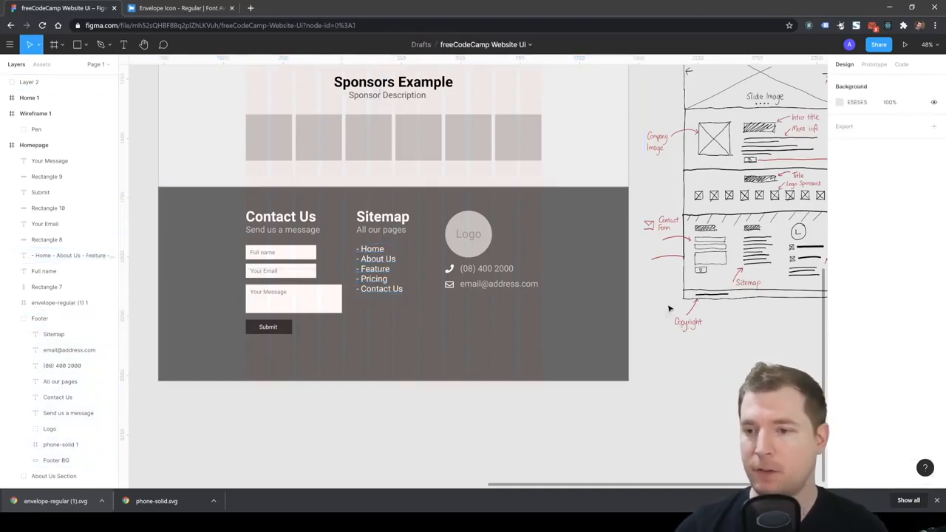
key(r)
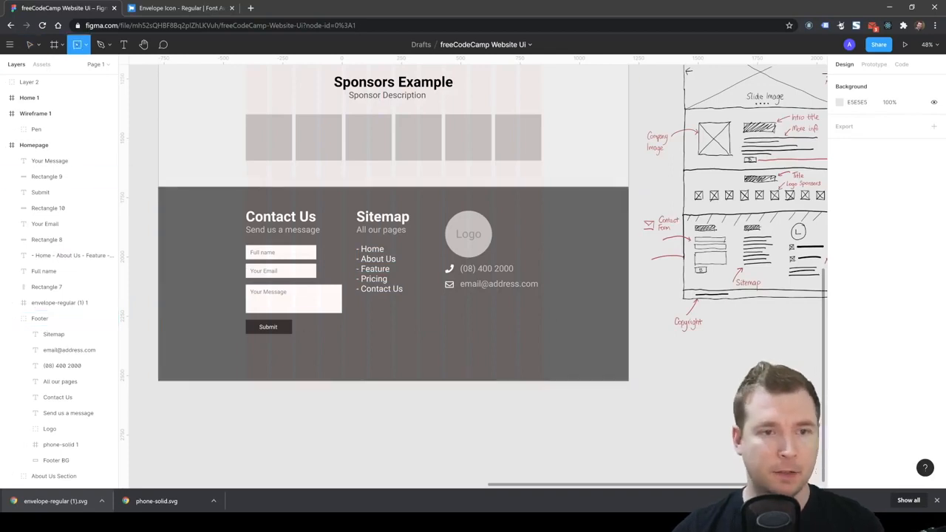
drag(156, 381, 629, 359)
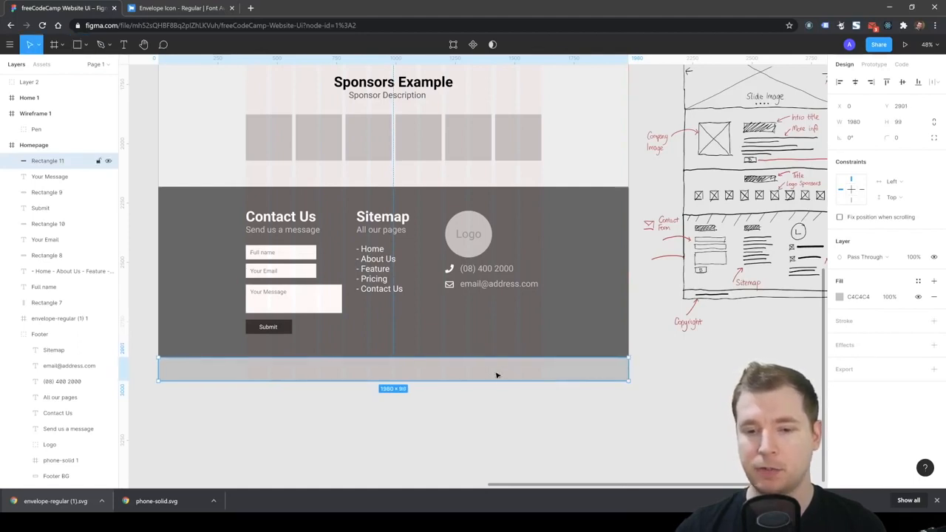
- Set the bottom bar's height to 100 px and its fill to #333333
click(896, 126)
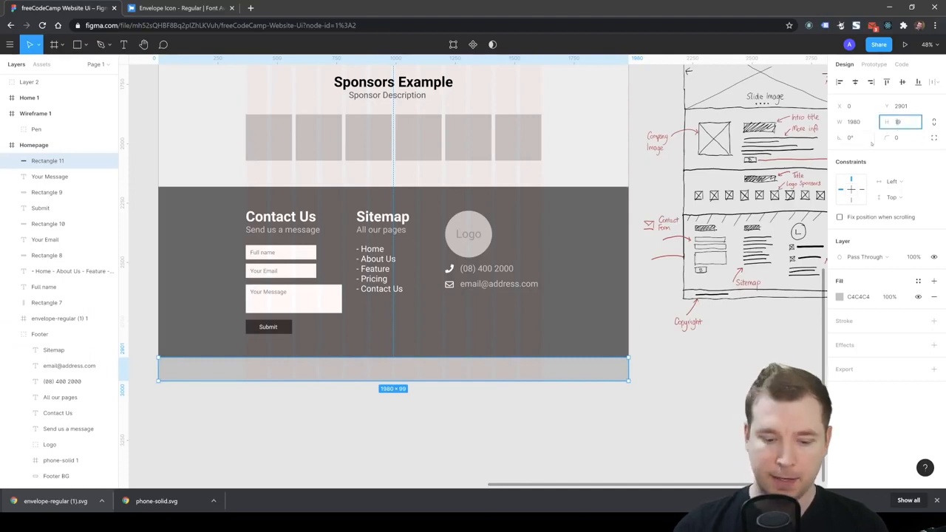
text(100)
key(Return)
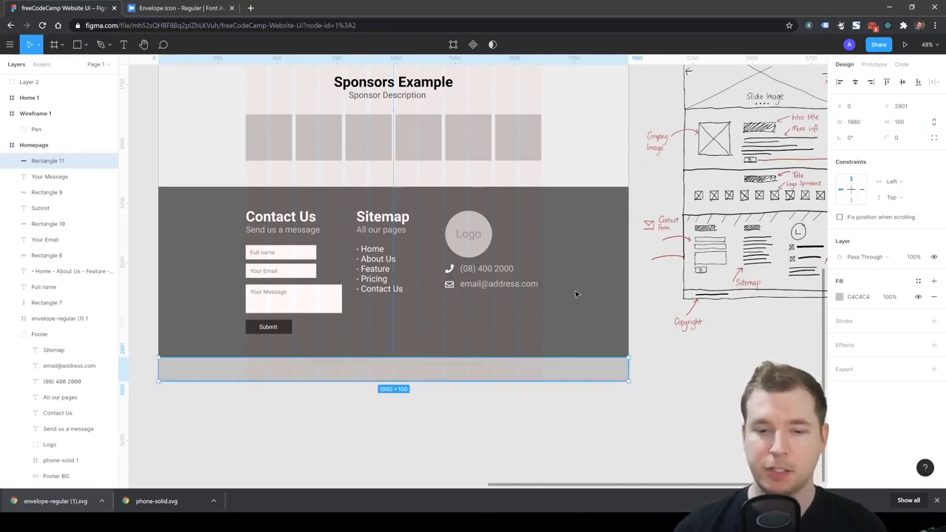
click(840, 296)
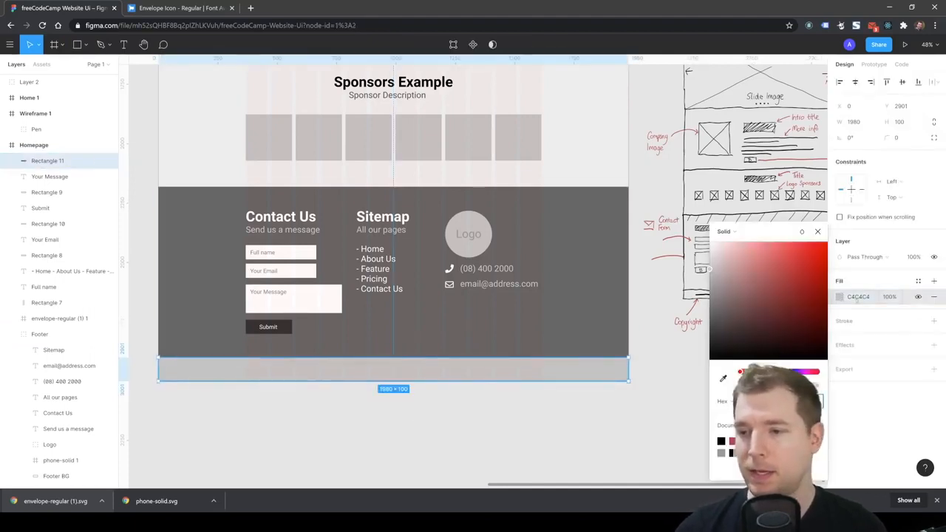
click(858, 297)
key(Return)
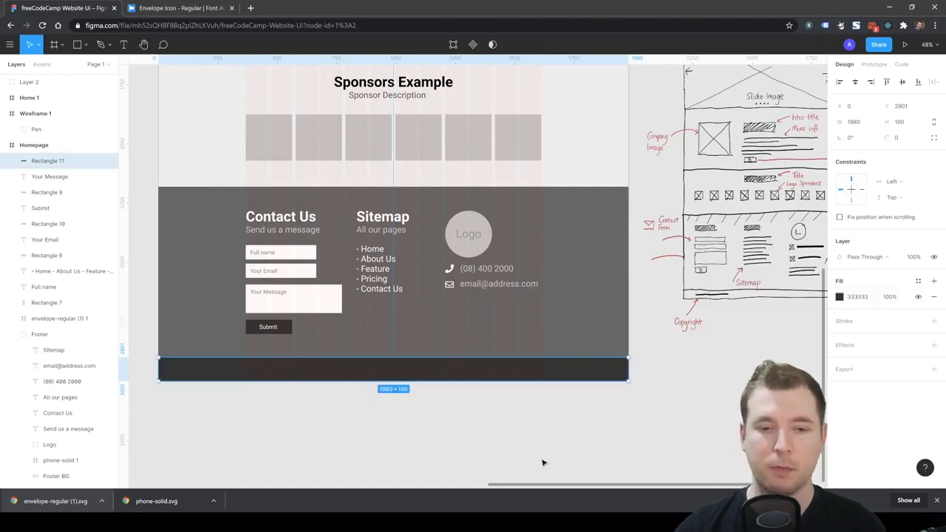
click(543, 461)
click(300, 233)
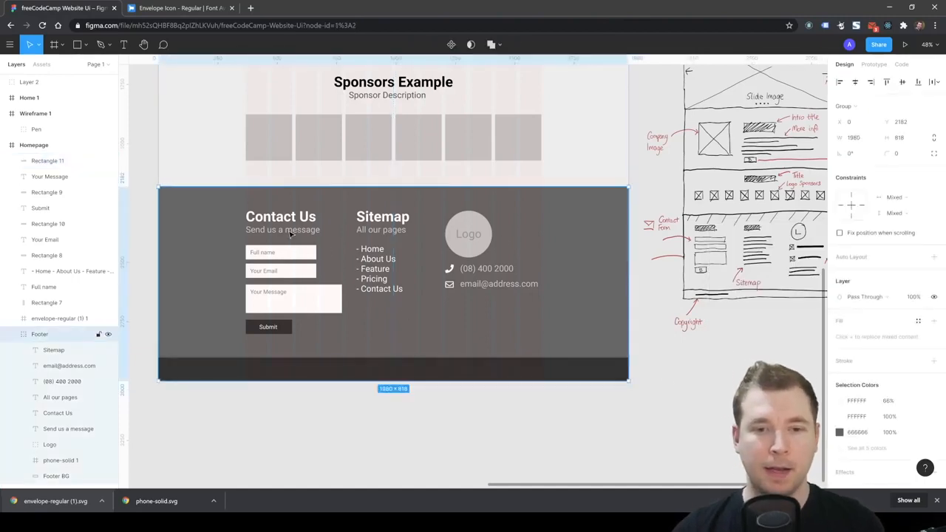
- Copy the 'All our pages' text onto the bar and retype it as 'Copyright 2020 All Rights Reserved Company Name.'
double_click(376, 232)
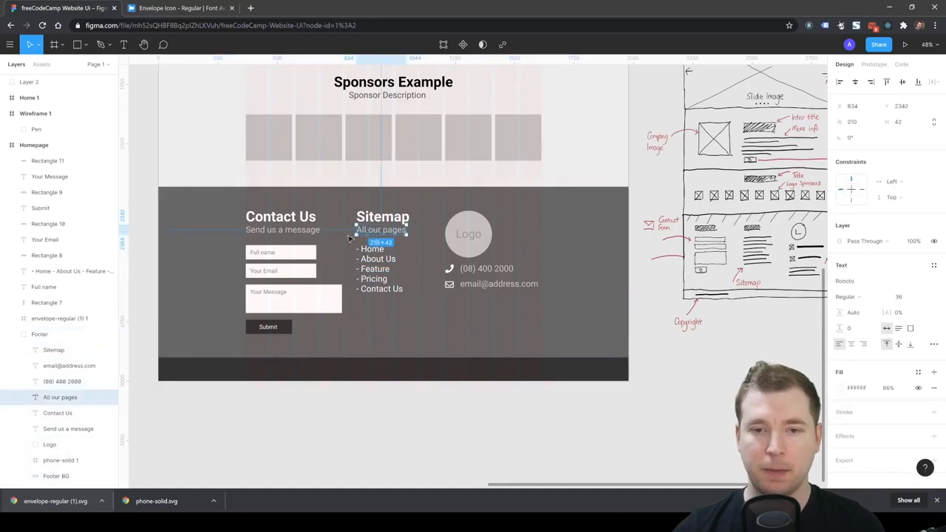
key(ctrl+c)
key(ctrl+v)
drag(411, 288, 282, 373)
drag(66, 349, 57, 153)
double_click(265, 371)
text(C)
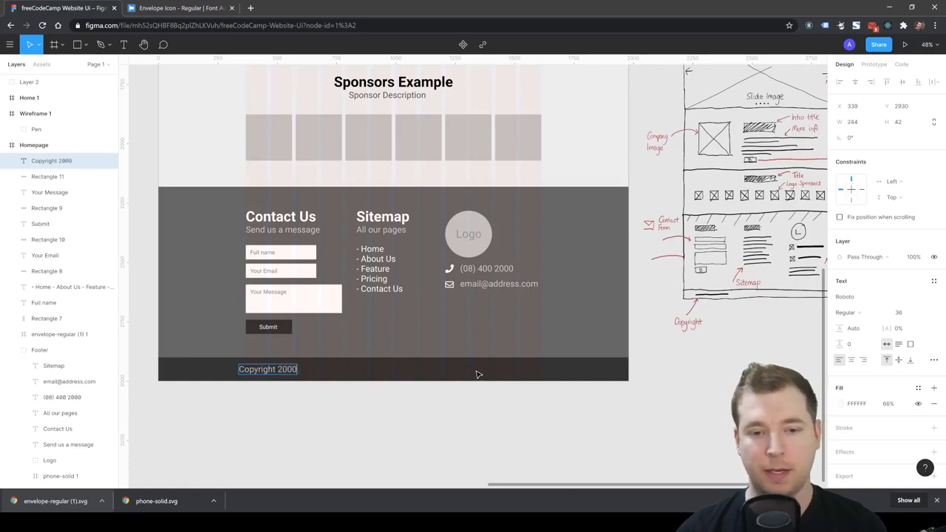
text(opyright 2020)
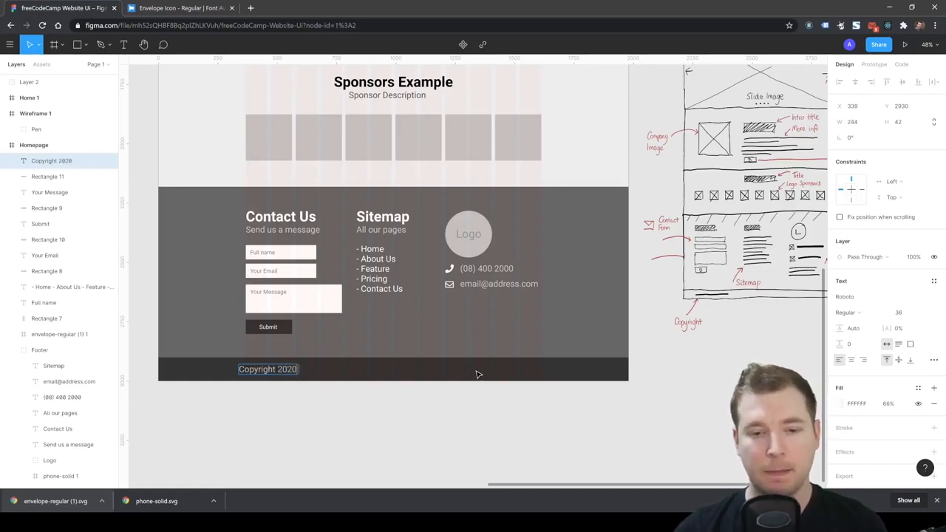
text( All r)
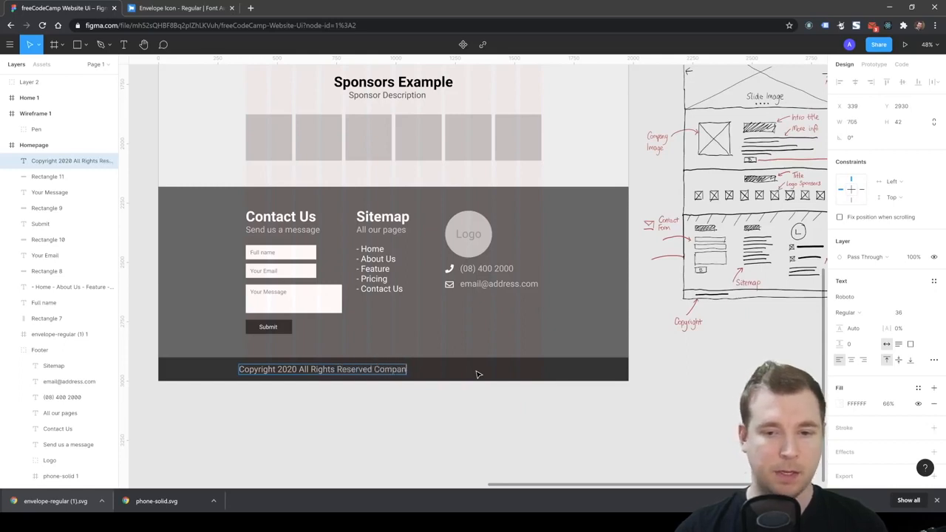
text(ame.)
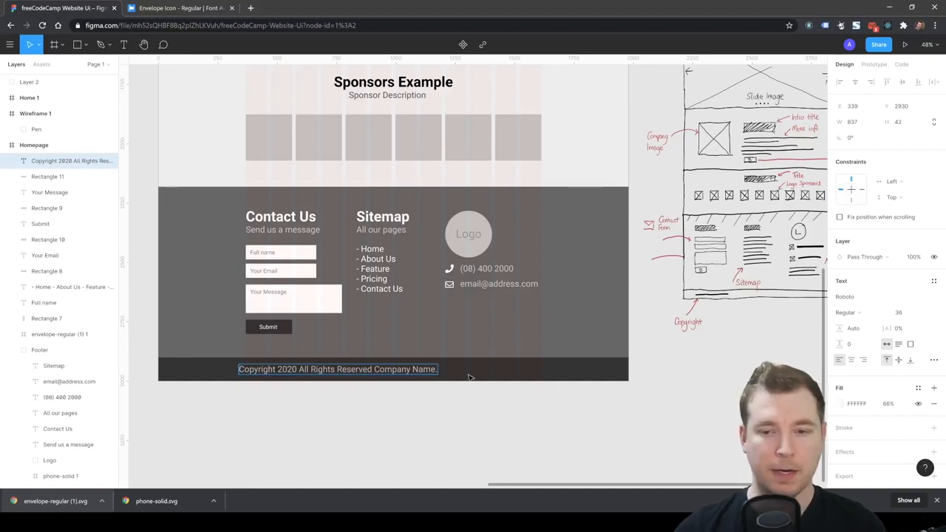
- Set the copyright text to 24 px, centre-aligned and centred horizontally in the footer
key(ctrl+a)
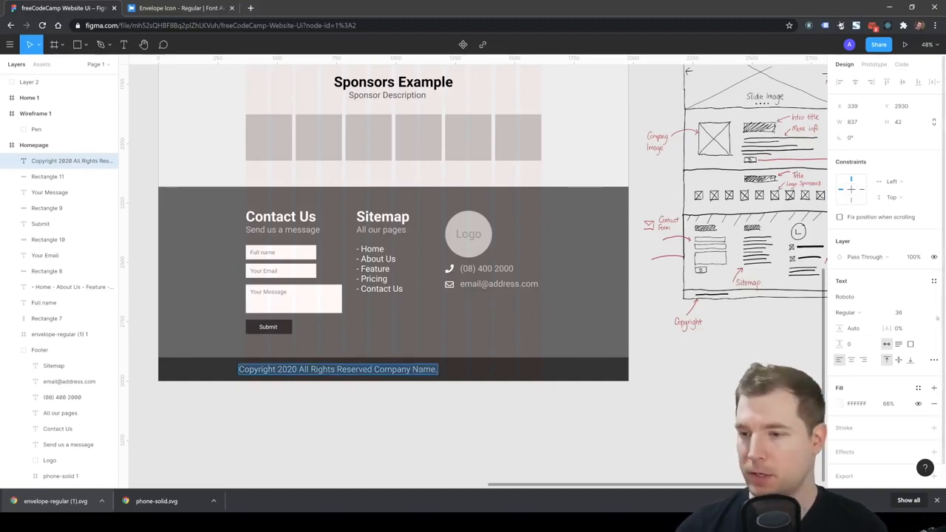
click(909, 315)
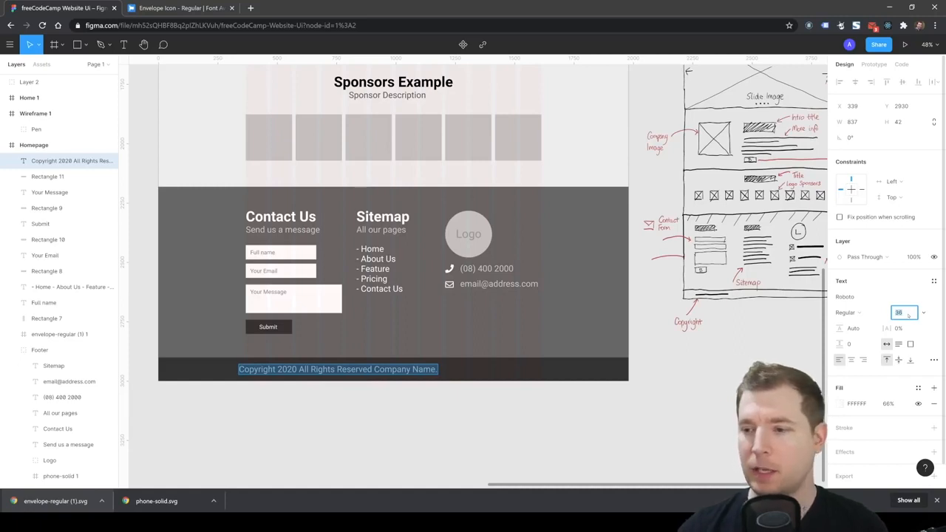
text(24)
key(Return)
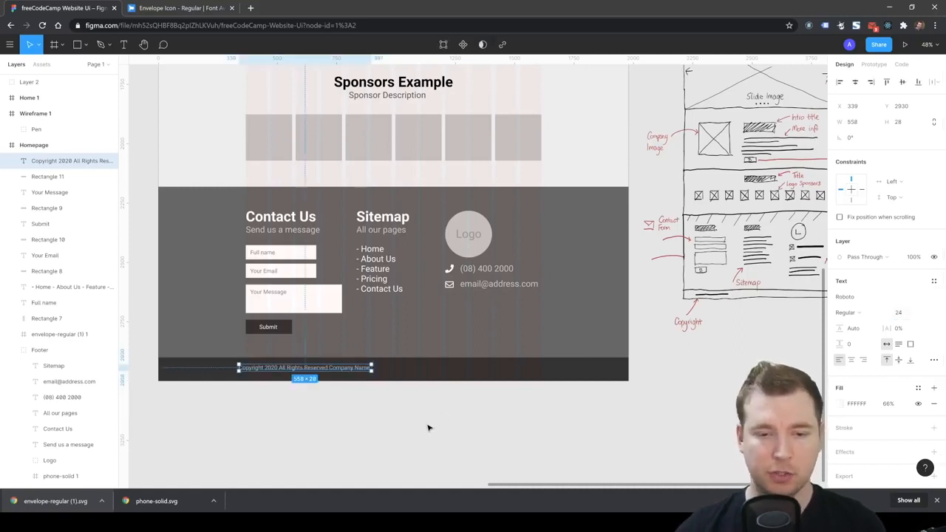
drag(276, 371, 410, 375)
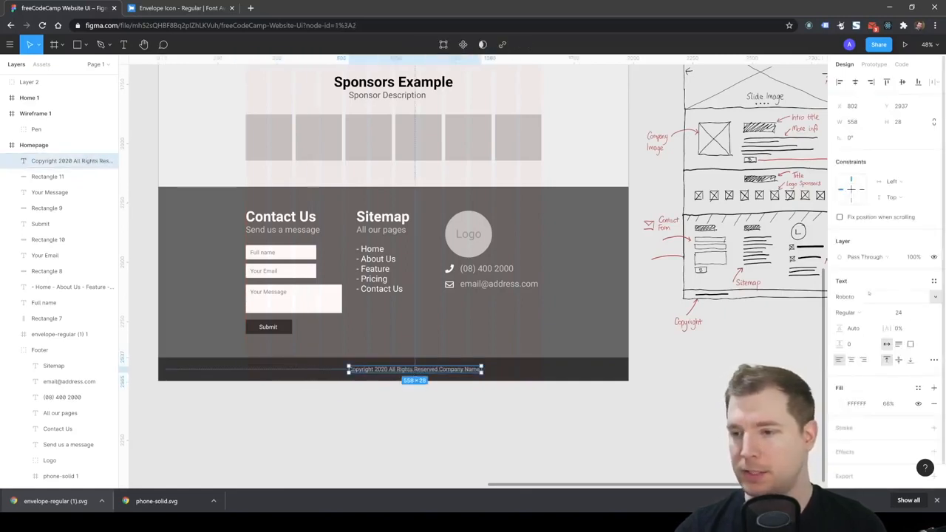
click(851, 360)
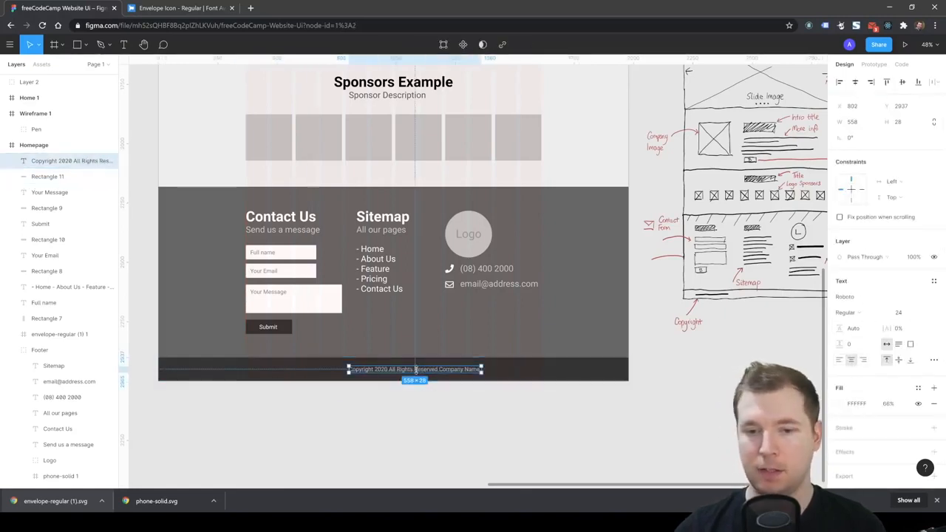
drag(424, 374, 405, 375)
click(476, 437)
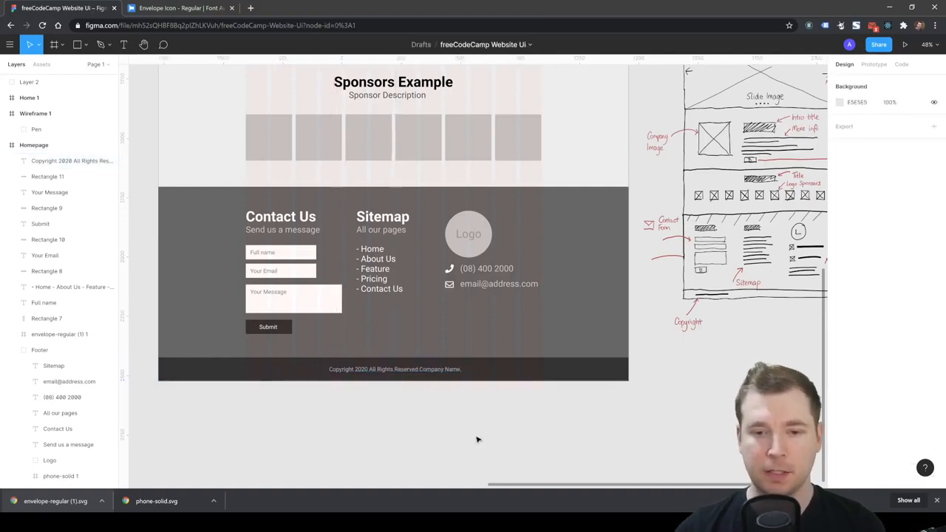
- Navigate to the About Us section and select its background, undoing a stray rectangle
scroll(477, 440, up, 1)
scroll(532, 455, up, 2)
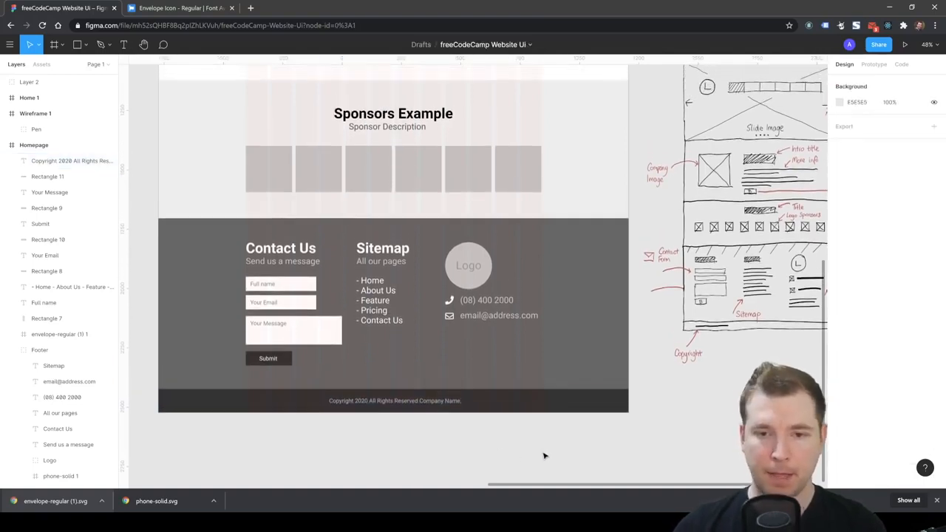
scroll(495, 436, down, 5)
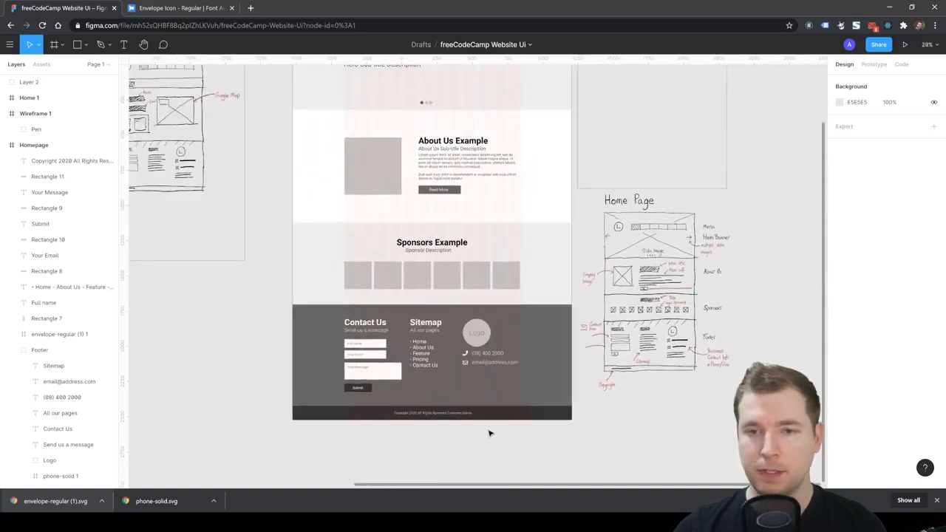
scroll(617, 179, up, 5)
scroll(616, 180, right, 3)
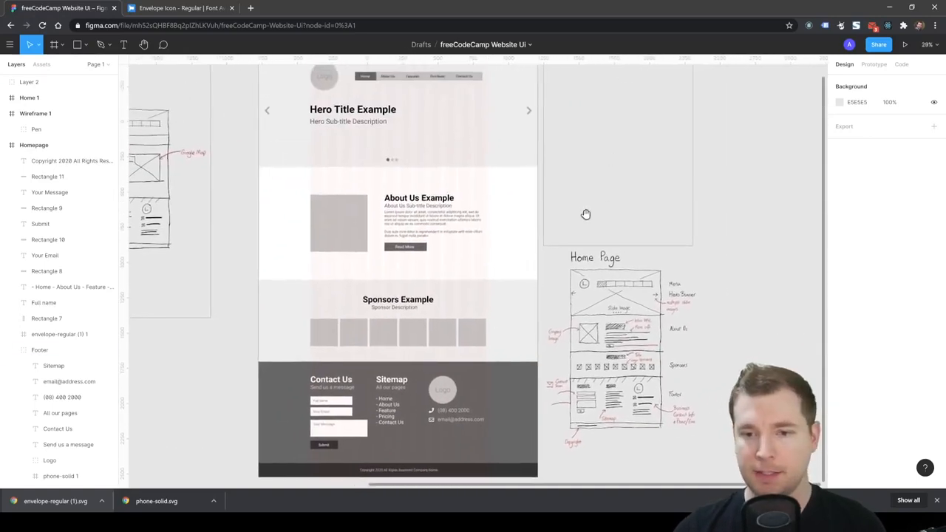
scroll(577, 284, up, 8)
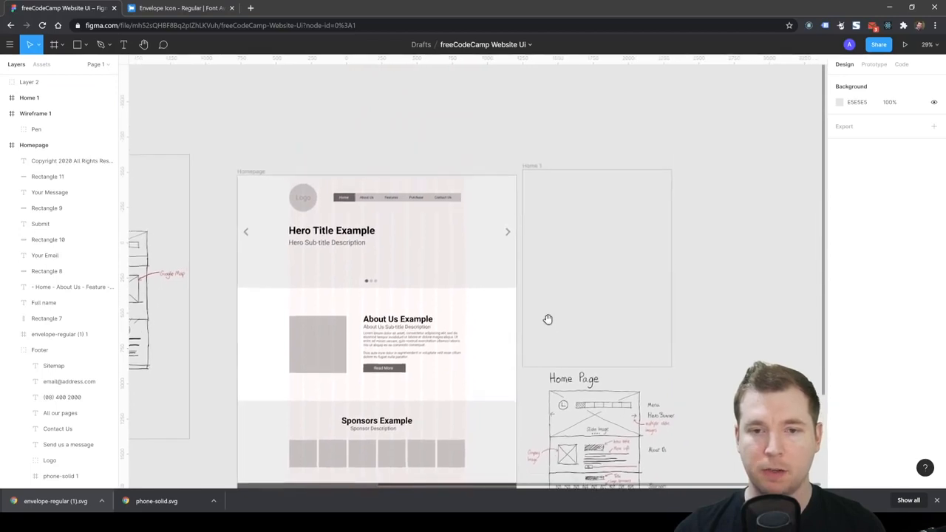
scroll(547, 318, down, 8)
mouse_move(574, 209)
mouse_down()
mouse_move(564, 212)
mouse_move(584, 201)
mouse_up()
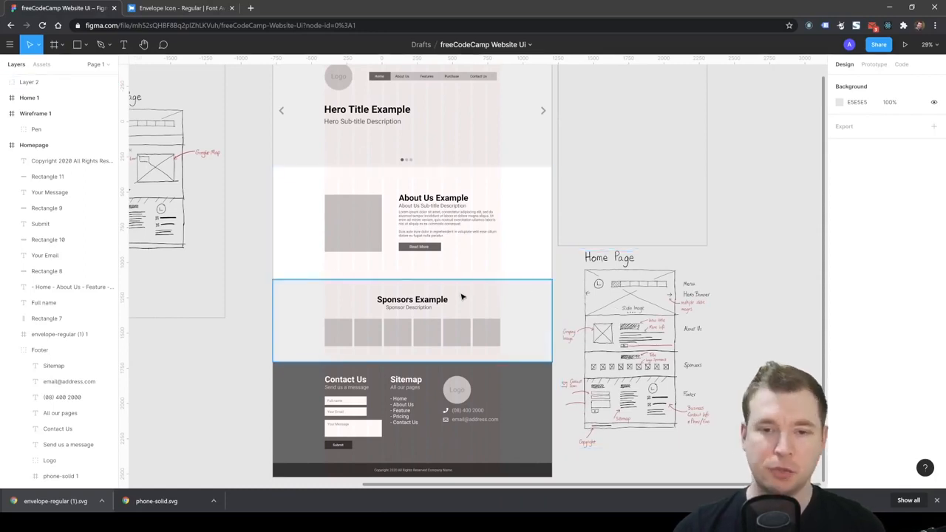
click(412, 262)
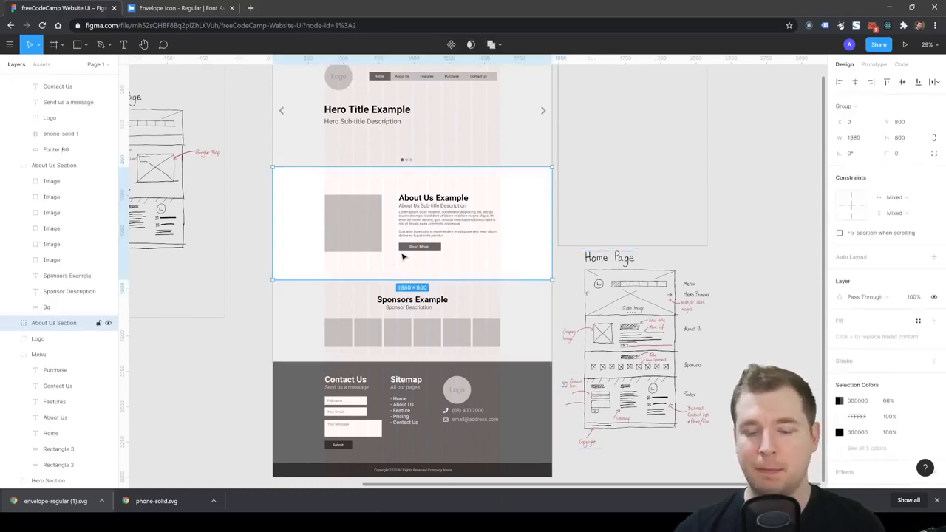
double_click(403, 190)
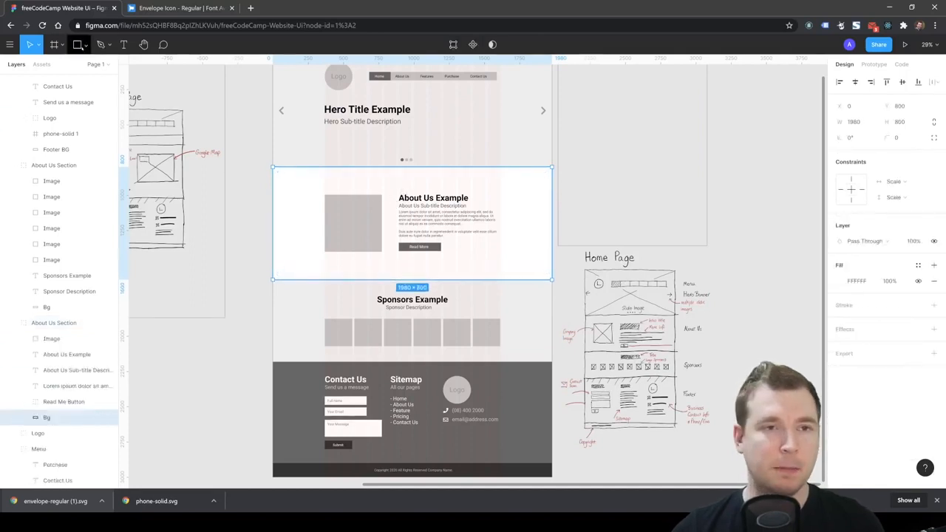
click(77, 45)
scroll(414, 200, up, 3)
drag(402, 148, 427, 172)
key(ctrl+z)
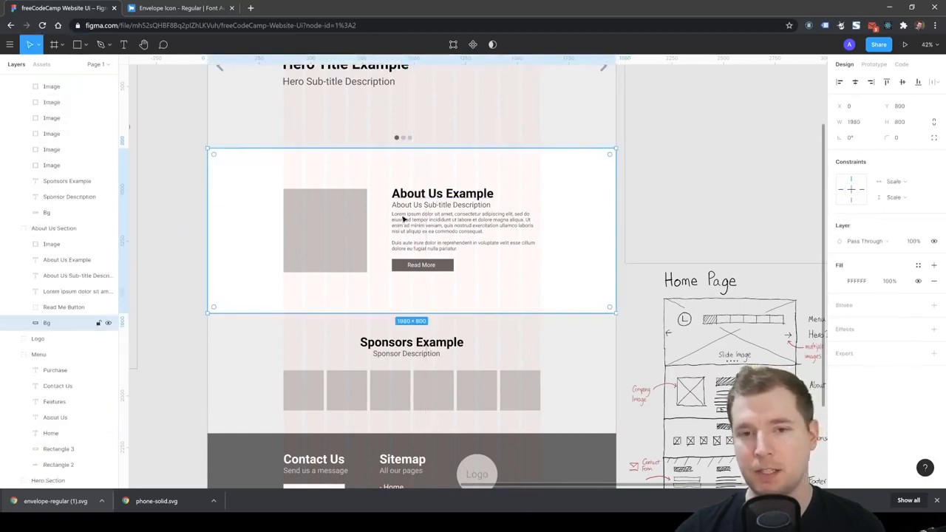
- Move the About Us image, titles, body text and Read More button up toward the section top
click(360, 236)
shift+click(421, 195)
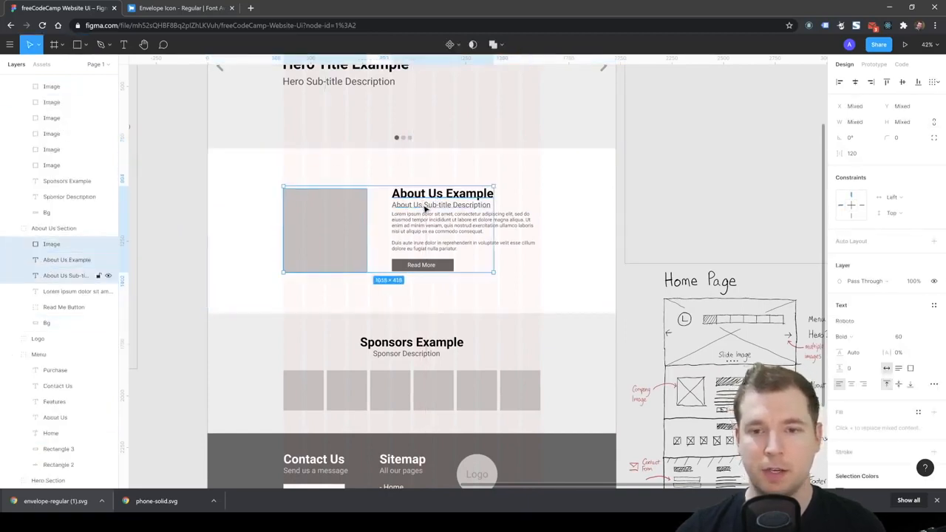
shift+click(423, 205)
shift+click(436, 229)
shift+click(444, 262)
shift+click(450, 263)
drag(464, 239, 465, 218)
key(ctrl+z)
shift+click(437, 267)
drag(449, 268, 456, 189)
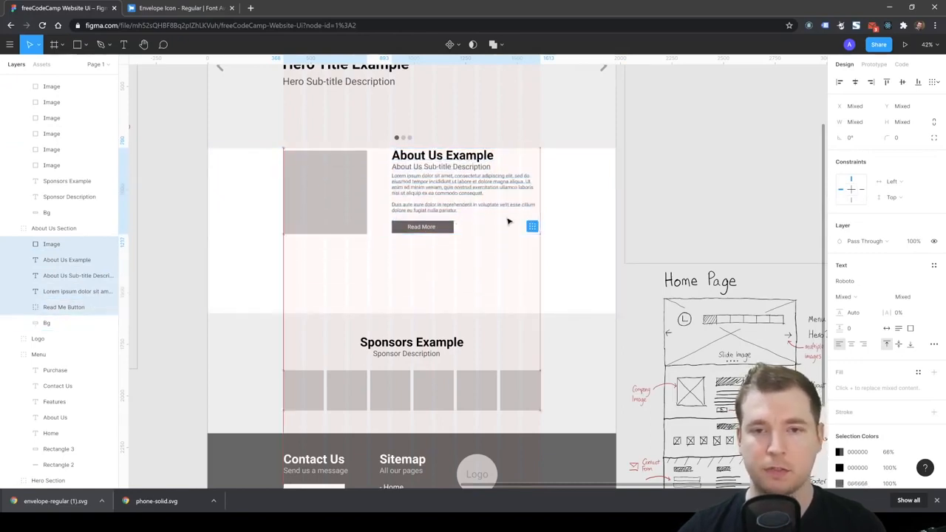
key(shift+Down)
key(shift+Down)
key(shift+Down)
key(shift+Down)
key(shift+Down)
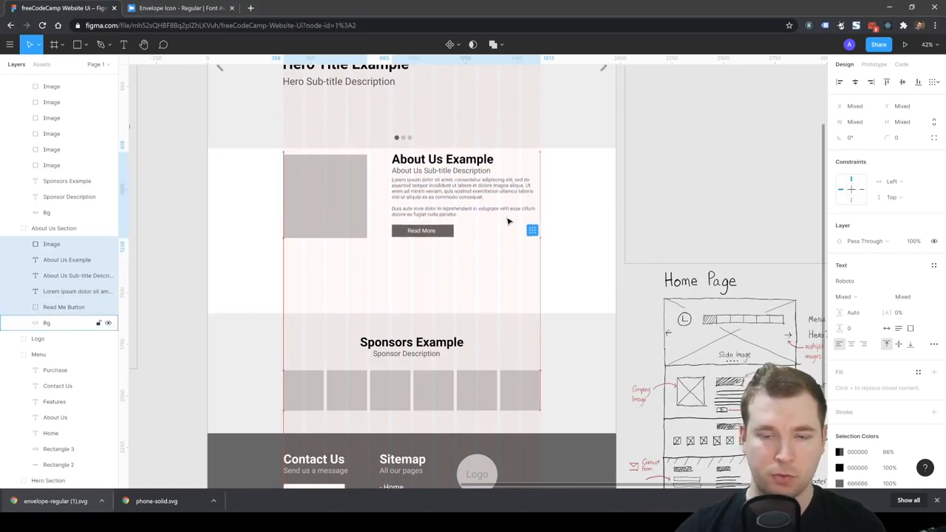
key(shift+Down)
key(shift+Down)
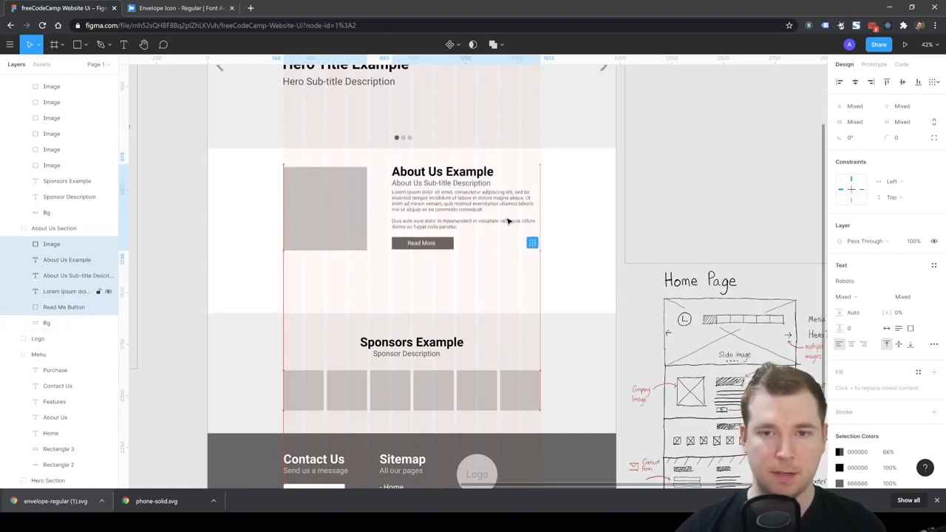
- Shorten the About Us background so it fits its content
click(499, 269)
drag(431, 311, 425, 255)
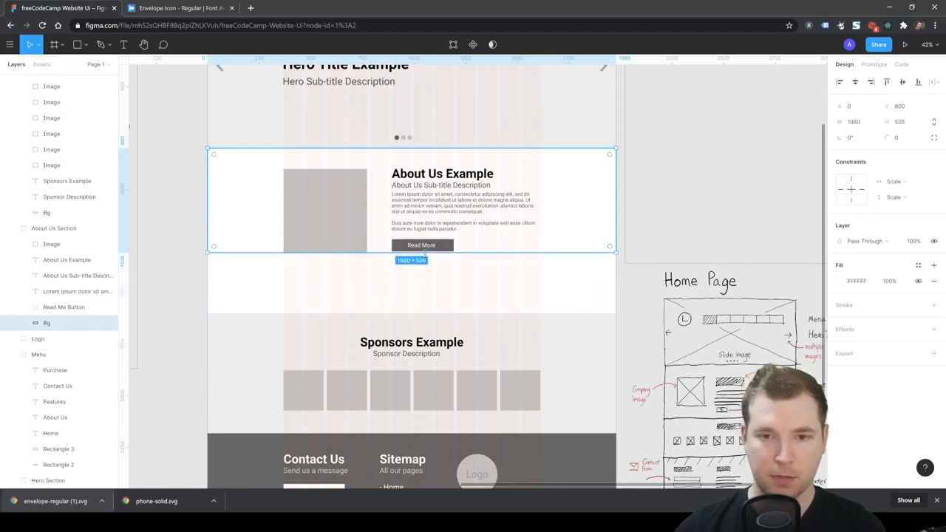
key(shift+Down)
key(shift+Down)
key(shift+Down)
key(shift+Down)
key(shift+Down)
key(shift+Down)
key(shift+Down)
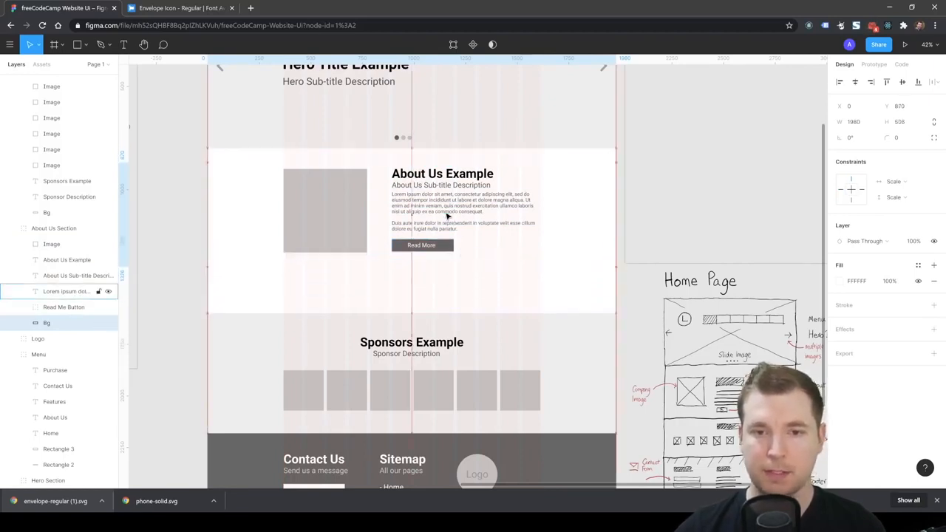
key(shift+Up)
key(shift+Up)
key(shift+Up)
key(shift+Up)
key(shift+Up)
key(shift+Up)
key(shift+Up)
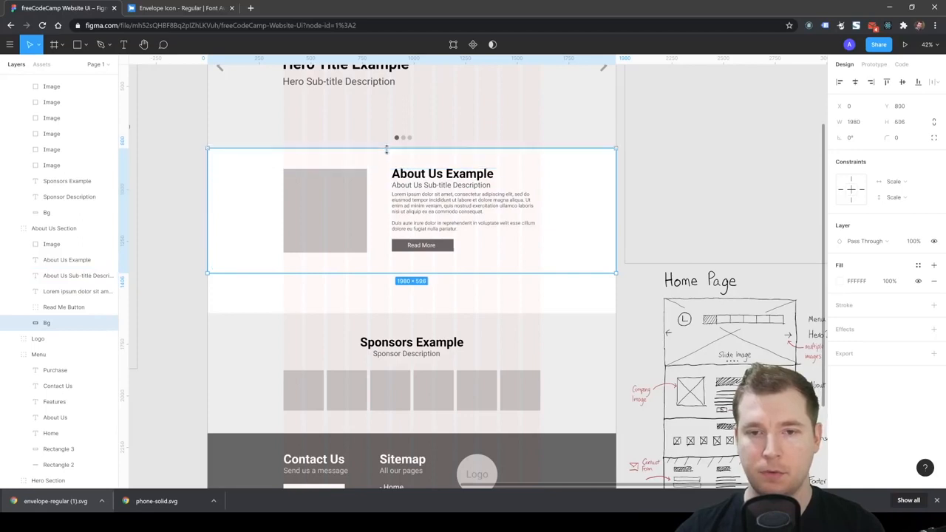
- Move the Sponsors section and footer up so they sit flush beneath About Us
click(410, 329)
scroll(380, 306, down, 1)
key(shift+Up)
key(shift+Up)
key(shift+Up)
key(shift+Up)
key(shift+Up)
key(shift+Up)
key(shift+Up)
key(shift+Up)
key(shift+Up)
key(shift+Up)
key(shift+Up)
key(shift+Up)
key(shift+Up)
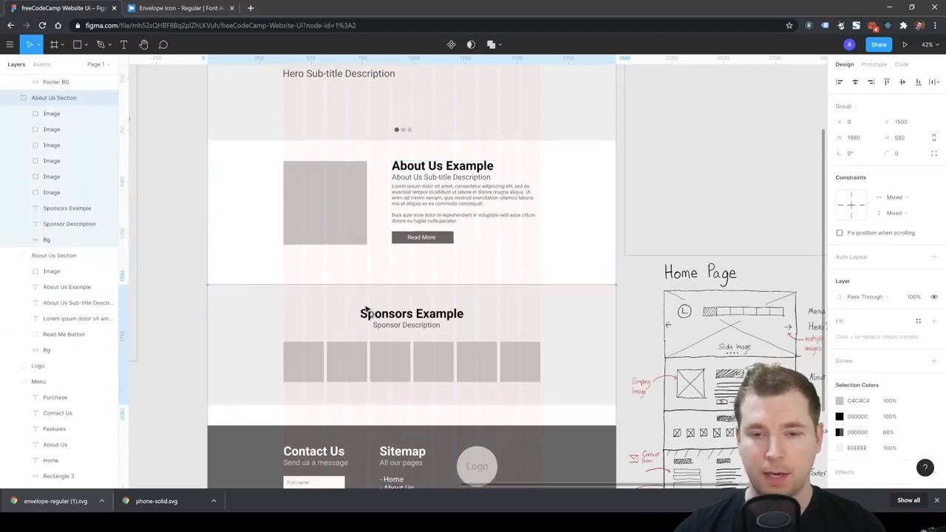
drag(358, 303, 357, 288)
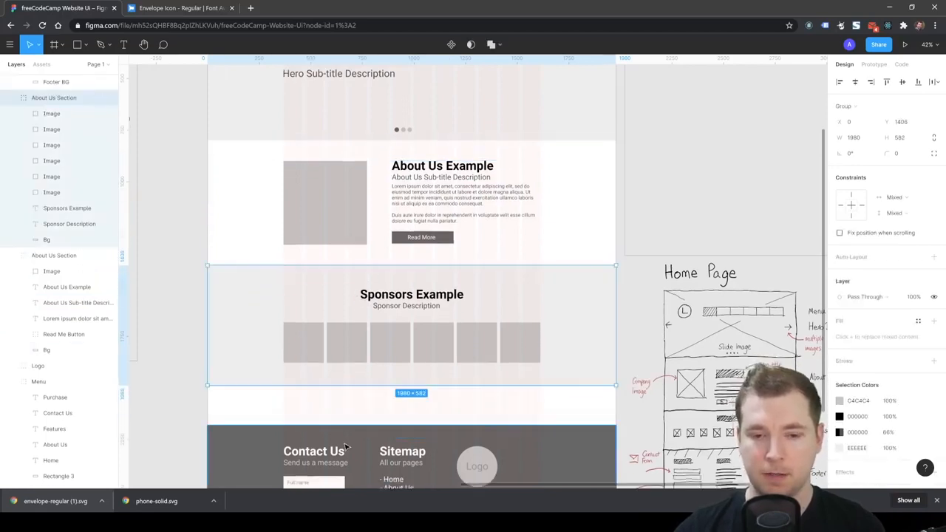
click(347, 448)
scroll(376, 395, down, 1)
drag(359, 442, 352, 405)
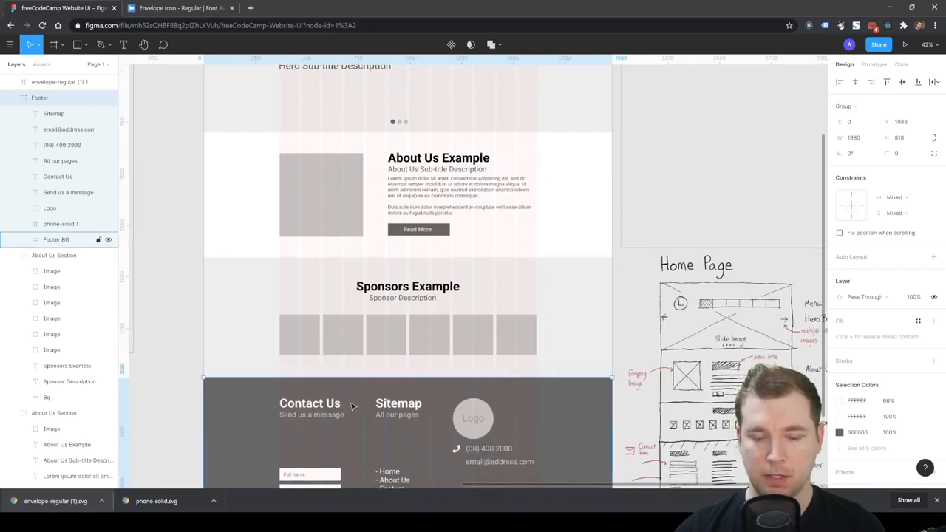
key(ctrl+z)
scroll(355, 404, down, 1)
scroll(357, 403, down, 3)
drag(176, 414, 621, 235)
drag(457, 274, 450, 233)
- Scale up the Home Page sketch beside the Homepage frame to roughly the mockup's size
click(460, 392)
scroll(458, 392, down, 5)
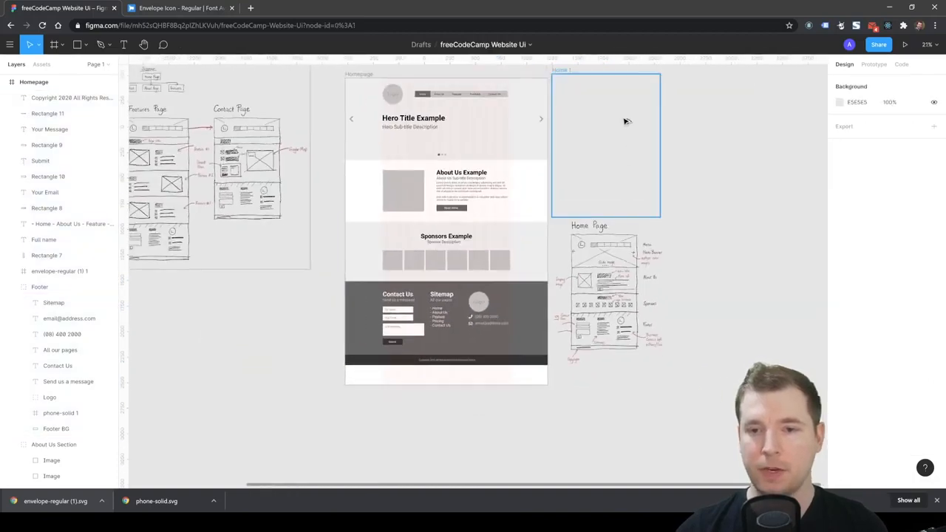
scroll(626, 121, up, 1)
scroll(447, 118, up, 2)
scroll(500, 198, up, 1)
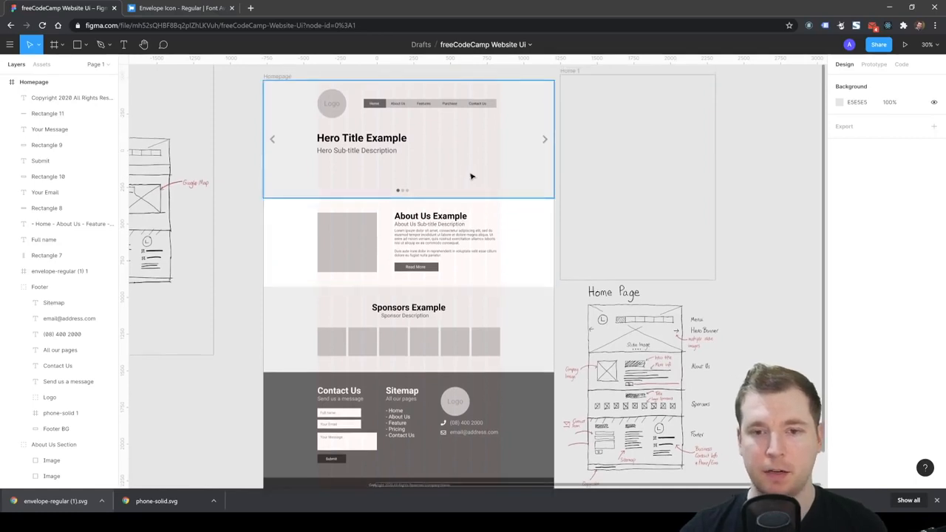
scroll(414, 350, down, 3)
scroll(406, 368, up, 4)
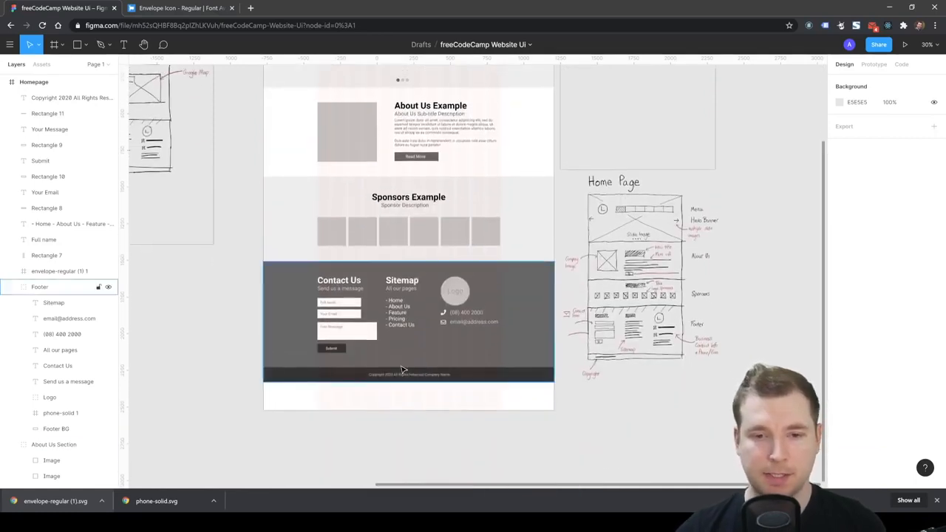
click(278, 92)
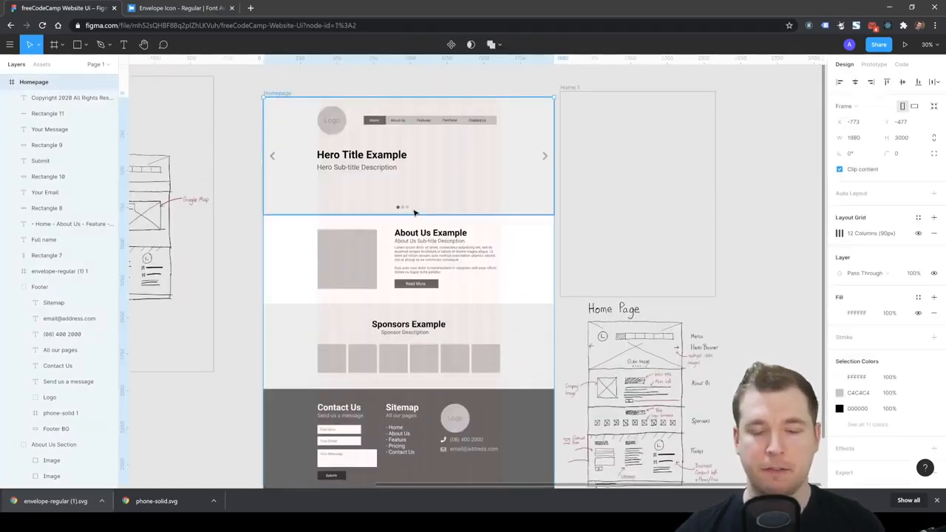
scroll(406, 244, down, 2)
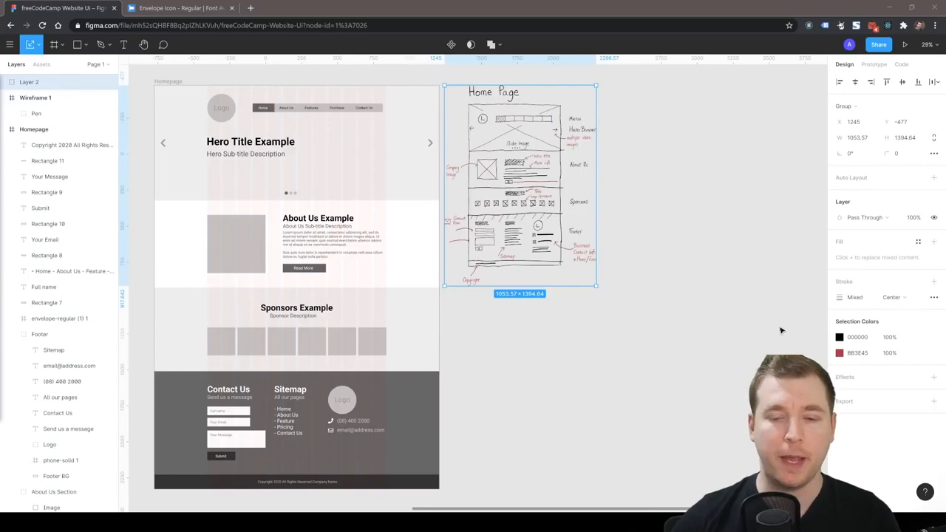
mouse_move(595, 285)
mouse_down()
mouse_move(682, 382)
mouse_move(771, 518)
mouse_up()
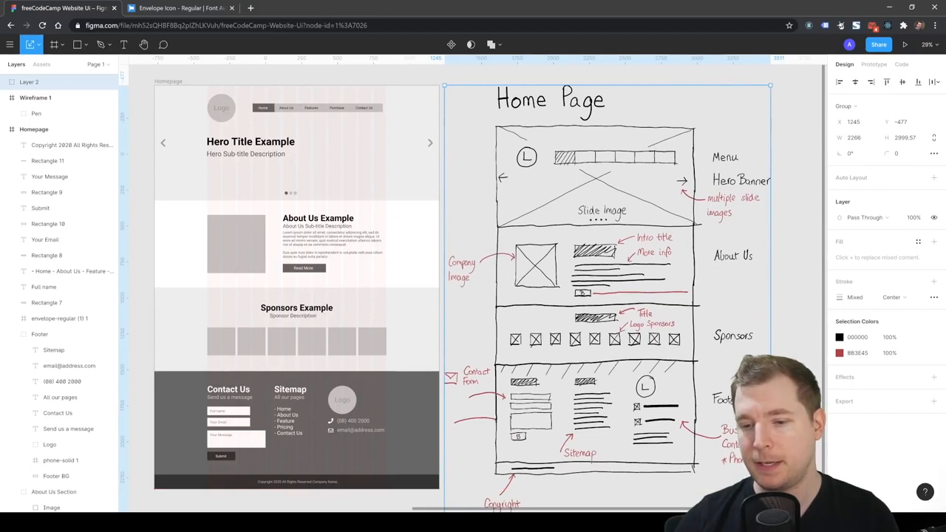
click(333, 80)
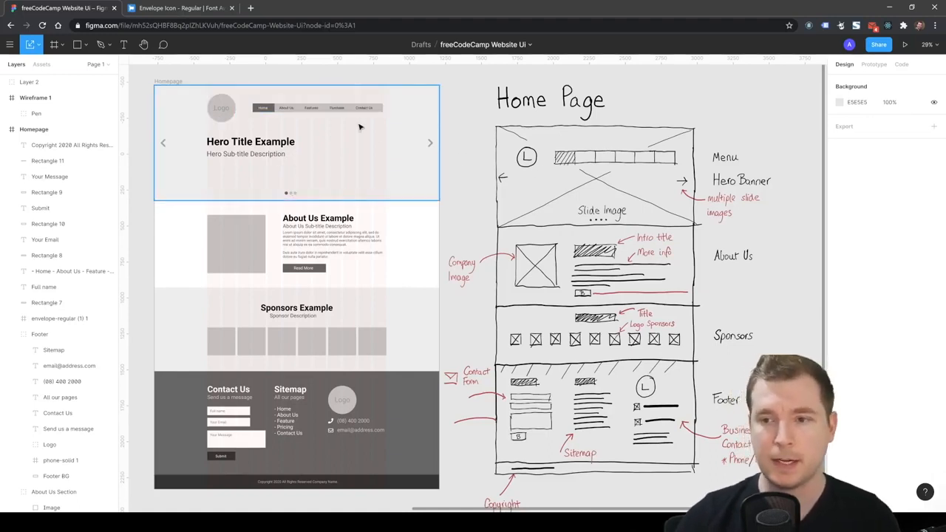
- Select the Hero and About Us sections to review the finished mockup
click(166, 145)
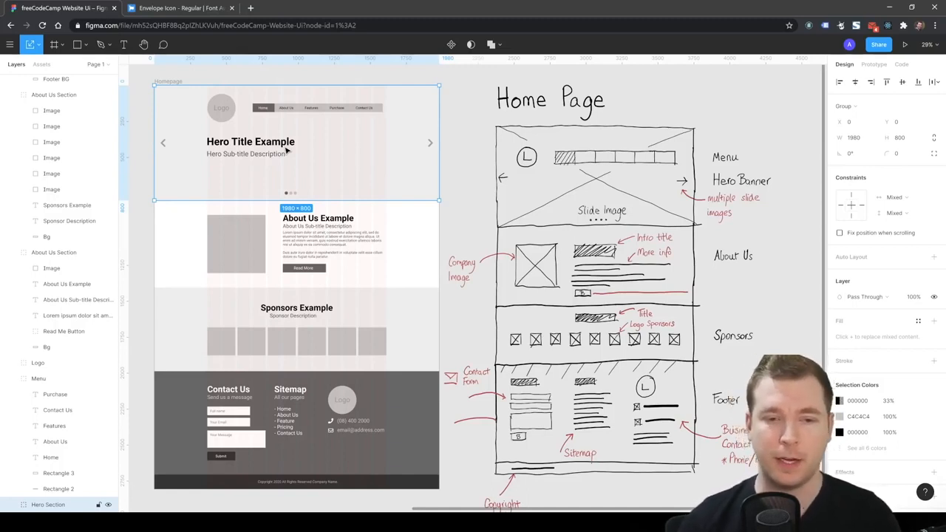
drag(462, 260, 459, 213)
click(384, 185)
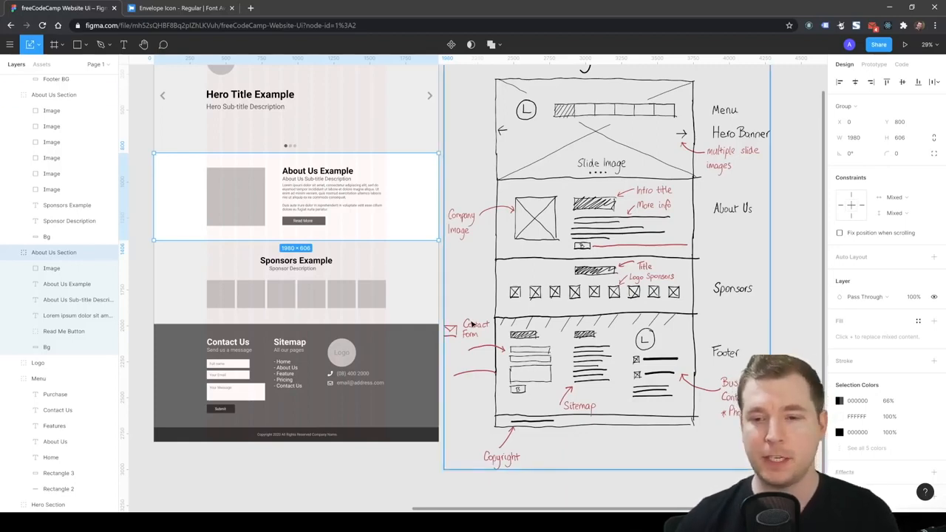
scroll(460, 309, down, 3)
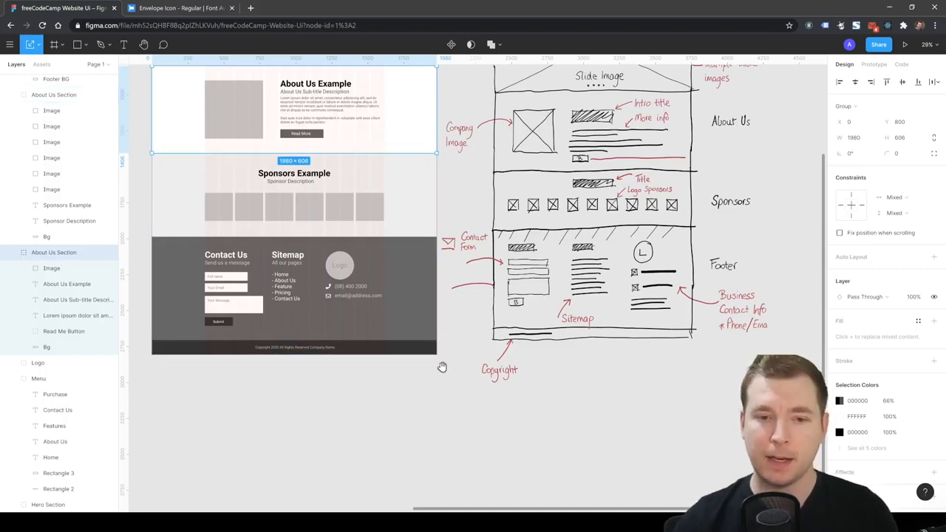
scroll(437, 296, down, 3)
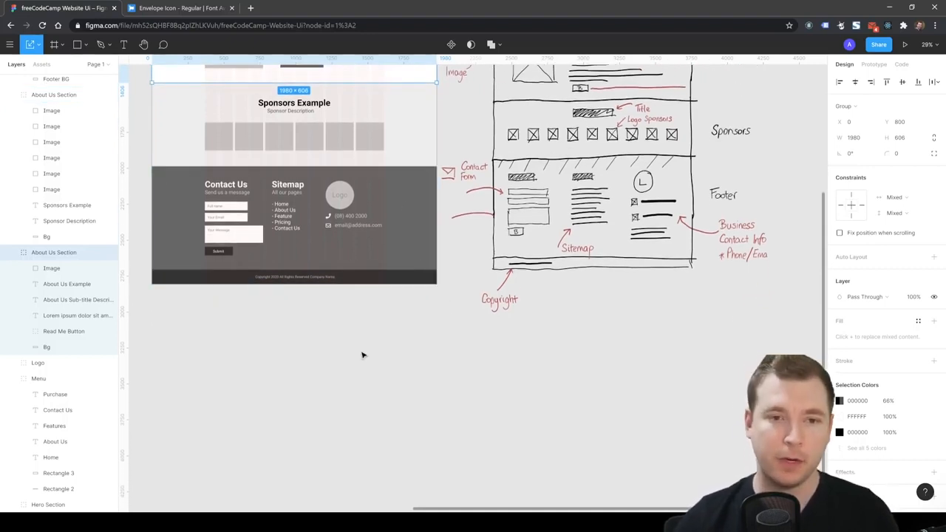
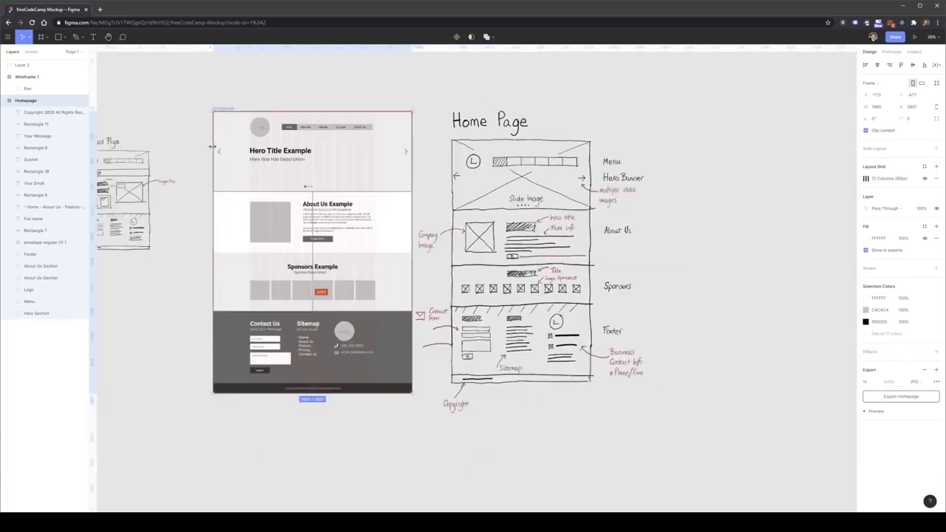
- Paste a copy of the Homepage frame beside the Home Page sketch
click(620, 167)
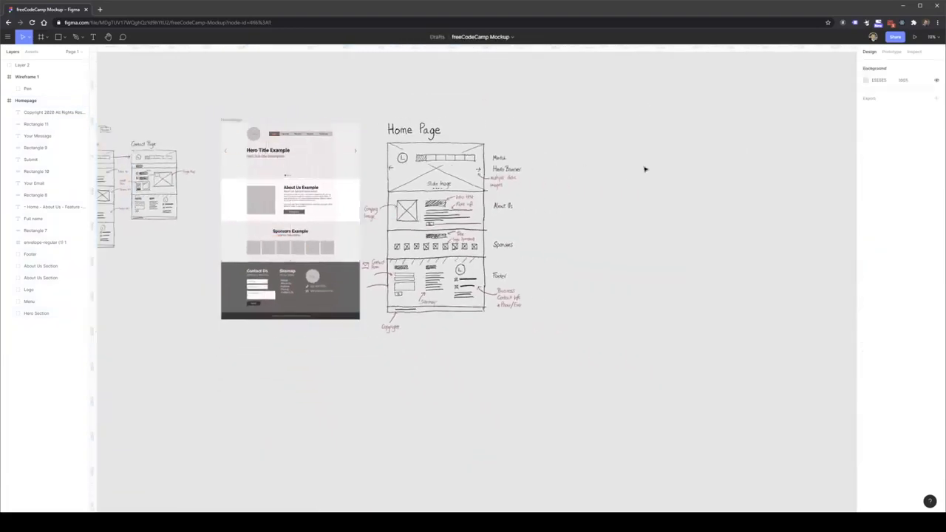
key(ctrl+v)
scroll(715, 148, up, 3)
scroll(717, 173, up, 5)
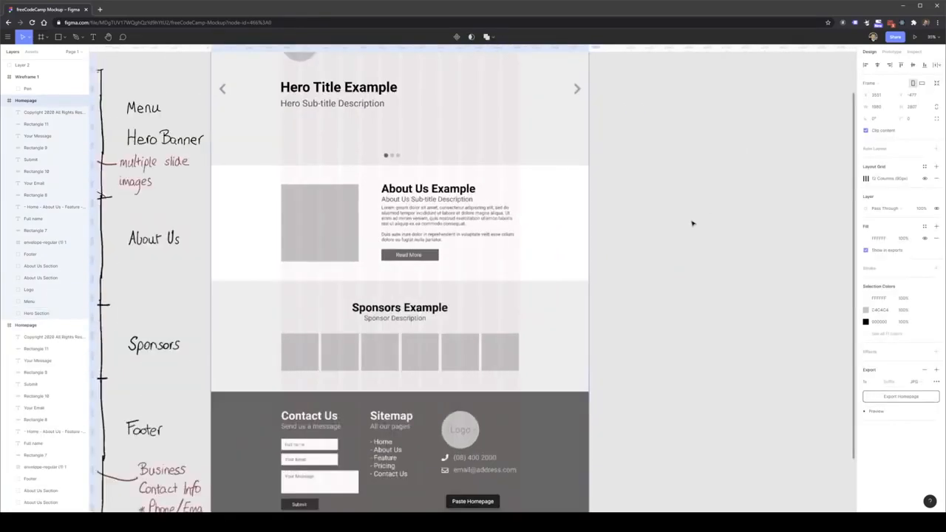
scroll(481, 160, up, 3)
key(Escape)
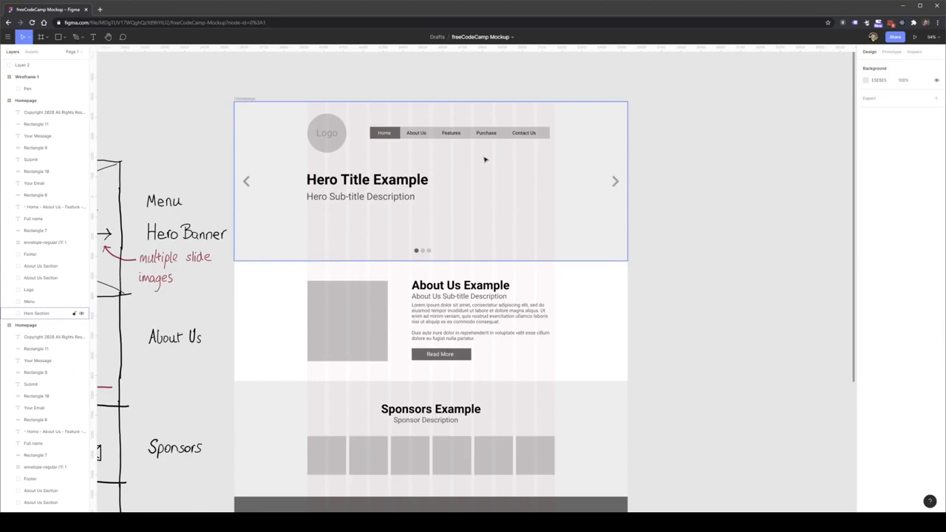
- Zoom in on the pasted copy and select its Hero Section
scroll(418, 178, up, 3)
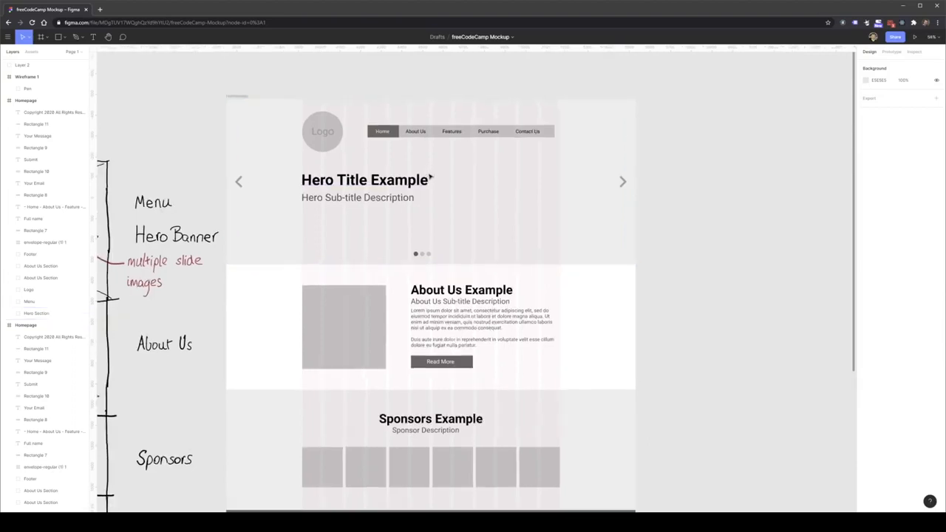
drag(398, 106, 415, 119)
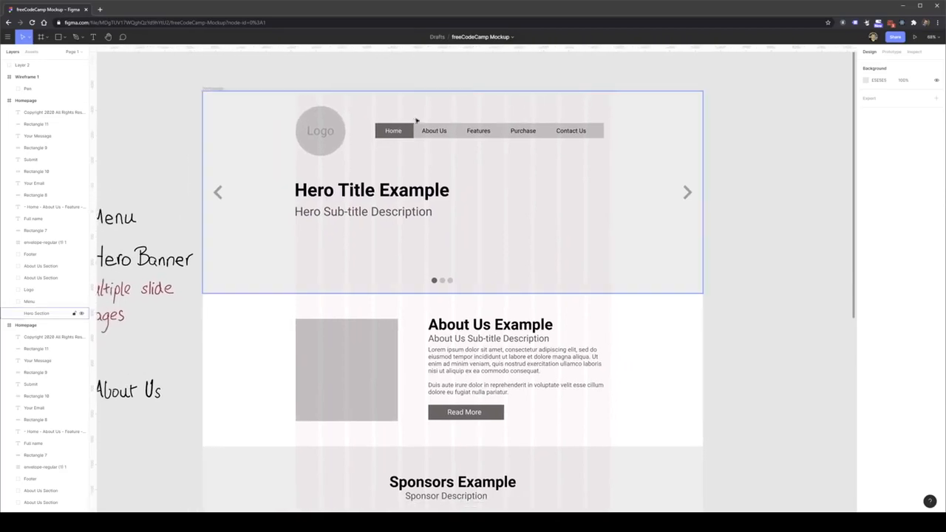
scroll(471, 202, up, 5)
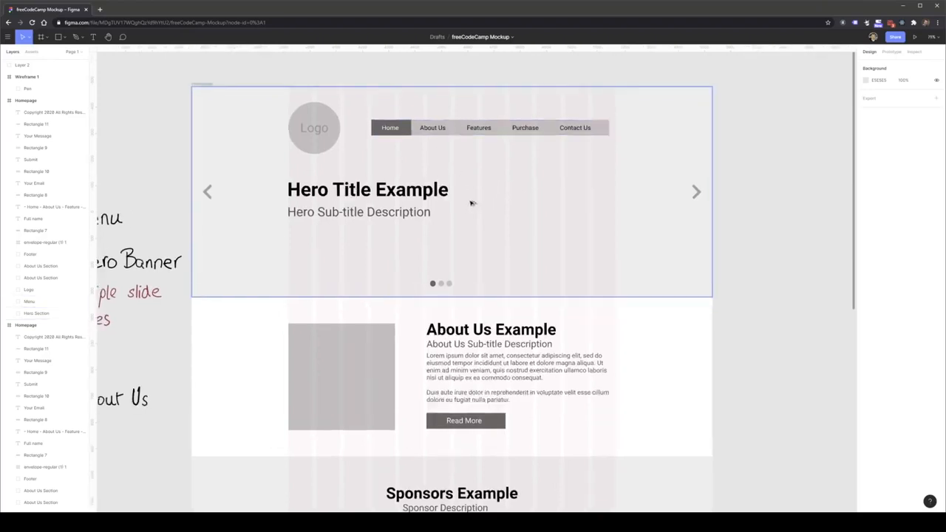
click(241, 130)
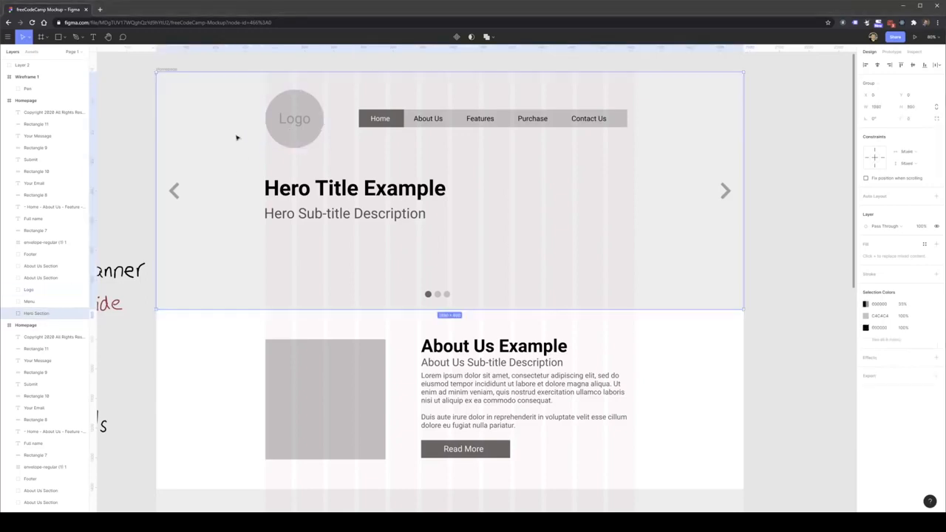
- Drop in the E logo image, shrink it to logo size and put it where the grey circle was
click(290, 140)
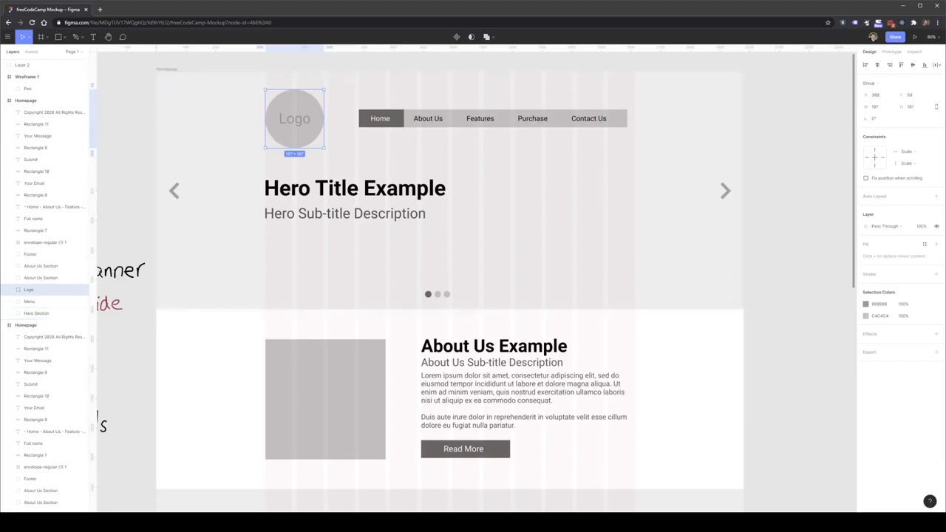
drag(0, 181, 346, 135)
drag(395, 163, 289, 125)
shift+click(296, 124)
key(Delete)
click(235, 126)
click(251, 146)
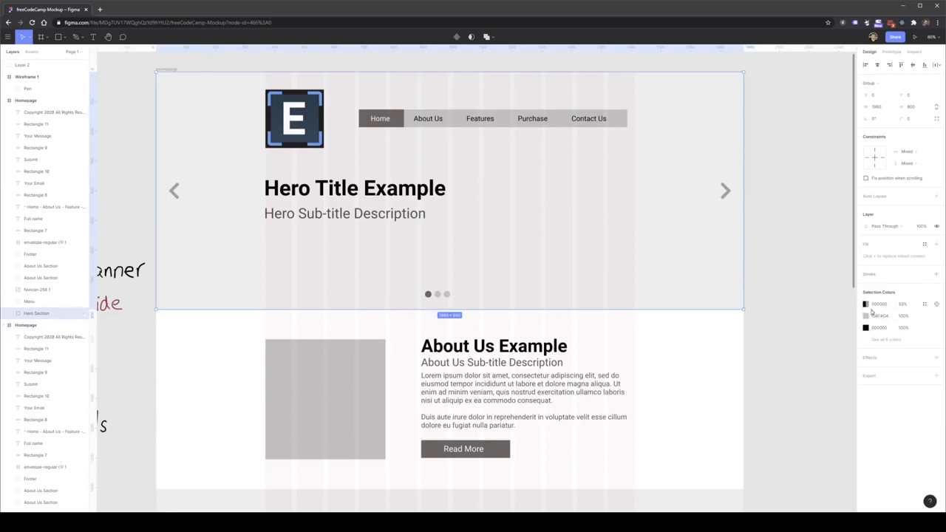
- Fill the hero background rectangle with the E logo's dark colour using the eyedropper
double_click(229, 260)
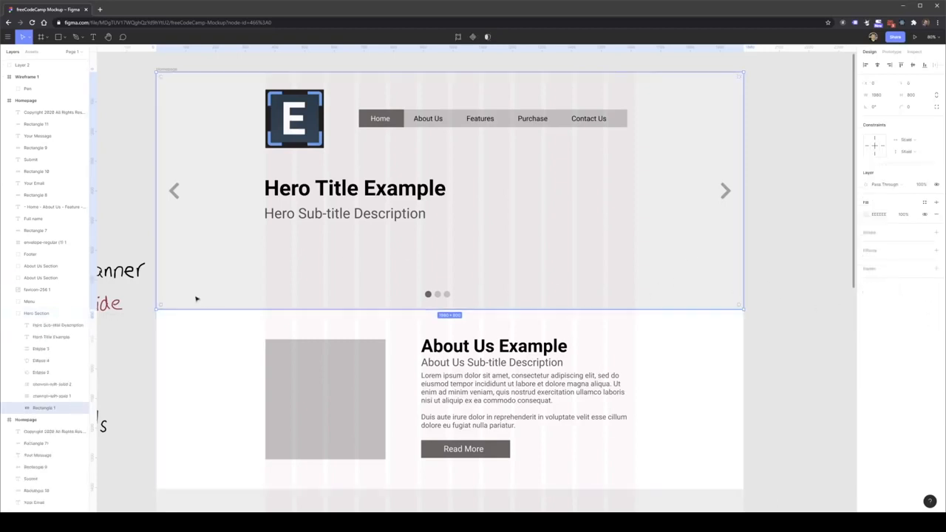
click(866, 216)
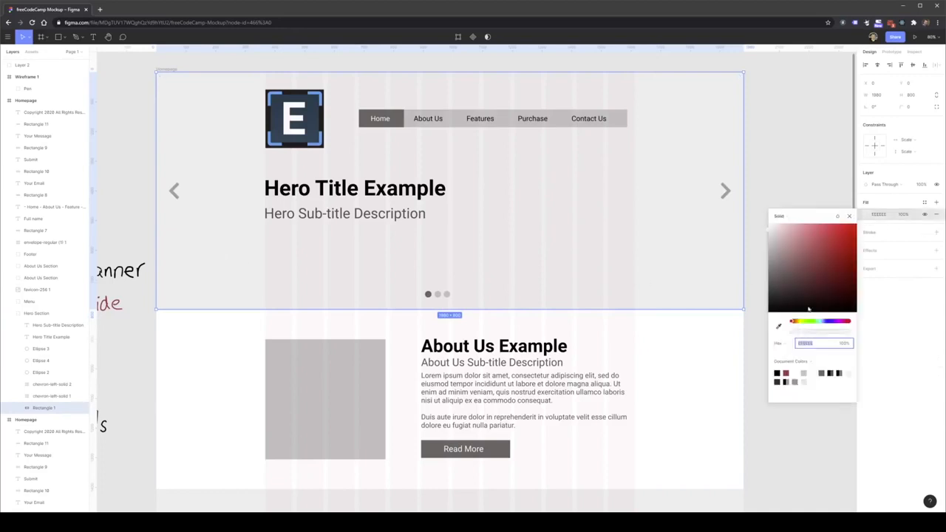
click(779, 326)
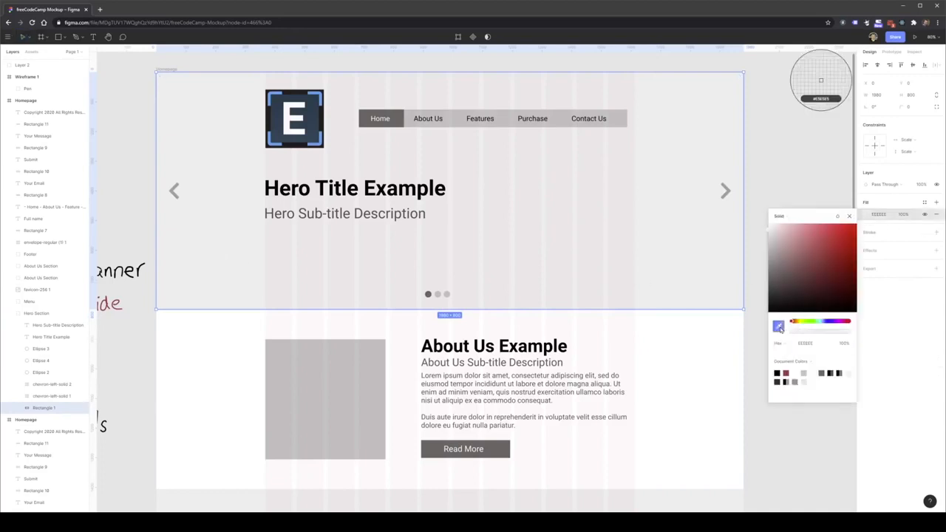
click(319, 118)
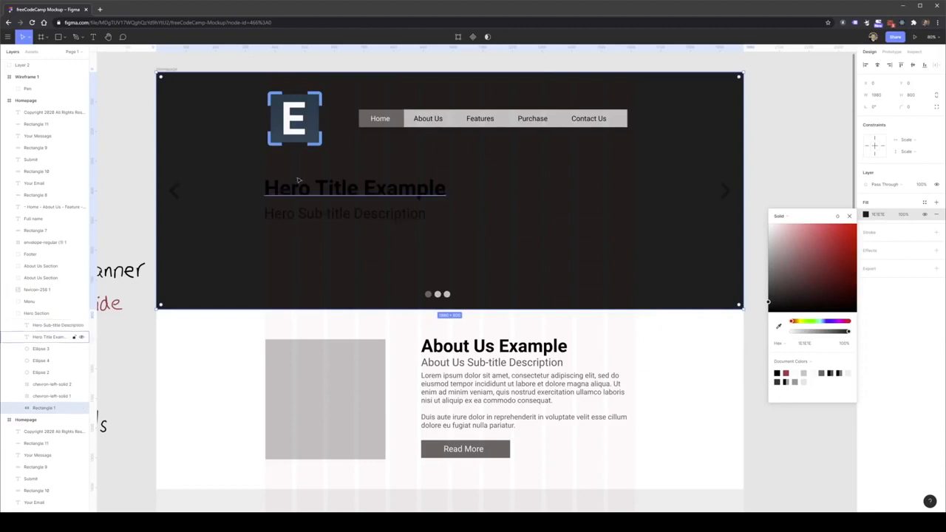
click(750, 82)
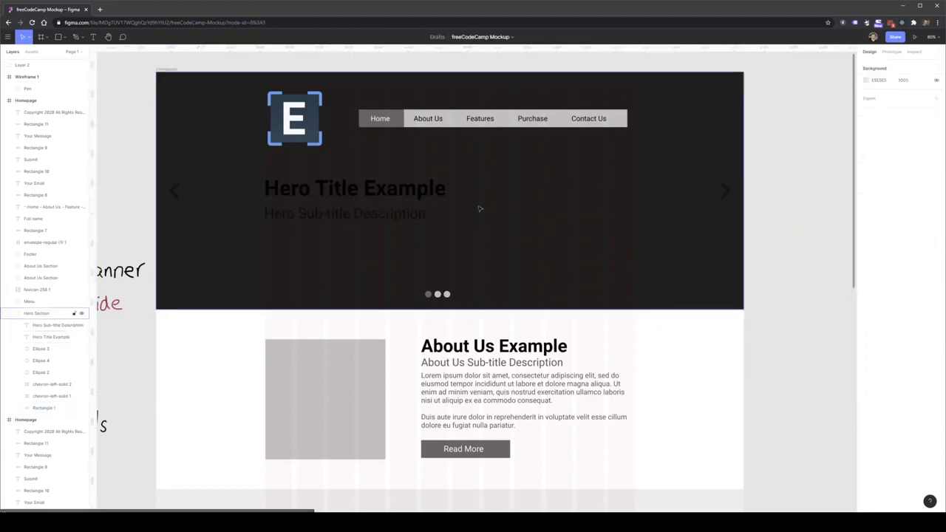
- Make the hero title white (FFFFFF) and the sub-title white at 66% opacity
click(352, 191)
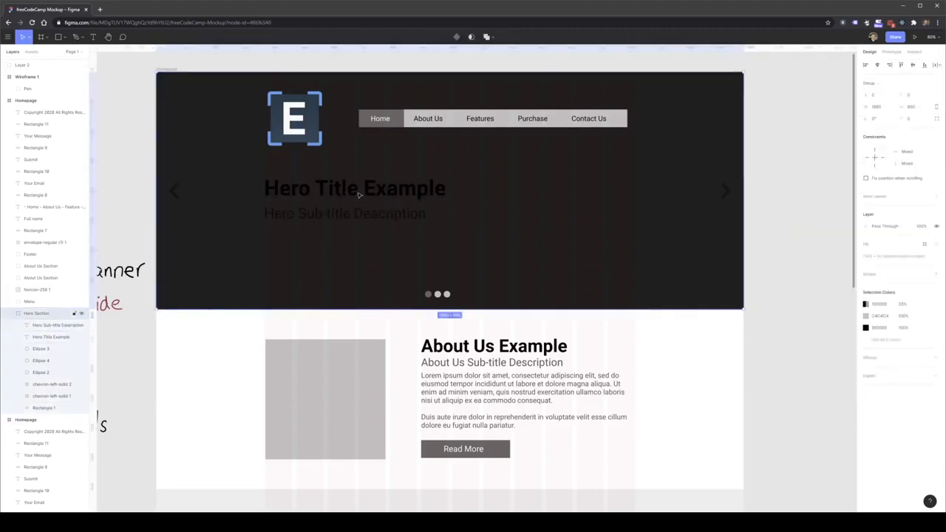
shift+click(306, 213)
click(867, 372)
text(ffffff)
key(Return)
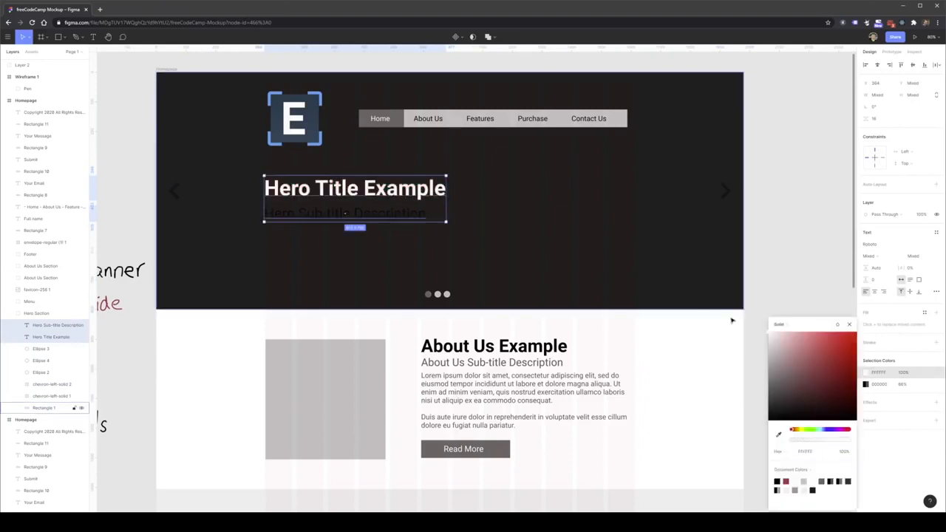
click(867, 384)
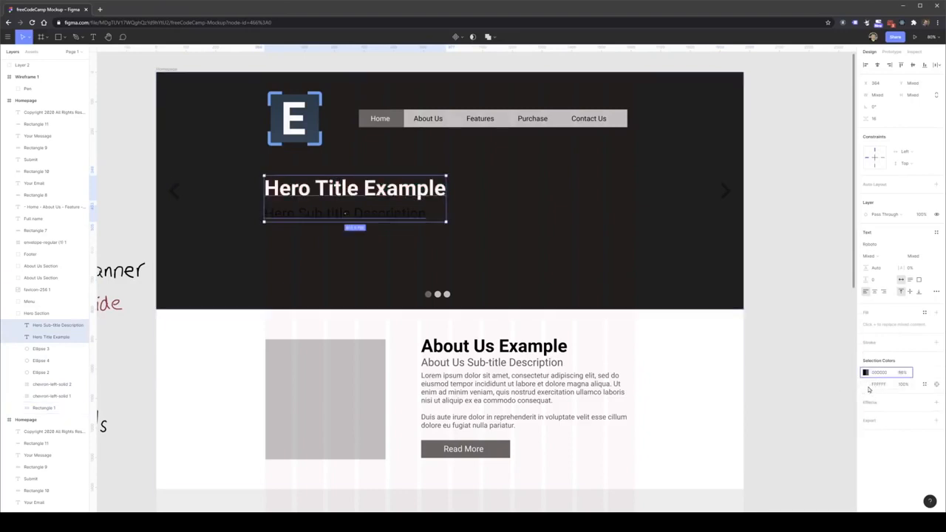
click(868, 387)
click(866, 372)
click(865, 373)
drag(794, 377, 728, 300)
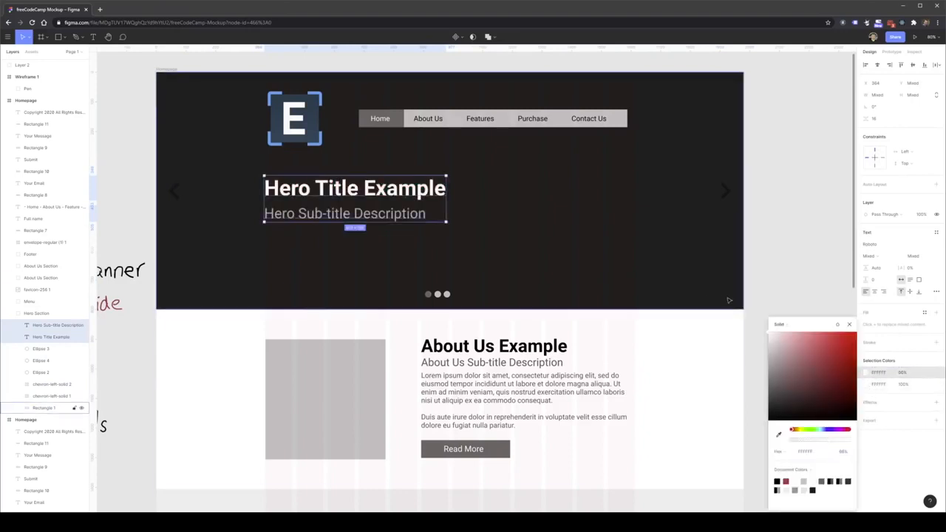
- Try a drop shadow on the Hero Section, remove it, and reselect the background rectangle
click(407, 99)
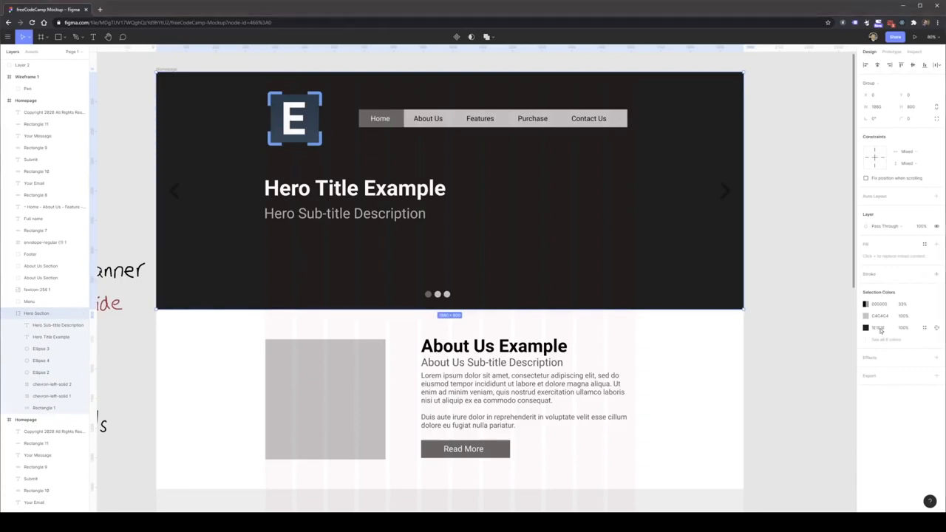
click(875, 362)
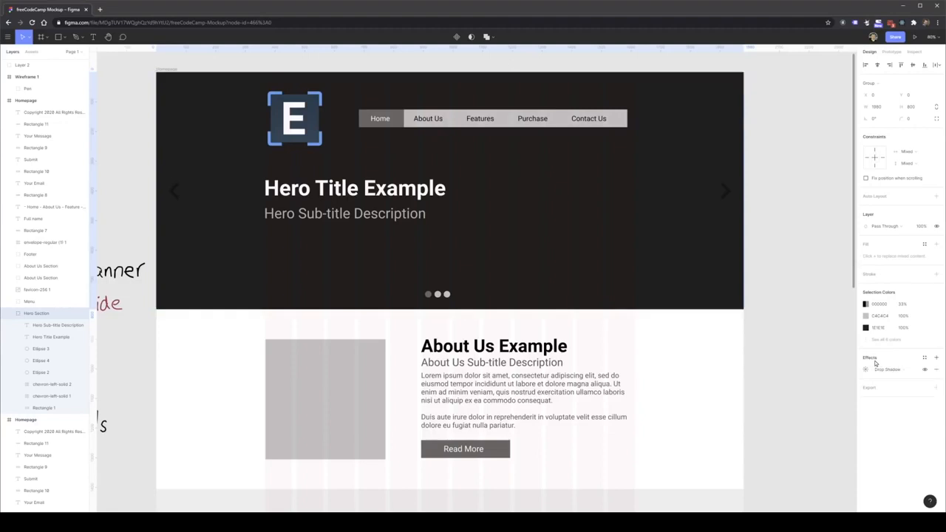
click(936, 369)
click(866, 303)
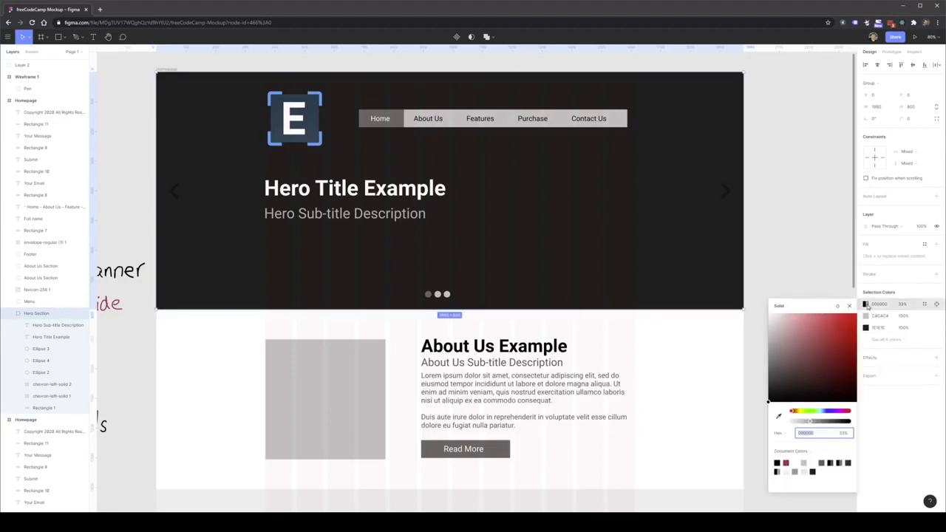
click(778, 274)
click(330, 252)
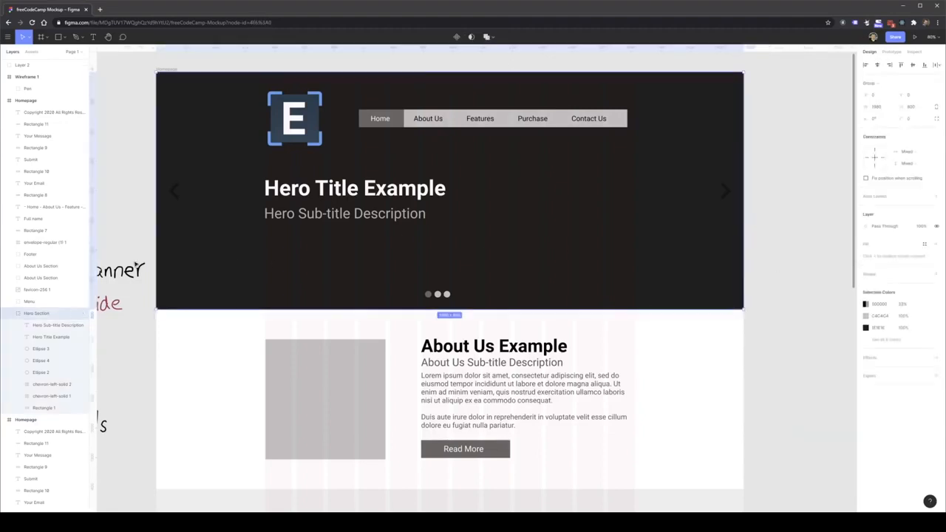
click(52, 408)
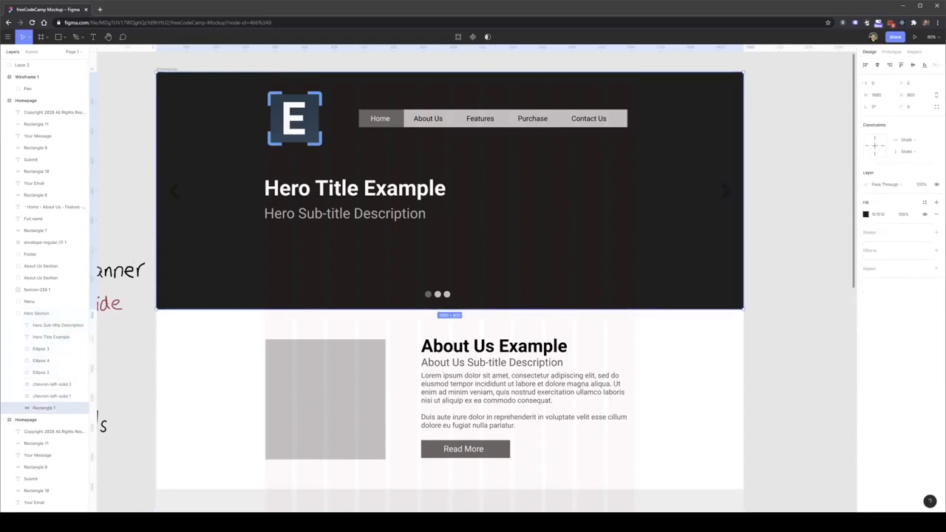
drag(222, 273, 431, 67)
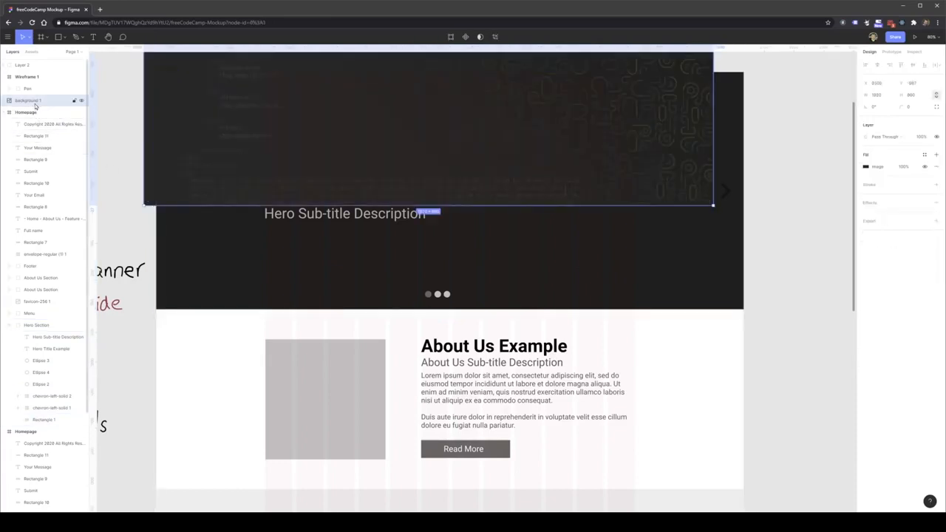
drag(34, 102, 52, 415)
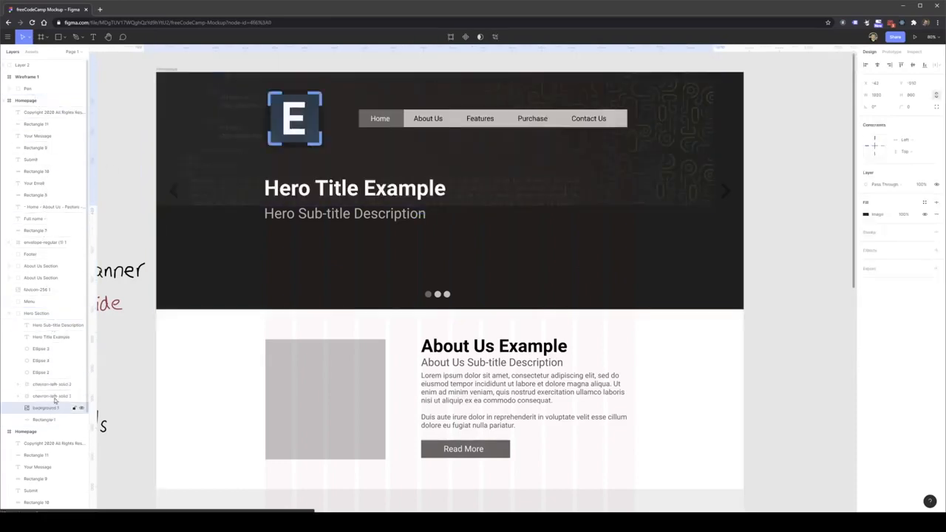
mouse_move(221, 223)
mouse_down()
mouse_move(228, 256)
mouse_move(219, 238)
mouse_up()
drag(721, 347, 727, 359)
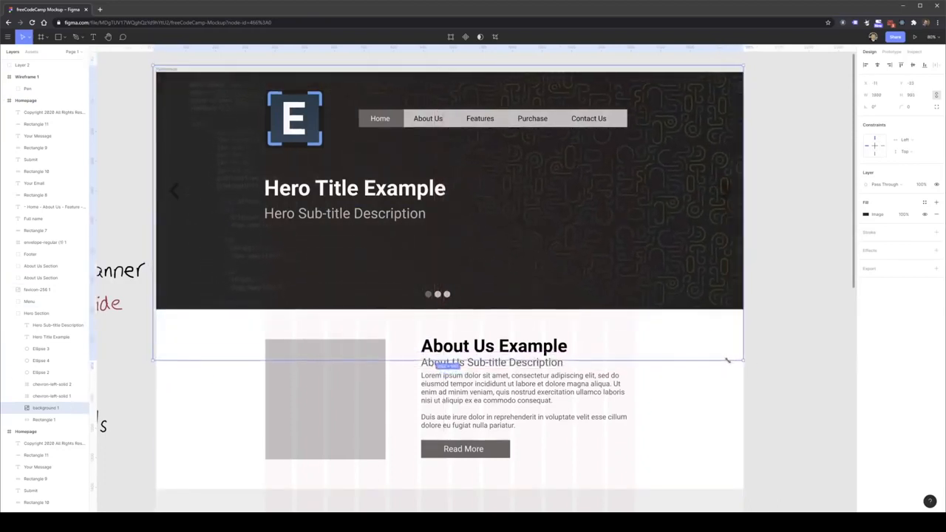
click(828, 306)
drag(521, 266, 538, 255)
key(shift+Up)
key(shift+Up)
click(784, 241)
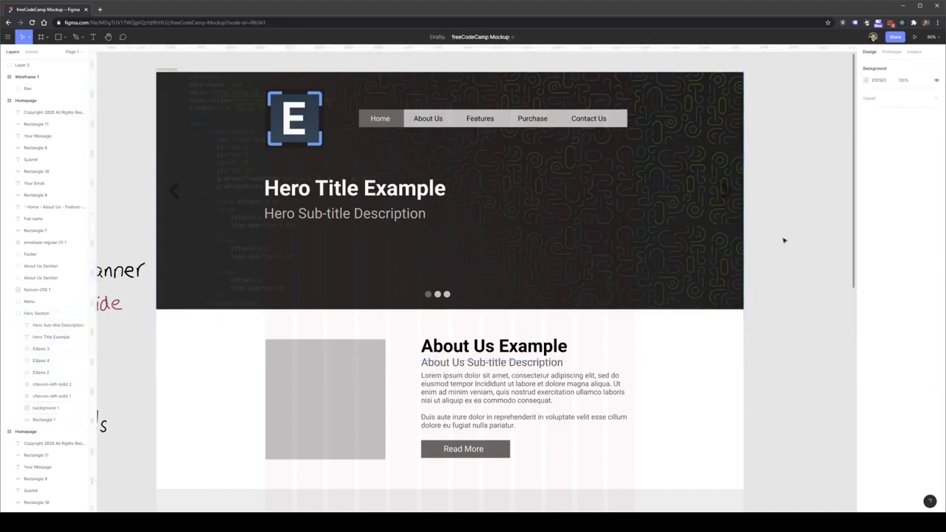
key(ctrl+z)
key(ctrl+z)
click(804, 233)
click(565, 190)
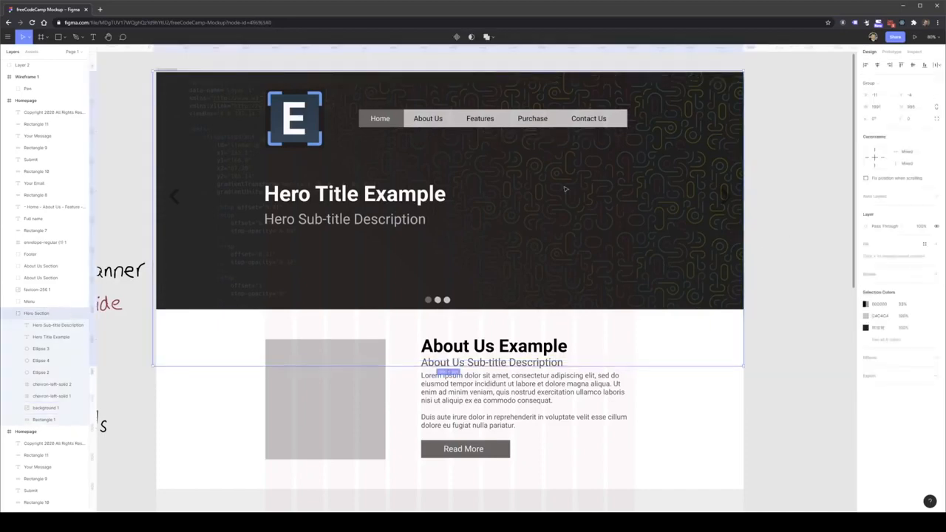
click(381, 121)
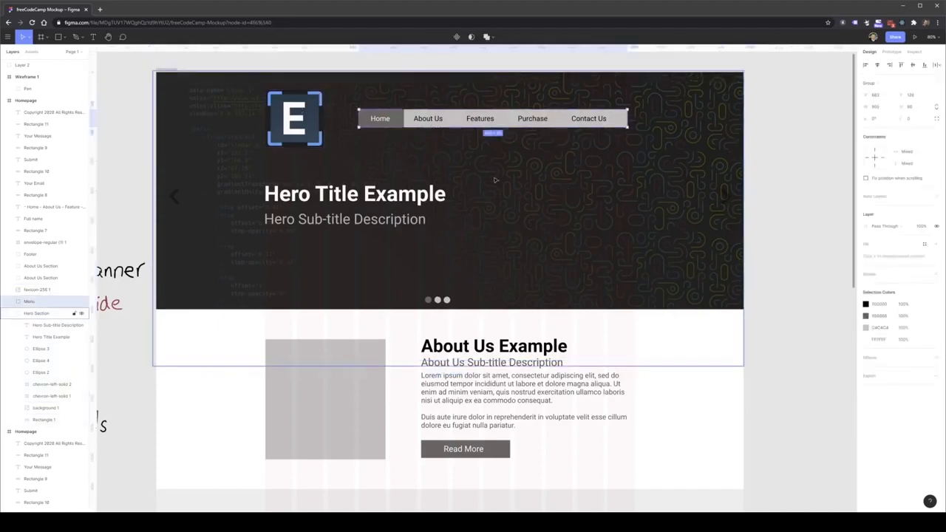
click(311, 240)
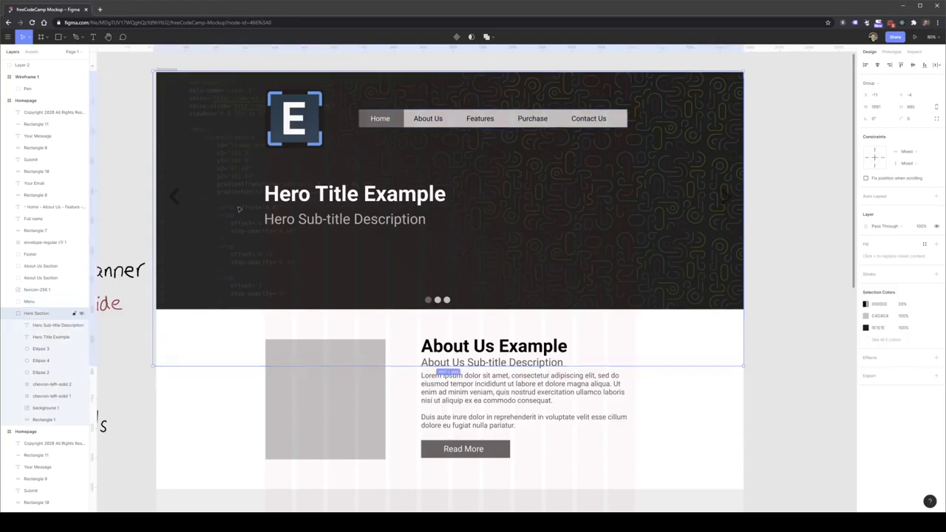
- Retype the hero title as 'Design for Developers' and the sub-title as 'Learn how to enhance your website'
click(319, 196)
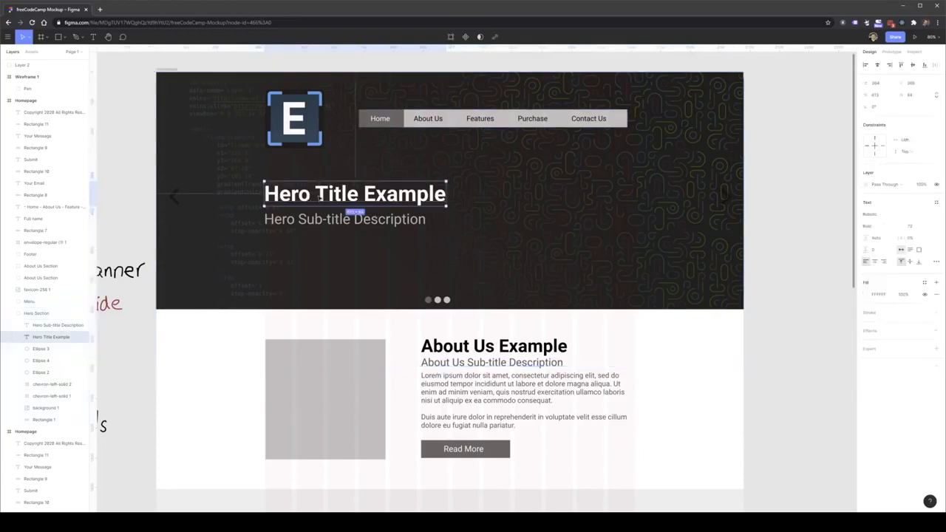
double_click(312, 194)
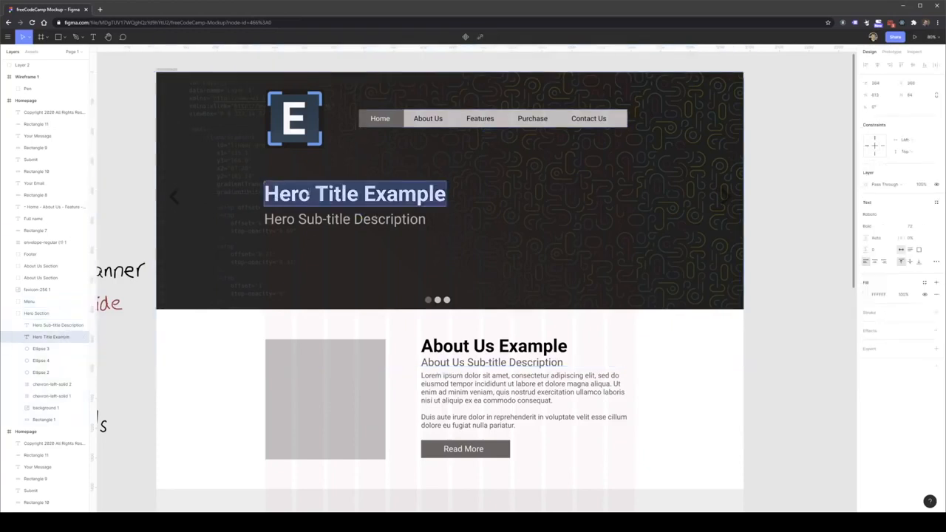
text(Design for D)
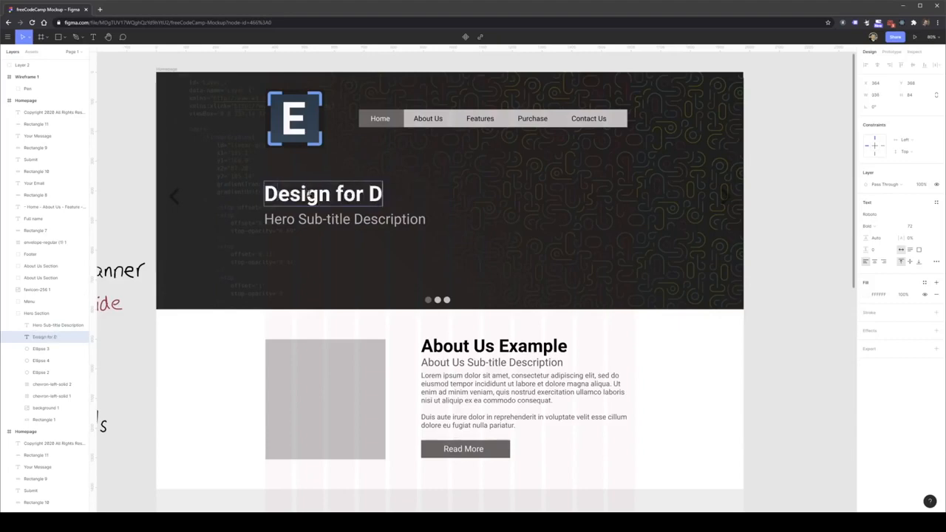
text(evelopers)
double_click(310, 220)
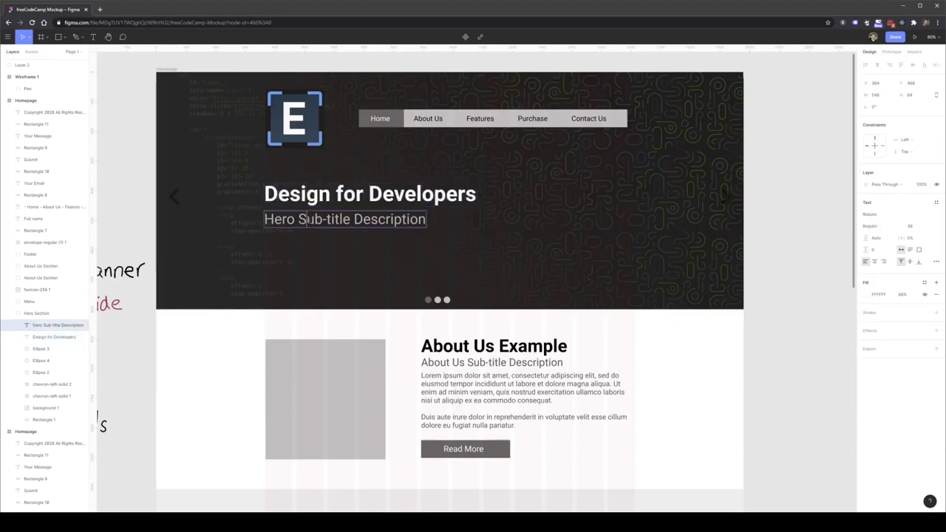
text(Learn out)
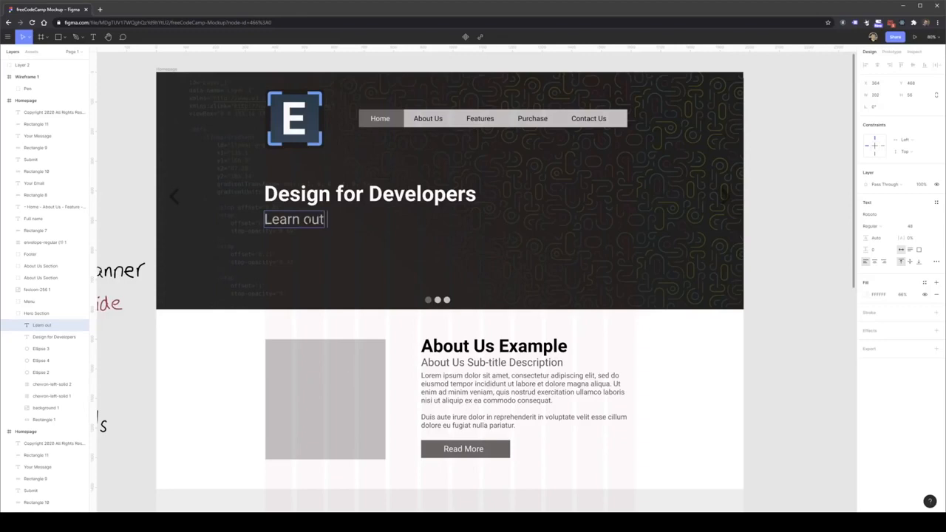
key(BackSpace)
key(BackSpace)
key(BackSpace)
key(BackSpace)
text(how to en)
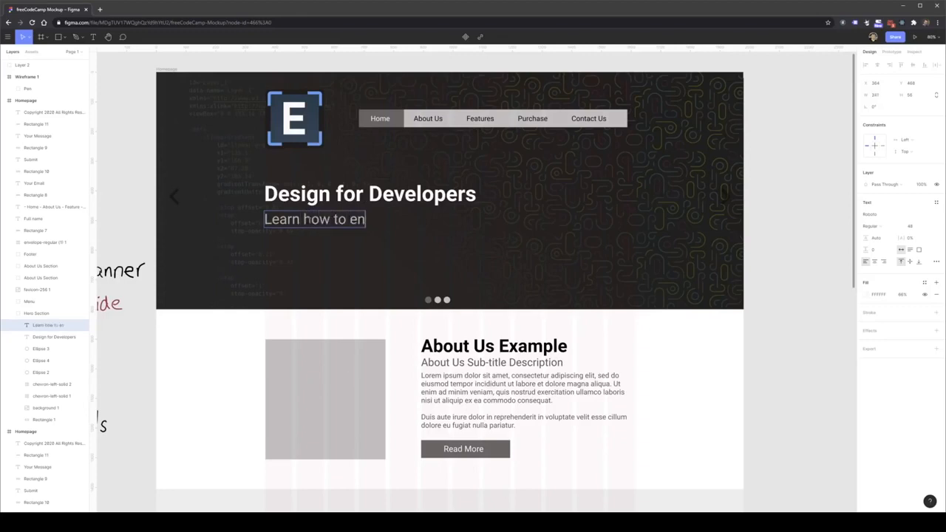
text(hance your website)
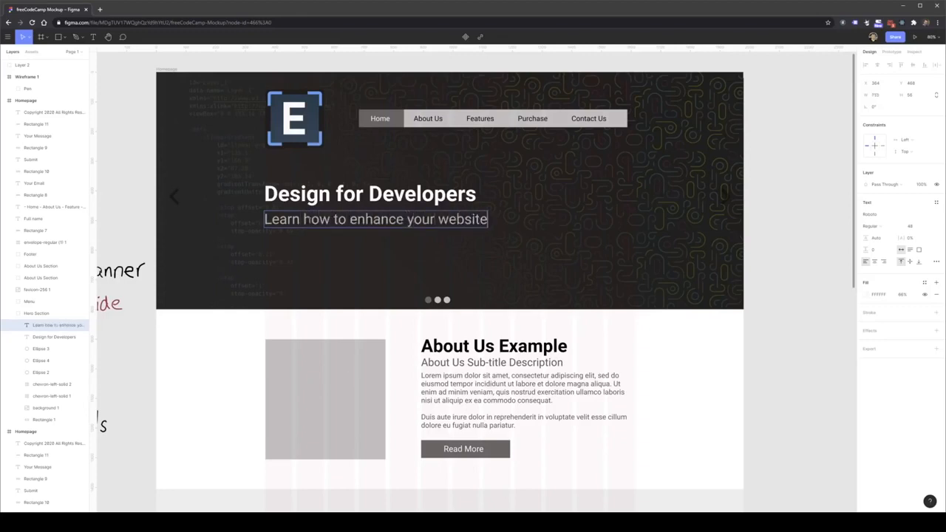
key(Escape)
click(750, 214)
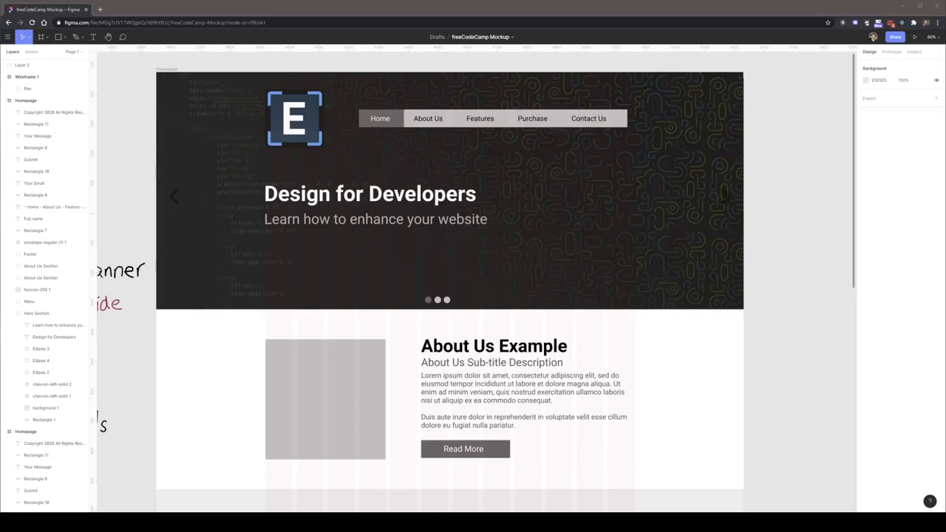
- Drop in the Enhance UI book cover, shrink it and place it on the hero's right side
drag(1, 207, 560, 262)
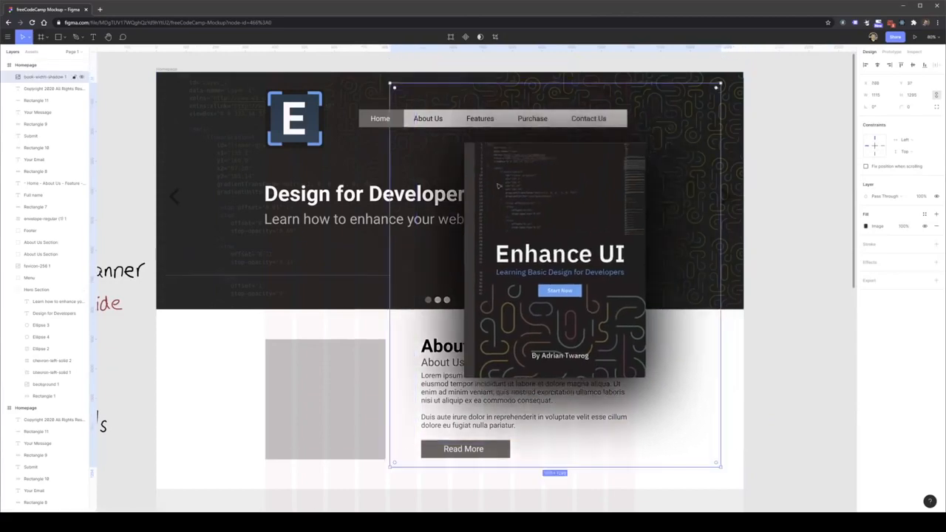
drag(392, 85, 510, 220)
drag(608, 327, 572, 245)
click(817, 222)
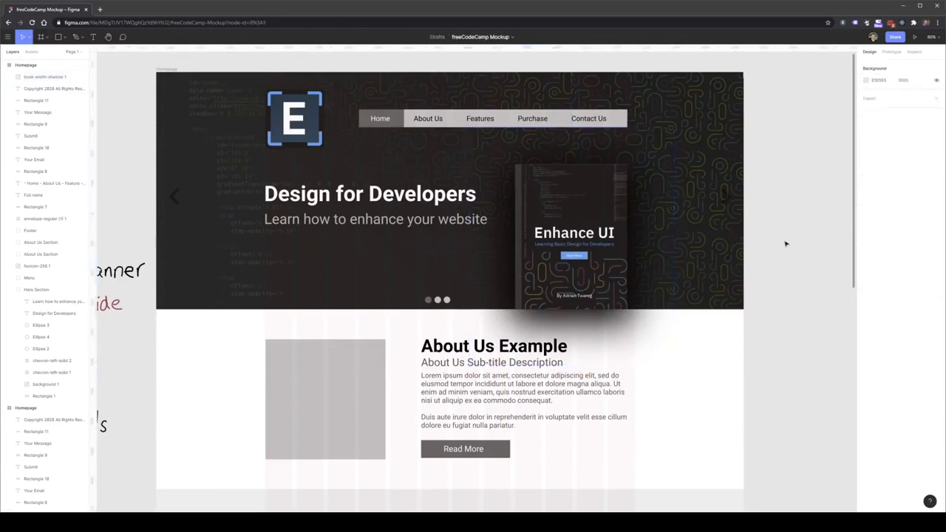
click(604, 235)
drag(611, 232, 611, 232)
click(802, 204)
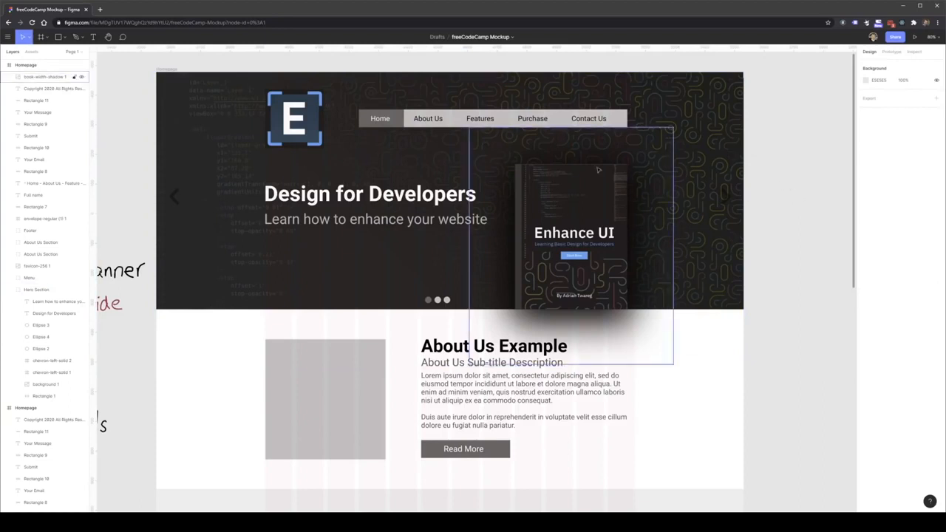
click(623, 119)
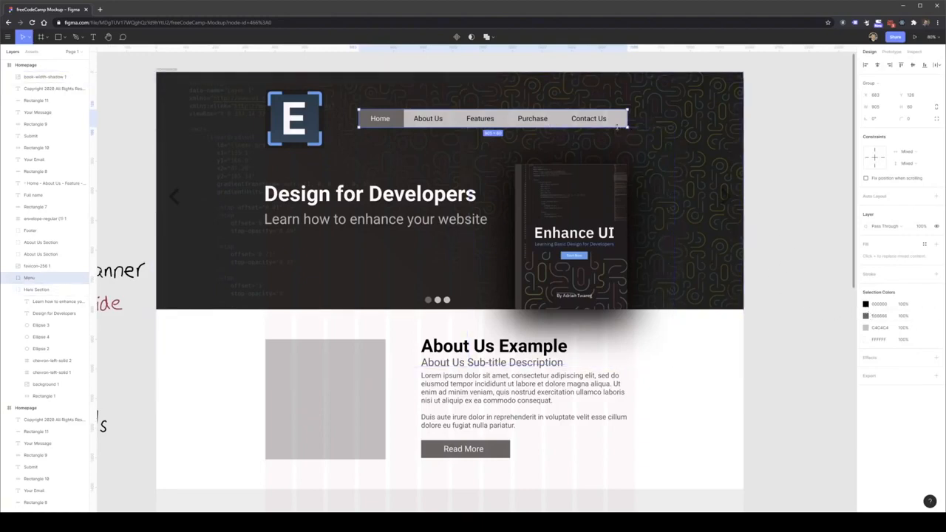
- Fill the menu bar background with the Start Now button's blue via the eyedropper
double_click(619, 122)
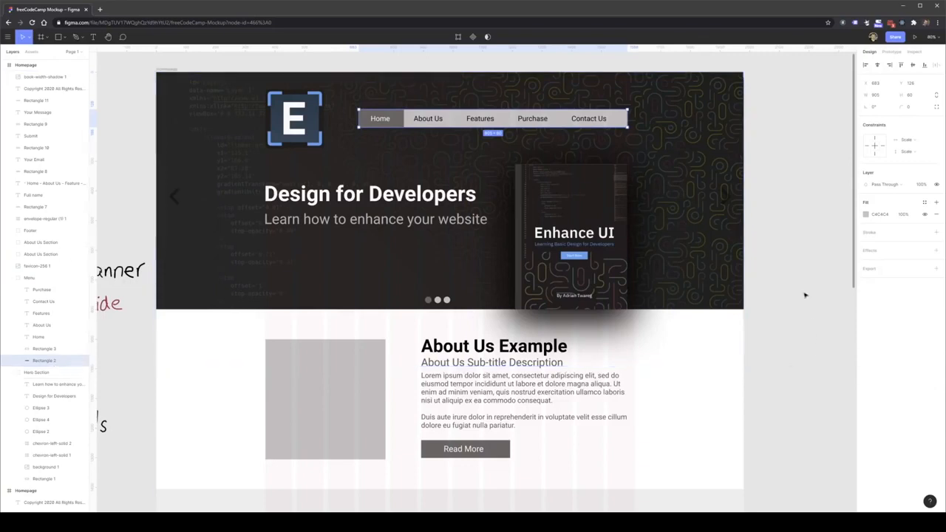
click(865, 214)
drag(815, 254, 693, 177)
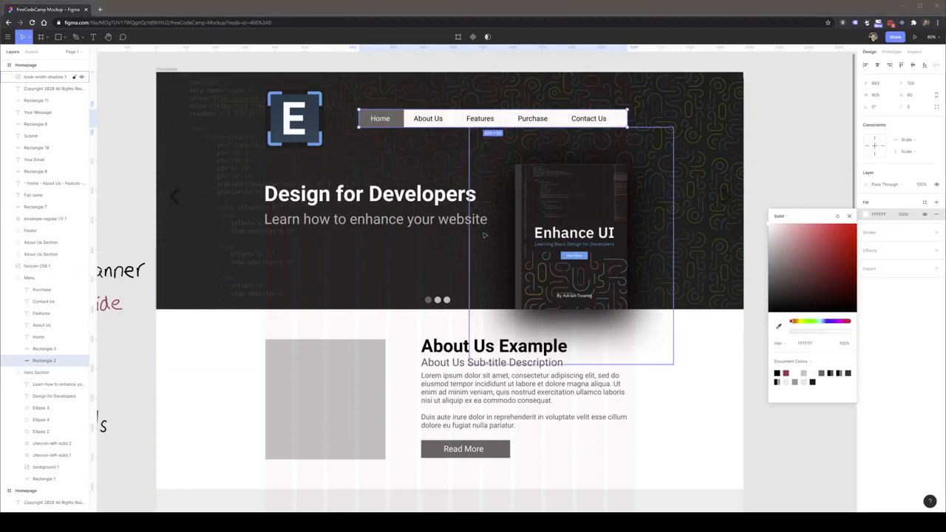
click(779, 327)
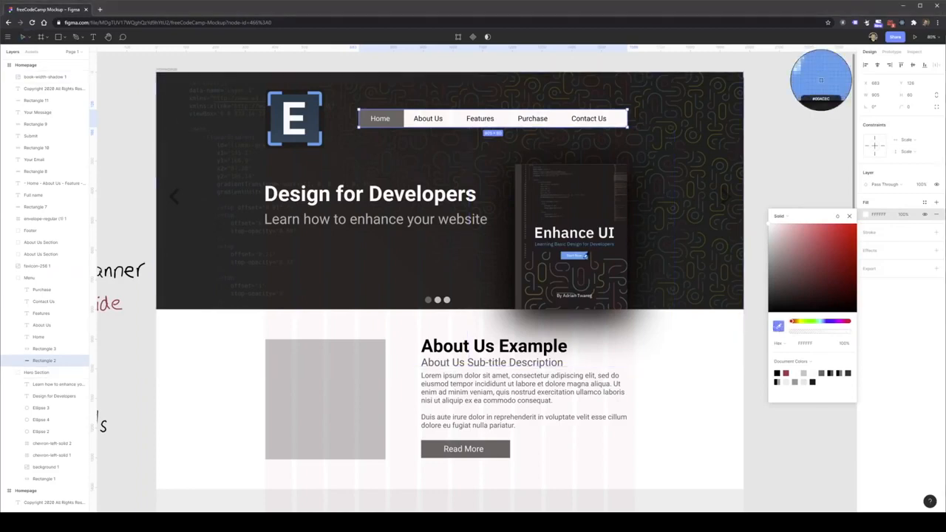
click(586, 257)
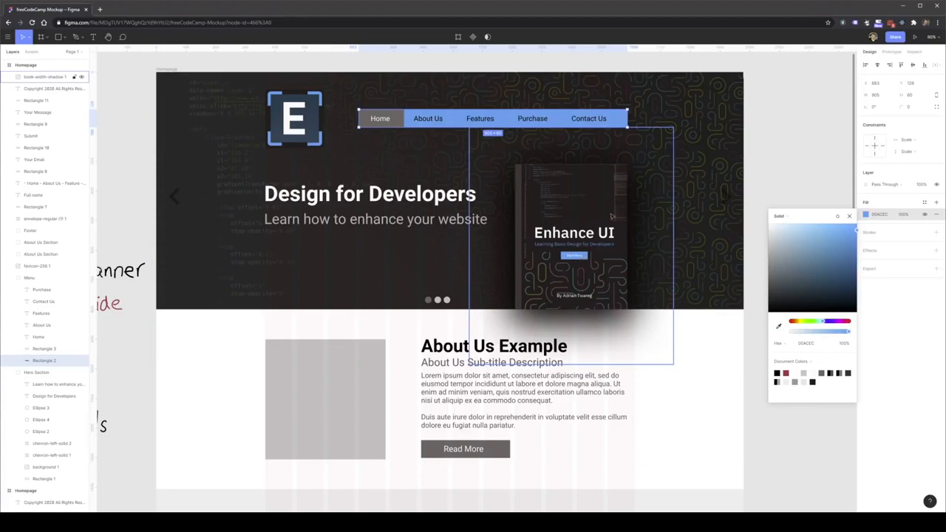
click(792, 133)
- Make the Home tab highlight white and its Home label text black
click(398, 118)
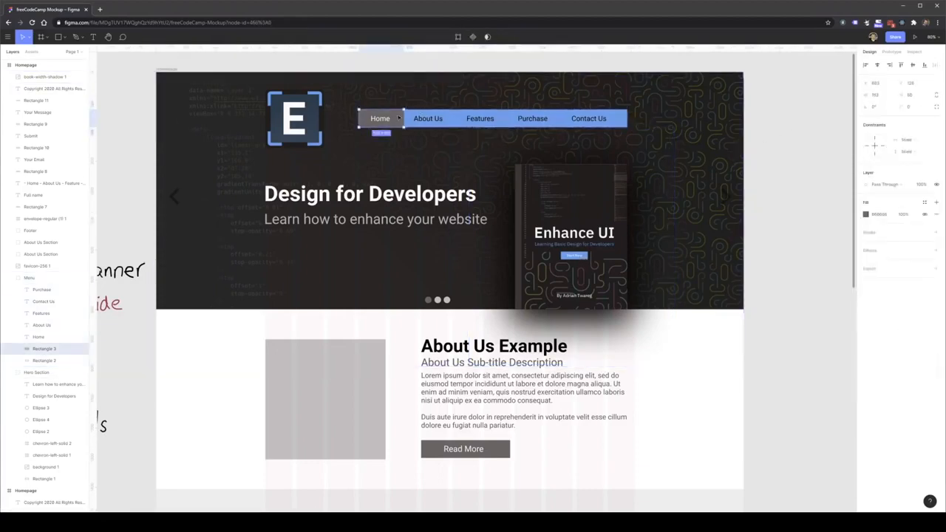
click(866, 216)
drag(787, 243, 708, 201)
key(Escape)
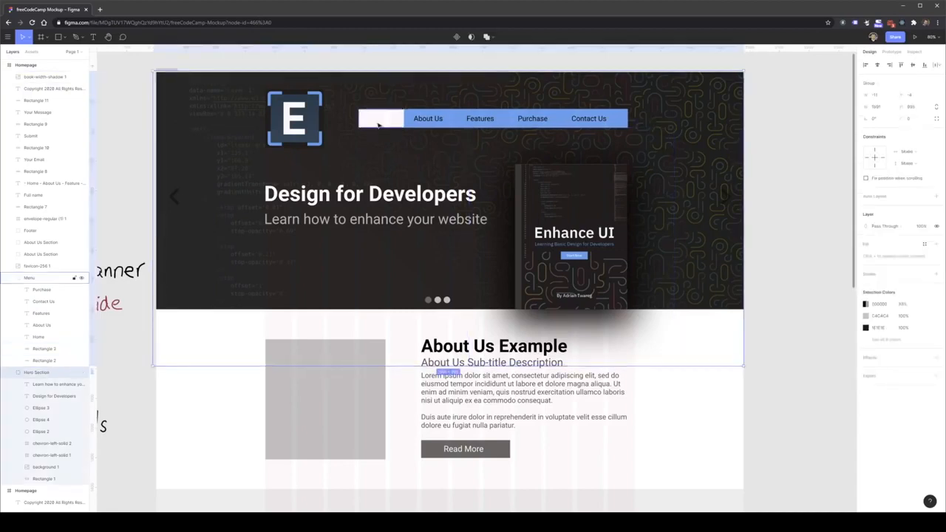
click(380, 120)
click(869, 295)
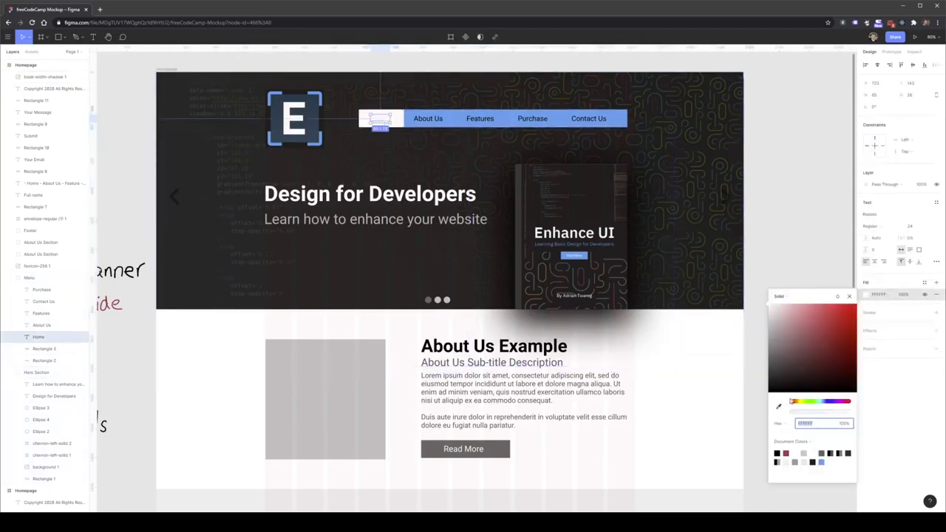
drag(785, 363, 739, 403)
- Review the fill colour of the About Us, Features, Purchase and Contact Us labels
click(442, 121)
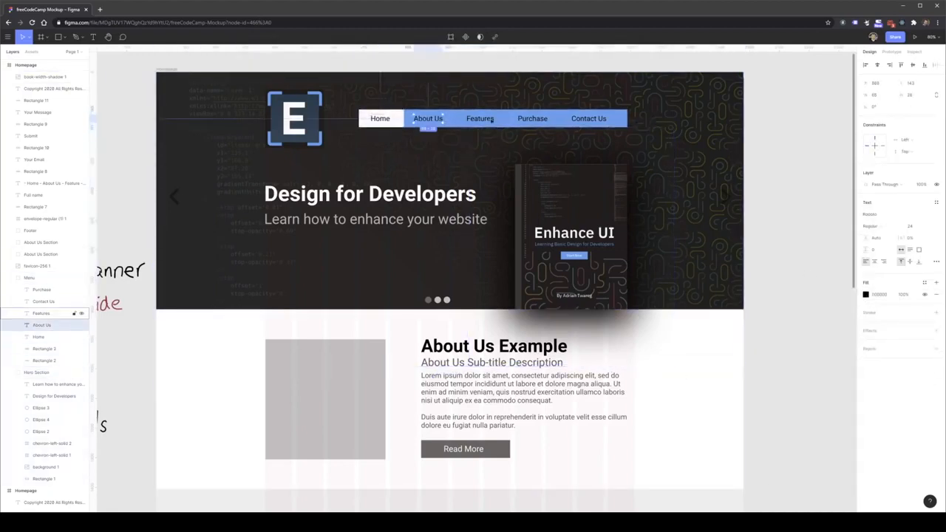
shift+click(484, 120)
shift+click(524, 121)
shift+click(595, 121)
click(865, 325)
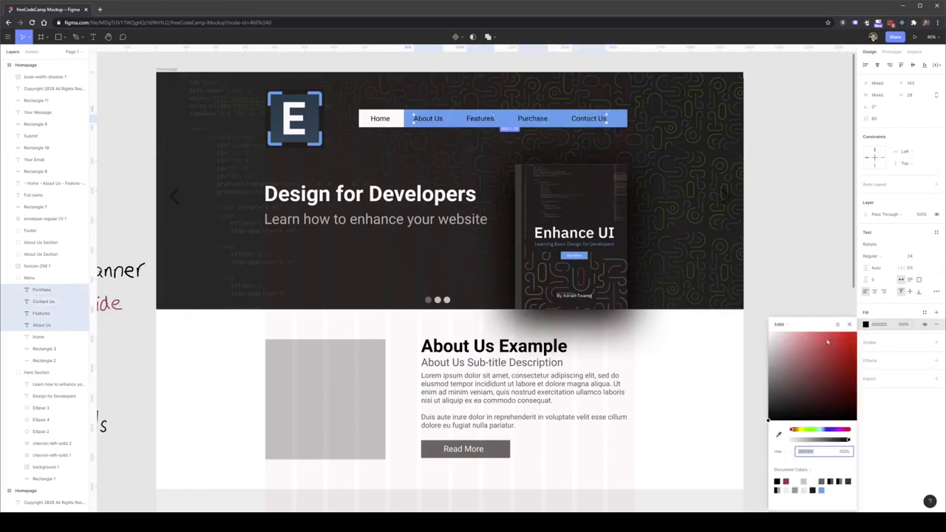
click(831, 167)
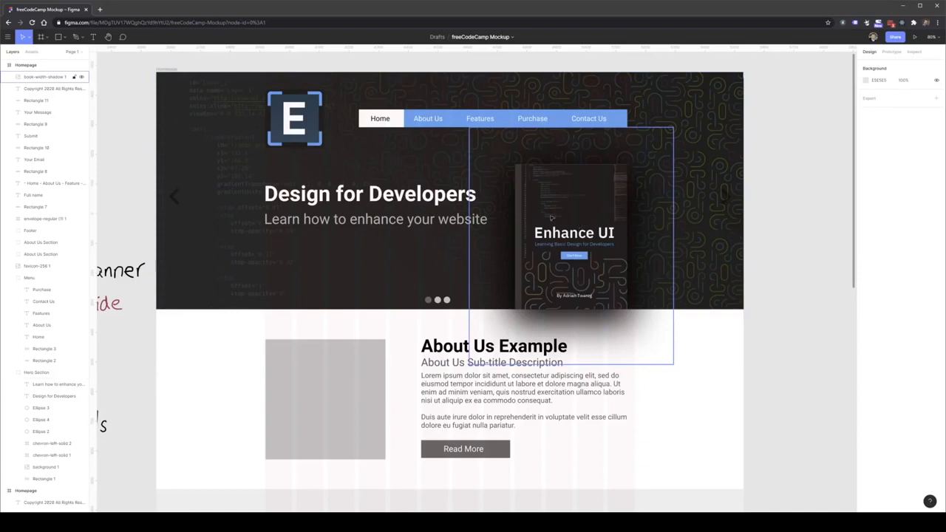
- Shrink the E logo slightly in the hero header
click(323, 148)
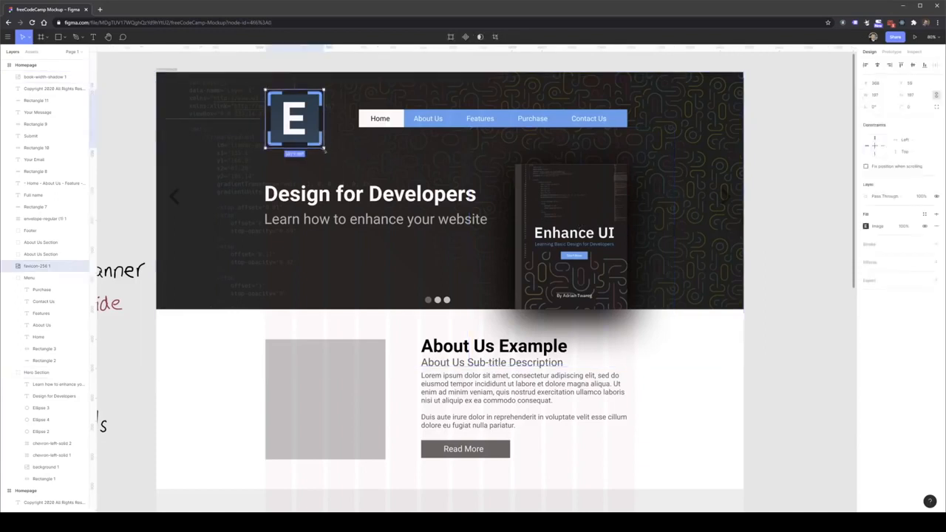
drag(324, 149, 282, 114)
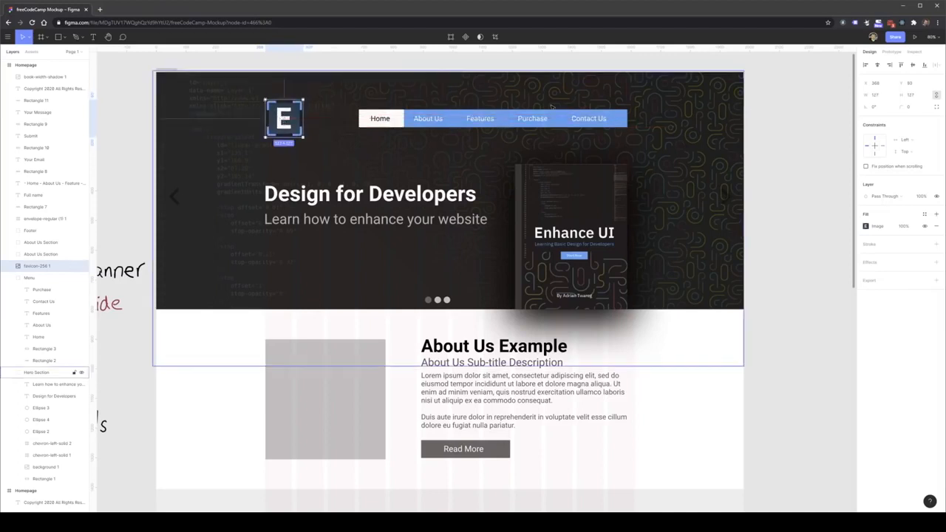
click(724, 120)
click(795, 121)
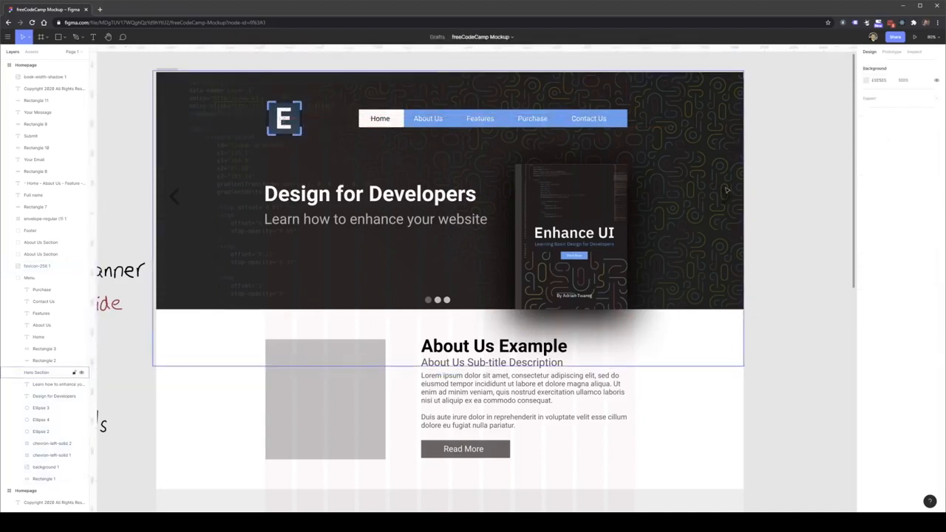
- Change both carousel chevron arrows from black to white
click(709, 220)
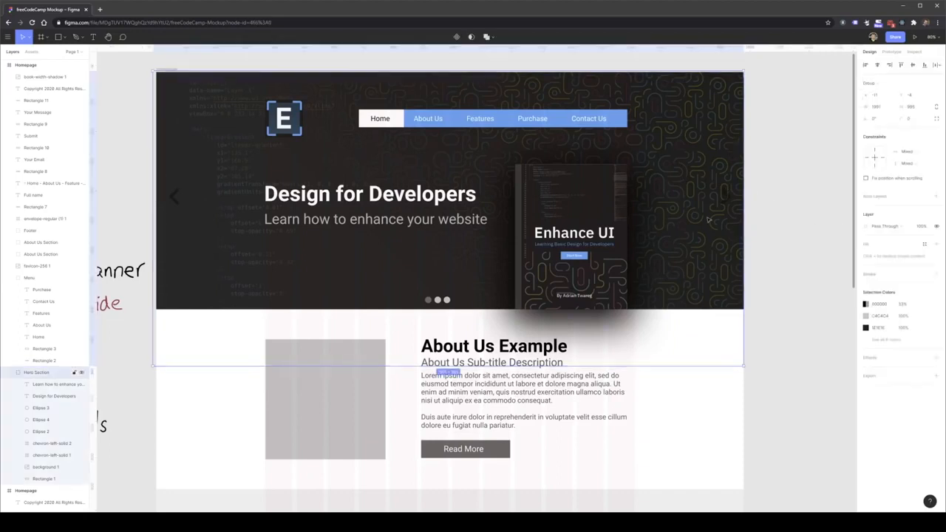
click(178, 204)
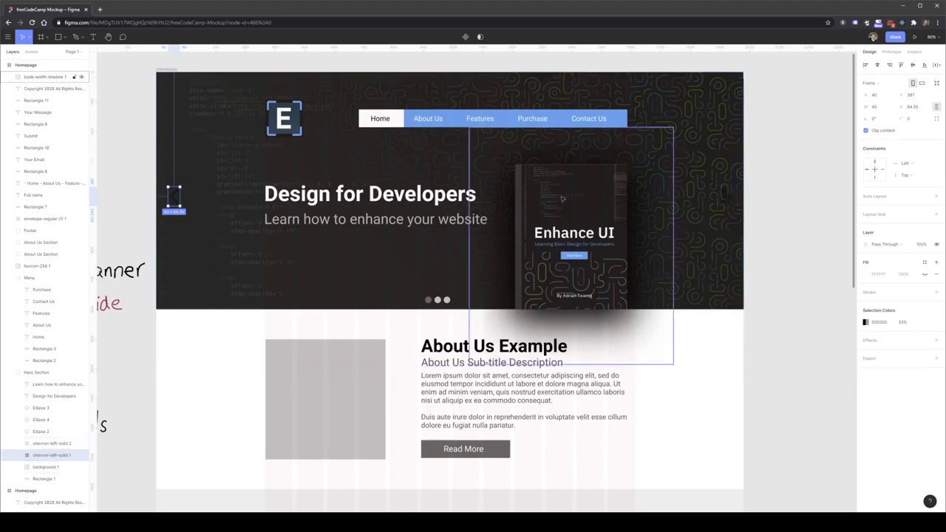
shift+click(725, 202)
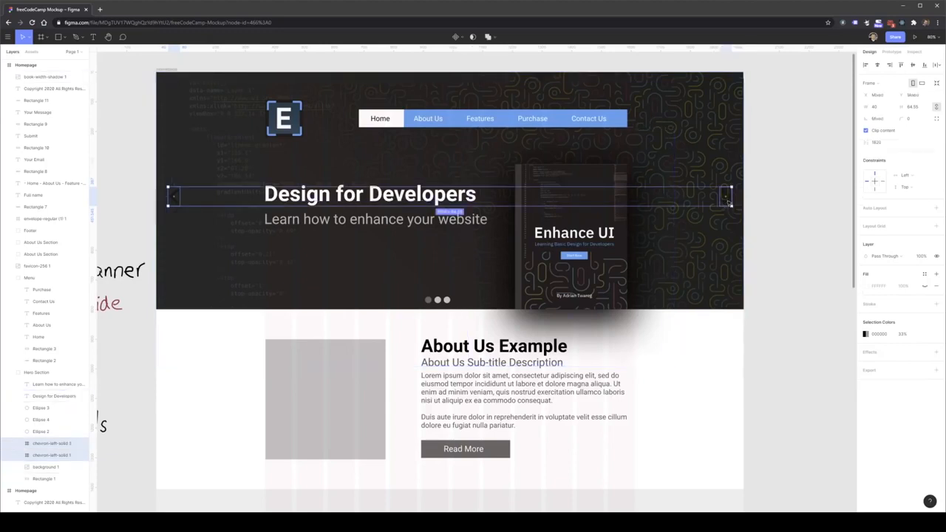
click(866, 335)
drag(826, 355, 757, 314)
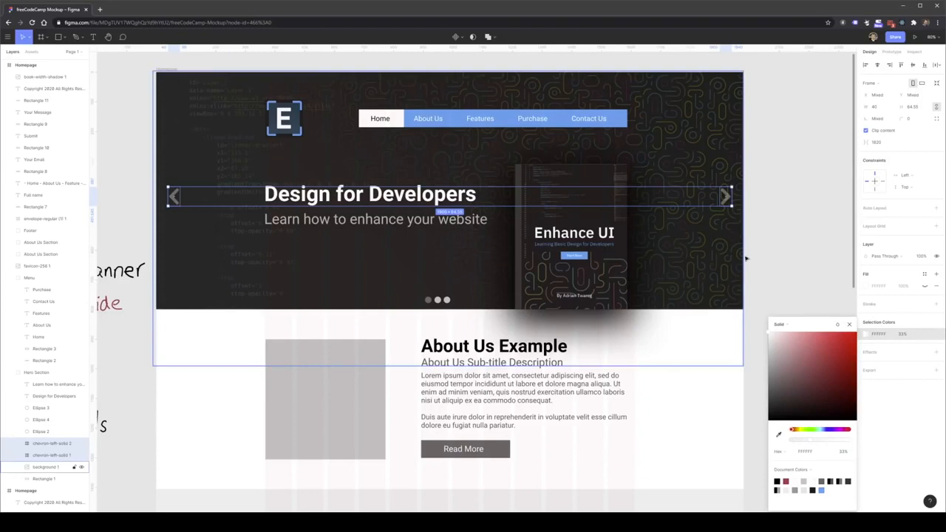
click(805, 229)
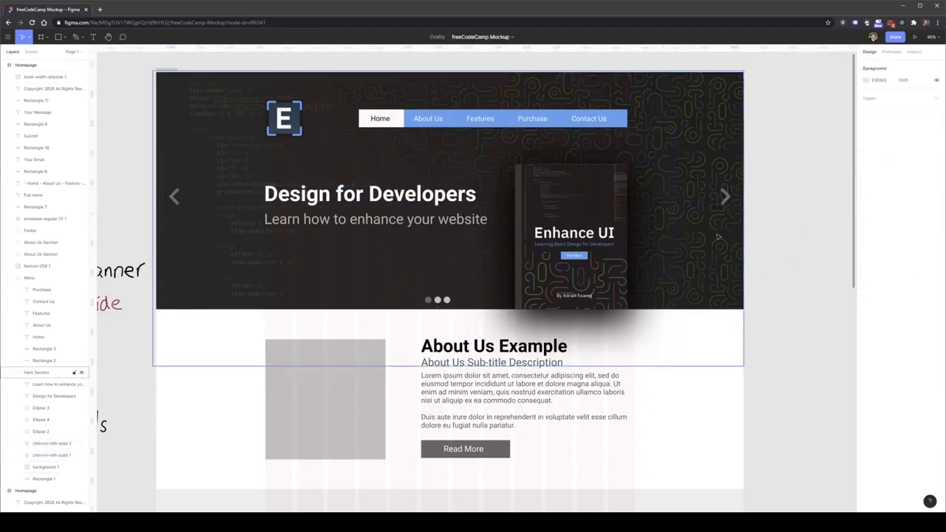
- Try shortening the Hero Section from its bottom edge, then undo the resize
click(377, 284)
drag(374, 368, 367, 315)
key(ctrl+z)
click(773, 274)
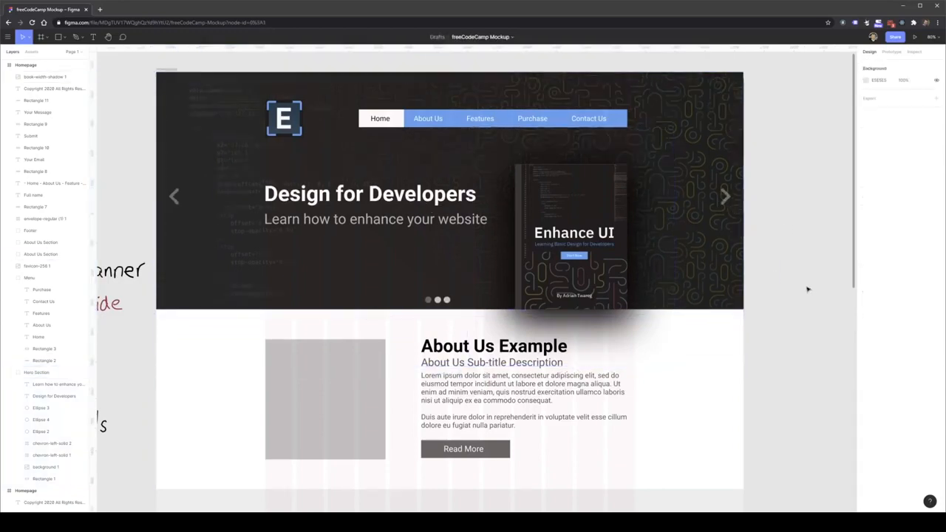
scroll(808, 290, down, 1)
- Drop the GOOD DESIGN poster into About Us, shrink it and position it over the grey placeholder
click(443, 345)
click(443, 344)
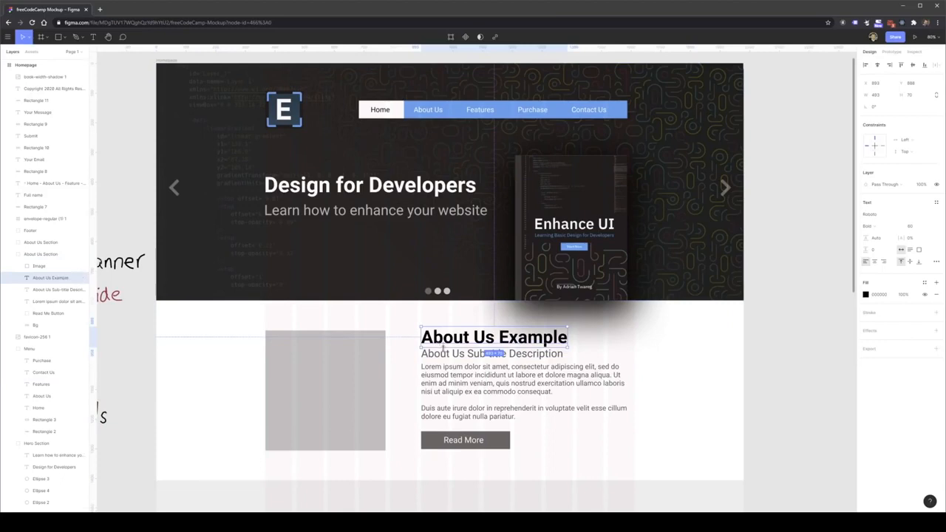
scroll(443, 344, down, 3)
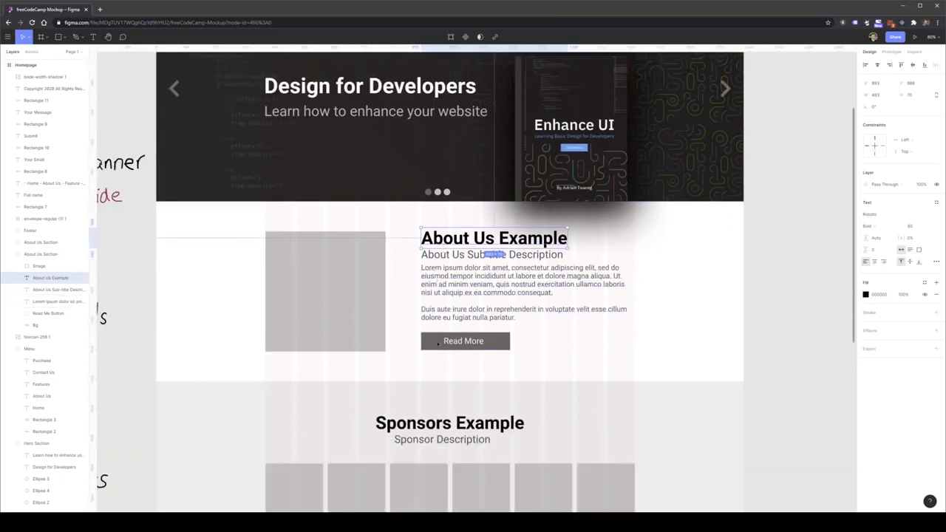
click(344, 292)
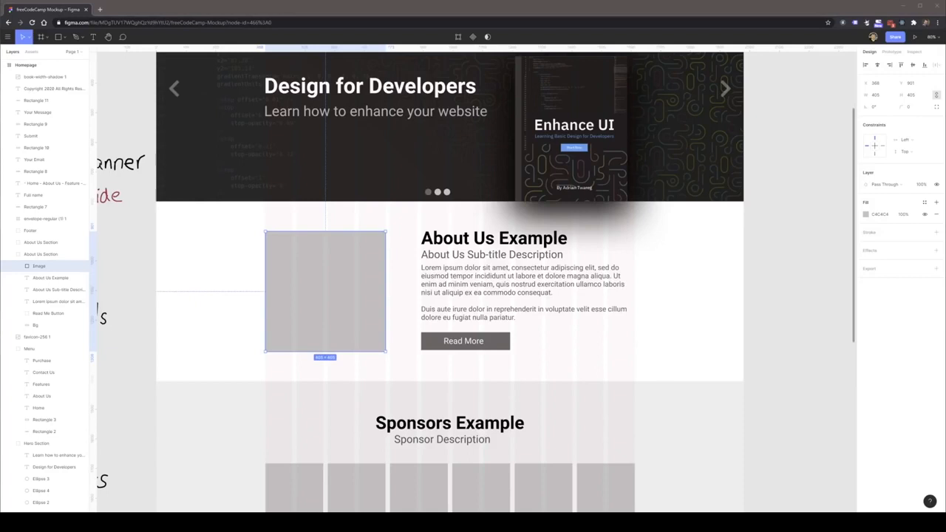
drag(297, 317, 295, 319)
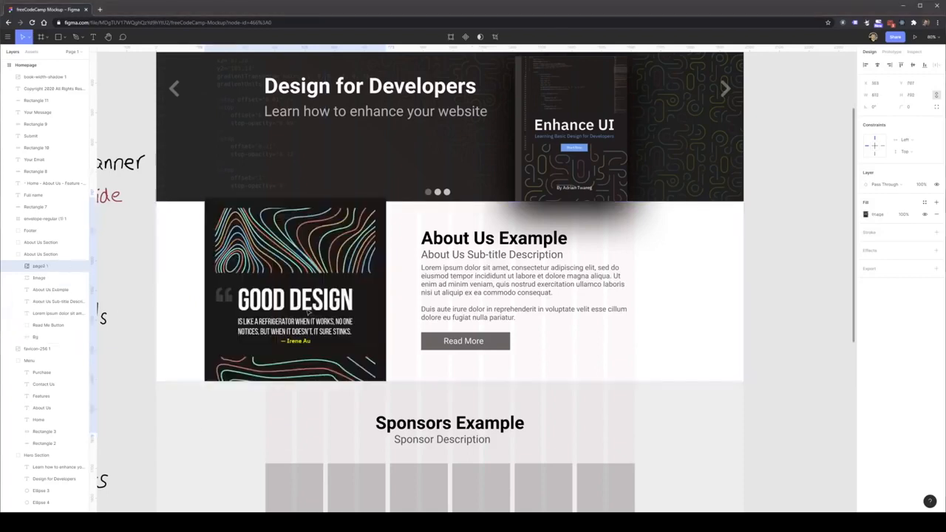
drag(298, 274, 361, 311)
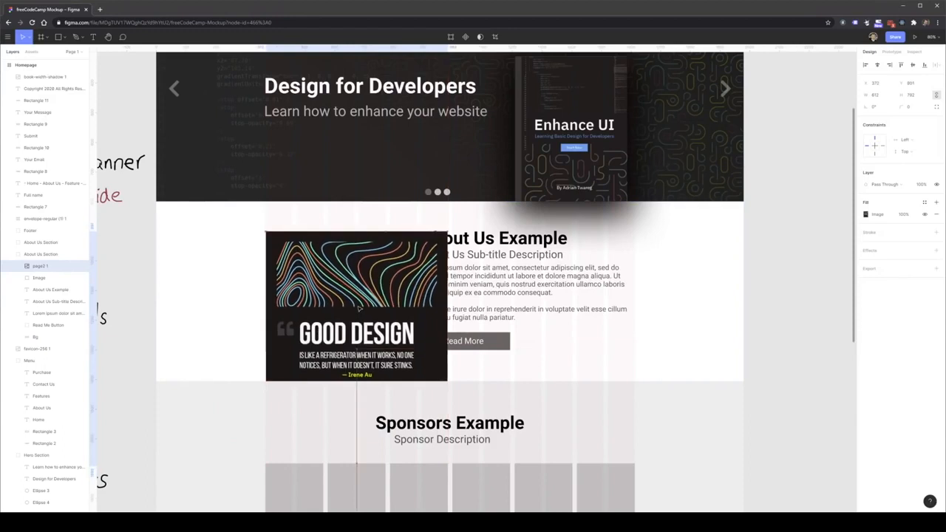
drag(444, 464, 358, 386)
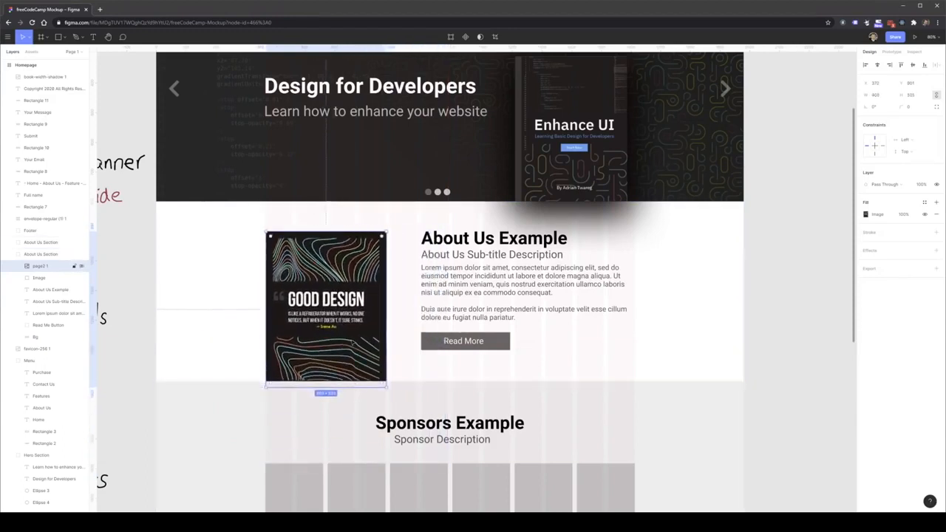
drag(352, 344, 418, 328)
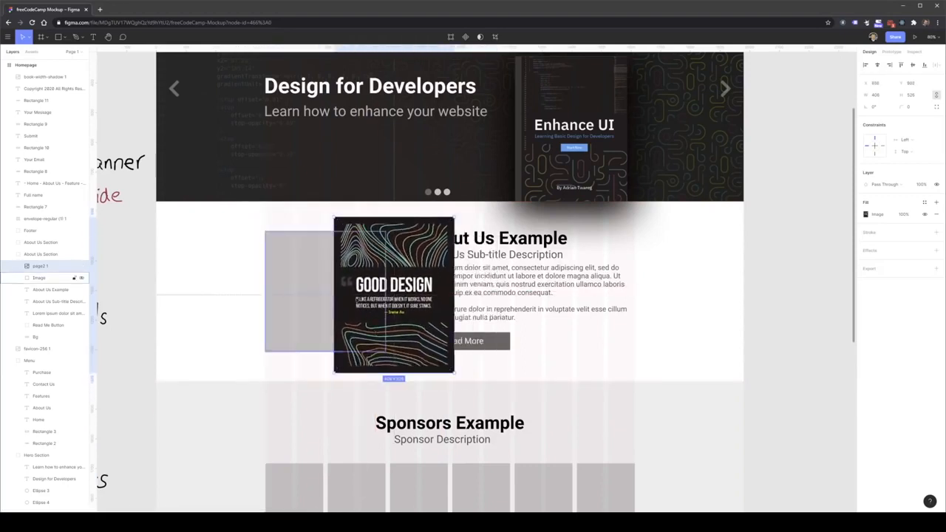
drag(374, 291, 340, 291)
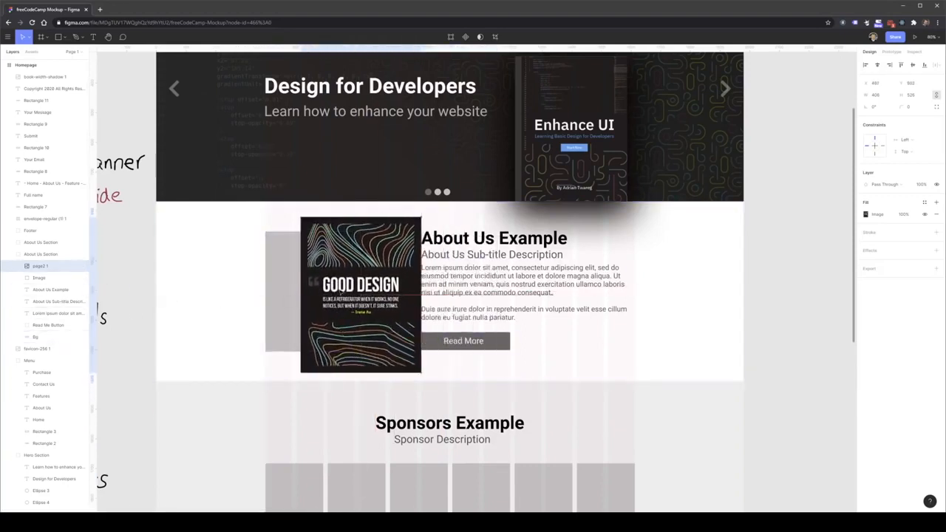
- Mask the poster with the grey square placeholder and centre it inside the mask
click(41, 277)
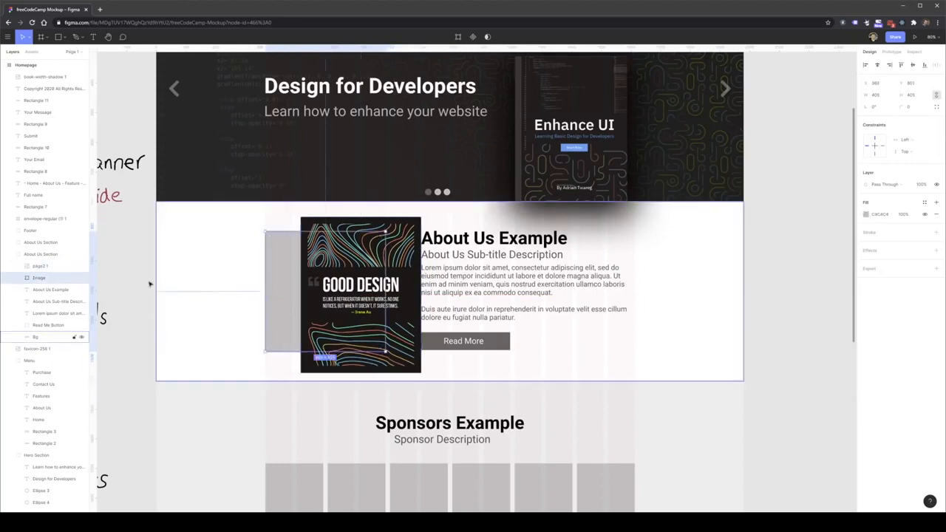
shift+click(41, 265)
right_click(41, 265)
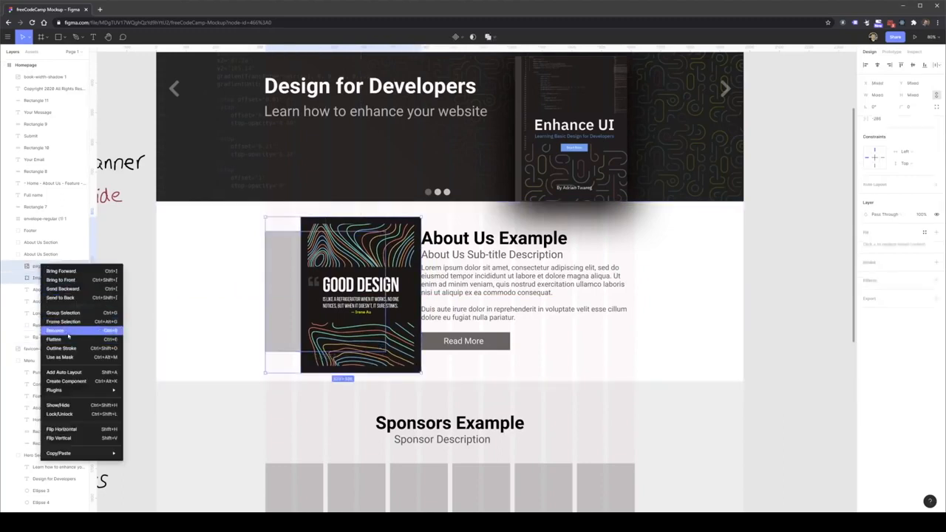
click(59, 357)
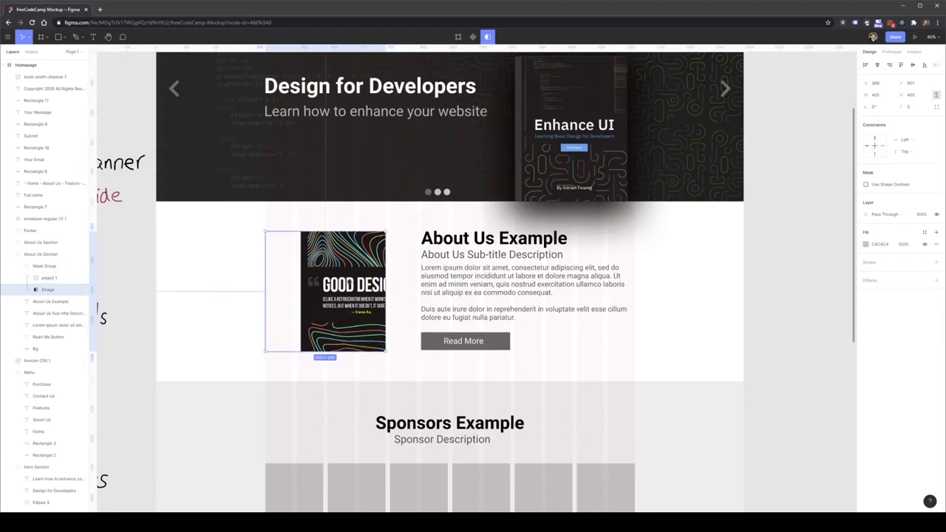
click(353, 283)
mouse_move(353, 282)
mouse_down()
mouse_move(315, 281)
mouse_move(342, 297)
mouse_up()
- Reselect the About Us background and heading, undoing one stray change
click(228, 289)
click(351, 296)
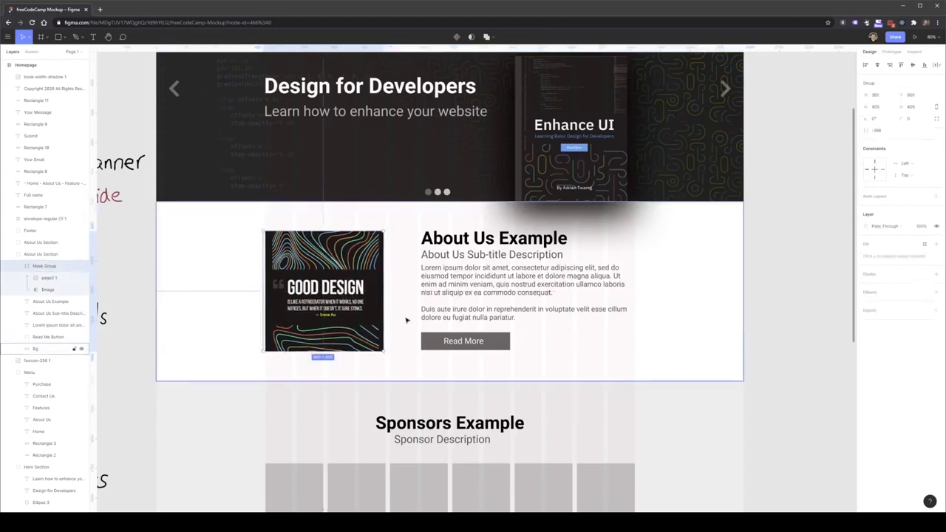
click(411, 303)
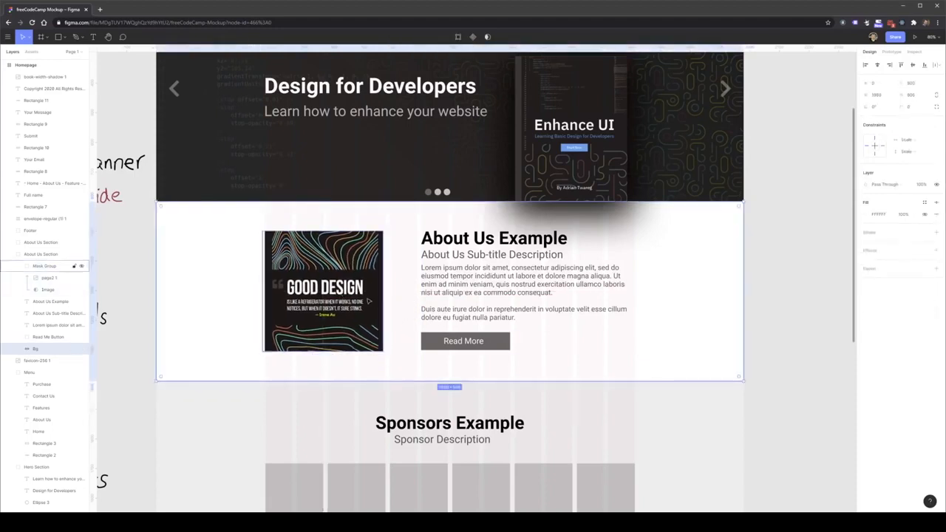
key(ctrl+z)
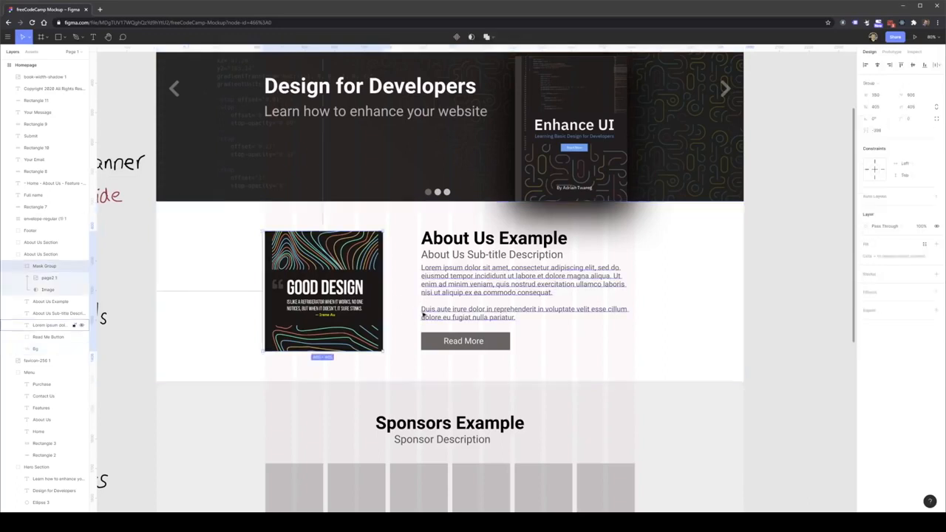
click(655, 307)
click(440, 240)
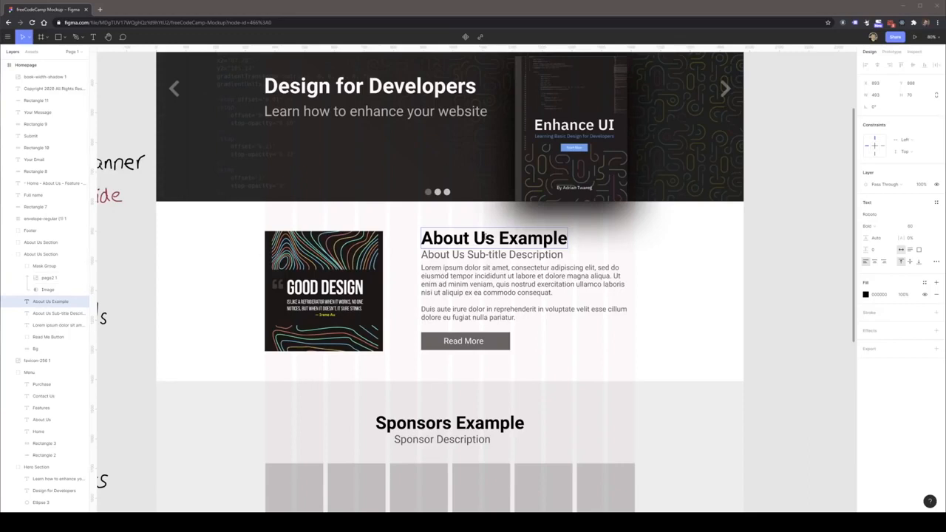
- Retitle the About Us heading 'Learn Design' with the subtitle 'Like just like any other Coding Tutorial'
triple_click(463, 240)
text(Learn Design)
click(467, 256)
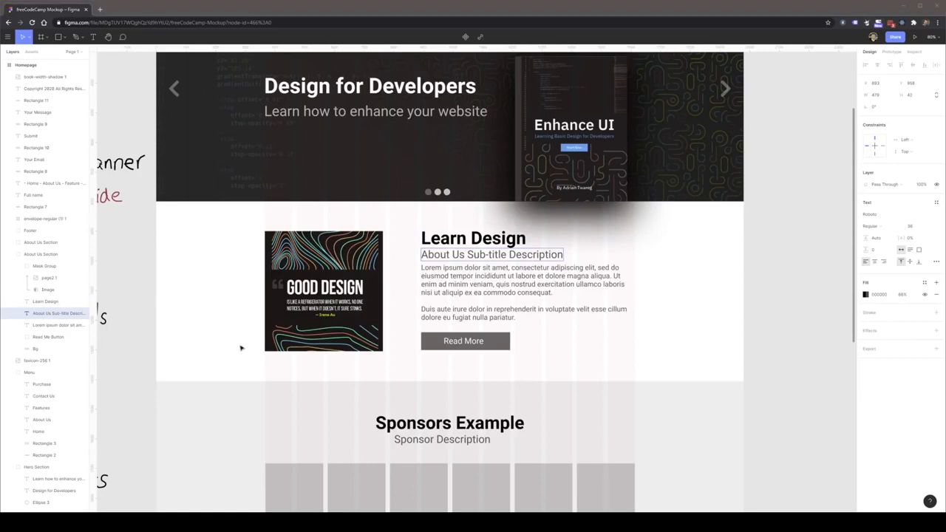
triple_click(455, 255)
text(Like just like any other Coding Tutorial)
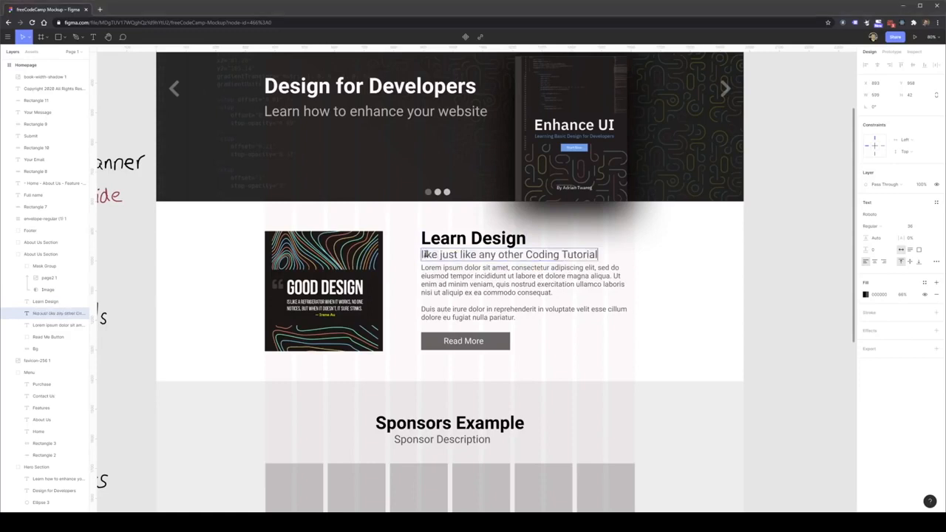
key(BackSpace)
text(L)
click(462, 268)
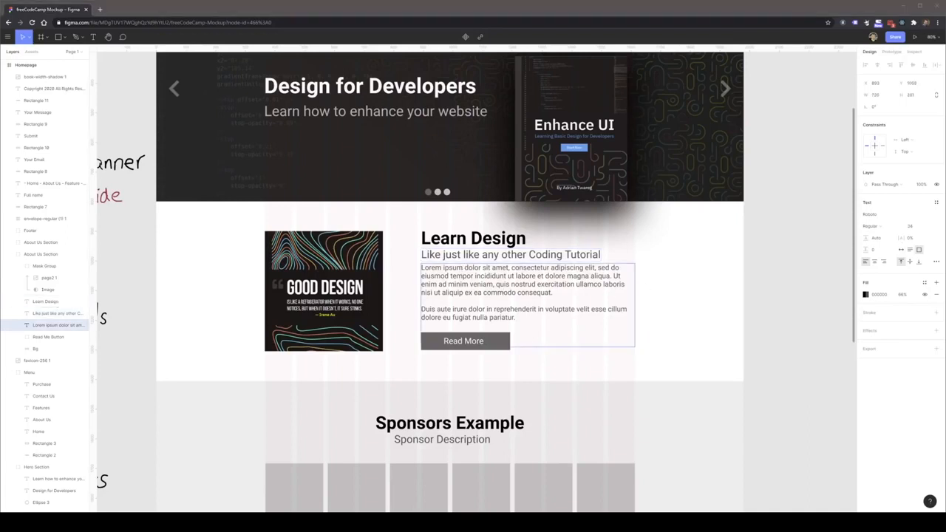
- Replace the Lorem ipsum placeholder paragraph with the pasted introduction text
double_click(495, 294)
key(ctrl+a)
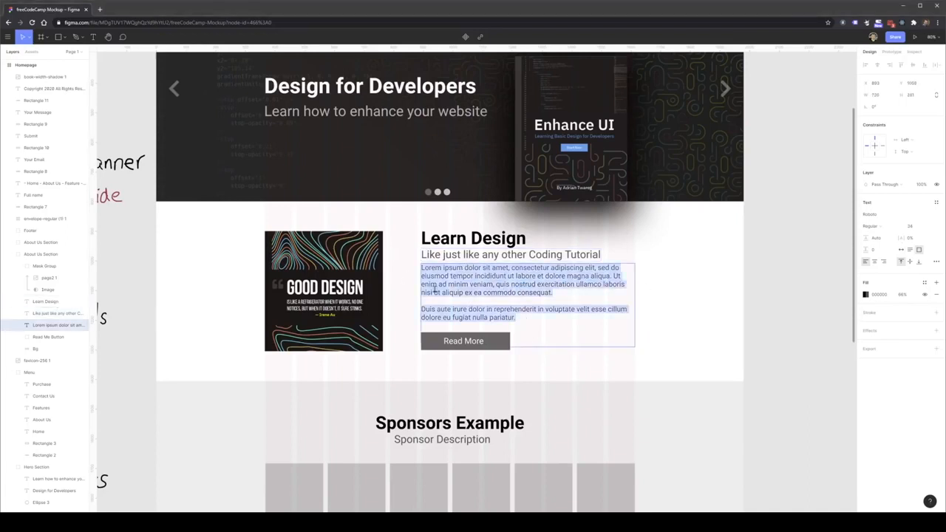
text(ello, I'm Adrian from Australia, and for the last year I've done videos, tutorials & work in design, development.  I noticed programmers often have difficulty with the design for a website or application. Functionality comes first, and design is left in the dust.  There is no trick to design, it's just a number of rules and guidelines to learn and follow, just like any class or object oriented function.)
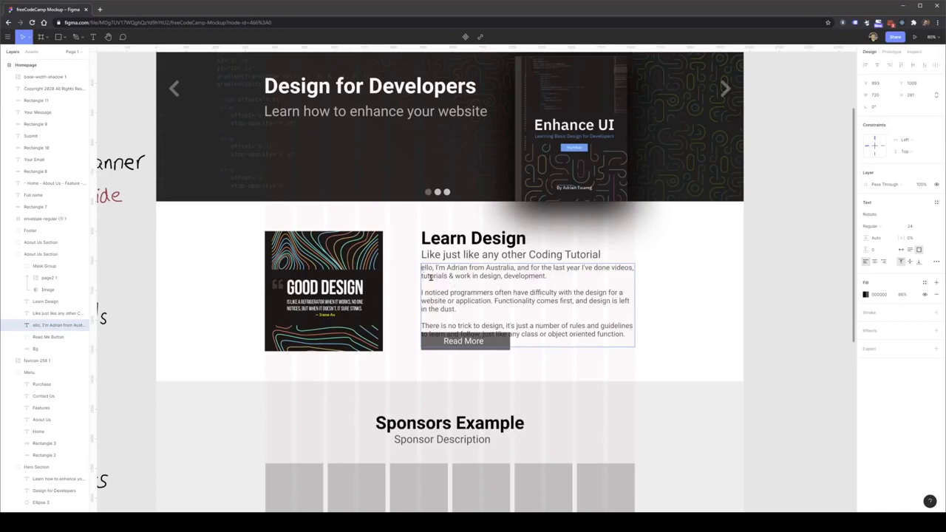
text(H)
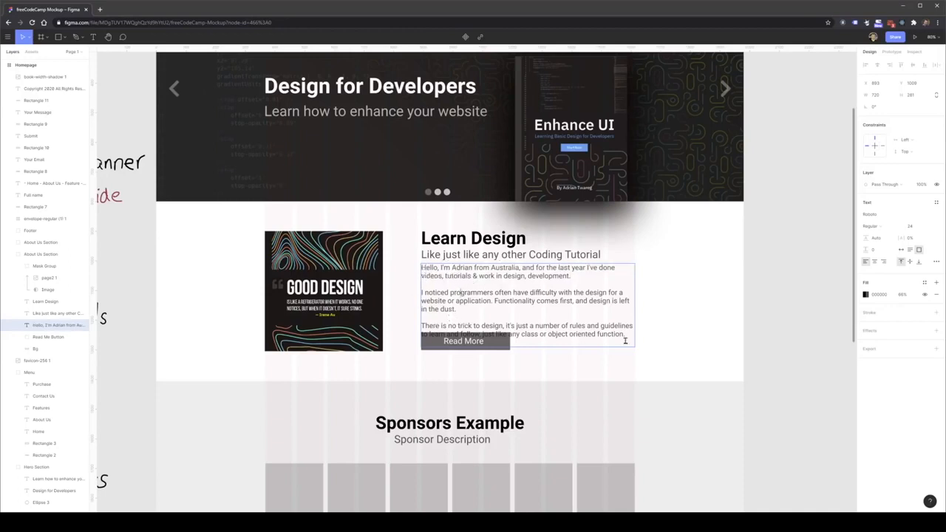
click(593, 370)
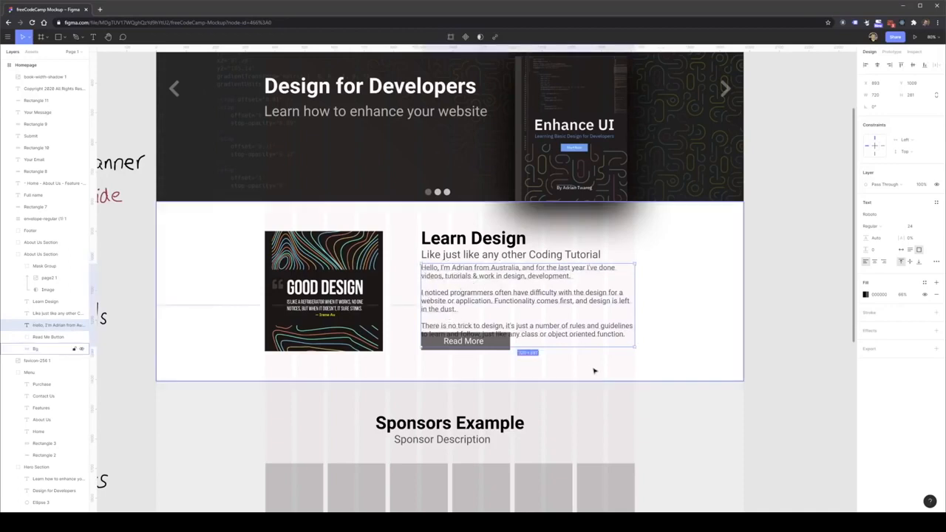
- Select the whole About Us section and move the view down below it
click(701, 359)
click(819, 329)
scroll(819, 329, down, 1)
click(500, 359)
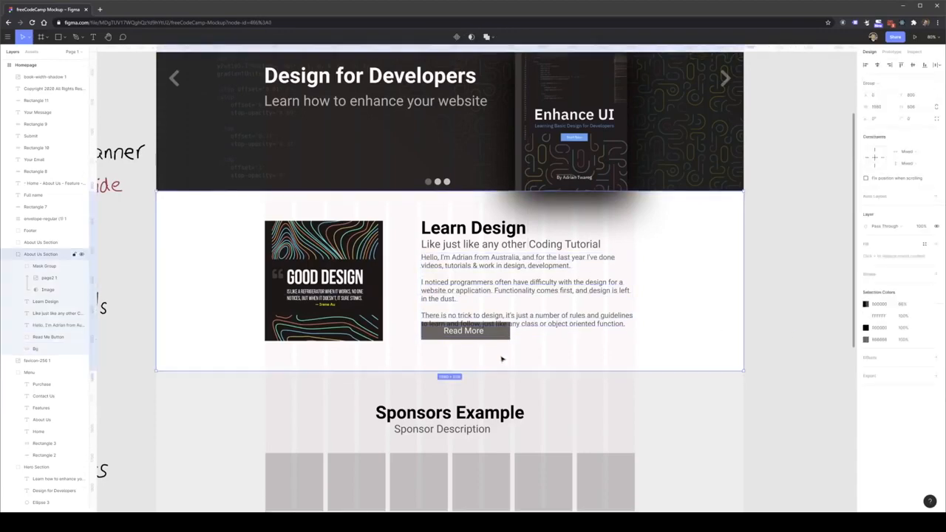
scroll(465, 344, down, 5)
scroll(468, 338, down, 2)
scroll(468, 339, down, 3)
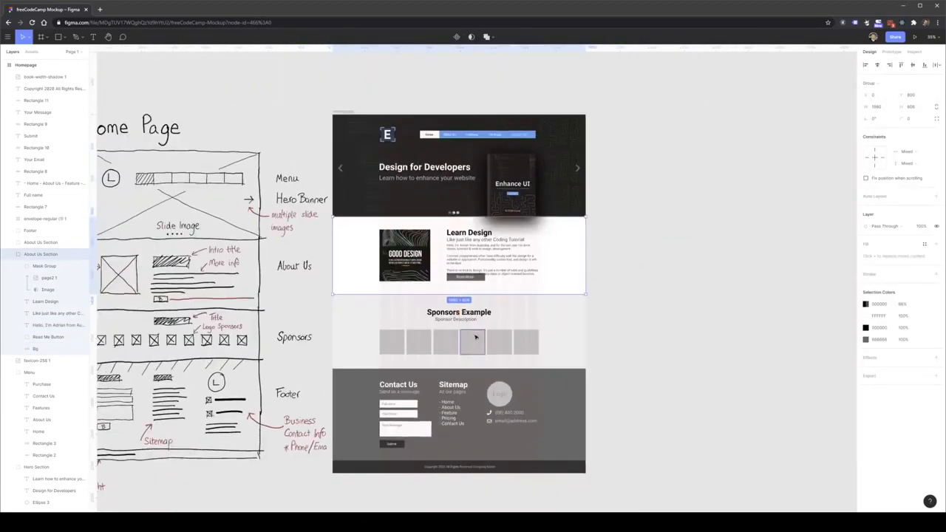
scroll(476, 338, down, 1)
drag(597, 458, 392, 296)
- Nudge the Read More button further down beneath the About Us paragraph
click(488, 239)
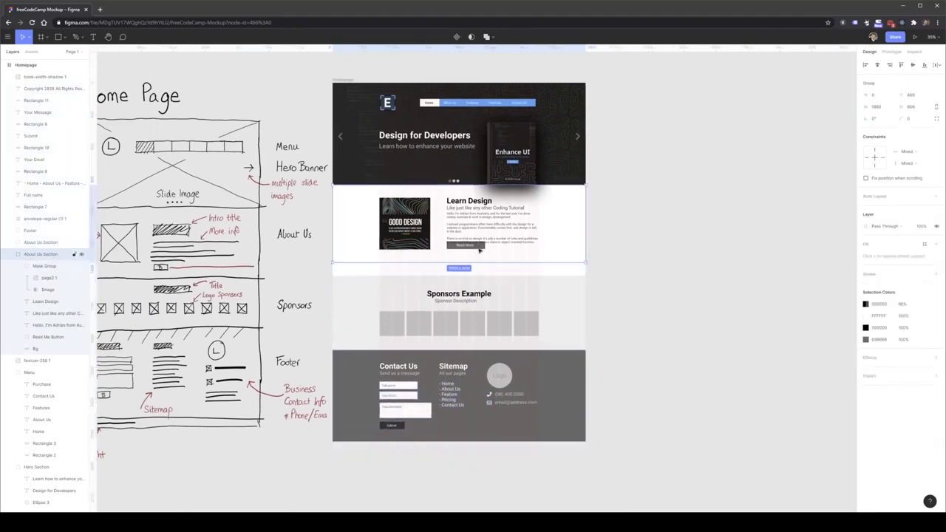
double_click(479, 248)
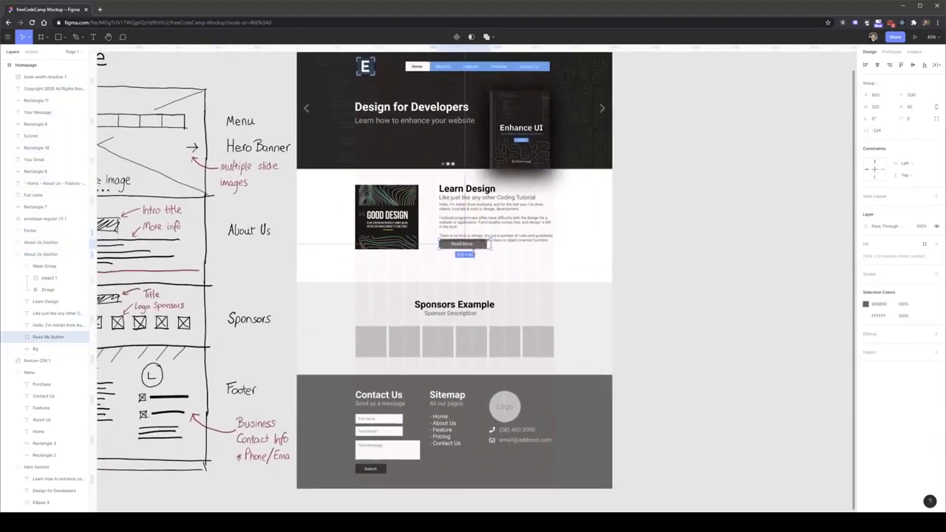
scroll(477, 253, up, 3)
key(Escape)
double_click(485, 240)
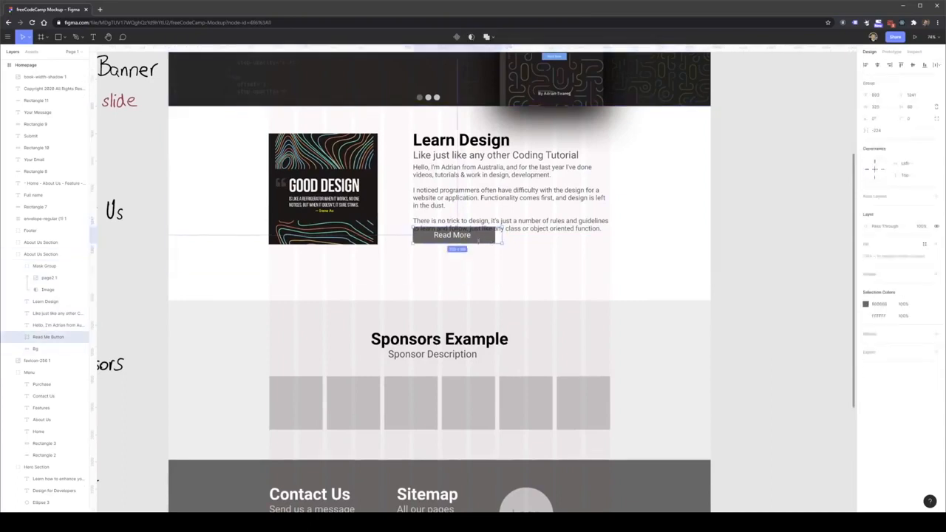
key(Escape)
double_click(474, 238)
key(shift+Down)
key(shift+Down)
key(shift+Down)
key(shift+Down)
key(shift+Down)
key(shift+Down)
key(shift+Down)
key(shift+Down)
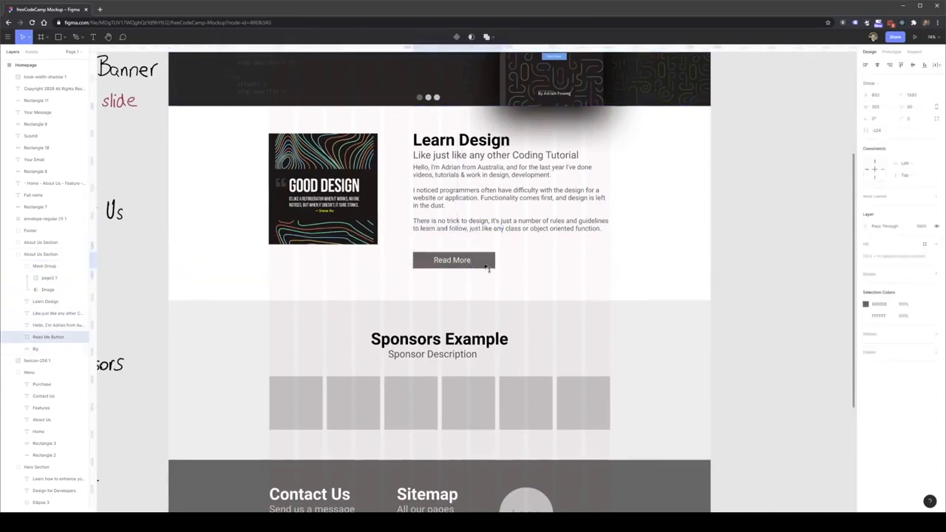
- Highlight the author's name phrase inside the intro paragraph
click(475, 229)
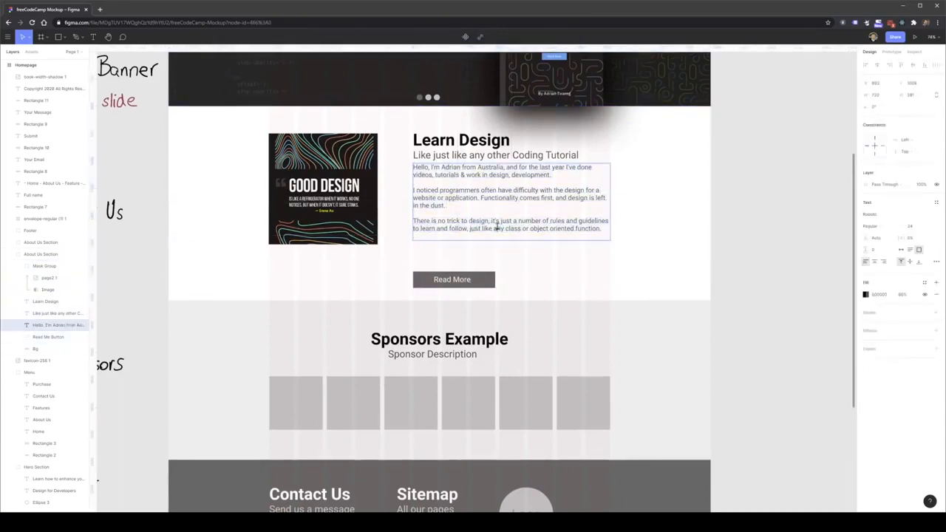
double_click(486, 175)
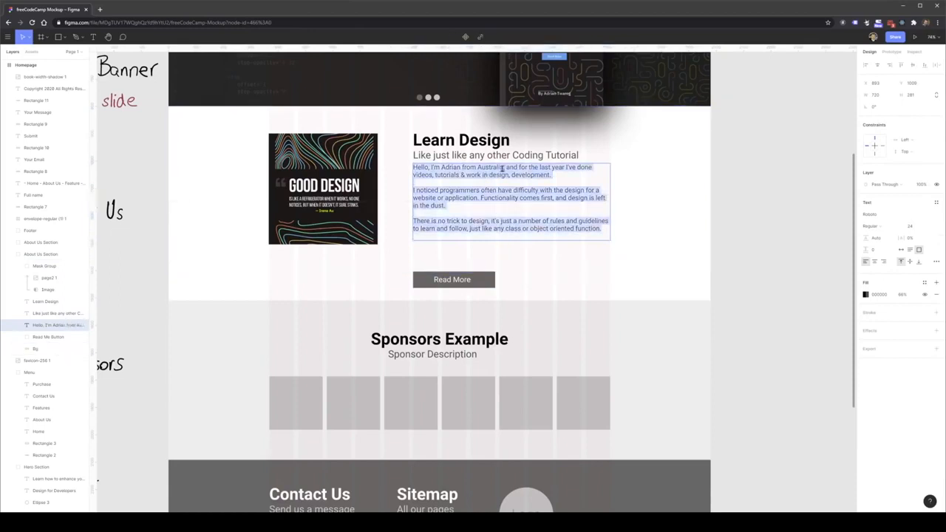
drag(503, 169, 463, 167)
- Make the author's name phrase blue (00ACEC) in Medium weight
click(866, 294)
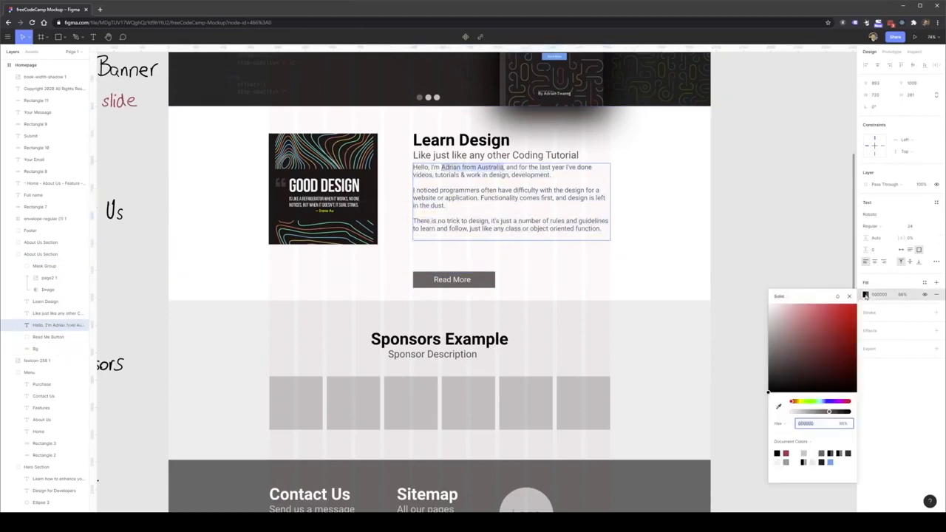
click(830, 461)
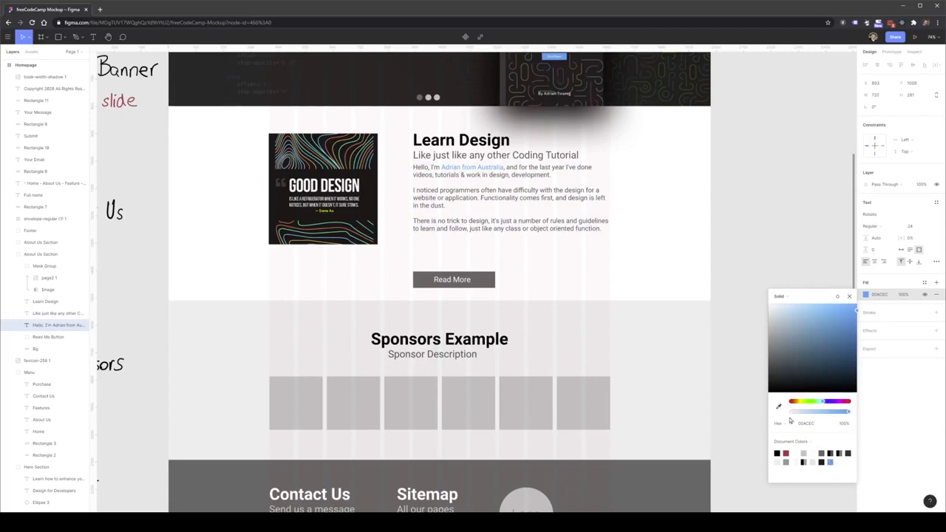
click(885, 223)
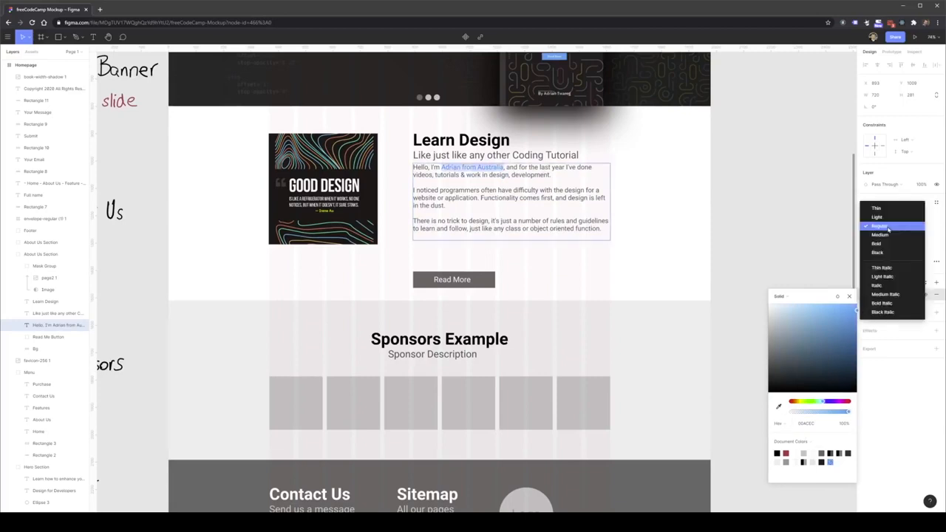
click(886, 237)
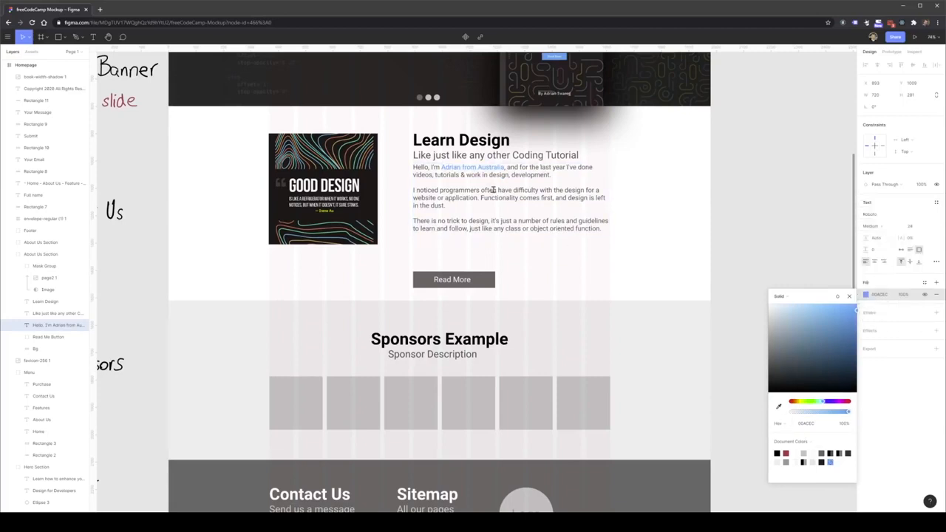
- Move the Read More button up toward the paragraph
click(477, 210)
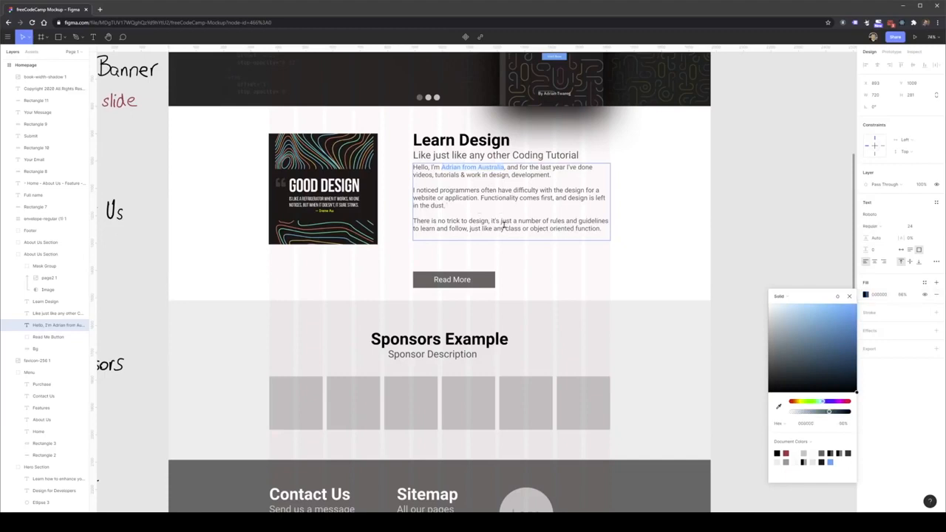
click(447, 280)
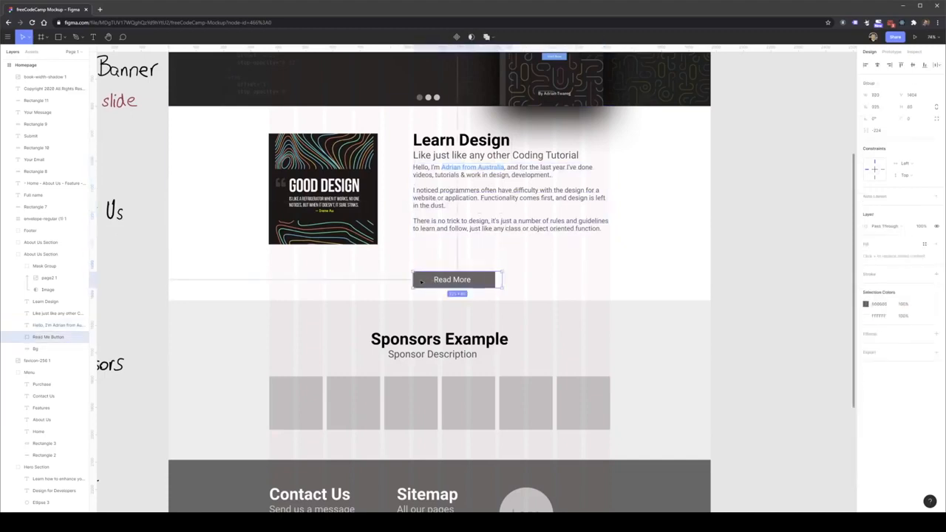
click(460, 283)
drag(459, 284, 460, 258)
- Stretch the masked book image taller, both downward and upward
click(49, 265)
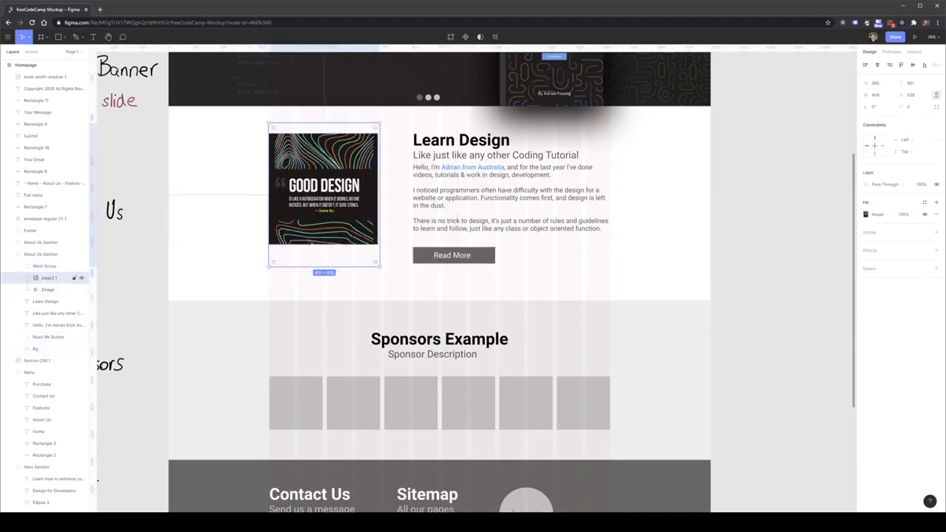
click(47, 289)
drag(297, 245, 296, 268)
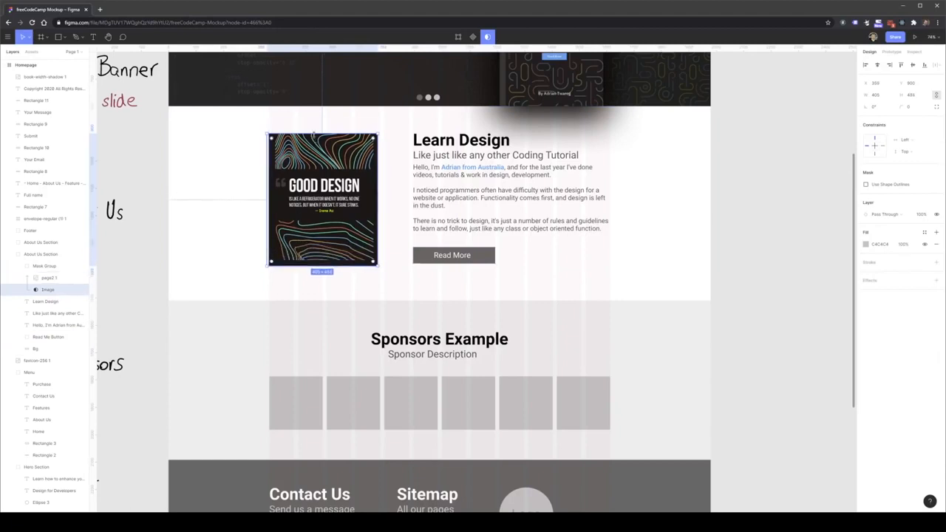
drag(314, 131, 313, 120)
click(391, 154)
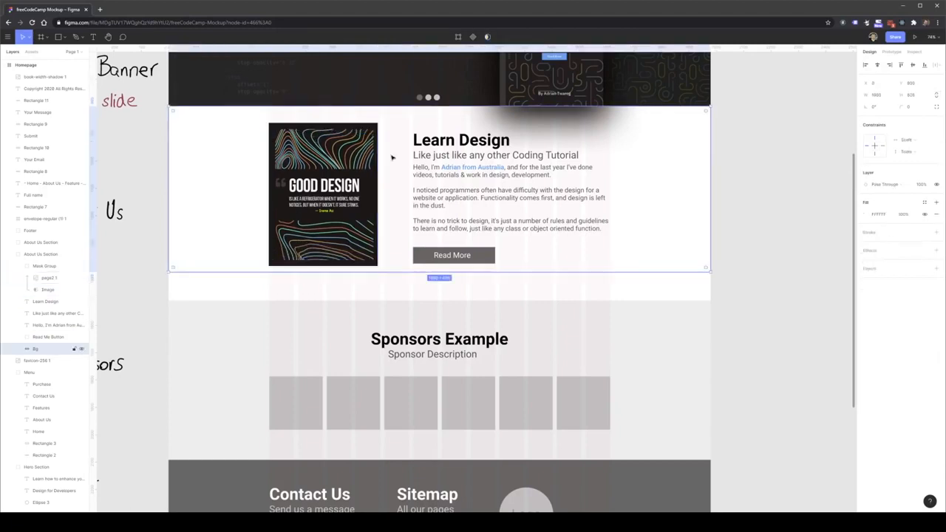
scroll(444, 236, up, 2)
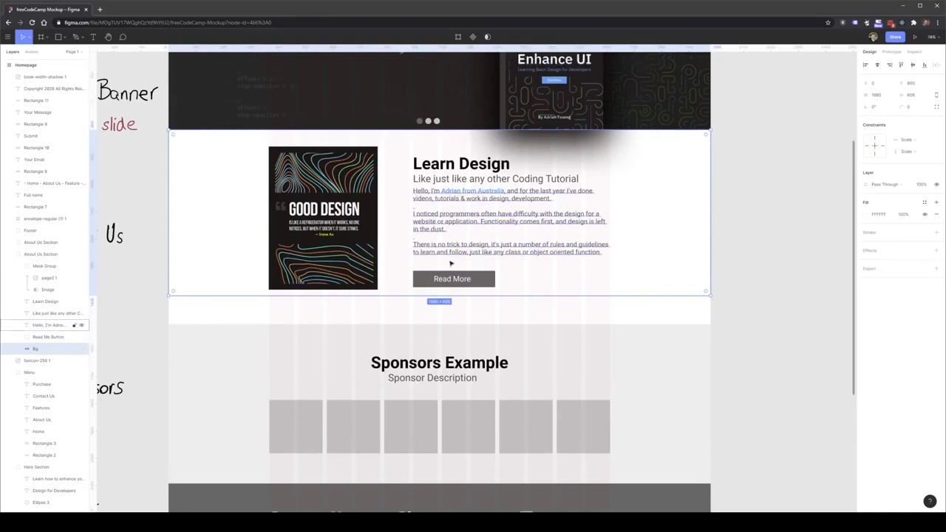
scroll(503, 299, up, 1)
- Fill the Read More button with the Enhance UI button's blue using the eyedropper
click(559, 337)
double_click(494, 292)
scroll(495, 296, up, 2)
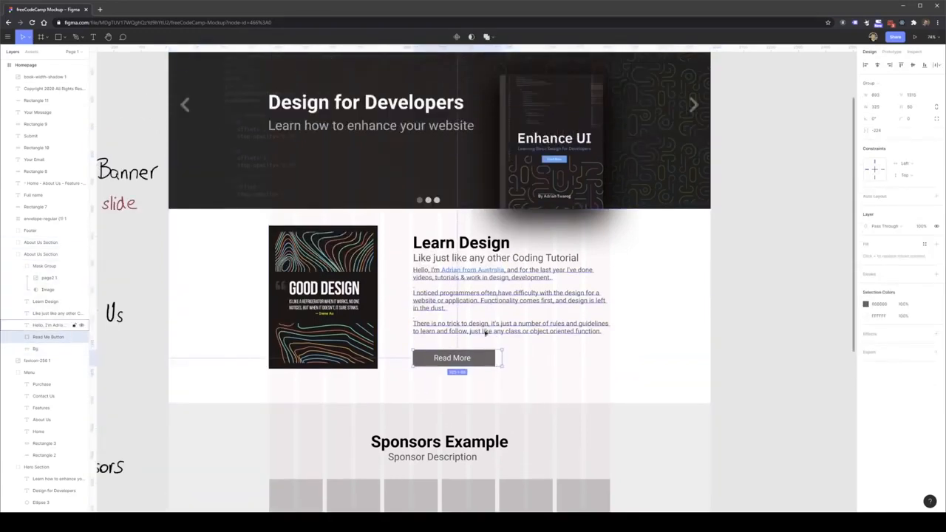
double_click(486, 369)
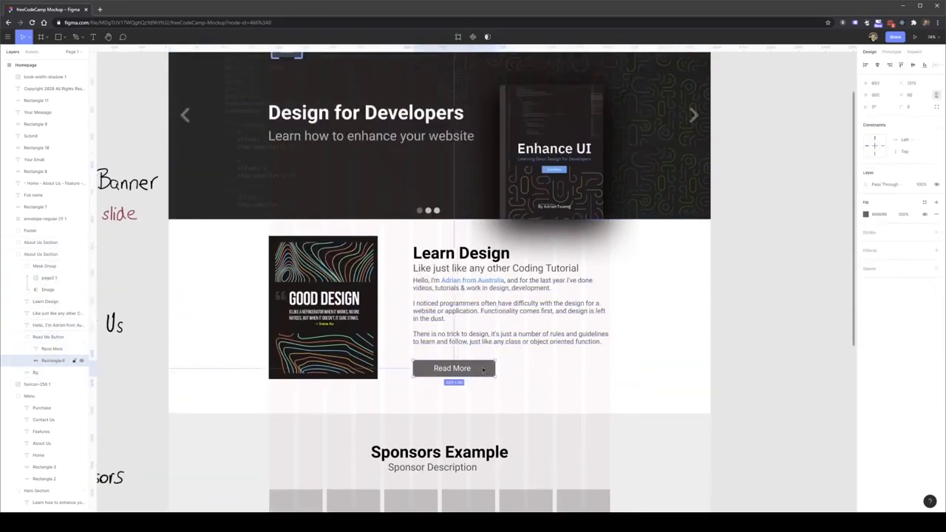
click(865, 215)
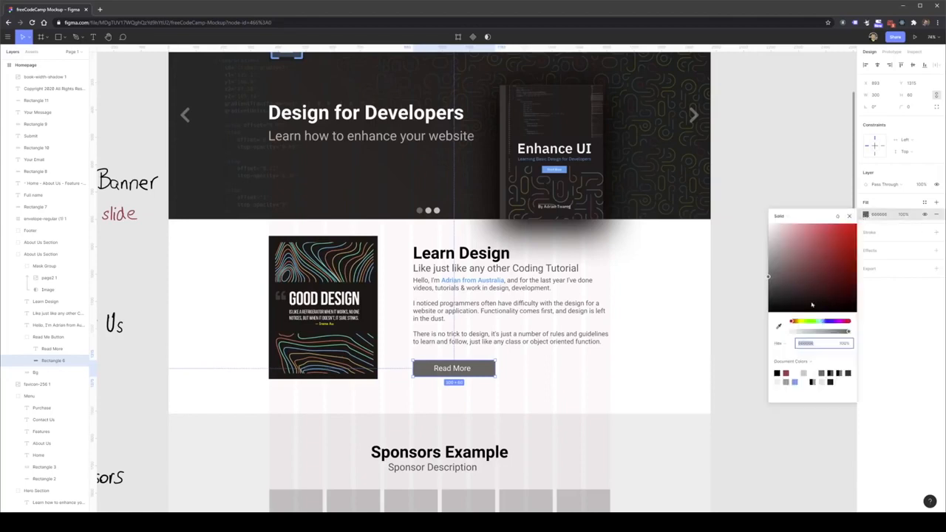
click(780, 327)
click(564, 170)
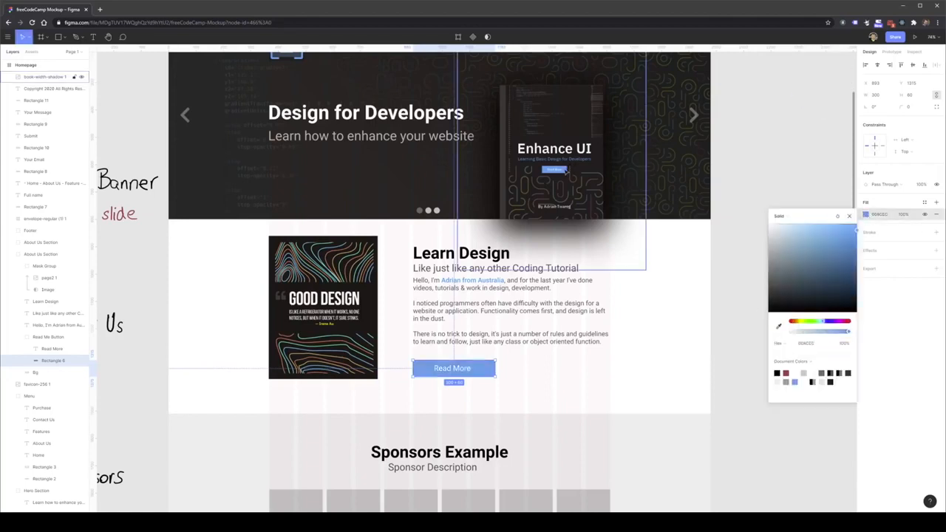
click(670, 303)
scroll(667, 286, up, 1)
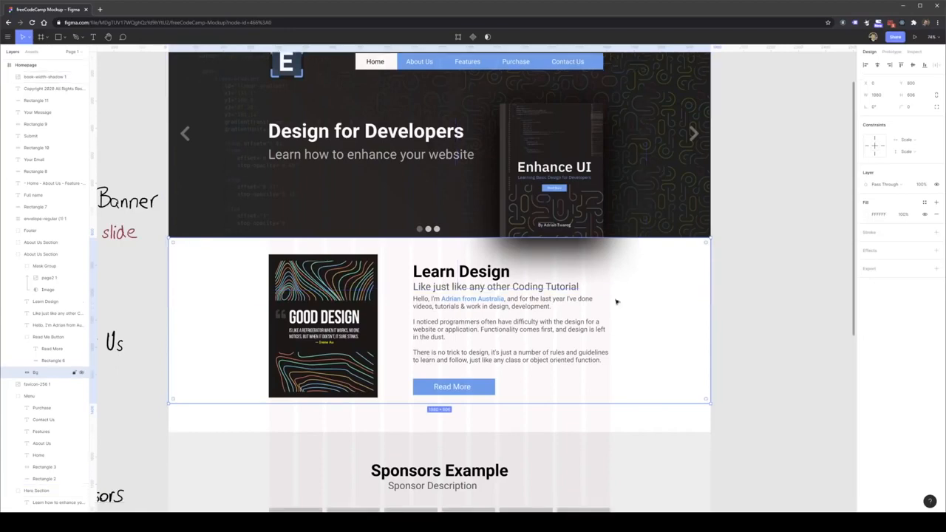
click(750, 289)
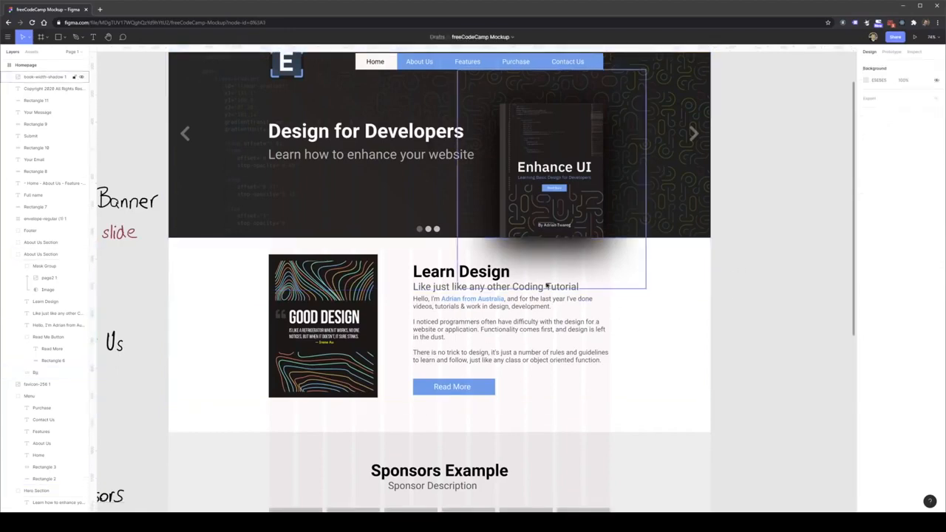
- Try dragging the Sponsors and footer sections up, then undo that move
scroll(547, 286, up, 3)
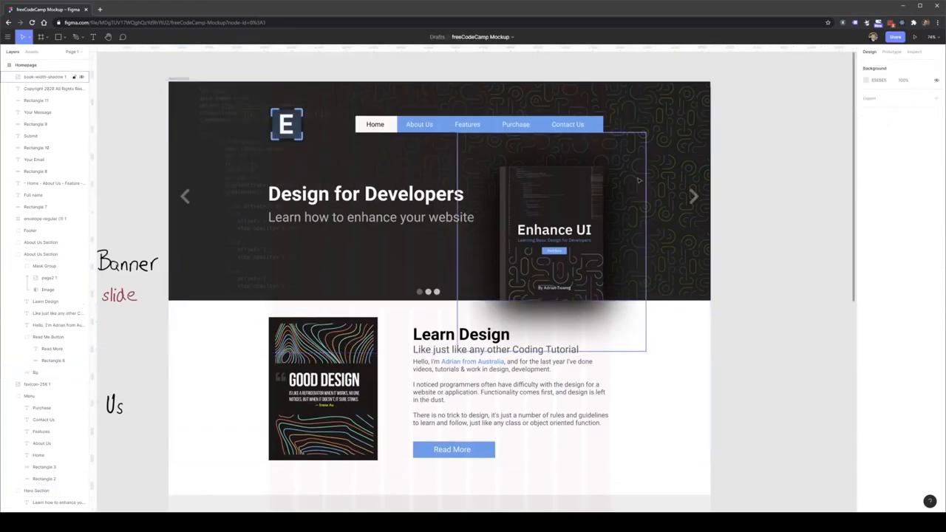
scroll(639, 181, down, 3)
scroll(361, 194, up, 3)
scroll(428, 246, down, 5)
click(554, 380)
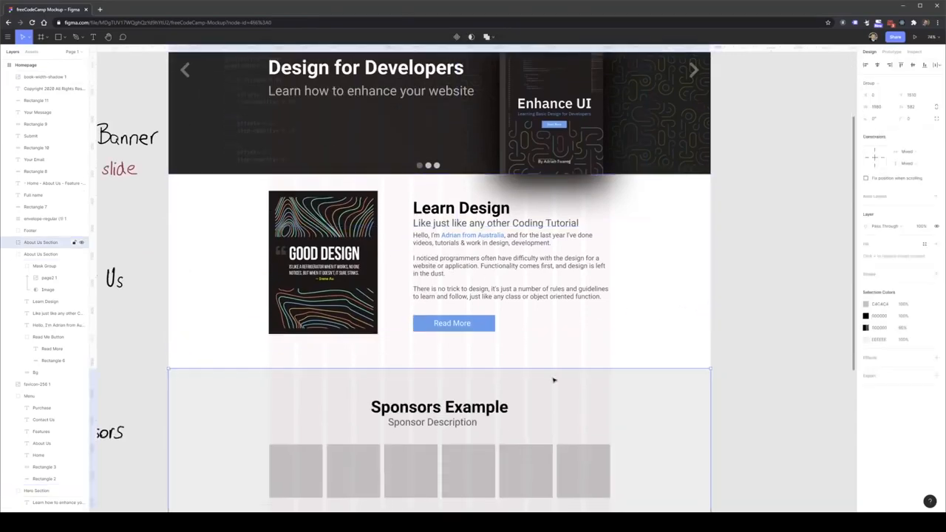
scroll(539, 350, down, 7)
ctrl+scroll(549, 310, down, 5)
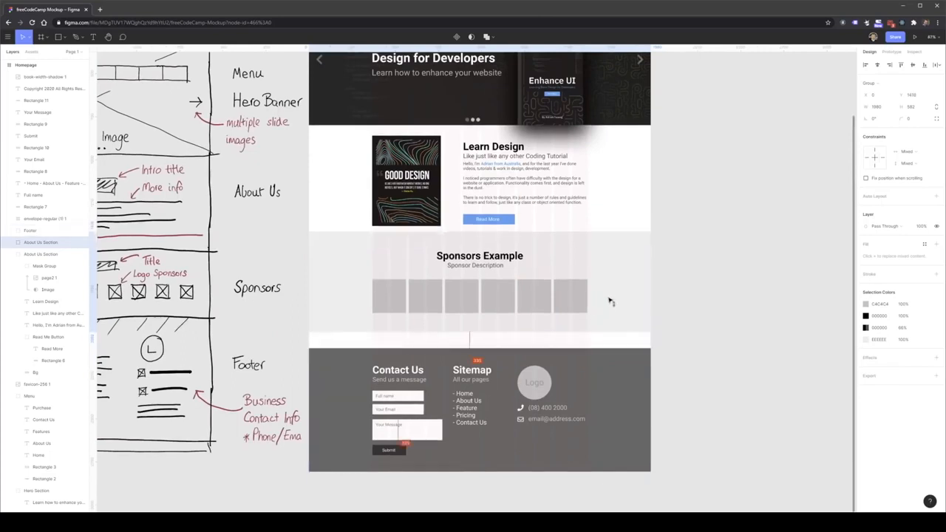
drag(653, 510, 607, 286)
key(ctrl+z)
click(703, 374)
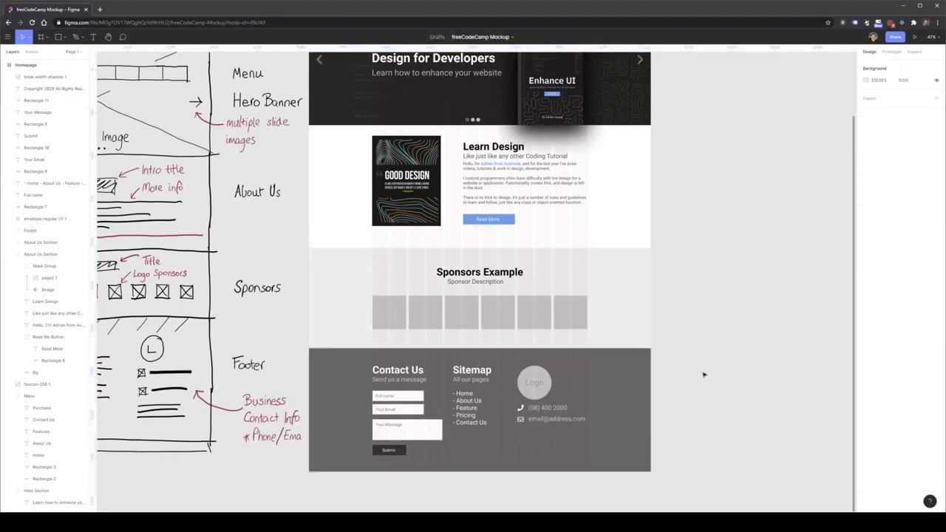
- Move the Sponsors section and footer up a few pixels together
scroll(660, 355, up, 1)
click(592, 306)
drag(698, 508, 479, 309)
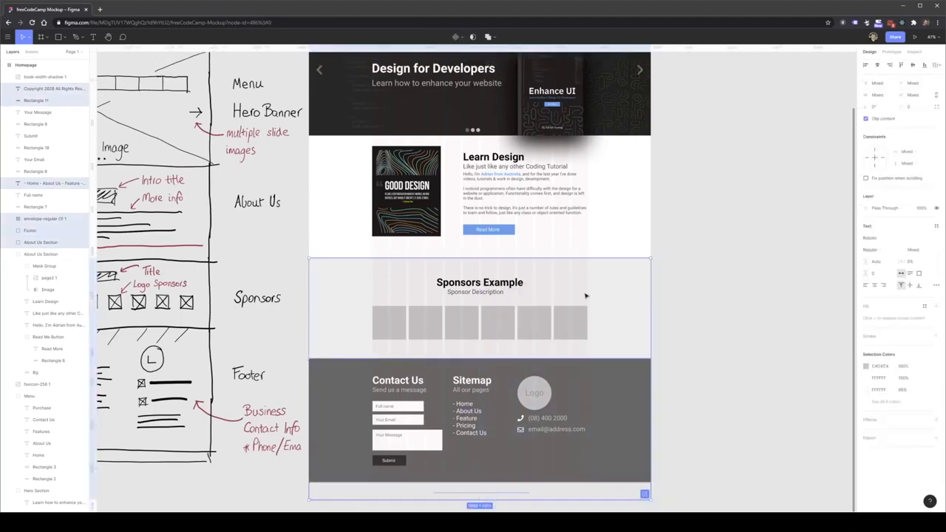
mouse_move(585, 295)
mouse_down()
mouse_move(585, 274)
mouse_move(587, 286)
mouse_up()
click(690, 289)
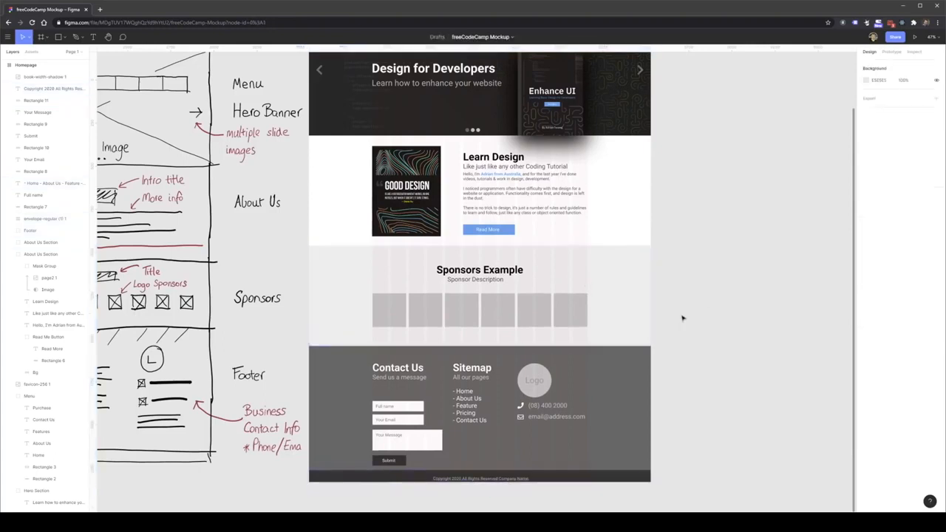
scroll(499, 298, up, 1)
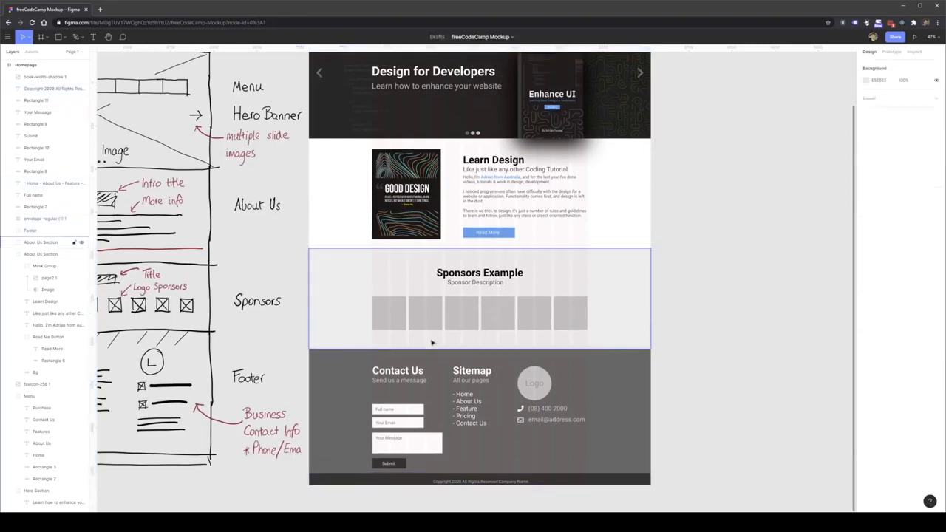
- Retitle the section 'Testimonials' with the subtitle 'What other people are saying'
double_click(461, 273)
double_click(480, 273)
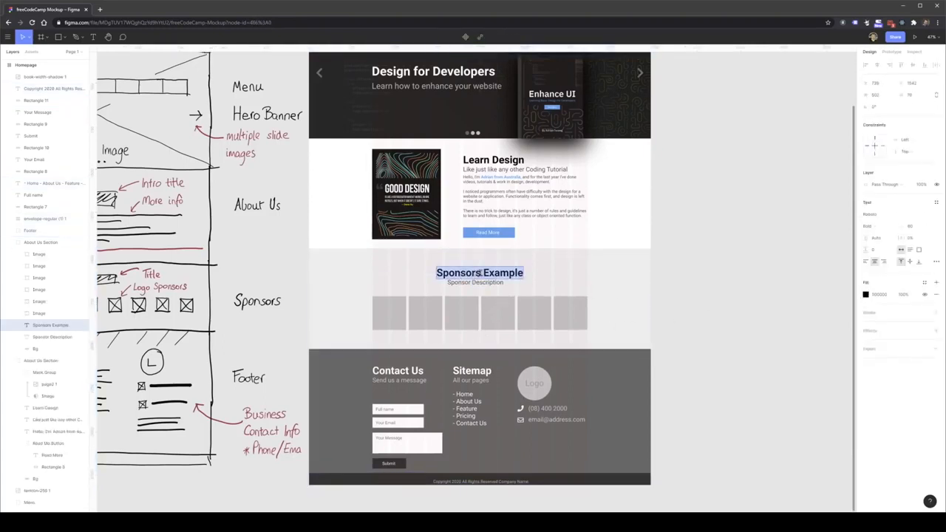
text(Te)
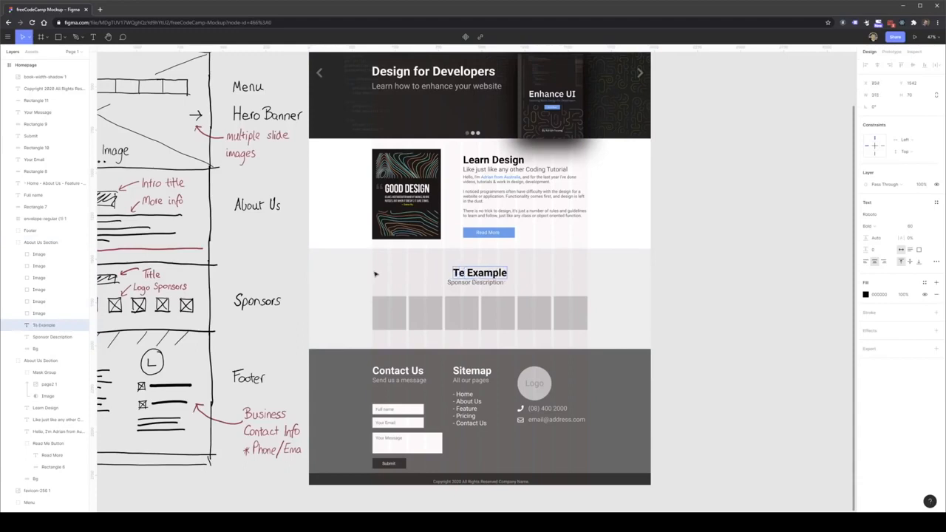
text(stimonials)
click(475, 283)
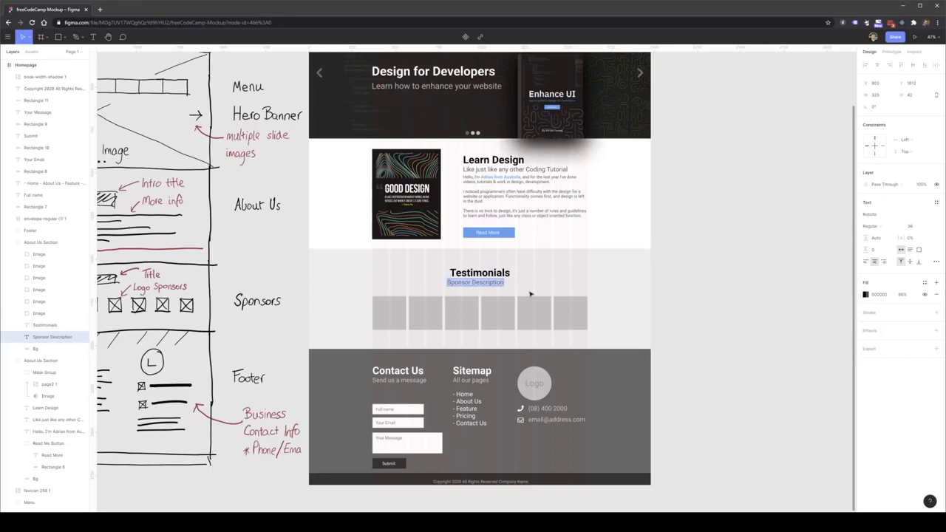
text(What otherpeople are saying)
key(Escape)
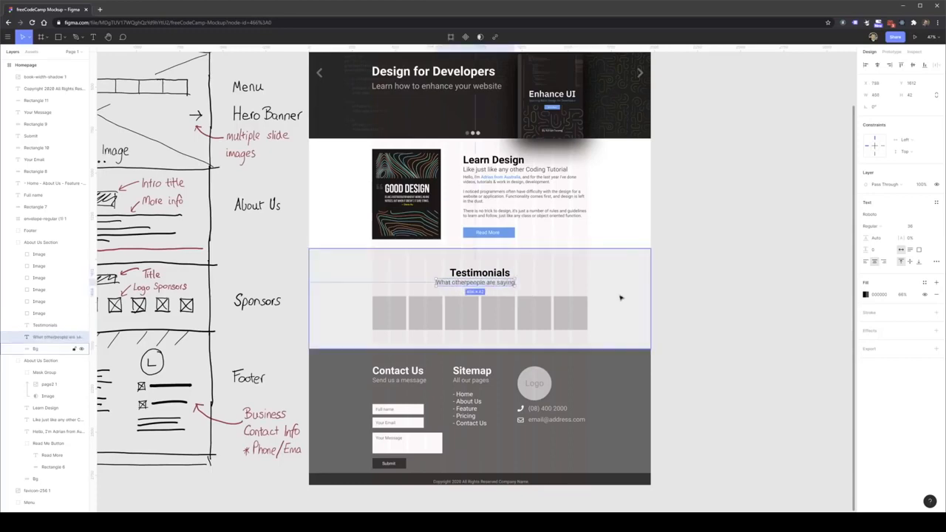
- Delete three of the small grey placeholder squares
click(422, 317)
drag(482, 317, 538, 329)
key(Delete)
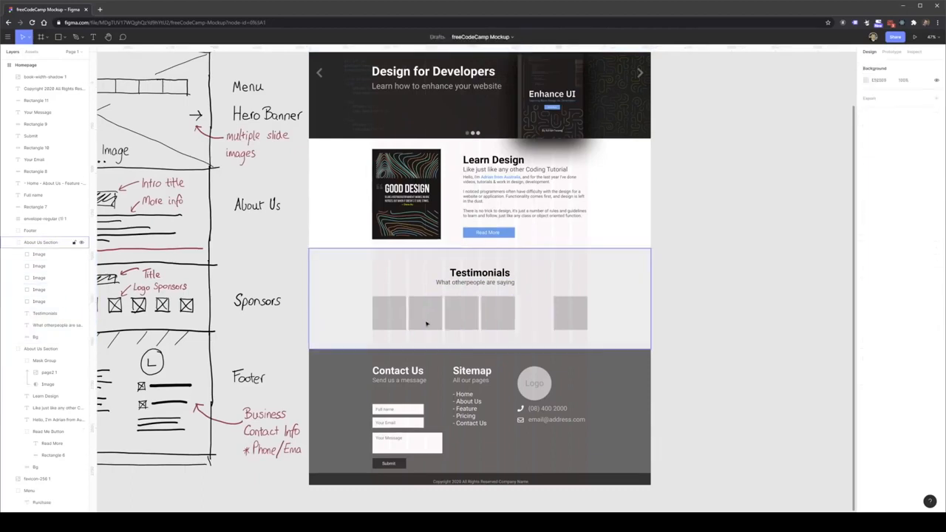
click(426, 323)
key(Delete)
click(492, 326)
key(Delete)
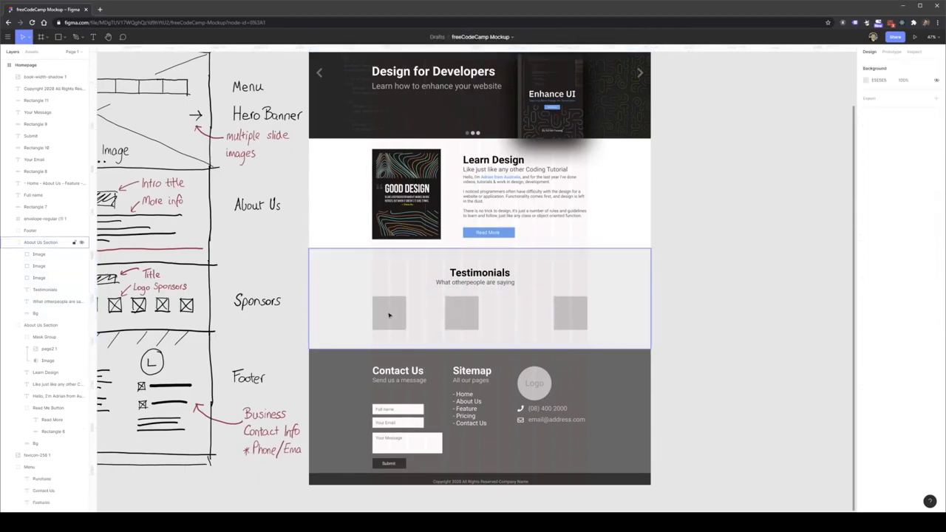
- Widen the remaining three placeholder cards to fill the row
click(389, 315)
click(397, 316)
drag(408, 314, 489, 315)
click(460, 316)
drag(518, 318, 515, 318)
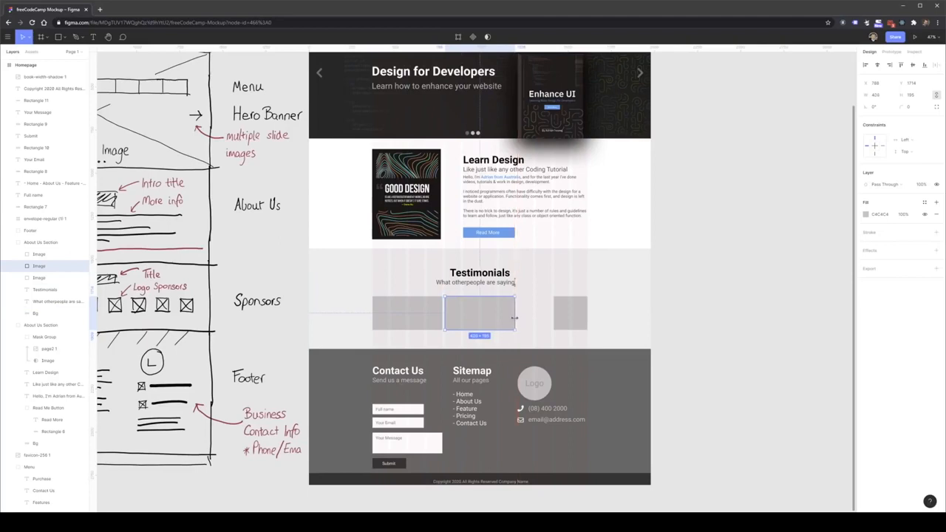
click(559, 316)
double_click(558, 316)
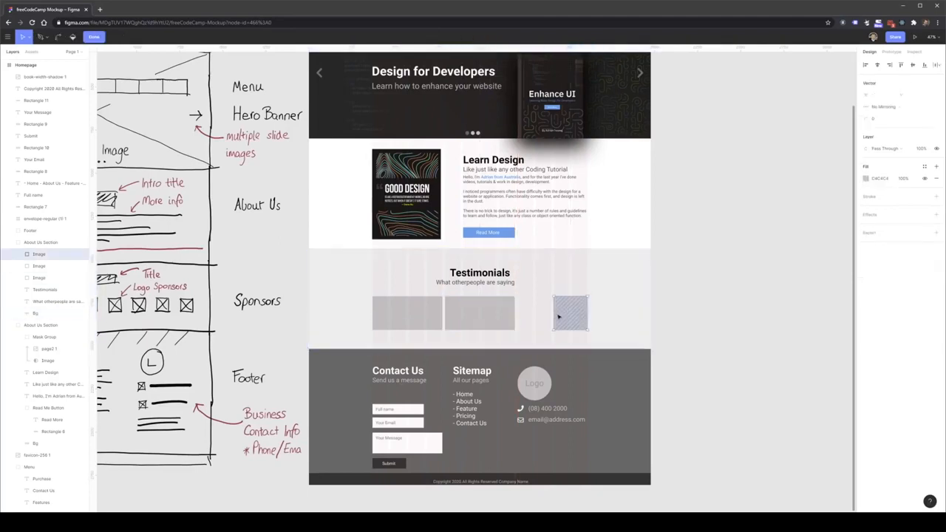
key(Escape)
drag(554, 314, 520, 312)
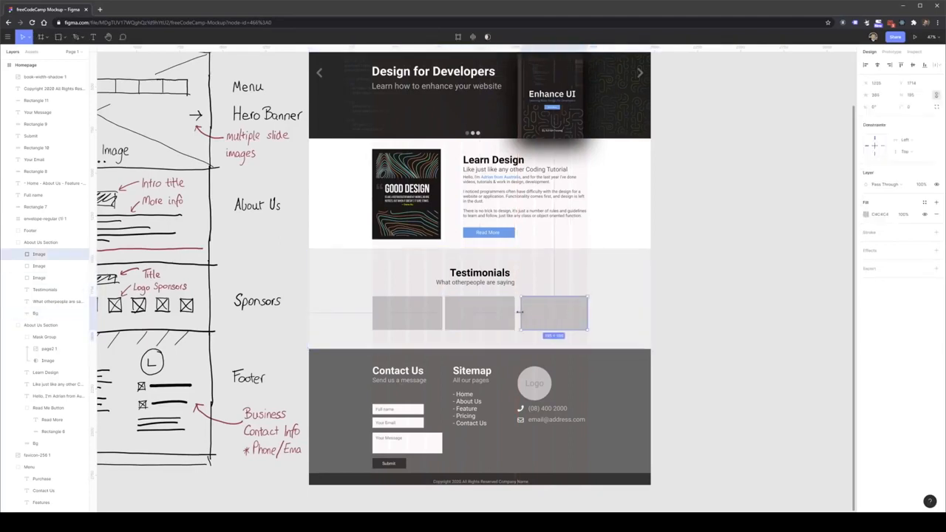
click(633, 311)
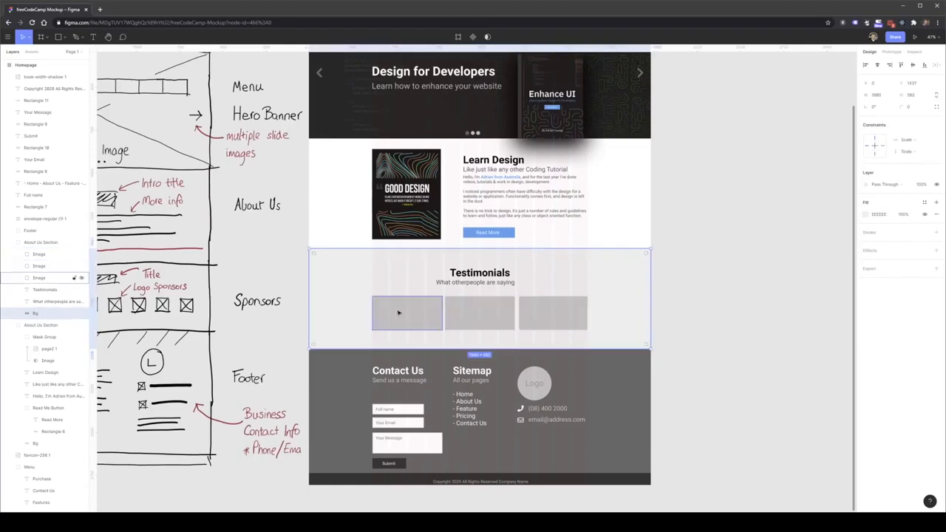
- Set the Testimonials background to the Read More button's blue via the eyedropper
scroll(491, 368, down, 1)
scroll(490, 368, up, 2)
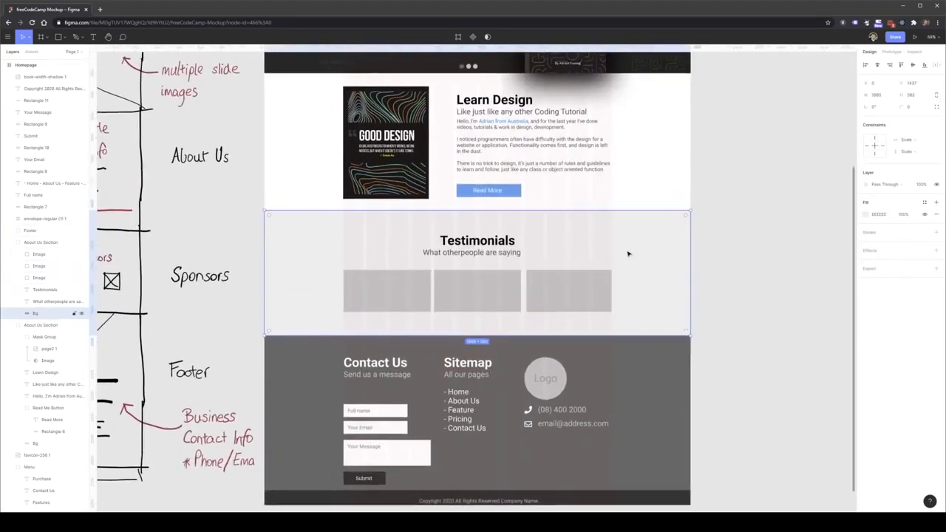
scroll(707, 274, up, 2)
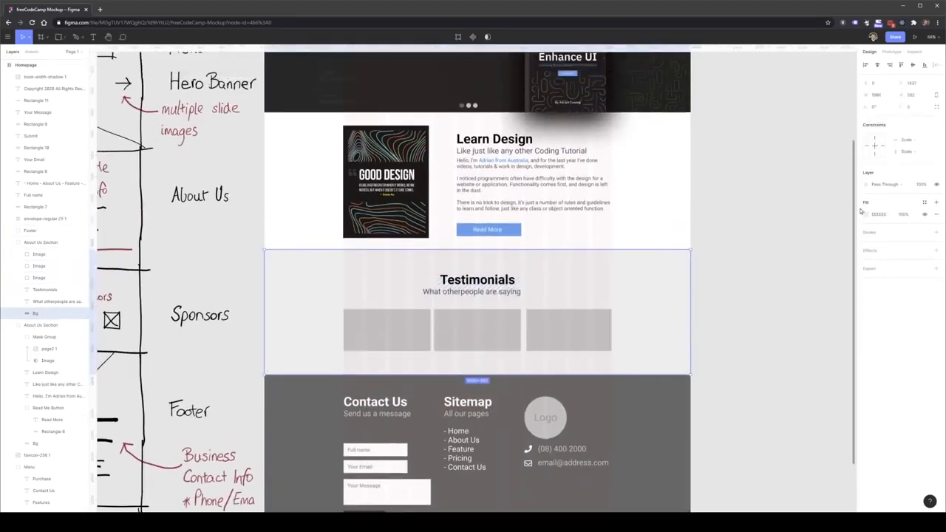
click(866, 215)
click(780, 326)
click(521, 229)
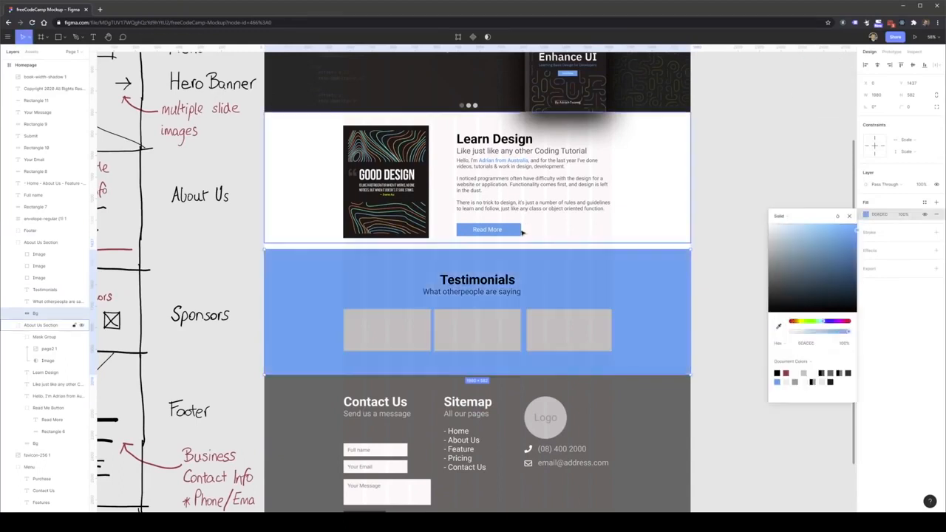
click(767, 205)
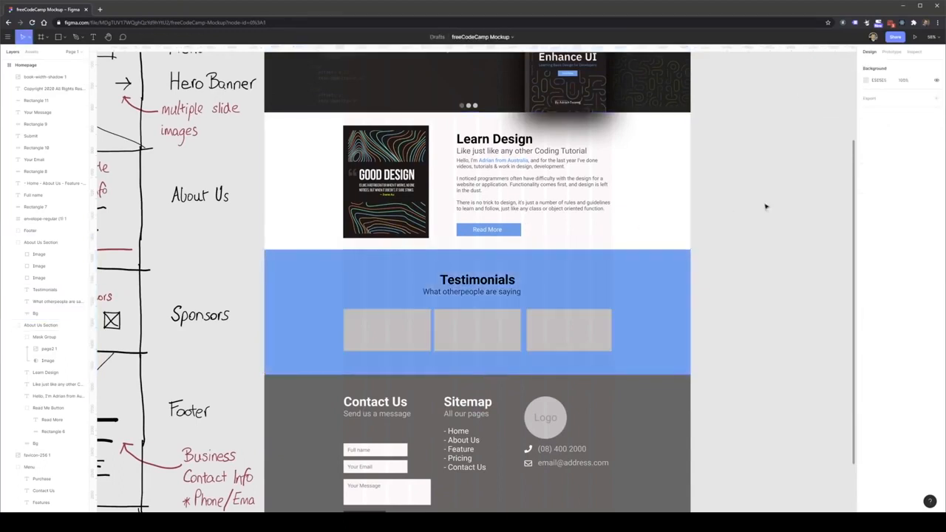
- Make the Testimonials heading and subtitle white and centre the heading
click(481, 279)
click(482, 281)
shift+click(497, 293)
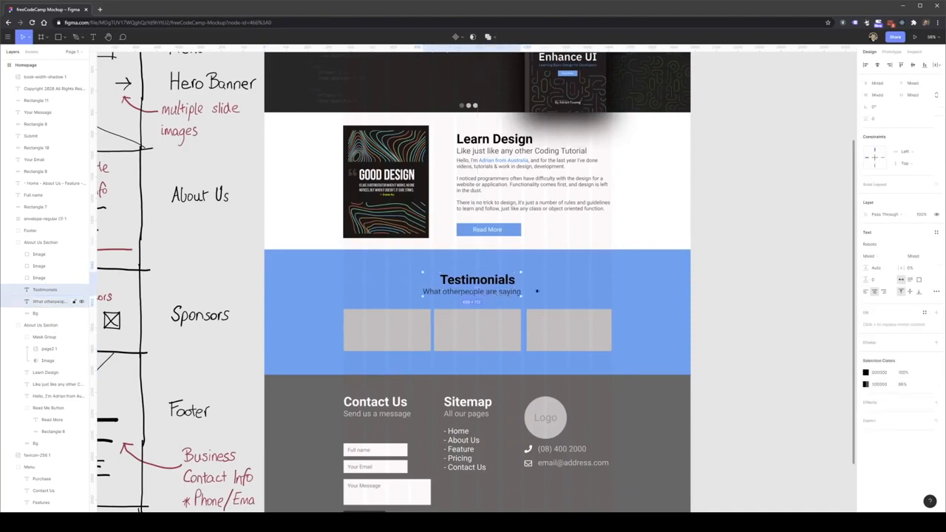
click(866, 373)
drag(825, 365, 722, 301)
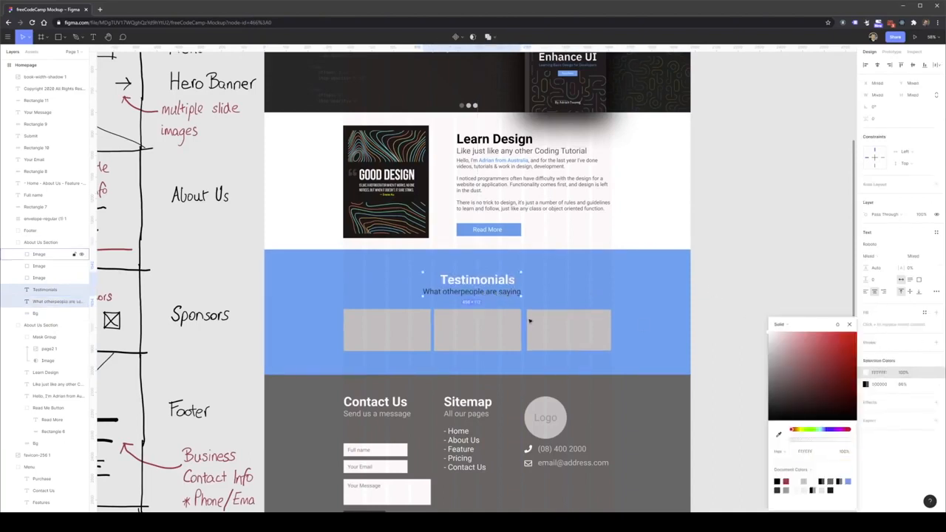
click(496, 295)
click(865, 295)
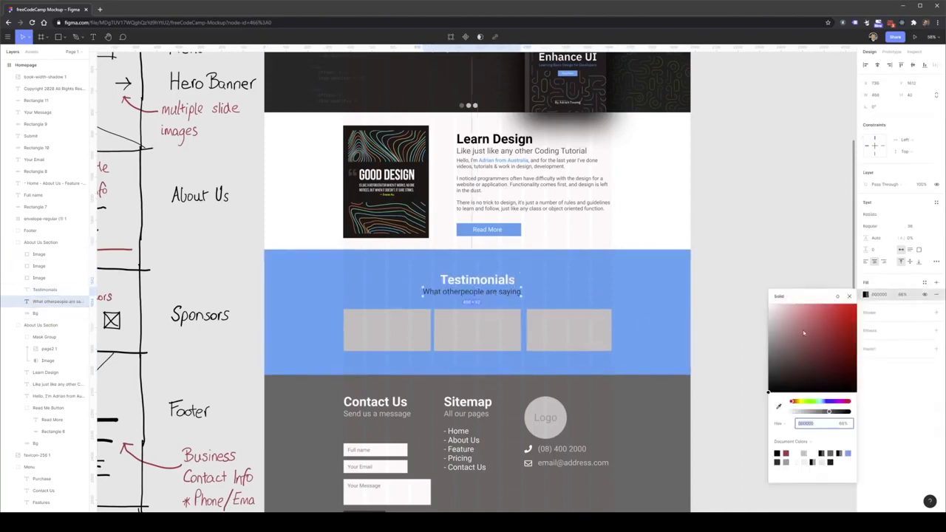
drag(824, 340, 537, 304)
click(473, 284)
drag(484, 282, 500, 294)
- Turn all three placeholder cards white
click(582, 286)
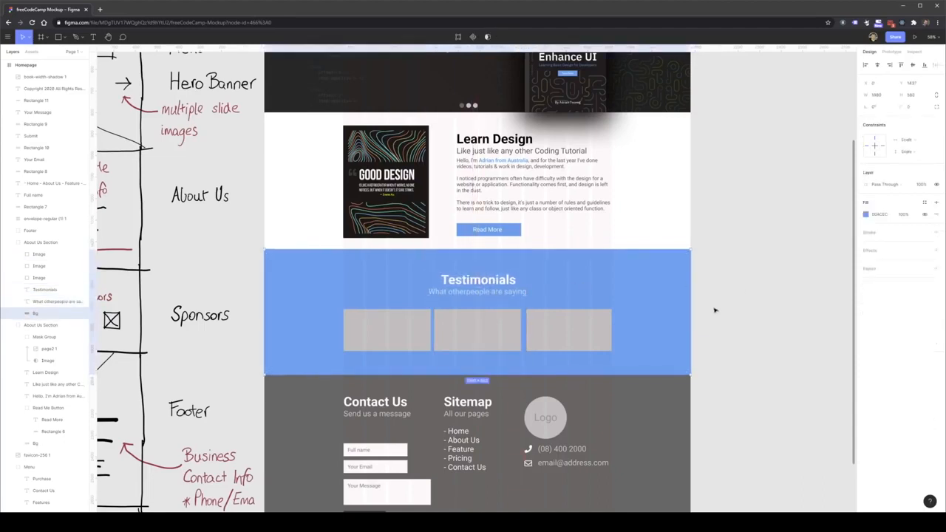
click(417, 331)
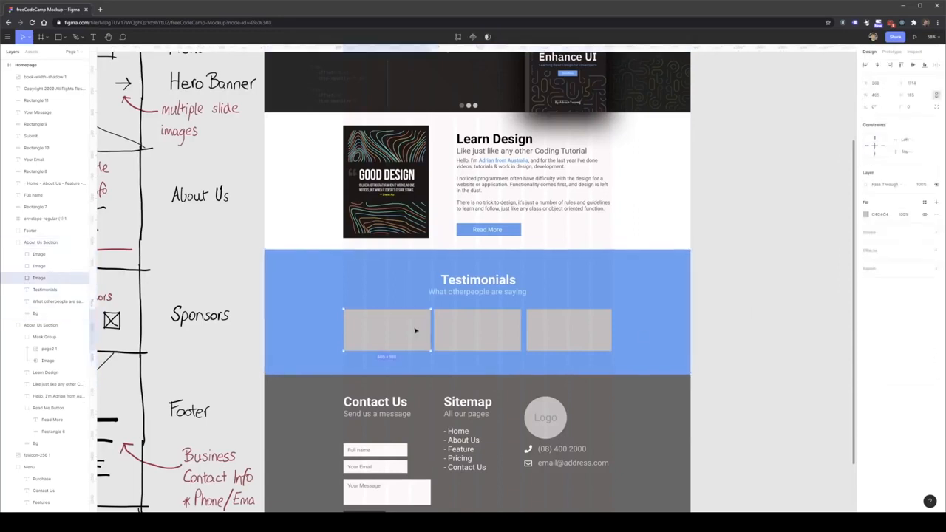
click(867, 214)
drag(788, 233, 752, 213)
click(465, 336)
click(866, 215)
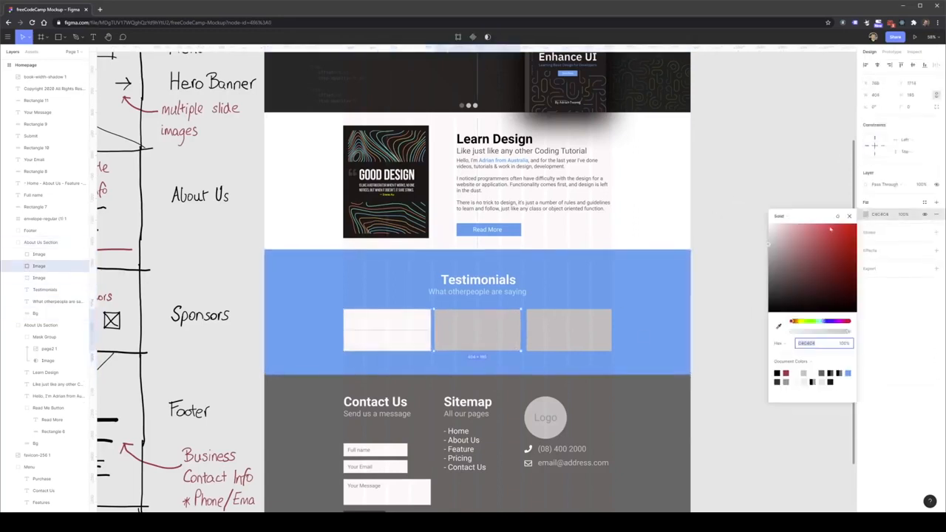
drag(788, 244, 769, 222)
click(564, 340)
click(867, 214)
click(728, 202)
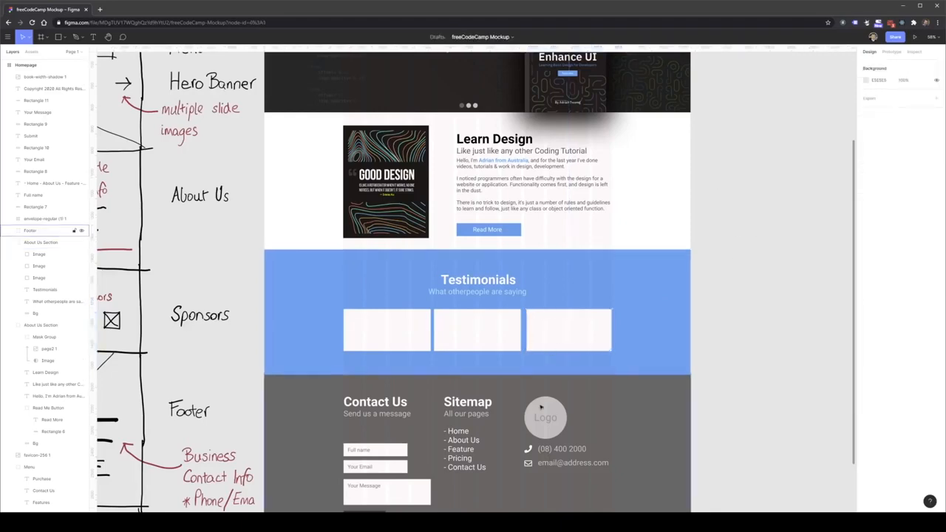
- Begin editing the Testimonials subtitle text
scroll(530, 411, up, 4)
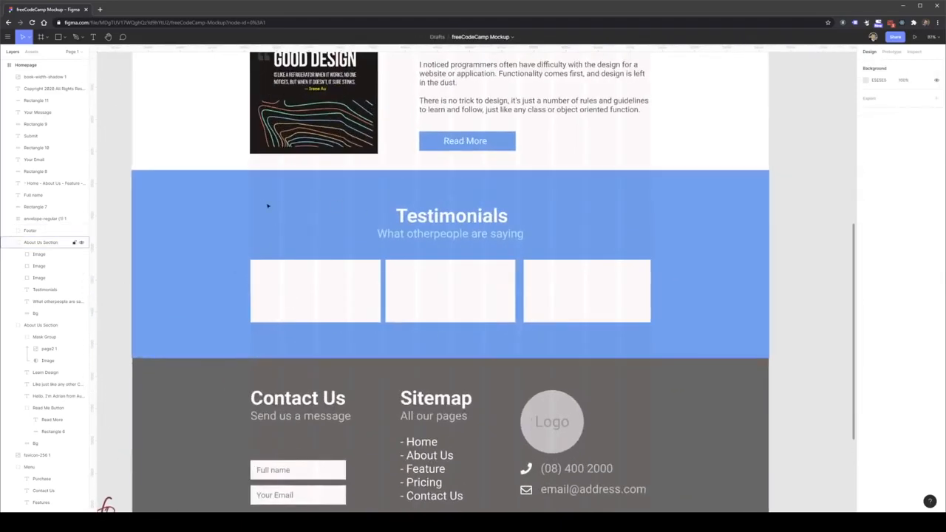
scroll(432, 251, up, 2)
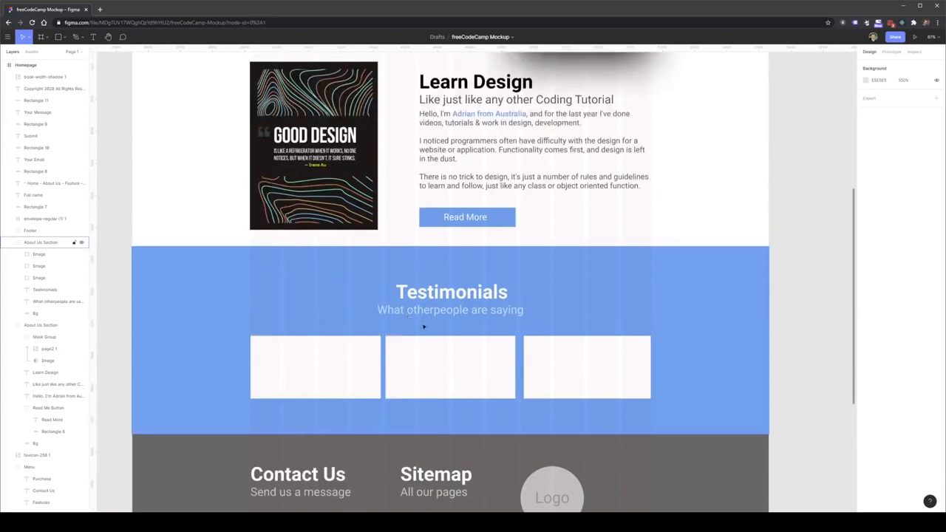
click(434, 311)
double_click(434, 311)
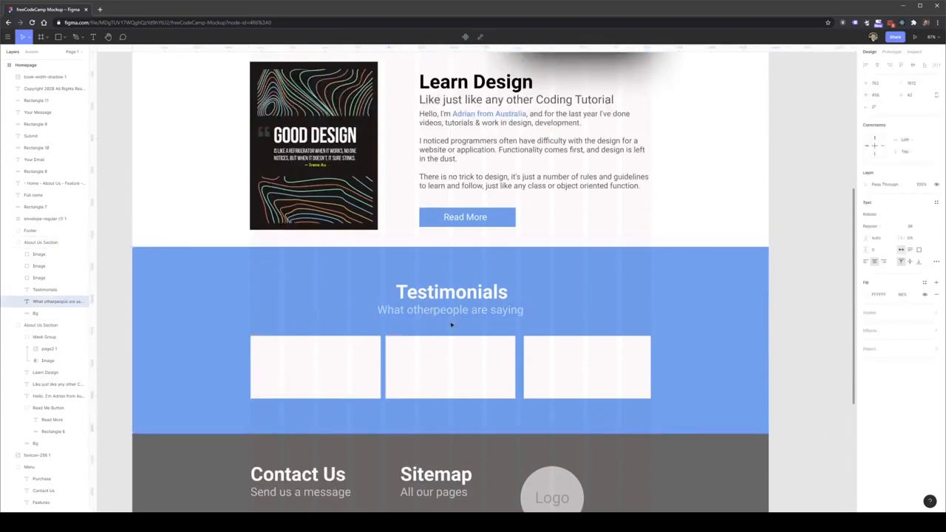
- Paste the testimonial paragraph into a text box in the first card at font size 18
click(749, 281)
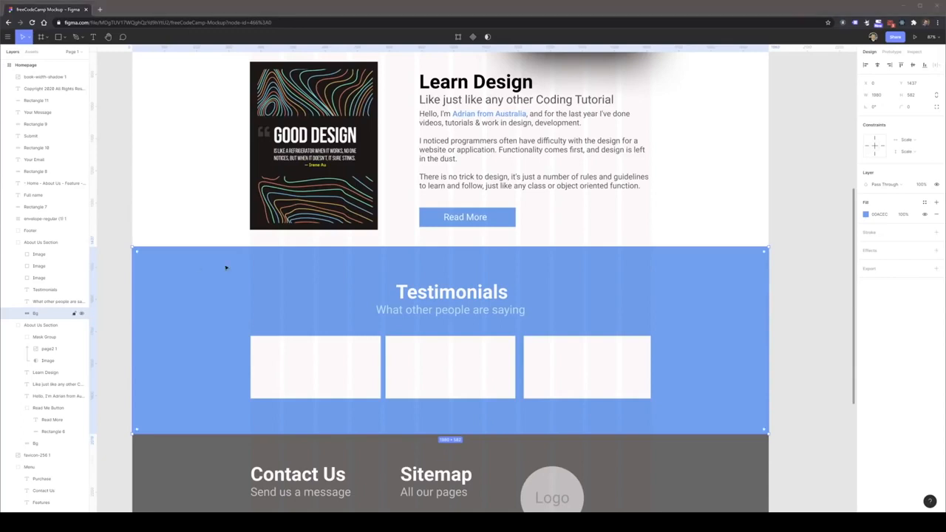
click(93, 36)
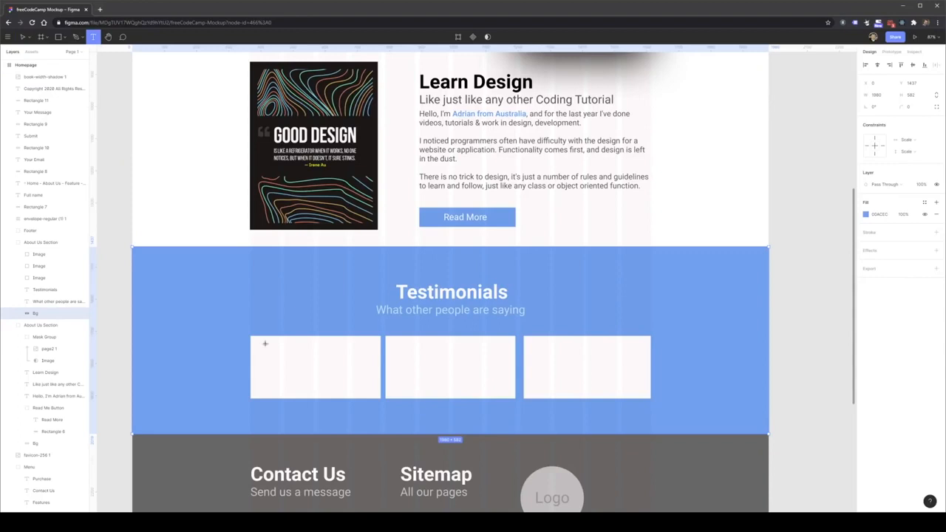
drag(257, 343, 366, 390)
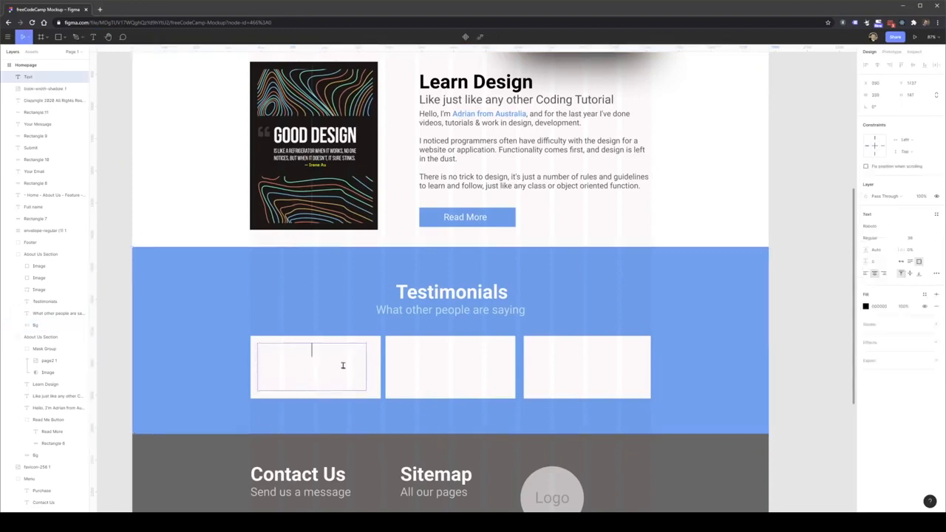
text(Adrian is skilled in both development and design. He has done videos for the Traversy media channel on various topics and even created a mockup of a re-design for the website.)
key(ctrl+a)
click(929, 237)
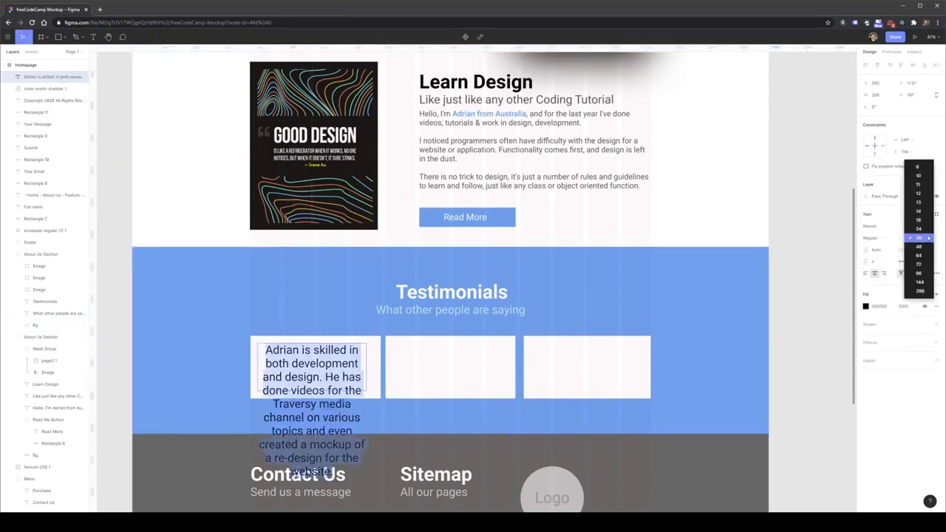
text(18)
key(Return)
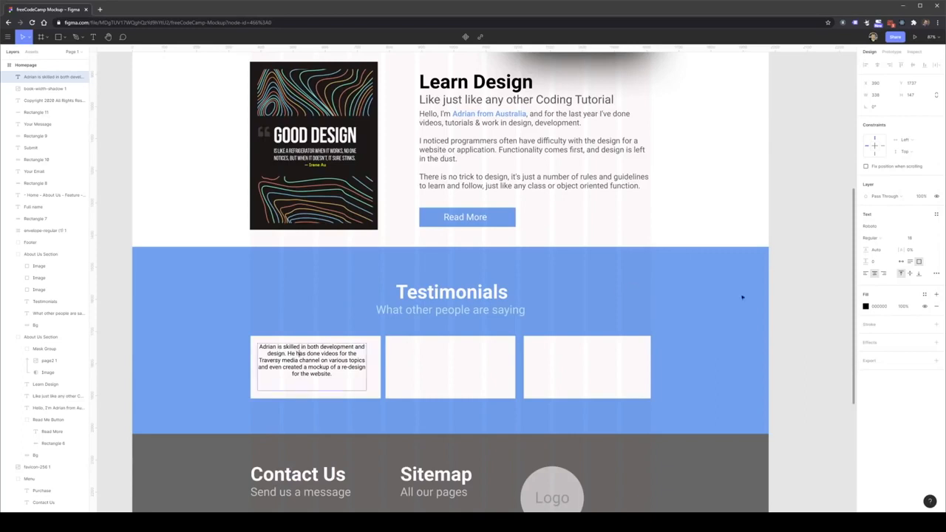
- Set the testimonial text to 60% opacity and centre it in the card
key(ctrl+a)
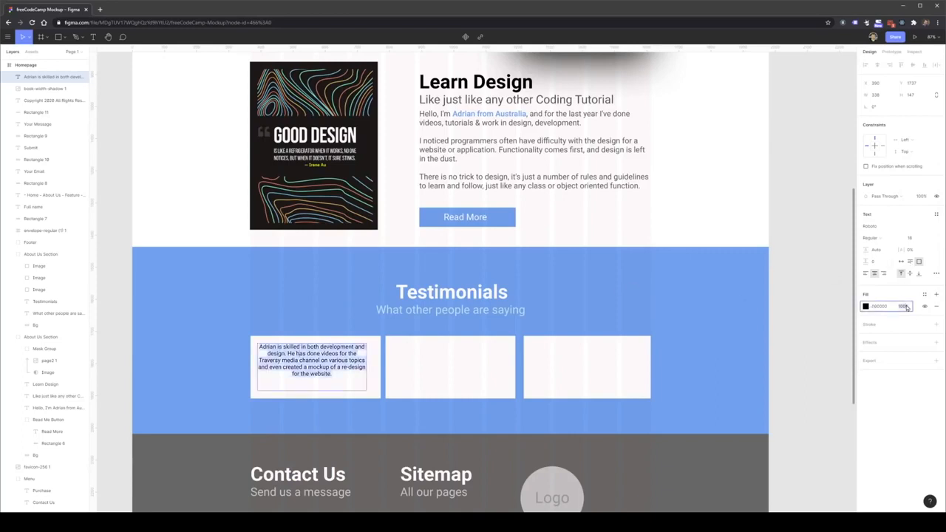
text(60)
key(Return)
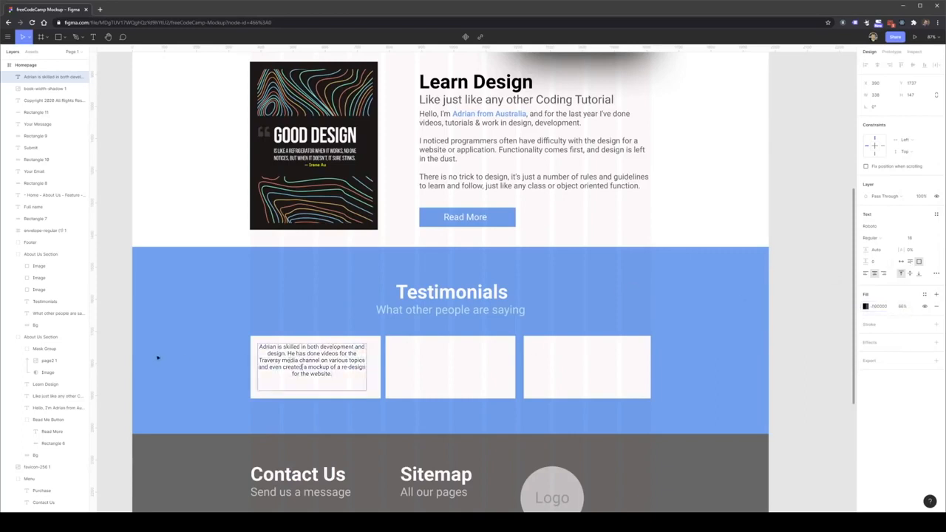
key(Escape)
drag(312, 360, 315, 385)
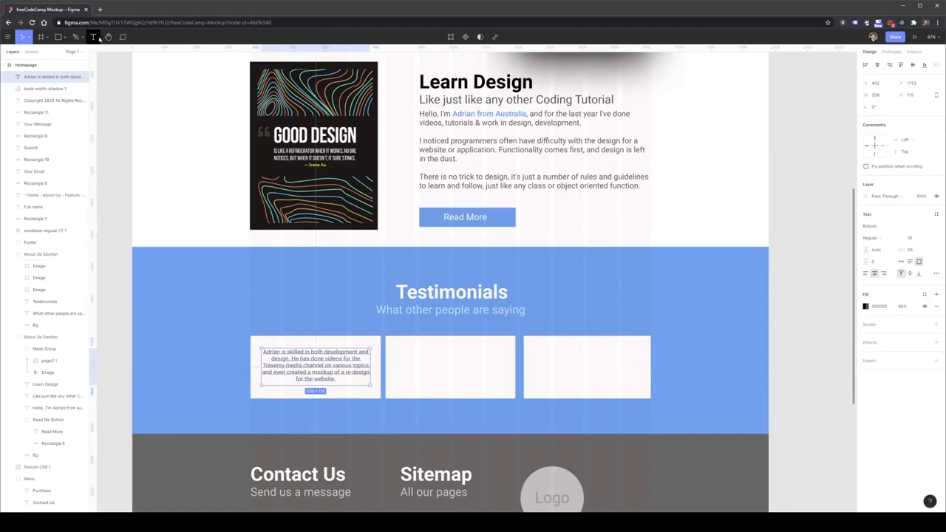
- Add a bold 'Traversy Media' name centred beneath the quote
key(Return)
click(288, 393)
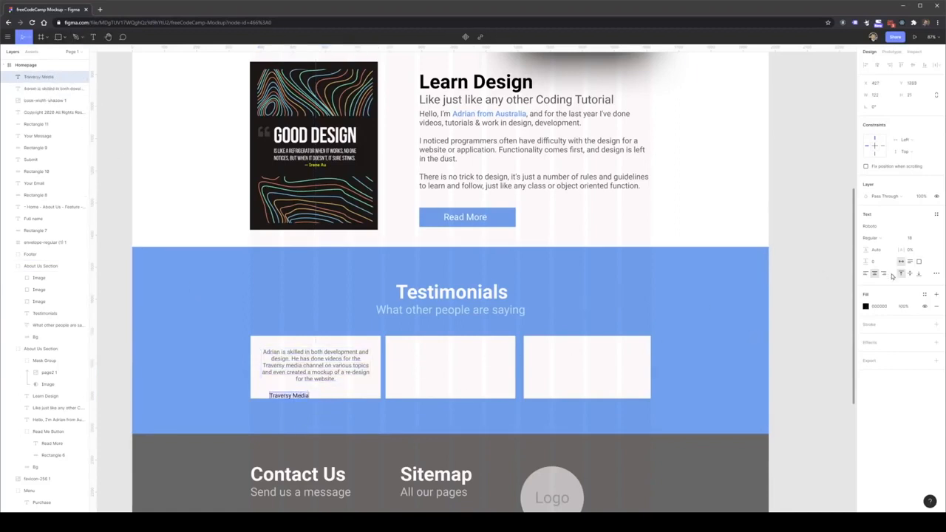
click(891, 241)
click(876, 278)
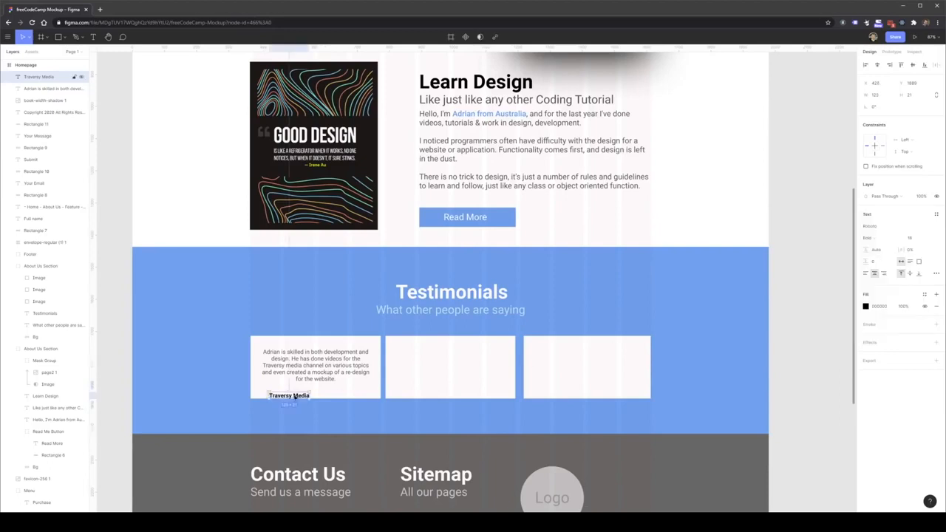
drag(299, 397, 324, 393)
click(407, 422)
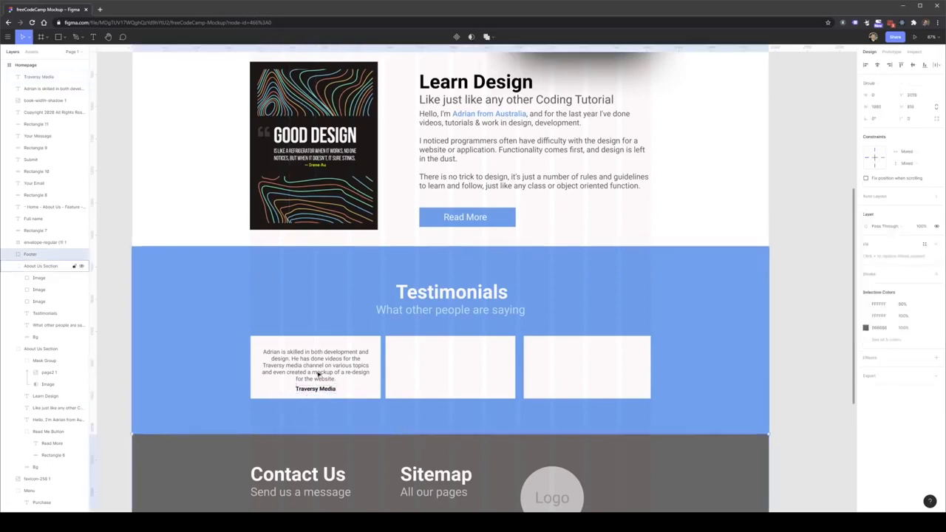
- Wrap the quote in quotation marks and copy the quote and name into the other cards
double_click(268, 354)
click(267, 352)
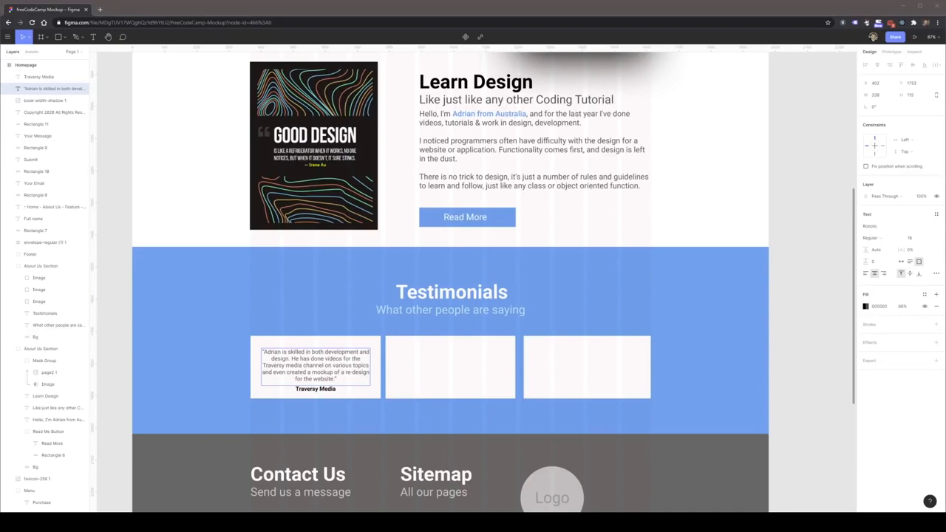
click(316, 358)
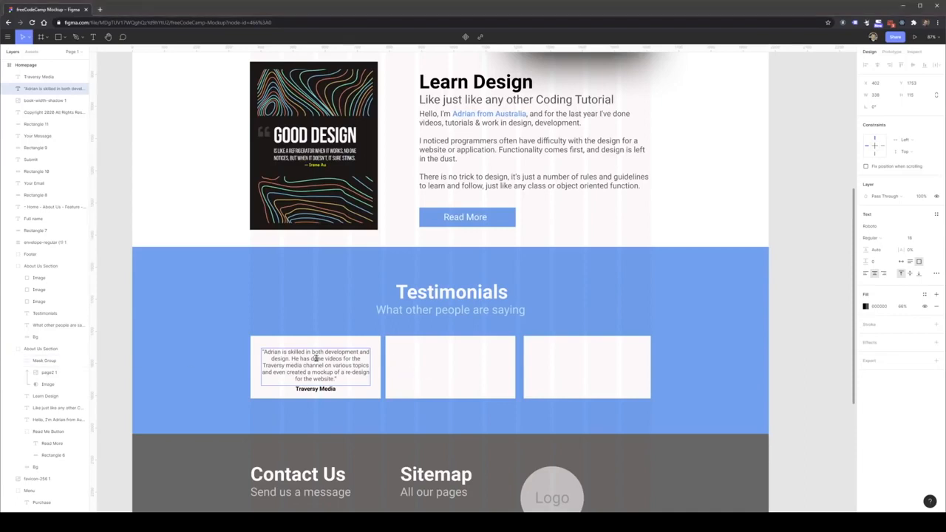
shift+click(330, 389)
drag(323, 373, 599, 374)
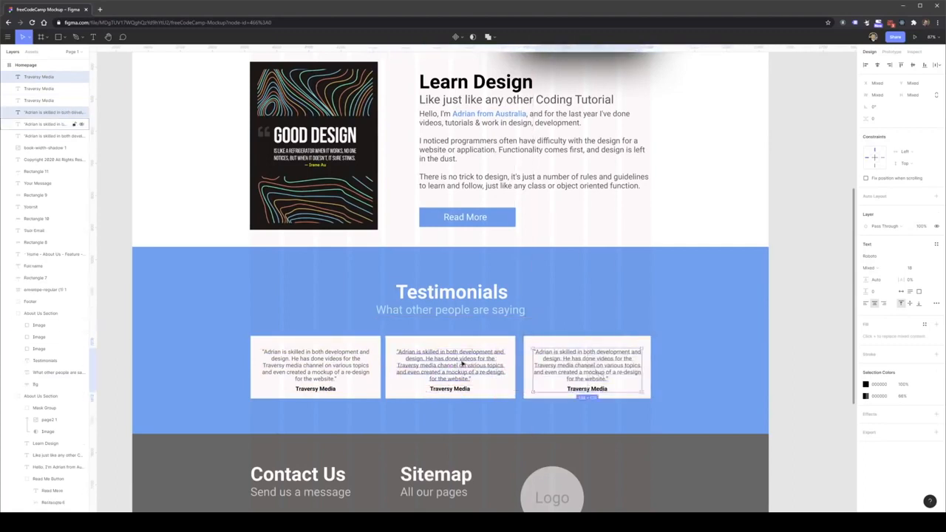
- Align the quote and name texts across all three cards, nudging them slightly up
click(462, 364)
shift+click(465, 391)
drag(463, 372, 465, 372)
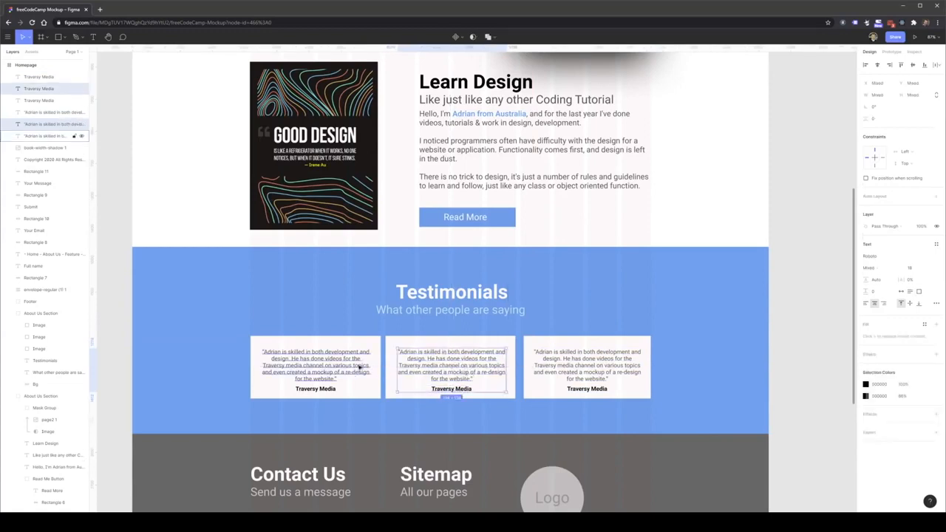
shift+click(360, 367)
shift+click(314, 389)
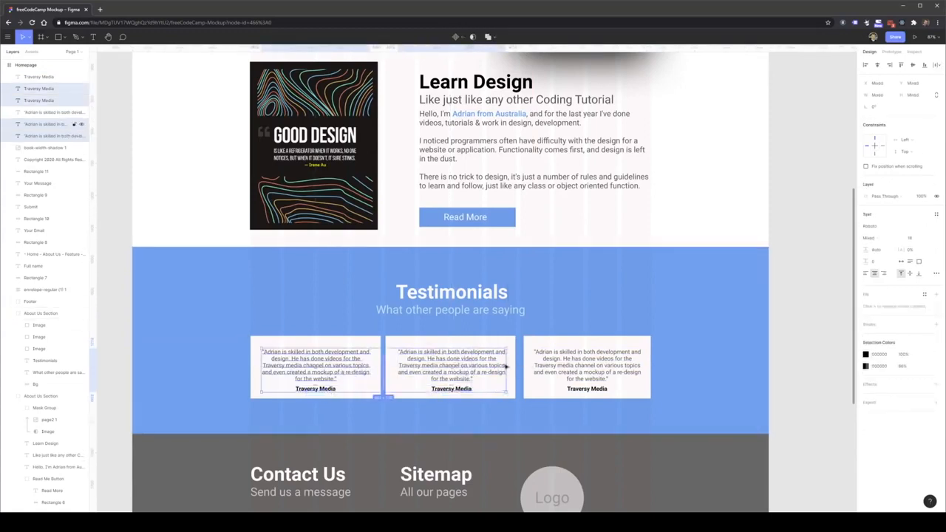
shift+click(574, 374)
shift+click(598, 390)
drag(616, 369, 618, 368)
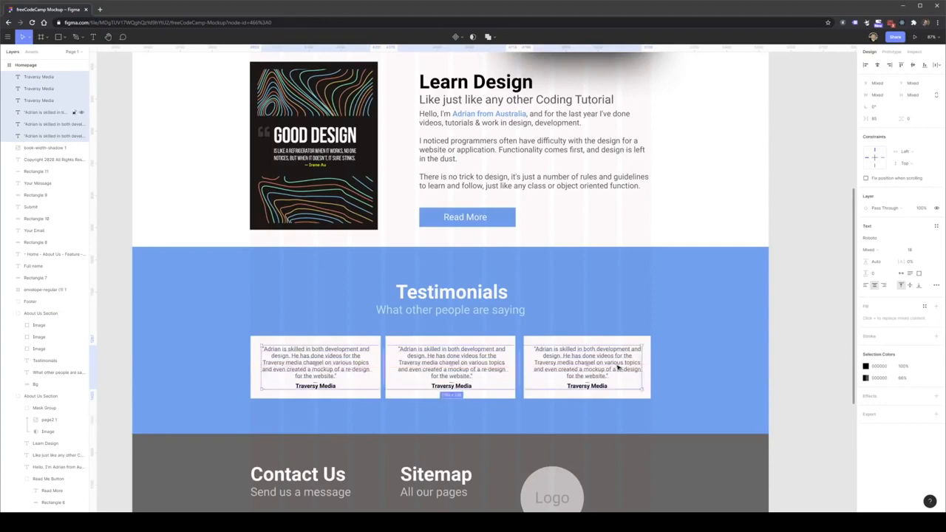
click(301, 320)
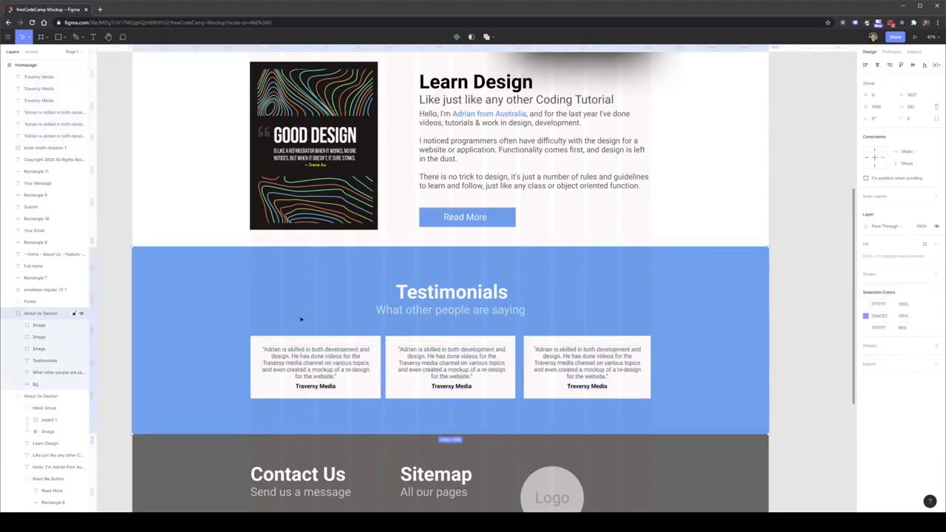
- Replace the middle card's quote with a new testimonial, dropping its last sentence
double_click(453, 370)
text("Adrian is one of the most well spoken people I know. His ability to distill complex topics into easy to understand parts makes learning easy and fun. On top of that his design skills are so good. I wish I could design half as well as him.)
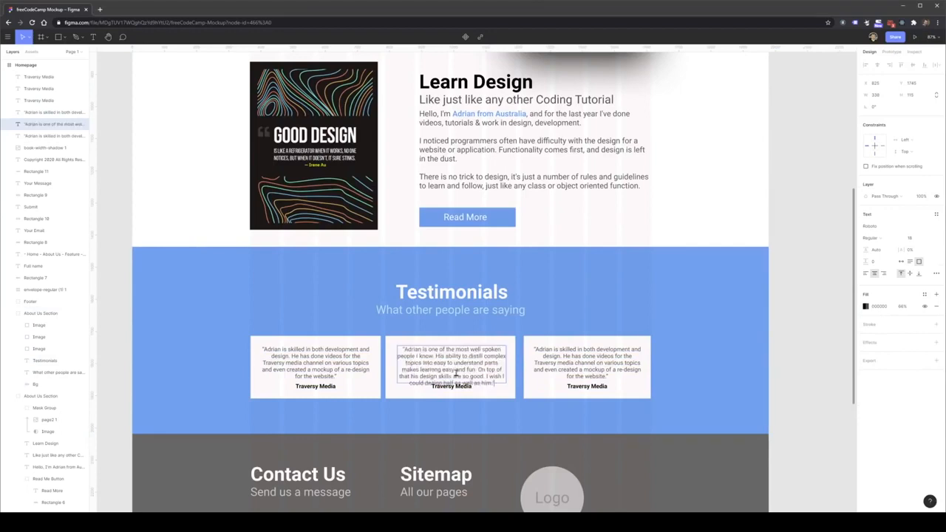
key(Escape)
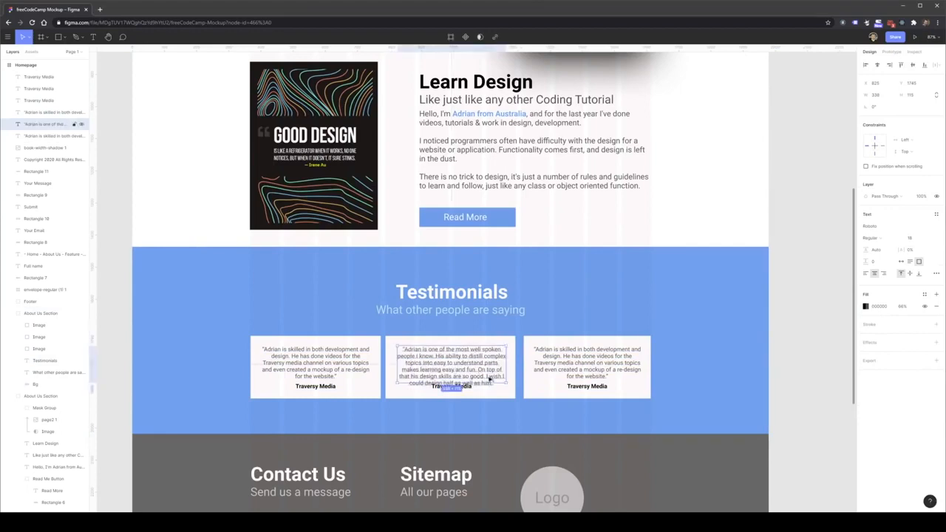
double_click(490, 379)
drag(485, 376, 492, 381)
key(BackSpace)
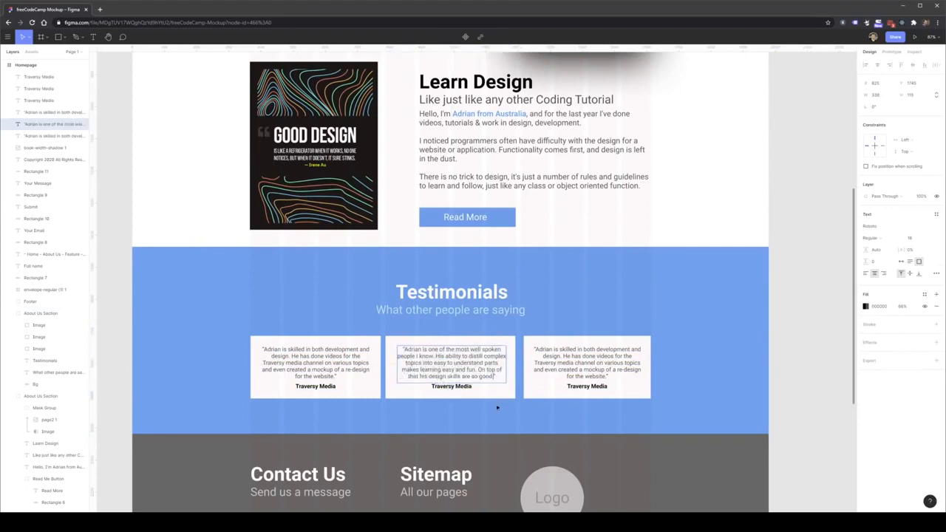
key(Escape)
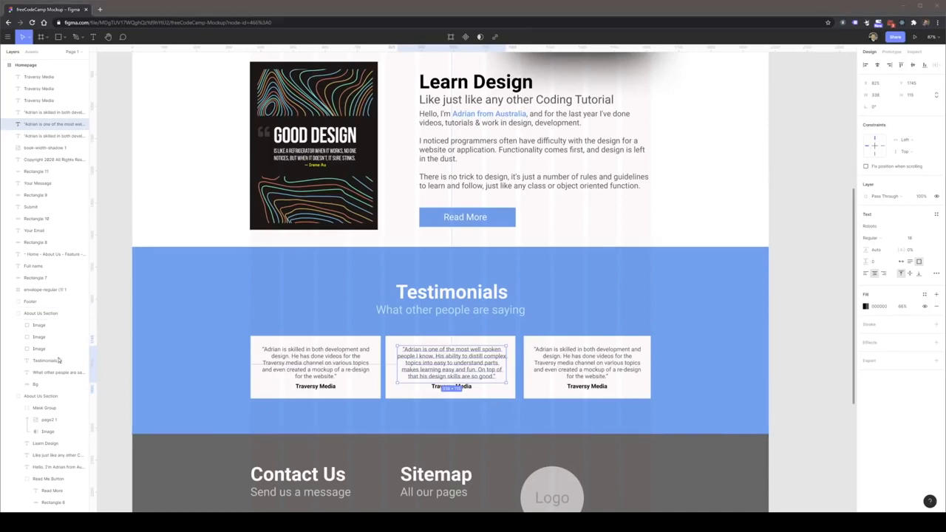
- Change the middle card's attribution to Web Dev Simplified
double_click(465, 385)
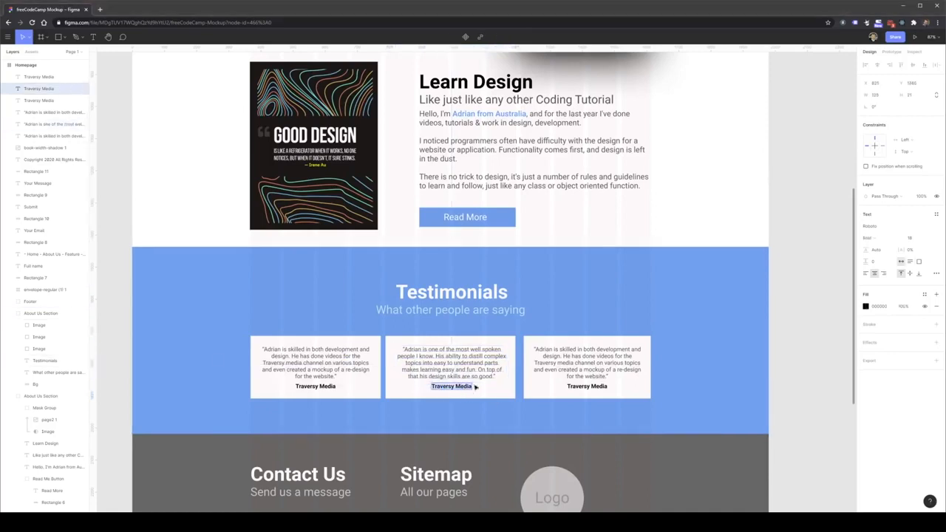
text(Web Dev Simplified)
click(188, 385)
scroll(637, 363, down, 1)
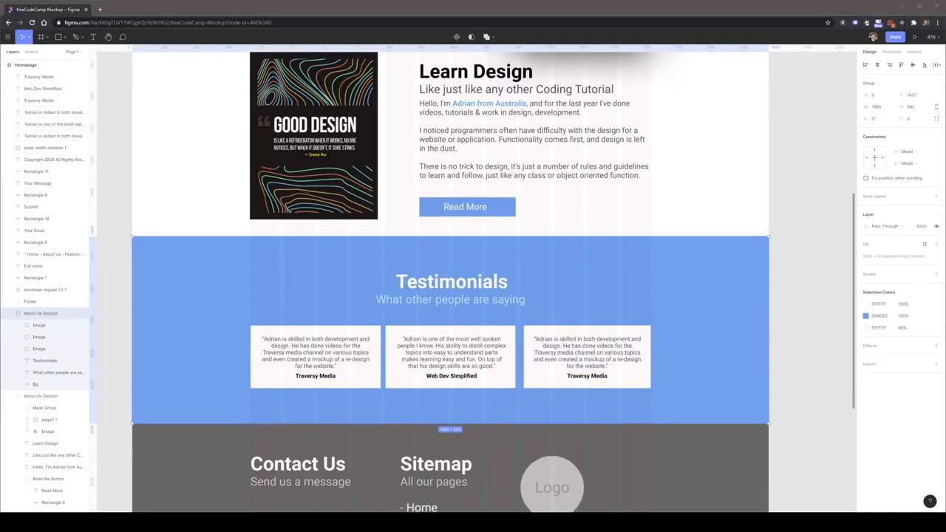
- Replace the right card's quote with a new testimonial credited to DevEd
double_click(587, 353)
text(It's very hard these days to find someone who understands both the technical side of development just as well as the UI/UX aspect. Adrian is one of them, he's a great person to learn from!)
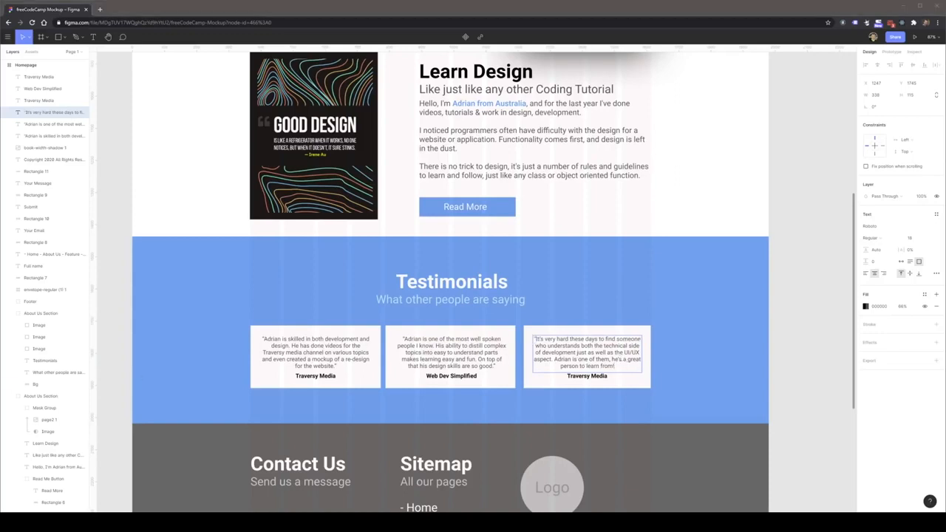
click(597, 376)
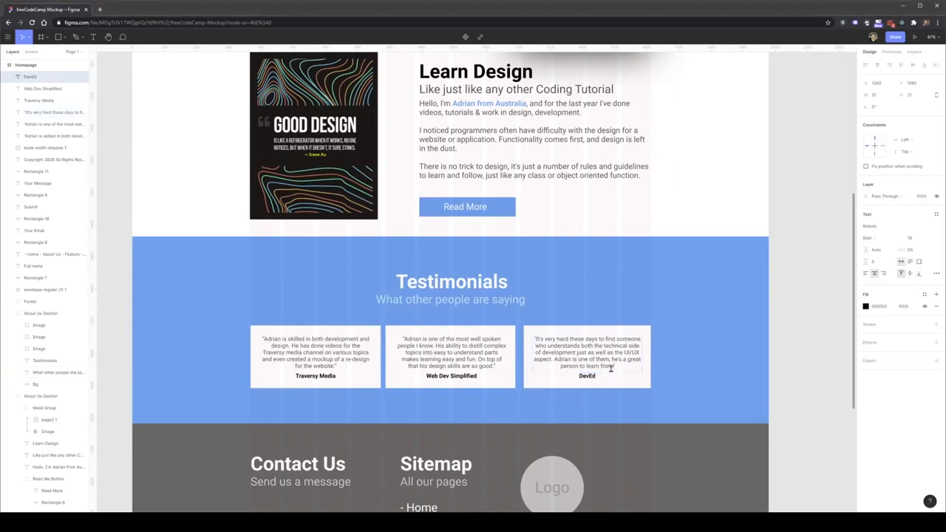
click(615, 367)
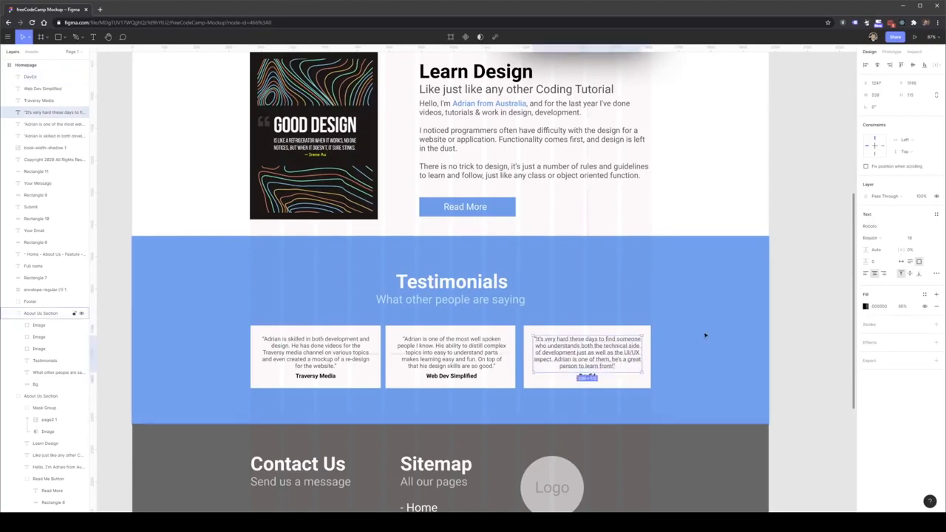
click(714, 331)
scroll(727, 327, down, 1)
scroll(724, 337, up, 1)
- Change the footer background fill to dark grey #272727
scroll(721, 347, up, 1)
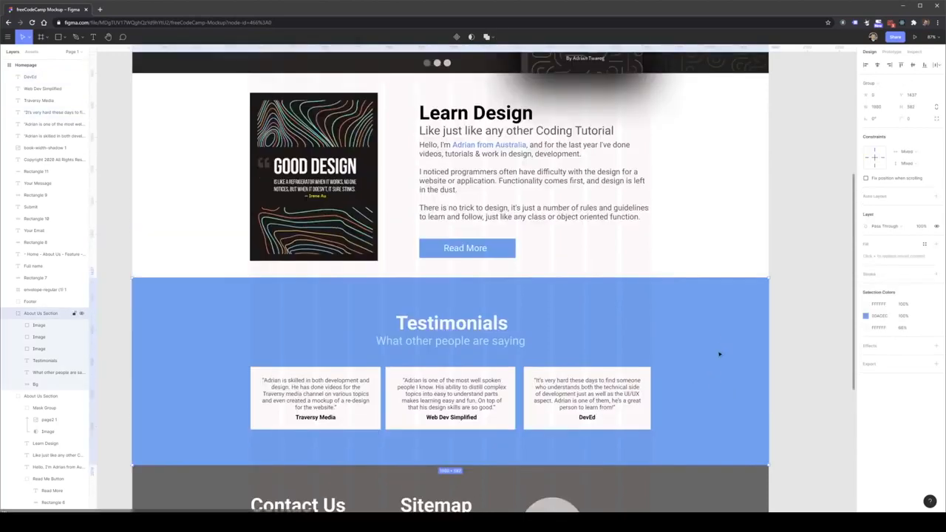
scroll(719, 347, down, 4)
click(714, 330)
scroll(715, 314, down, 1)
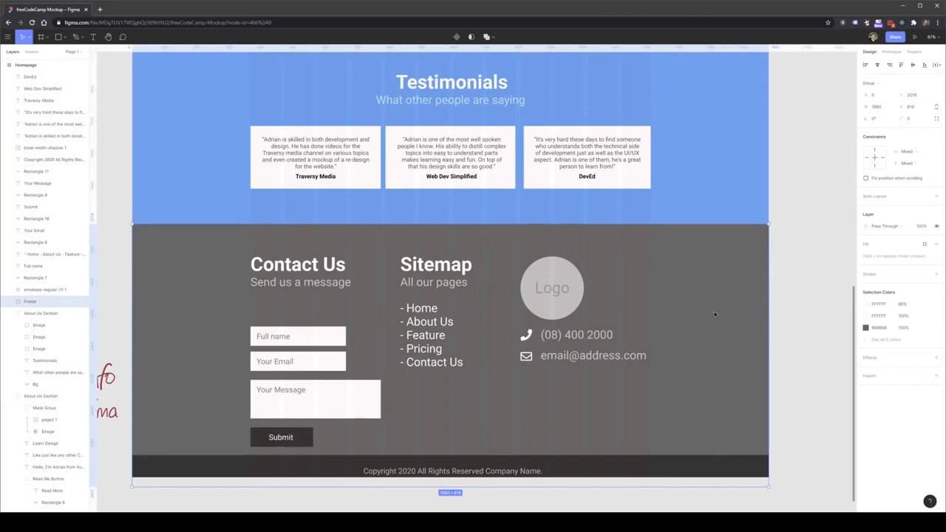
click(865, 327)
drag(792, 382, 745, 435)
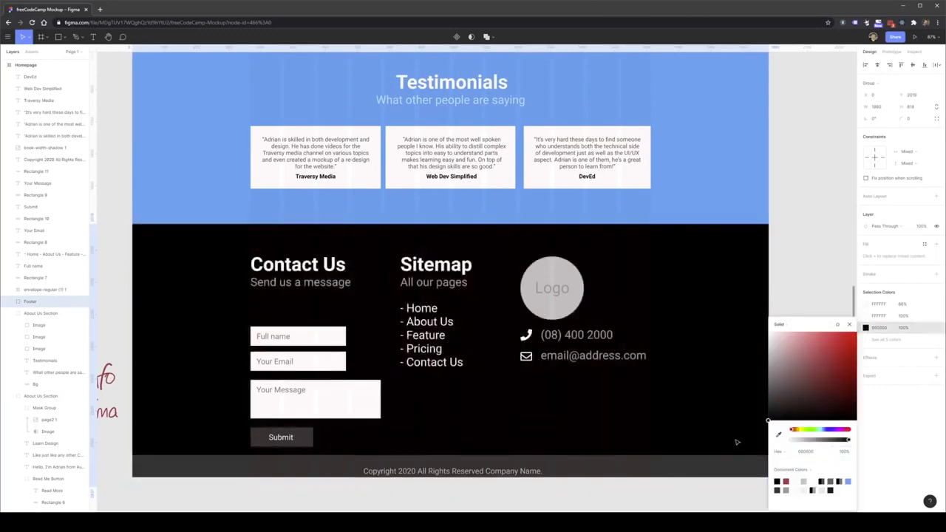
ctrl+scroll(657, 377, down, 3)
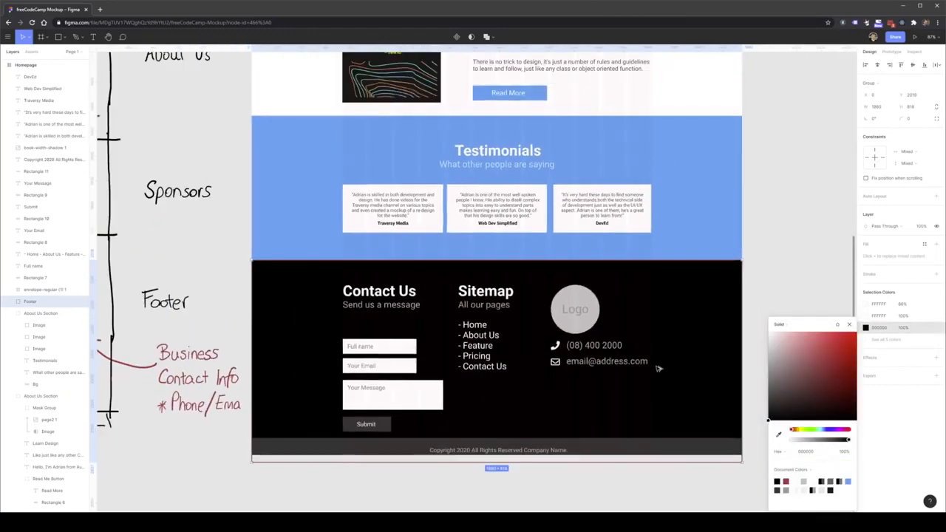
scroll(748, 369, up, 5)
key(i)
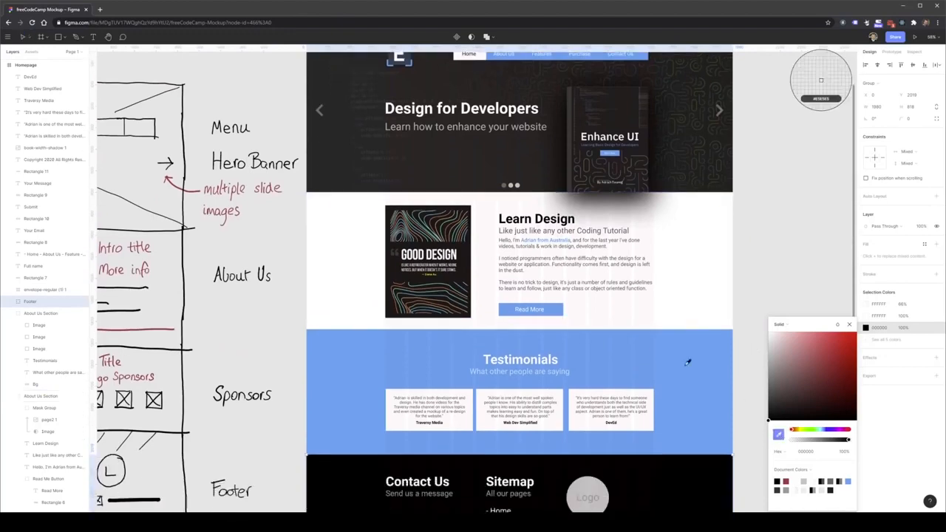
click(332, 156)
scroll(355, 126, down, 2)
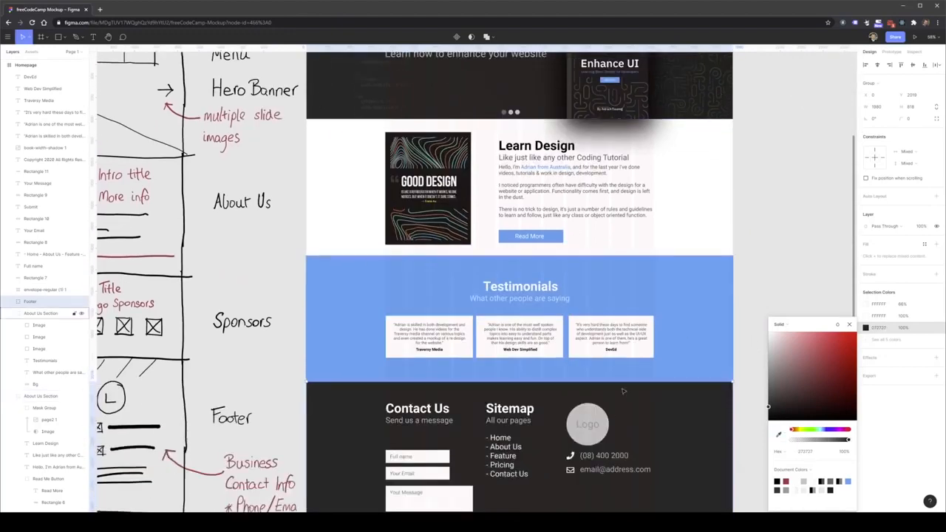
scroll(370, 104, up, 2)
key(Escape)
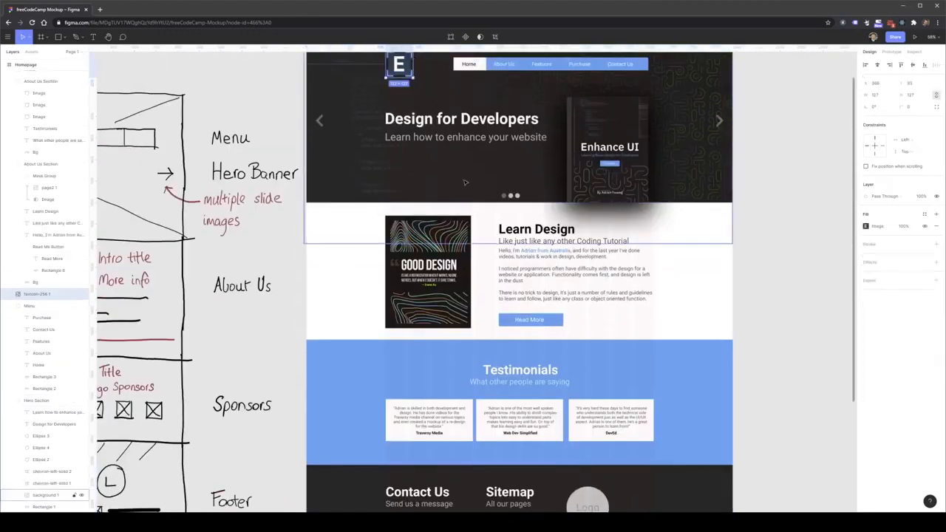
- Replace the footer's Logo placeholder circle with the E favicon beside the Sitemap heading
scroll(591, 347, down, 3)
click(593, 352)
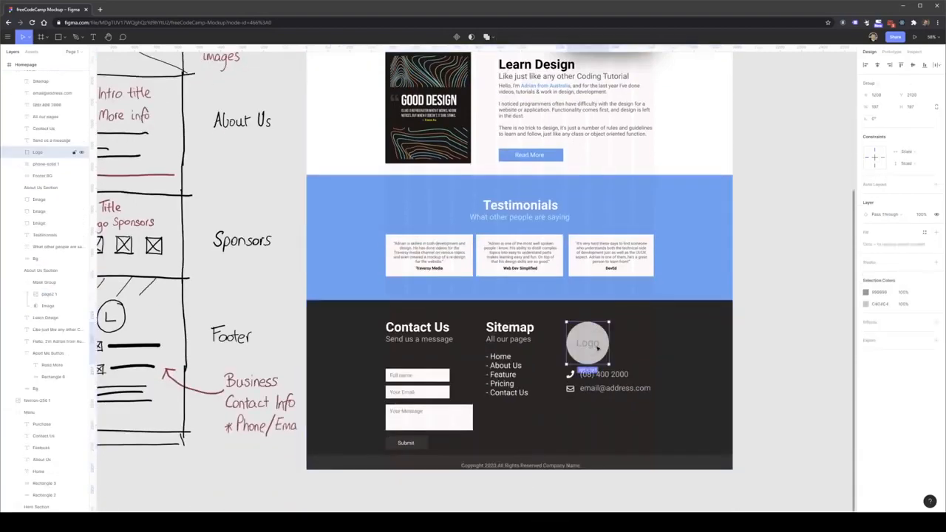
key(Delete)
key(ctrl+v)
drag(473, 281, 577, 334)
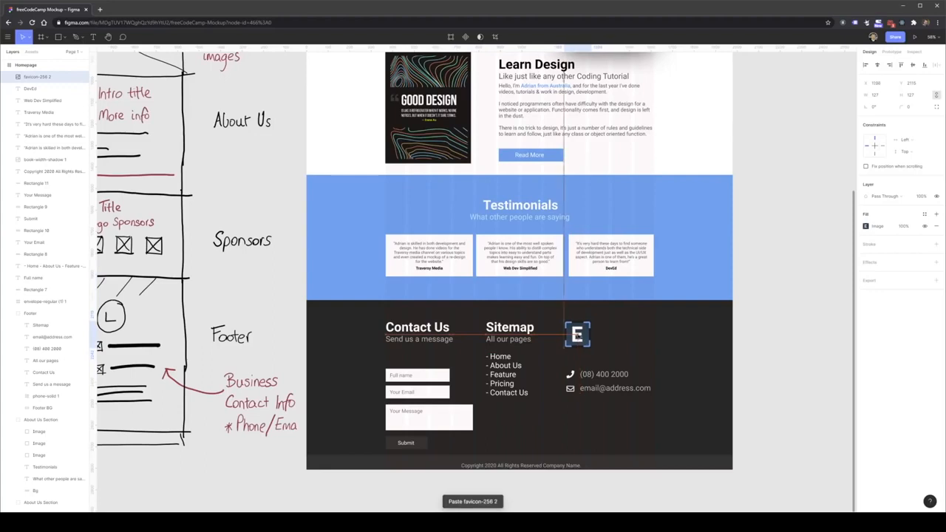
click(606, 377)
- Raise the phone and email texts with their icons about 15 px
double_click(605, 377)
shift+click(570, 375)
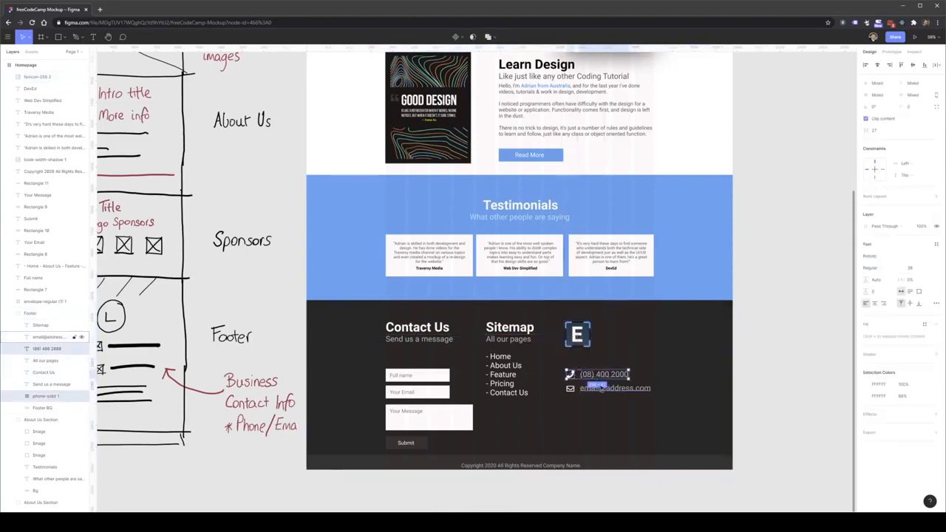
shift+click(592, 388)
shift+click(571, 389)
drag(596, 378, 596, 366)
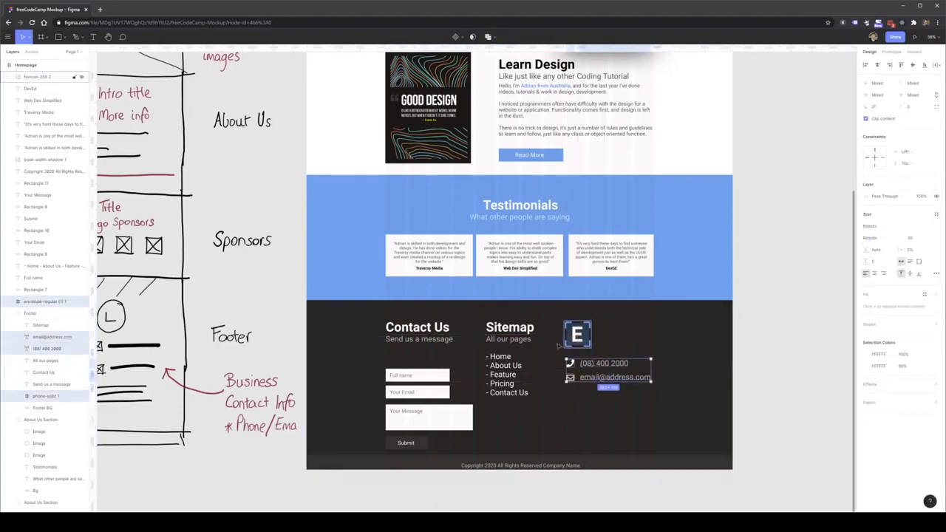
- Move the whole contact form, placeholders and Submit button included, up about 28 px
click(405, 374)
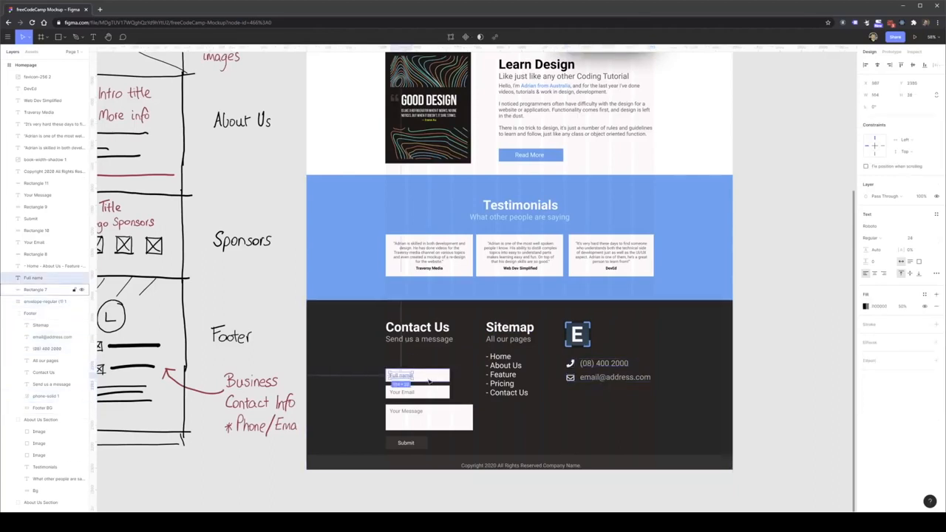
shift+click(433, 391)
key(Escape)
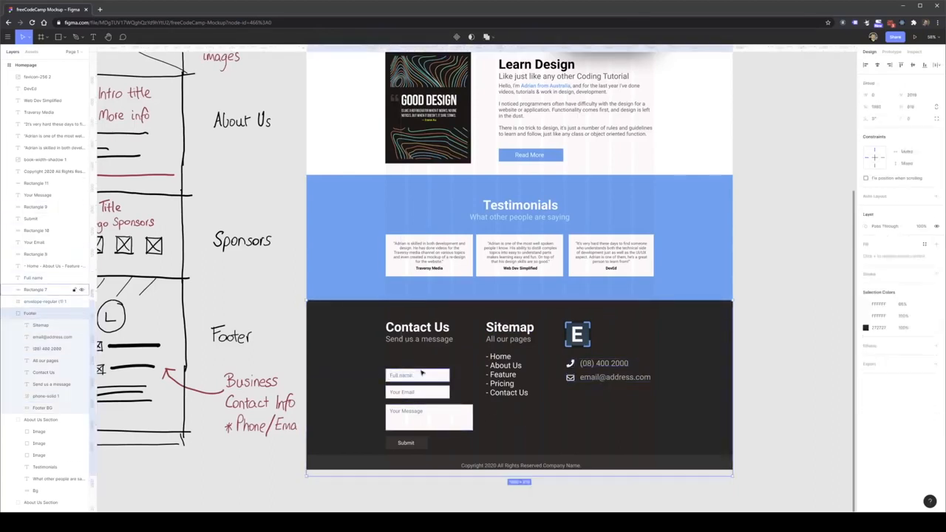
scroll(411, 376, up, 5)
double_click(404, 375)
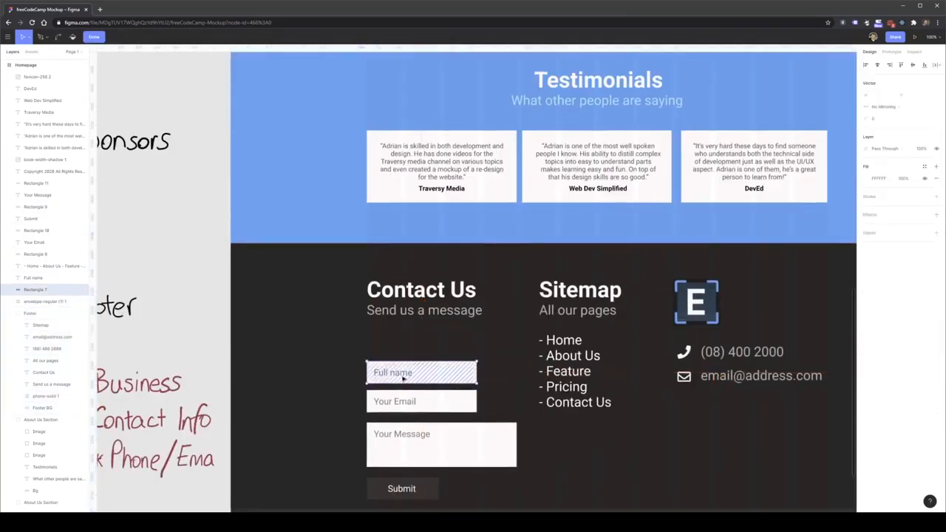
key(Escape)
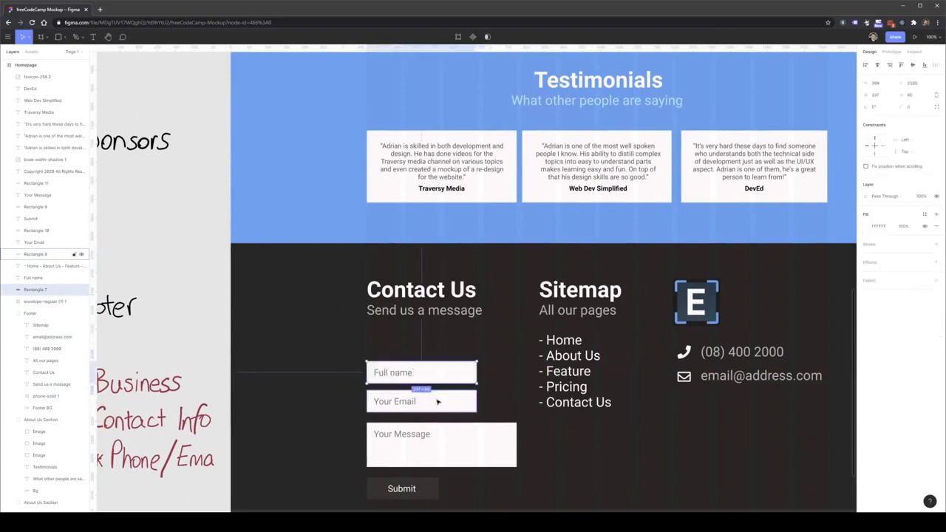
shift+click(452, 450)
shift+click(400, 432)
shift+click(395, 403)
shift+click(392, 375)
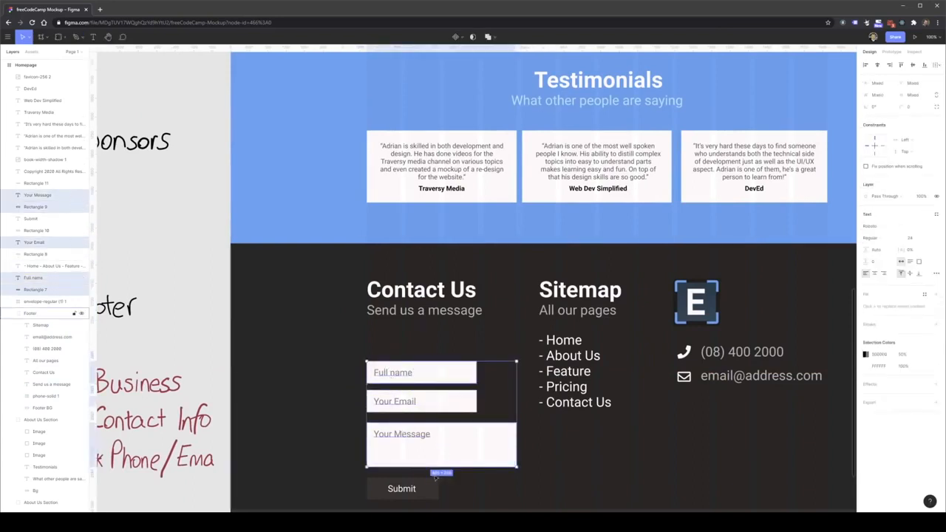
shift+click(425, 494)
shift+click(407, 490)
drag(450, 444, 448, 374)
key(ctrl+z)
shift+click(450, 403)
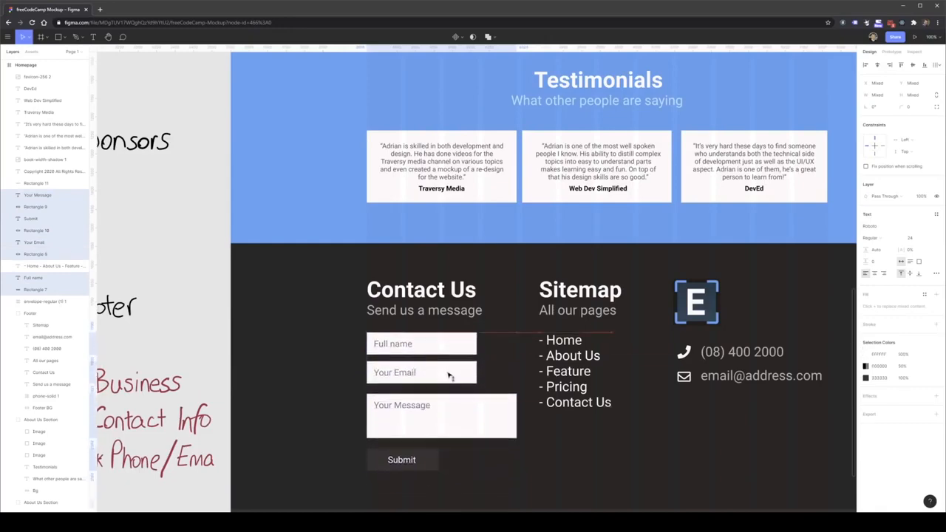
- Move the copyright bar and its text up about 14 px
scroll(449, 374, down, 3)
click(562, 442)
scroll(565, 448, down, 2)
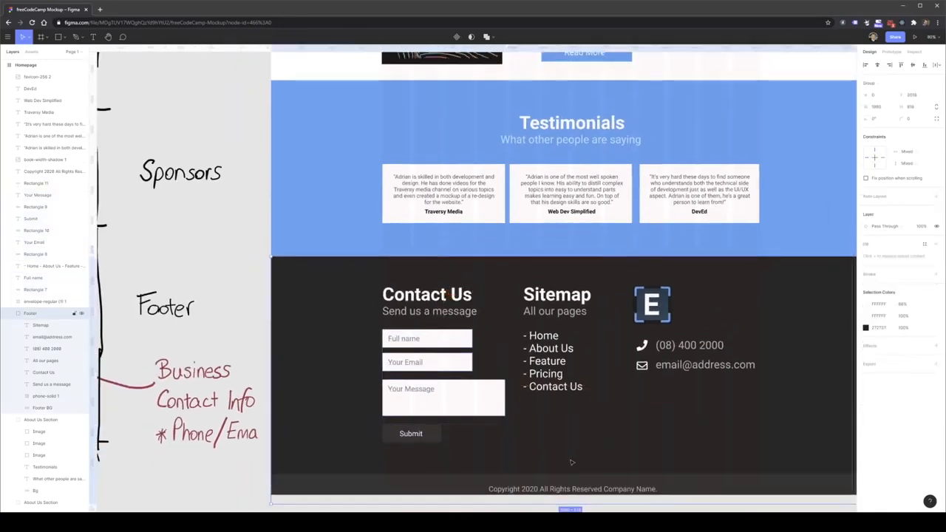
drag(595, 475, 554, 417)
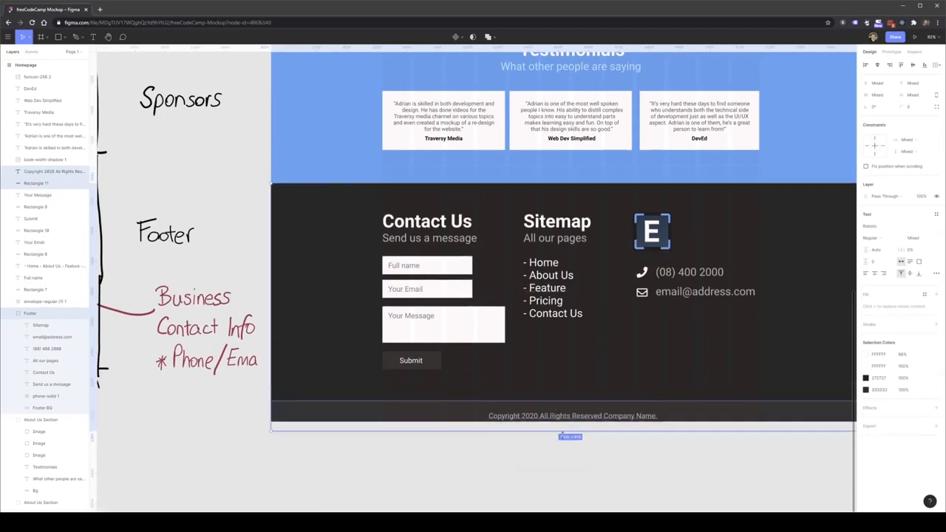
click(606, 448)
click(674, 419)
shift+click(651, 419)
drag(650, 420, 651, 408)
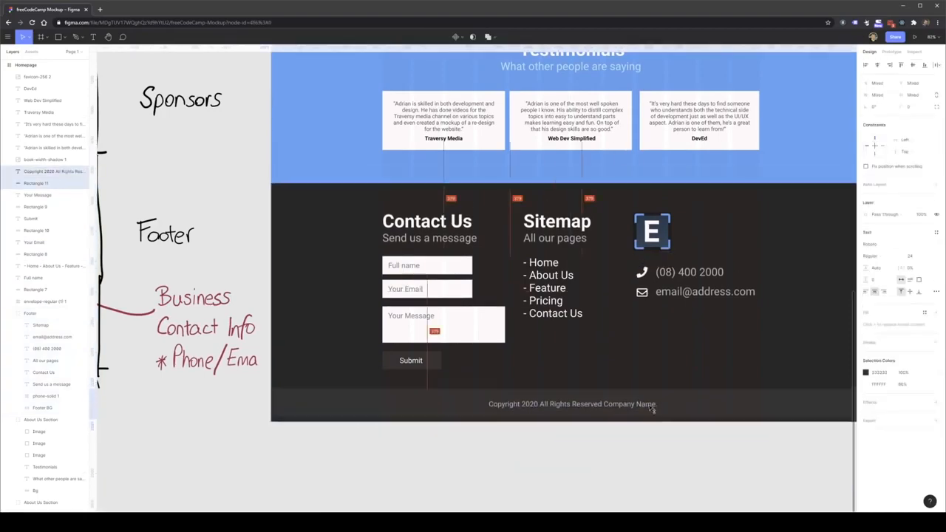
click(566, 431)
scroll(436, 432, down, 3)
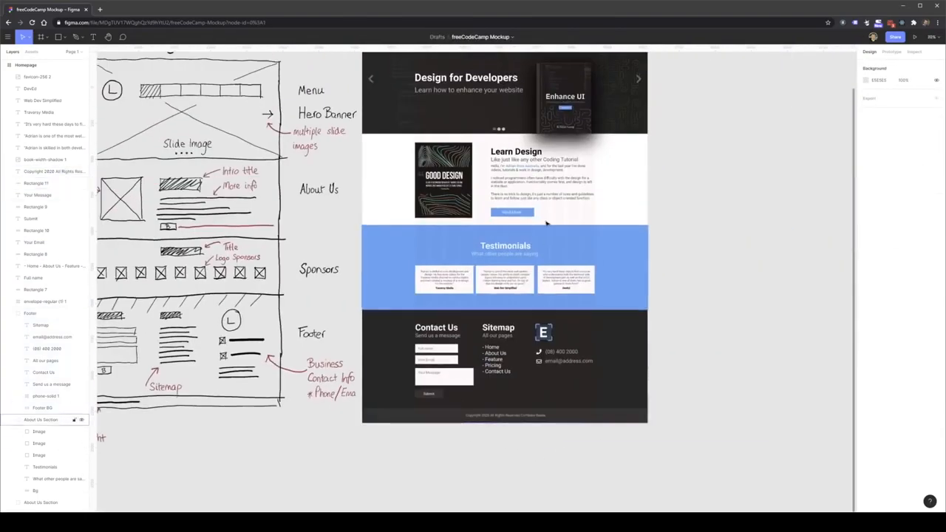
scroll(551, 236, up, 3)
scroll(615, 297, up, 2)
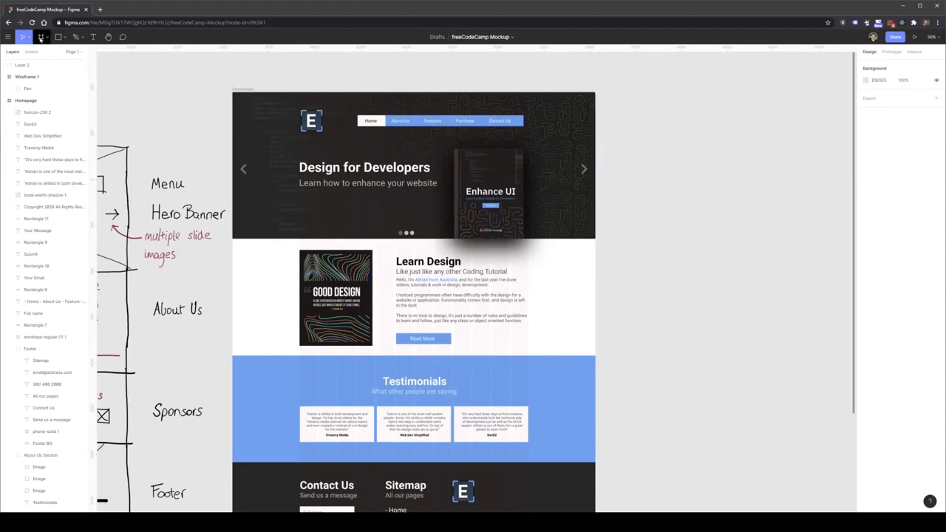
- Add a taller iPhone 11 Pro Max frame top-aligned with the homepage
click(41, 37)
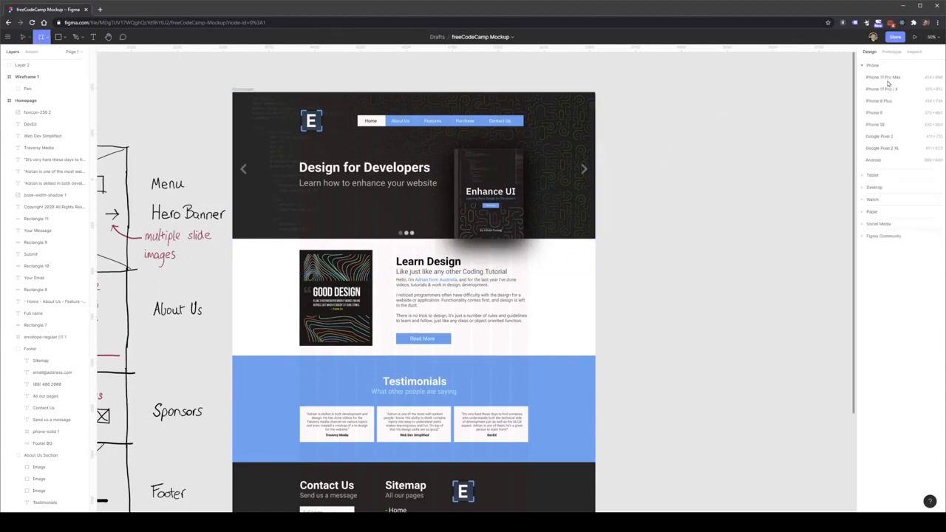
click(885, 77)
drag(642, 245, 651, 139)
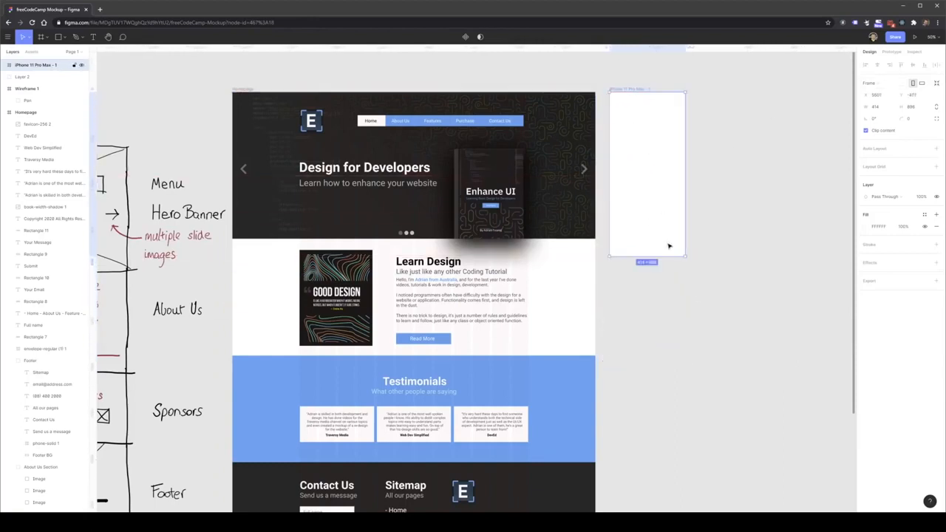
drag(661, 254, 662, 445)
scroll(668, 298, up, 3)
click(711, 182)
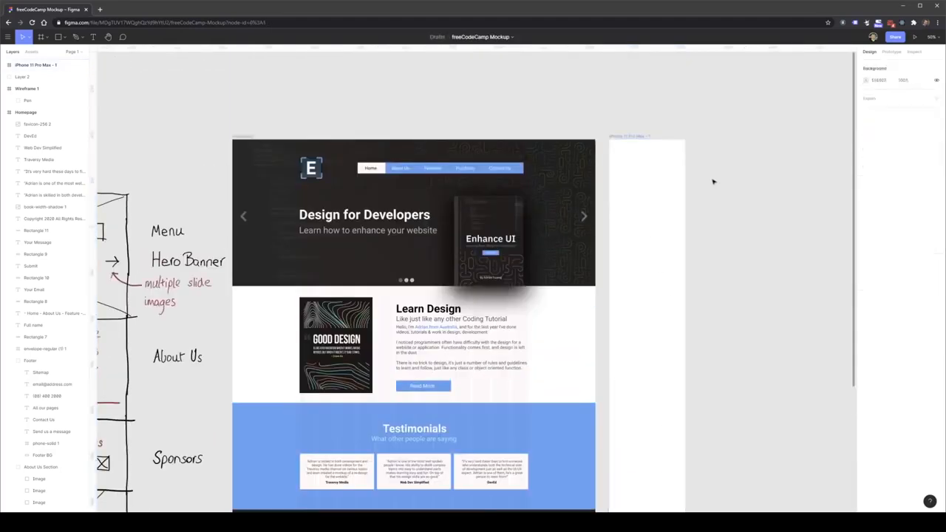
scroll(693, 228, up, 1)
scroll(693, 228, up, 1)
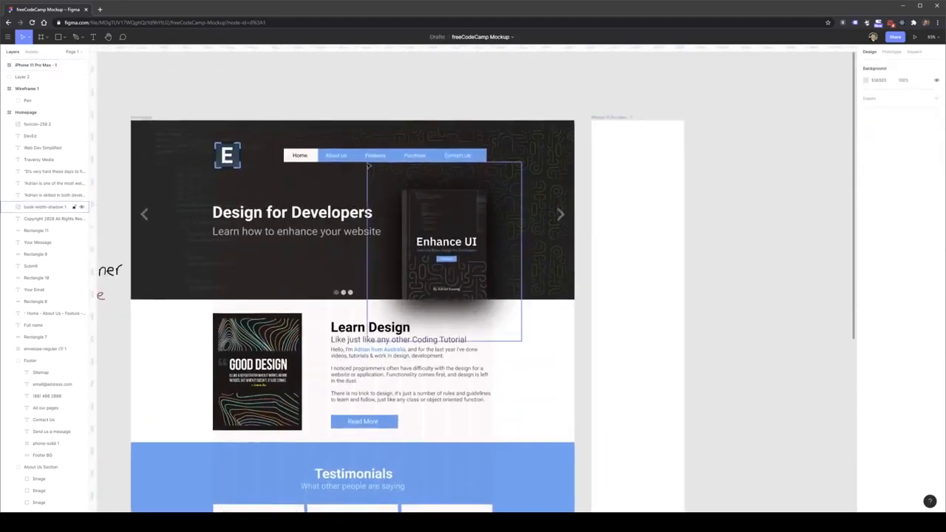
- Paste a copy of the Hero Section into the phone frame
click(477, 163)
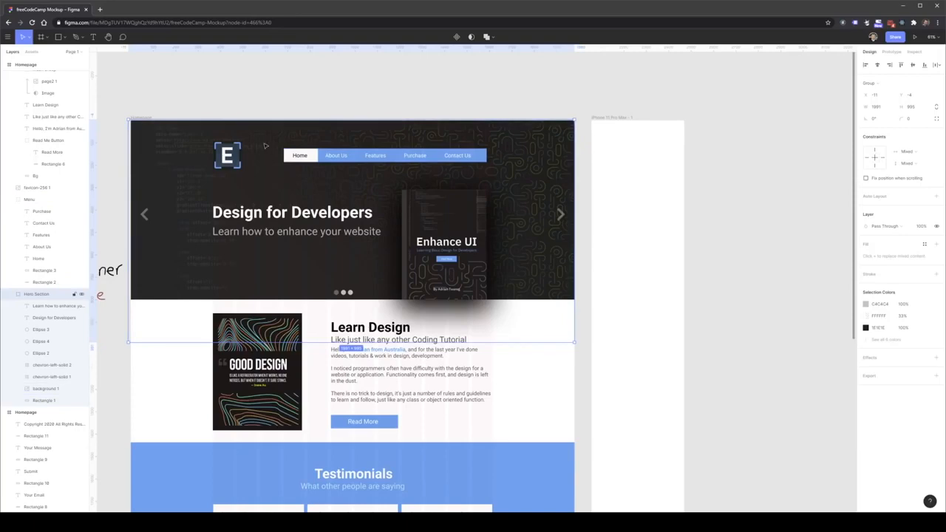
click(634, 158)
key(ctrl+v)
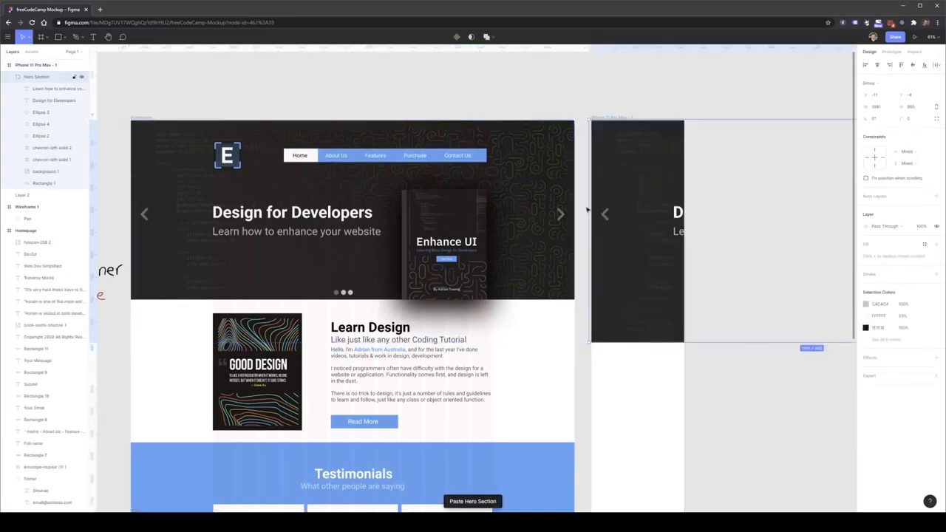
scroll(587, 209, down, 3)
scroll(731, 217, up, 2)
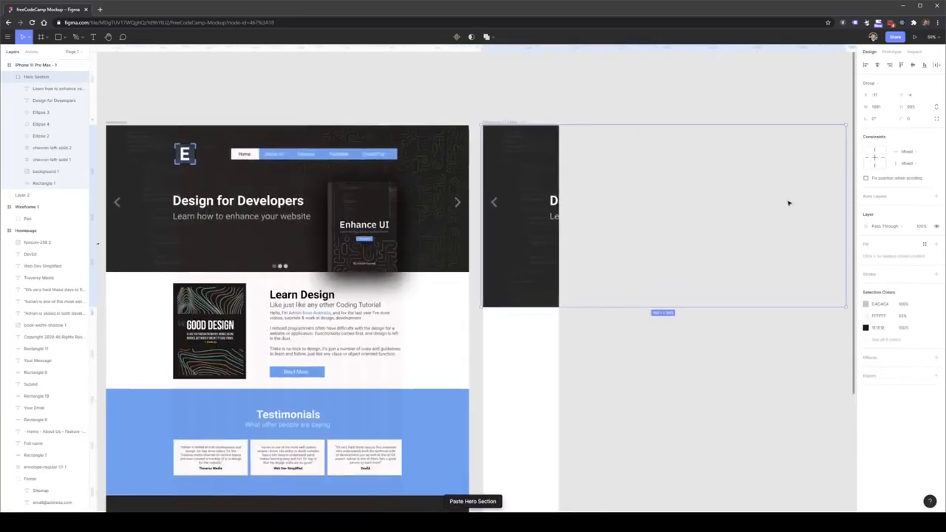
- Narrow the hero background and Rectangle 1 to the phone's width and shorten the block
double_click(527, 170)
shift+click(52, 180)
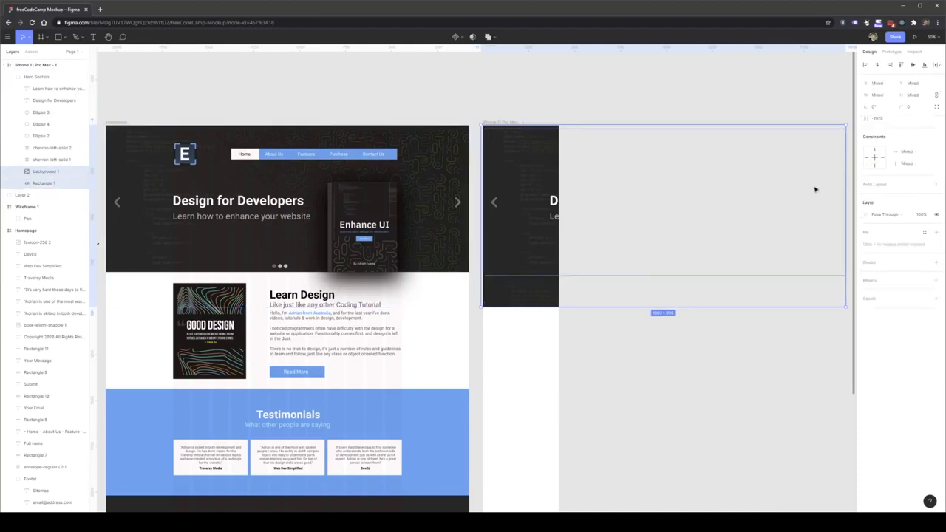
drag(847, 192, 599, 194)
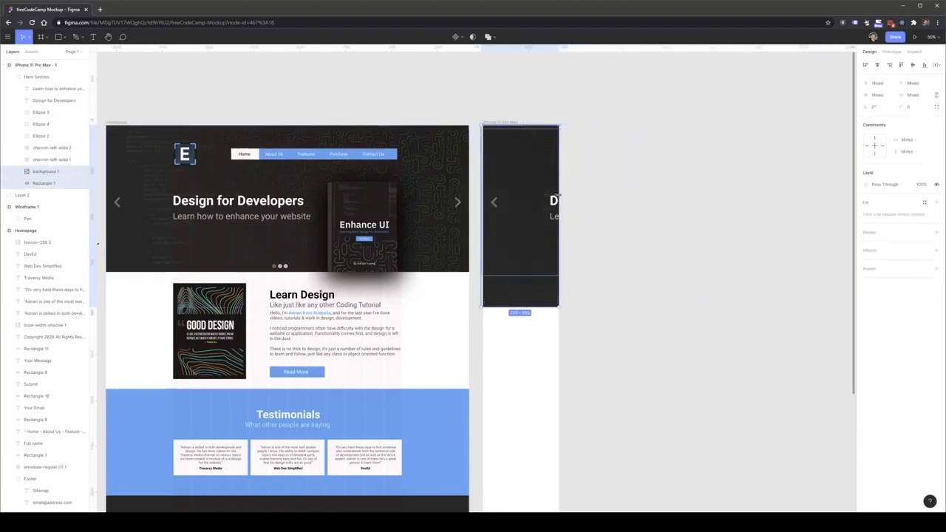
drag(481, 171, 482, 171)
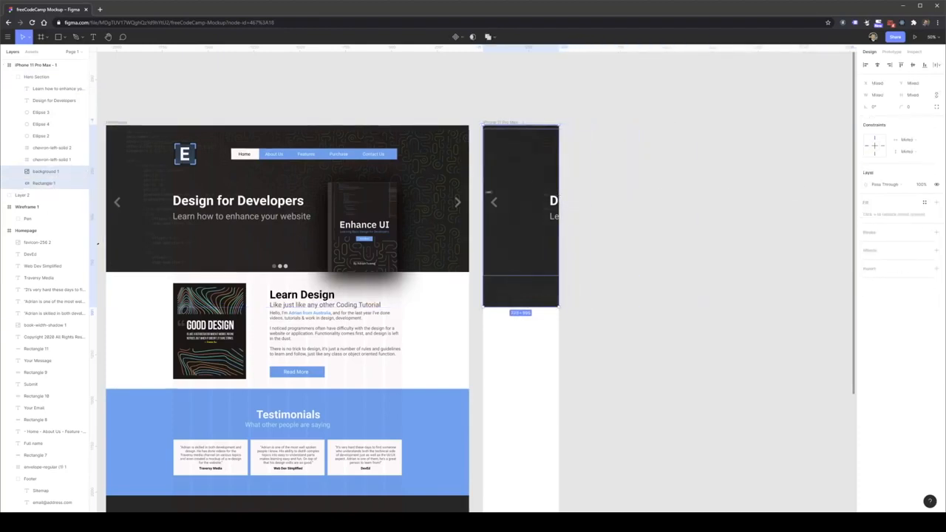
drag(524, 306, 515, 273)
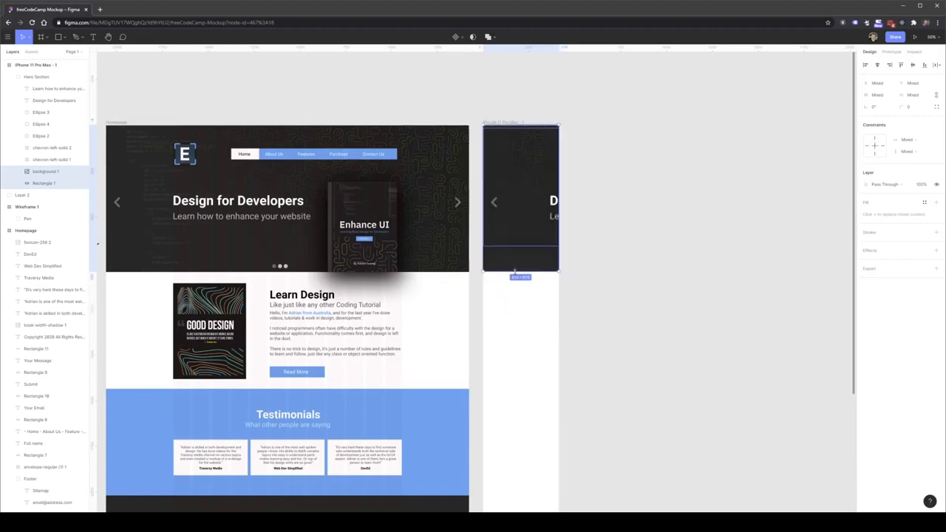
click(515, 289)
- Delete the left arrow from the phone hero
double_click(495, 201)
key(Delete)
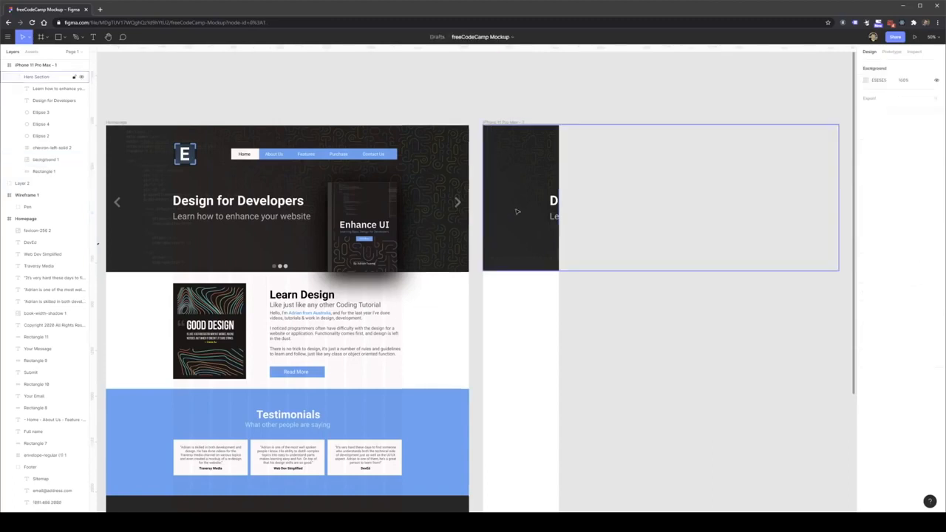
double_click(554, 201)
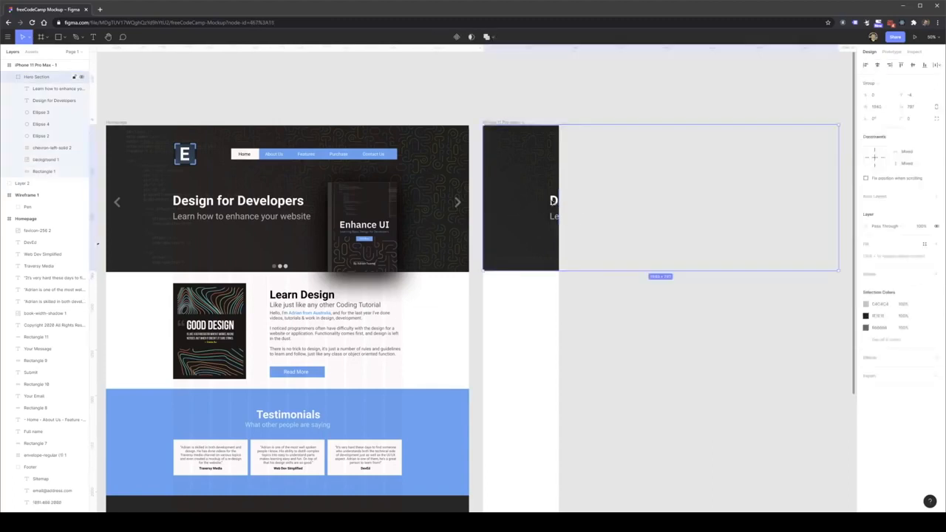
- Move the heading and subtitle into the phone frame and set the subtitle to size 24
shift+click(554, 216)
drag(553, 201, 502, 188)
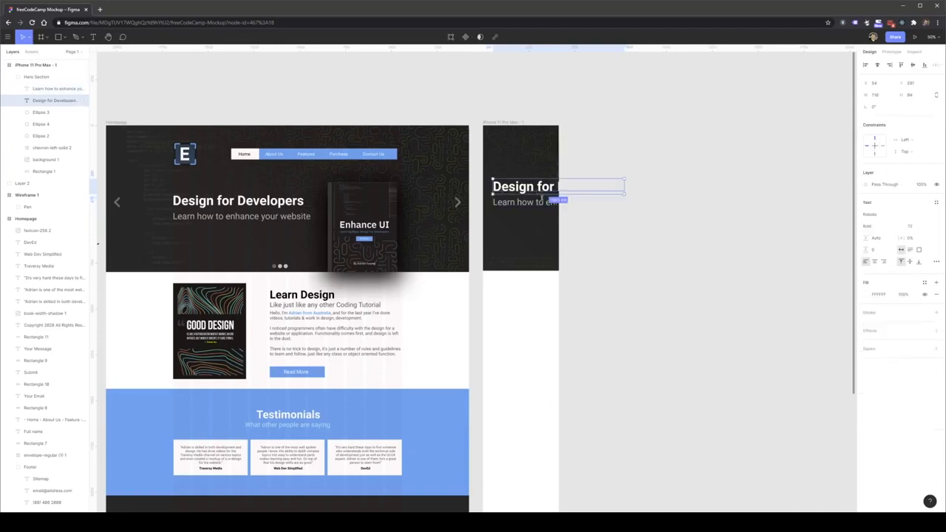
click(539, 202)
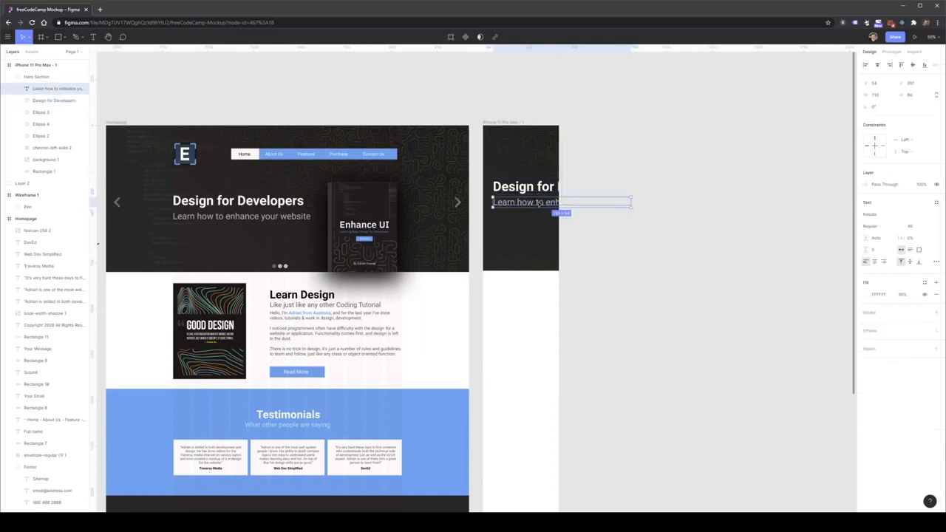
click(925, 229)
click(923, 210)
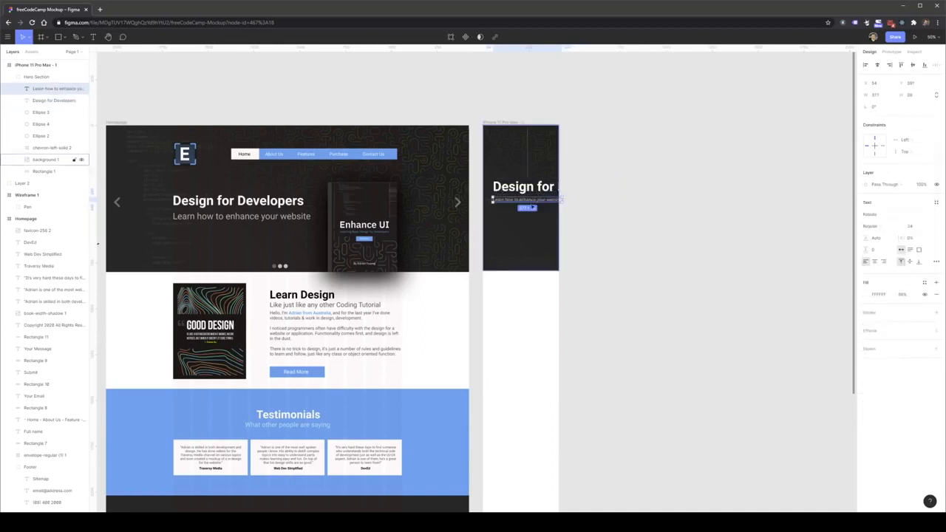
double_click(537, 200)
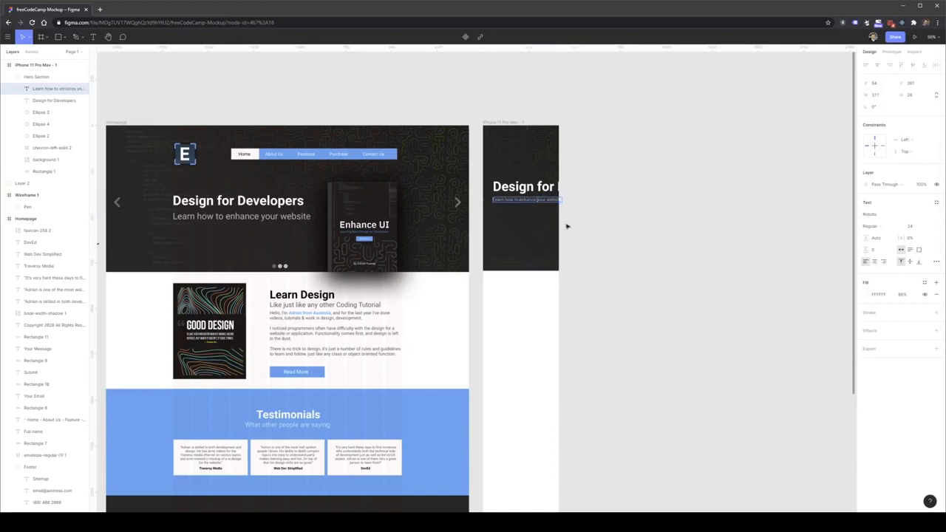
- Set the Design for Developers title to 48, centre-align both lines and move them up
click(520, 187)
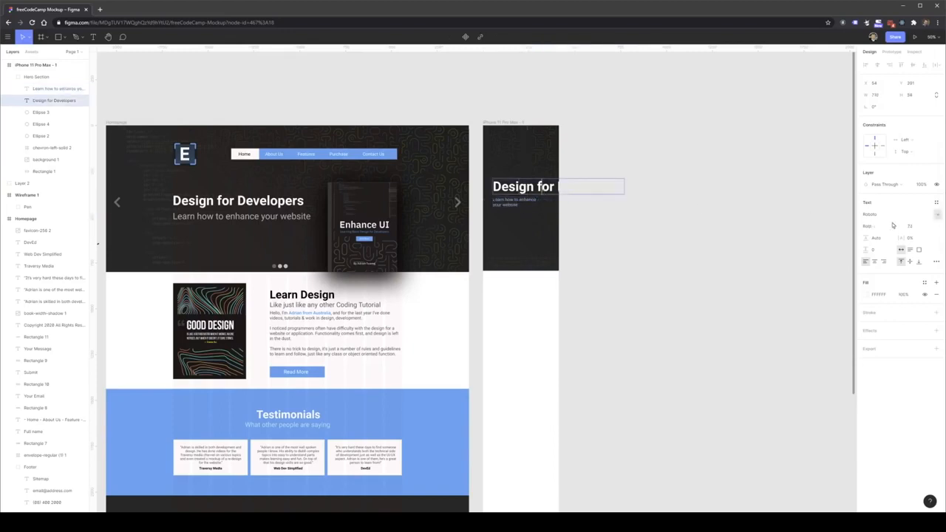
click(929, 228)
click(922, 211)
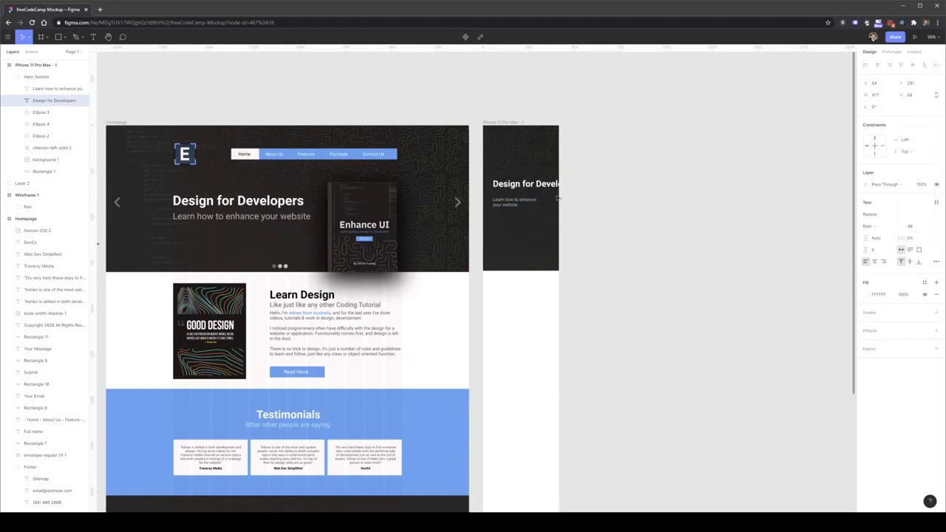
click(506, 203)
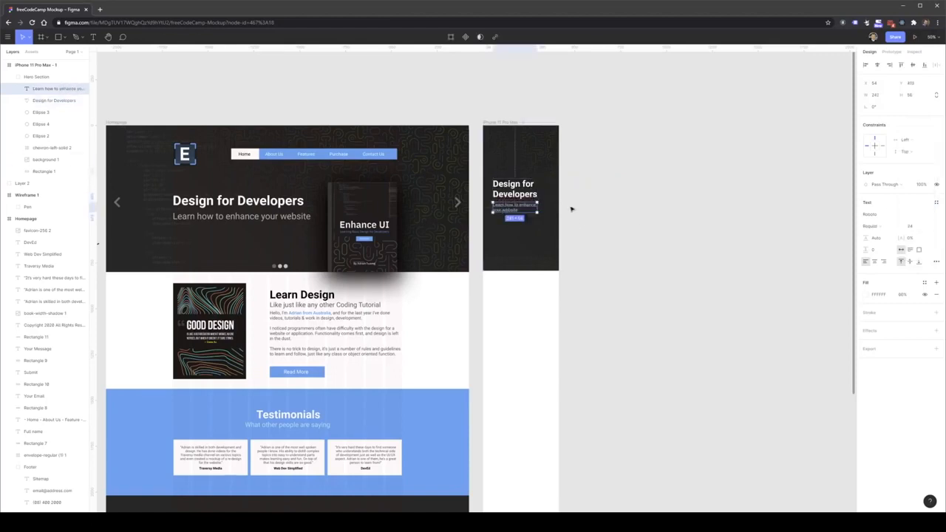
shift+click(513, 197)
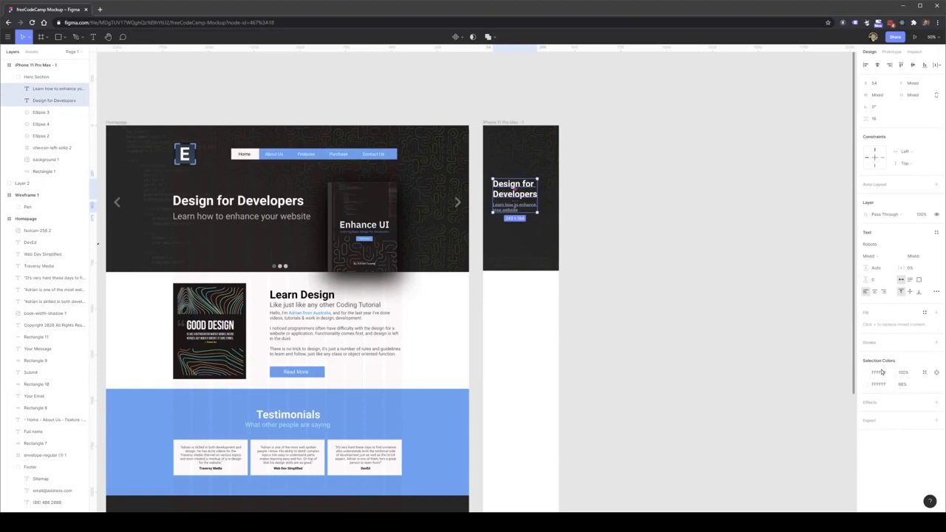
click(875, 292)
drag(520, 196, 527, 180)
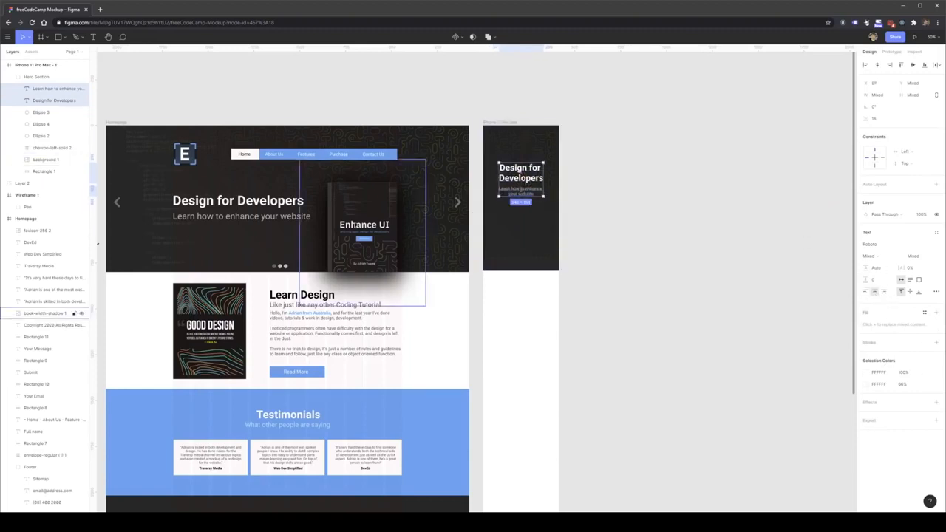
- Copy the book image into the phone frame, shrink it and centre it below the text
click(369, 229)
drag(369, 229, 521, 265)
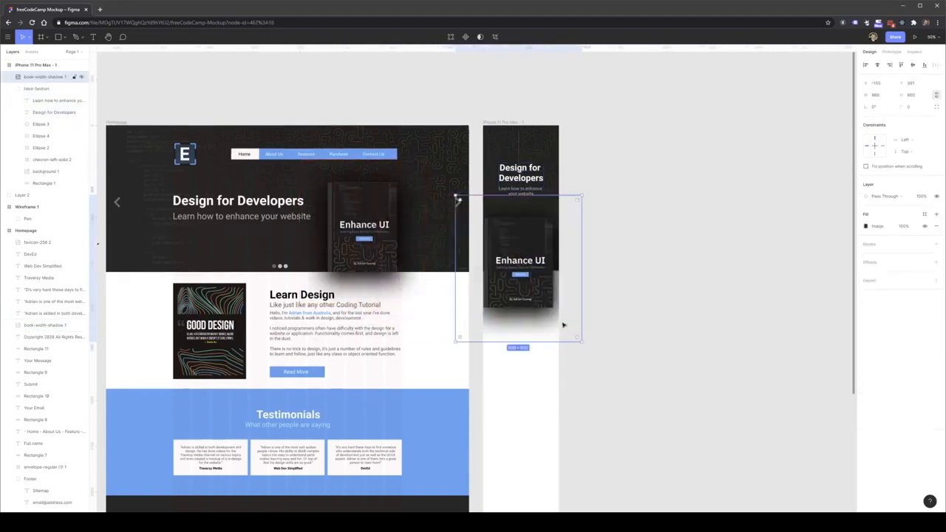
drag(581, 343, 528, 281)
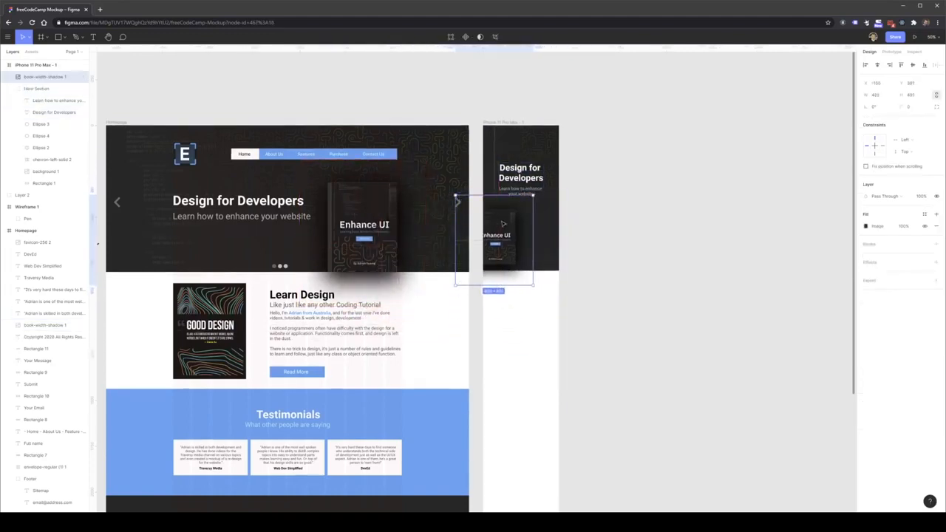
drag(503, 224, 539, 224)
click(601, 196)
click(584, 218)
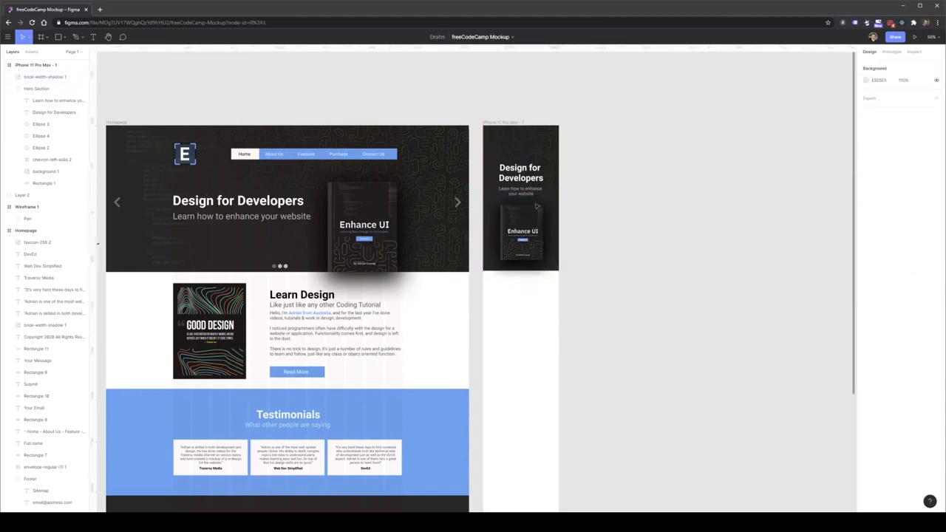
- Copy the E logo to the top of the phone frame
drag(185, 154, 521, 146)
click(609, 162)
scroll(566, 141, up, 5)
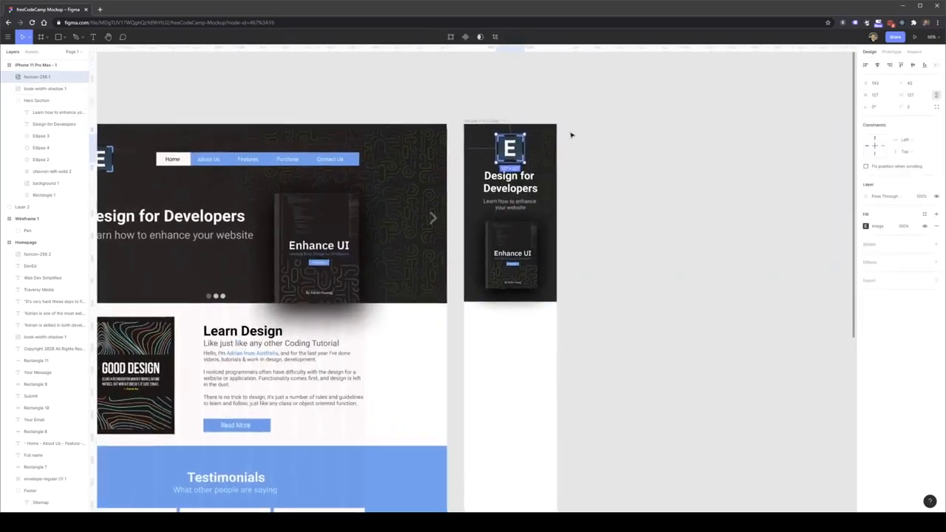
- Draw a short white bar at the phone frame's top-left and duplicate it
click(610, 145)
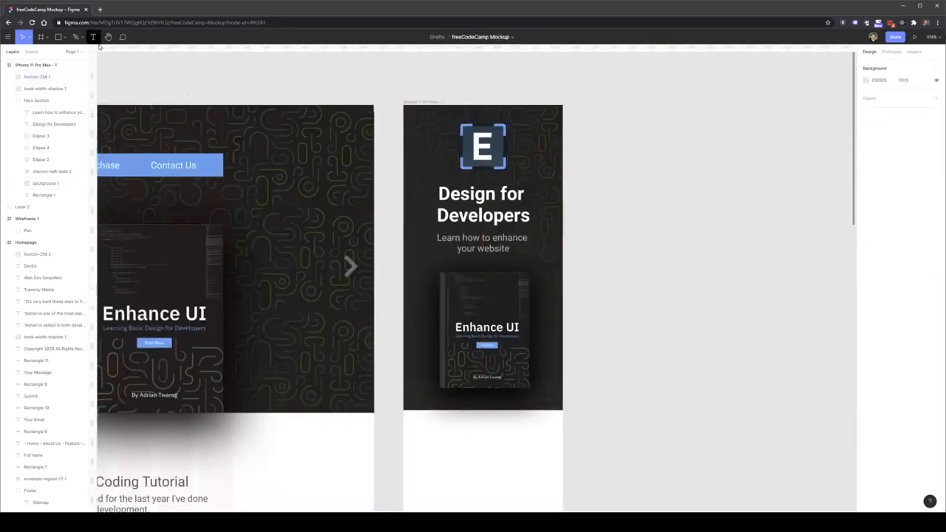
scroll(612, 205, up, 2)
key(o)
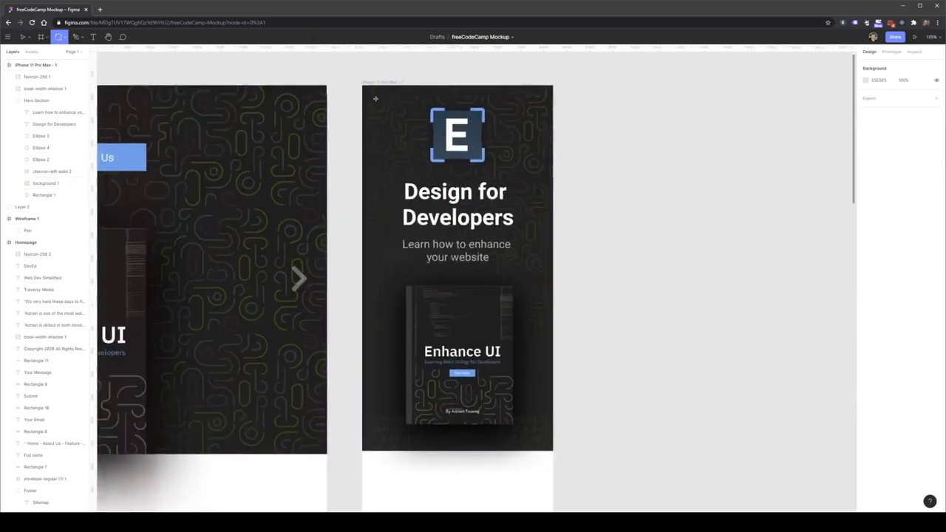
drag(376, 98, 398, 105)
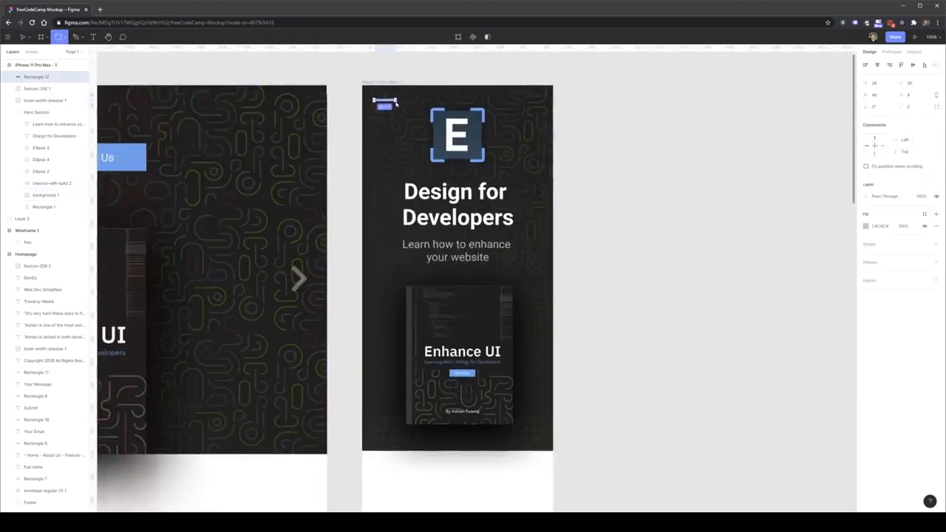
click(868, 225)
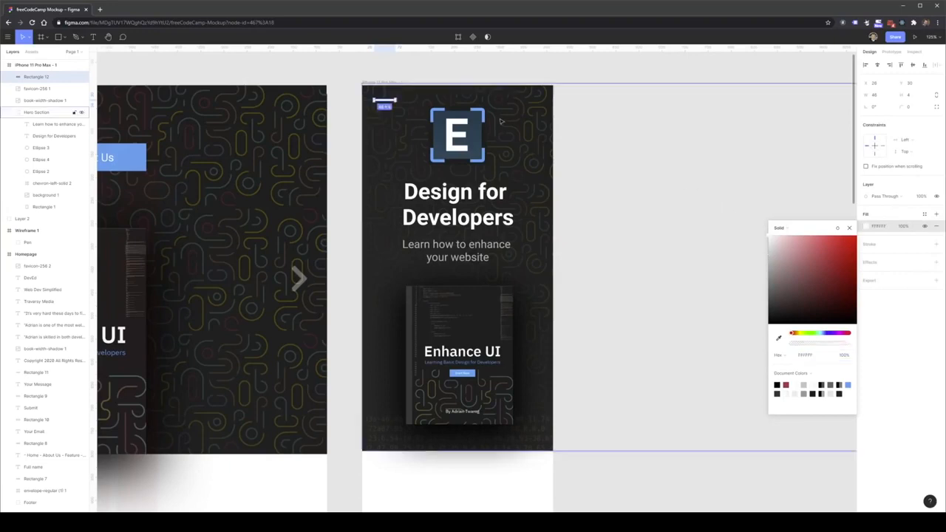
key(ctrl+d)
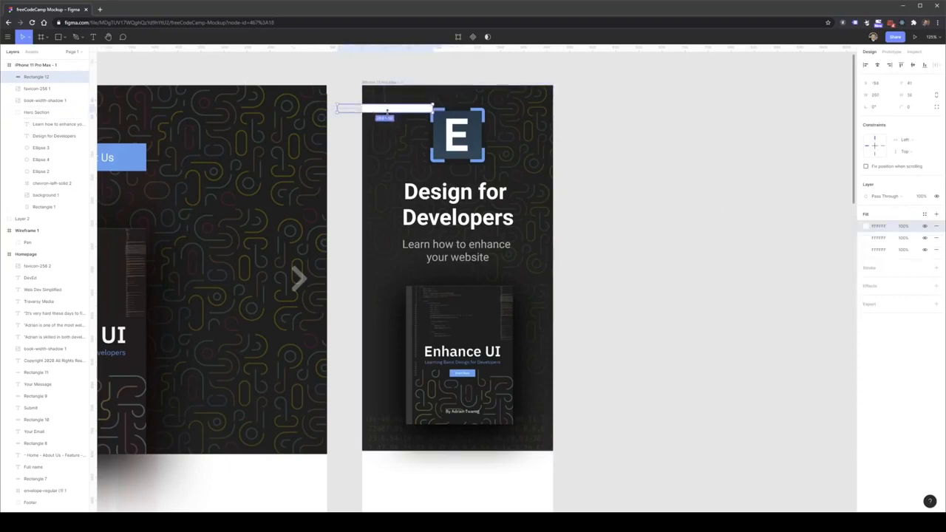
drag(386, 107, 385, 116)
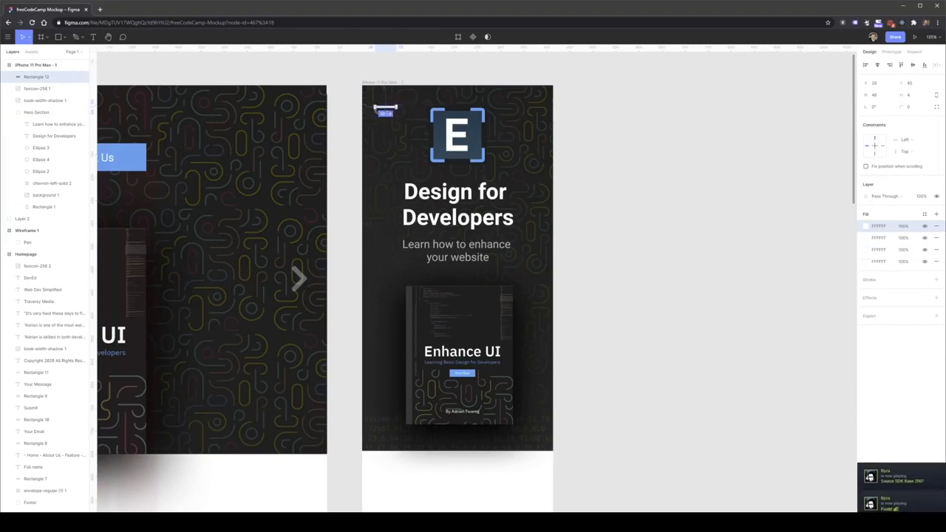
key(ctrl+d)
- Arrange the copies into three stacked hamburger bars and select them together
click(43, 78)
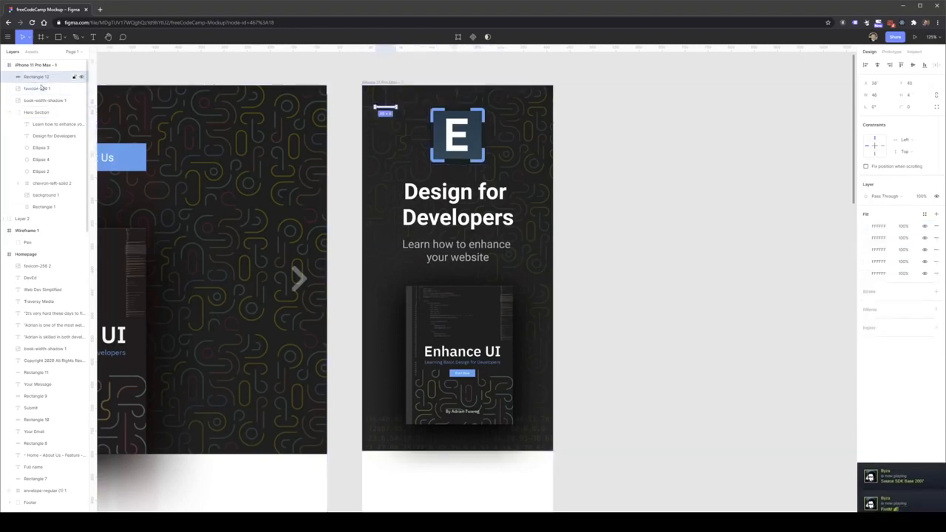
drag(385, 107, 387, 134)
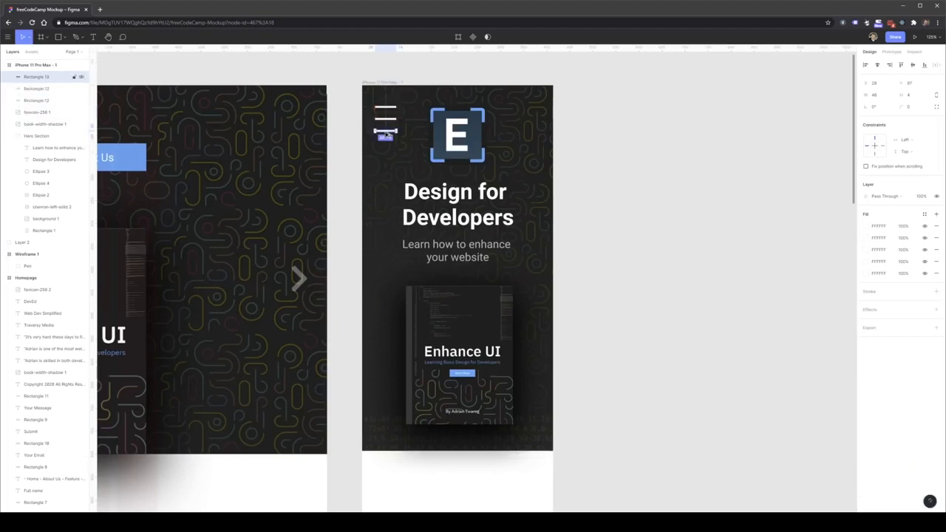
shift+click(385, 118)
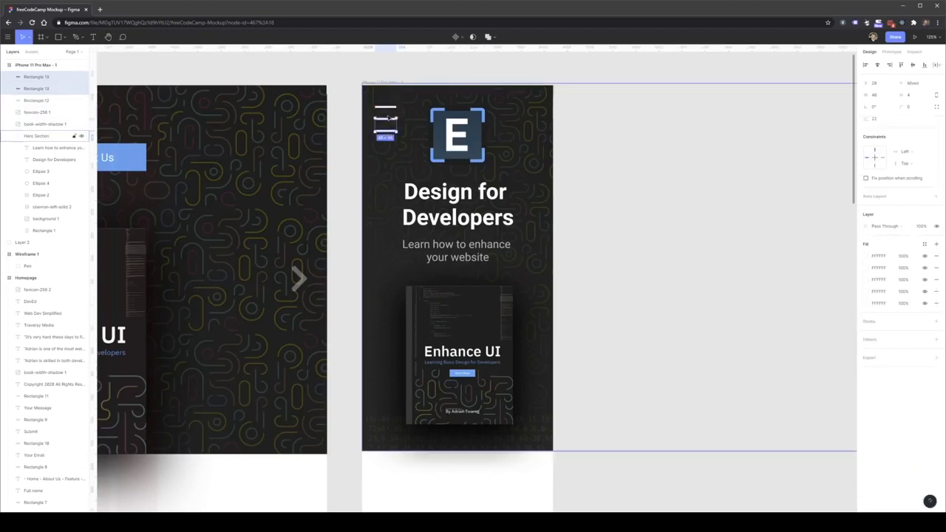
click(403, 118)
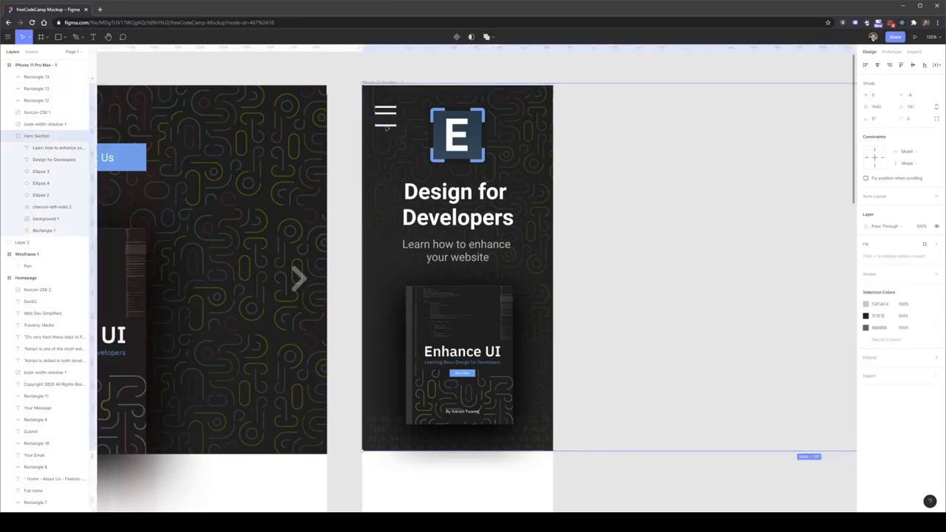
double_click(385, 126)
click(432, 127)
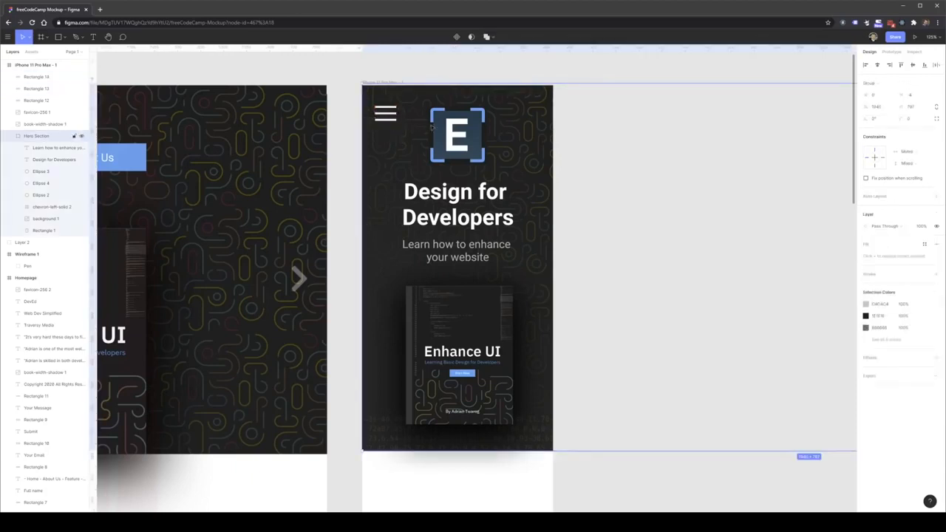
click(392, 107)
shift+click(388, 113)
shift+click(386, 119)
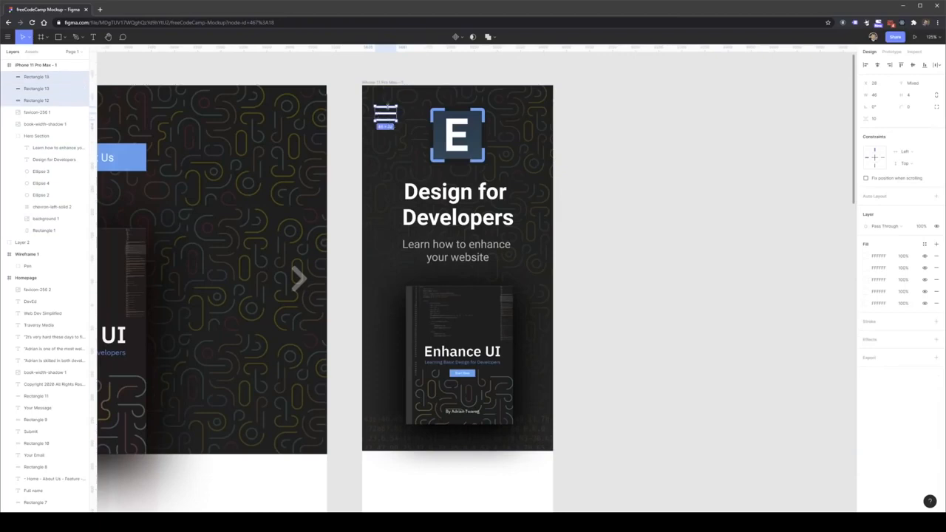
click(625, 119)
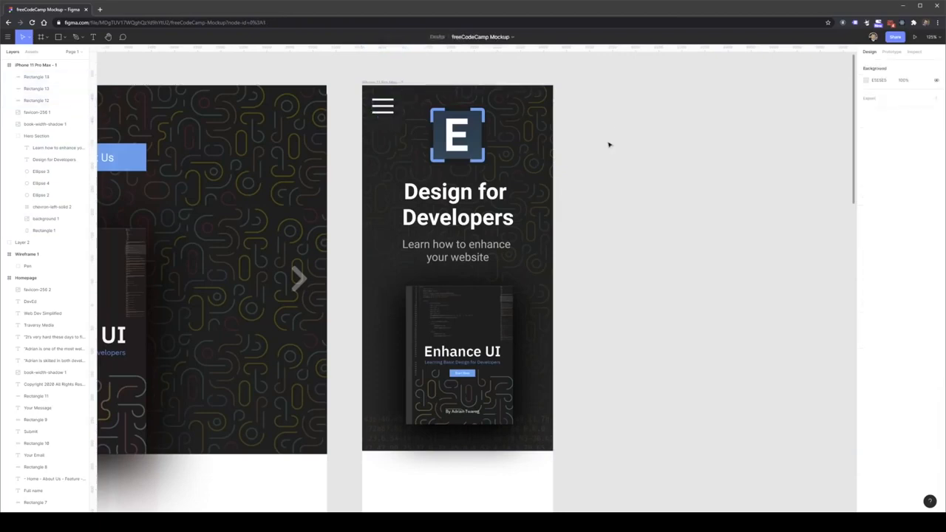
- Scroll down the homepage and select the Learn Design section
scroll(602, 167, down, 3)
scroll(590, 252, down, 1)
scroll(633, 314, down, 3)
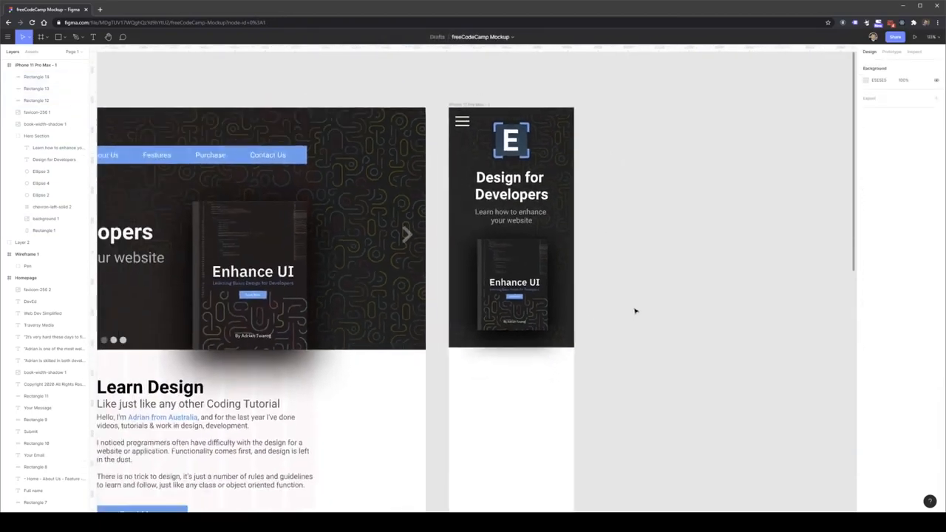
scroll(564, 378, down, 5)
scroll(564, 378, left, 4)
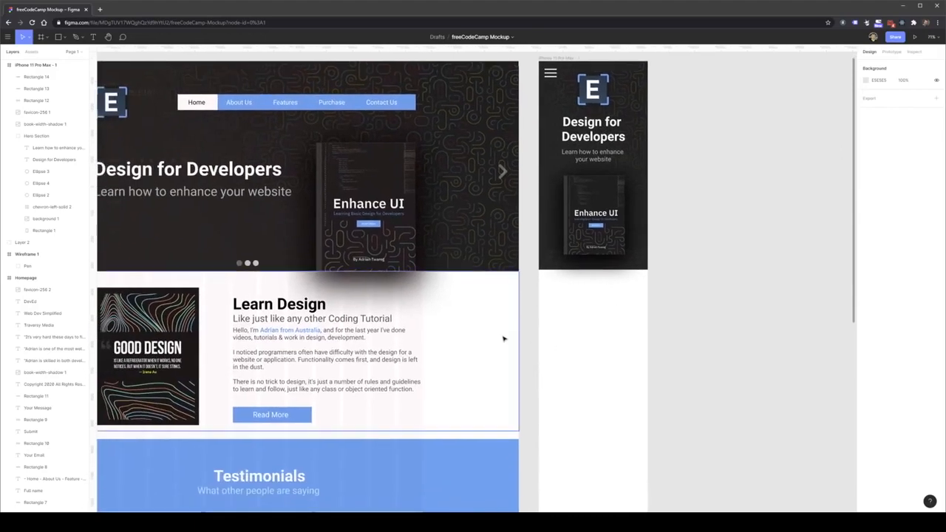
click(471, 309)
scroll(473, 315, down, 2)
scroll(477, 325, left, 5)
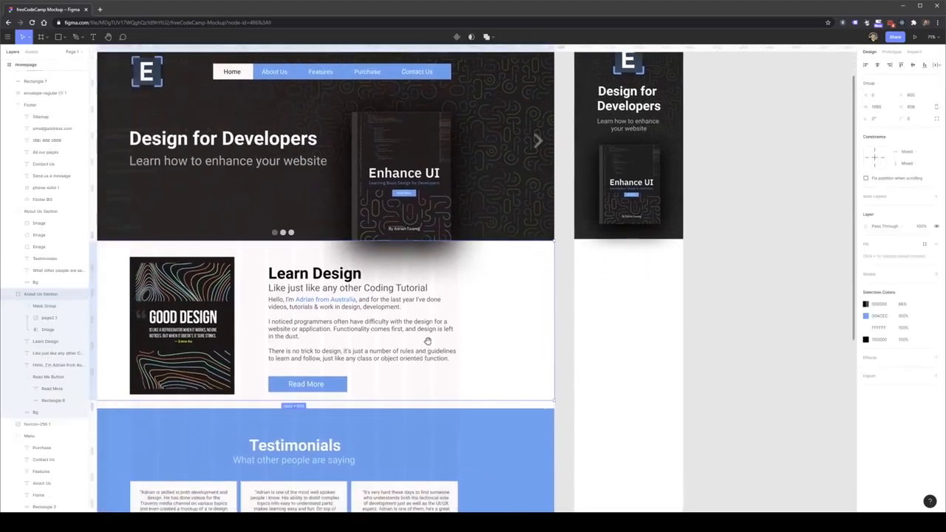
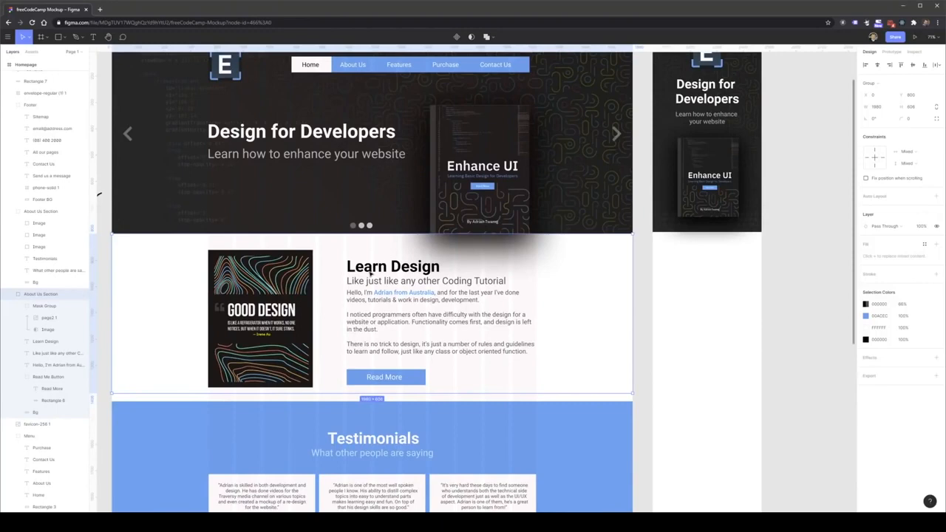
- Duplicate the Learn Design heading, subtitle, paragraph and Read More button into the iPhone frame
double_click(275, 295)
click(374, 271)
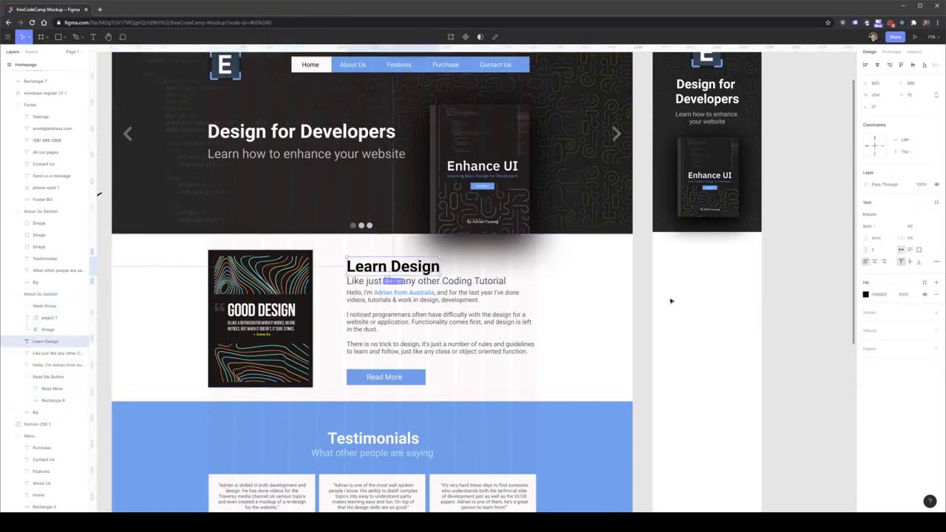
scroll(671, 301, right, 3)
shift+click(325, 268)
shift+click(347, 297)
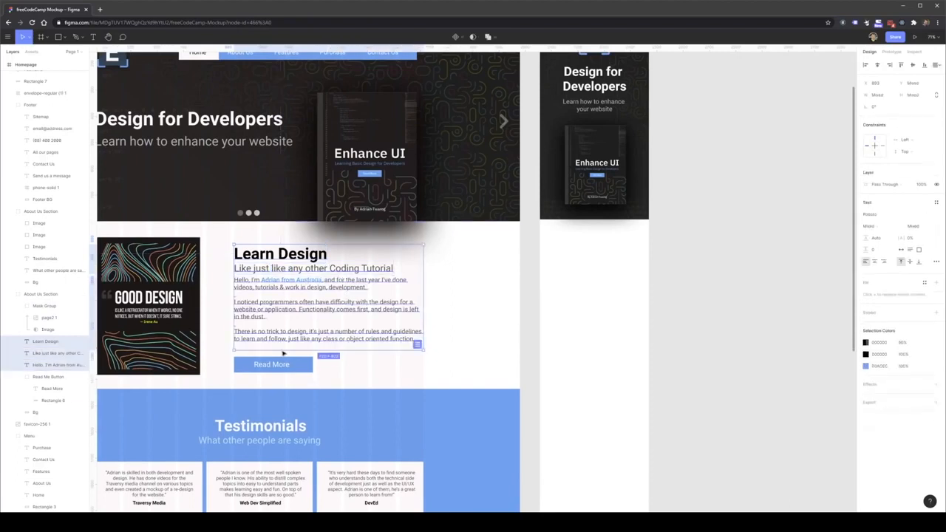
shift+click(292, 364)
shift+click(306, 363)
shift+click(303, 369)
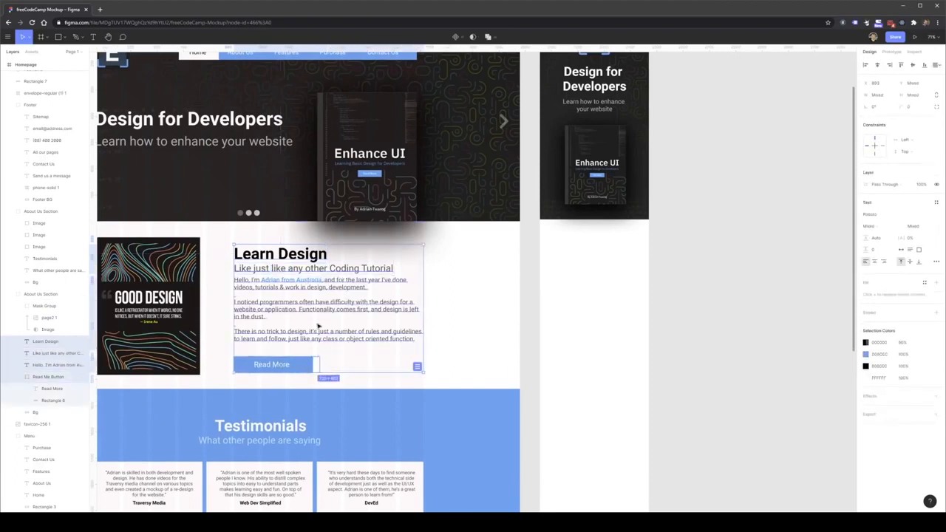
drag(281, 327, 597, 310)
- Set the copied heading to 48, the subheading to 24 and the paragraph smaller
click(631, 408)
click(595, 242)
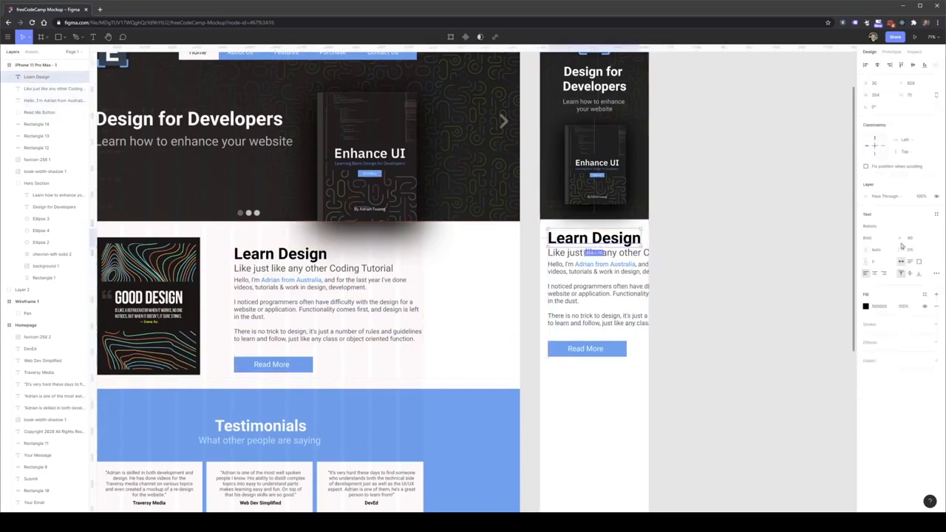
click(927, 238)
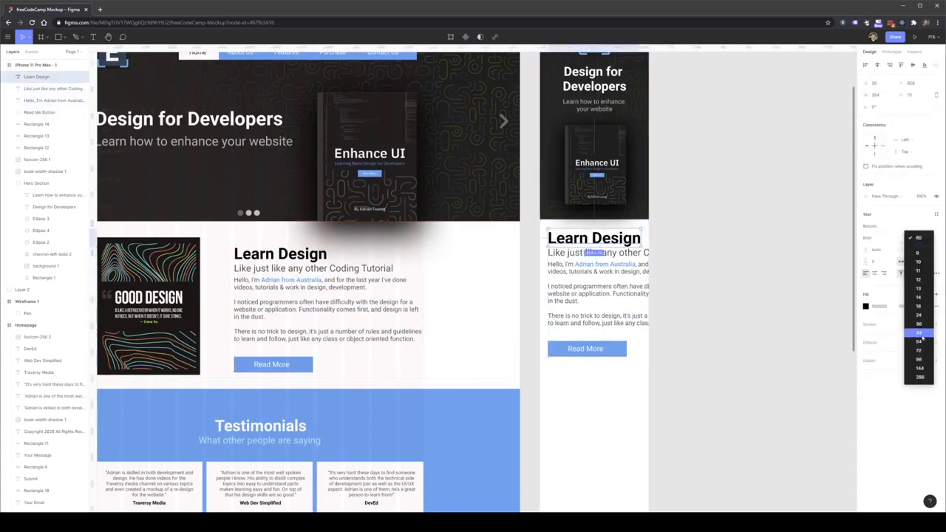
click(919, 333)
click(634, 253)
click(927, 238)
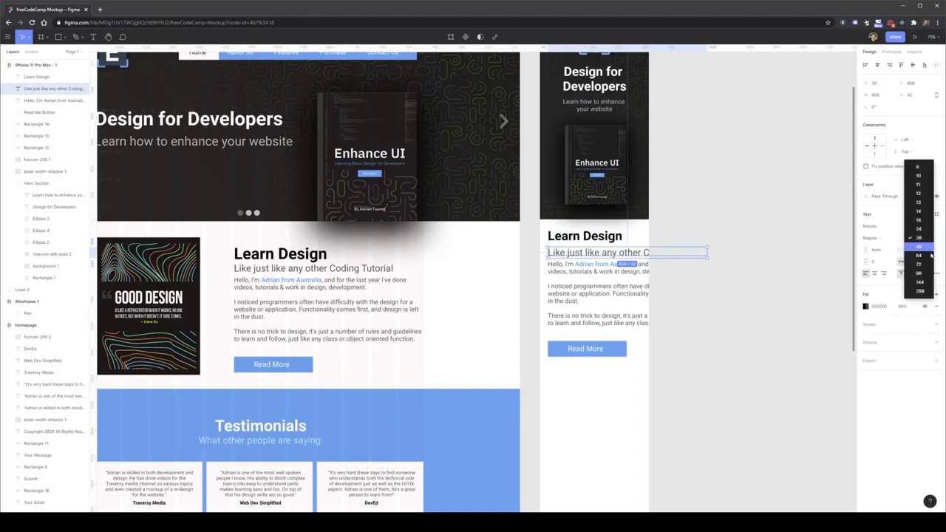
click(917, 235)
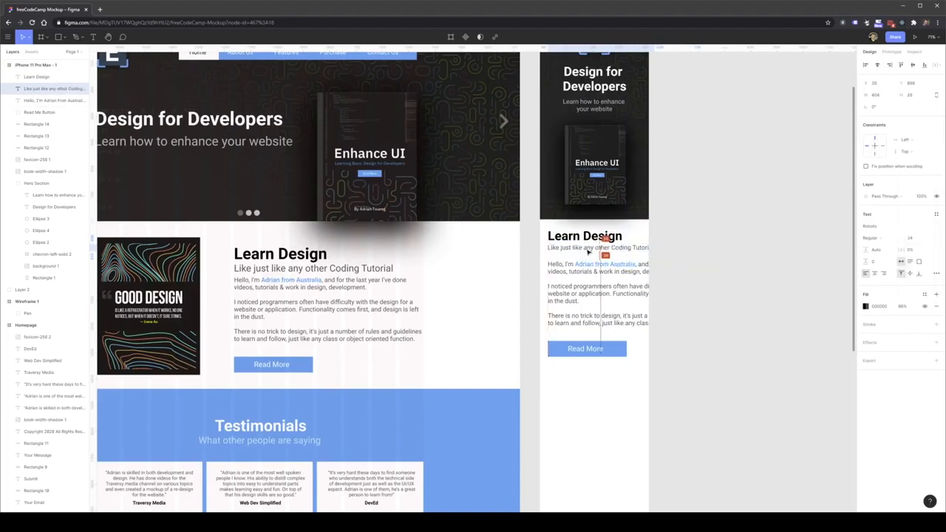
click(604, 296)
click(927, 238)
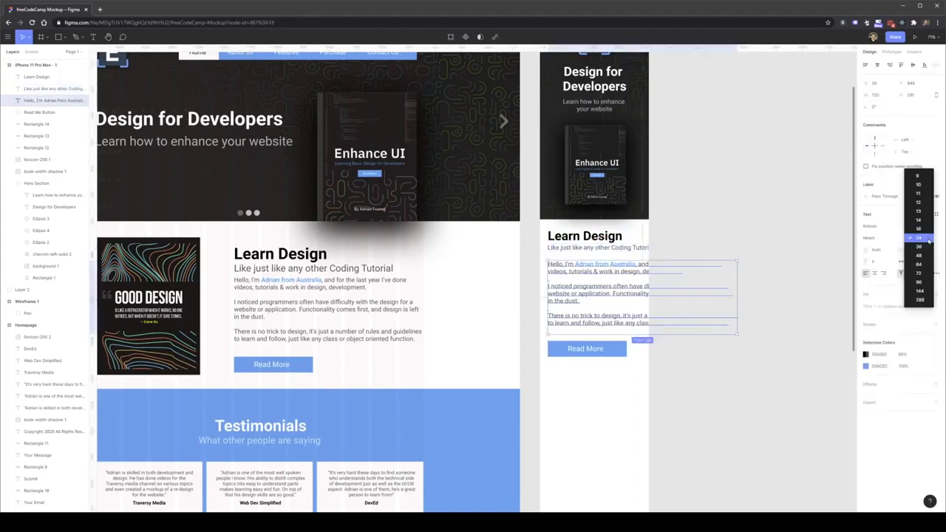
click(917, 229)
- Narrow the paragraph and subheading boxes to the phone width and nudge paragraph and button down
drag(738, 295, 642, 296)
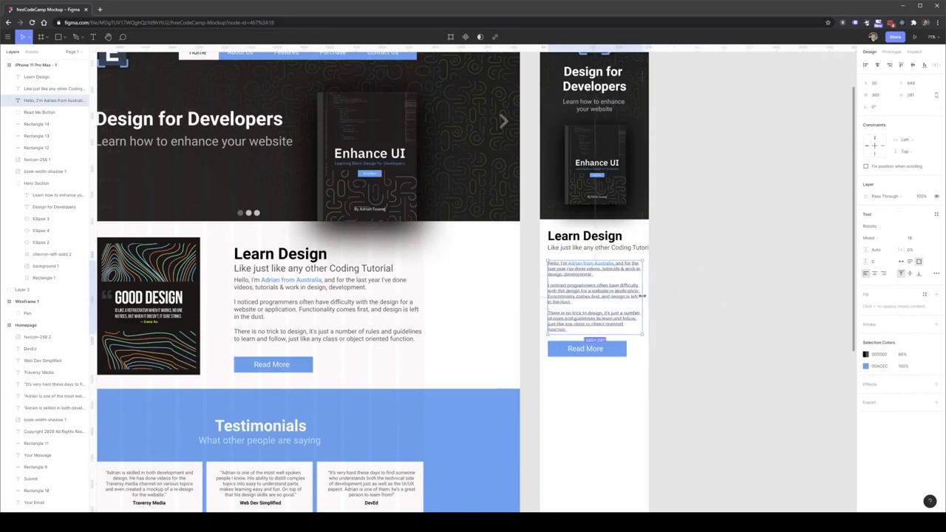
click(618, 252)
drag(655, 250, 646, 247)
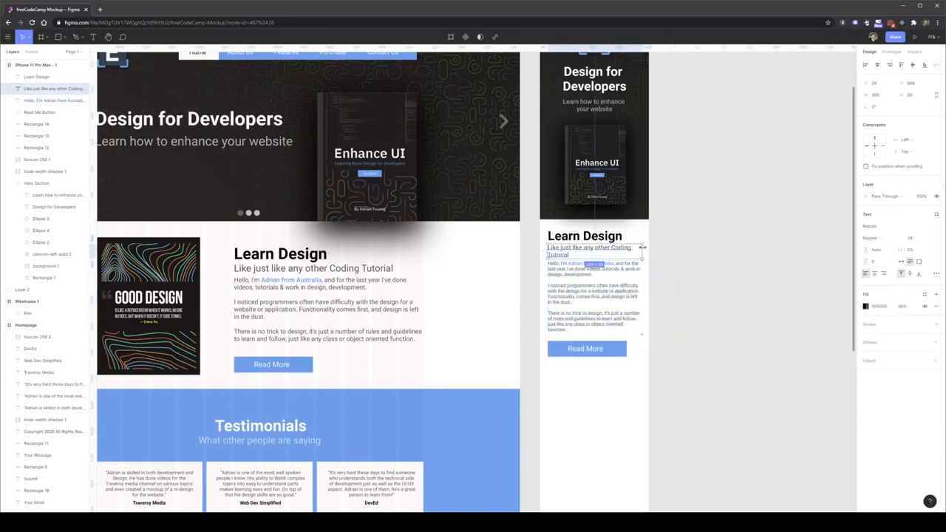
click(639, 335)
drag(636, 419, 568, 291)
click(598, 403)
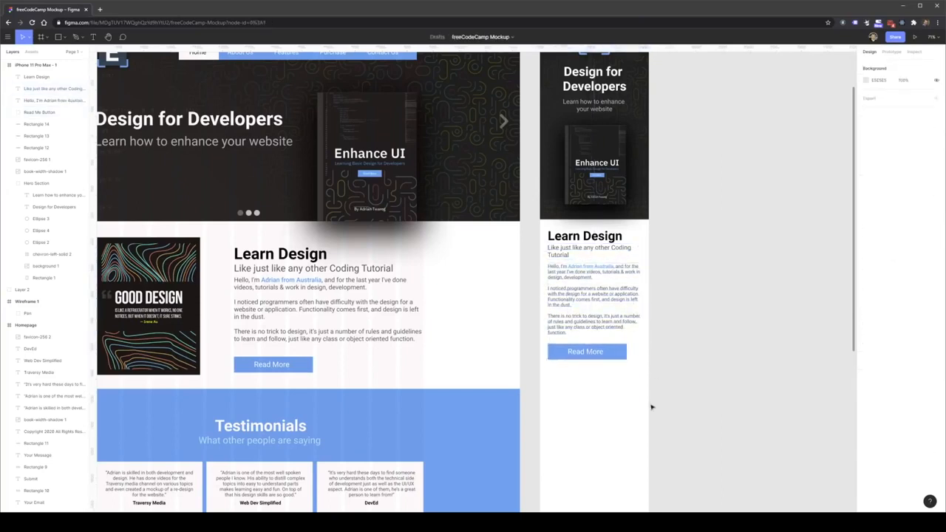
- Make the phone's Read More button smaller, undoing an accidental slice
scroll(651, 362, down, 1)
click(613, 356)
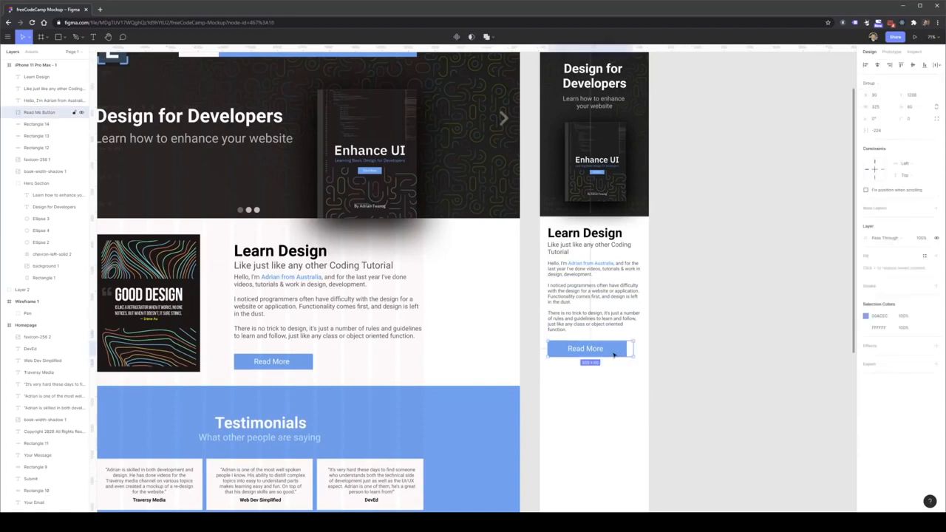
key(s)
click(633, 356)
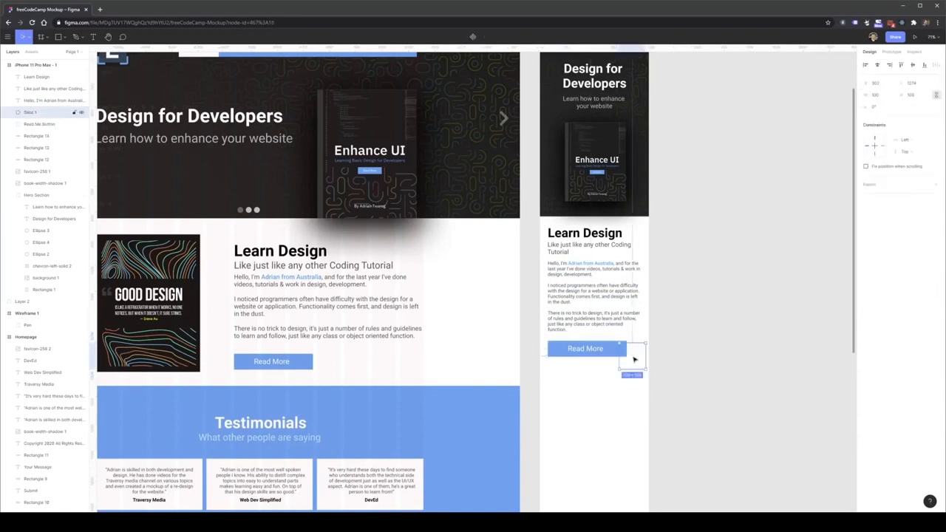
click(625, 381)
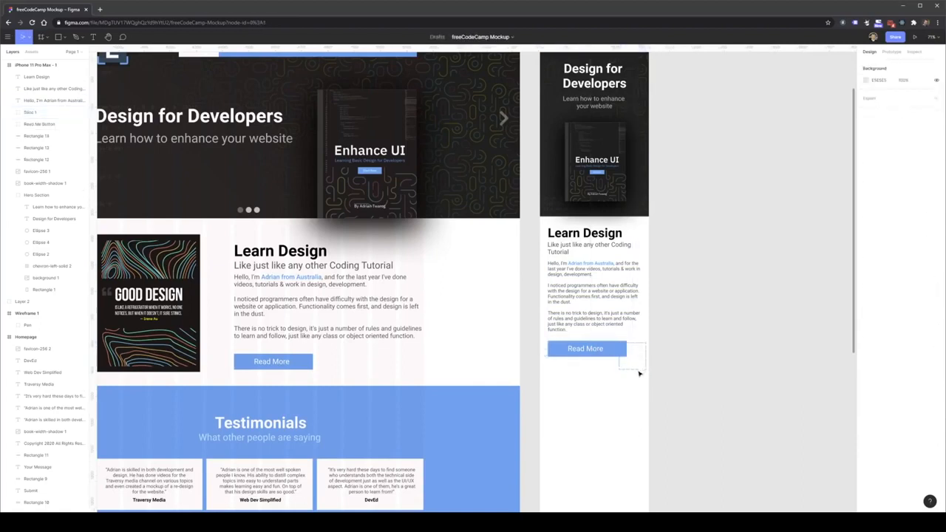
key(ctrl+z)
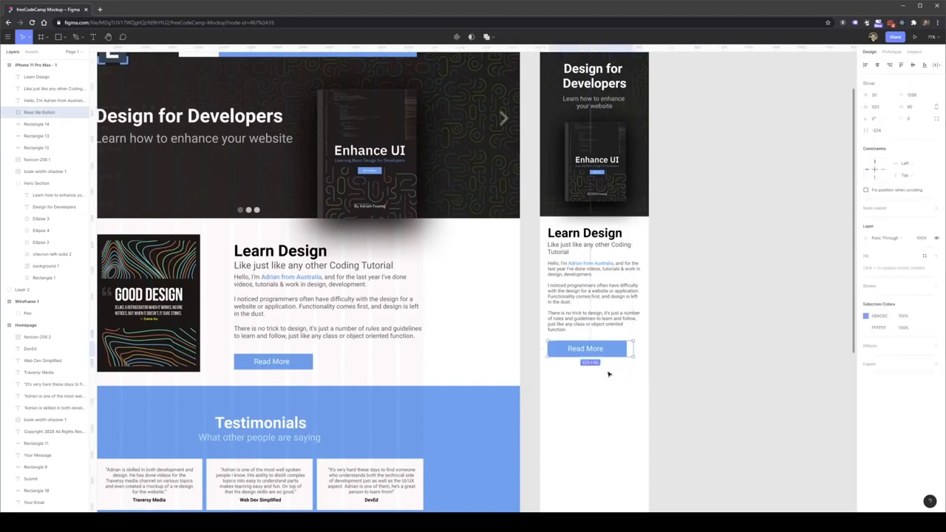
drag(633, 356, 604, 357)
click(630, 376)
- Switch to proportional scaling and select all the phone's Learn Design content
click(602, 351)
click(30, 37)
click(33, 63)
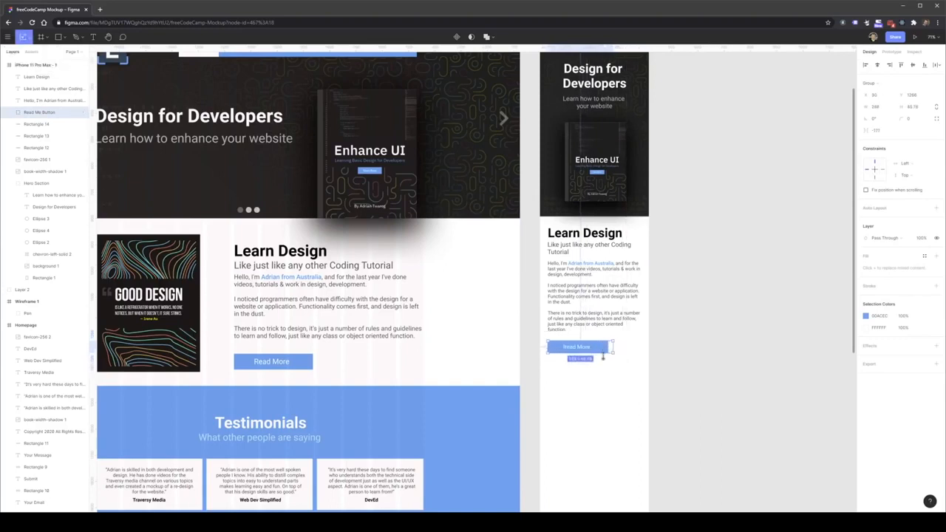
click(617, 377)
drag(665, 397, 542, 226)
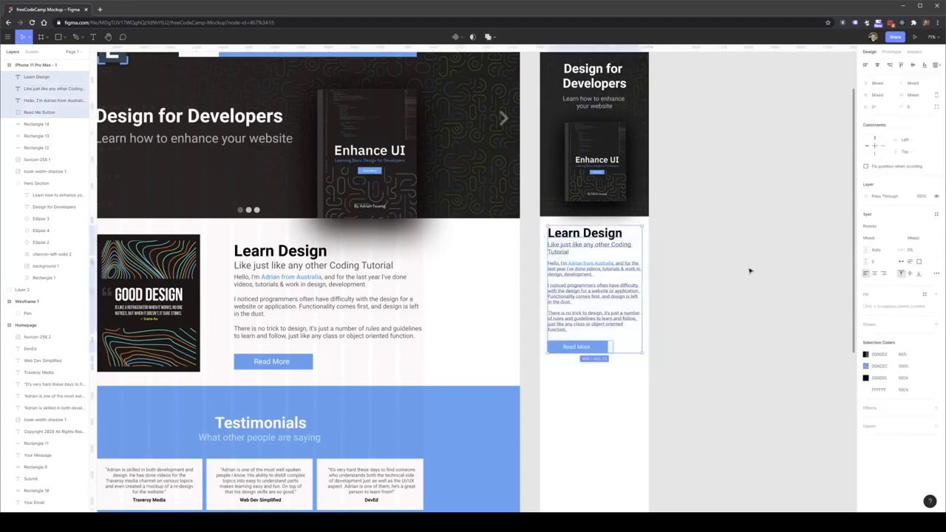
- Centre-align the phone's Learn Design texts and widen the heading box so it centres
click(875, 273)
click(600, 238)
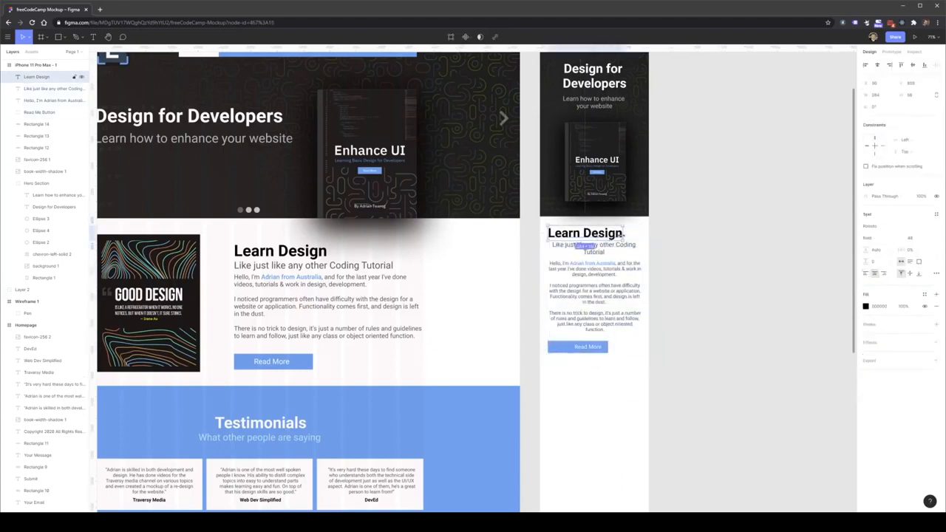
drag(623, 234, 640, 234)
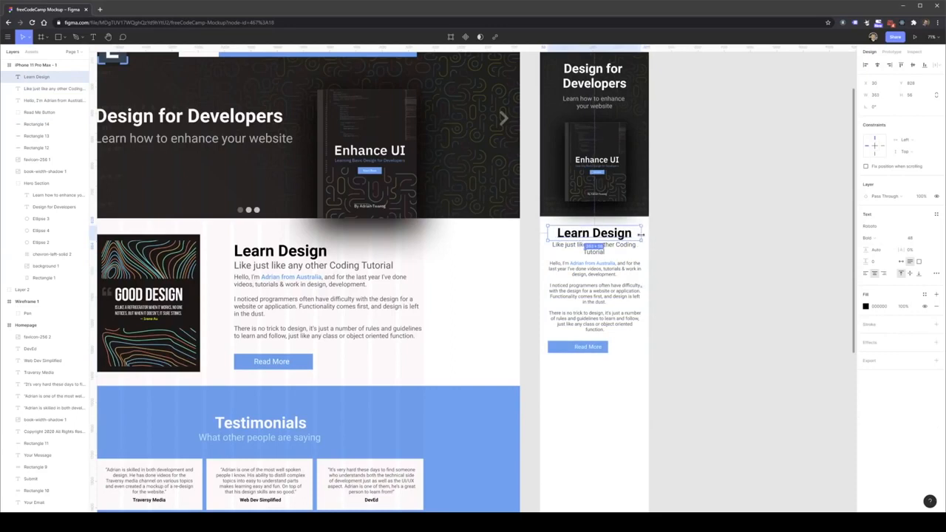
click(714, 273)
- Centre the Read More label inside the phone's button
click(587, 347)
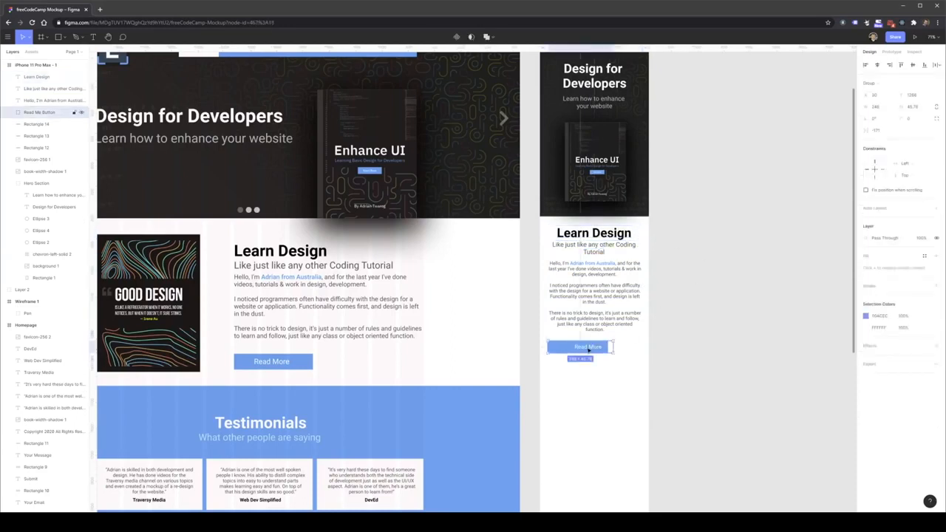
double_click(588, 349)
mouse_move(583, 347)
mouse_down()
mouse_move(570, 347)
mouse_move(600, 346)
mouse_up()
key(Escape)
click(577, 347)
key(Escape)
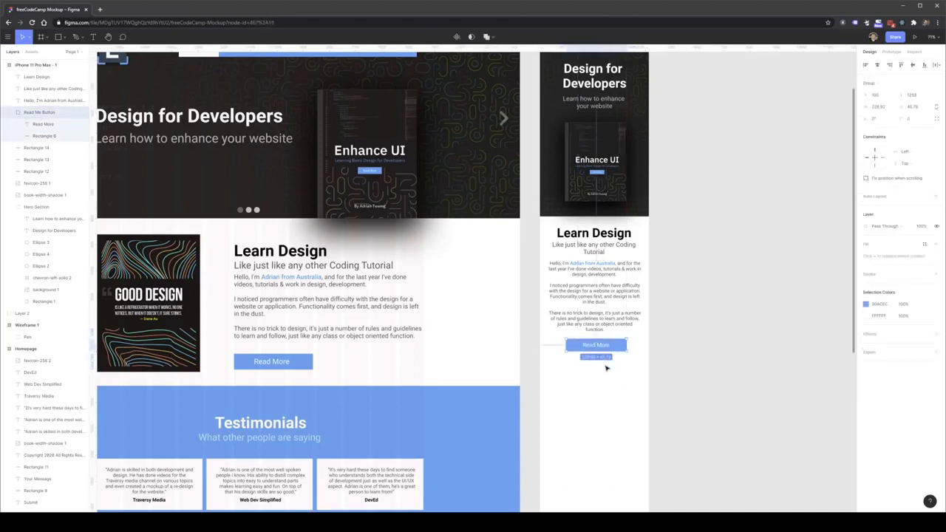
key(Escape)
drag(655, 361, 551, 244)
click(689, 295)
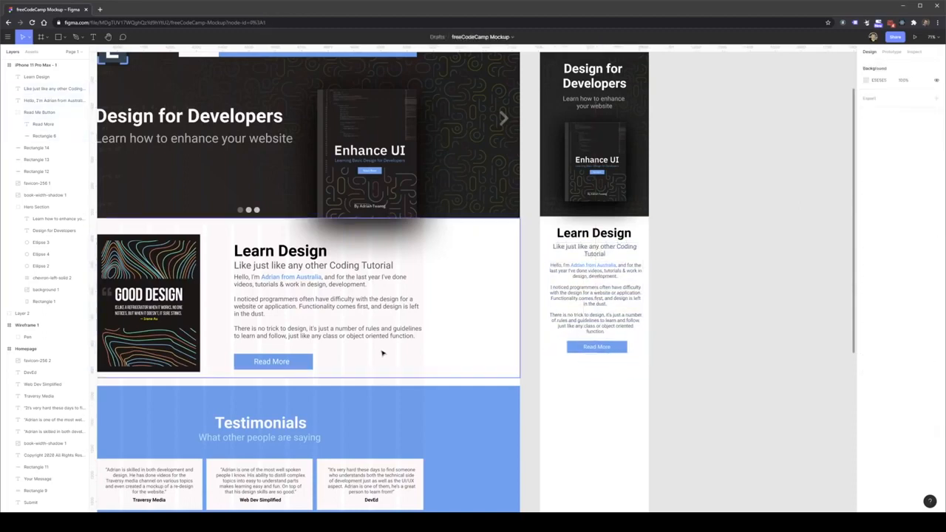
- Copy the GOOD DESIGN image below Read More, shrinking and centring it
click(174, 300)
drag(176, 287, 618, 421)
scroll(622, 396, down, 3)
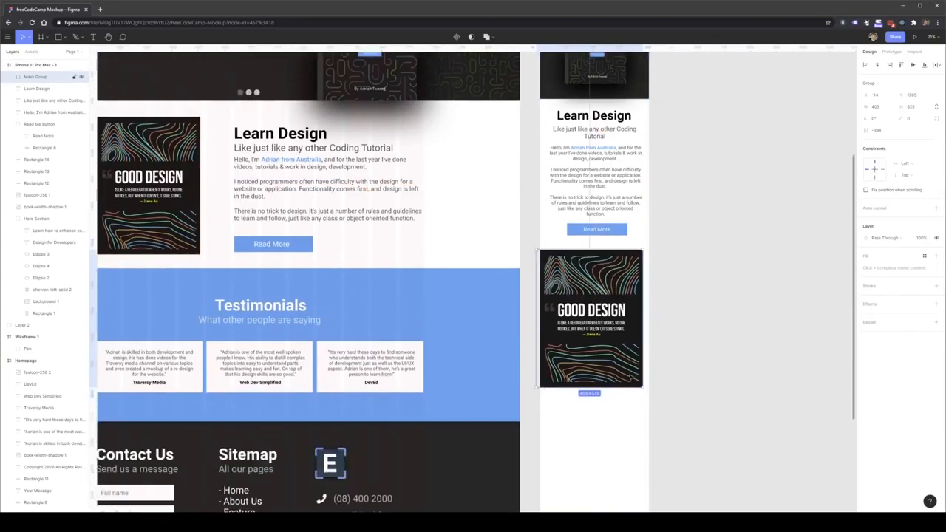
key(f)
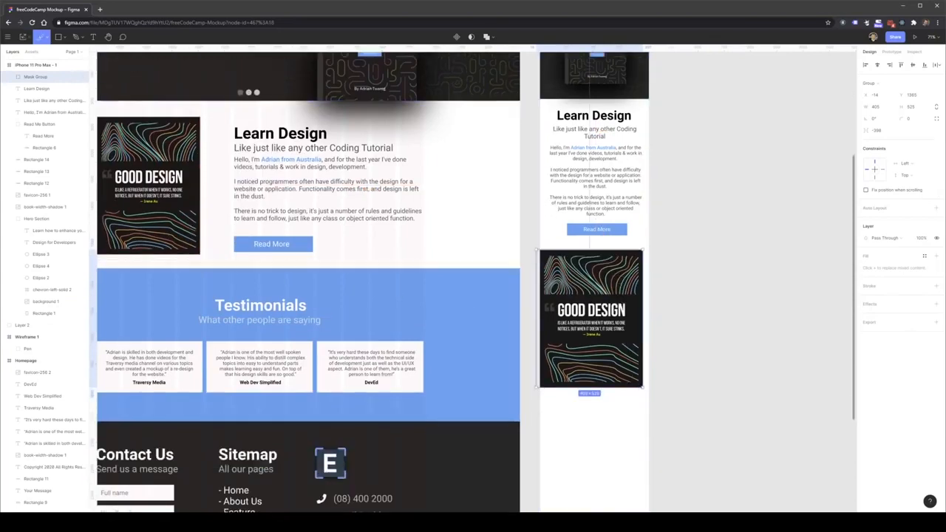
click(24, 37)
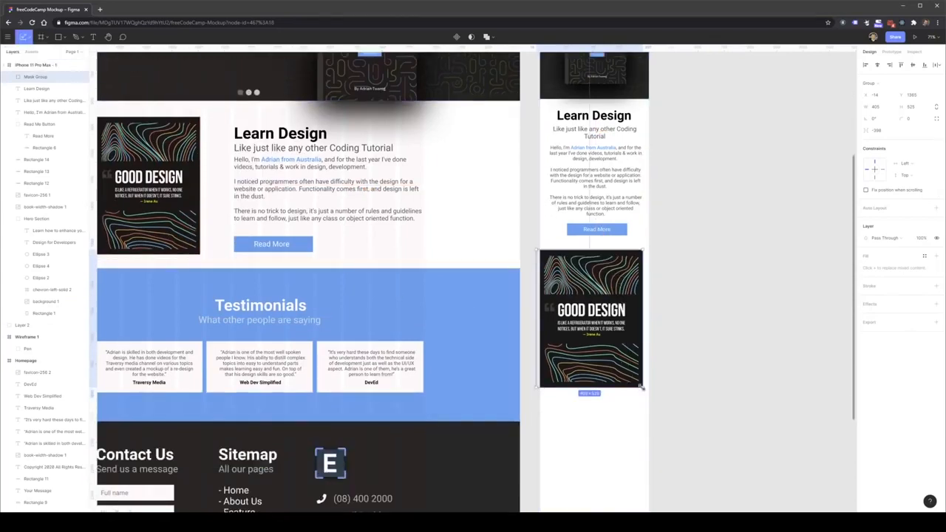
drag(641, 388, 601, 333)
drag(587, 290, 610, 287)
click(668, 289)
- Nudge the Read More button to the centre of the phone frame
scroll(675, 289, up, 1)
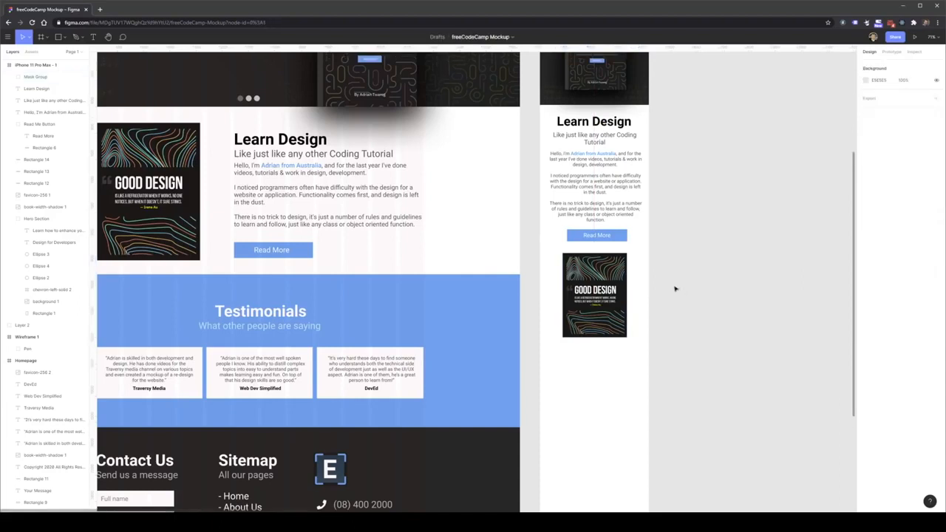
drag(611, 240, 606, 238)
click(614, 226)
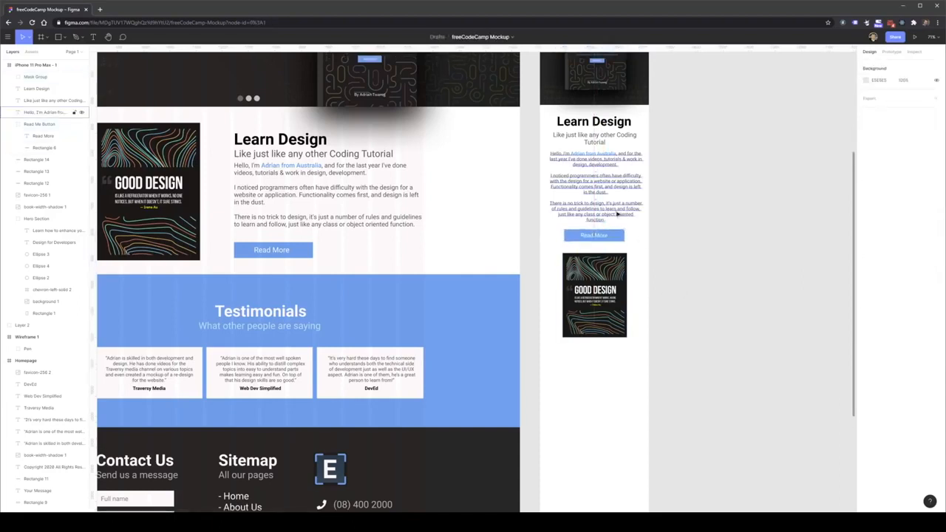
scroll(495, 303, up, 2)
scroll(606, 318, down, 1)
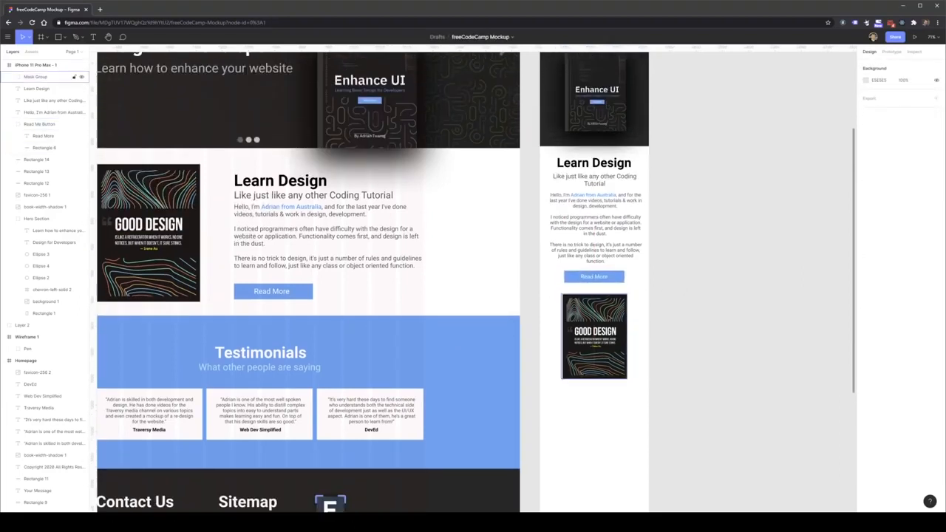
scroll(602, 322, up, 1)
scroll(635, 330, up, 3)
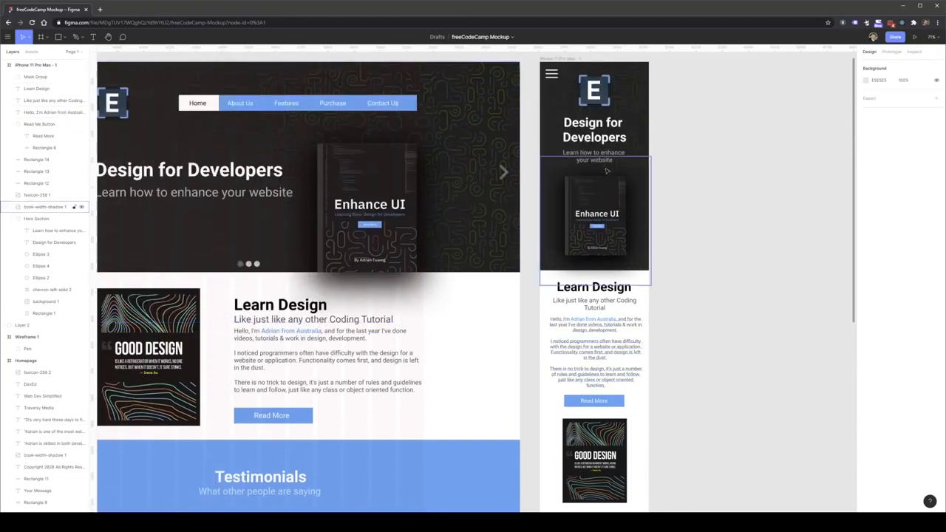
scroll(538, 238, down, 1)
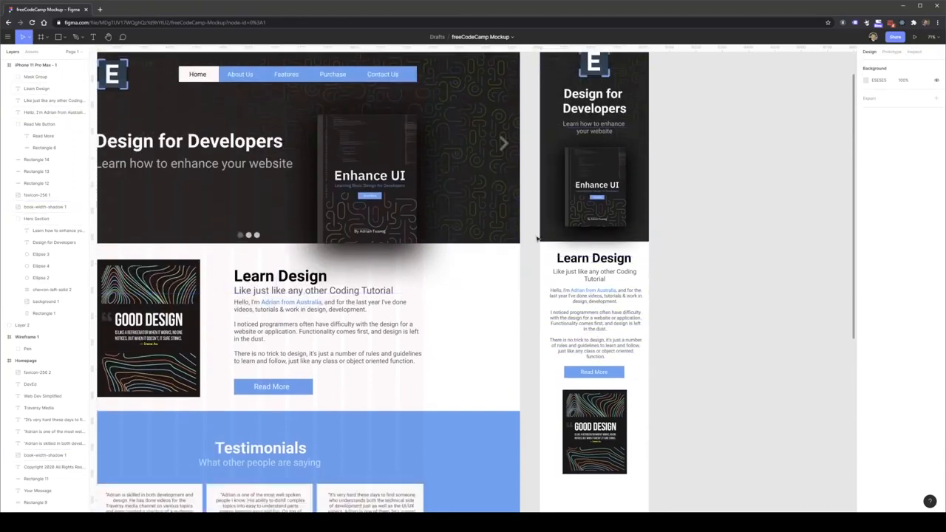
scroll(537, 238, down, 6)
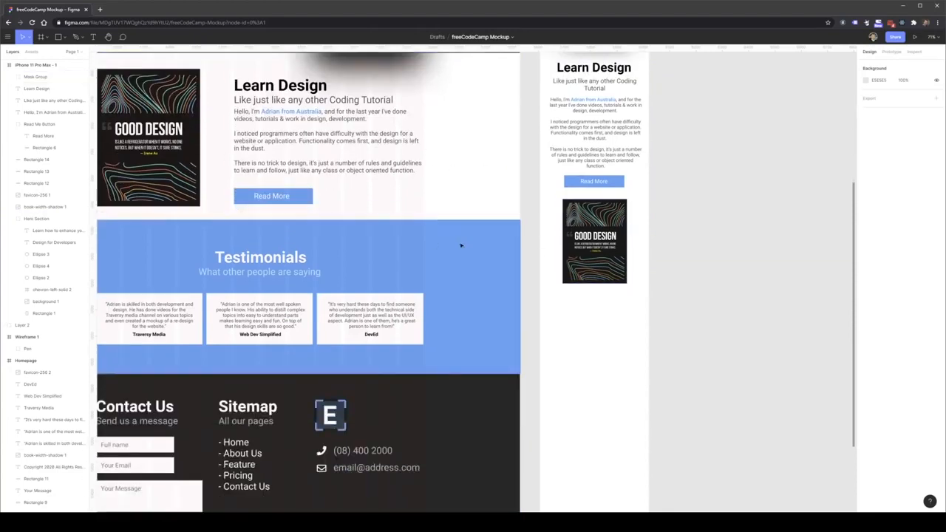
scroll(429, 229, down, 2)
scroll(602, 266, up, 5)
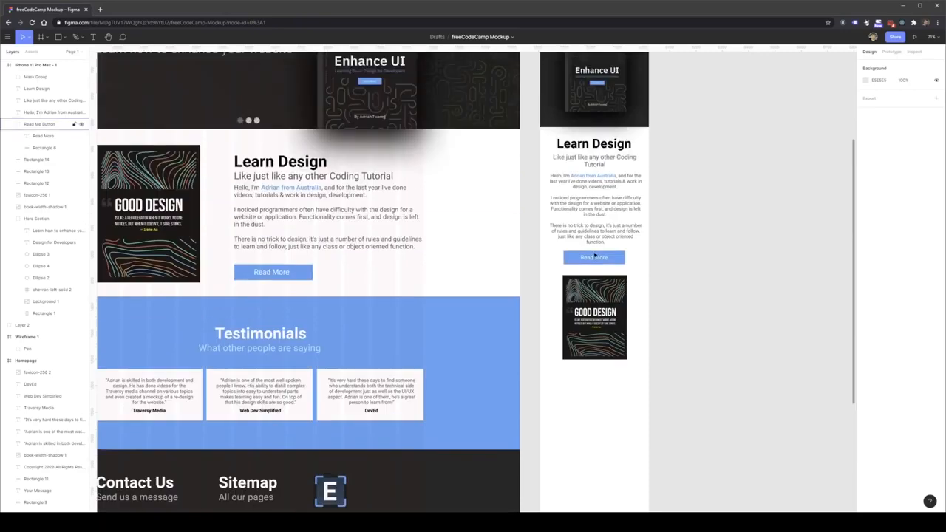
scroll(599, 255, up, 8)
scroll(610, 253, down, 7)
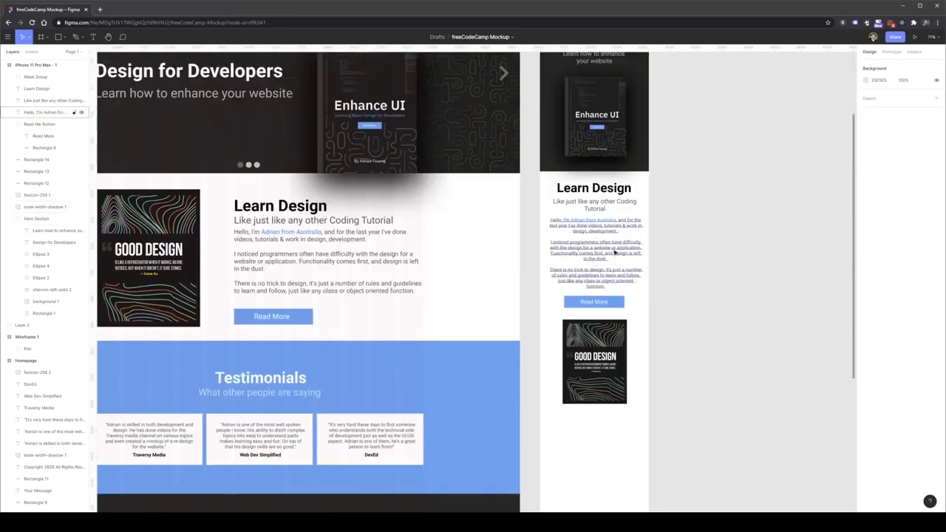
scroll(610, 248, down, 4)
click(442, 205)
drag(350, 217, 592, 272)
- Remove the misplaced Testimonials copy, then duplicate the blue background and narrow it to 353 wide
key(Delete)
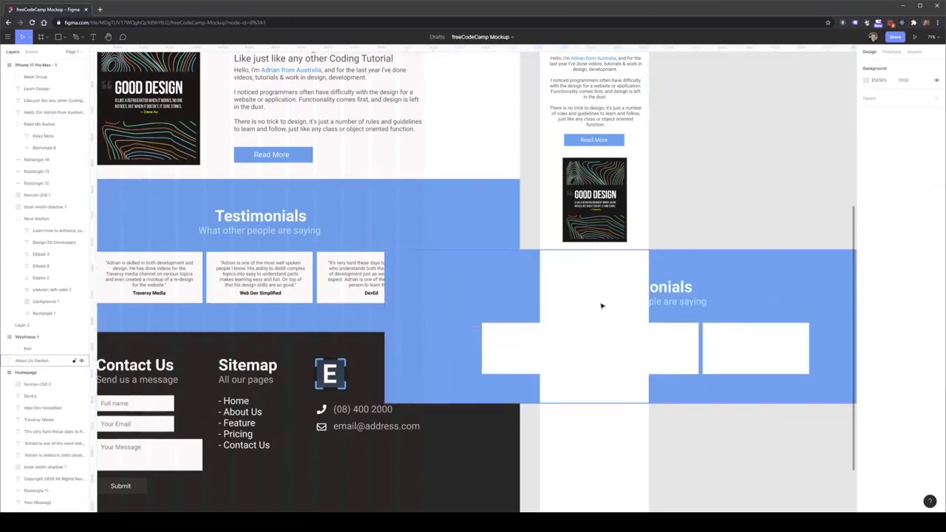
key(ctrl+z)
key(ctrl+z)
key(ctrl+z)
key(ctrl+z)
click(475, 256)
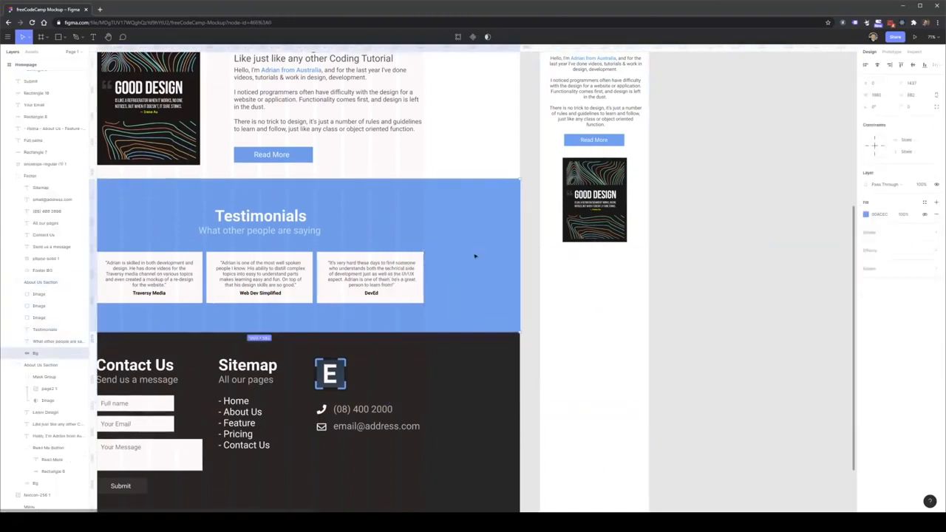
drag(409, 230, 427, 290)
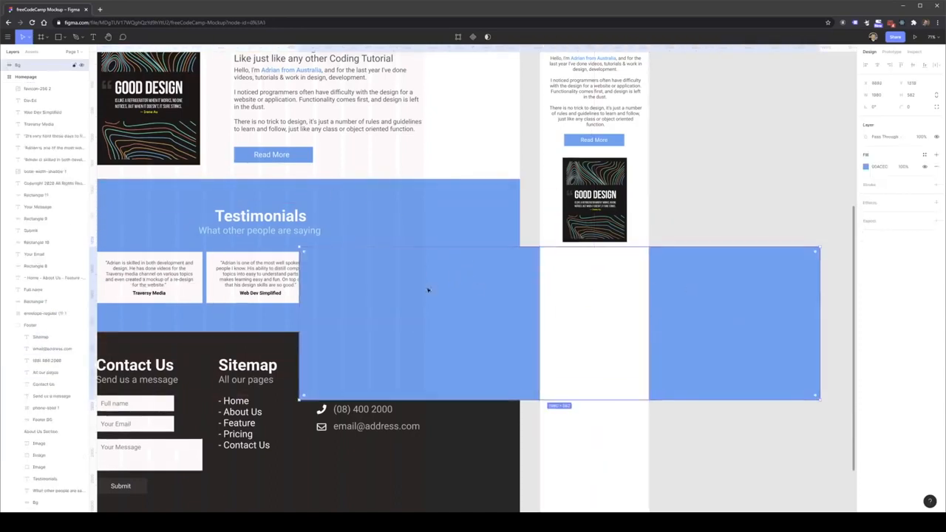
drag(298, 302, 544, 305)
mouse_move(625, 302)
mouse_down()
mouse_move(672, 333)
mouse_move(585, 312)
mouse_move(625, 315)
mouse_up()
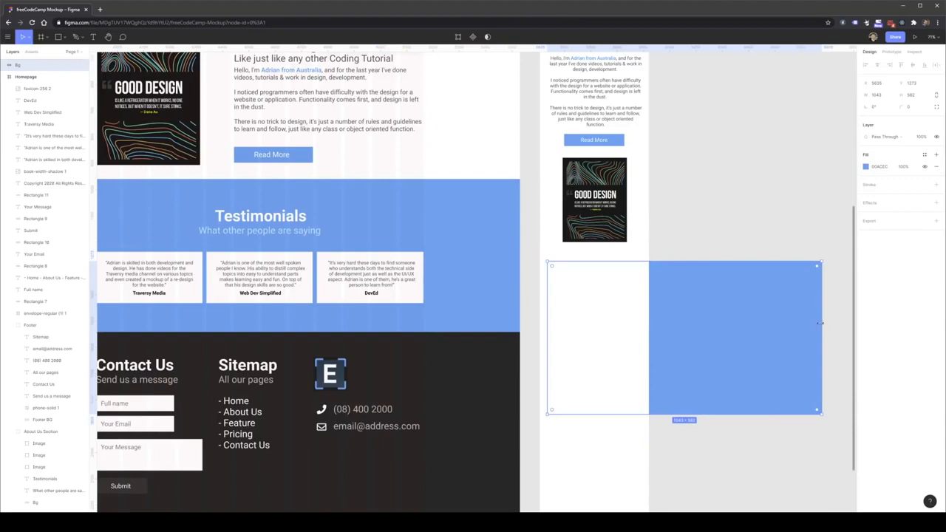
drag(820, 323, 642, 323)
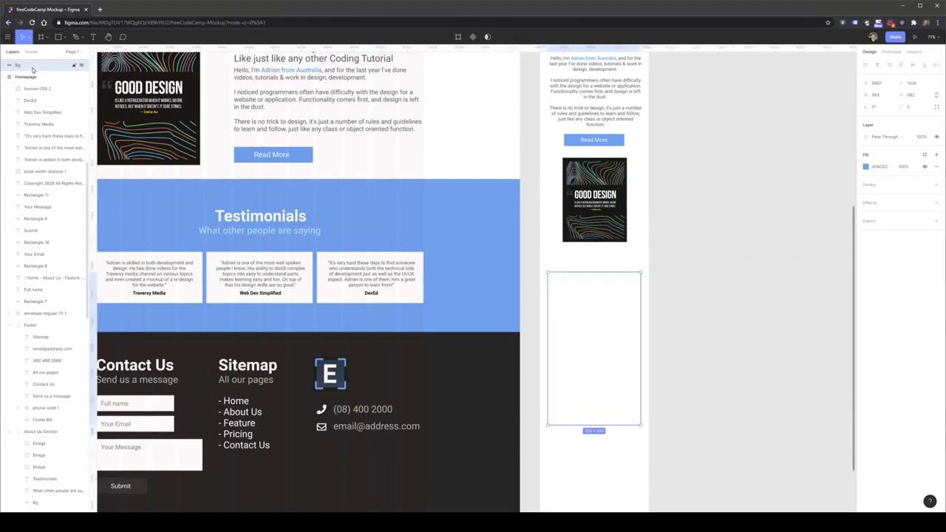
- Pull the blue Bg copy out of its group onto the canvas and tidy the layers
drag(32, 69, 55, 427)
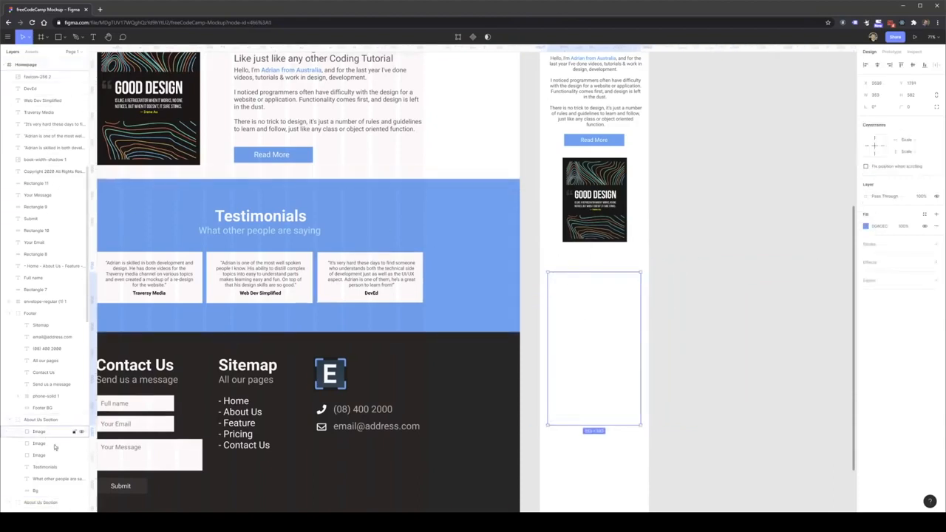
scroll(51, 436, down, 5)
drag(605, 318, 742, 312)
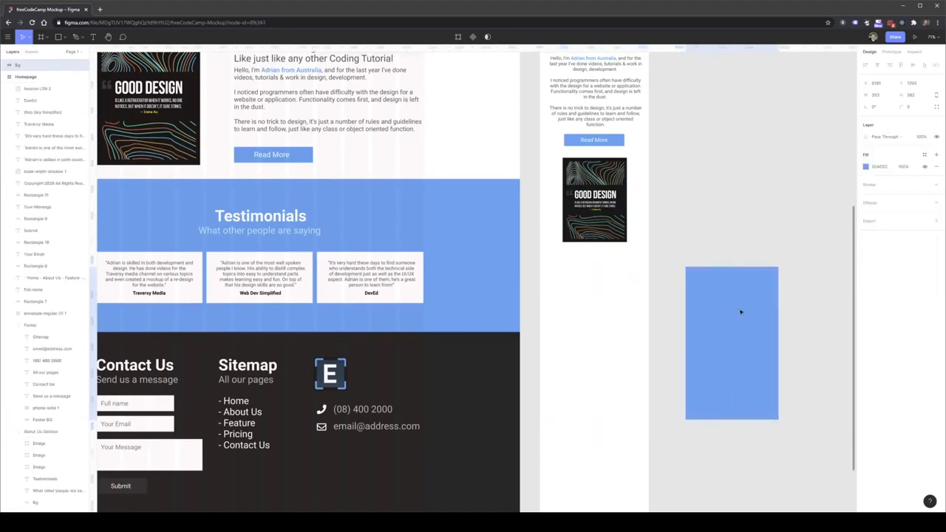
click(26, 76)
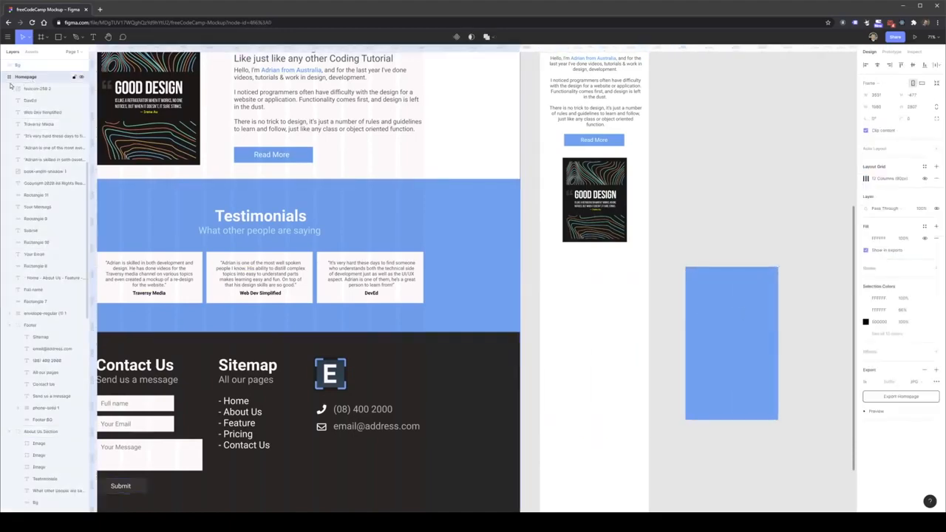
scroll(571, 188, up, 3)
scroll(570, 187, up, 2)
click(560, 77)
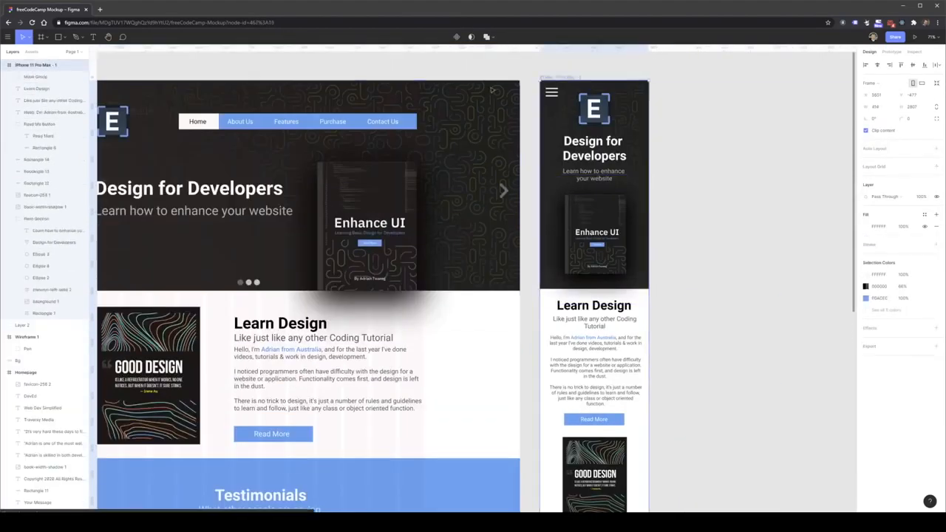
click(4, 65)
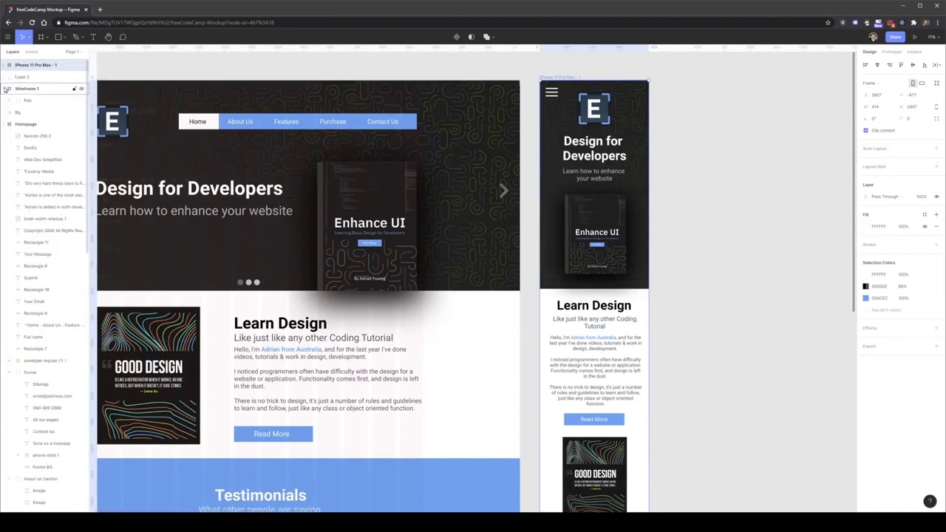
click(22, 79)
- Move the blue rectangle into the iPhone frame below the book and stretch it to 755 tall
scroll(714, 350, down, 4)
click(722, 371)
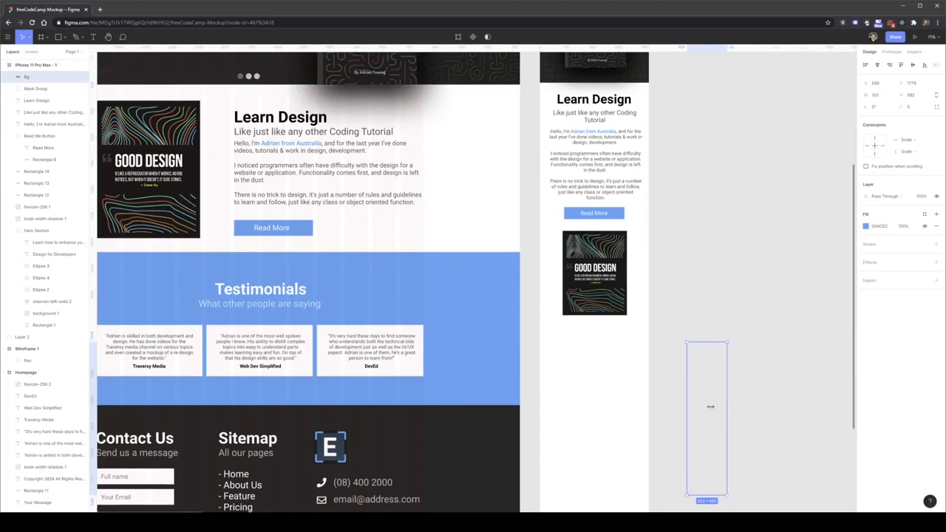
drag(715, 397, 648, 383)
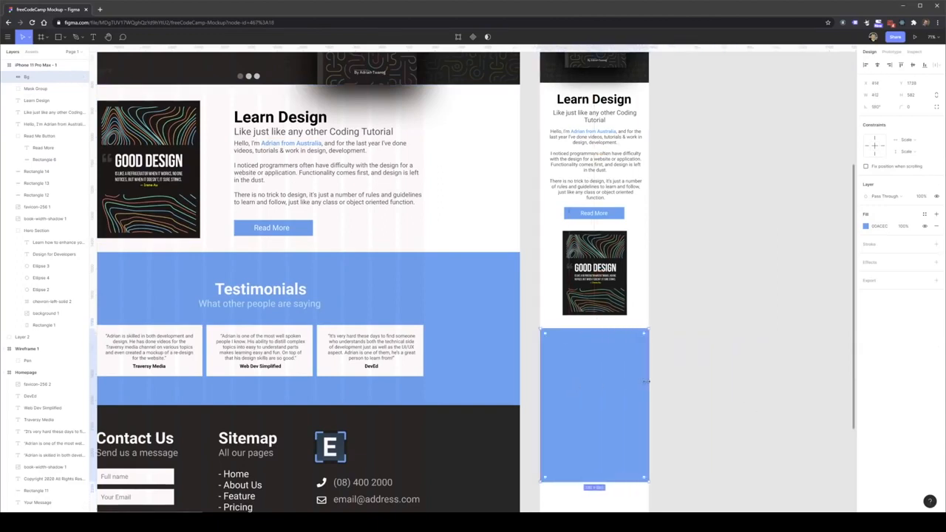
scroll(643, 399, down, 1)
scroll(593, 436, down, 1)
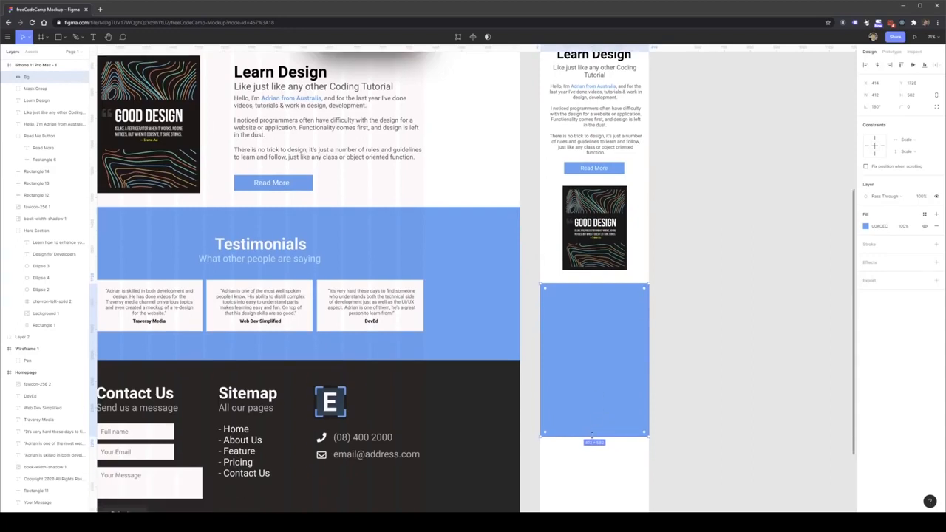
drag(592, 434, 593, 490)
- Duplicate the desktop Testimonials heading and subtitle onto the mobile blue section
double_click(258, 247)
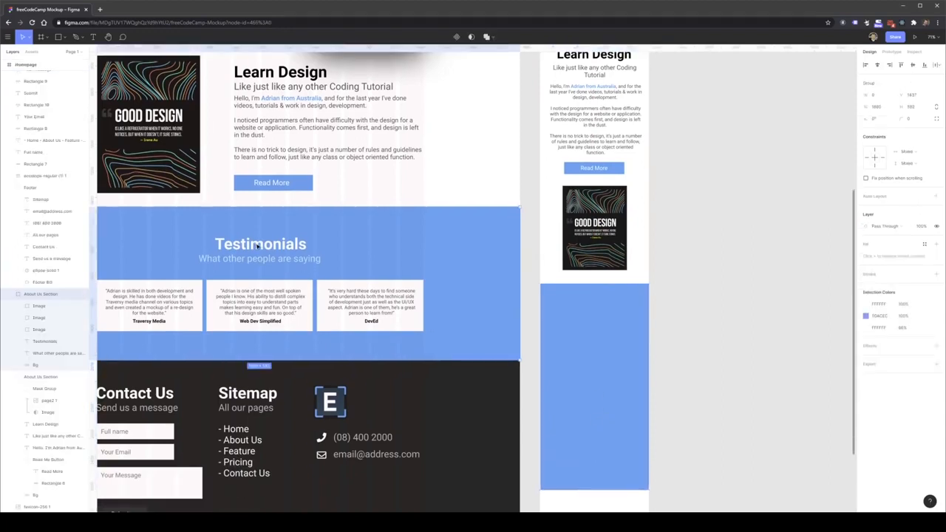
shift+click(270, 261)
drag(261, 244, 608, 314)
click(673, 327)
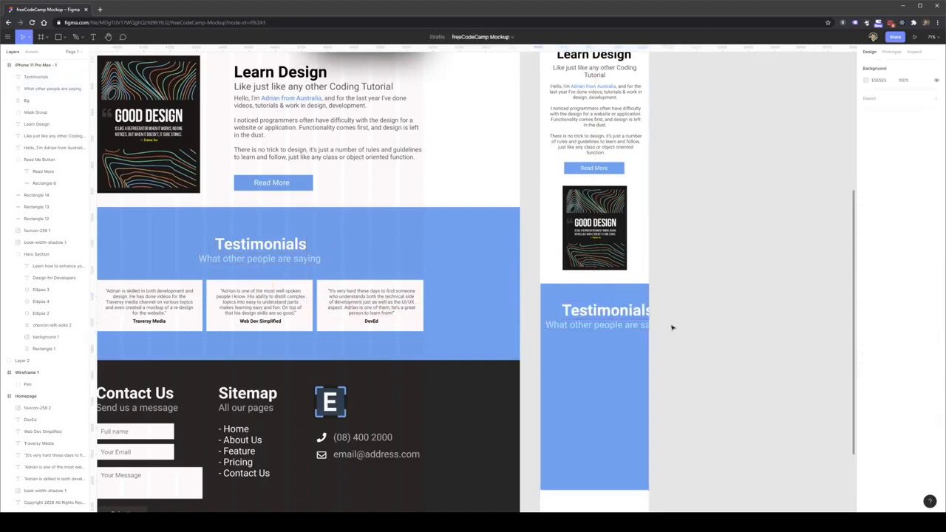
- Set the mobile heading to 48 and subtitle to 24, centring both
click(621, 313)
click(928, 242)
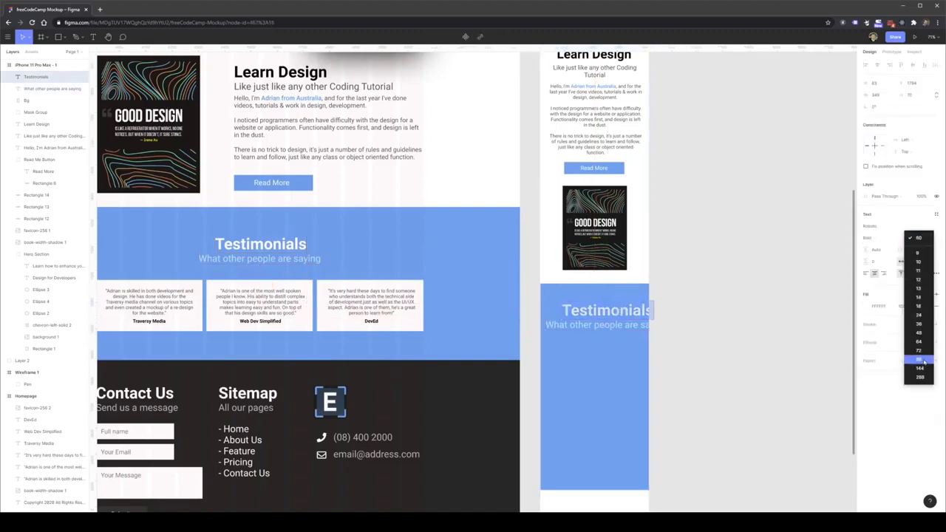
click(922, 334)
drag(606, 308, 595, 308)
click(600, 326)
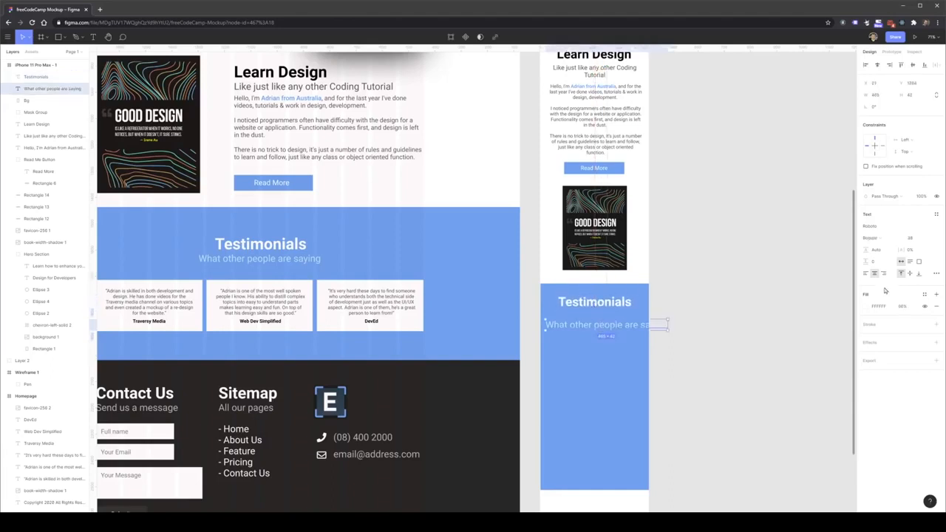
click(932, 242)
click(917, 233)
drag(588, 324, 595, 319)
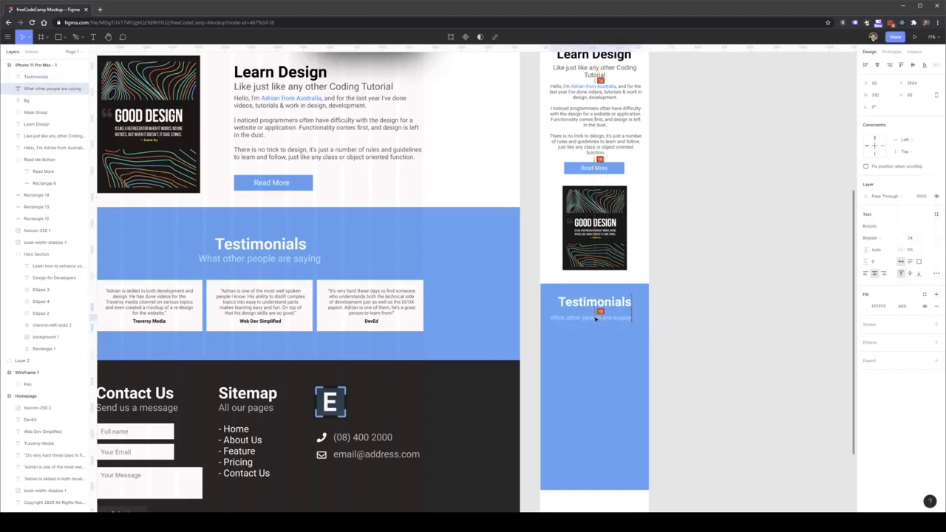
click(715, 322)
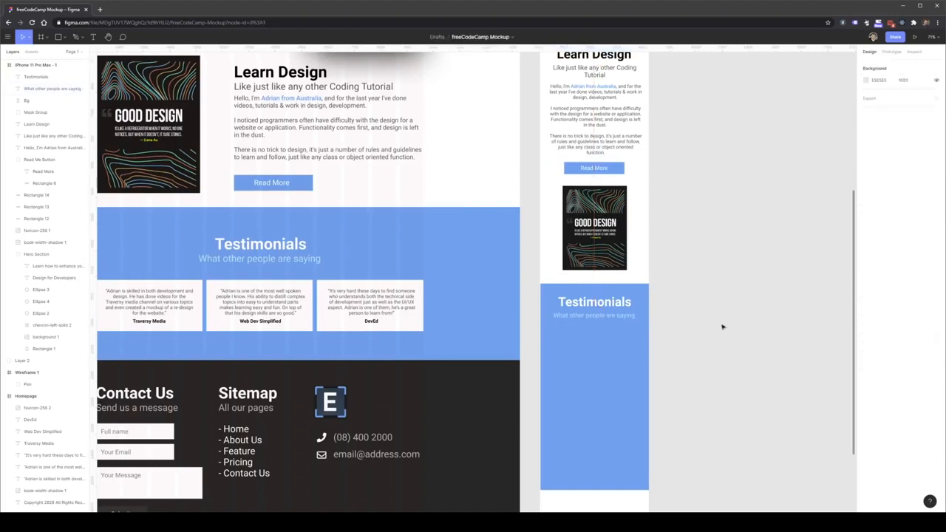
scroll(219, 271, down, 1)
- Copy the first testimonial's white card and paste it into the mobile Testimonials section
click(184, 277)
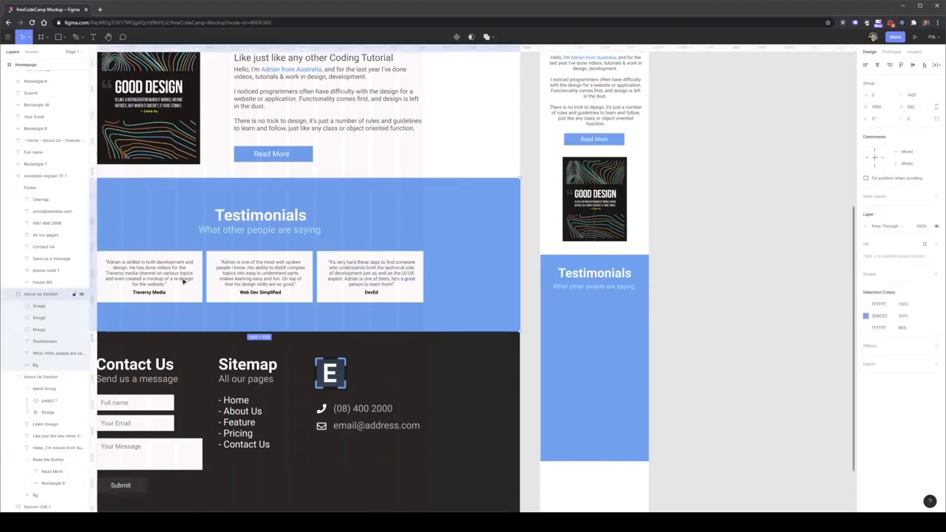
double_click(170, 277)
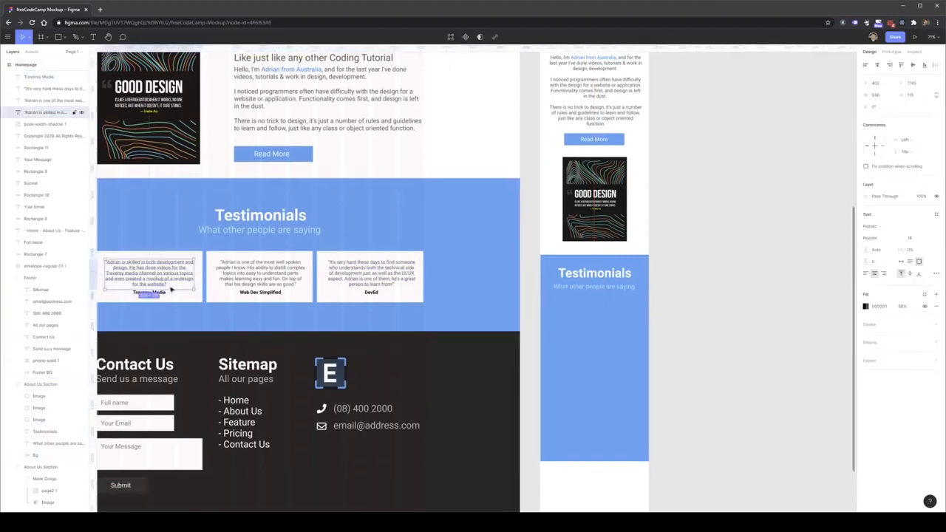
click(161, 285)
drag(179, 257, 192, 231)
key(ctrl+z)
click(194, 297)
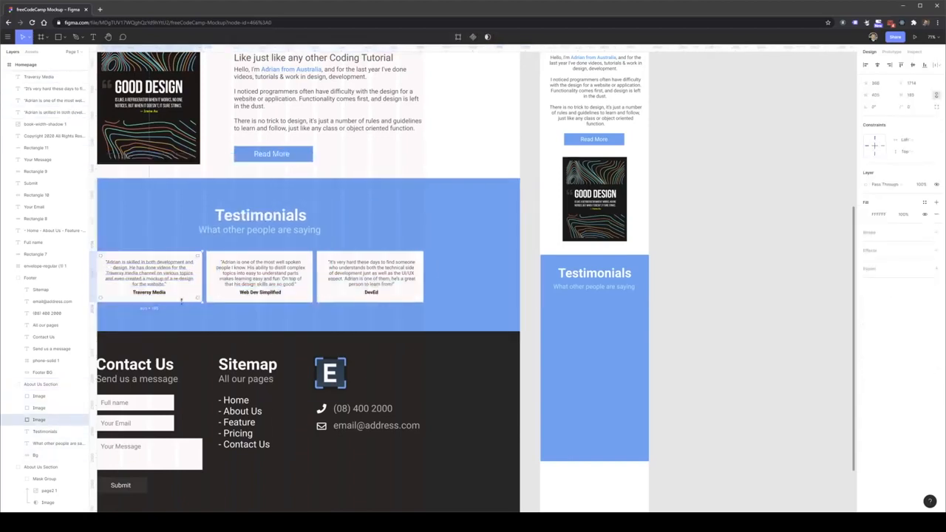
key(ctrl+c)
click(626, 340)
key(ctrl+v)
drag(616, 294, 629, 350)
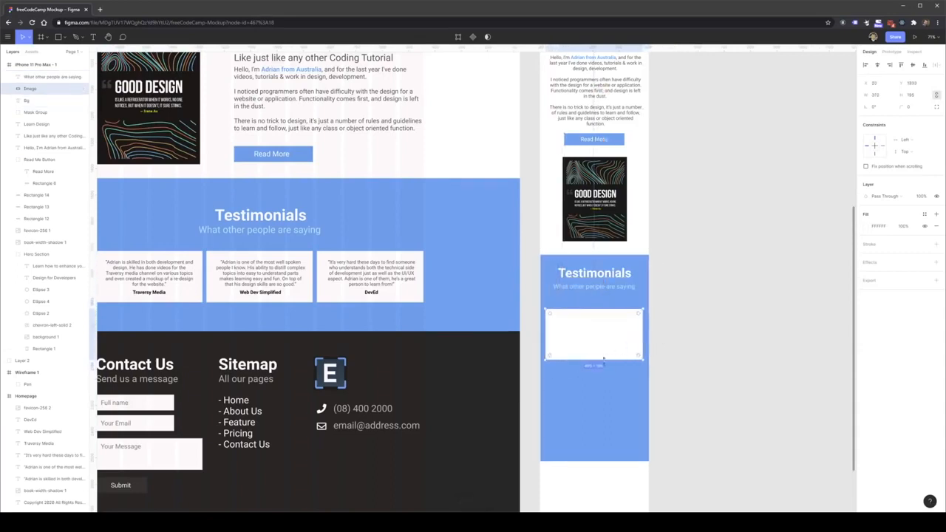
mouse_move(604, 360)
mouse_down()
mouse_move(604, 386)
mouse_move(598, 345)
mouse_up()
click(679, 337)
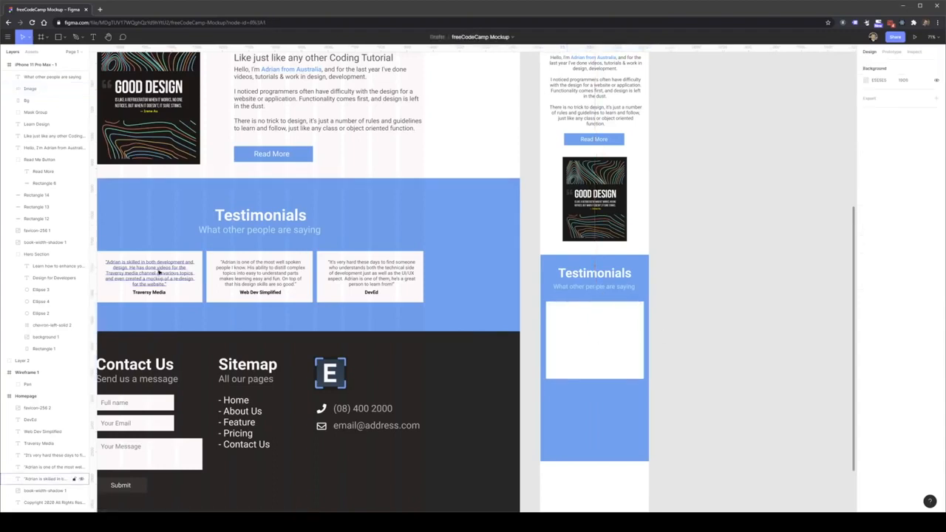
- Duplicate the Traversy Media quote and name into the mobile card and shorten the card to fit
click(158, 272)
shift+click(158, 295)
alt+drag(154, 277, 602, 326)
click(627, 374)
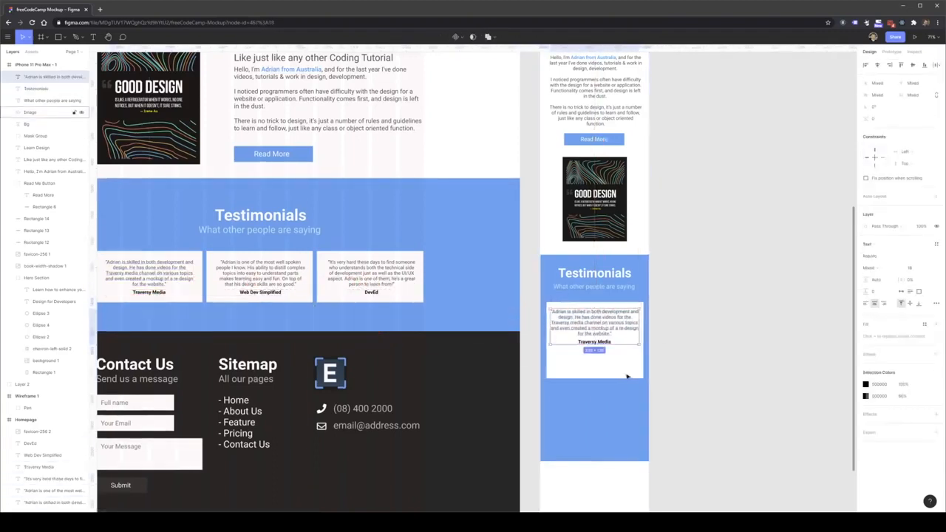
drag(607, 369, 627, 326)
click(672, 355)
click(665, 332)
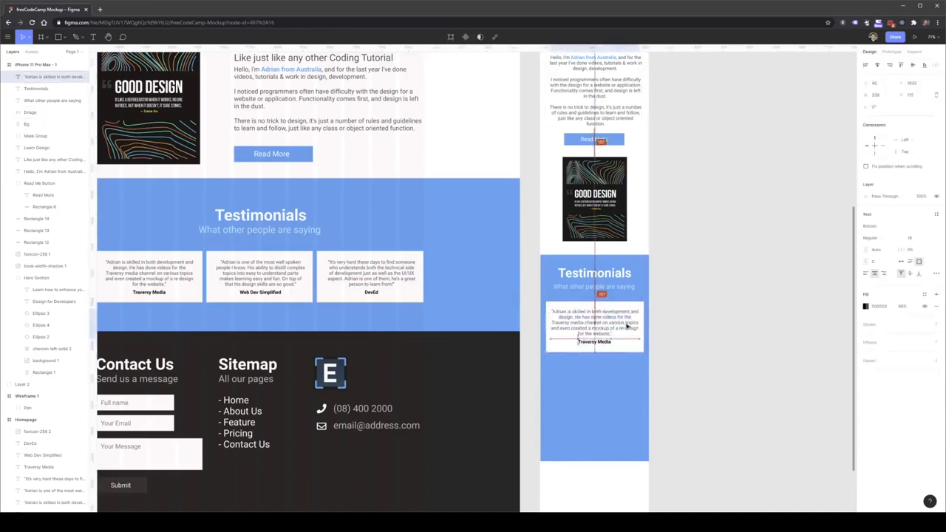
click(682, 338)
- Adjust the mobile blue background's height and duplicate the card 41 px below
click(632, 348)
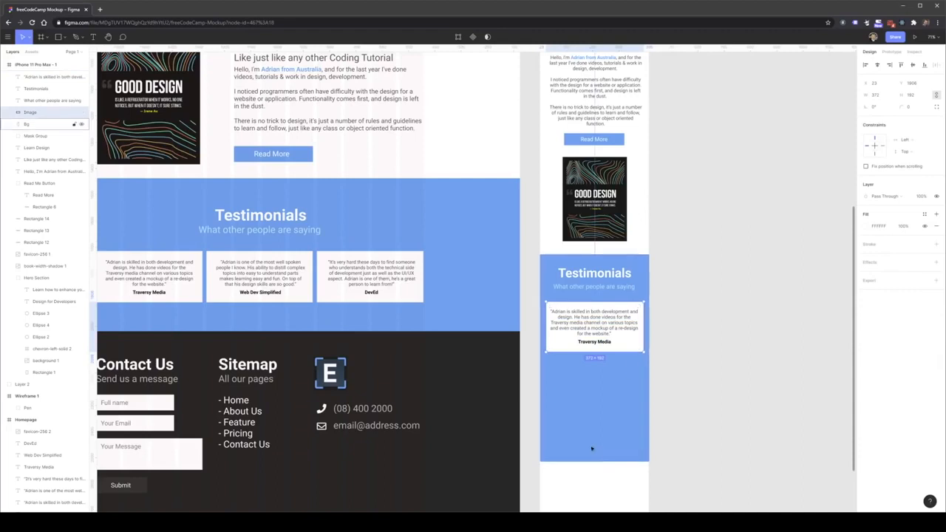
click(591, 449)
drag(596, 460, 593, 510)
scroll(593, 444, down, 1)
click(595, 331)
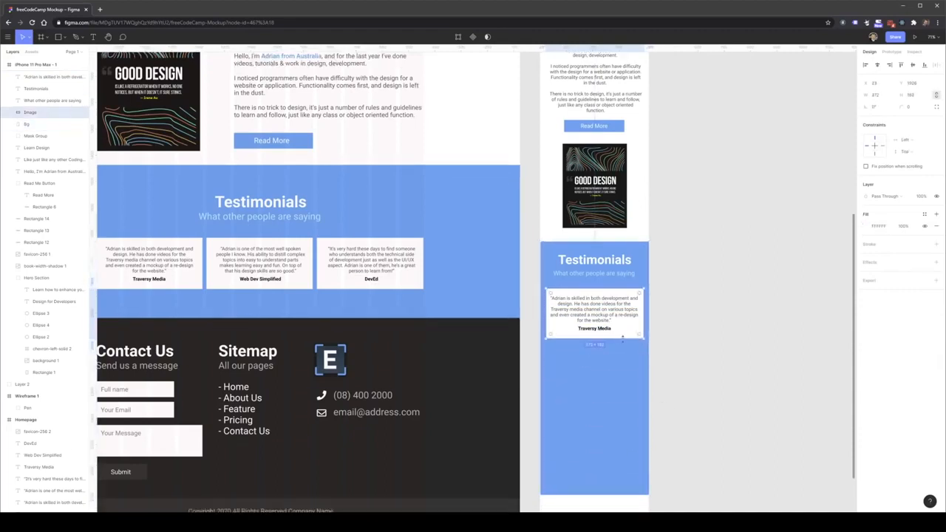
drag(622, 338, 642, 430)
- Alt-drag the Web Dev Simplified quote and name into the second mobile card
click(697, 399)
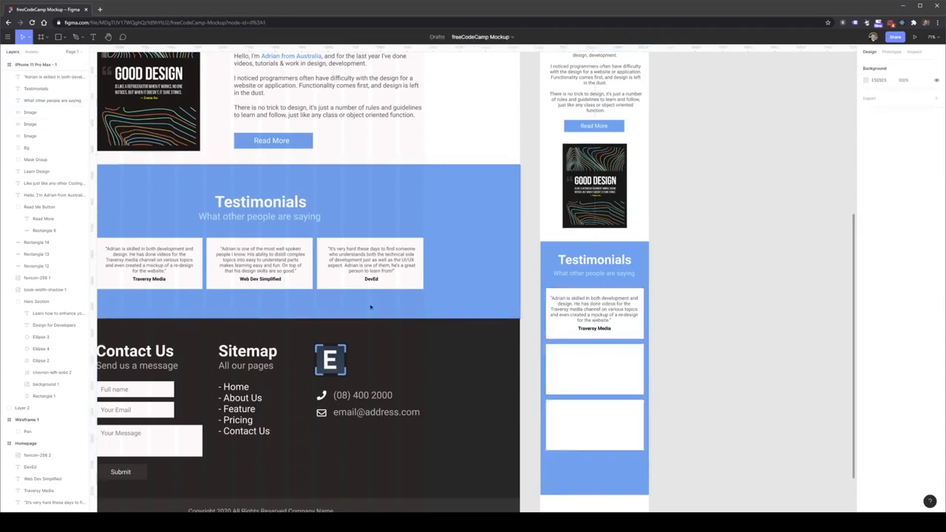
click(266, 260)
shift+click(271, 278)
drag(271, 278, 602, 375)
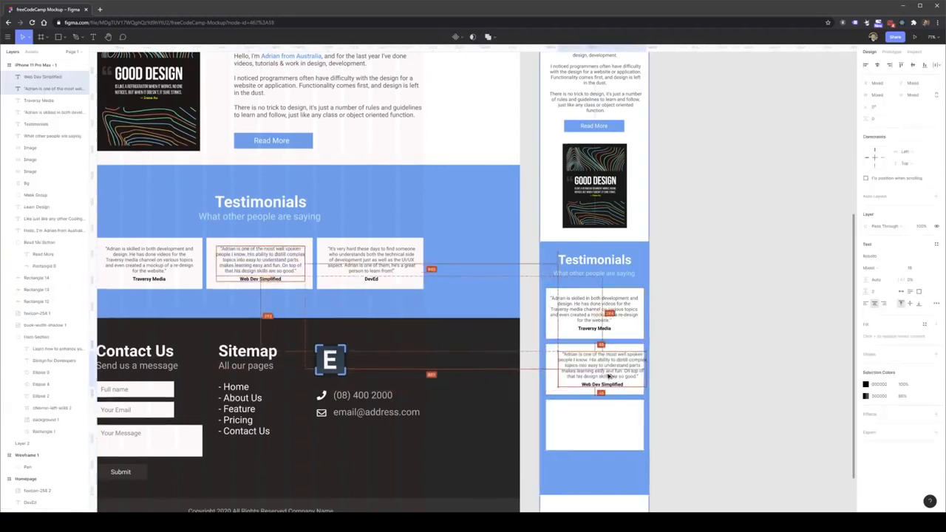
- Try copying the DevEd quote and name into the third mobile card, undoing misplaced copies
click(373, 279)
shift+click(372, 264)
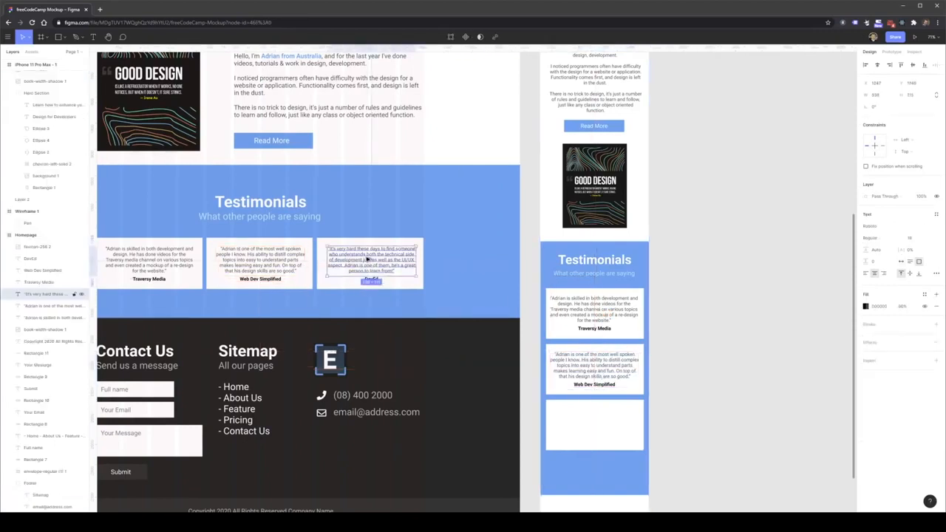
drag(371, 265, 592, 421)
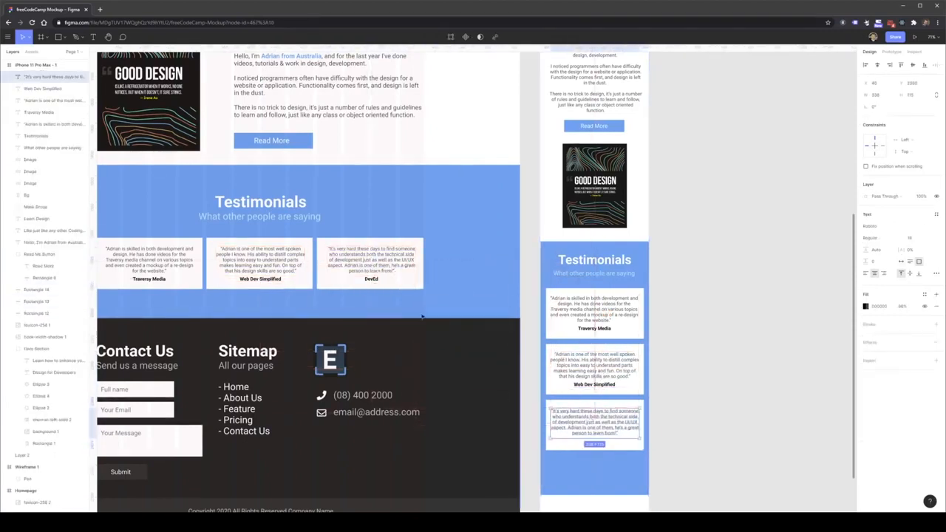
key(ctrl+z)
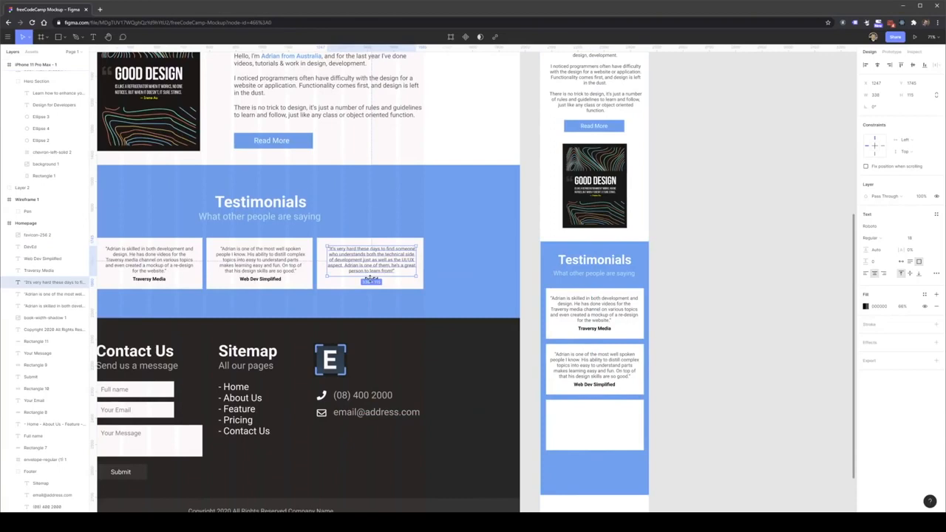
click(441, 315)
click(370, 279)
shift+click(375, 266)
drag(377, 267, 594, 427)
key(ctrl+z)
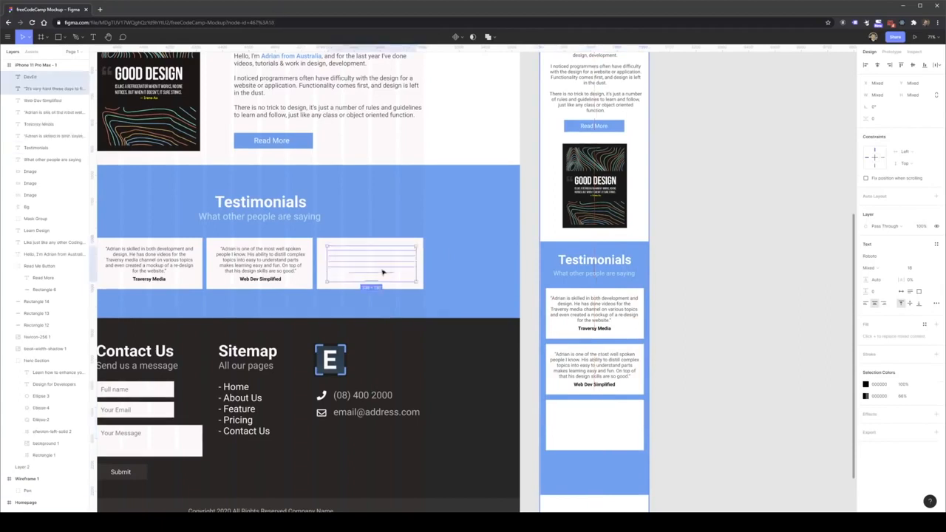
key(ctrl+z)
- Undo back to restore the desktop testimonial texts, discarding another misplaced copy
click(446, 266)
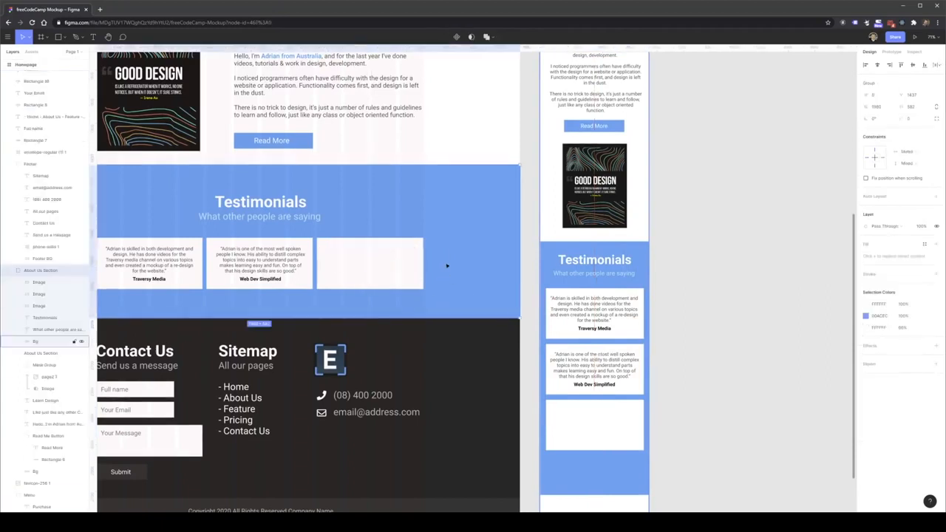
key(ctrl+z)
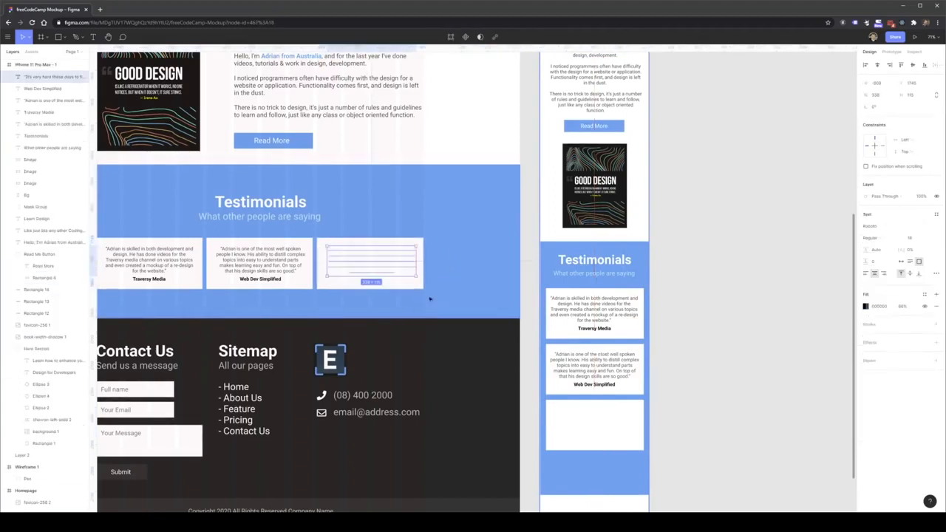
key(ctrl+z)
key(ctrl+z)
key(ctrl+z)
key(ctrl+z)
key(ctrl+z)
key(ctrl+z)
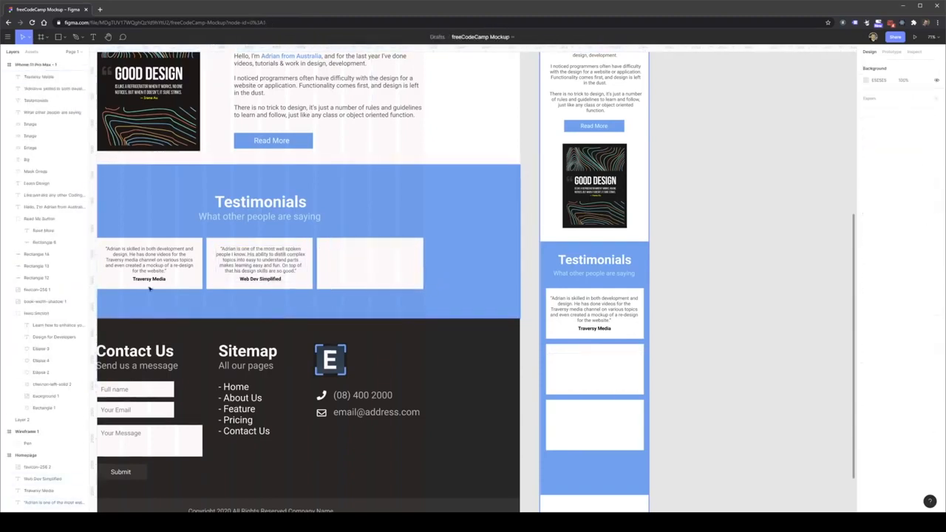
key(ctrl+z)
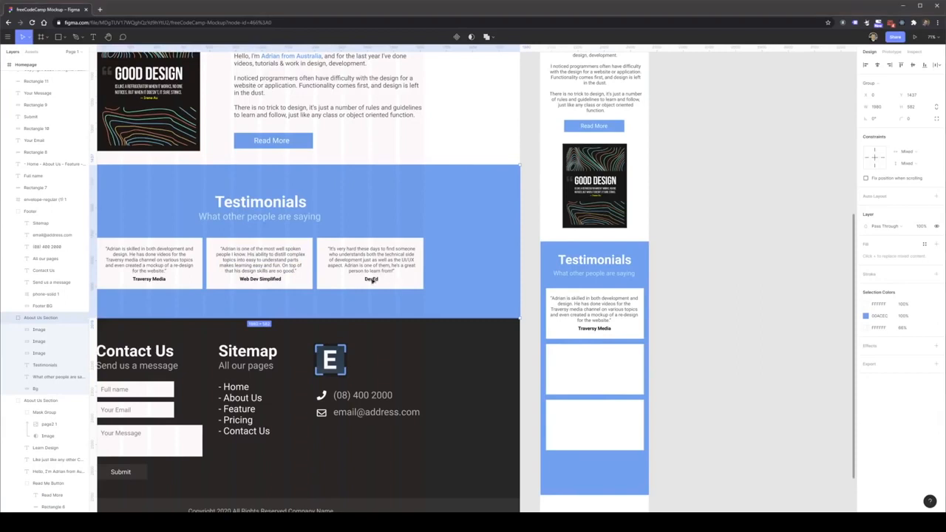
key(ctrl+z)
drag(379, 267, 559, 424)
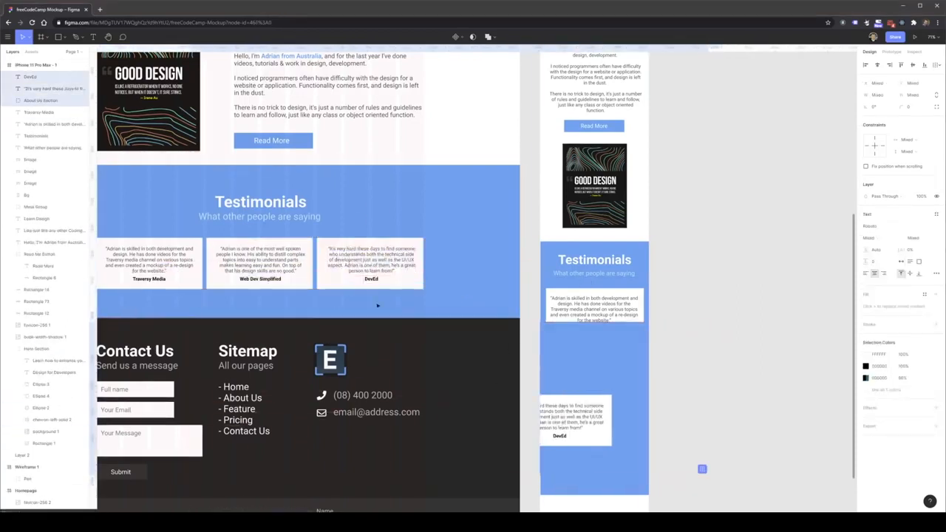
key(ctrl+z)
- Alt-drag the DevEd quote and name into the third mobile card
click(401, 255)
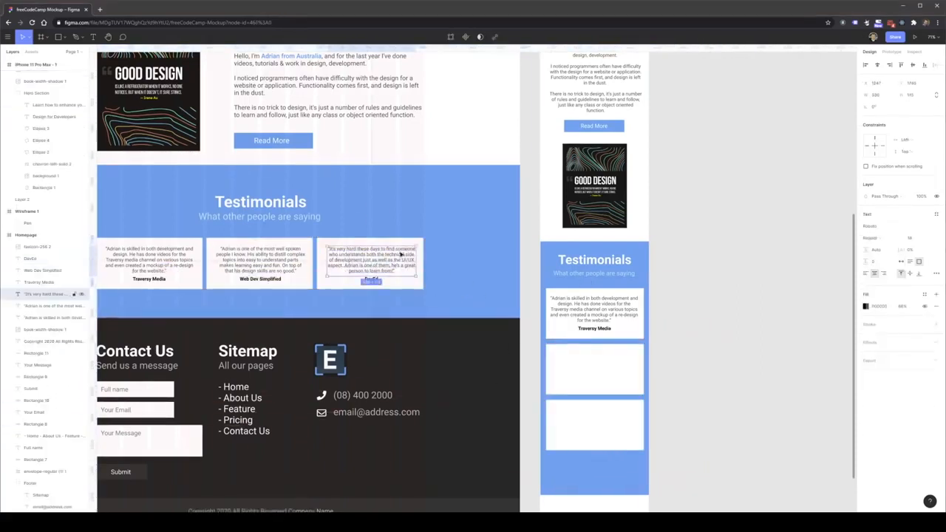
shift+click(373, 279)
drag(375, 262, 597, 423)
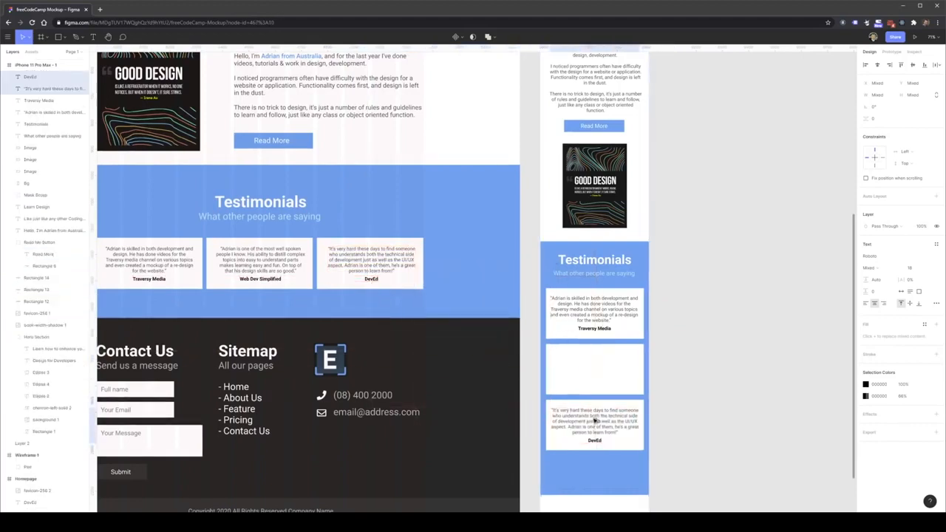
- Alt-drag the Web Dev Simplified quote and name into the middle mobile card
click(264, 271)
click(274, 278)
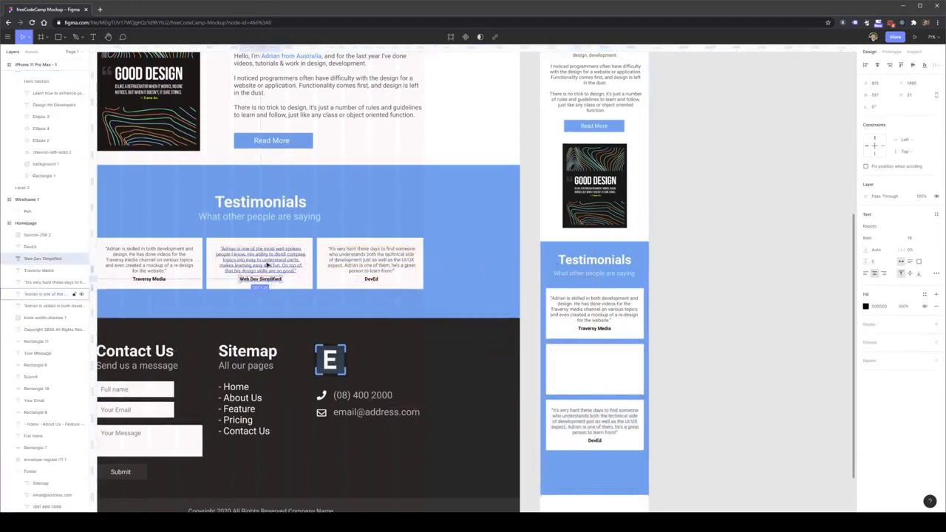
shift+click(284, 269)
drag(286, 272, 599, 370)
click(685, 401)
- Raise the bottom edge of the mobile blue testimonials background to shorten it
scroll(677, 405, down, 2)
double_click(623, 437)
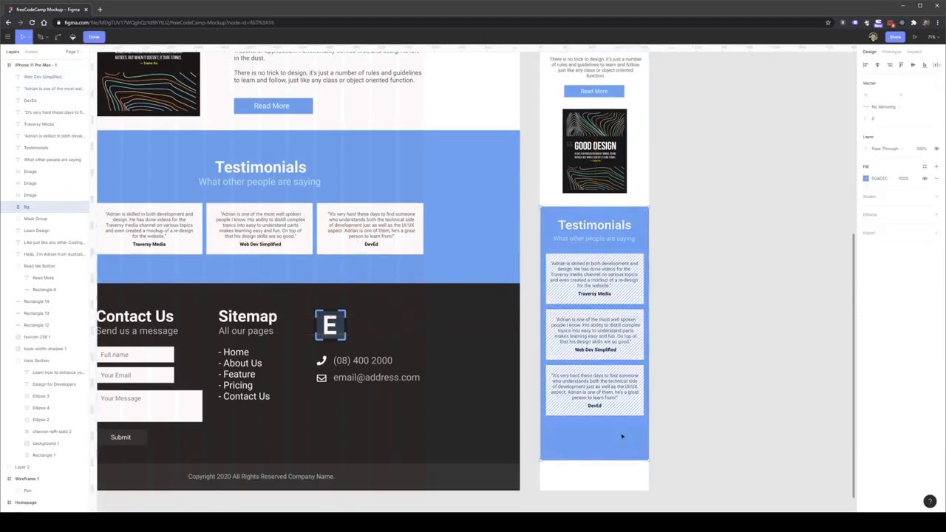
key(Escape)
drag(611, 461, 603, 428)
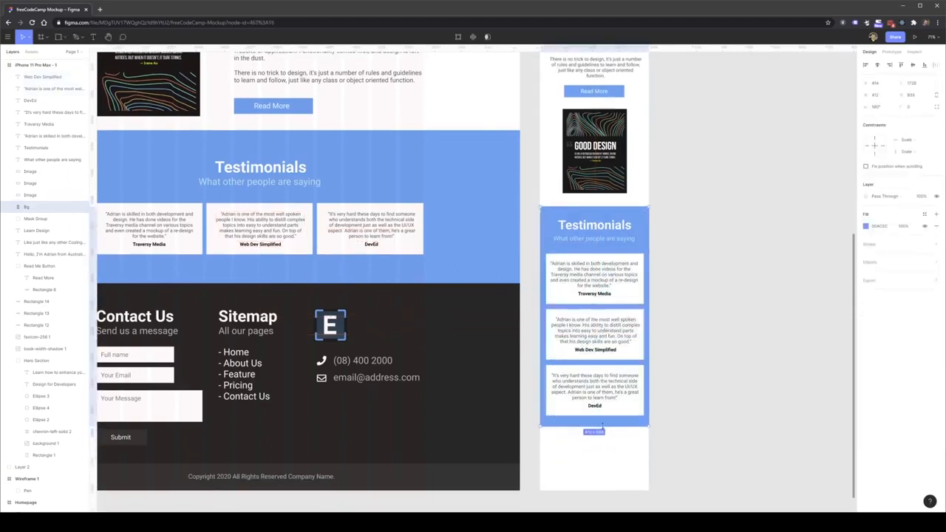
- Stretch the iPhone 11 Pro Max frame taller, then undo that resize
click(608, 445)
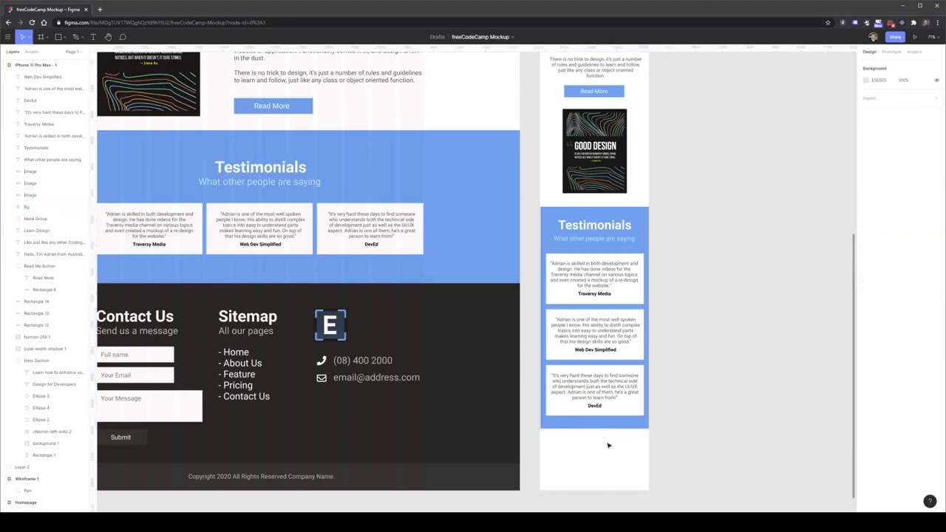
scroll(605, 439, down, 5)
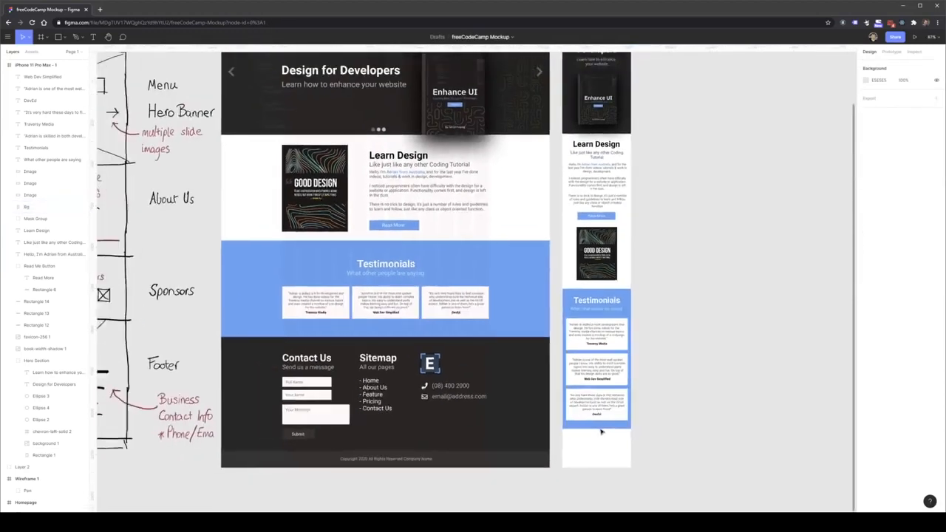
scroll(599, 451, down, 1)
click(591, 114)
scroll(594, 372, down, 3)
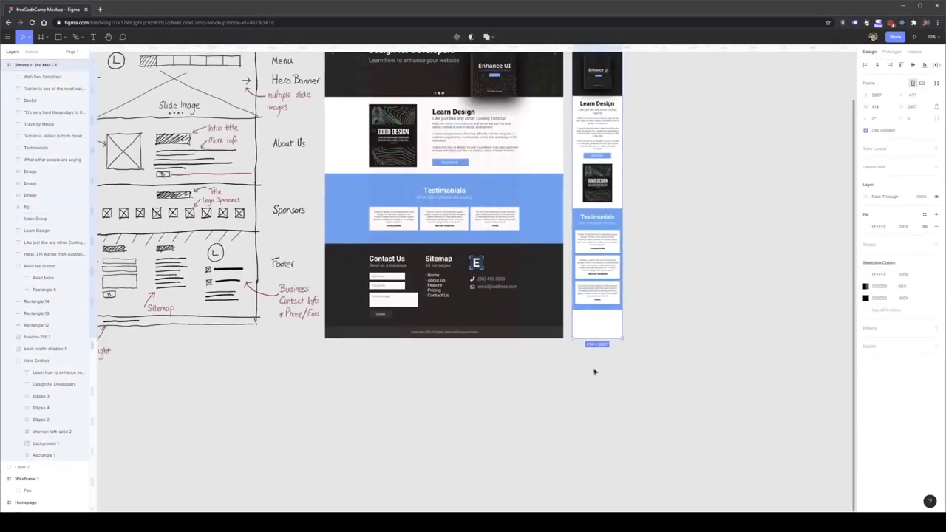
drag(595, 339, 596, 404)
key(ctrl+z)
click(597, 322)
- Select the desktop footer group and its Contact Us heading for reference
click(456, 316)
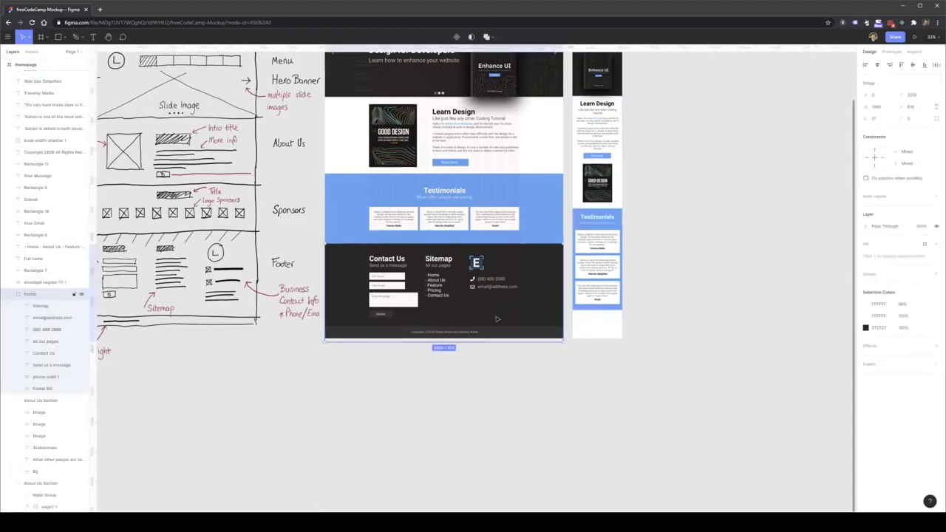
scroll(505, 358, up, 2)
scroll(506, 359, up, 1)
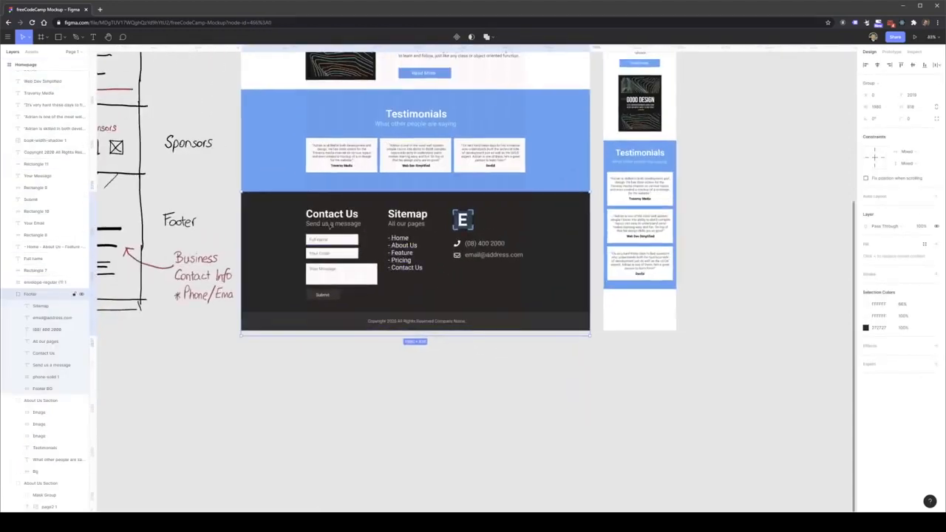
click(332, 215)
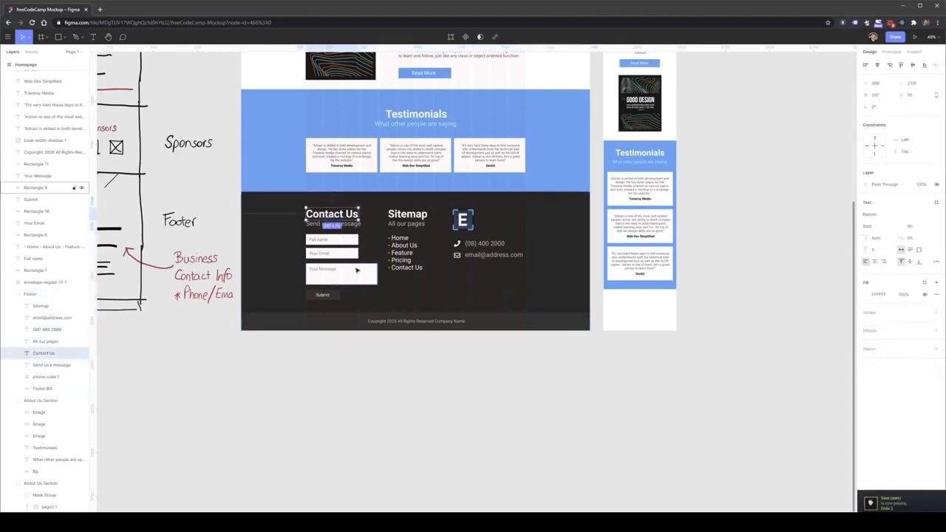
click(633, 301)
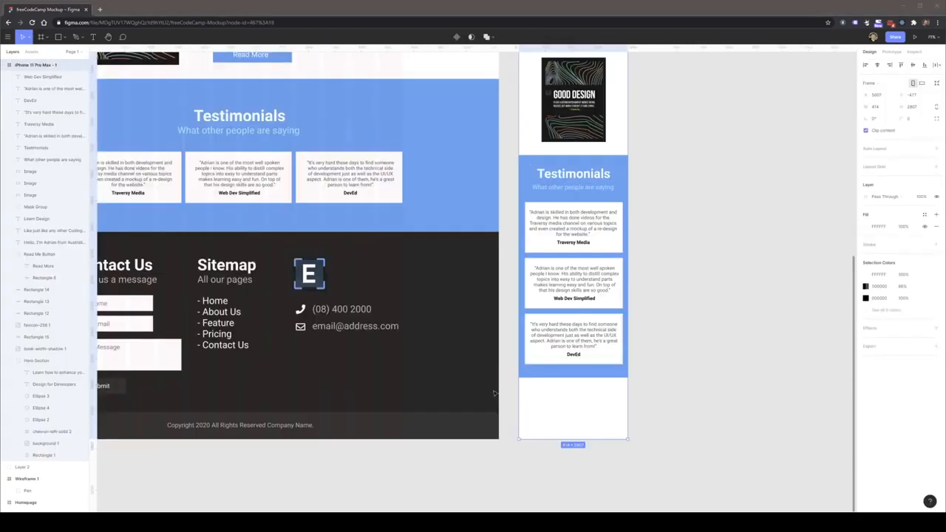
- Drag the iPhone frame's bottom edge down to about 3268 px height
scroll(539, 376, down, 1)
drag(560, 367, 562, 487)
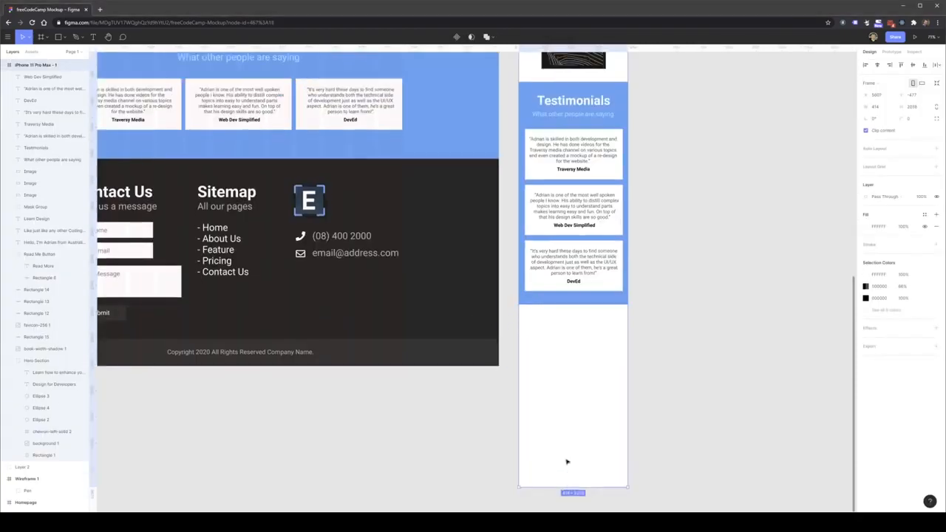
scroll(565, 380, down, 2)
scroll(569, 443, down, 2)
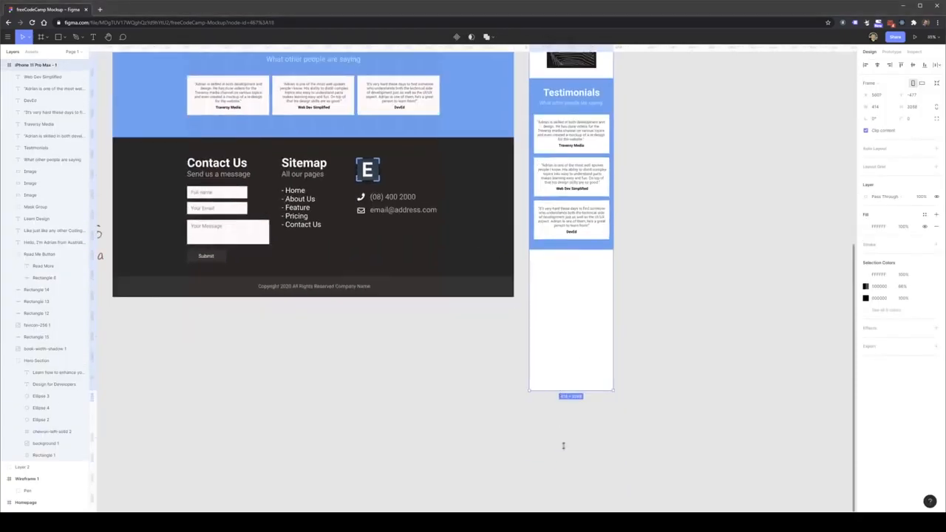
drag(563, 445, 563, 498)
- Paste a copy of the desktop Footer BG beside the mobile frame, then delete it
click(672, 380)
click(363, 255)
double_click(358, 271)
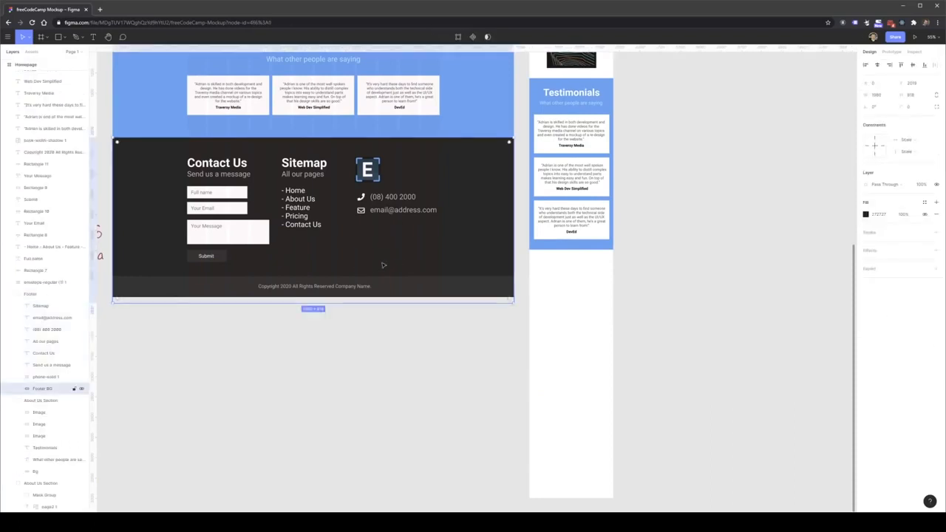
key(ctrl+v)
drag(389, 283, 696, 391)
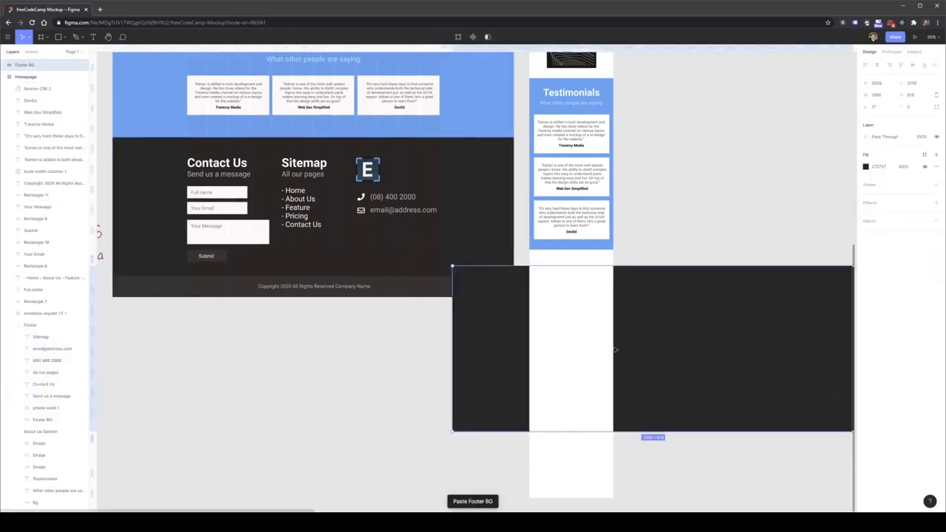
drag(595, 347, 642, 336)
key(Delete)
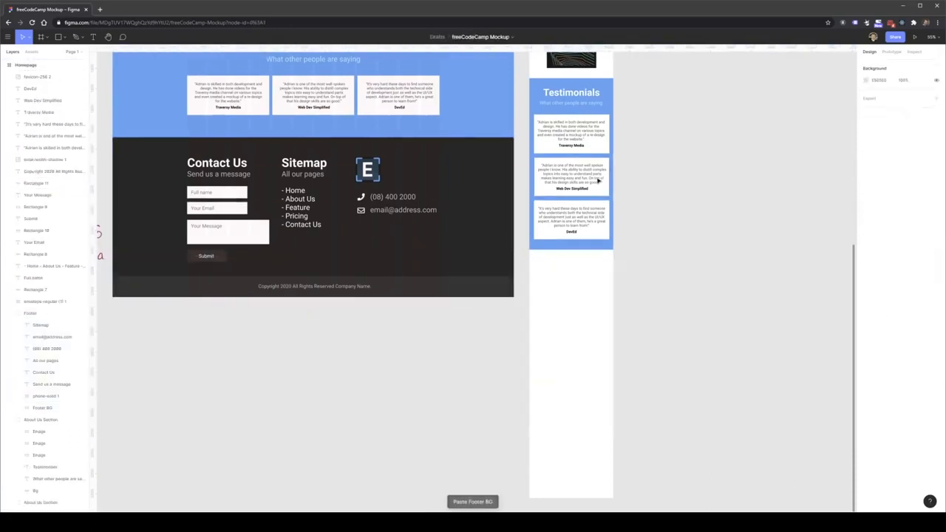
- Move the blue rectangle below the mobile testimonials and fill it dark 272727
click(602, 84)
drag(602, 84, 611, 256)
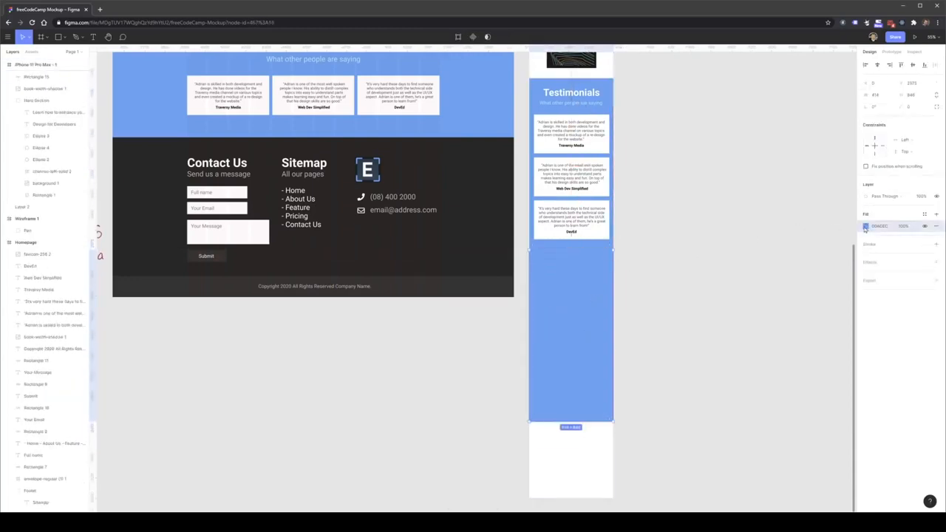
click(865, 227)
click(778, 339)
click(493, 265)
click(678, 311)
- Extend the dark footer rectangle down to the iPhone frame's bottom
click(592, 373)
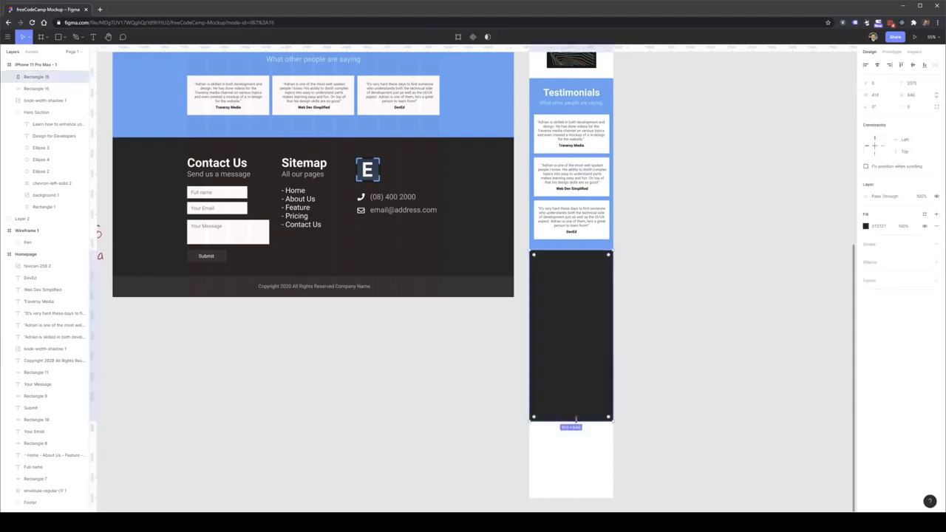
drag(576, 418, 576, 497)
click(684, 377)
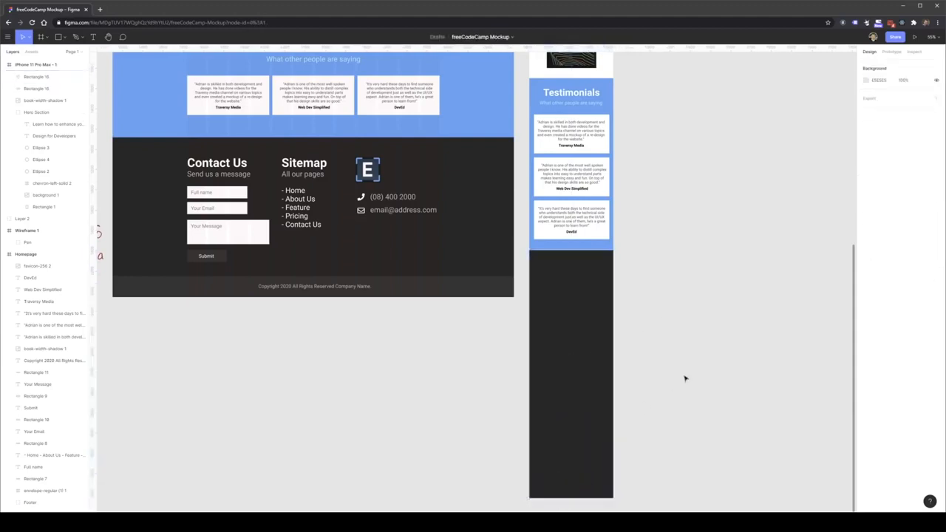
click(576, 289)
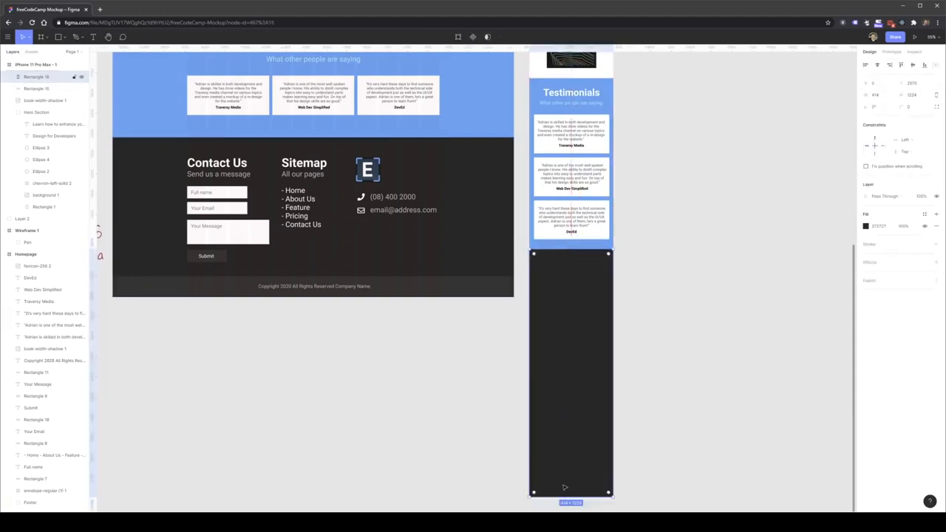
- Select the desktop Contact Us heading, subtitle, fields and Submit; undo a trial duplicate-drag
click(450, 432)
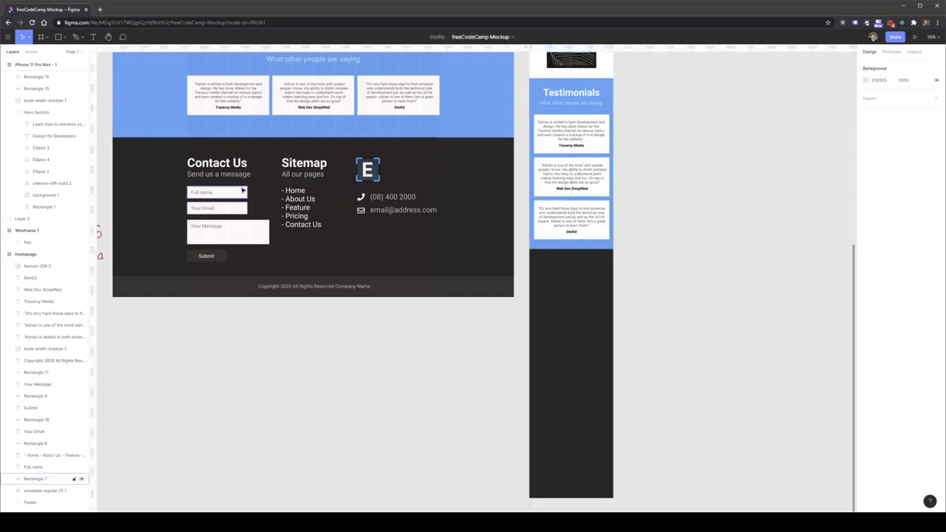
double_click(227, 166)
shift+click(240, 176)
shift+click(214, 194)
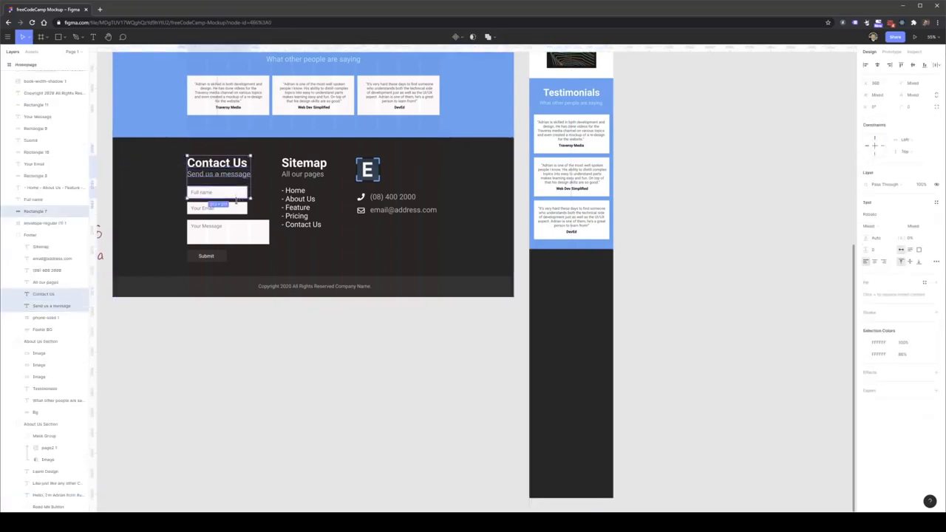
shift+click(206, 209)
shift+click(228, 230)
shift+click(218, 227)
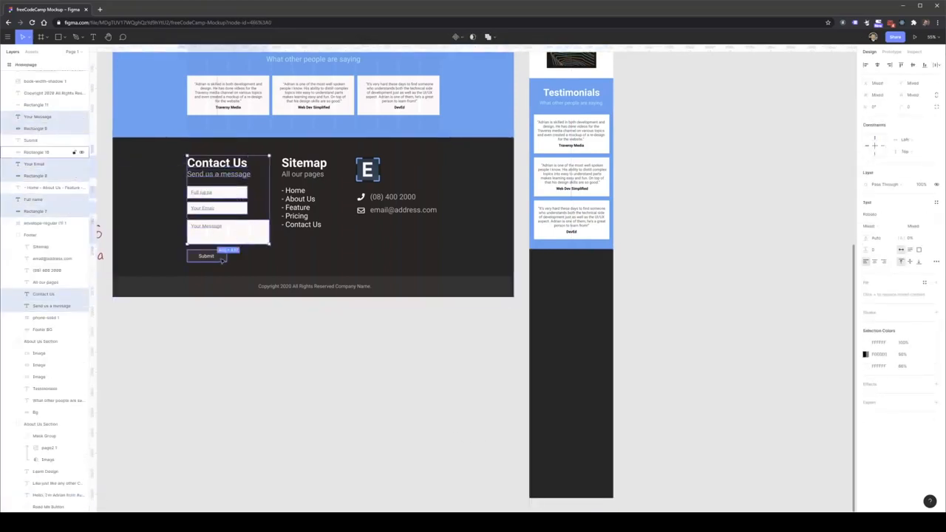
shift+click(220, 257)
shift+click(208, 256)
alt+drag(237, 237, 581, 338)
key(ctrl+z)
- Paste the Contact Us form into the iPhone footer and widen its message, email and name fields
key(ctrl+c)
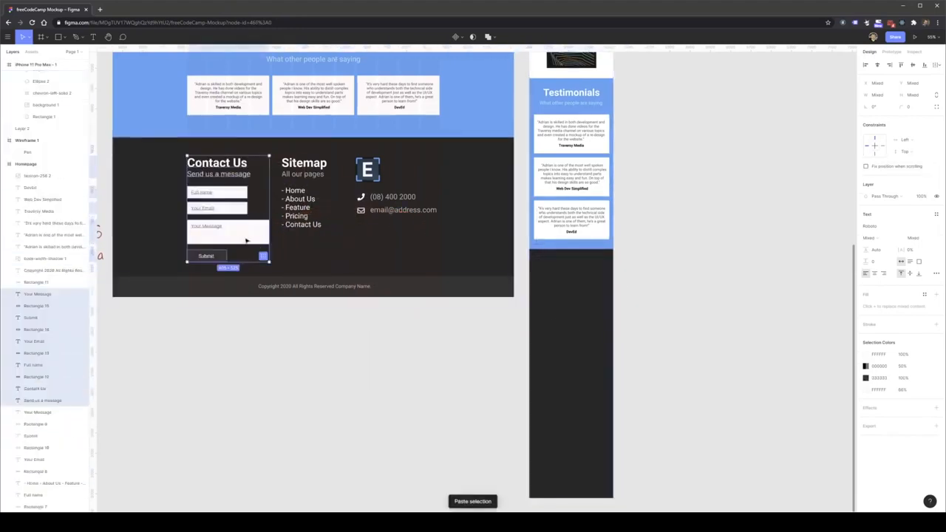
click(595, 340)
key(ctrl+v)
click(589, 334)
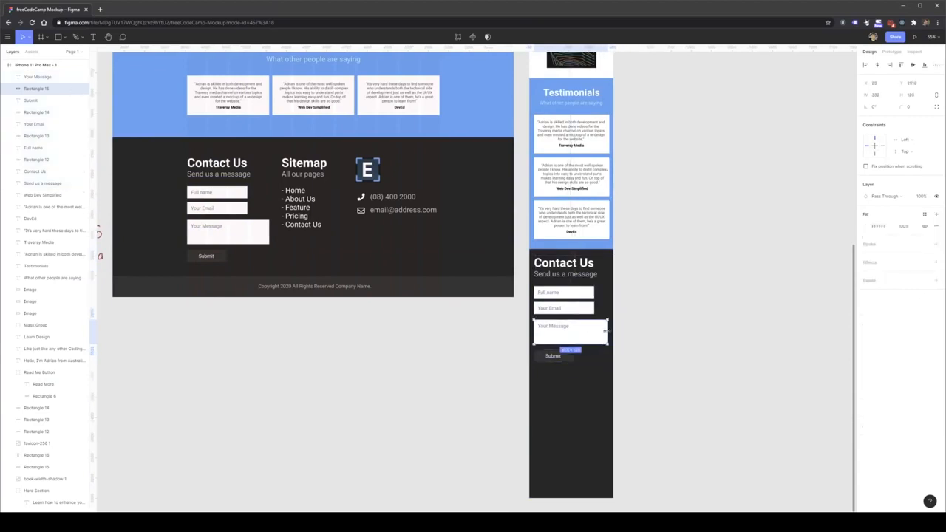
click(593, 307)
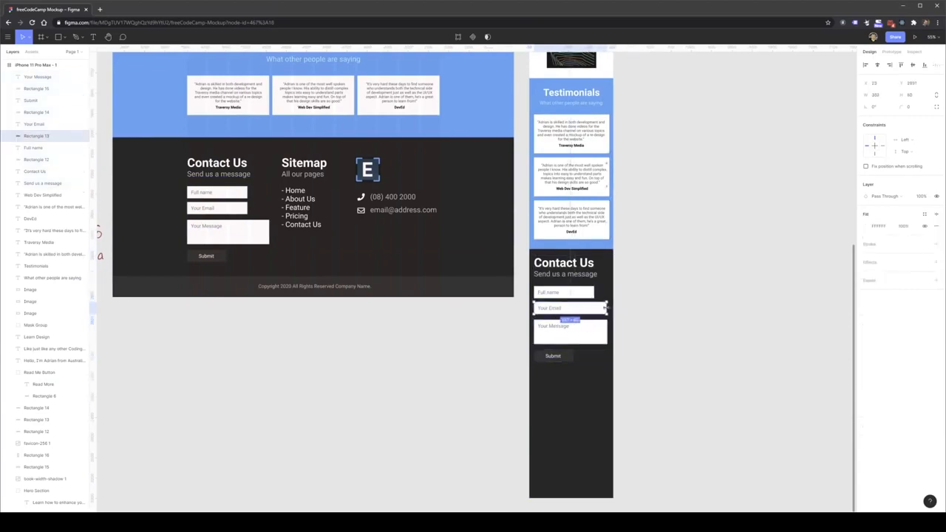
click(591, 293)
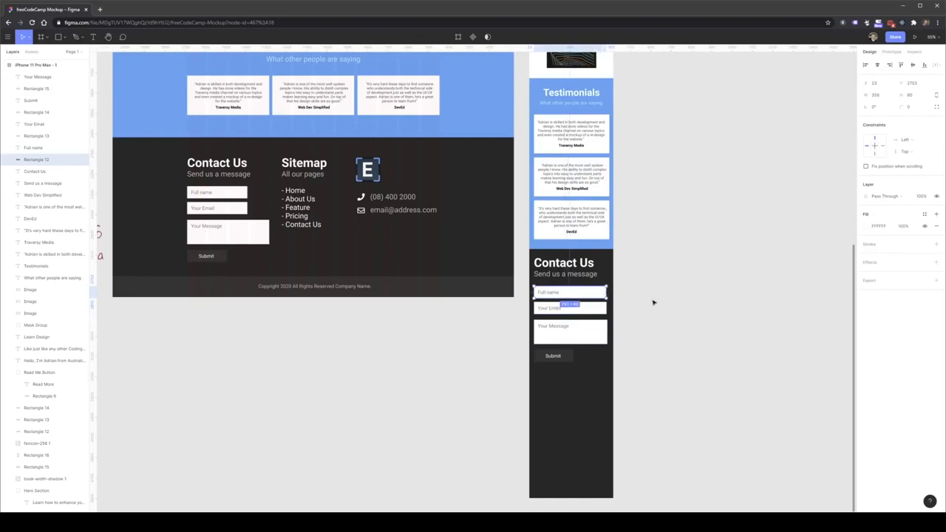
click(653, 302)
- Set the mobile Contact Us heading to 48 and shrink the Send us a message subtitle
click(566, 265)
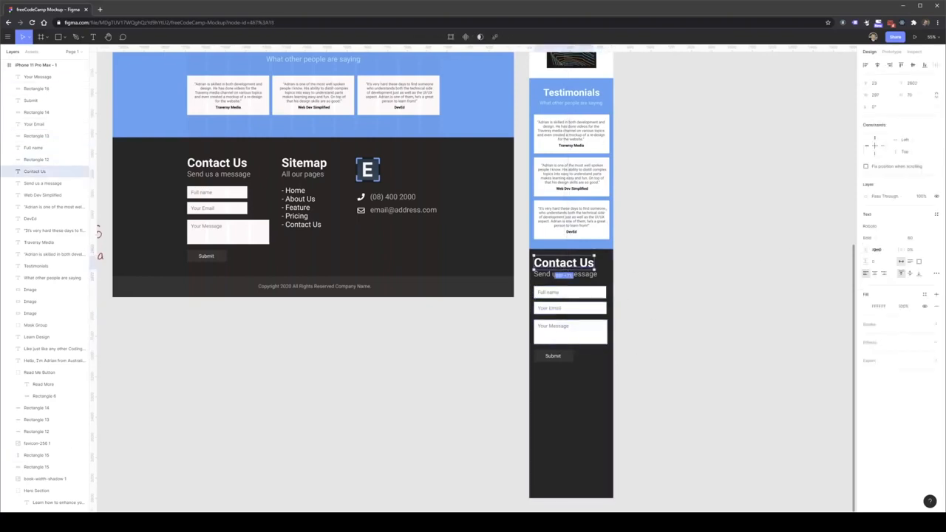
click(931, 238)
click(925, 333)
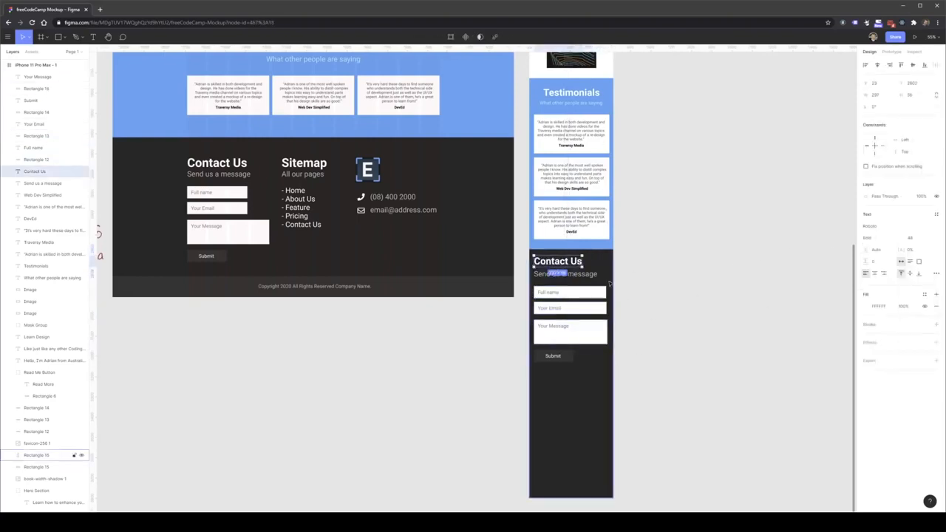
click(588, 274)
click(929, 239)
click(919, 229)
click(697, 308)
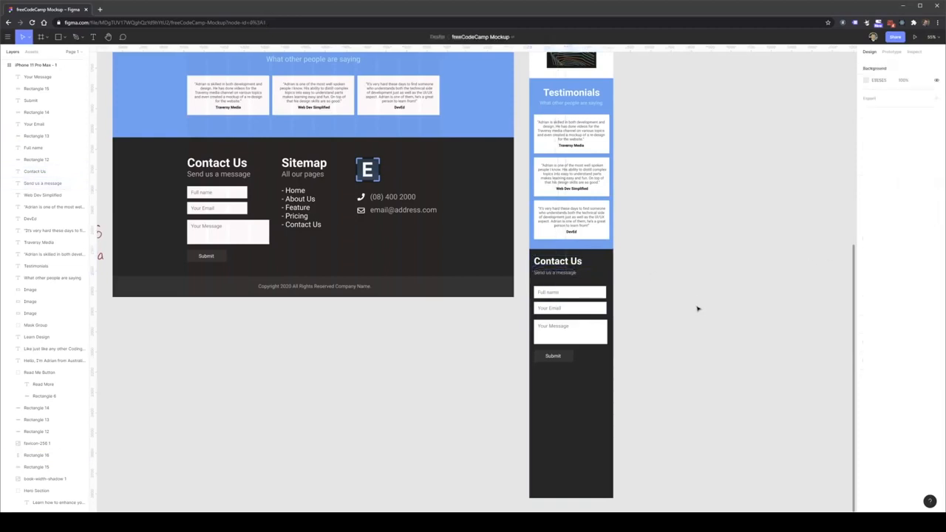
- Select the mobile form fields and Submit button together to check their layout
click(572, 295)
drag(551, 294, 581, 335)
click(707, 314)
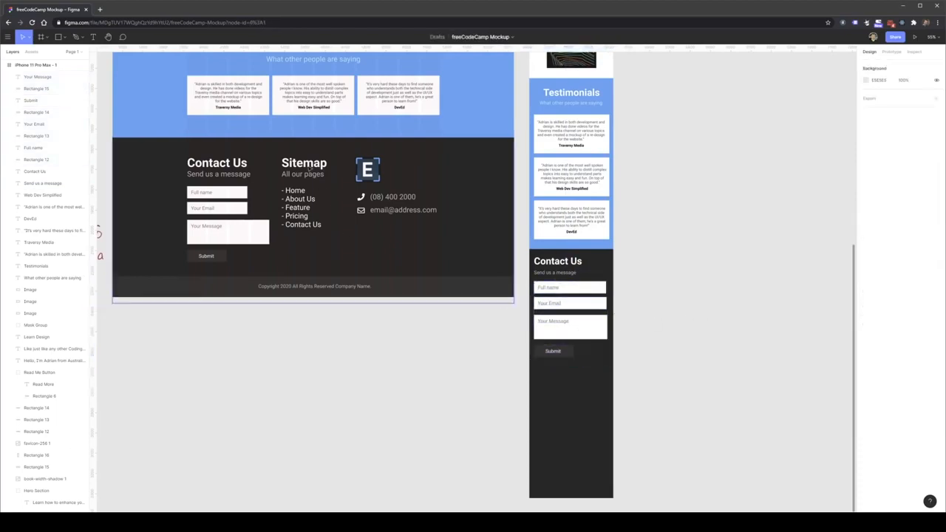
- Alt-drag the Sitemap heading, All our pages subtitle and link list below the mobile form
click(310, 164)
shift+click(315, 176)
shift+click(299, 207)
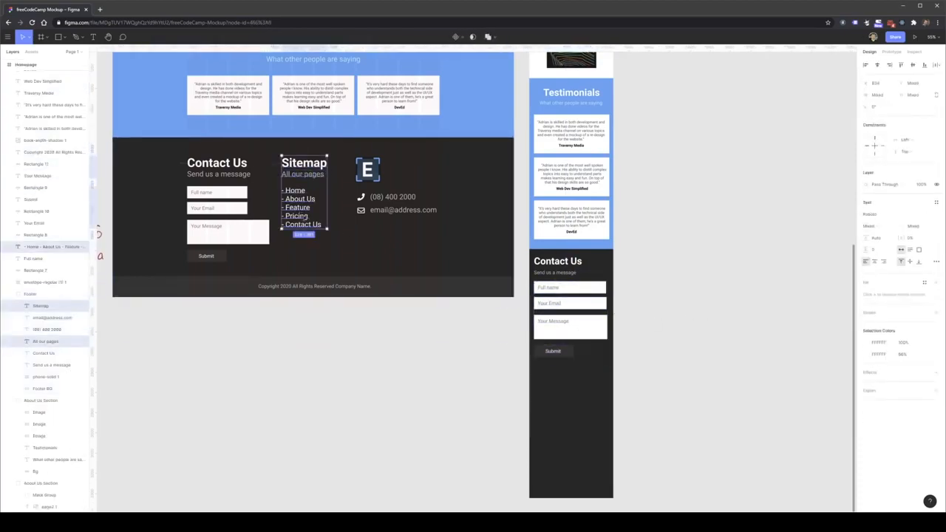
drag(304, 216, 567, 415)
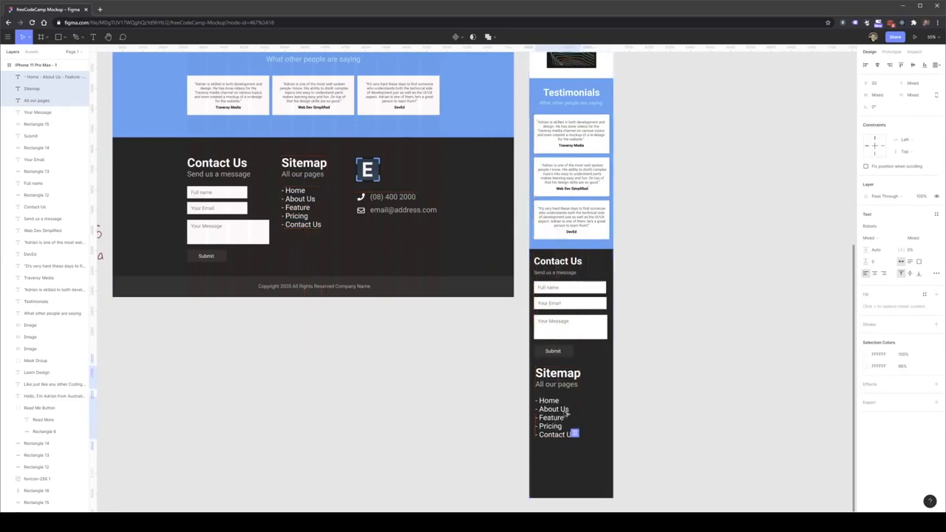
- Shrink the mobile Sitemap heading and set the subtitle and link list to 24
click(560, 379)
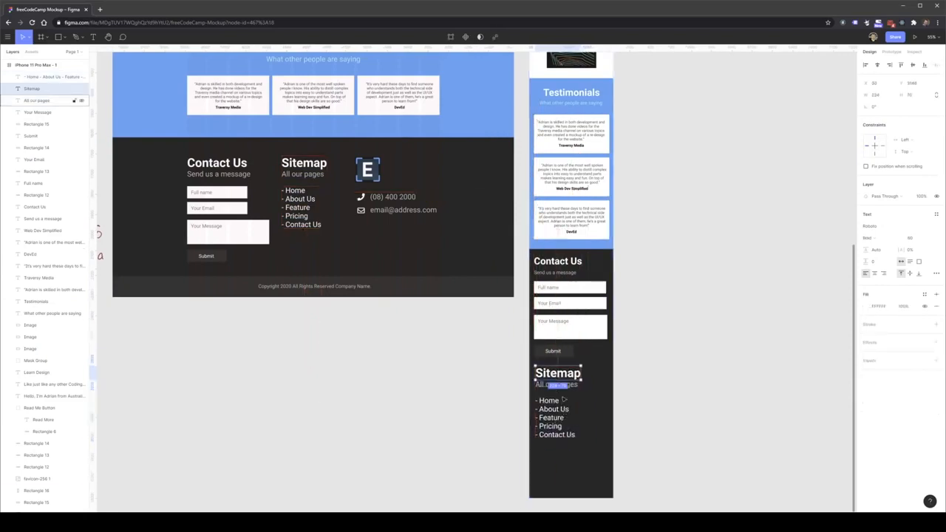
click(928, 238)
click(922, 344)
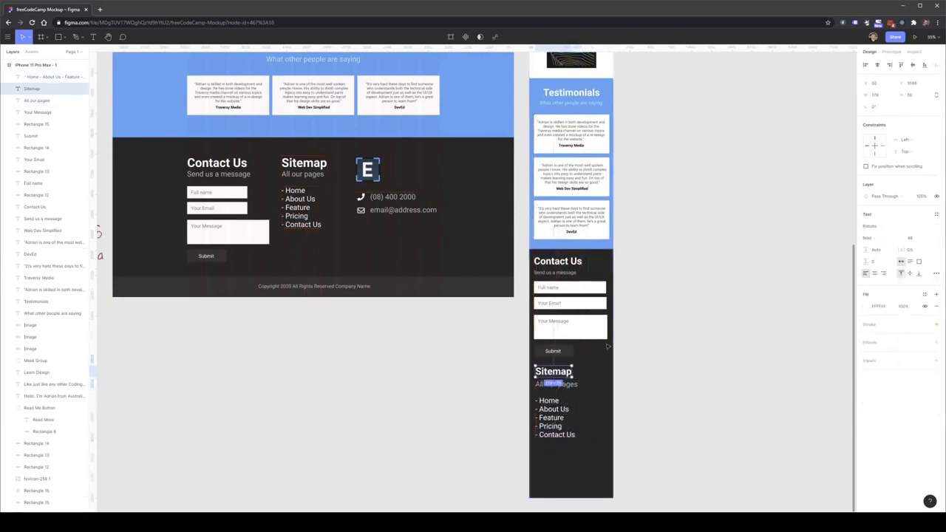
click(556, 384)
click(928, 238)
click(915, 230)
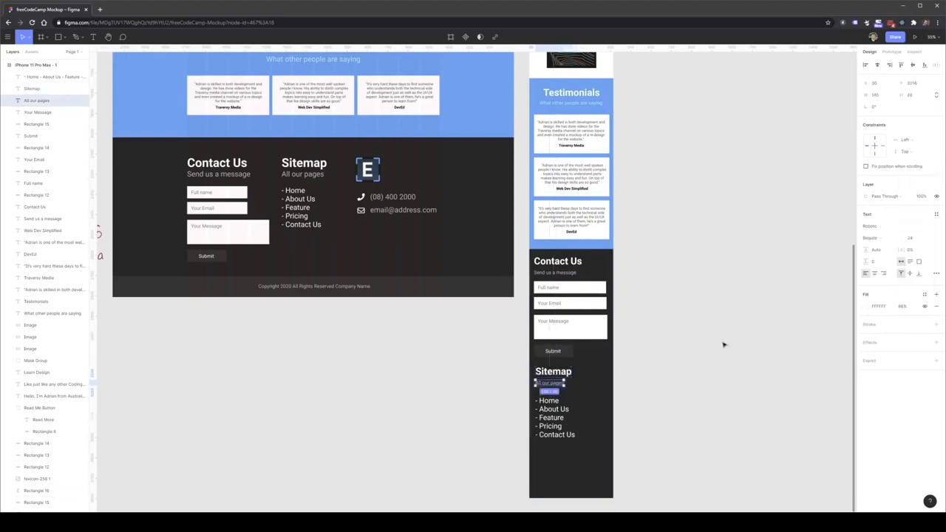
click(552, 418)
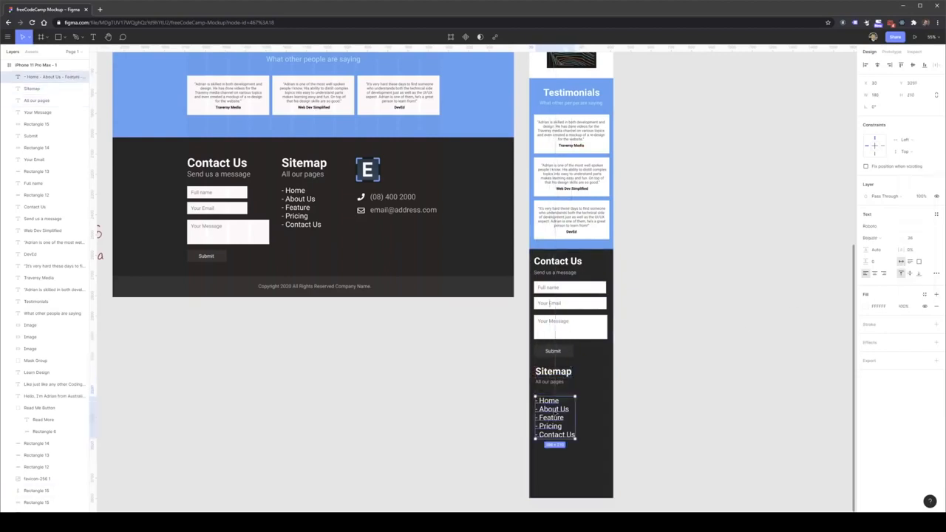
click(931, 238)
click(920, 229)
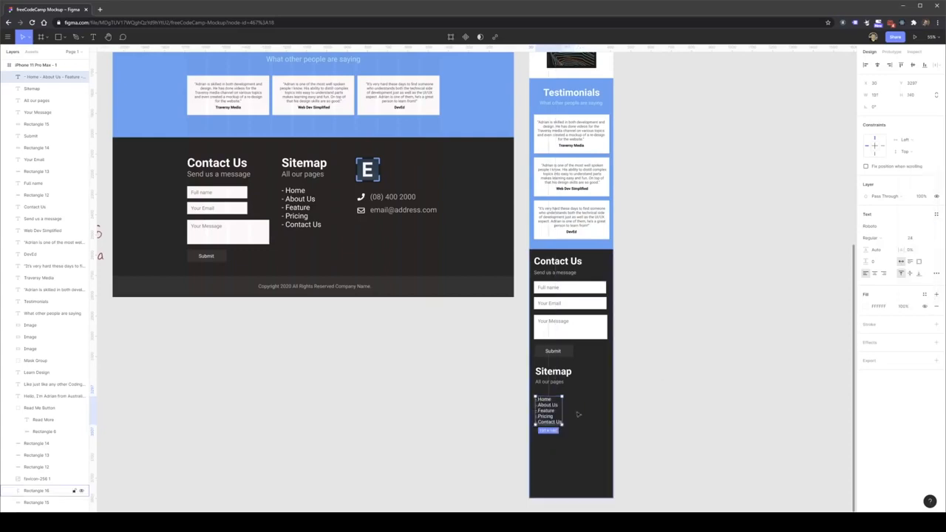
click(661, 389)
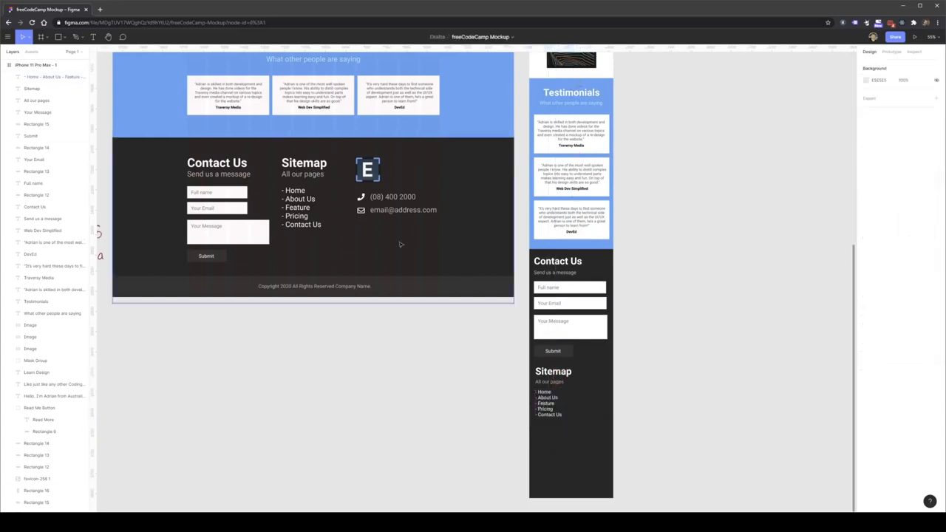
- Alt-drag the E logo into the iPhone footer
click(367, 169)
drag(367, 169, 547, 436)
click(460, 396)
- Copy the phone number, email and icons below the mobile logo
click(392, 197)
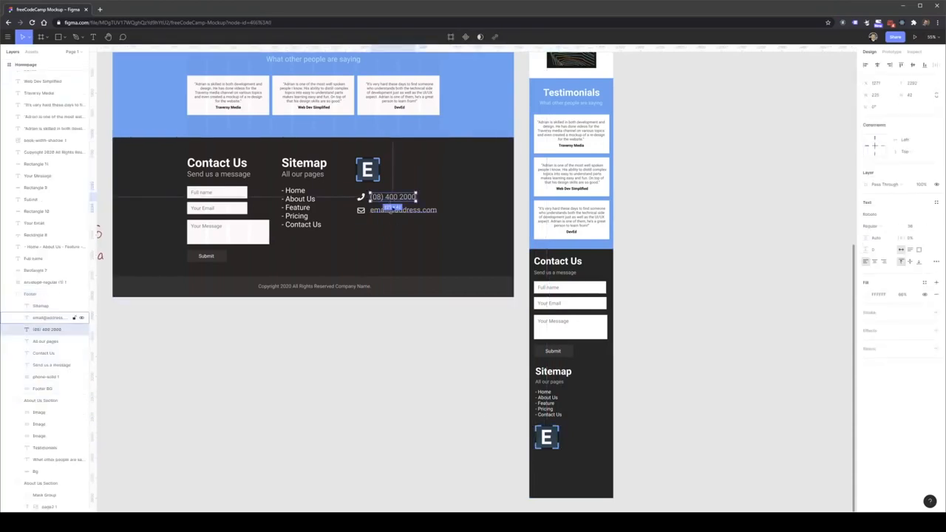
shift+click(393, 210)
shift+click(362, 198)
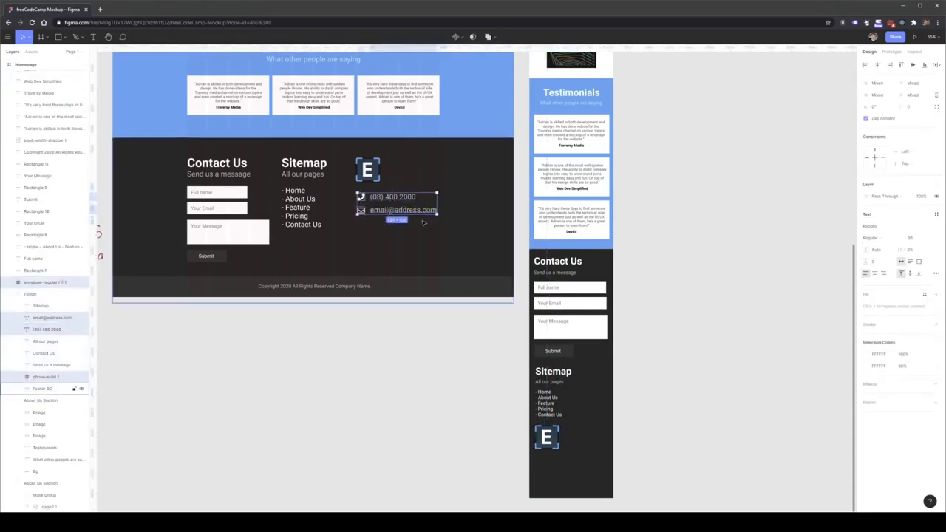
key(ctrl+v)
key(ctrl+z)
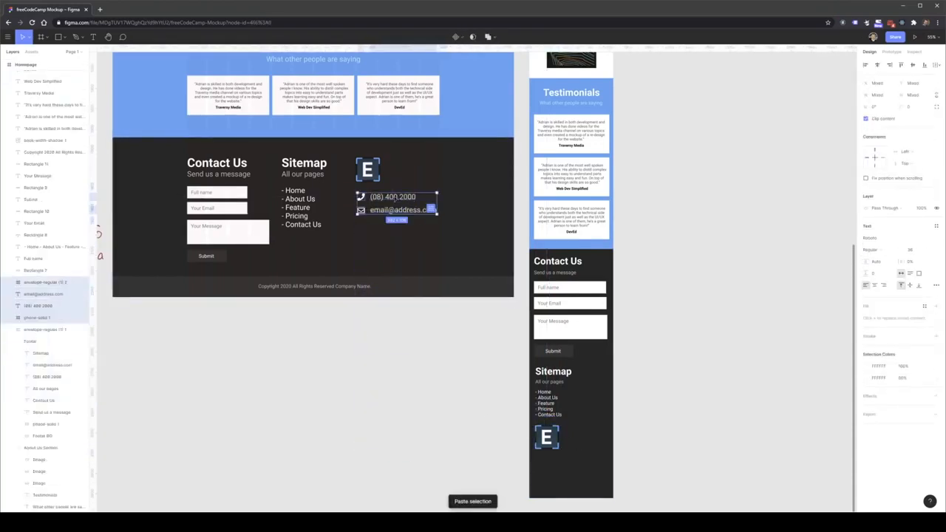
drag(395, 199, 573, 463)
- Reduce the mobile phone number text to 24
click(589, 466)
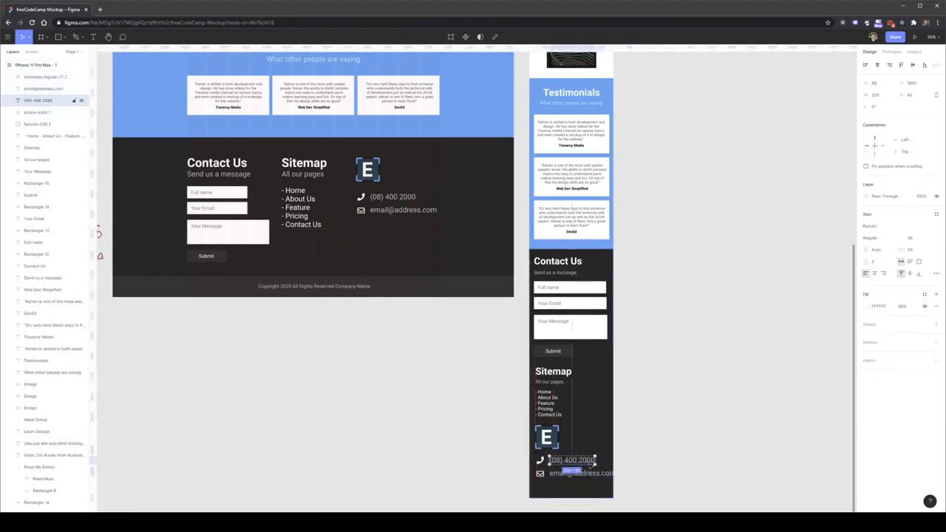
click(929, 238)
click(918, 229)
click(584, 473)
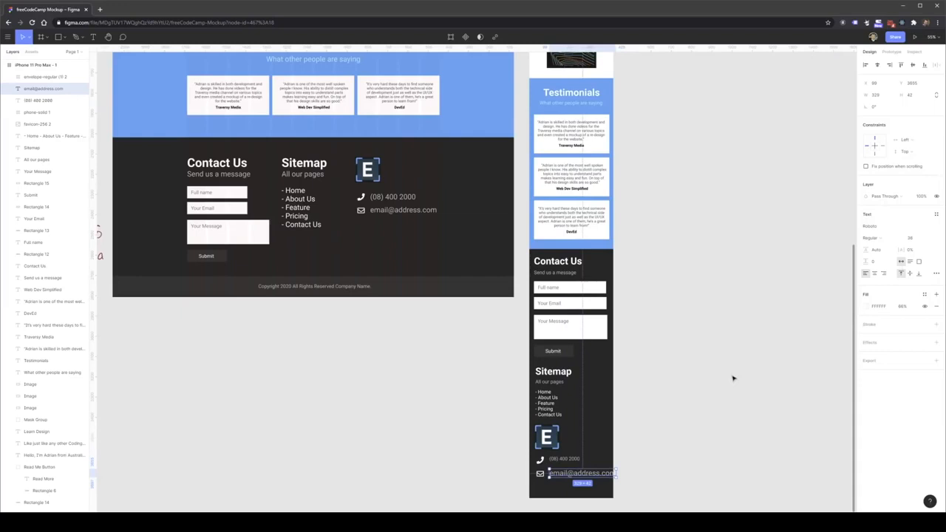
- Set the mobile email text to 24
click(929, 238)
click(917, 220)
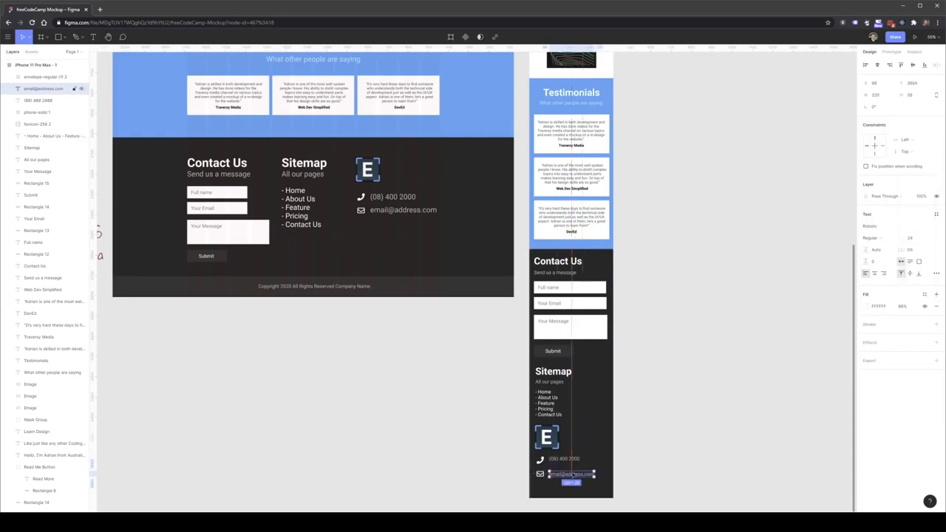
click(44, 99)
- Alt-drag the desktop copyright bar to the bottom of the iPhone frame
click(361, 407)
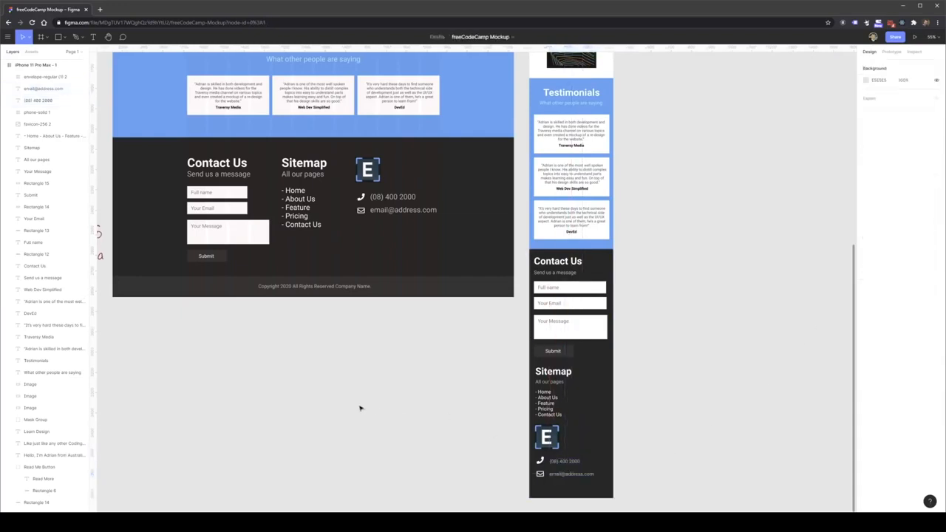
drag(412, 279, 553, 475)
drag(474, 473, 552, 496)
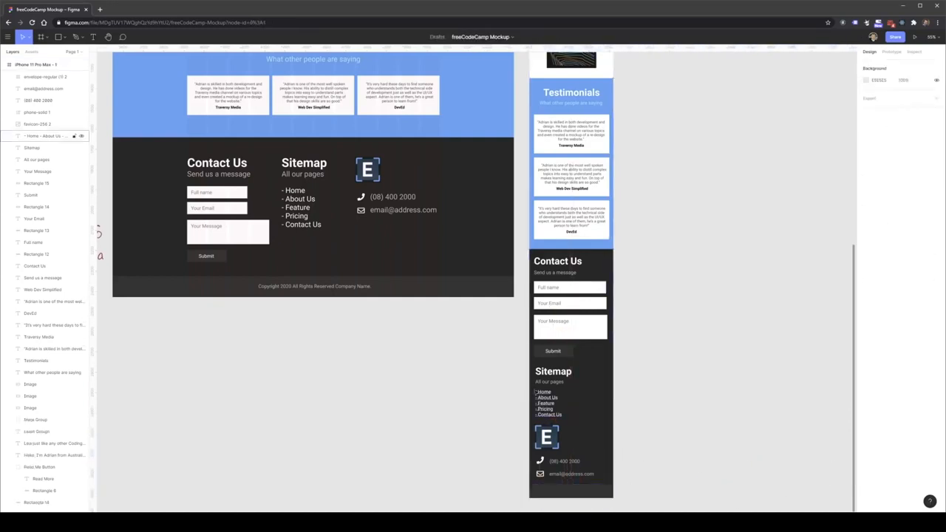
- Copy the copyright text into the iPhone footer at font size 16, centred in the bar
drag(314, 286, 609, 490)
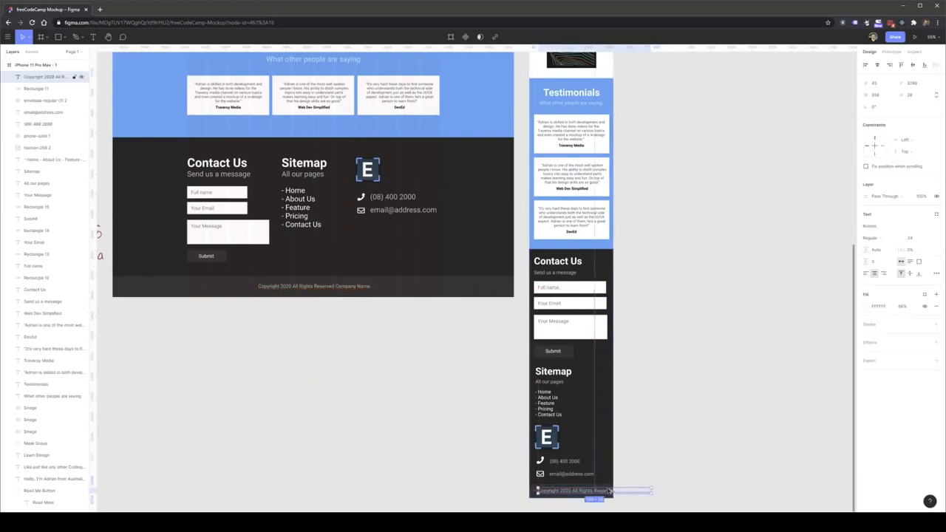
click(929, 247)
click(917, 218)
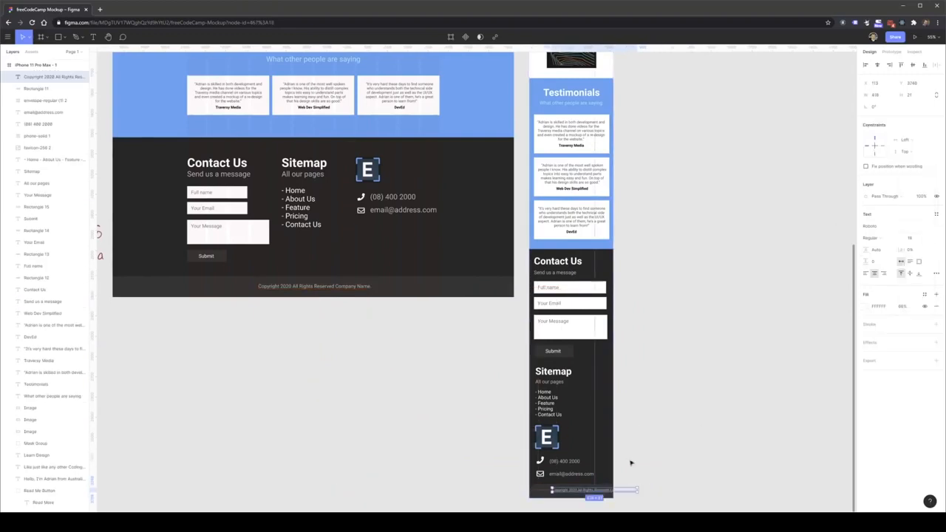
drag(588, 494, 569, 494)
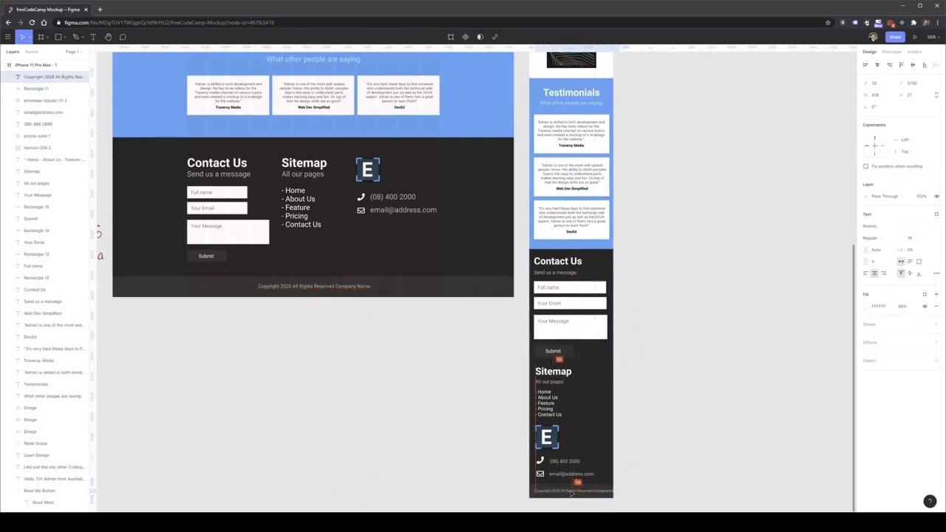
- Rewrap the phone copyright text onto two centred lines within the dark footer
scroll(581, 493, down, 1)
click(589, 493)
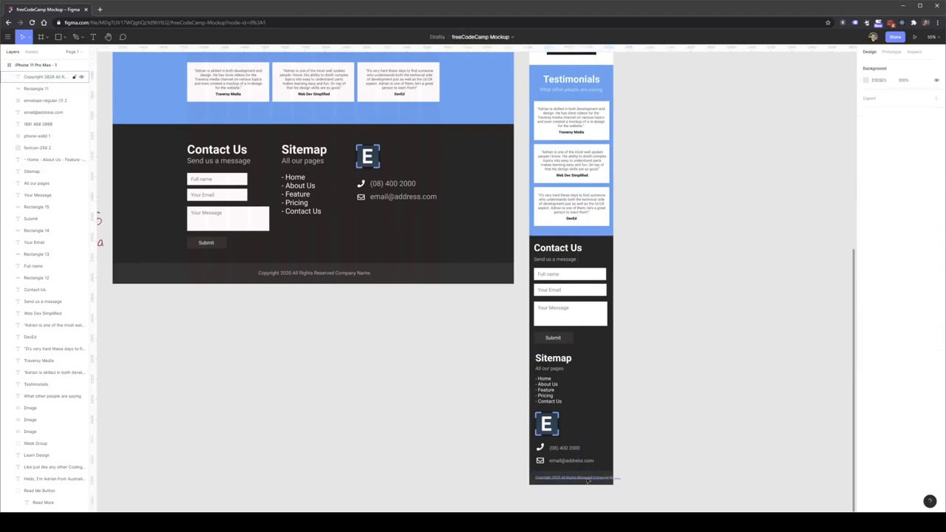
double_click(585, 478)
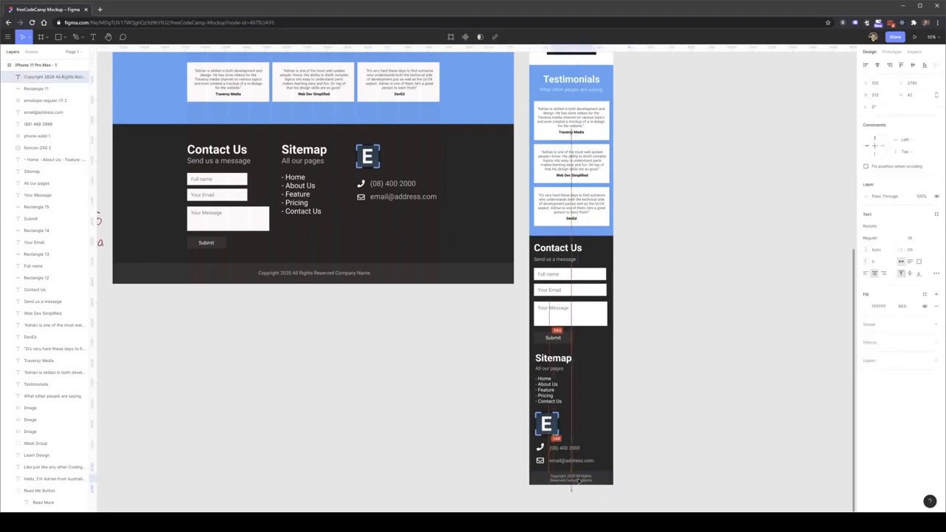
click(666, 473)
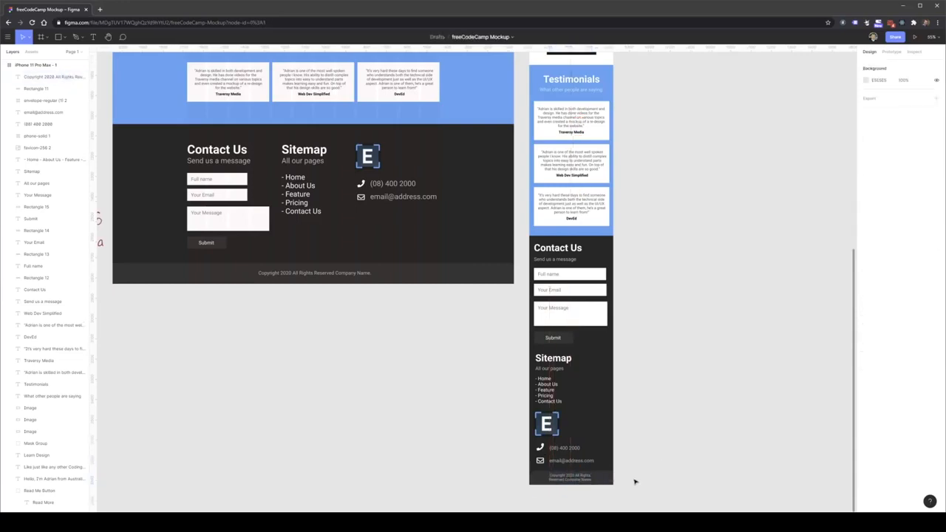
scroll(618, 490, up, 5)
scroll(599, 444, down, 10)
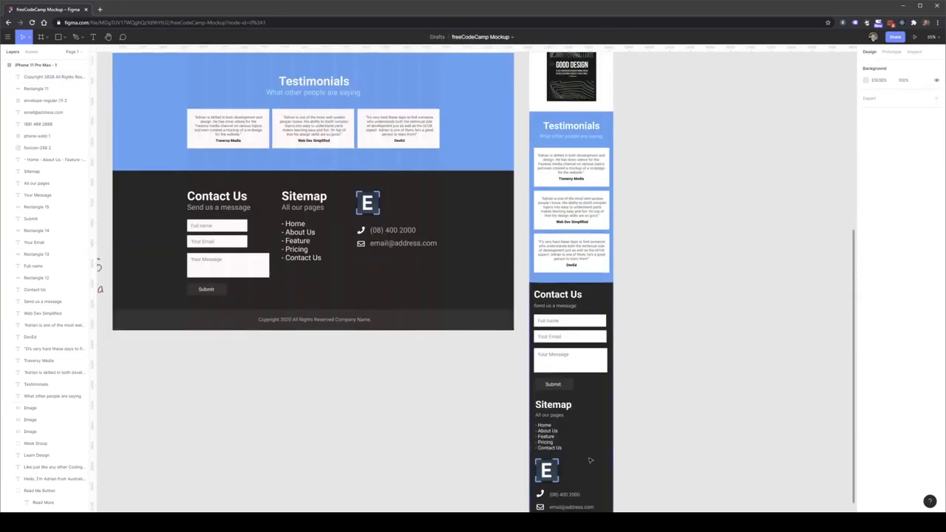
scroll(588, 413, up, 5)
click(588, 220)
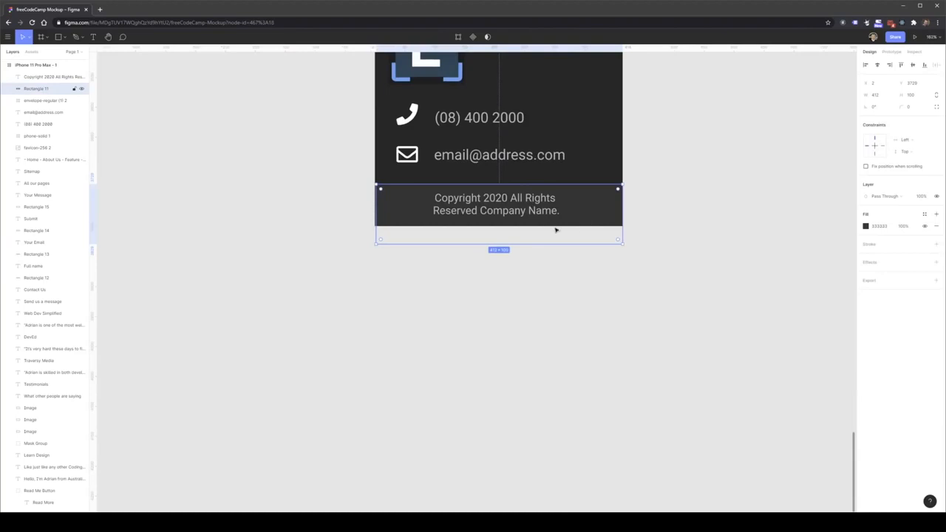
- Extend the iPhone frame's bottom edge downward to lengthen the mockup
scroll(556, 230, down, 8)
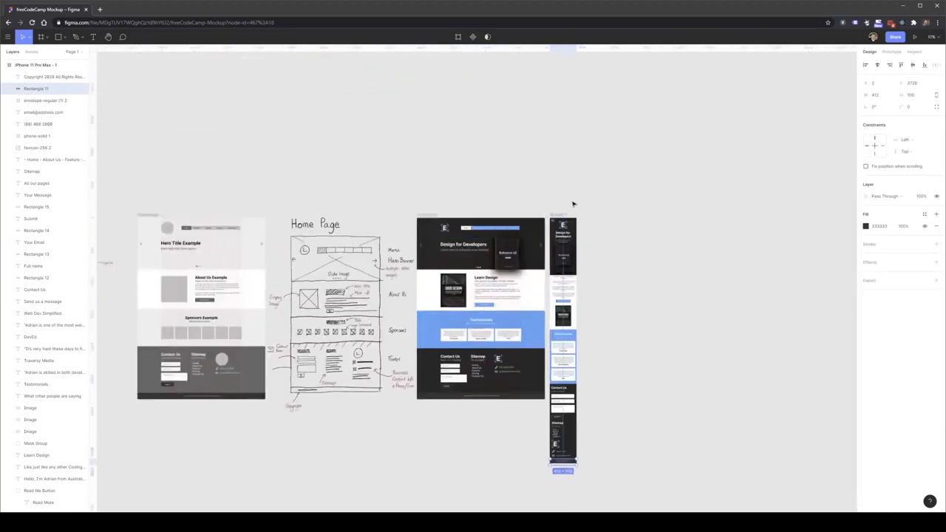
click(559, 214)
scroll(569, 458, up, 5)
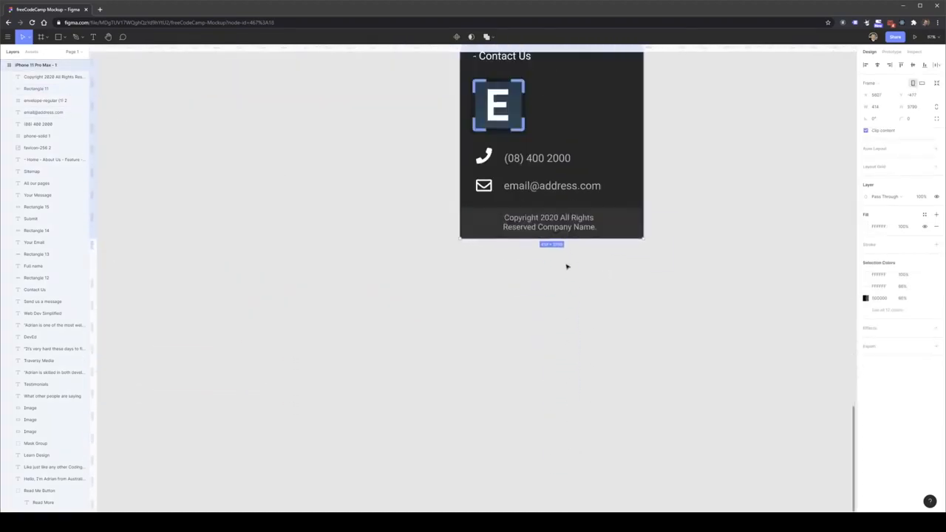
drag(553, 247, 501, 255)
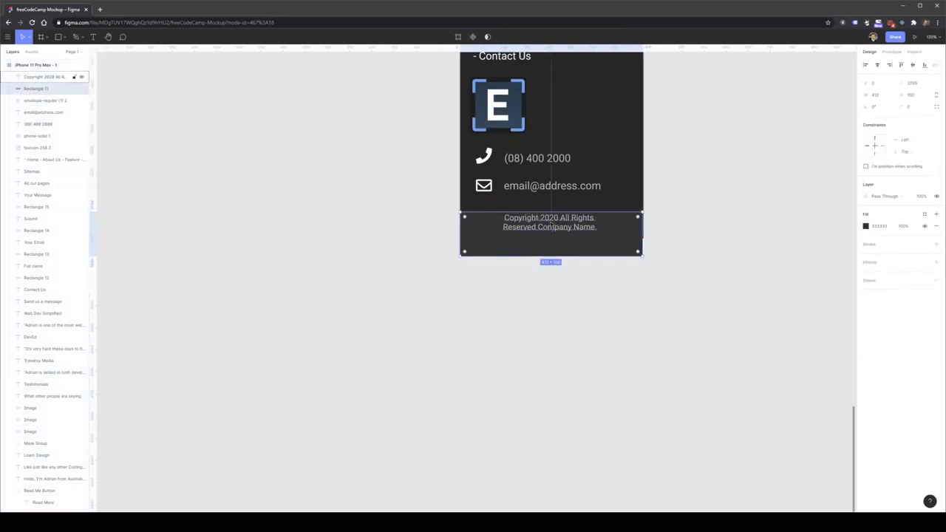
- Move the copyright bar and its text down to the frame's bottom
drag(550, 222, 554, 238)
click(721, 280)
click(632, 234)
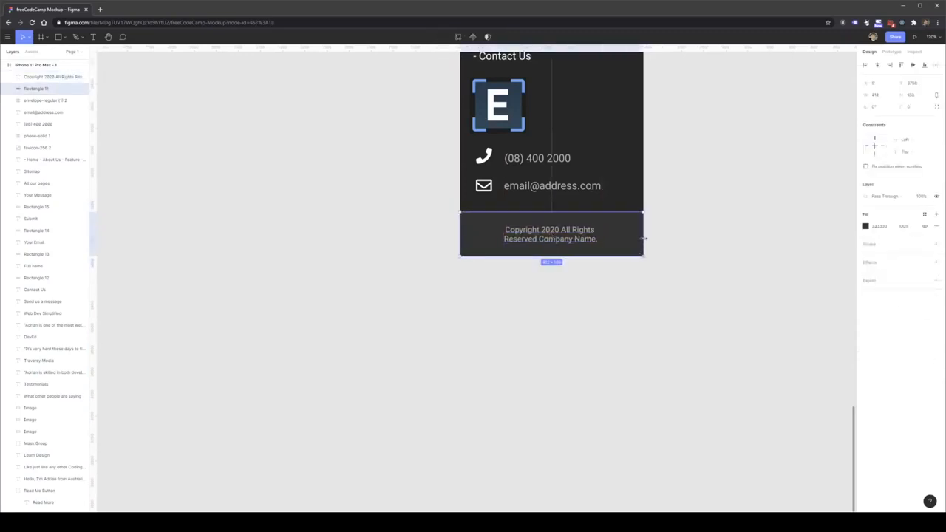
click(690, 291)
scroll(691, 323, down, 5)
scroll(683, 210, up, 1)
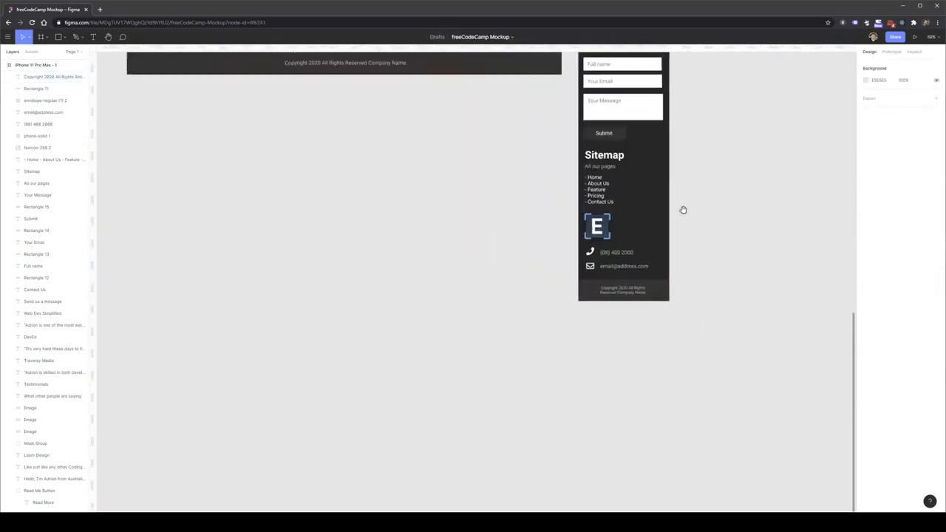
scroll(683, 210, up, 8)
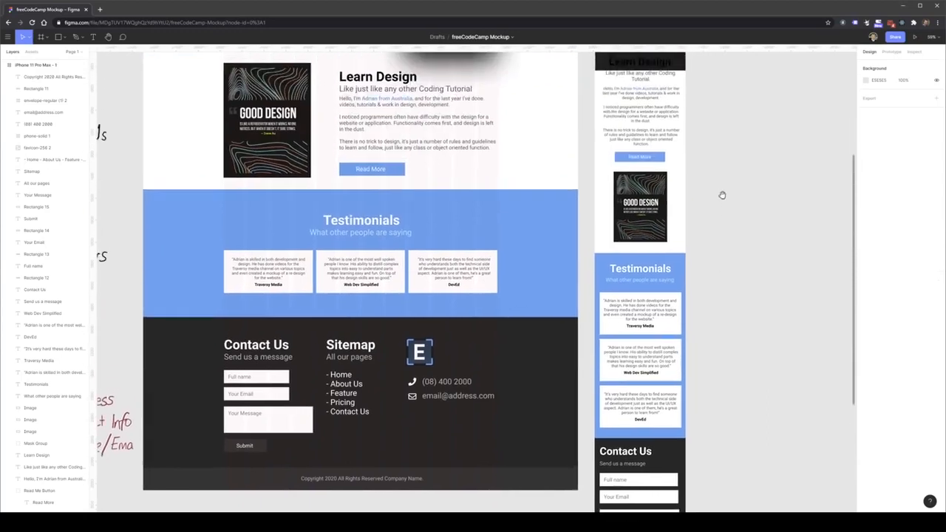
- Resize the mobile Hero Section so its bottom edge meets the Learn Design heading
scroll(713, 192, up, 4)
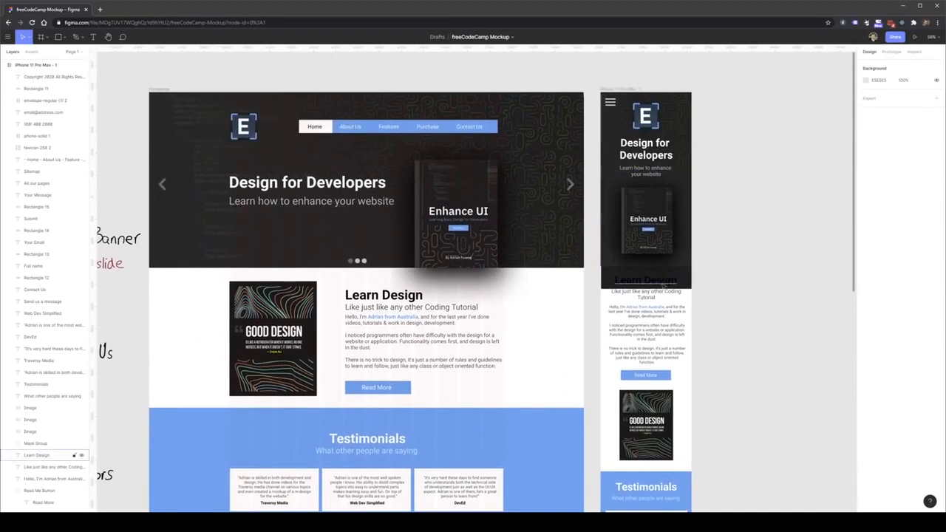
click(679, 288)
drag(679, 288, 678, 272)
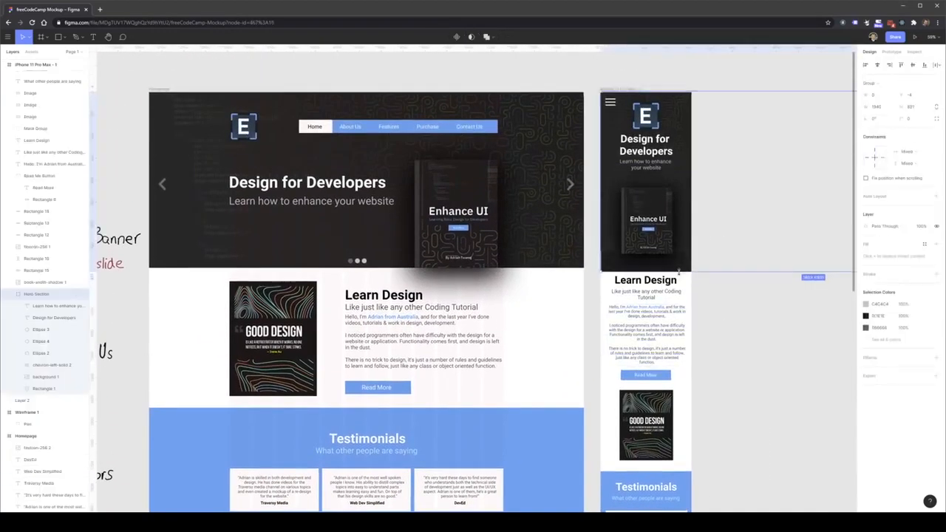
double_click(678, 271)
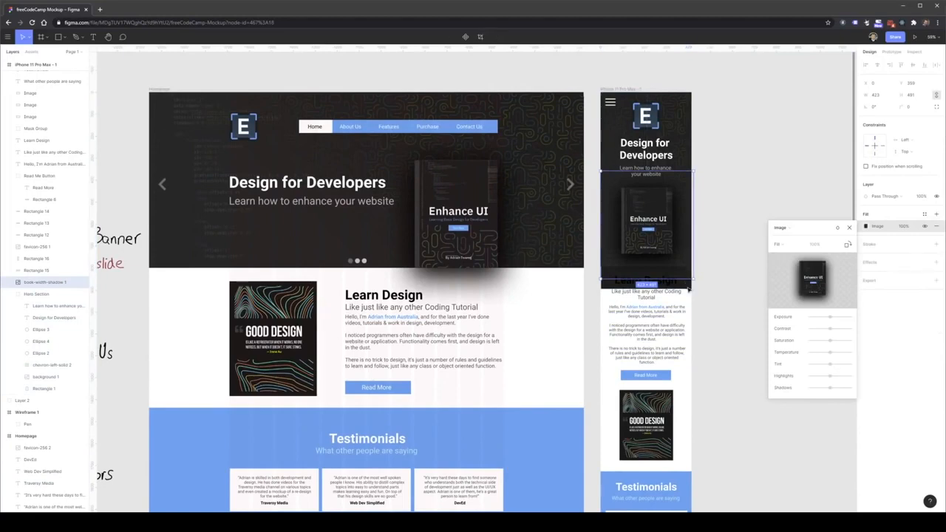
key(Escape)
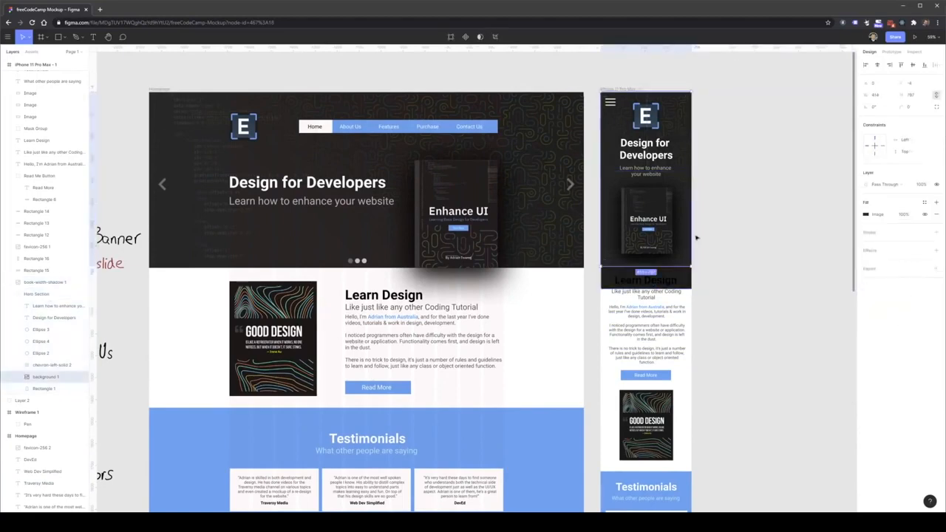
key(Escape)
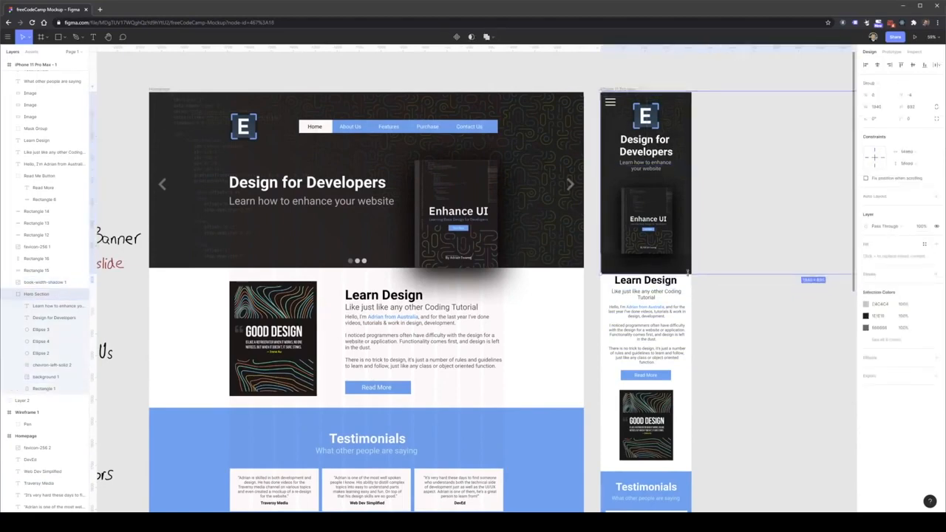
mouse_move(687, 273)
mouse_down()
mouse_move(688, 289)
mouse_move(679, 271)
mouse_up()
- Check the hero's book image and background rectangle, then bring the wireframe sketch into view
click(686, 275)
click(688, 288)
double_click(689, 288)
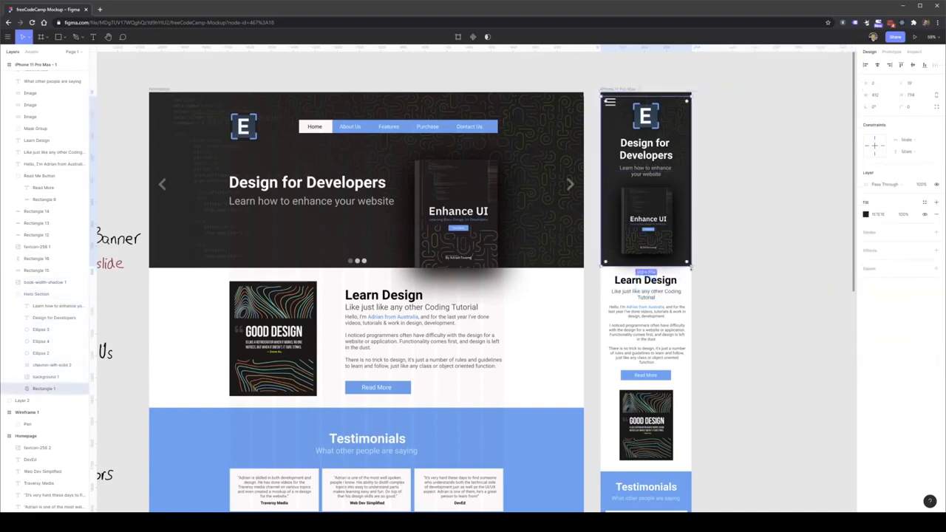
click(710, 269)
scroll(726, 275, down, 2)
drag(710, 323, 673, 146)
scroll(674, 258, down, 3)
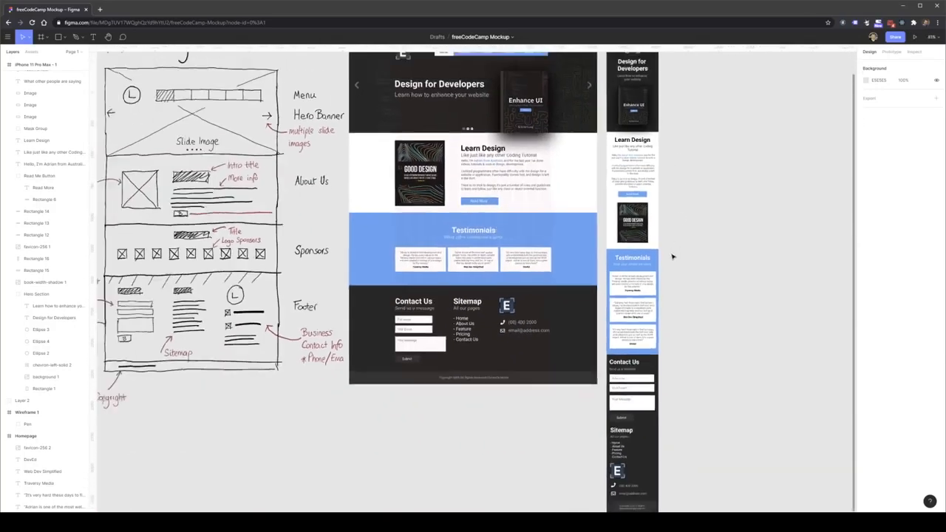
drag(704, 232, 541, 283)
scroll(180, 96, up, 2)
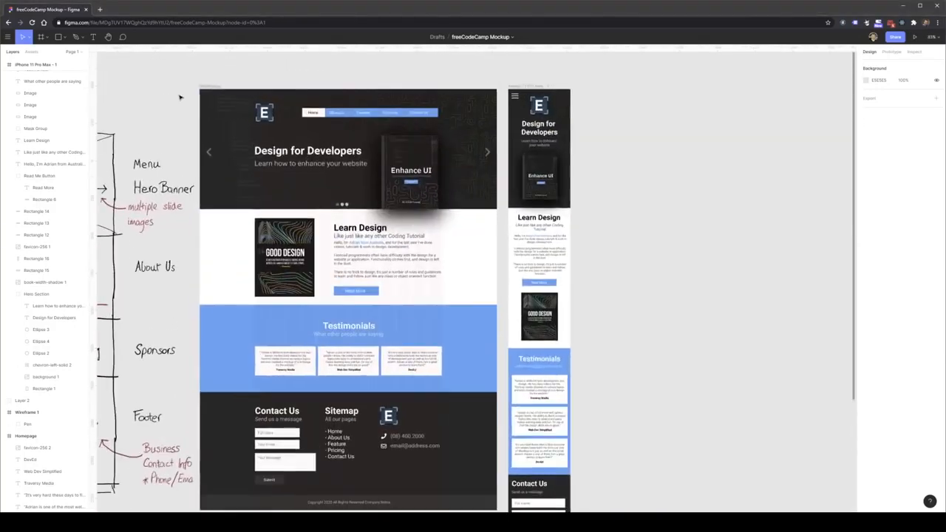
scroll(179, 97, up, 2)
scroll(396, 126, up, 2)
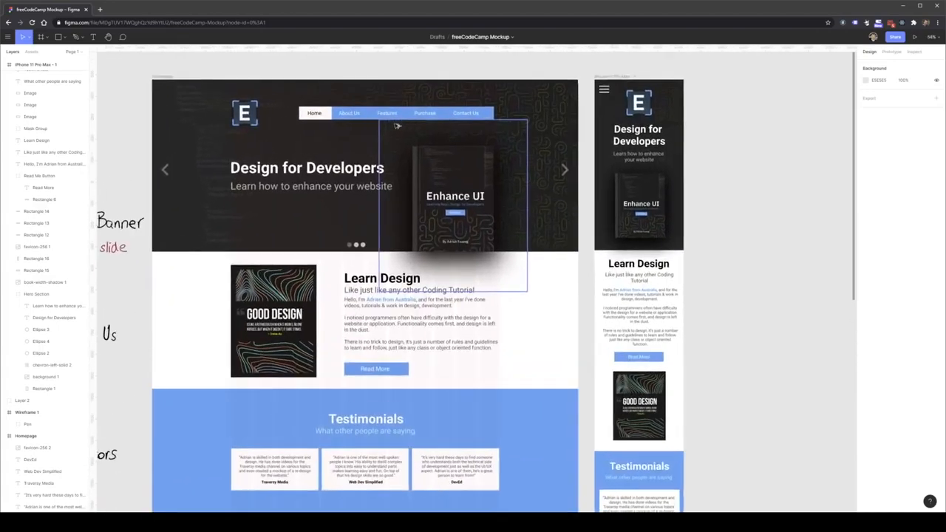
scroll(396, 125, up, 1)
drag(278, 67, 300, 67)
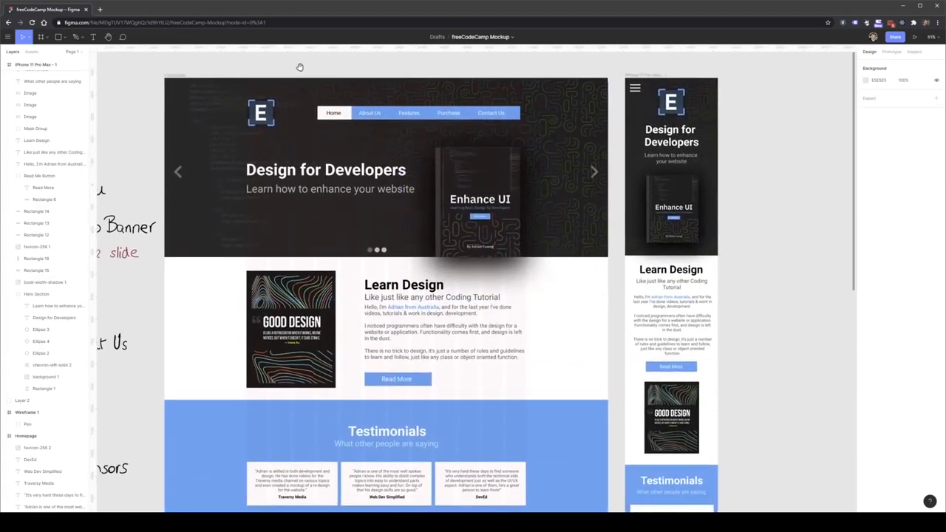
scroll(278, 100, up, 2)
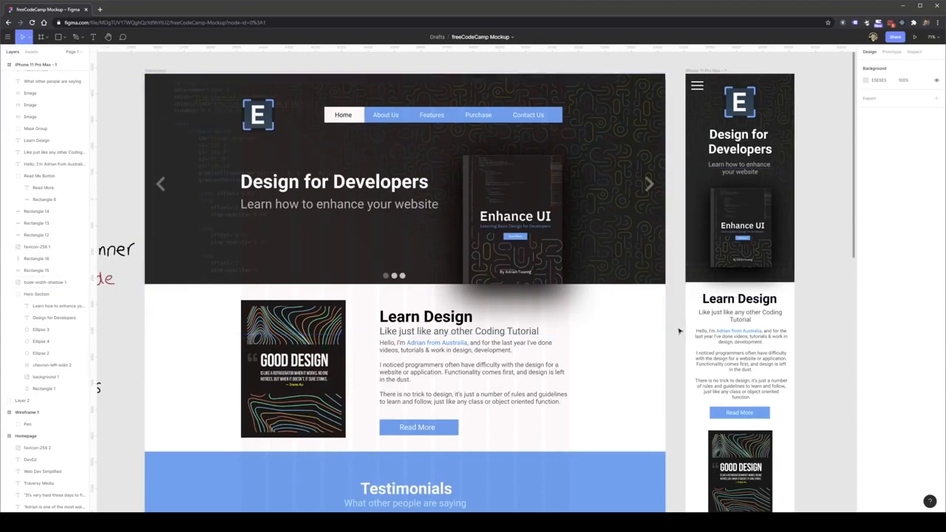
scroll(679, 331, down, 5)
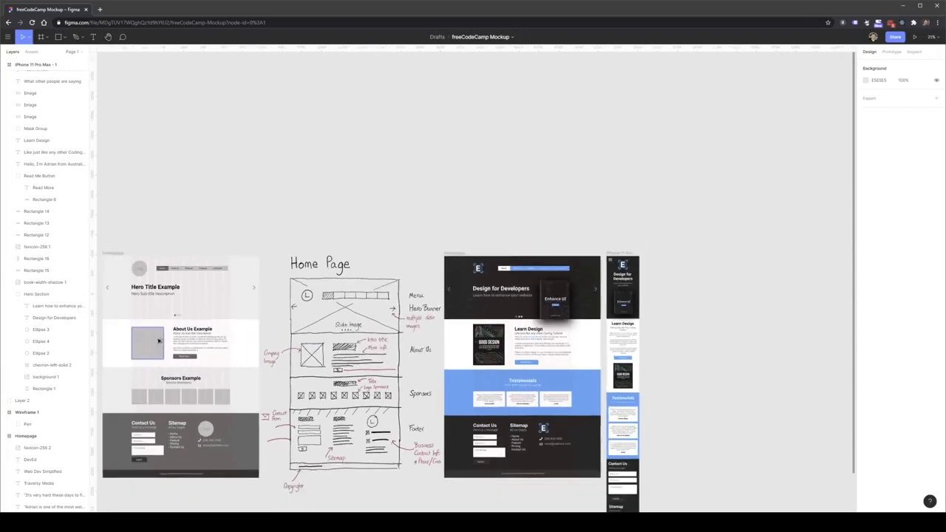
scroll(137, 343, up, 2)
scroll(816, 329, up, 5)
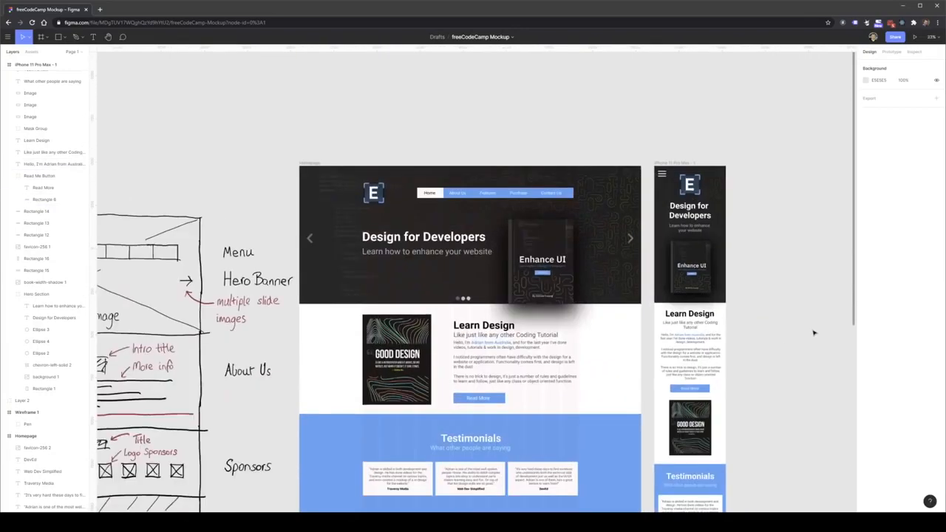
scroll(662, 338, up, 1)
scroll(623, 327, down, 1)
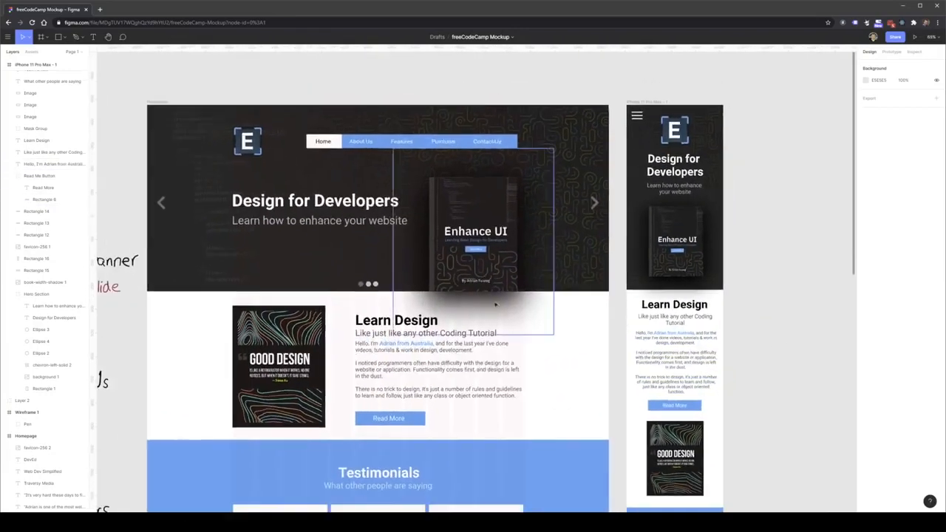
drag(422, 264, 451, 234)
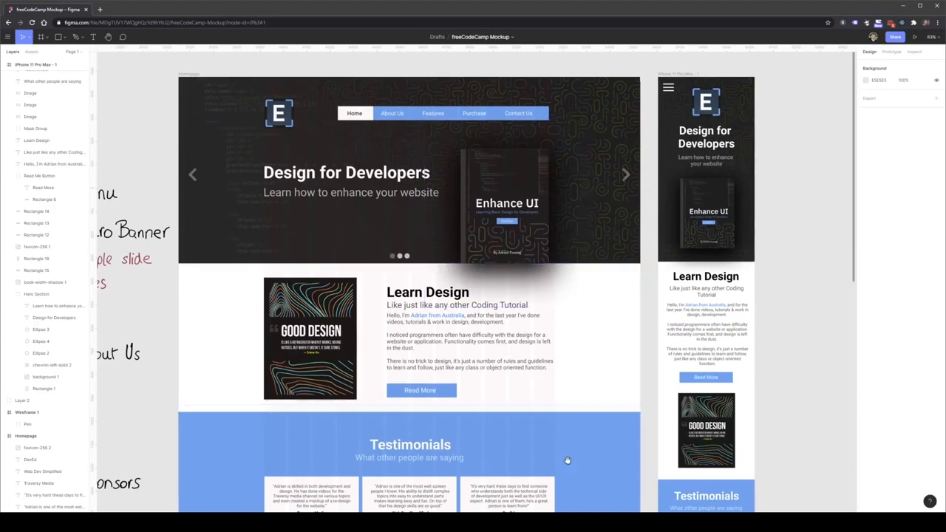
drag(566, 454, 546, 199)
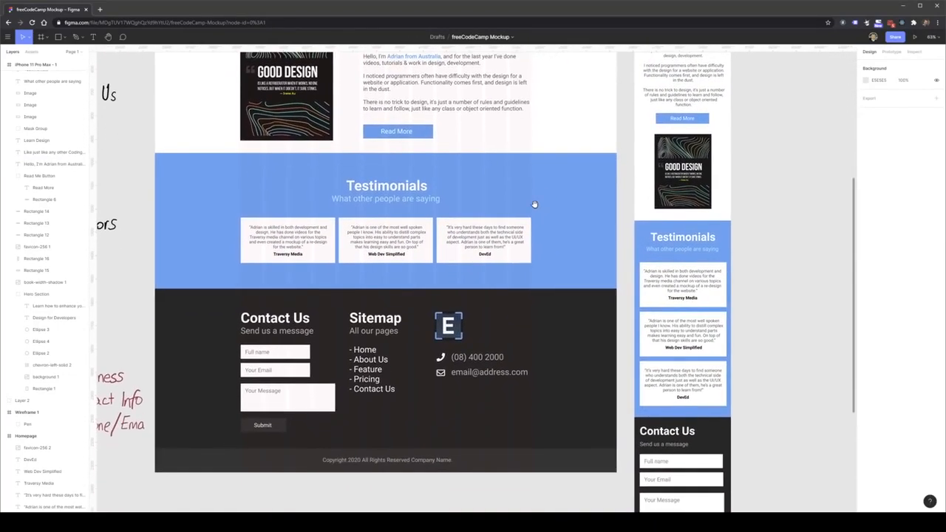
drag(629, 124, 626, 228)
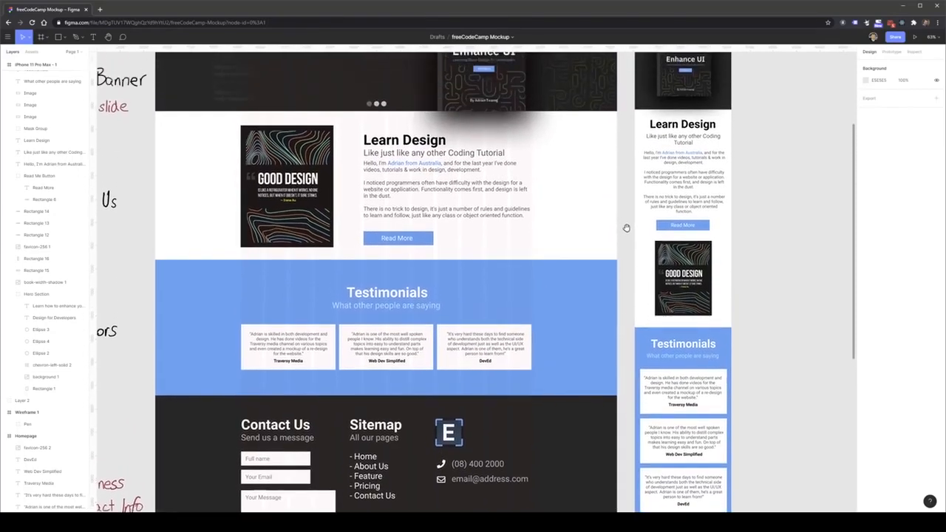
drag(630, 154, 638, 298)
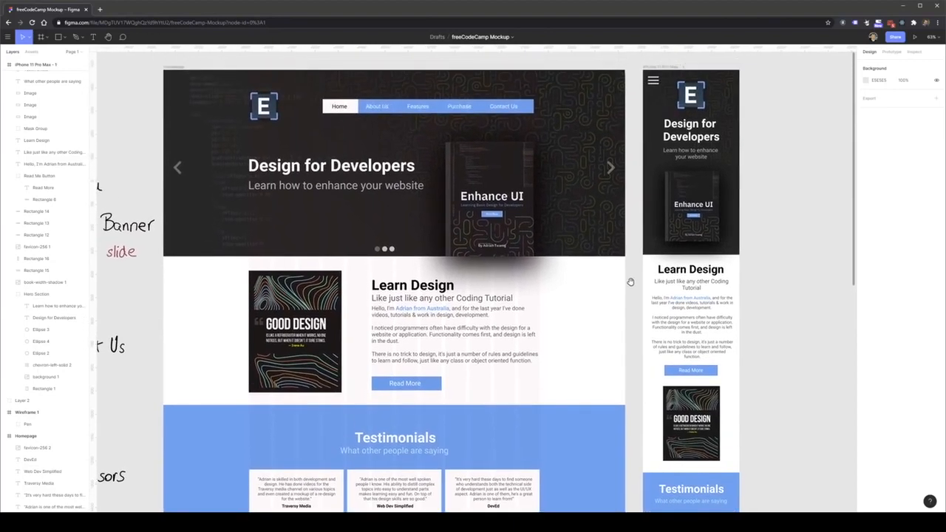